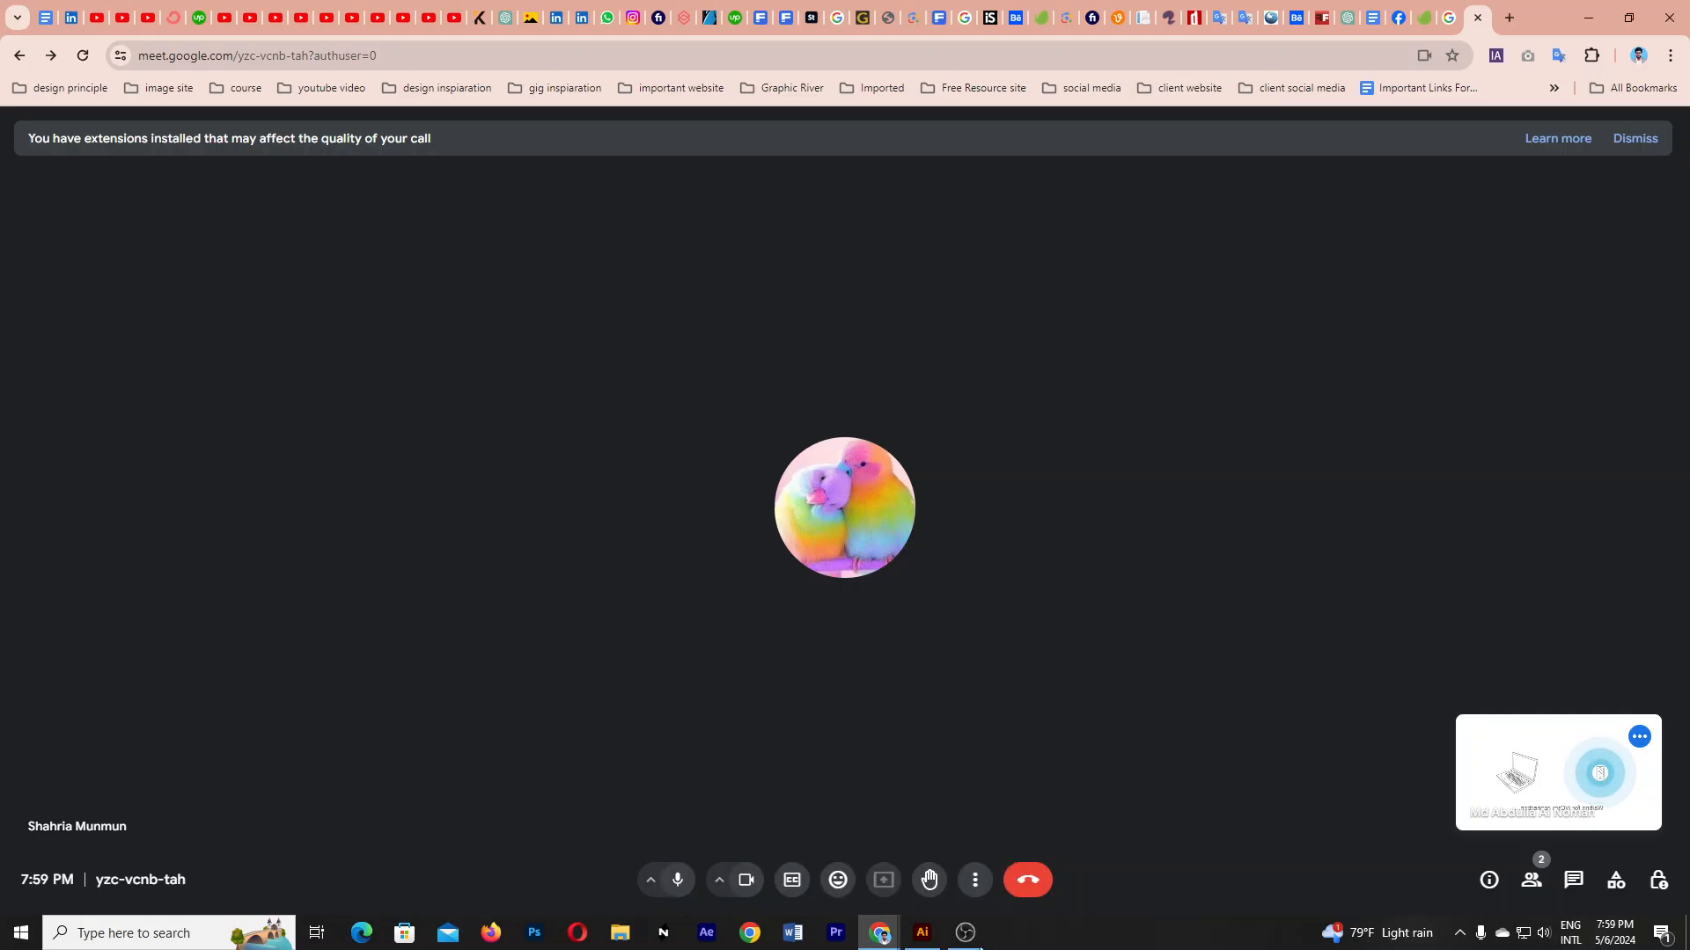
- Present the screen in the Meet call, dismiss the infinity-mirror warning, and return to Illustrator
click(965, 932)
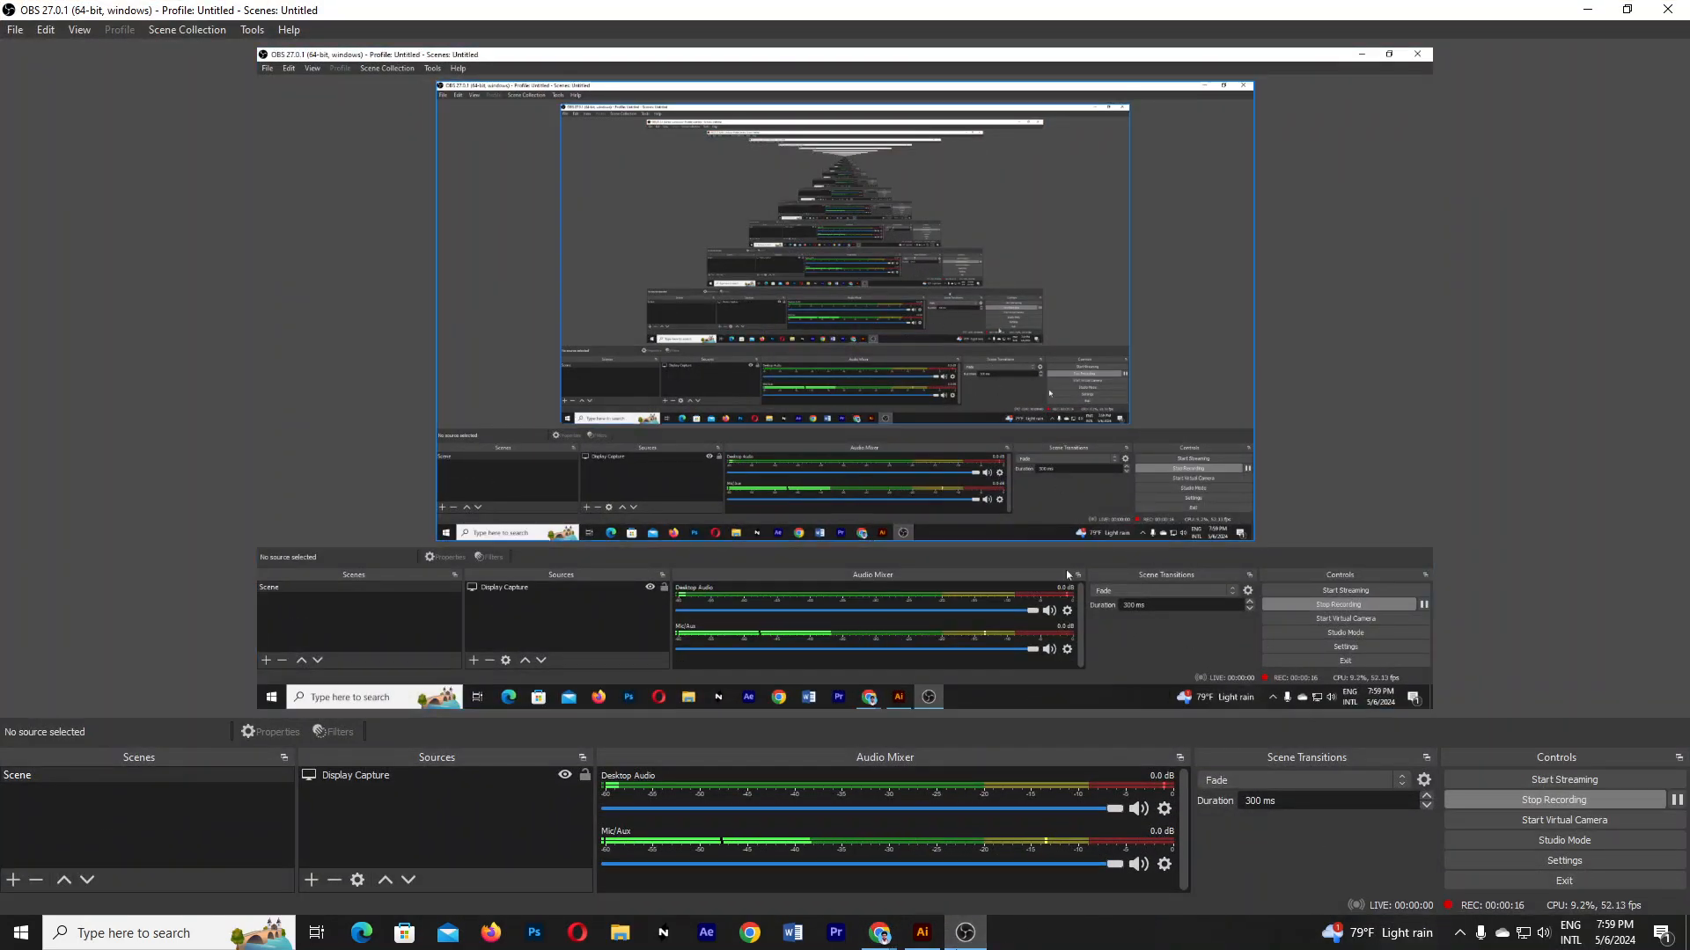
click(772, 852)
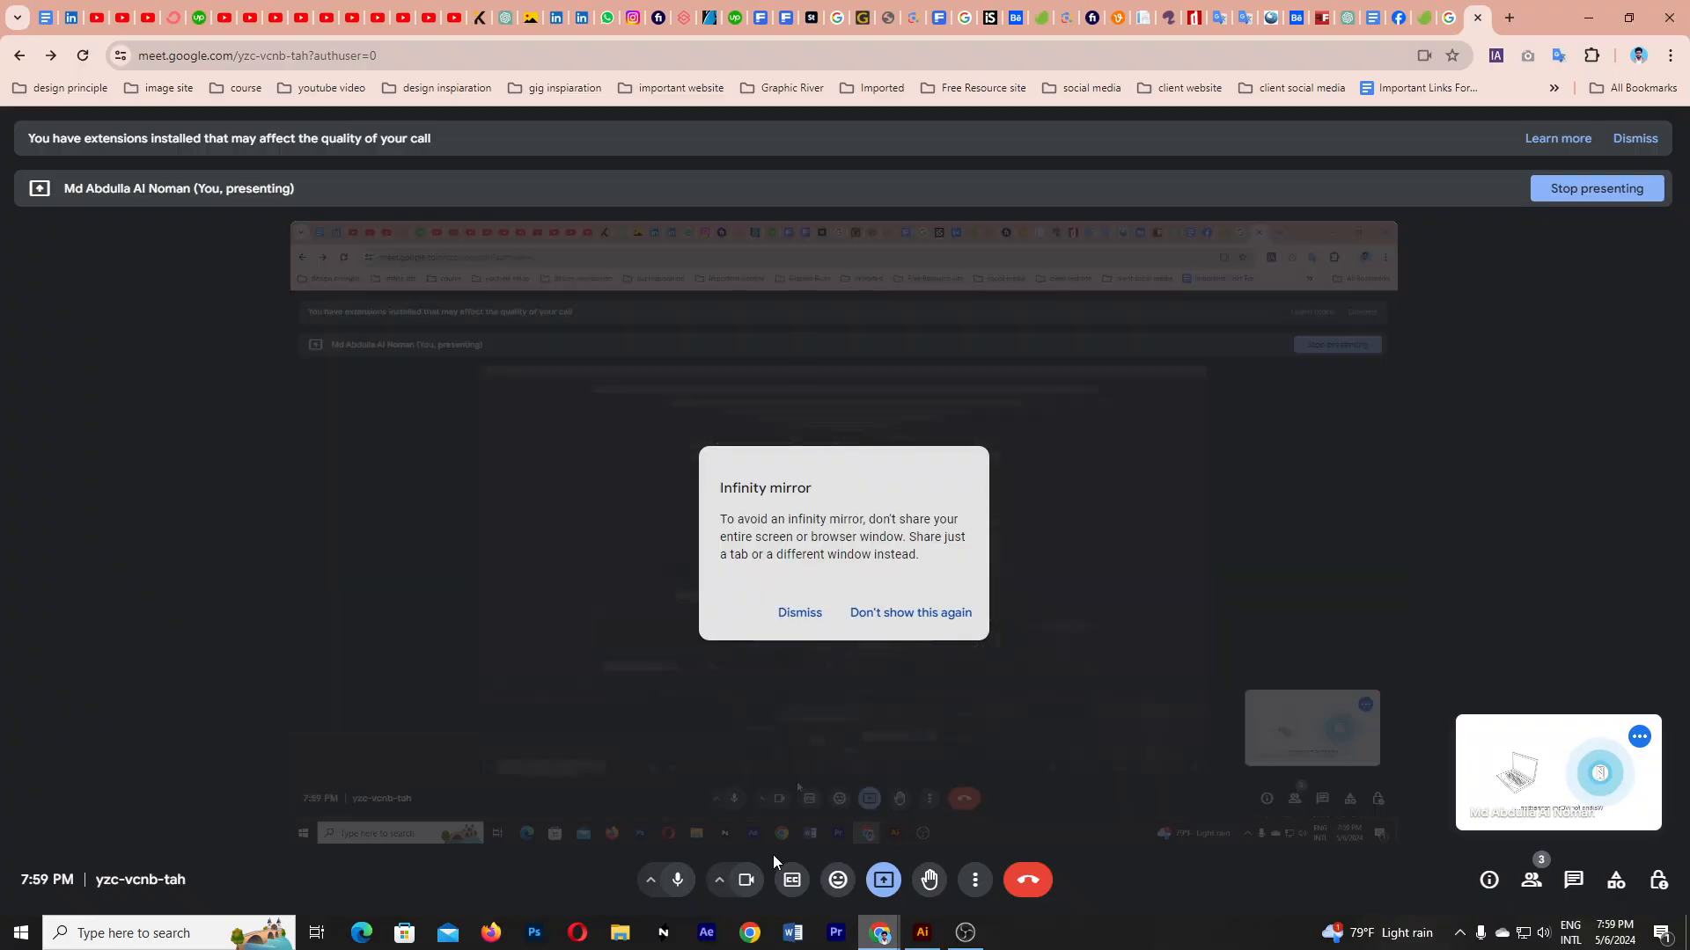
click(807, 613)
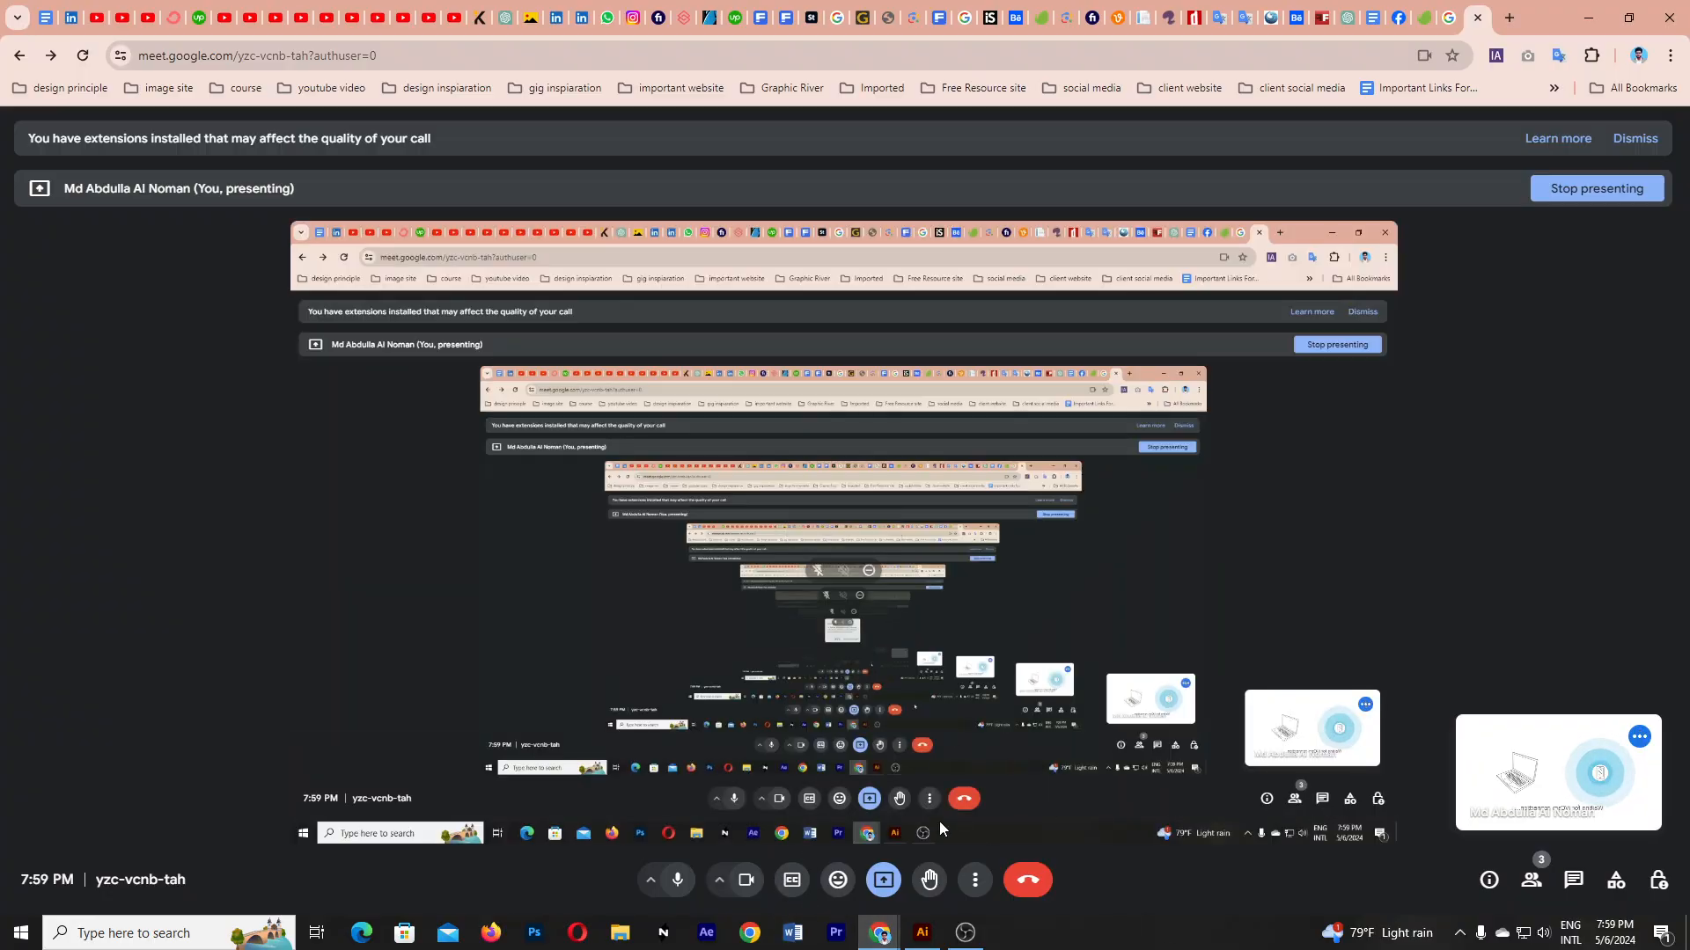
click(922, 933)
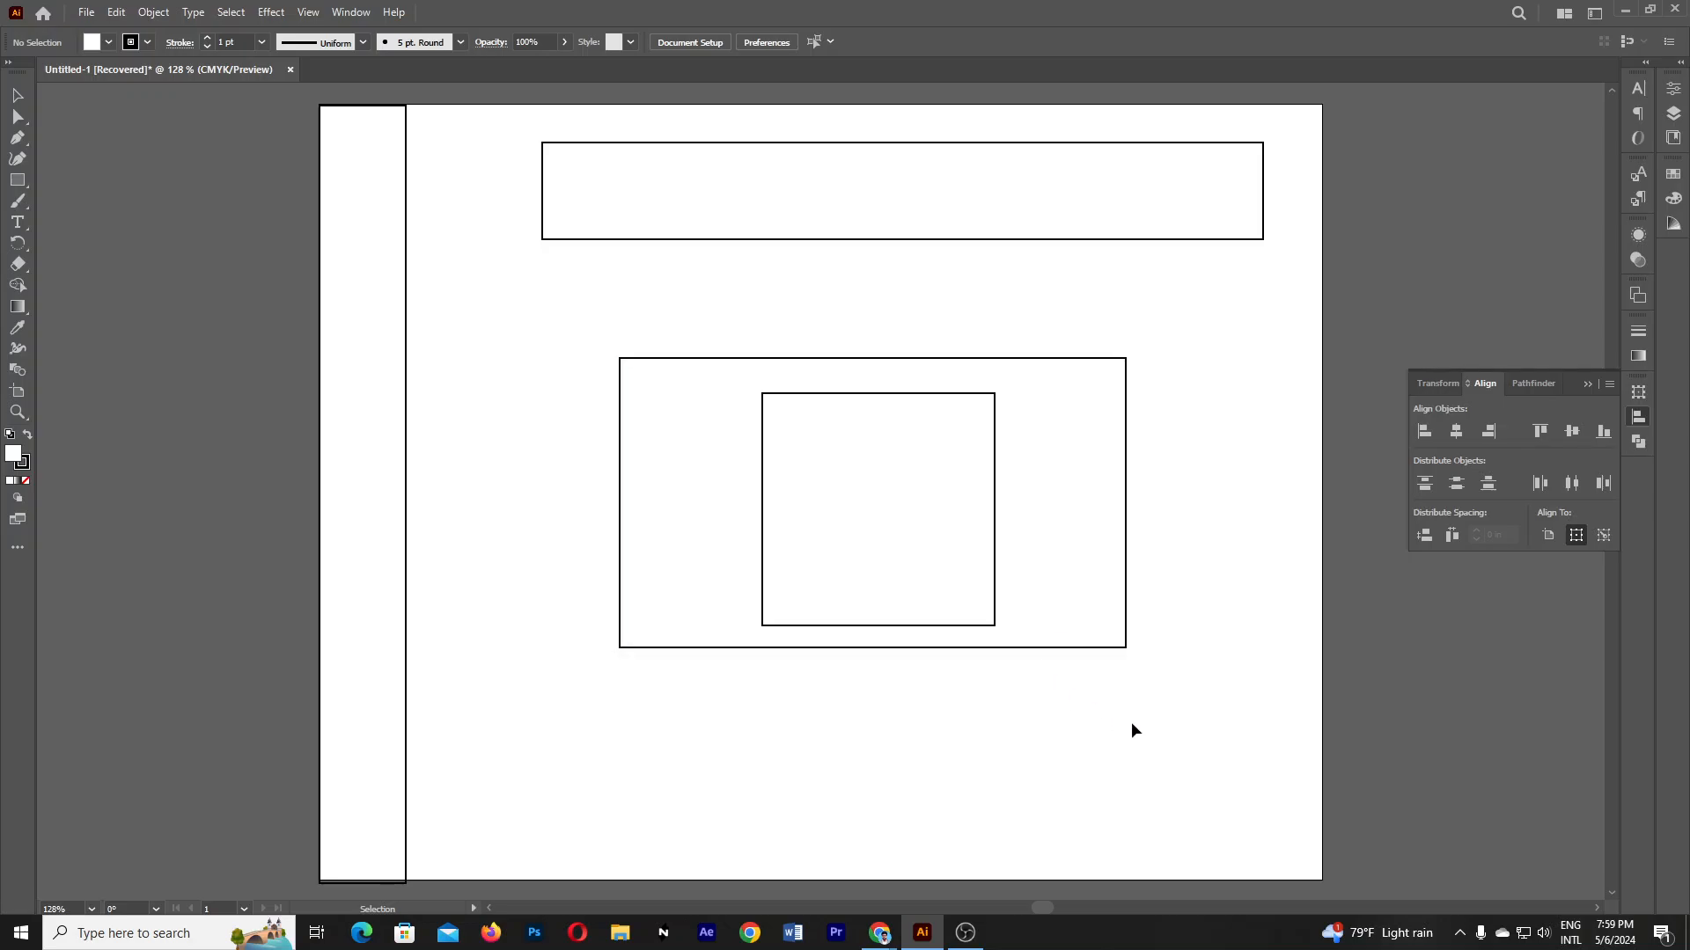
- Delete the inner square
scroll(982, 699, up, 3)
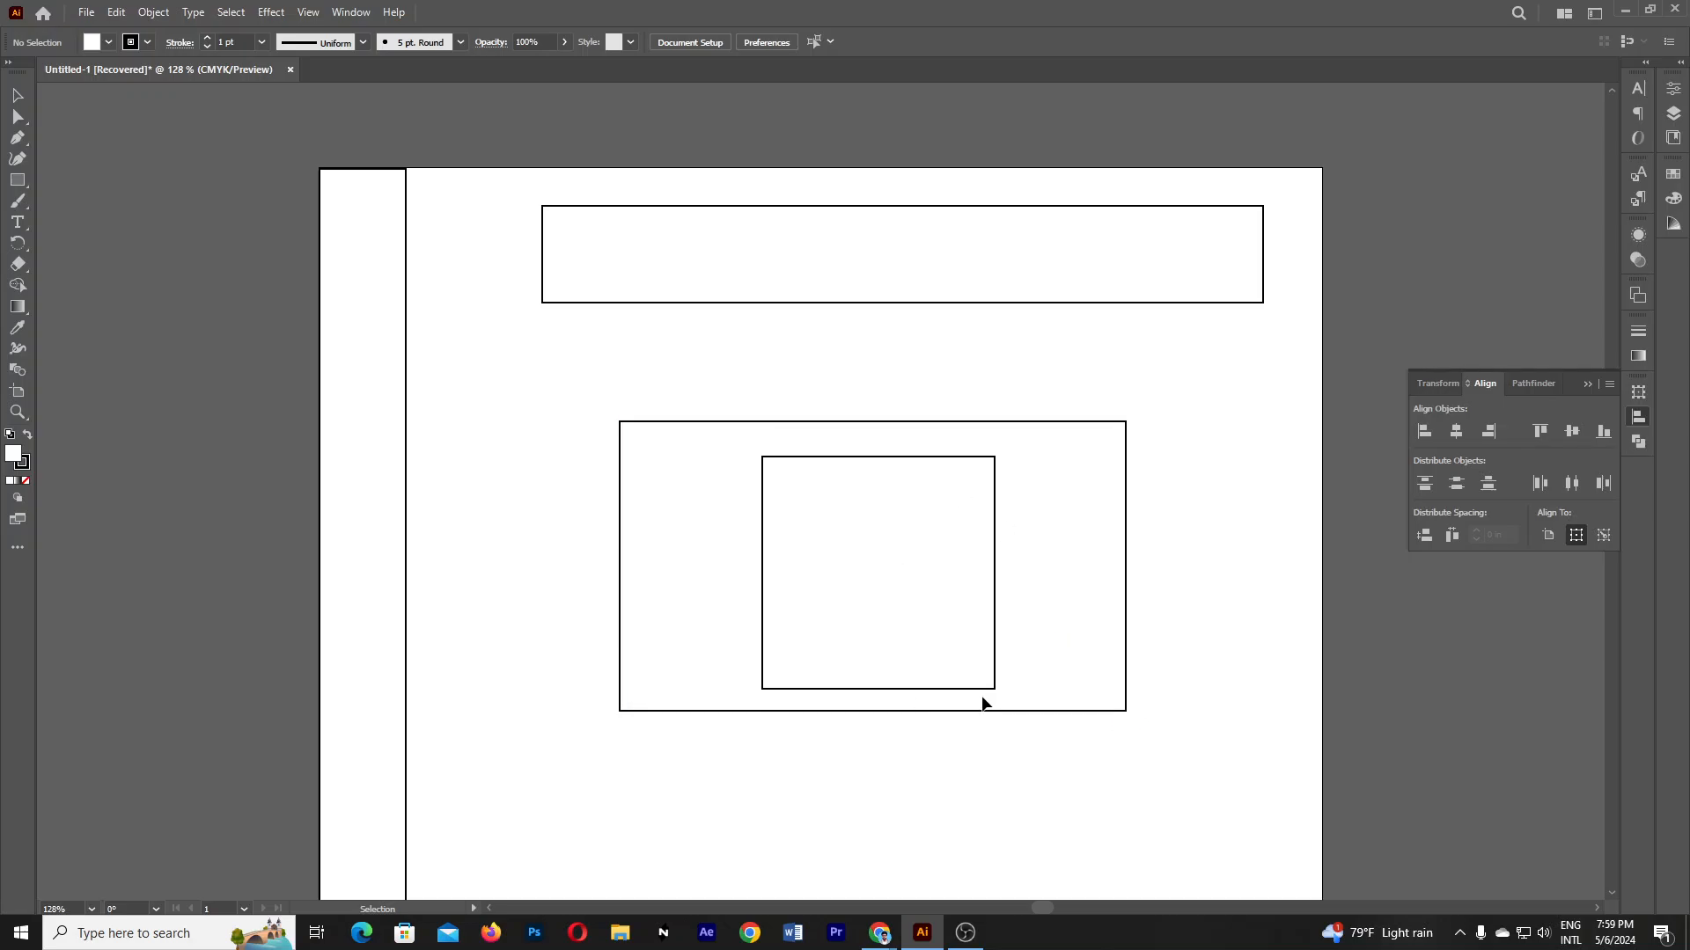
scroll(999, 678, down, 2)
drag(997, 627, 877, 620)
key(Delete)
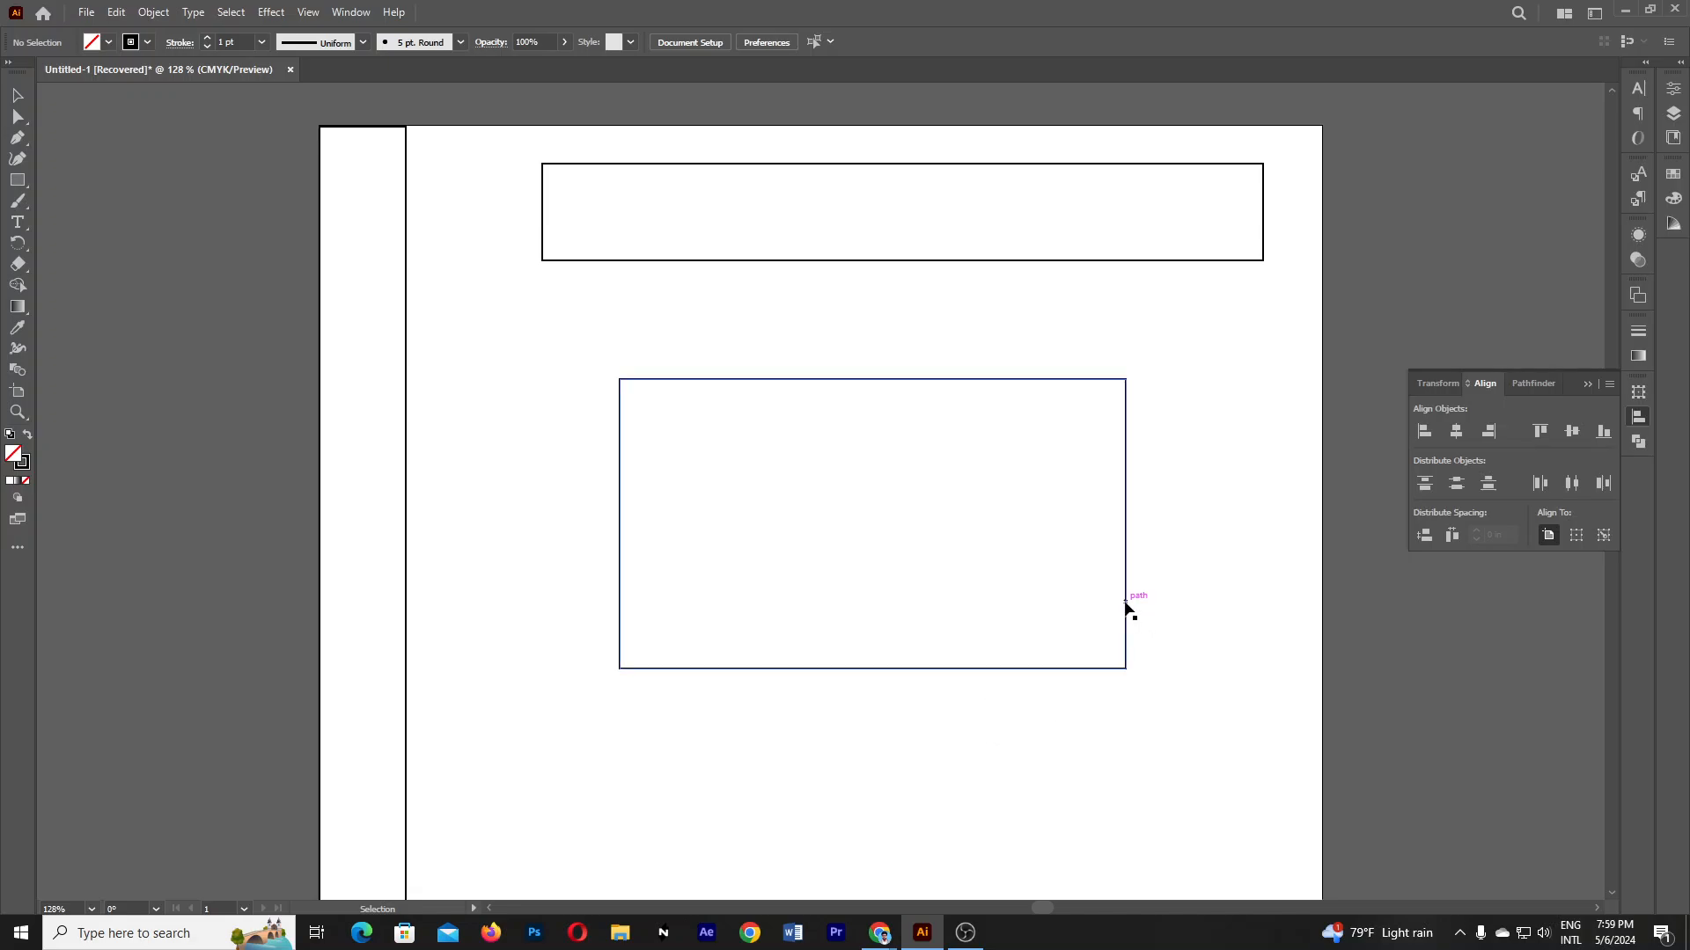
- Move the lower rectangle up and centre it under the top rectangle
drag(1127, 605, 1174, 525)
drag(1171, 453, 1162, 453)
click(882, 220)
drag(897, 132, 902, 401)
click(1290, 438)
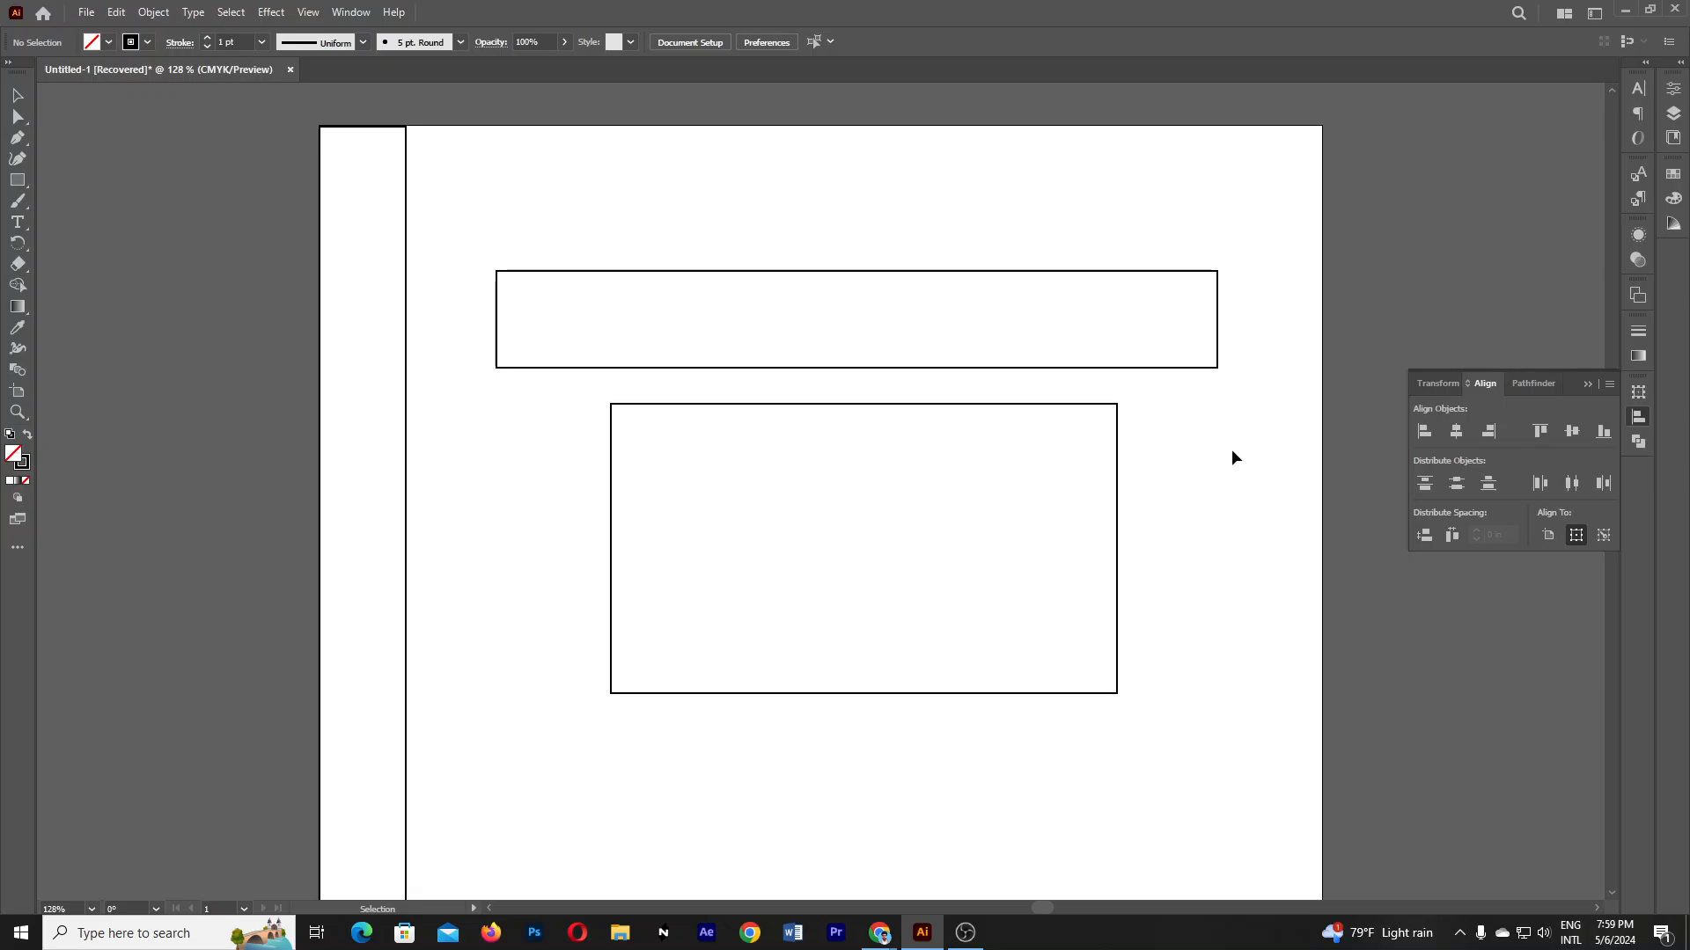
drag(1114, 484, 1107, 484)
click(1202, 485)
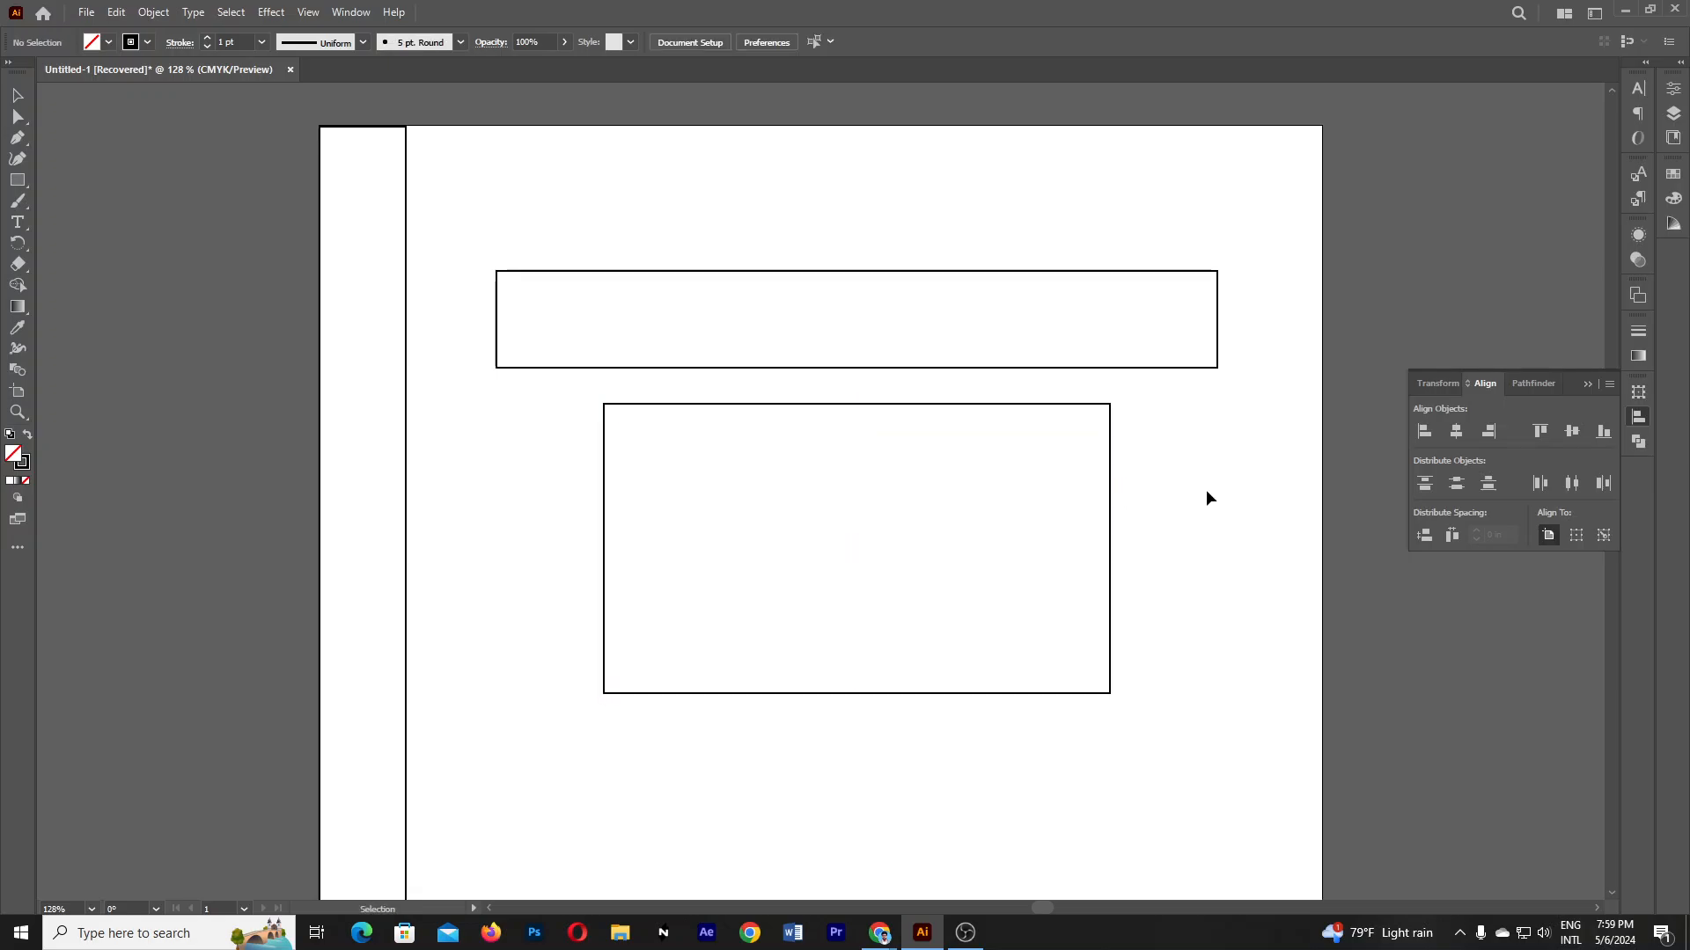
- Adjust the lower rectangle's height on the page so it sits just below the top rectangle
drag(1110, 532, 1115, 498)
click(1237, 531)
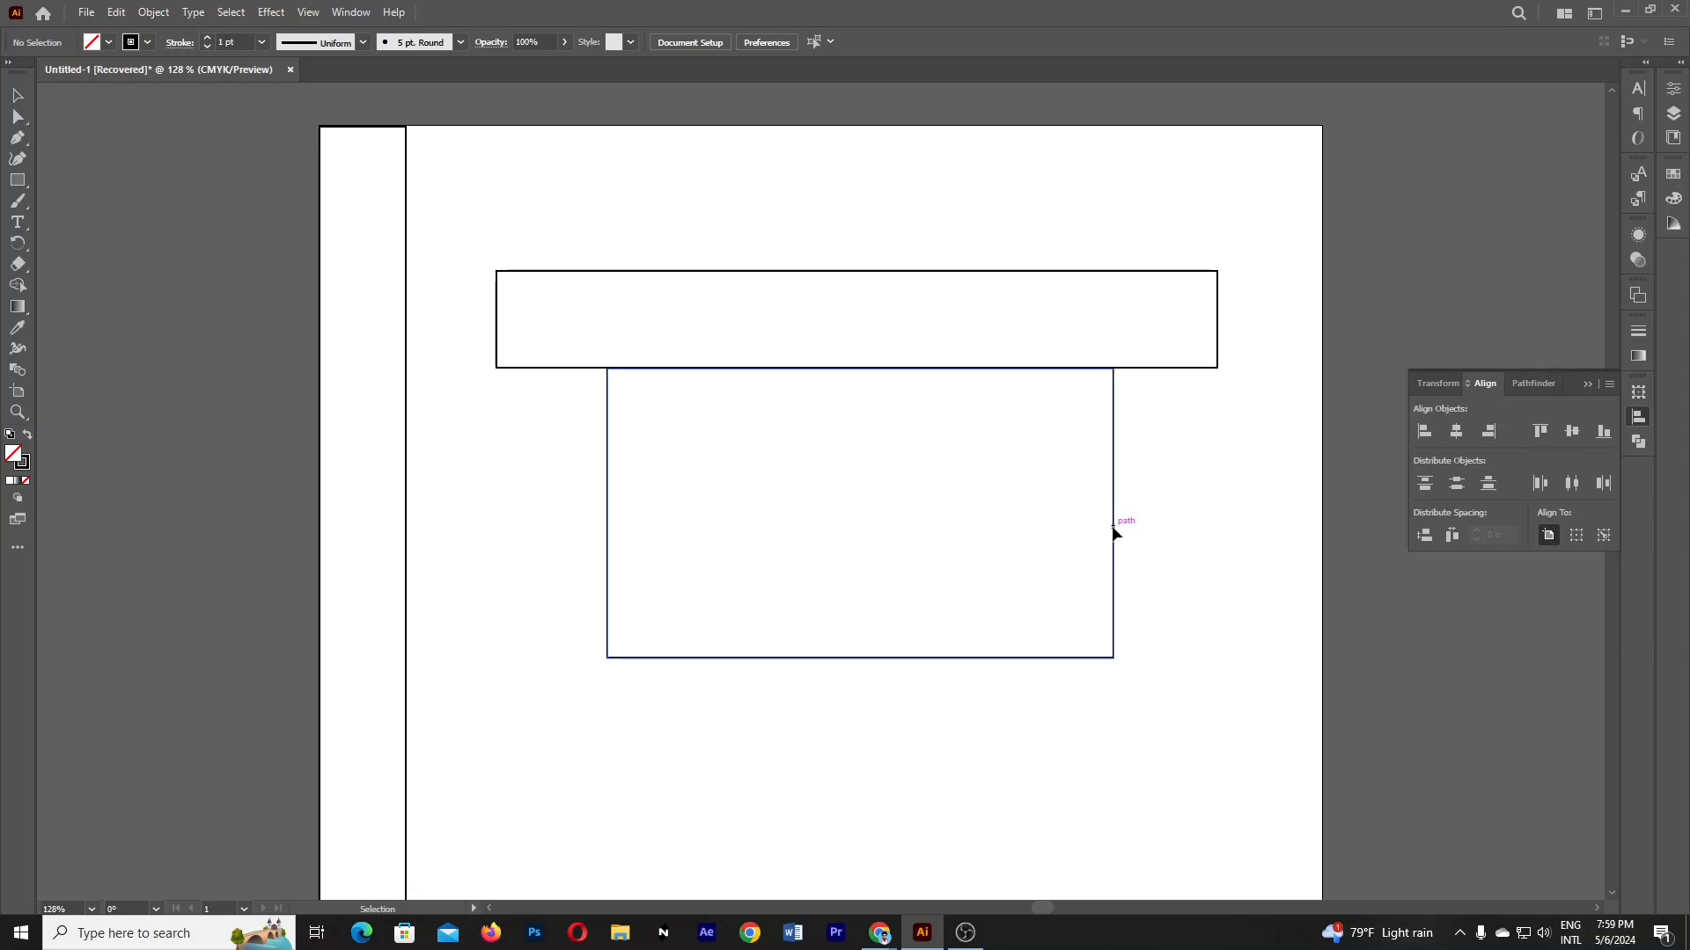
click(1112, 528)
click(1196, 596)
drag(1115, 498, 1113, 563)
click(1211, 556)
scroll(1214, 572, down, 2)
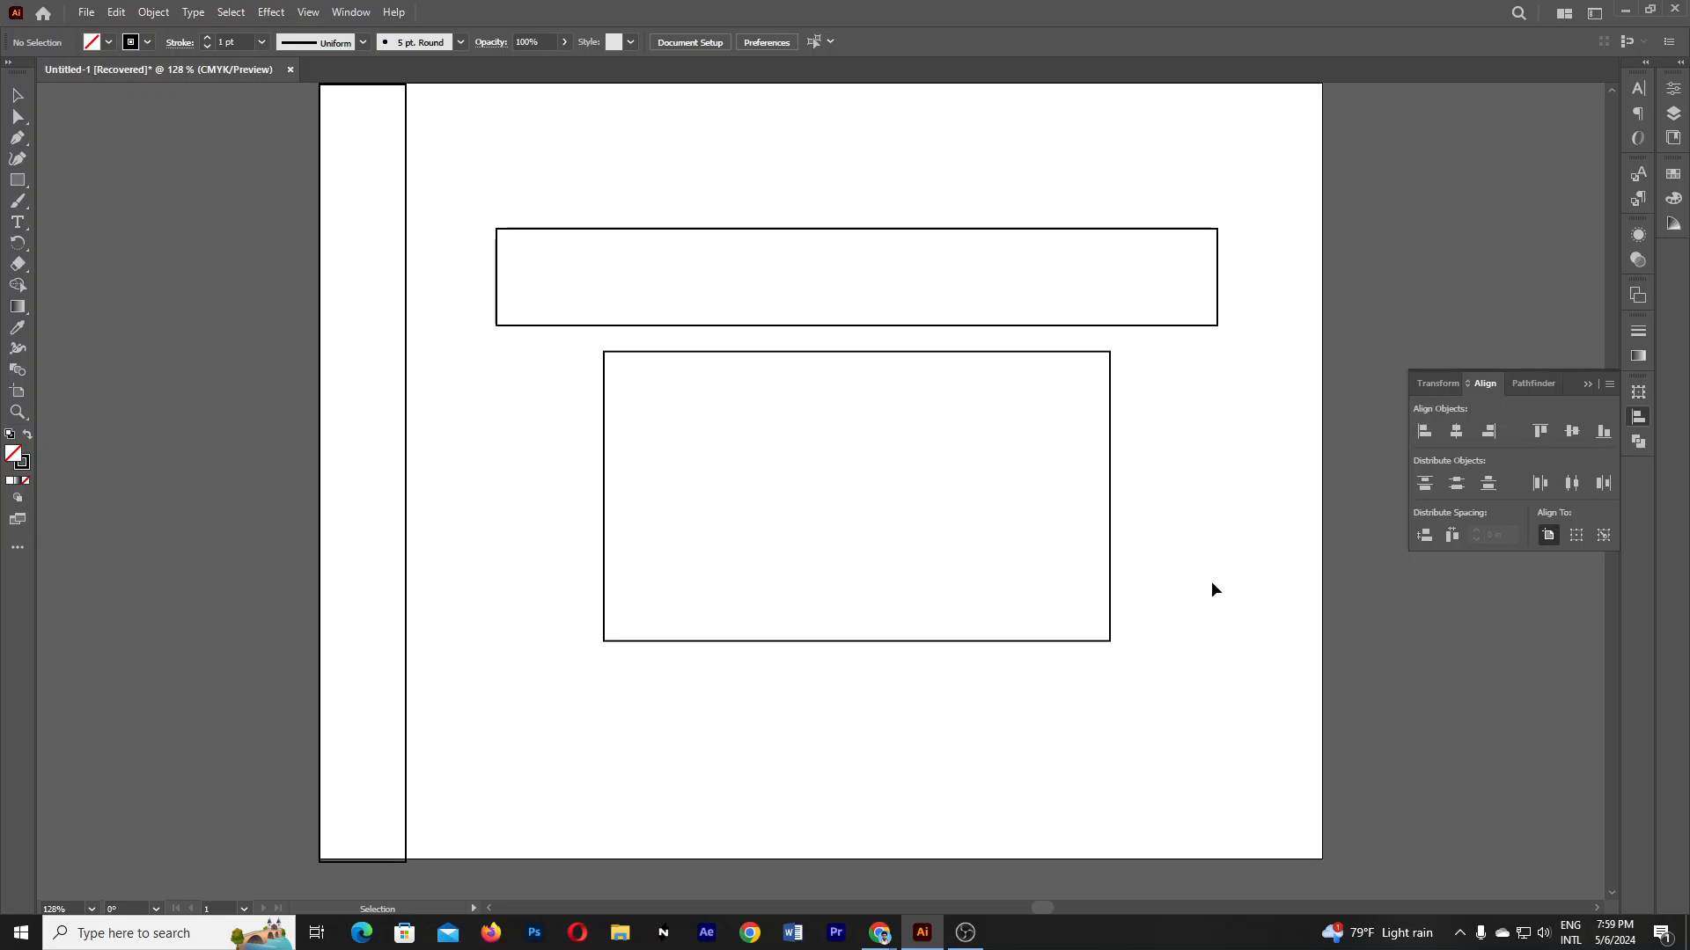
scroll(1212, 581, up, 1)
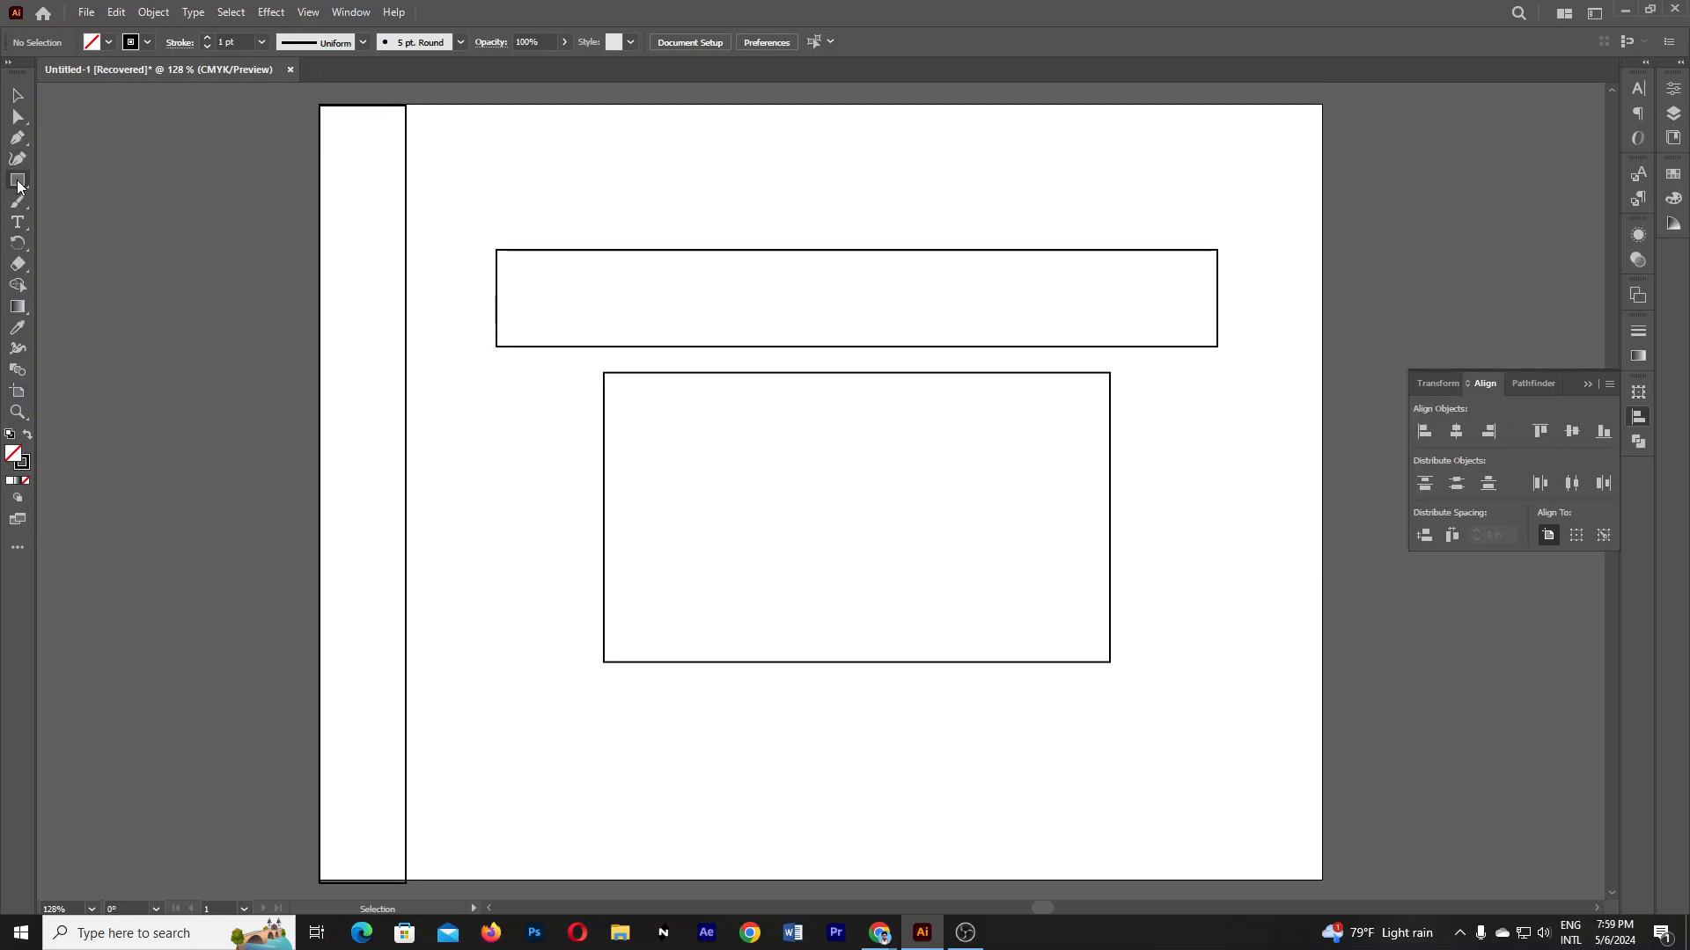
drag(18, 185, 98, 200)
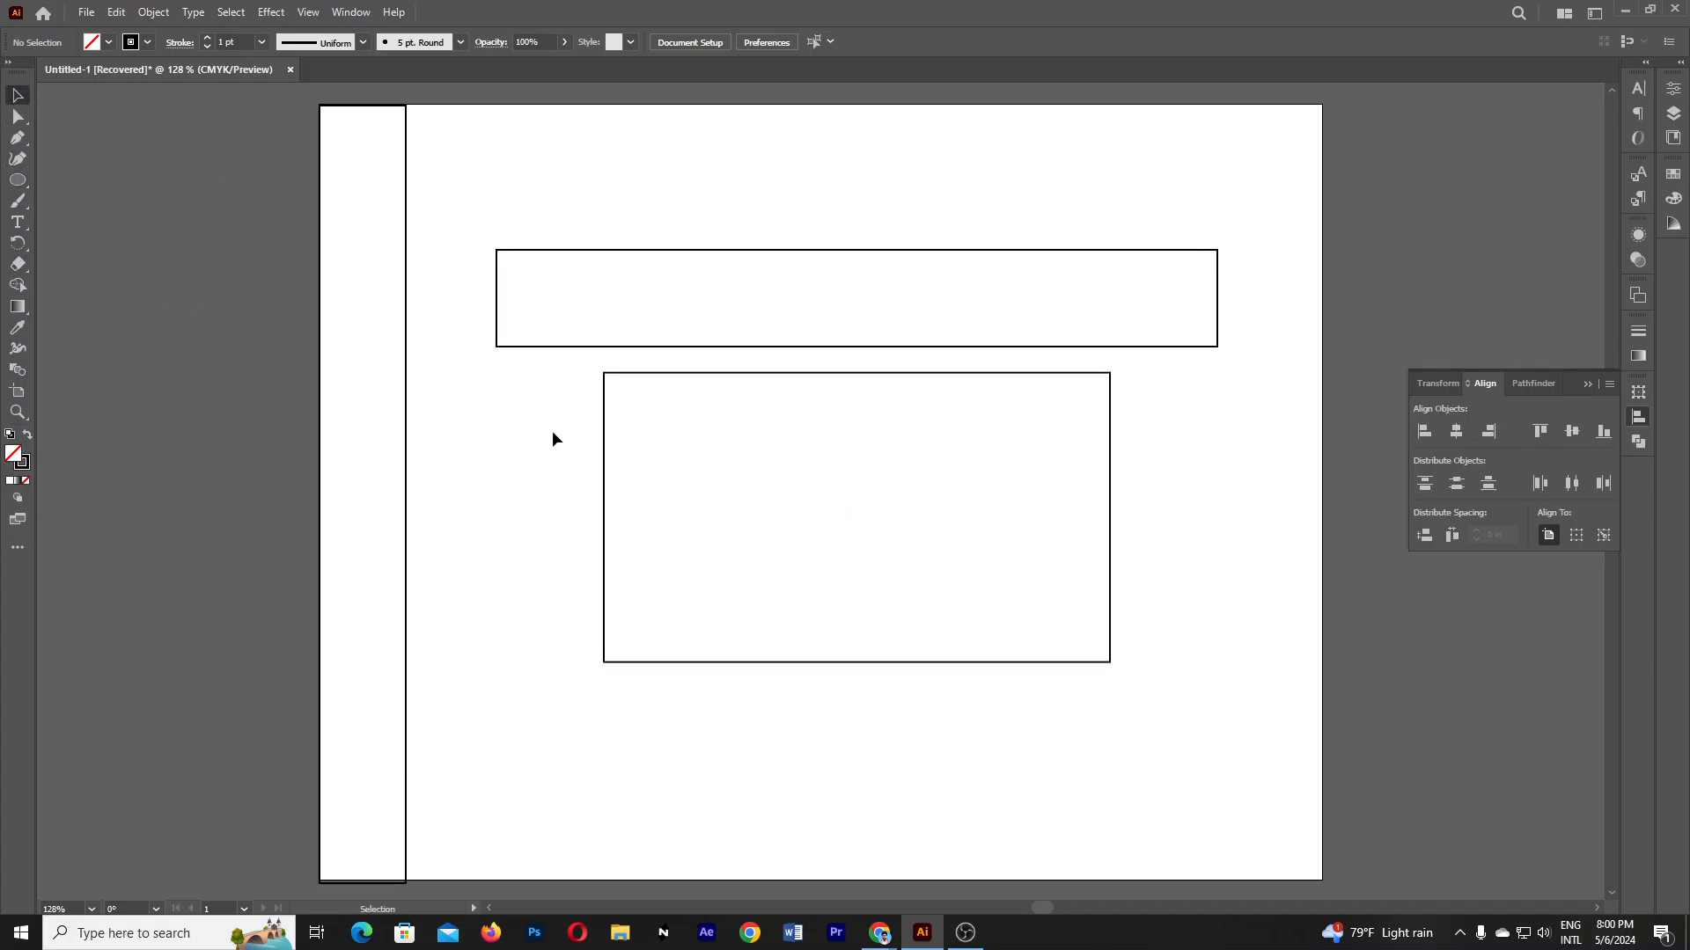
- Delete the lower rectangle and draw a new one below the top rectangle
click(635, 486)
key(Delete)
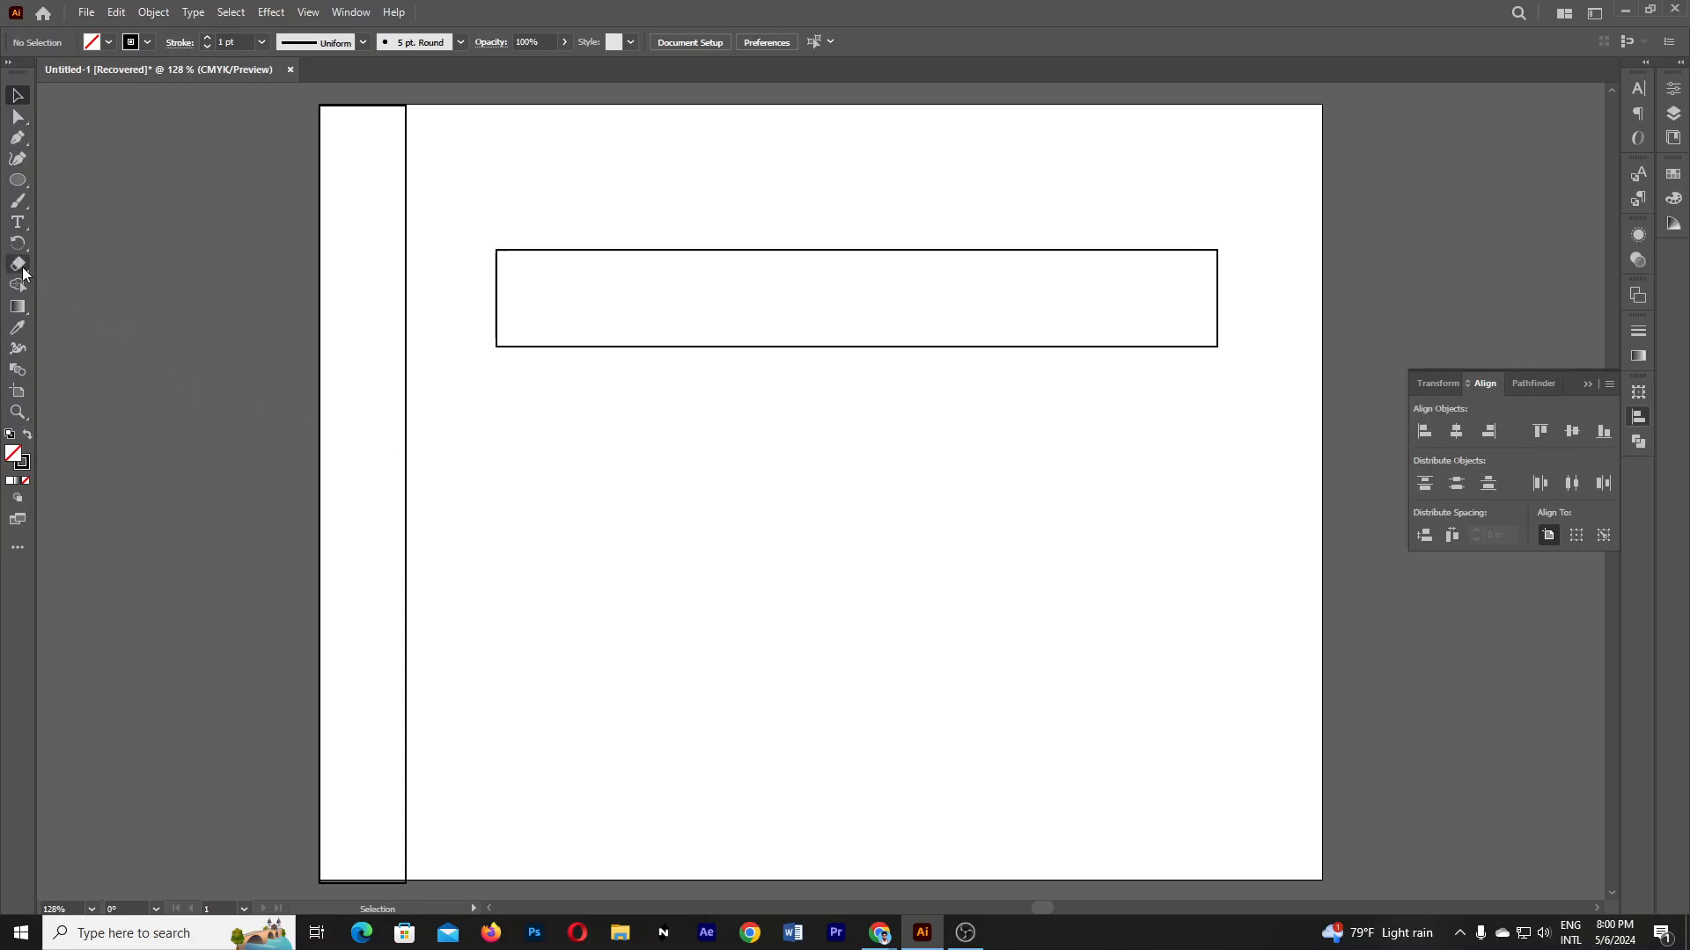
drag(17, 179, 66, 175)
drag(627, 423, 1142, 673)
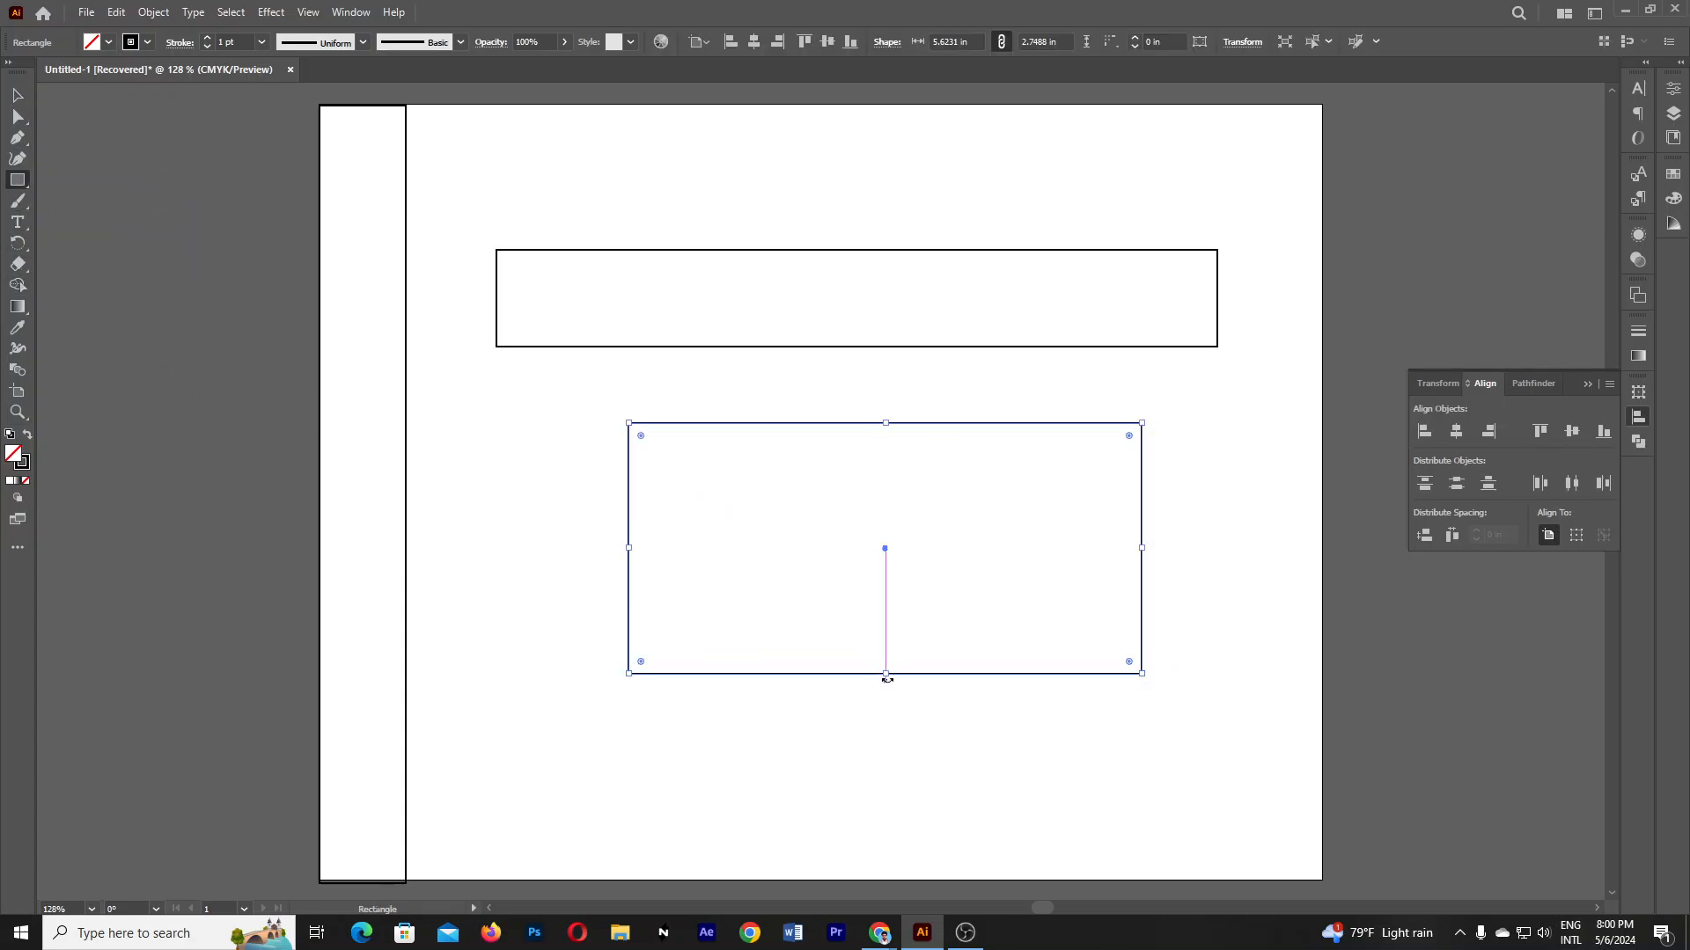
- Stretch the new rectangle to 3.1539 in tall and draw a 1.9483 in circle at its centre
drag(886, 675, 885, 710)
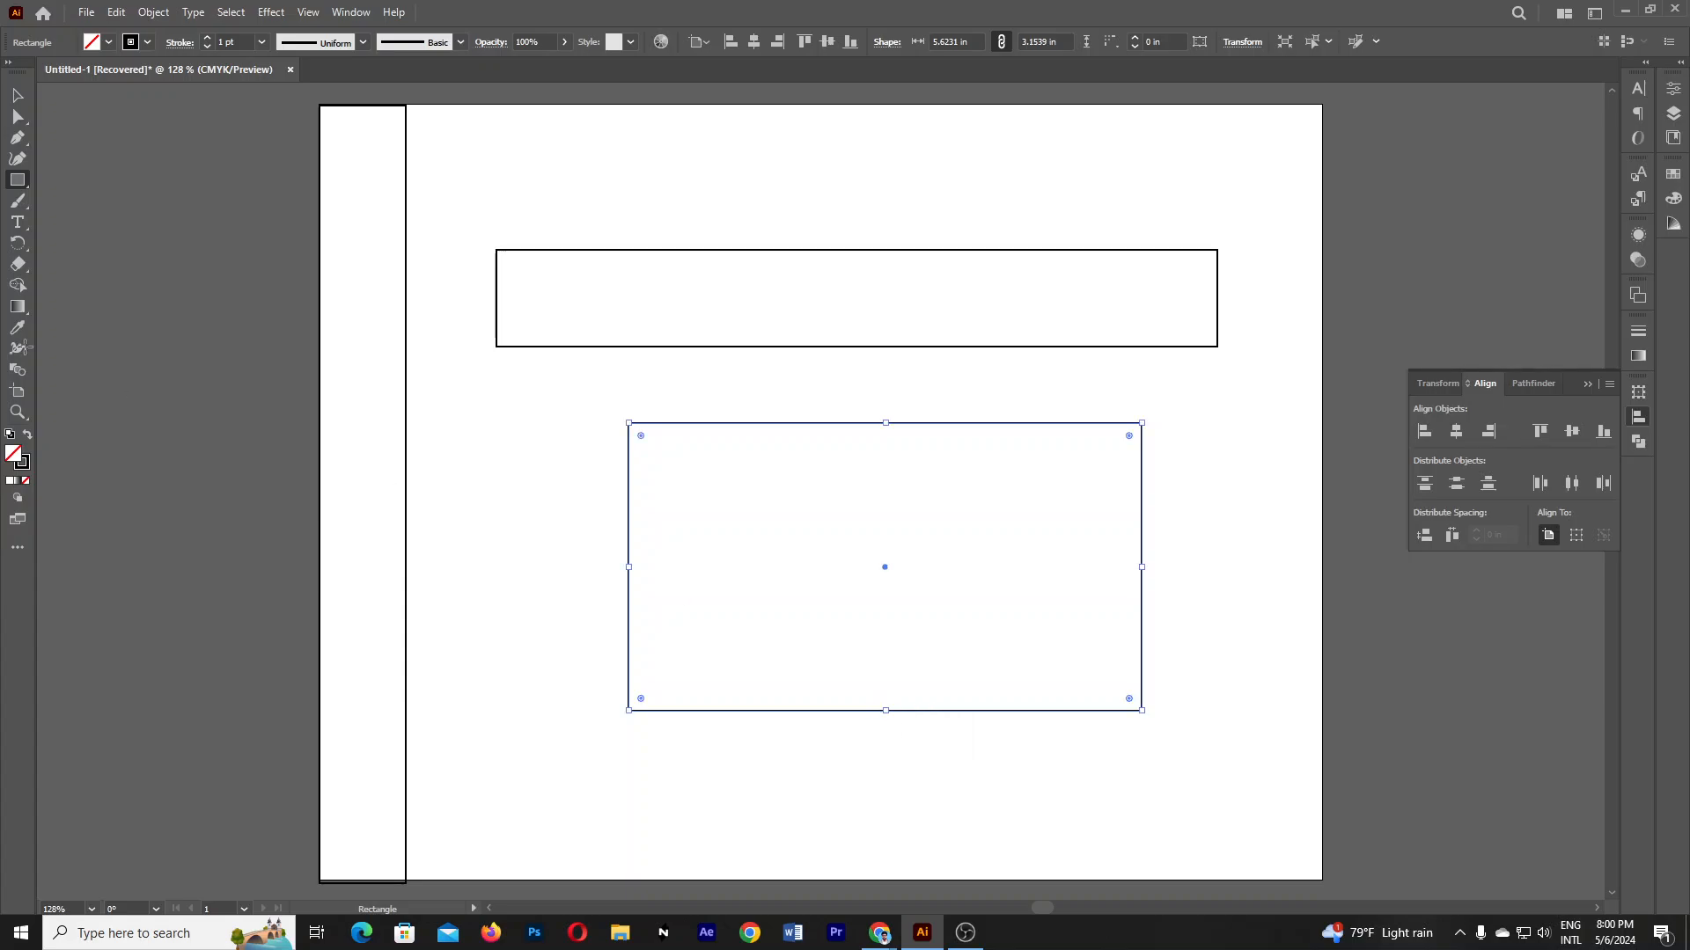
drag(11, 186, 67, 198)
mouse_move(859, 529)
mouse_down()
mouse_move(1116, 780)
mouse_move(971, 704)
mouse_move(1025, 710)
mouse_move(840, 574)
mouse_move(908, 605)
mouse_move(953, 657)
mouse_up()
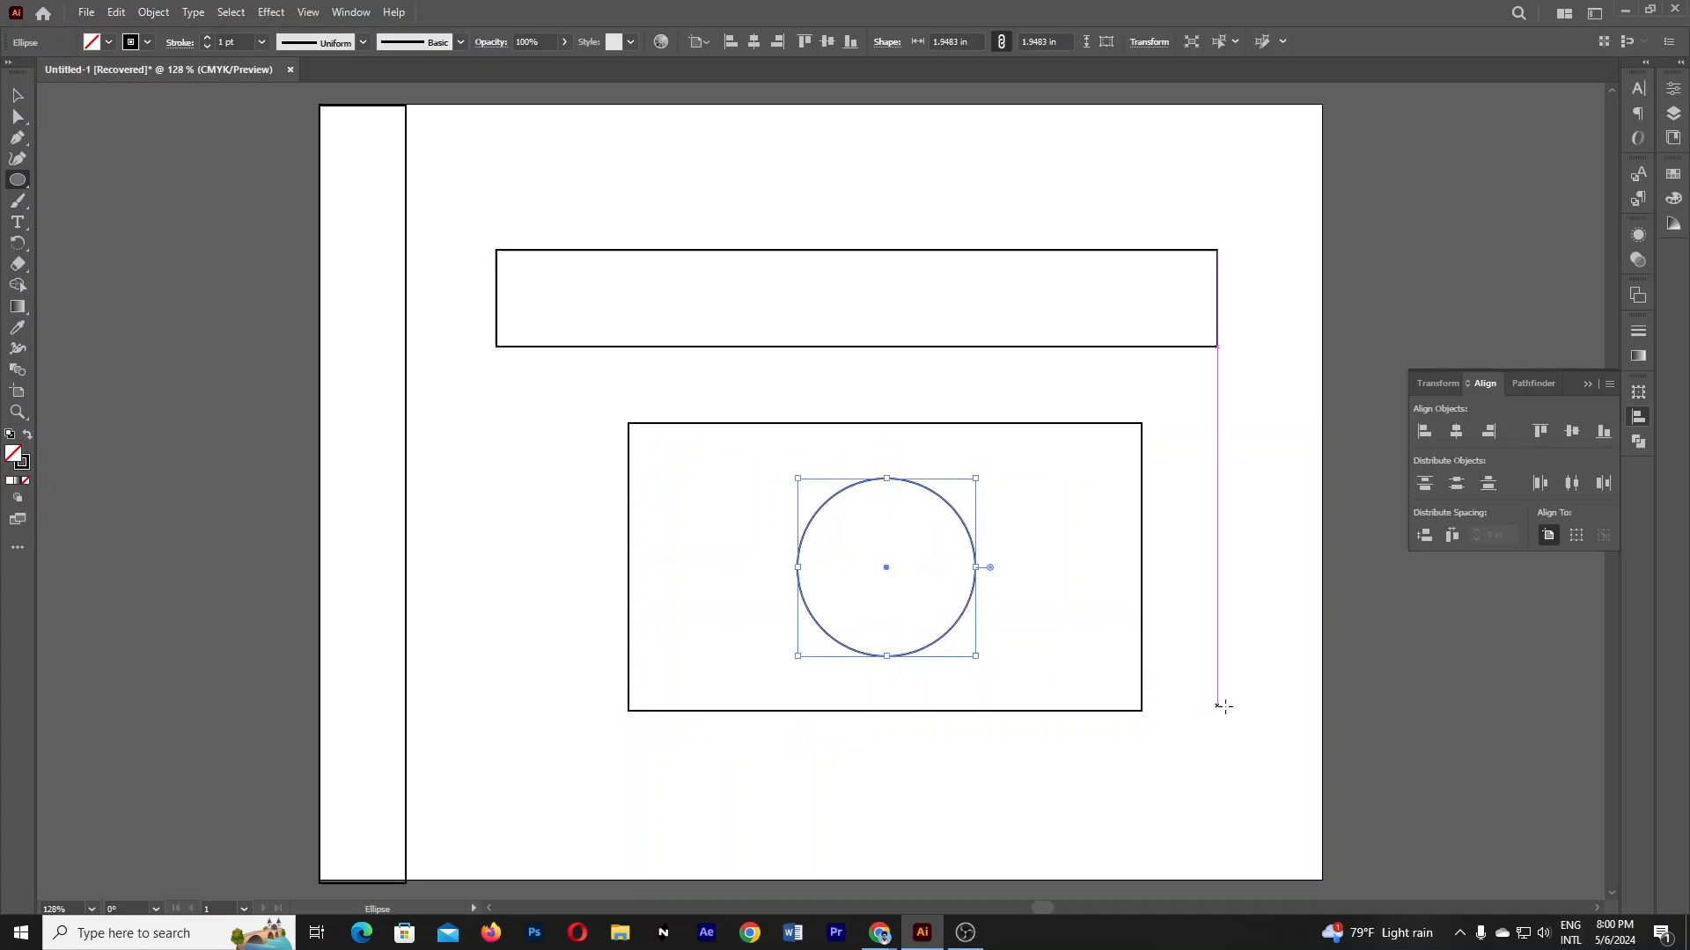
- Fill the circle with FF0000 and remove its stroke
double_click(16, 457)
text(ff0000)
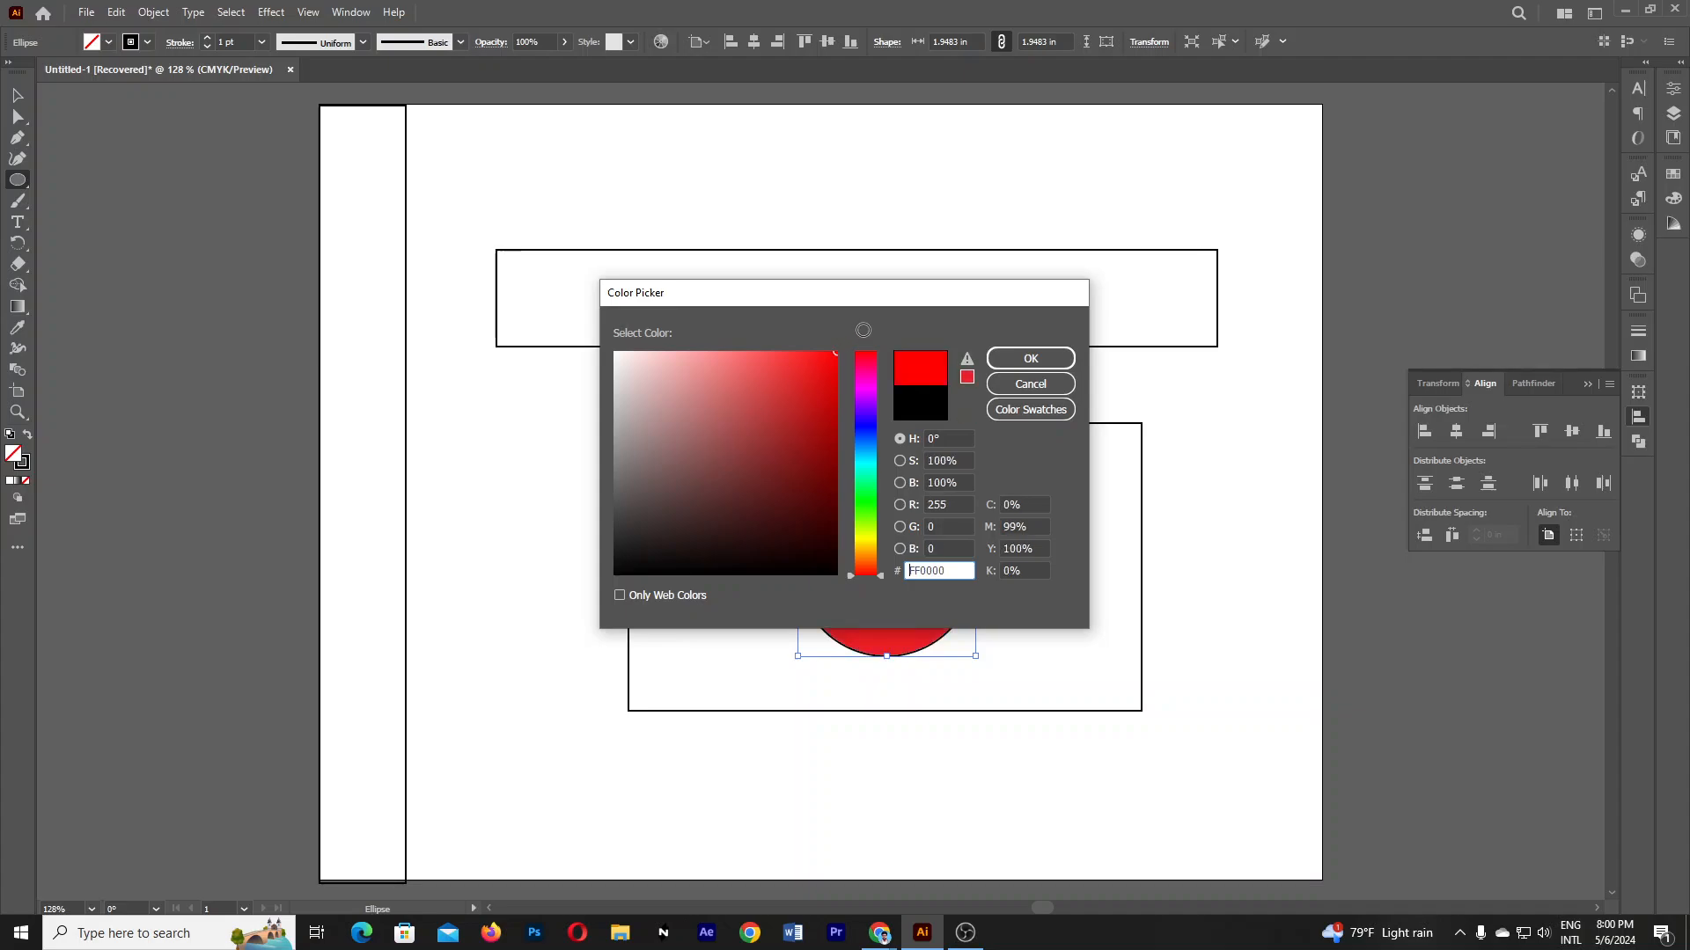
click(1025, 359)
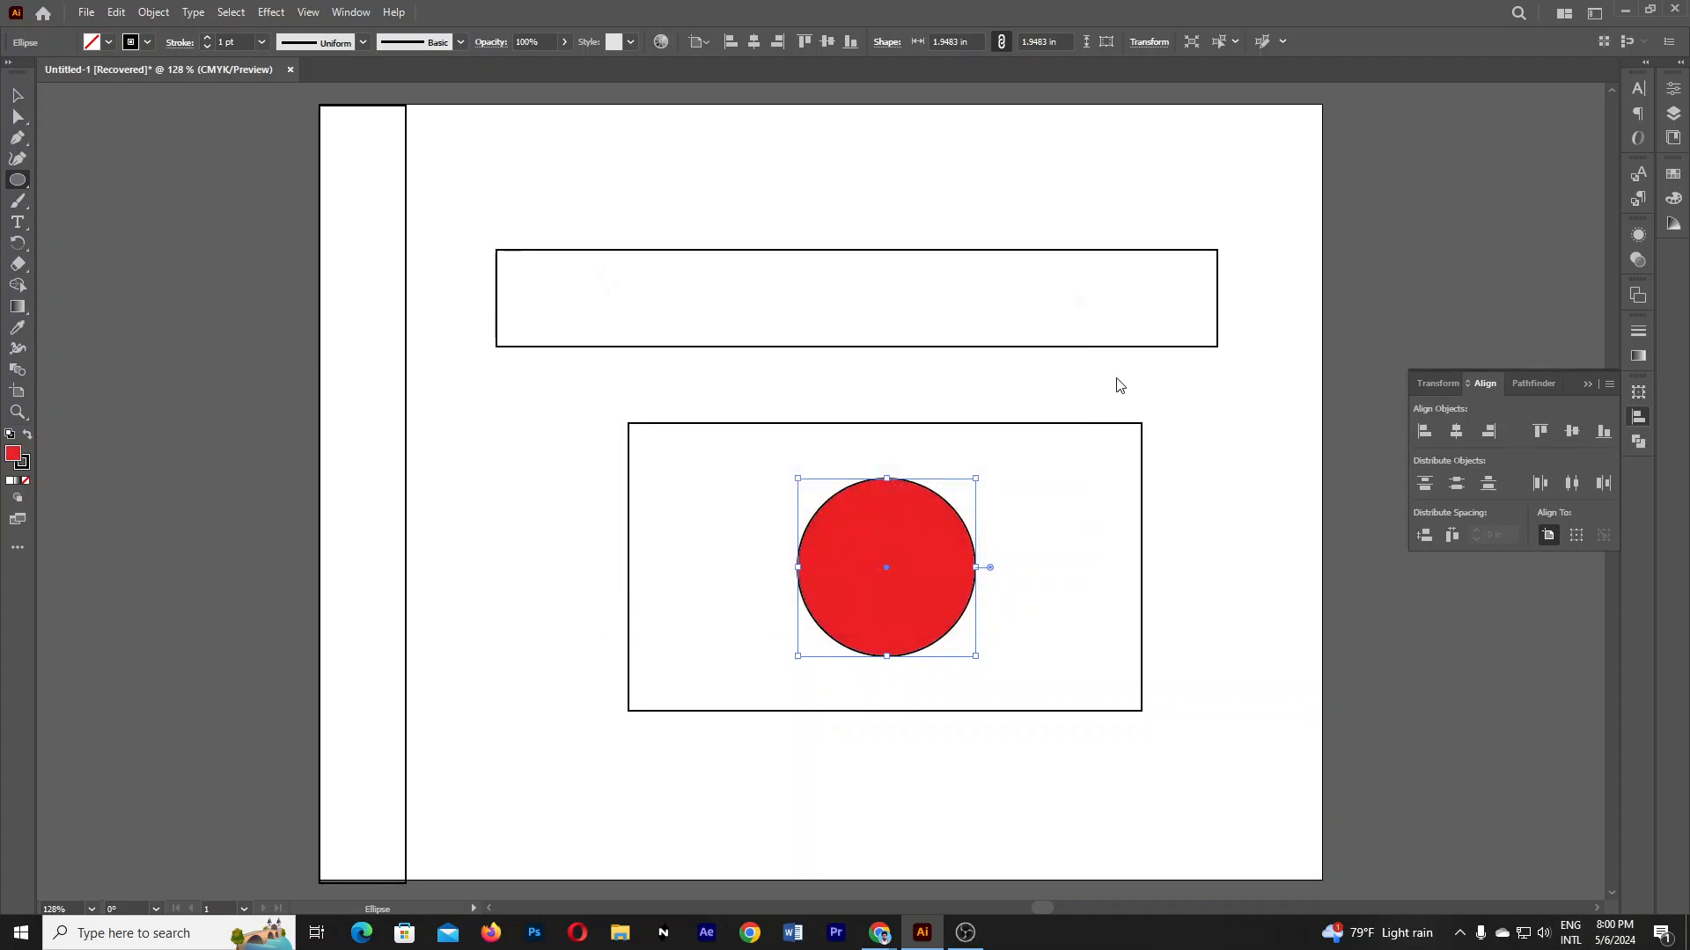
click(26, 469)
click(26, 481)
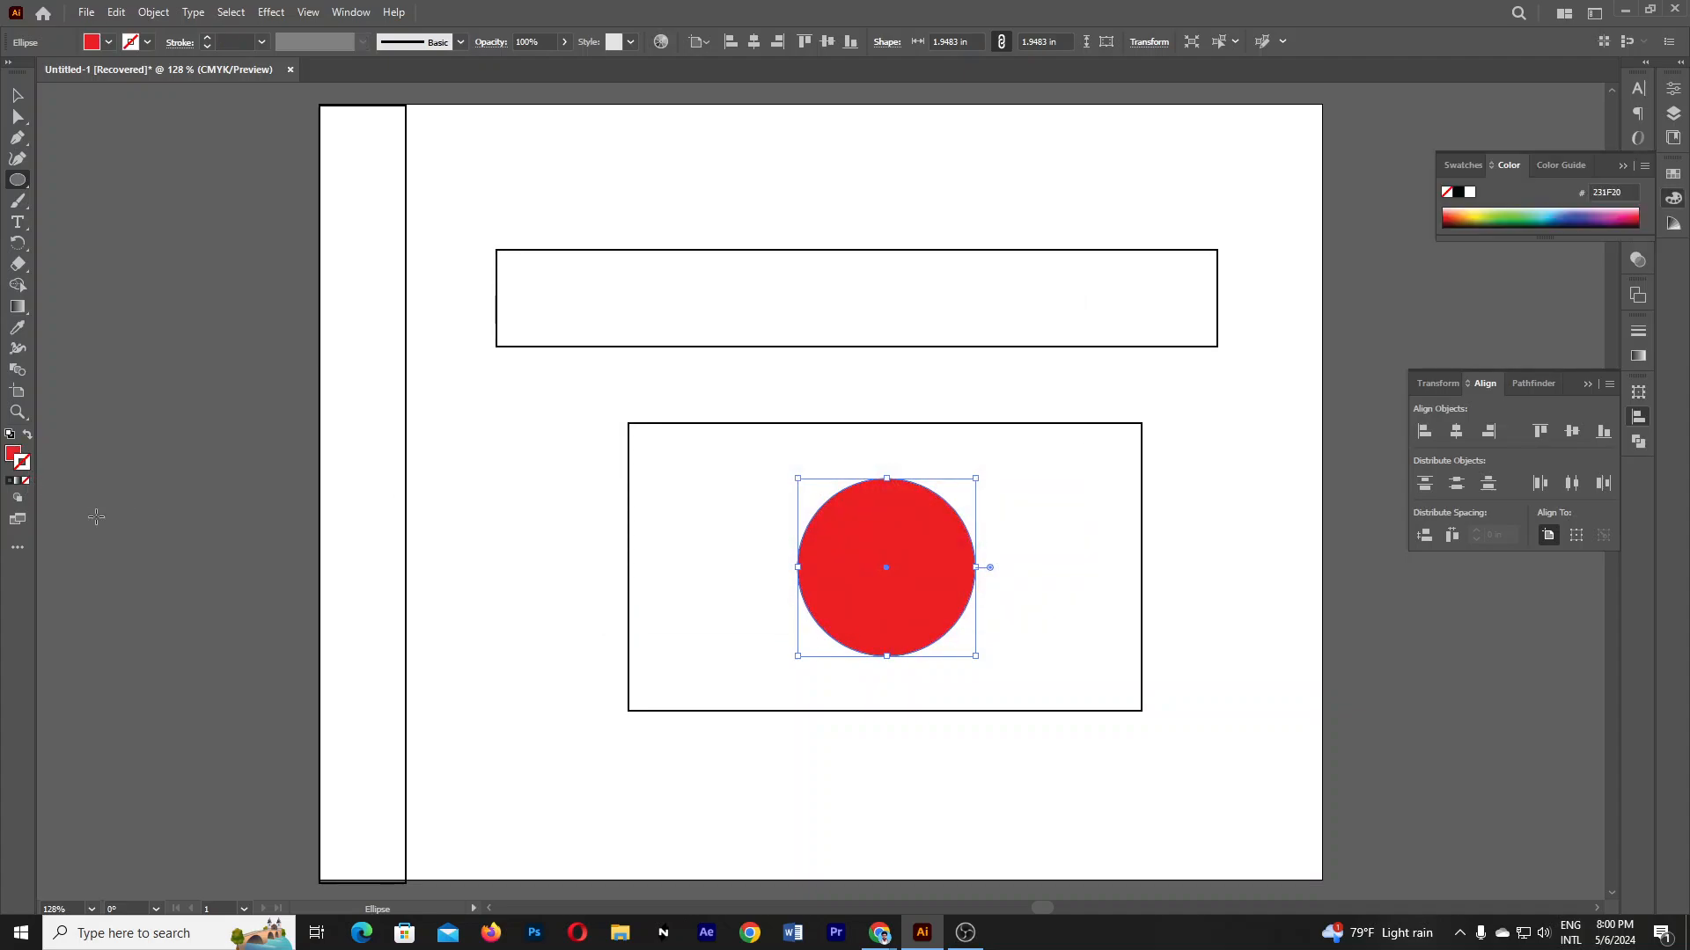
- Give the rectangle behind the circle a green 2DB34A fill using the Eyedropper
click(18, 96)
click(524, 408)
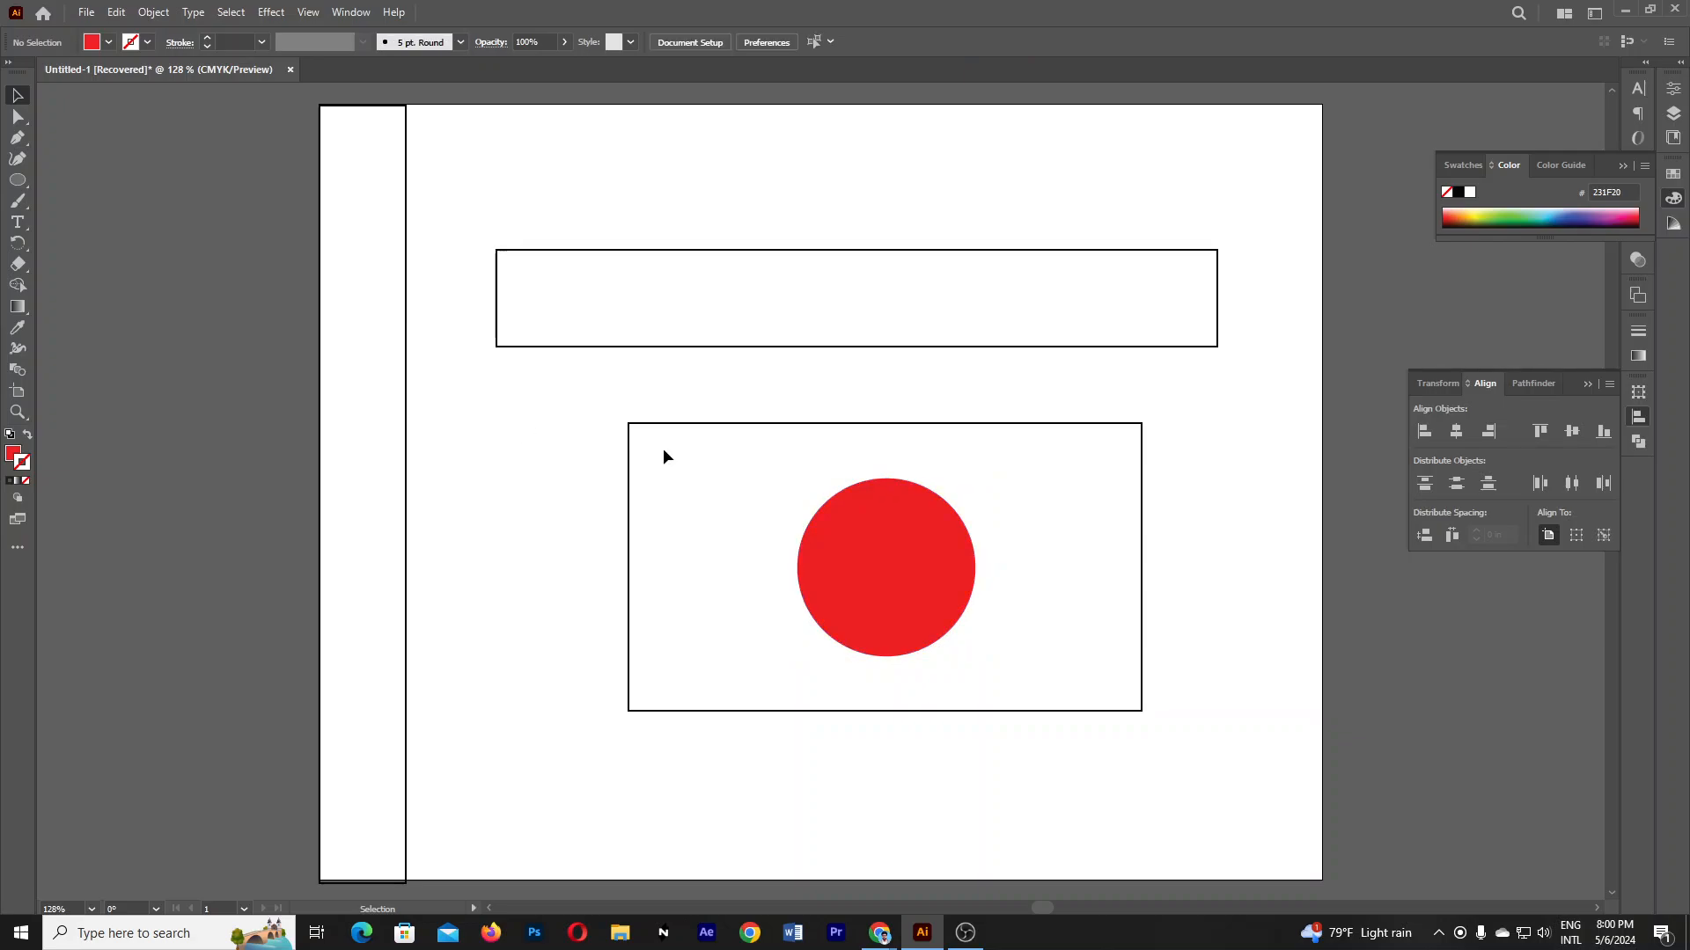
click(1144, 578)
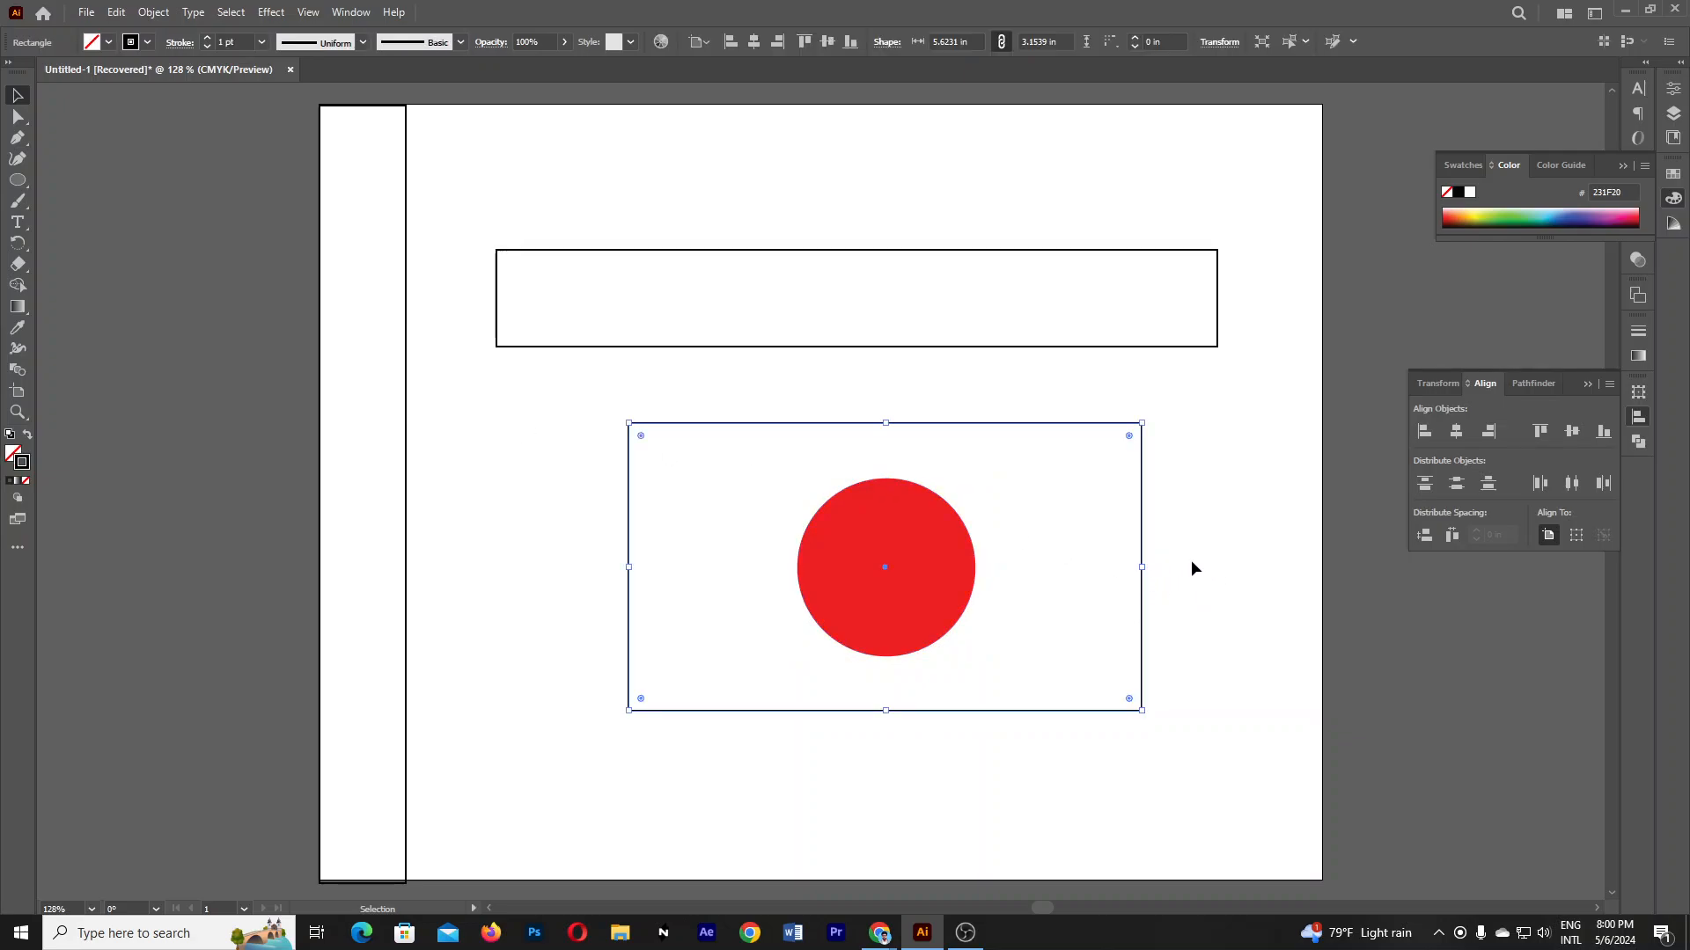
click(16, 331)
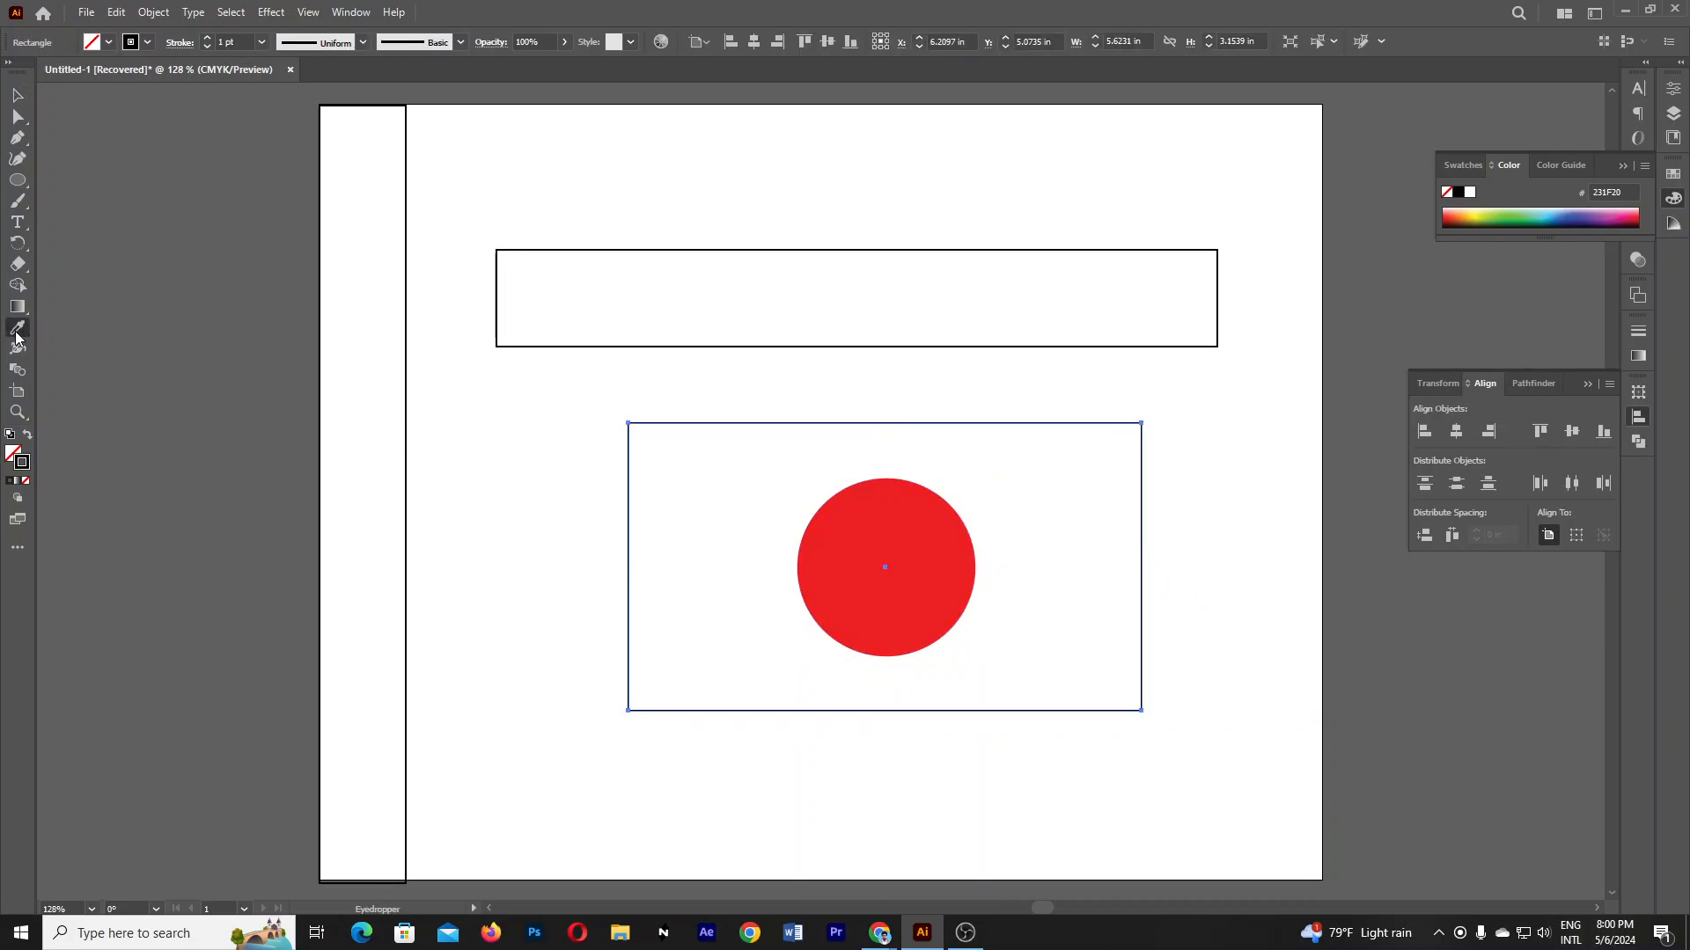
click(1513, 218)
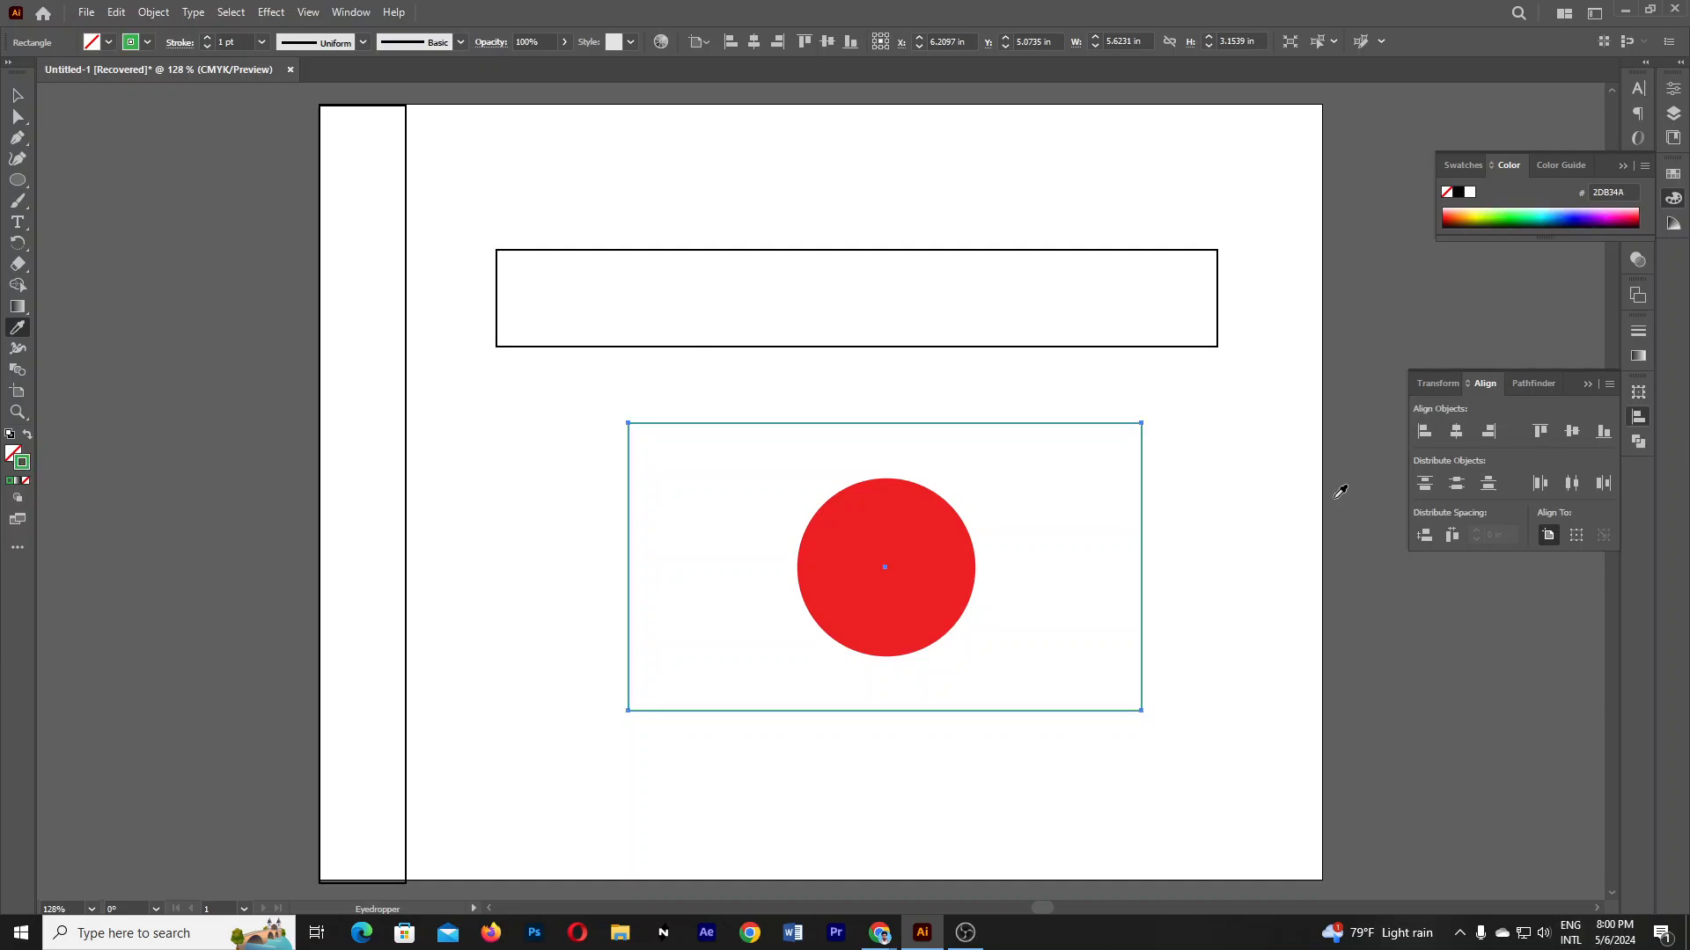
click(29, 435)
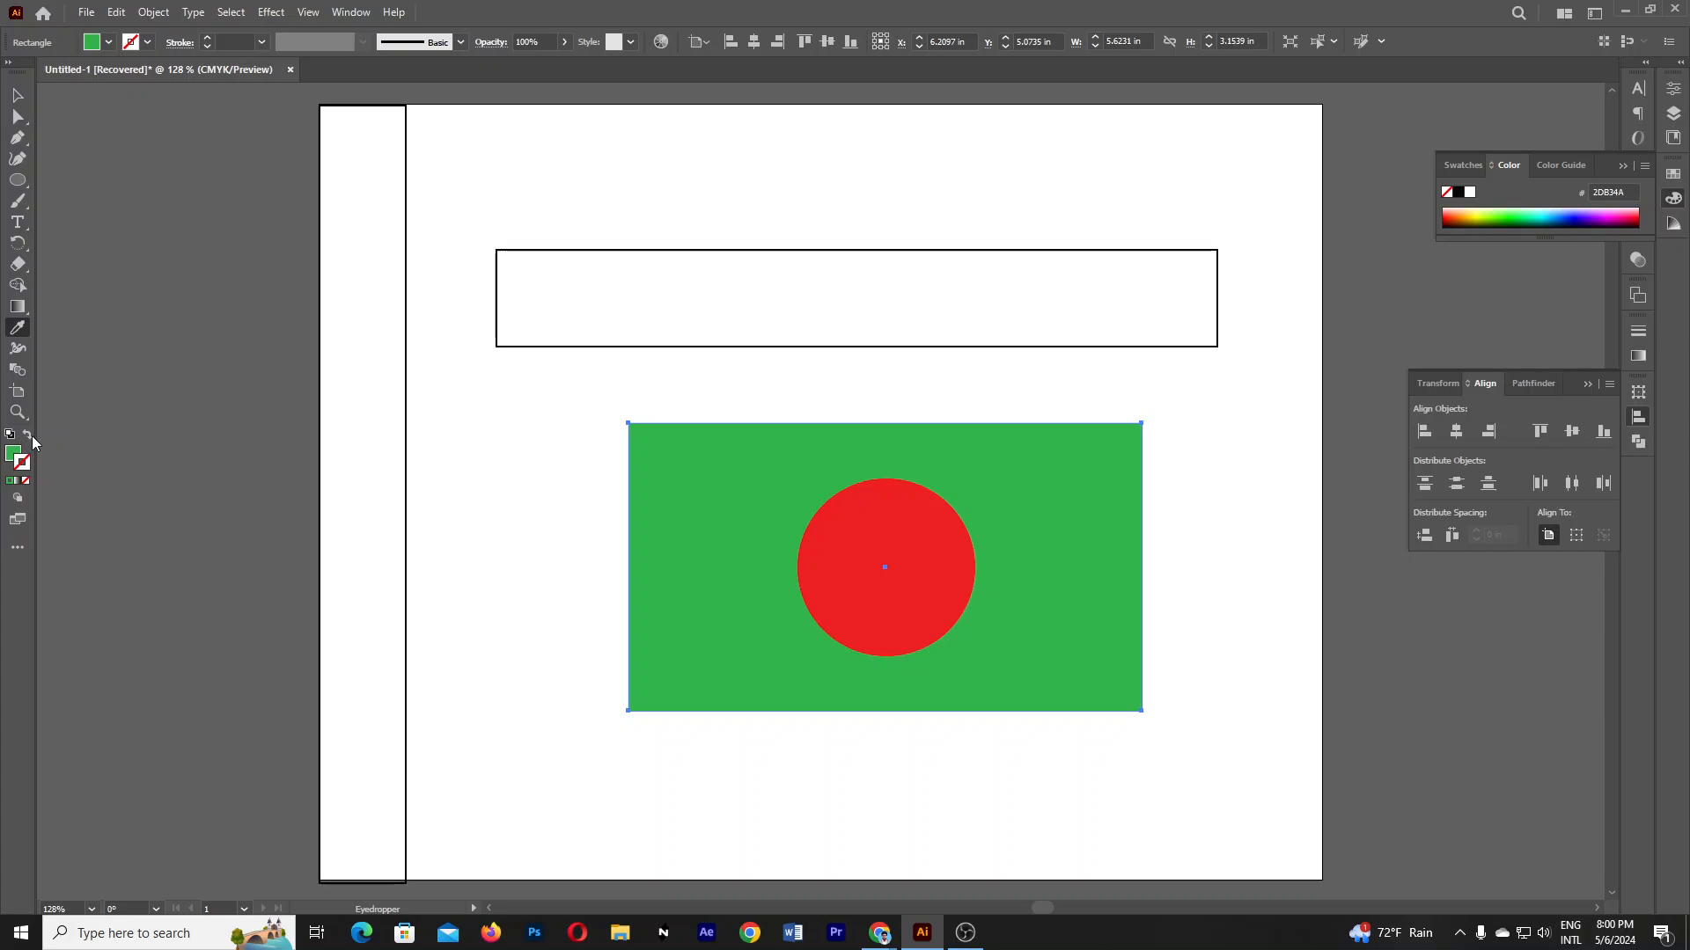
- Select and delete the red-circle-on-green flag
click(18, 94)
click(1209, 647)
scroll(1213, 633, down, 3)
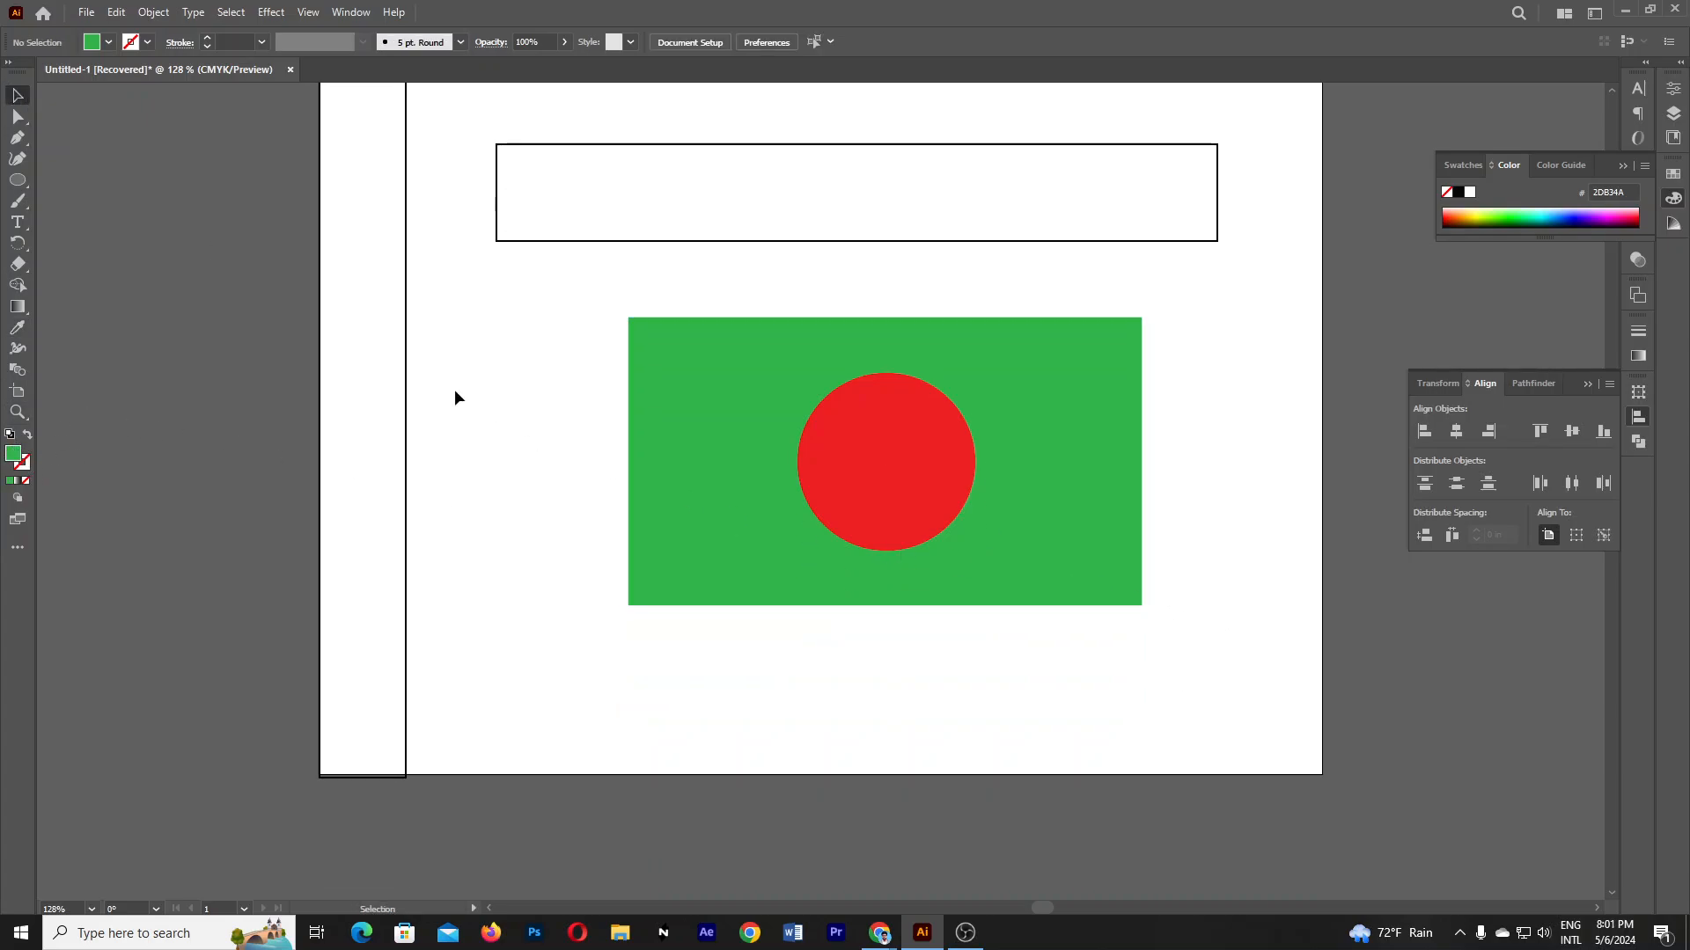
drag(489, 380, 1218, 648)
click(607, 429)
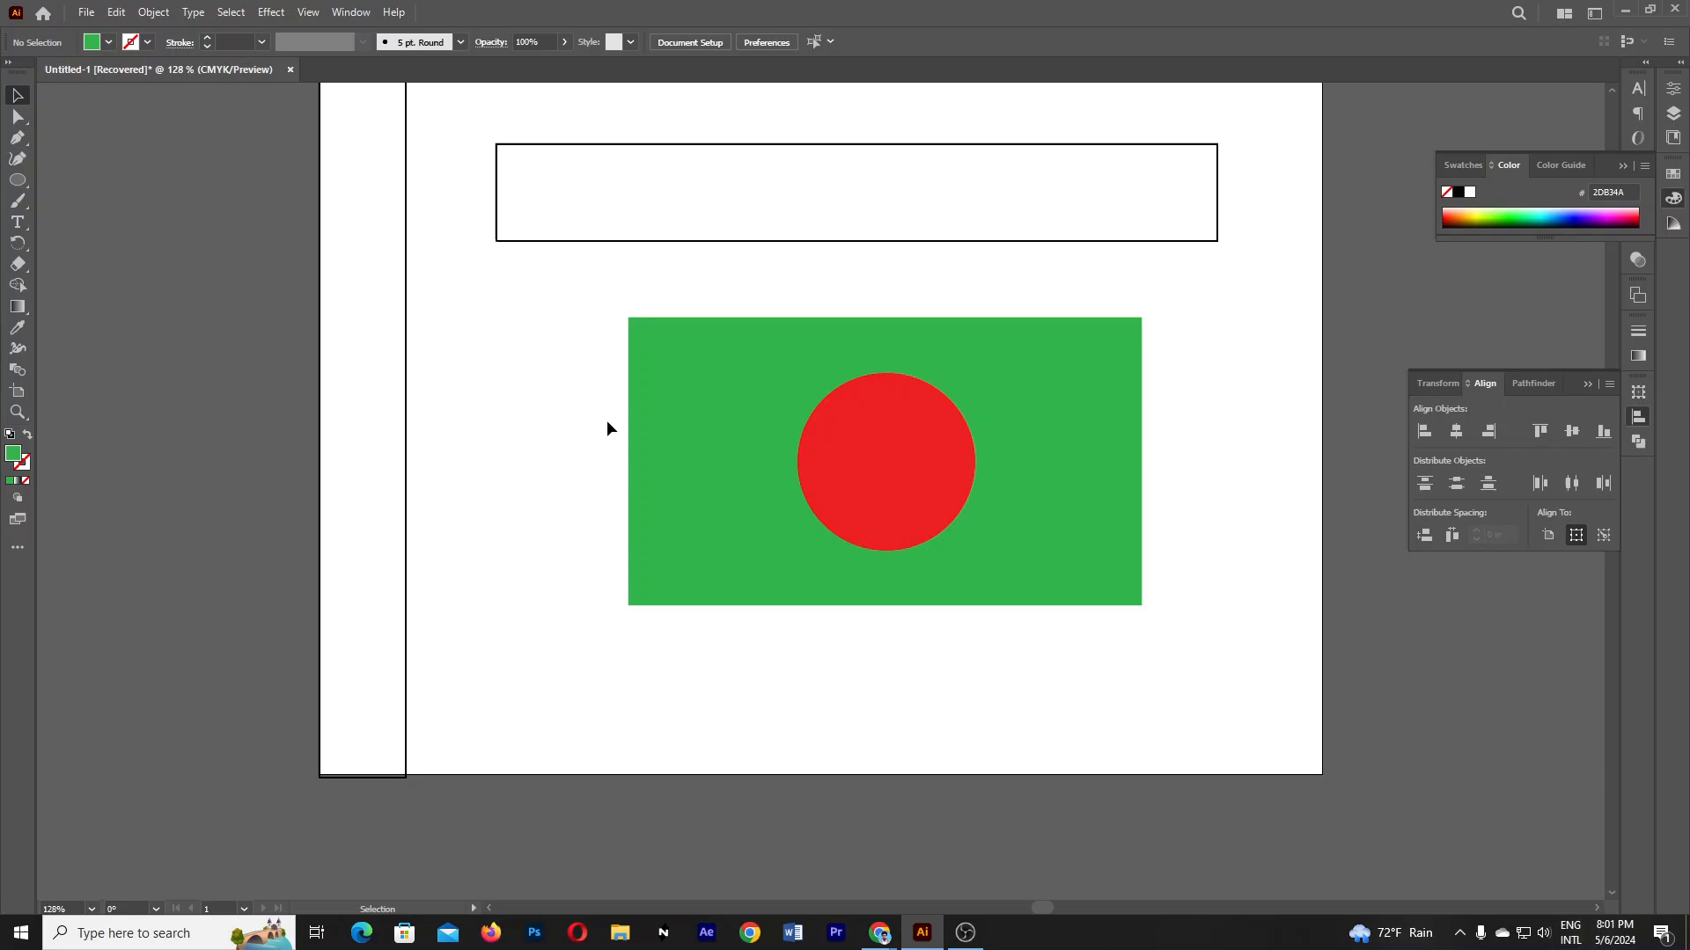
click(1061, 588)
key(Delete)
- Delete the wide top rectangle
scroll(667, 312, up, 3)
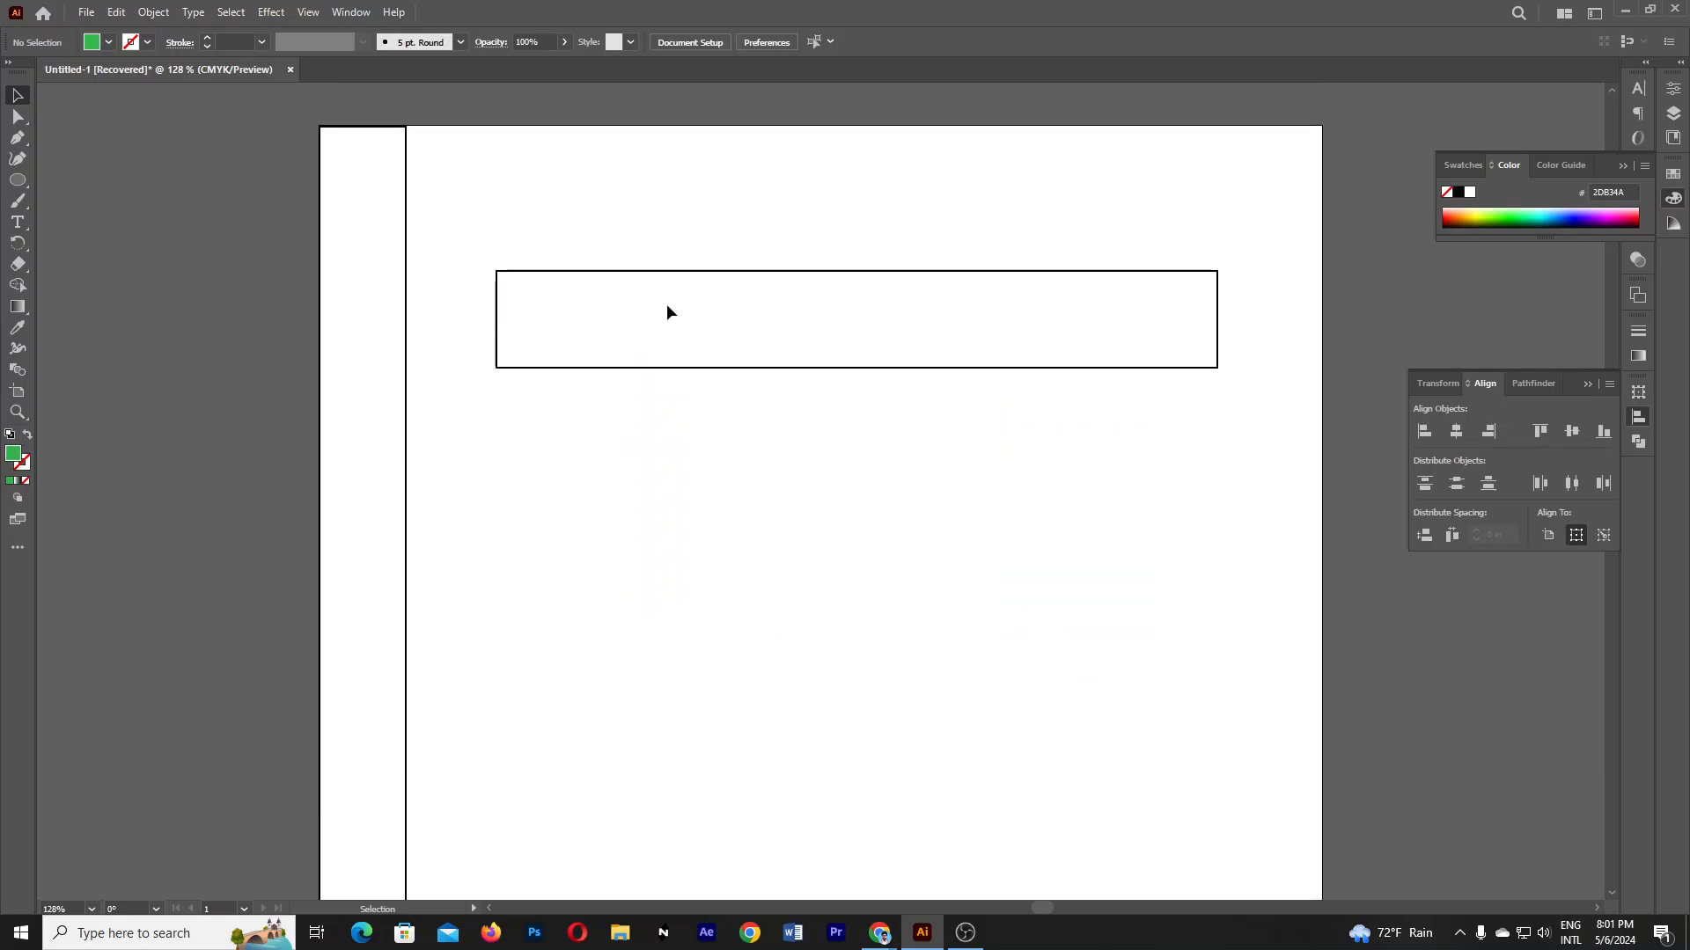
scroll(667, 312, down, 1)
drag(611, 252, 763, 475)
key(Delete)
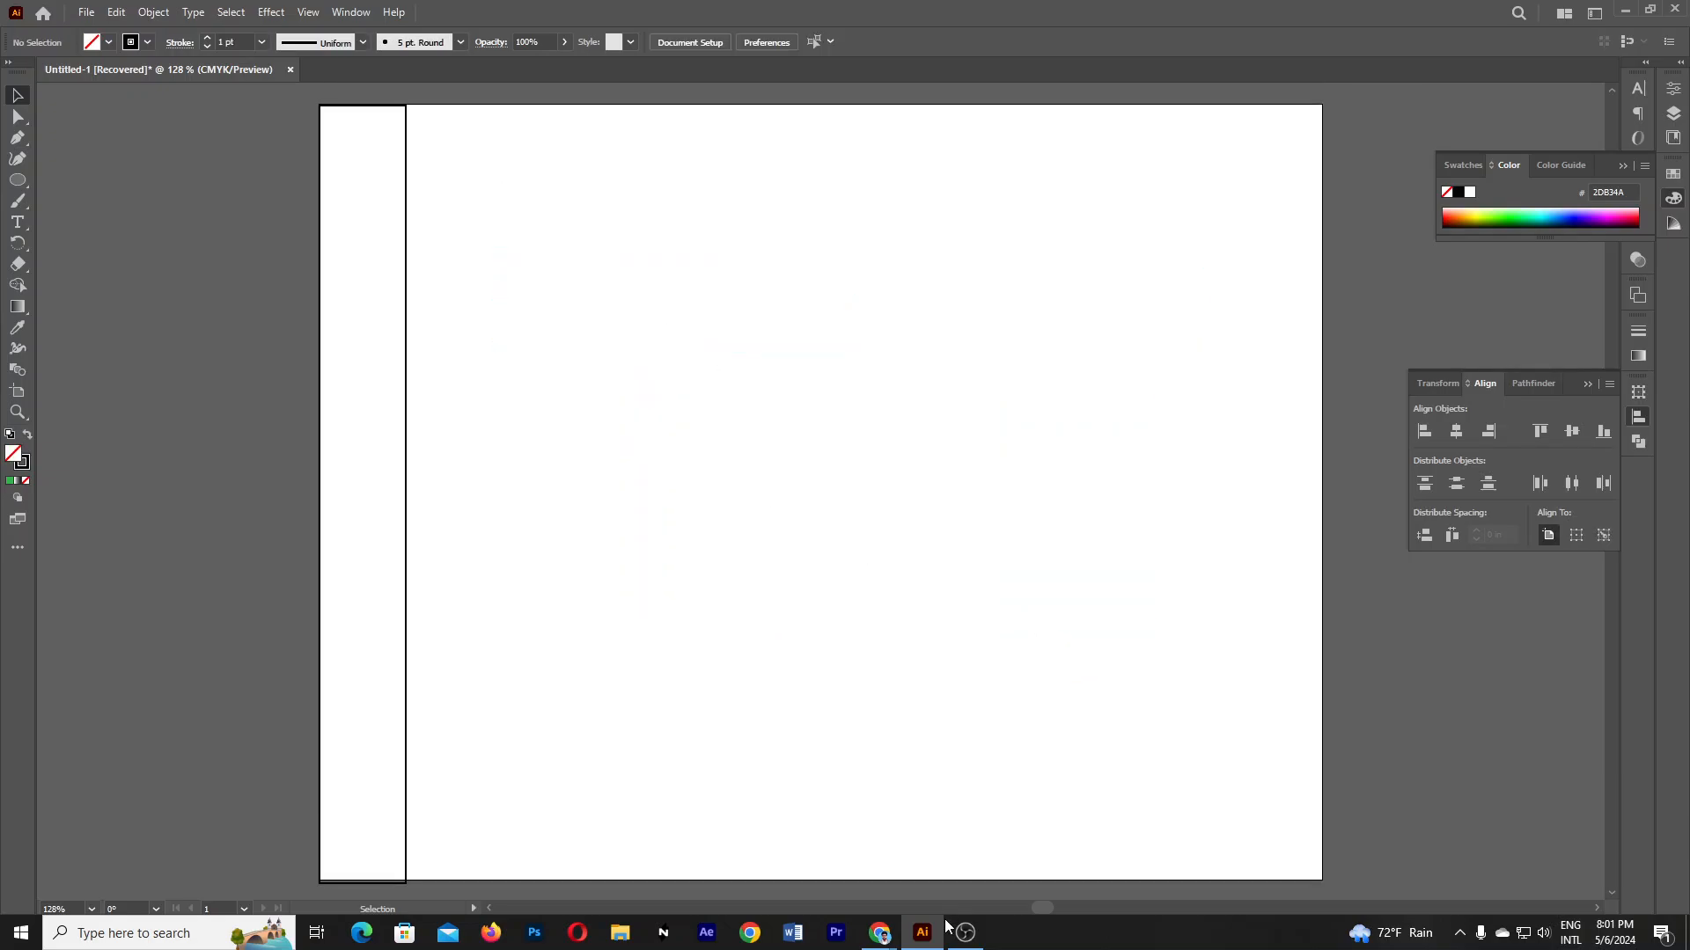
- In a new Chrome tab, search Google Images for 'business card design'
mouse_move(879, 932)
click(792, 846)
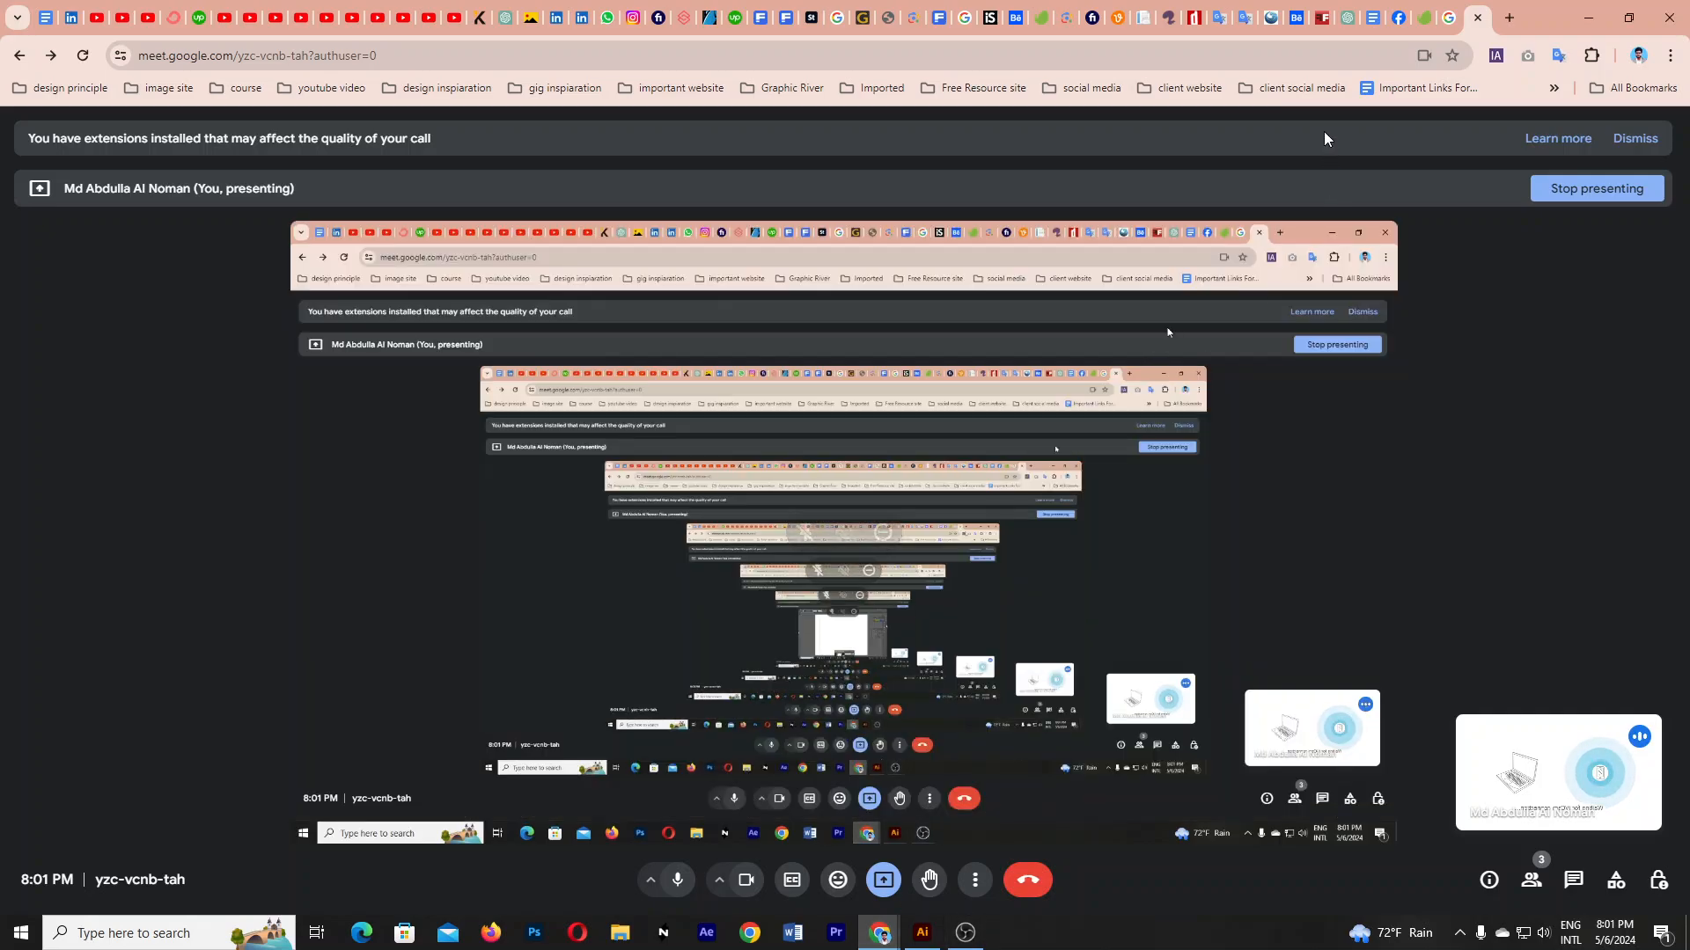
click(1509, 18)
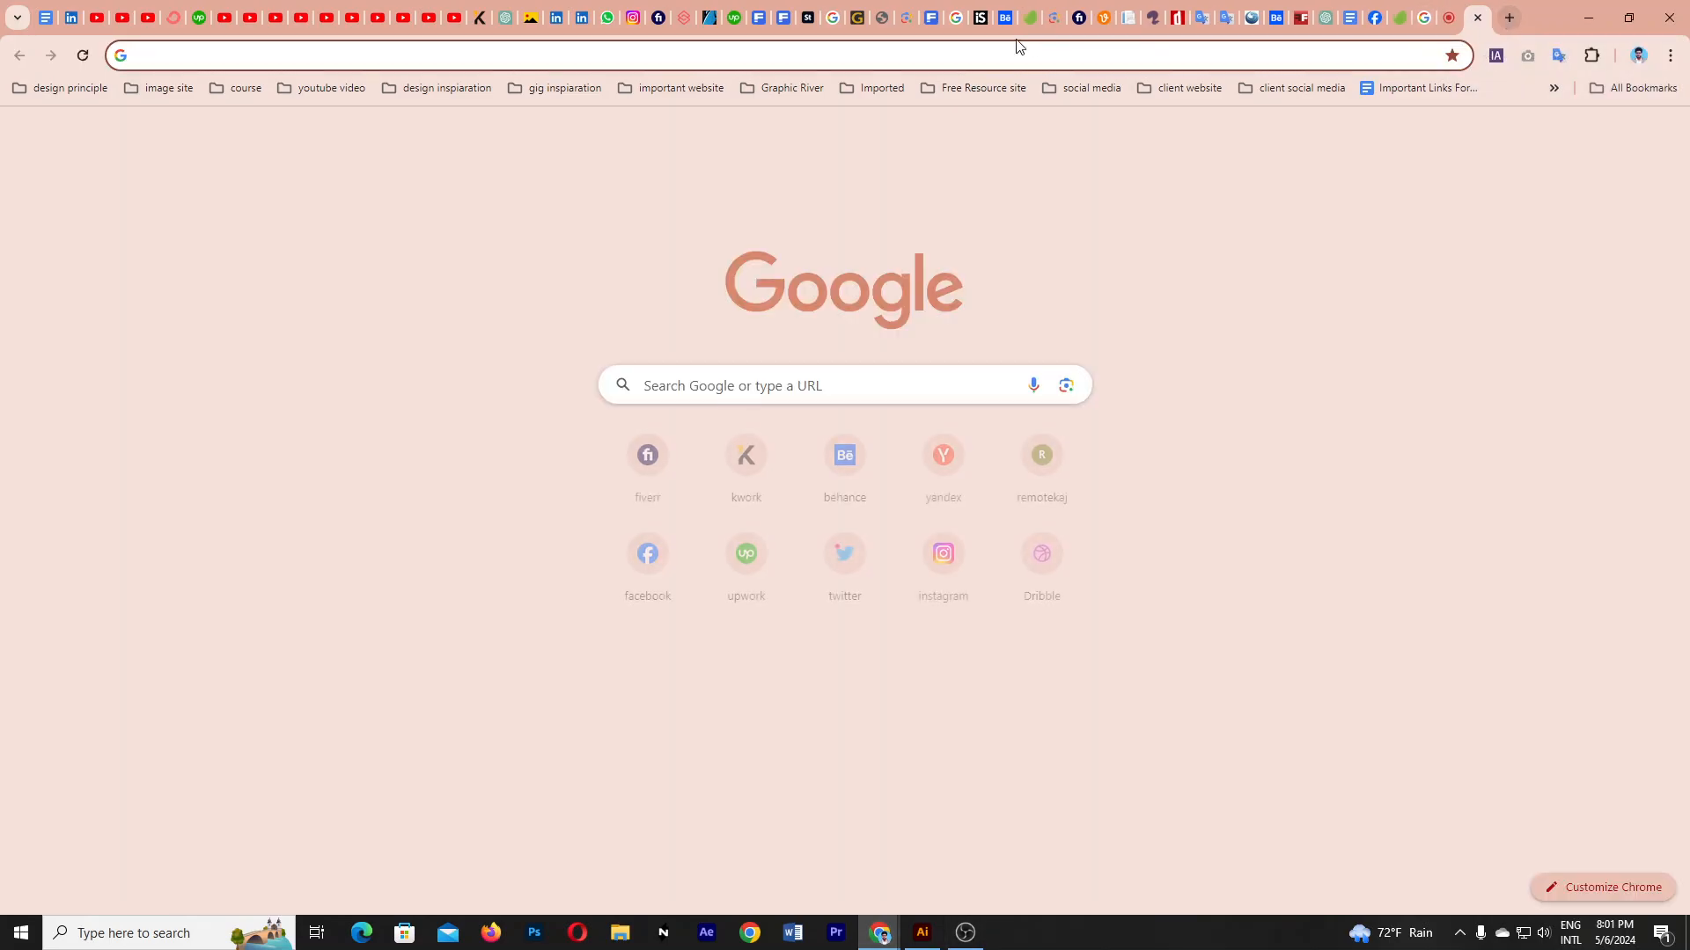
click(901, 50)
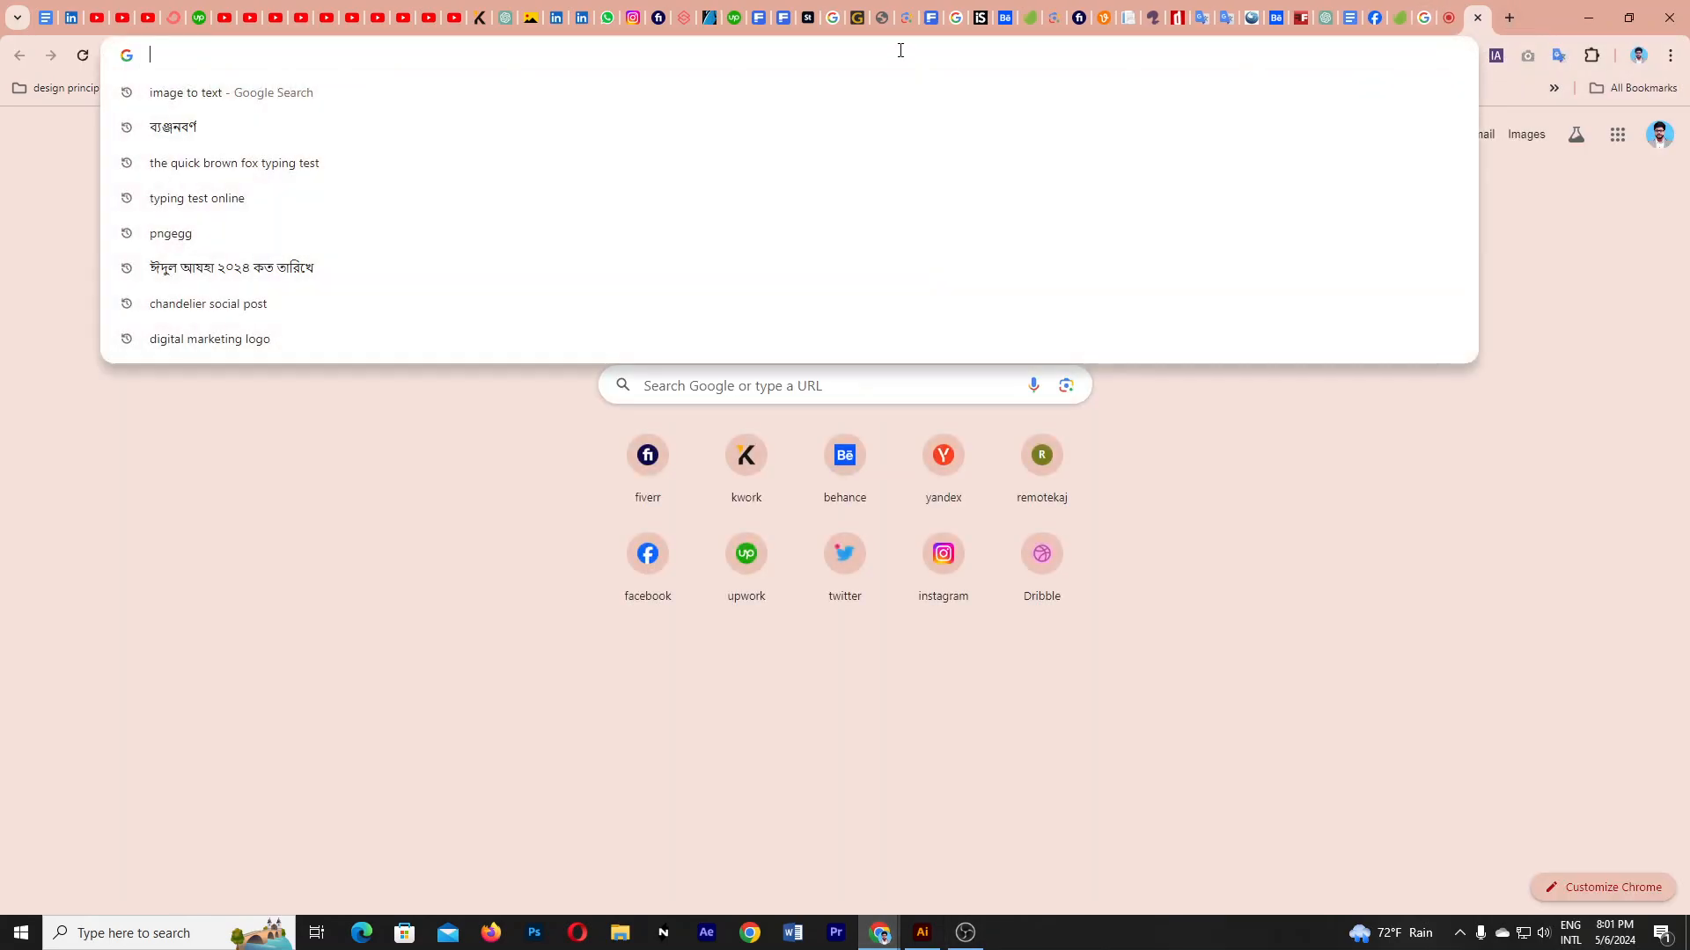
text(bu)
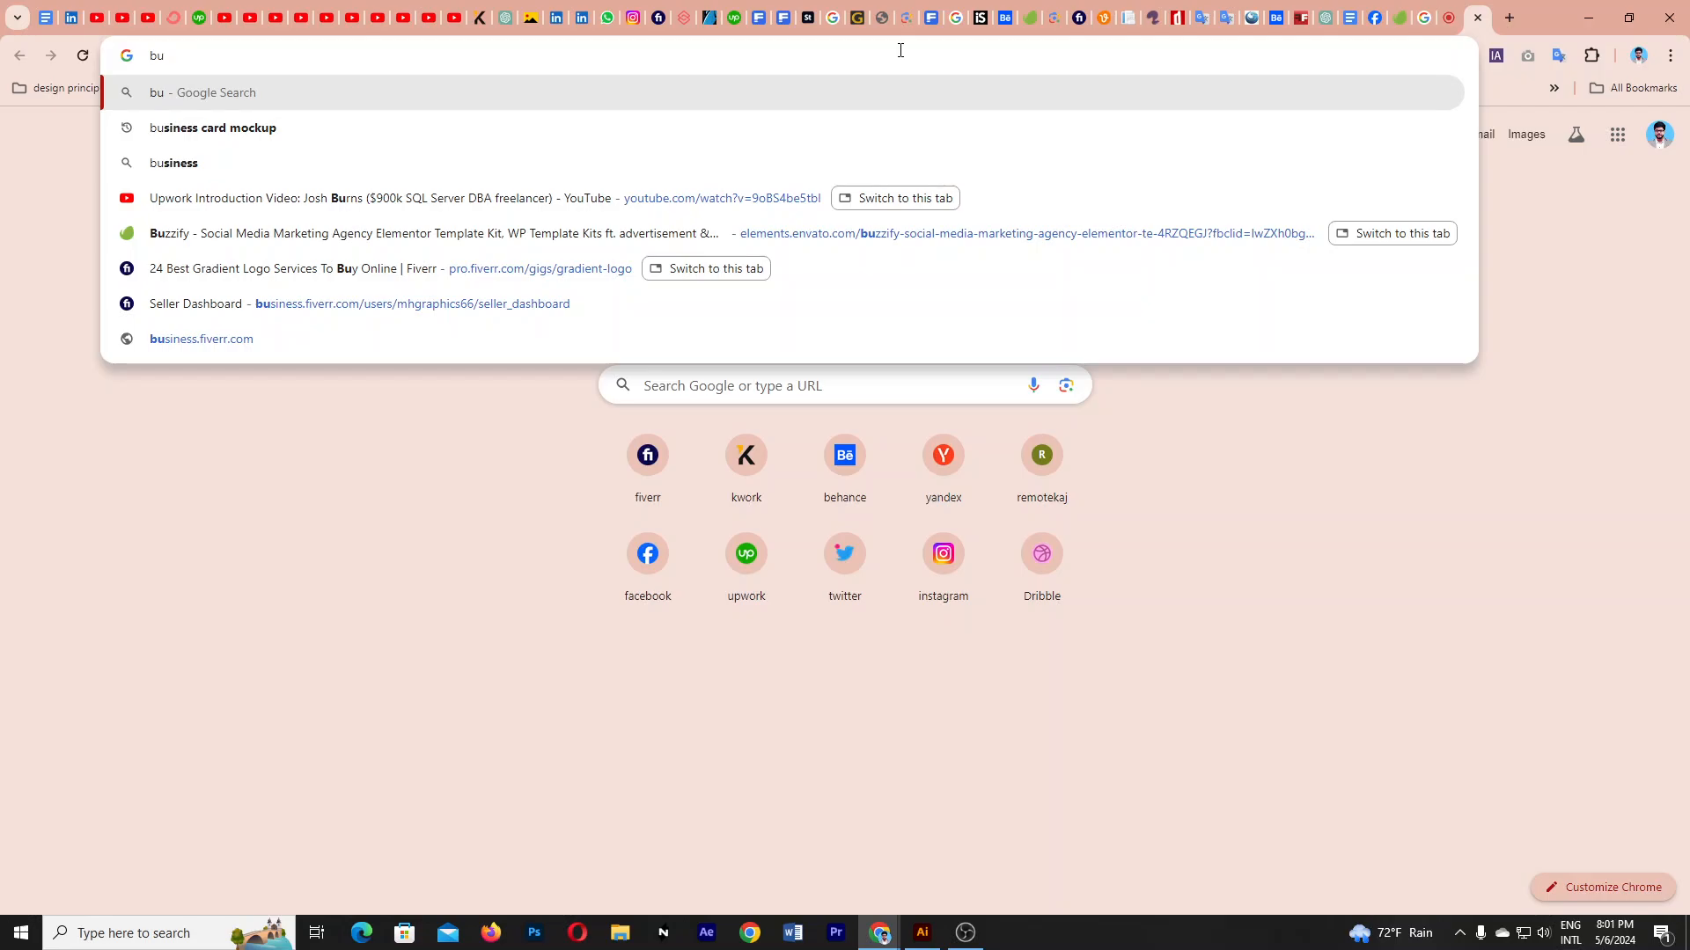
text(siness car)
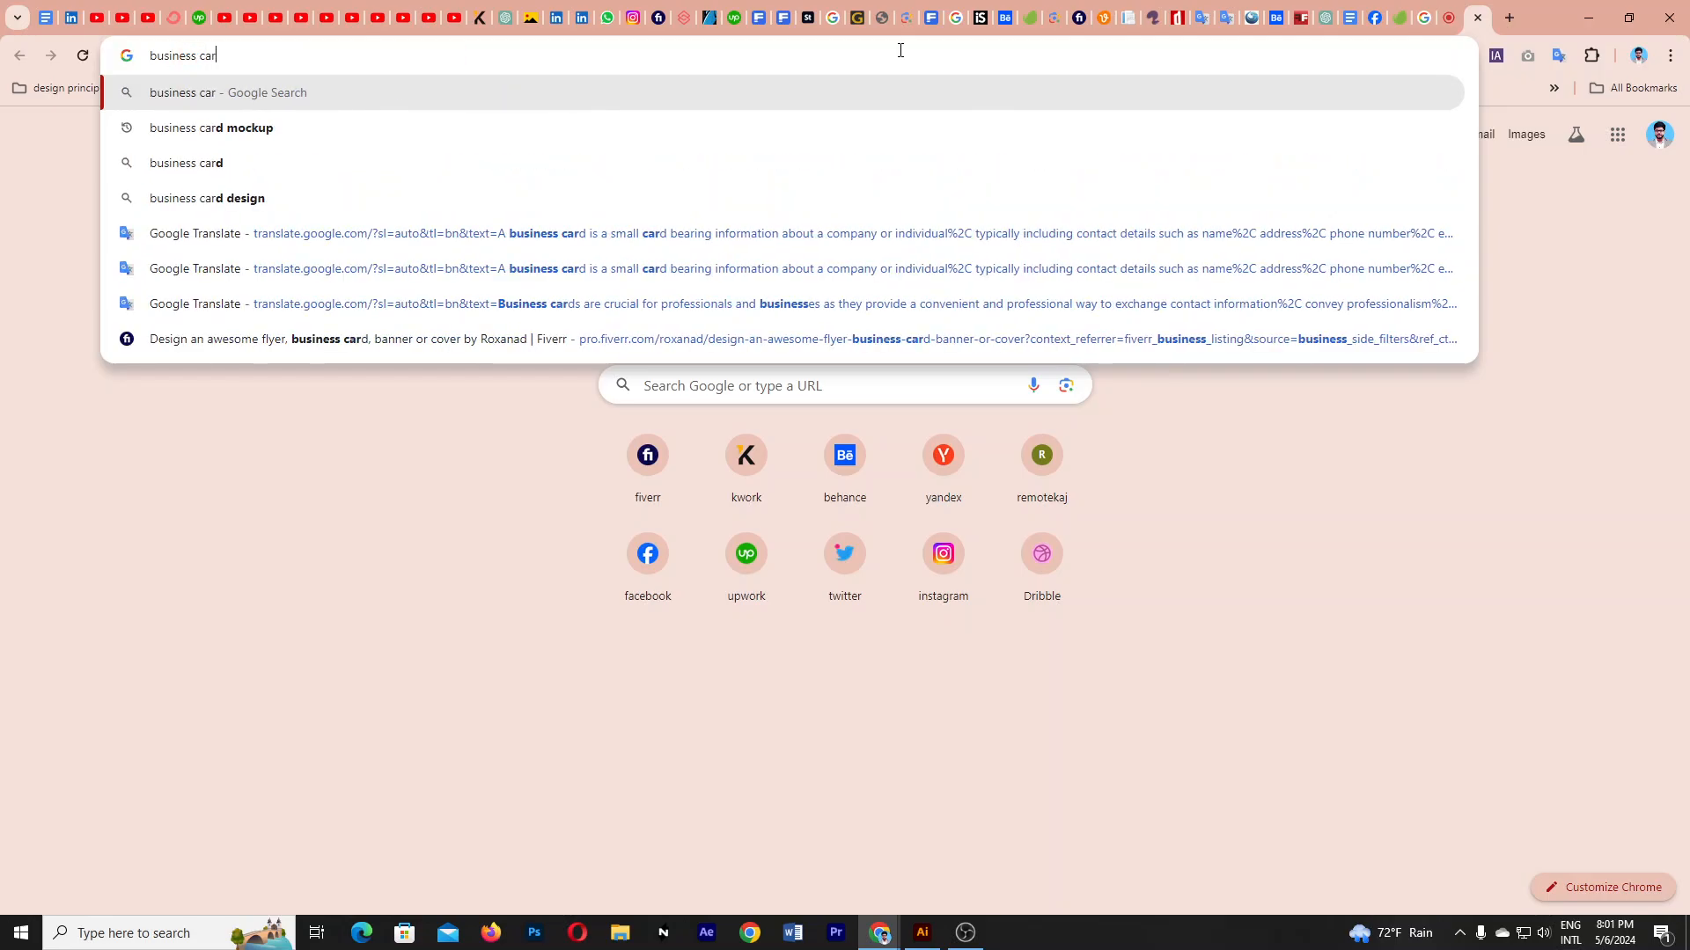
text(d design)
key(Return)
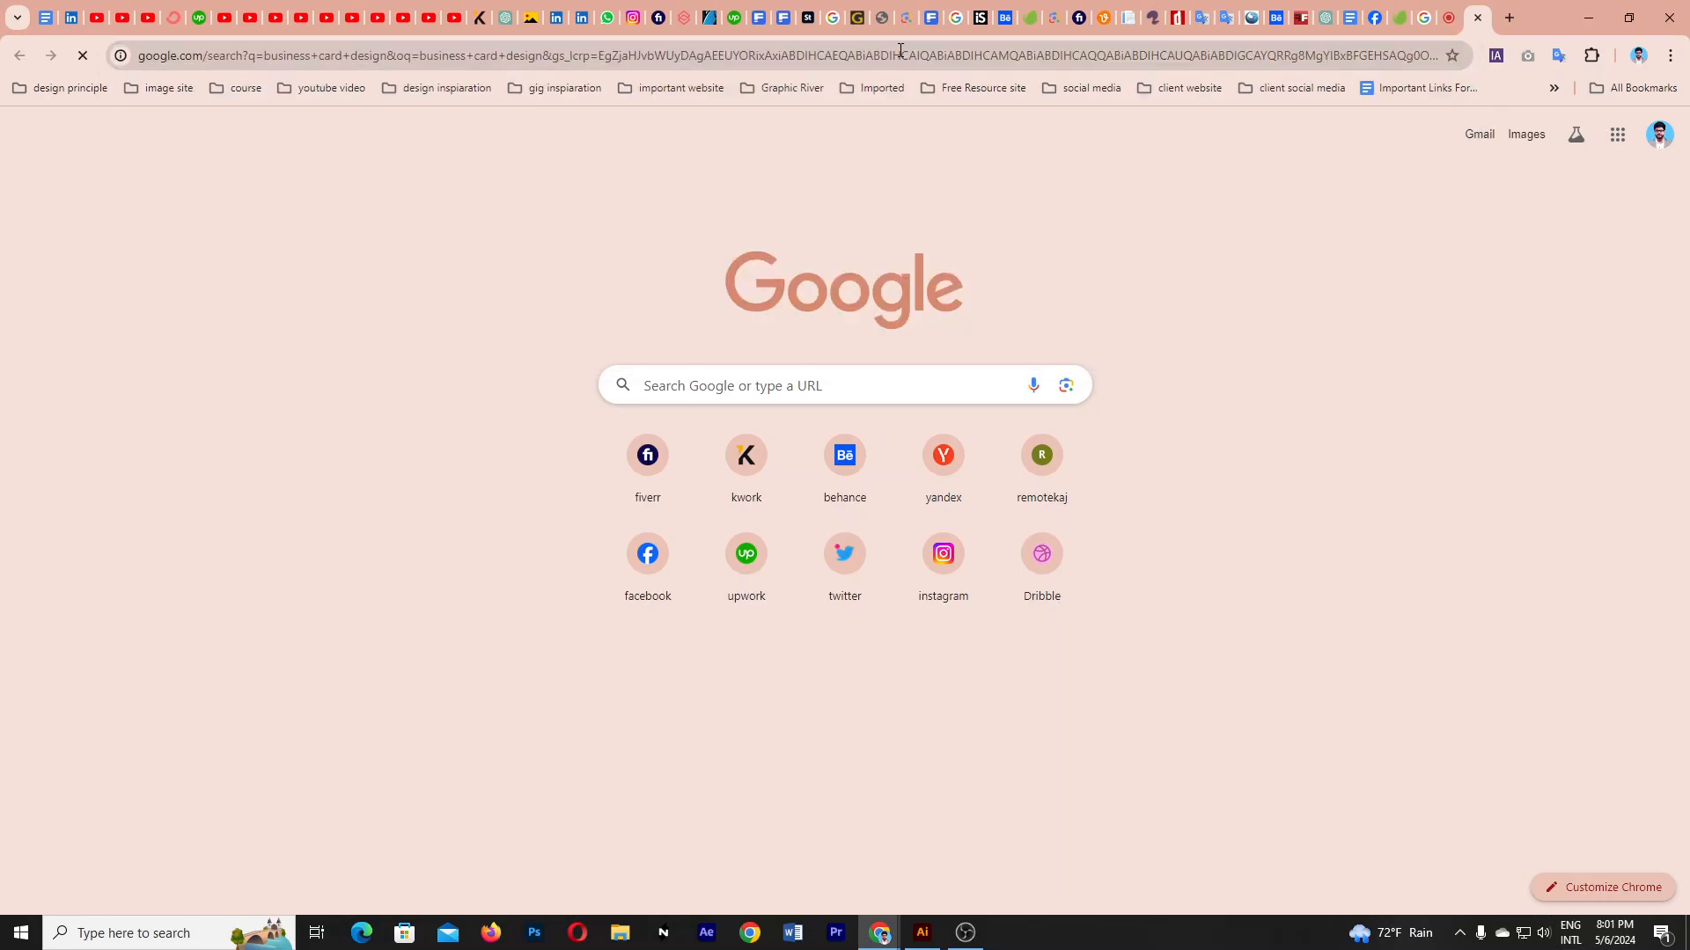
click(264, 205)
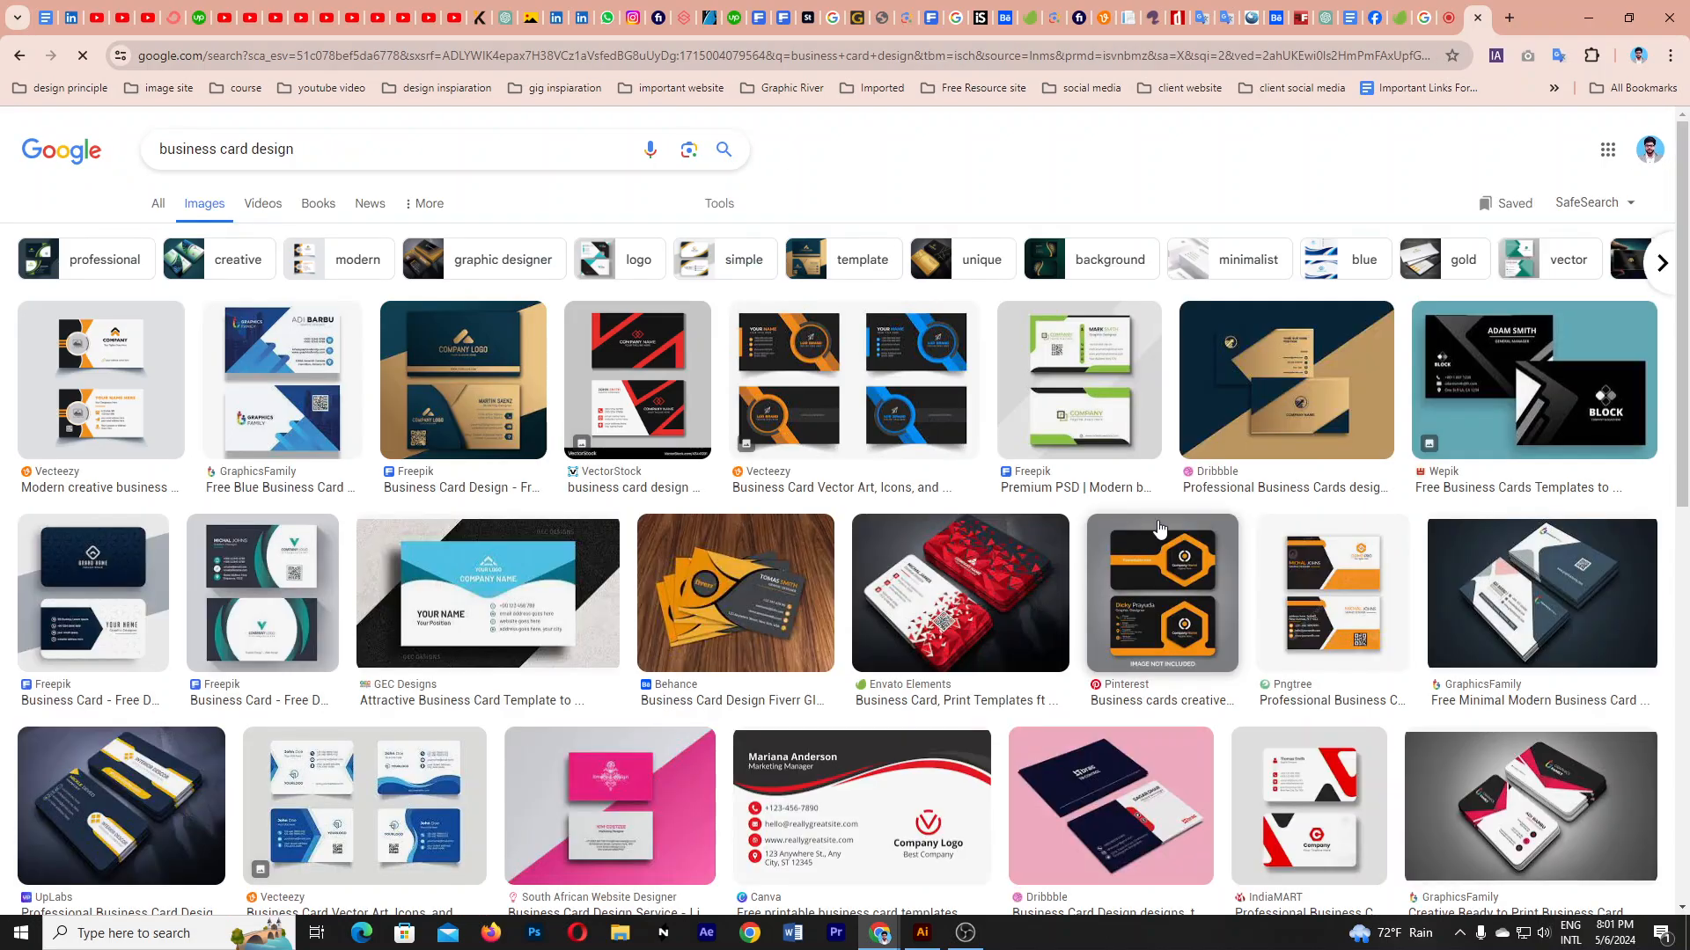
- Copy the blue-and-white card preview image and return to Illustrator
scroll(1321, 579, down, 6)
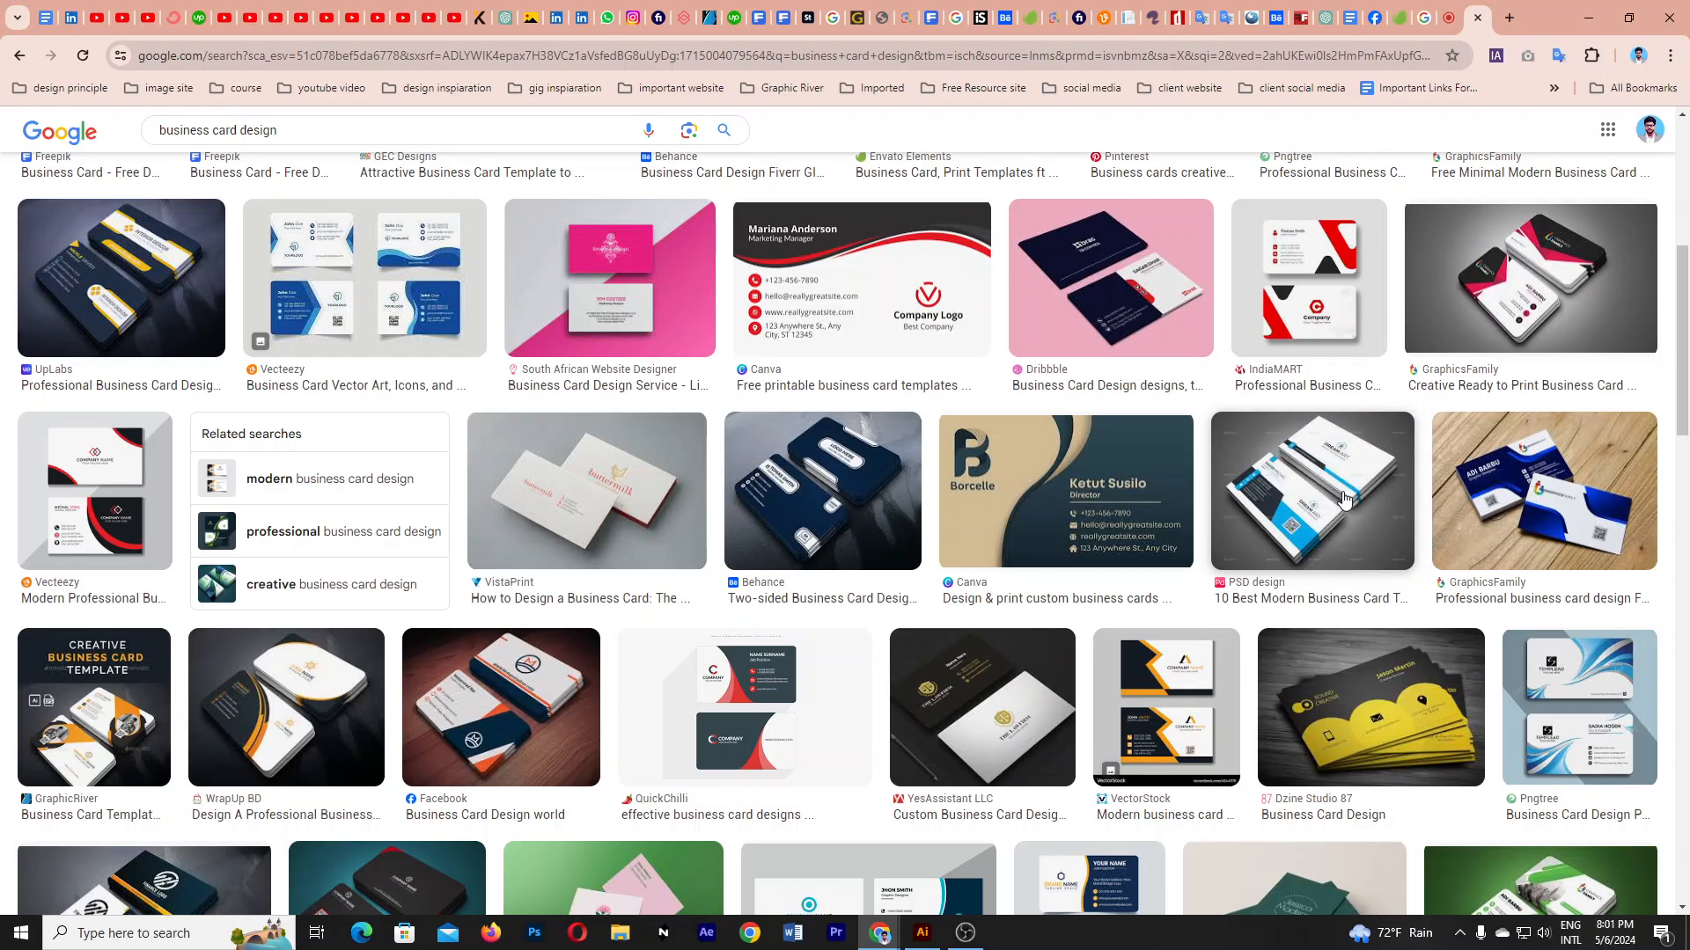
scroll(830, 563, down, 8)
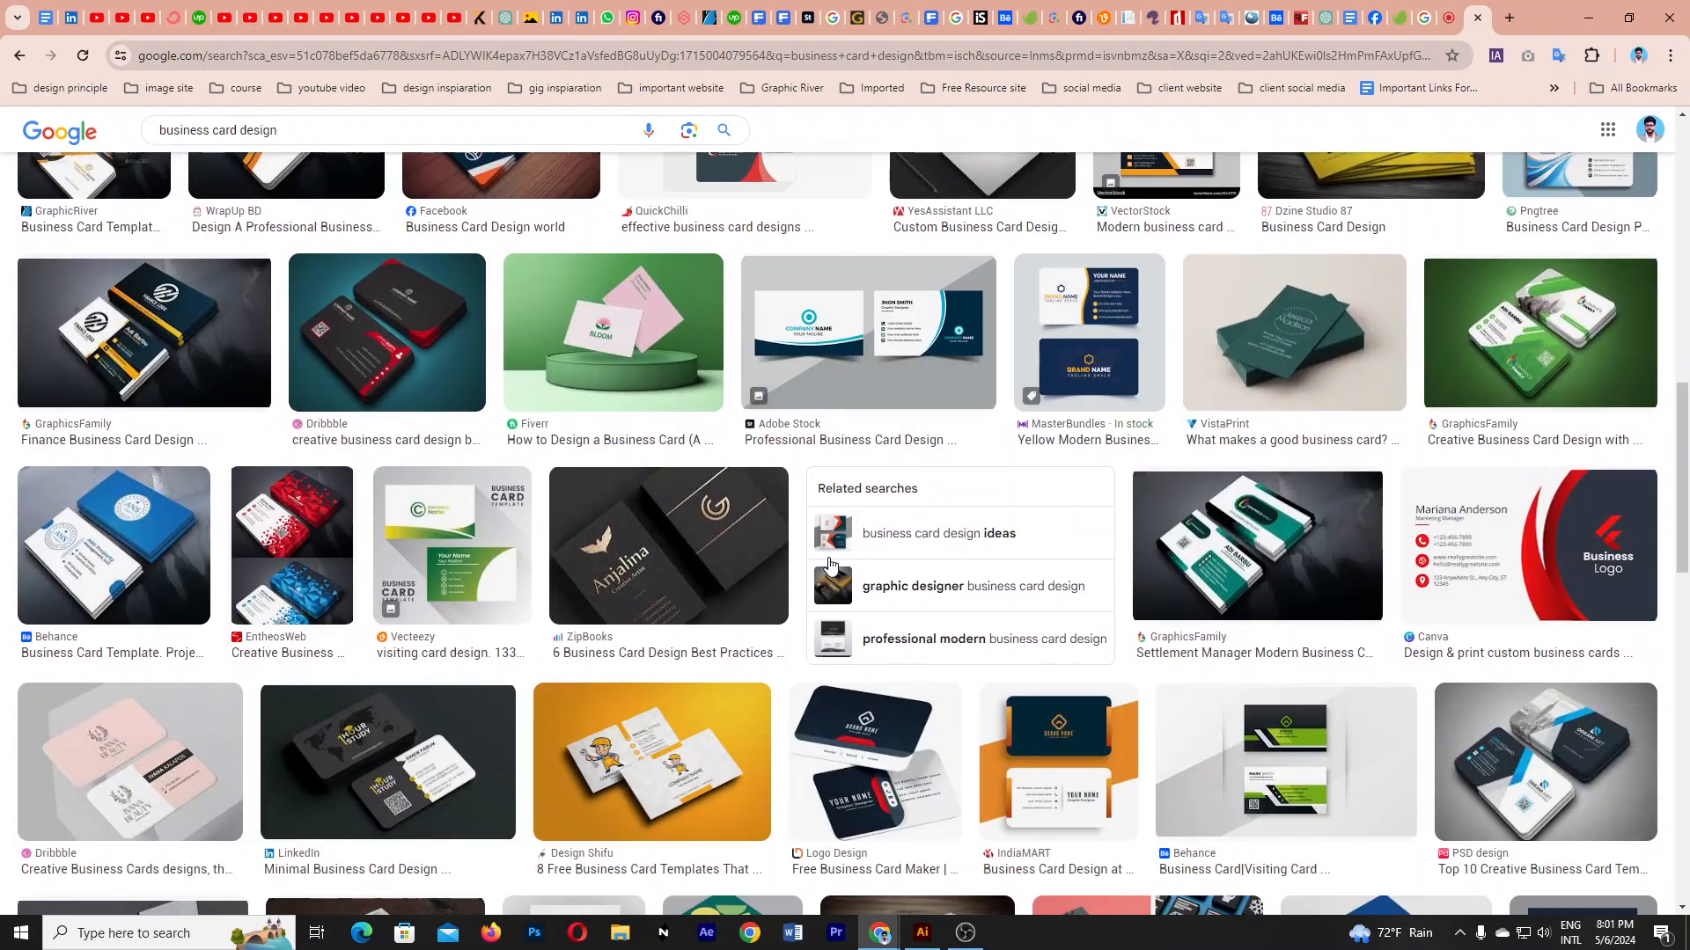
scroll(830, 563, down, 15)
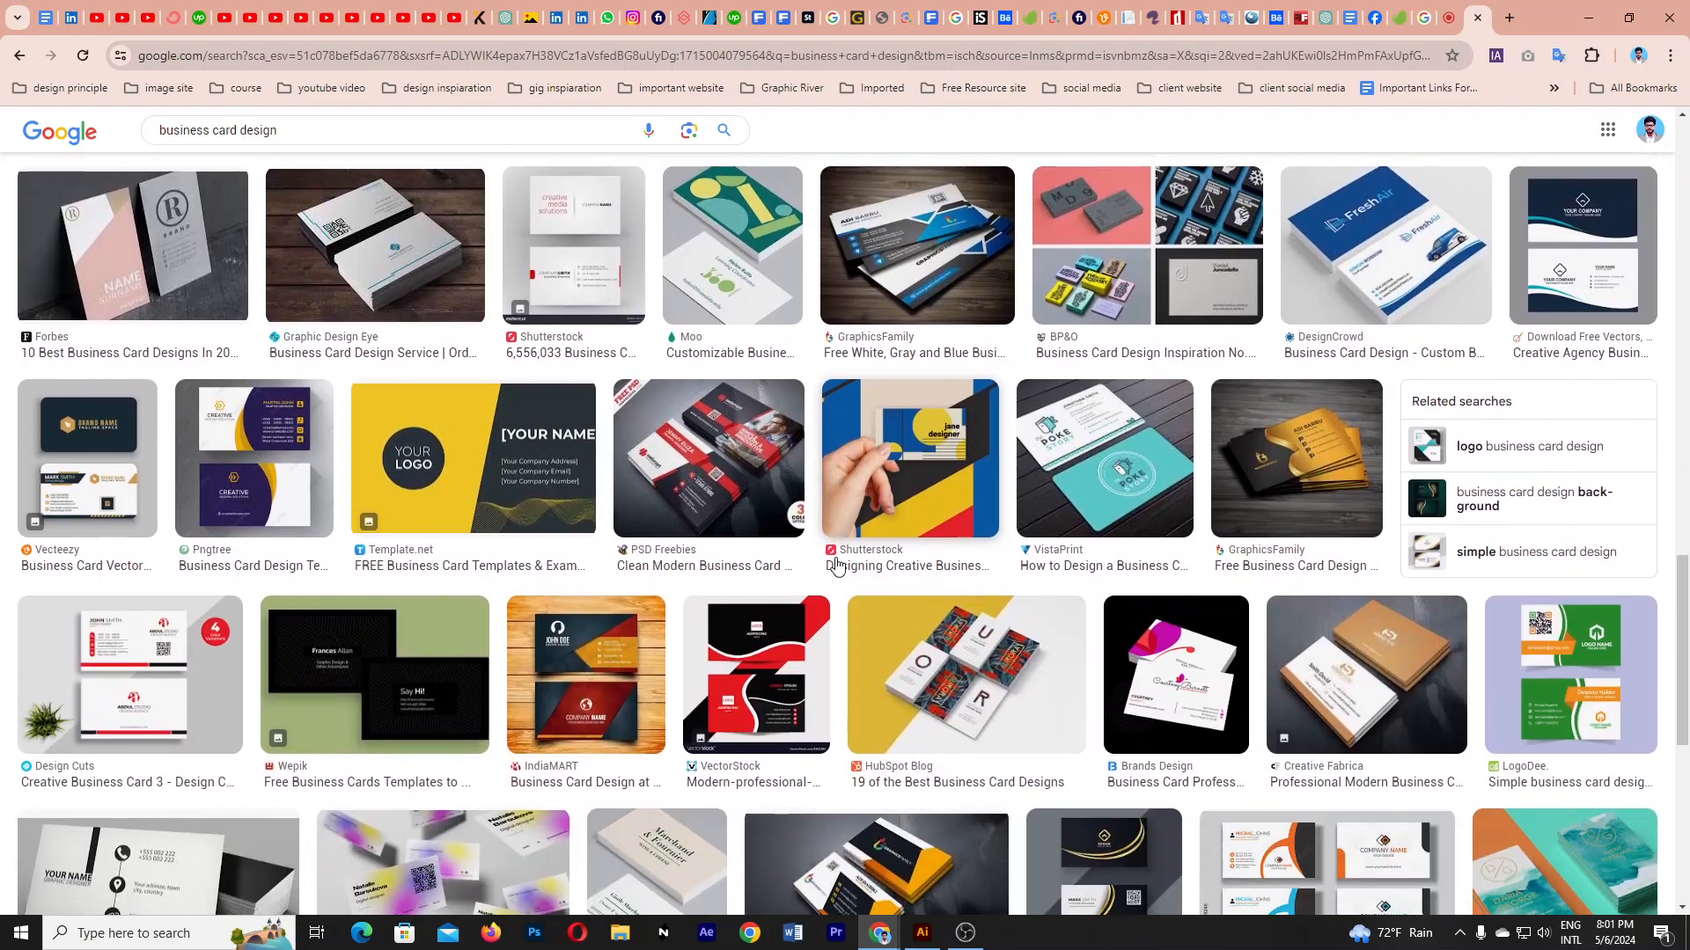
scroll(837, 566, down, 6)
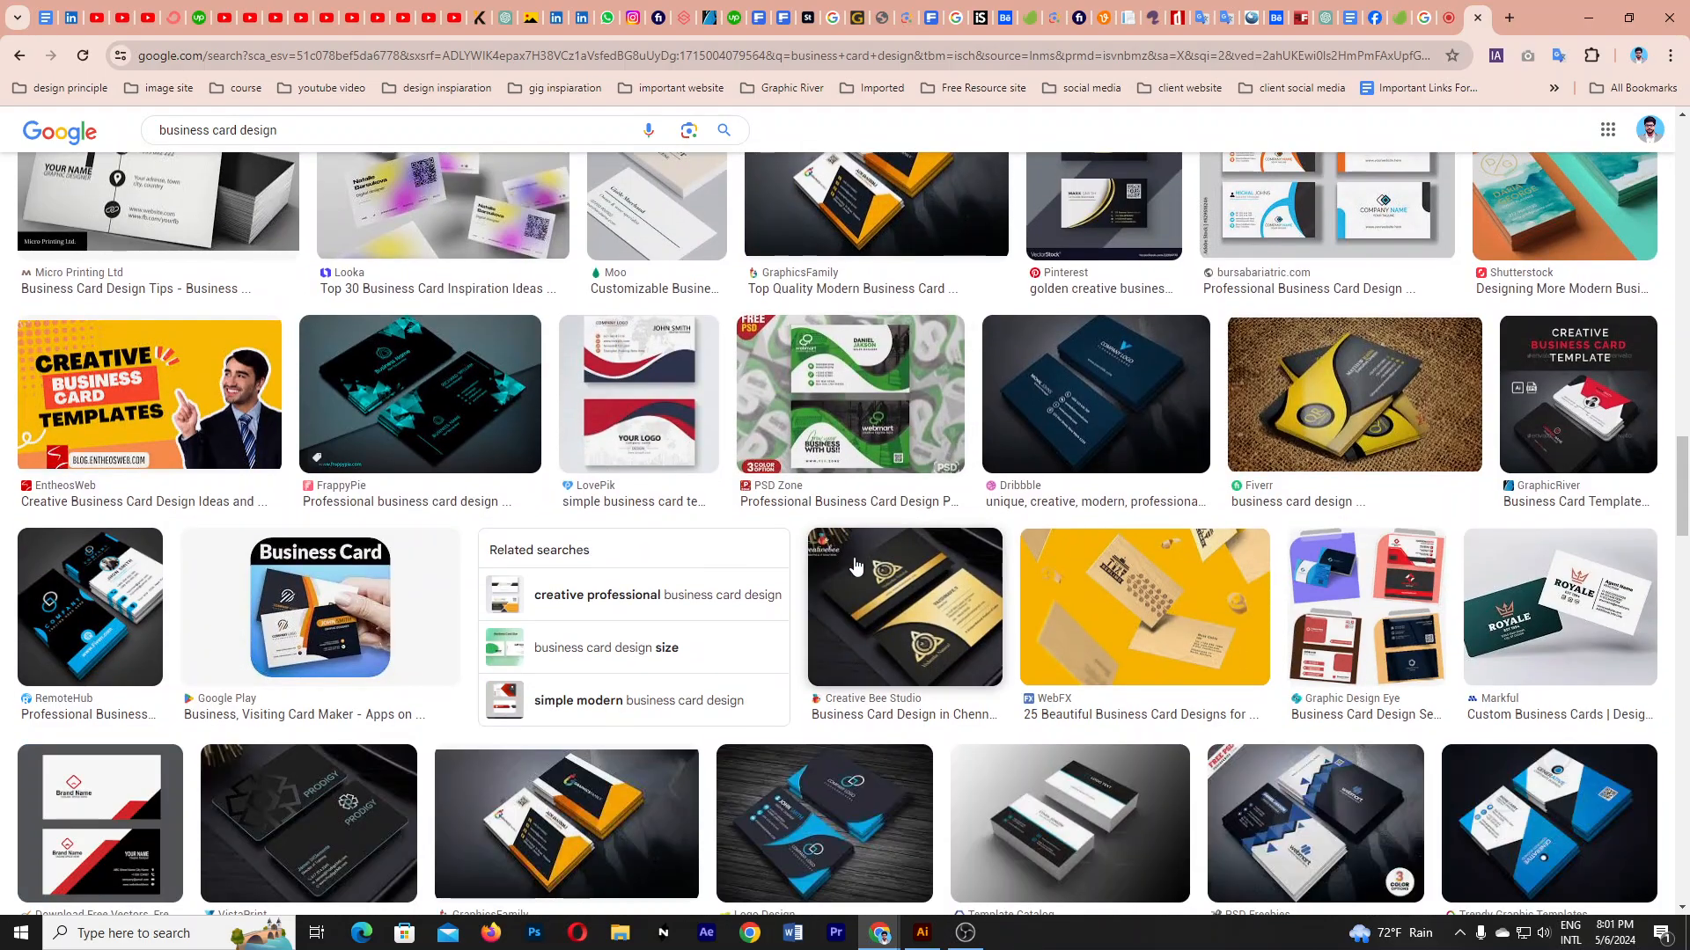
scroll(1153, 599, down, 2)
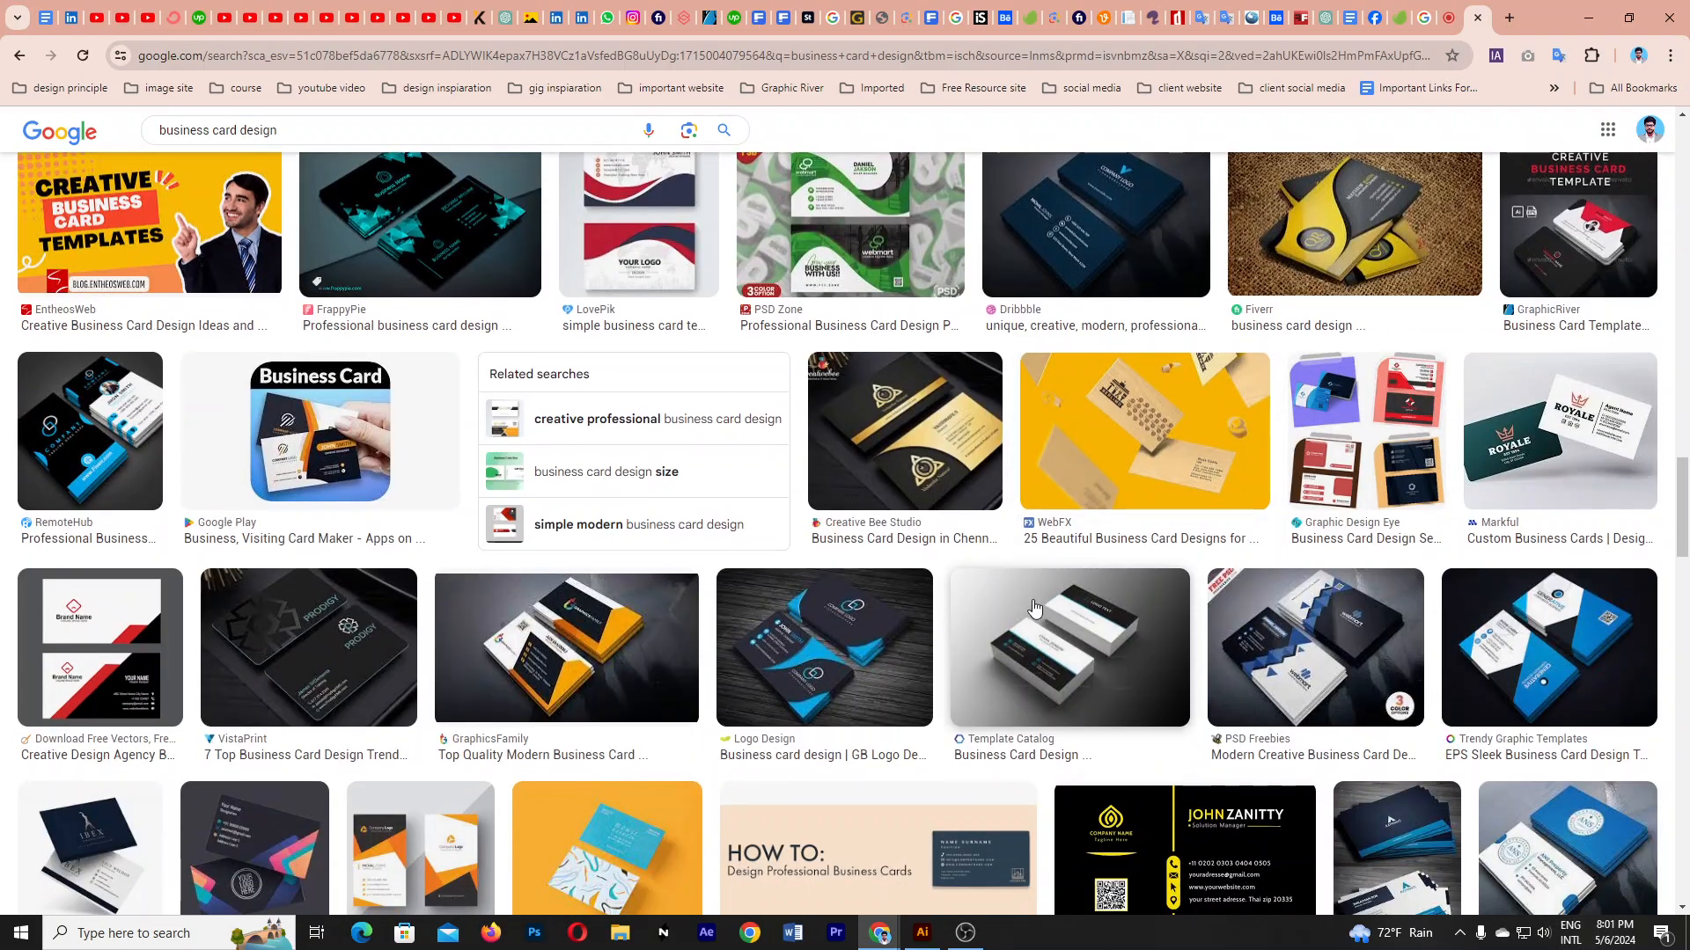
click(1557, 663)
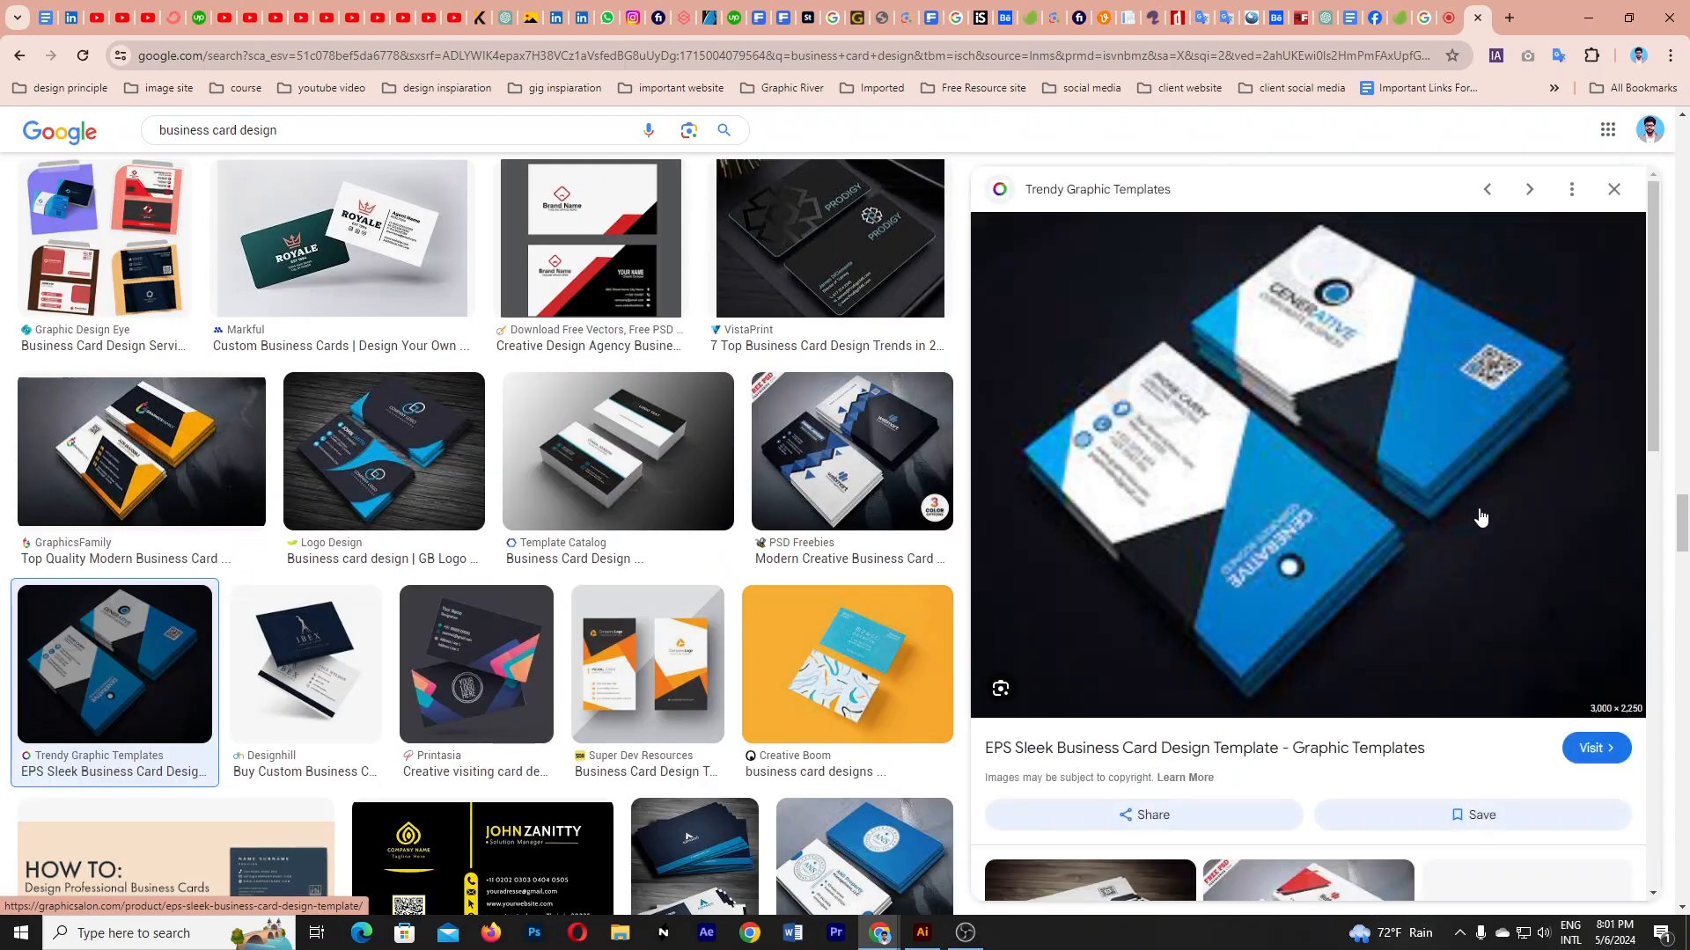
scroll(1368, 579, down, 3)
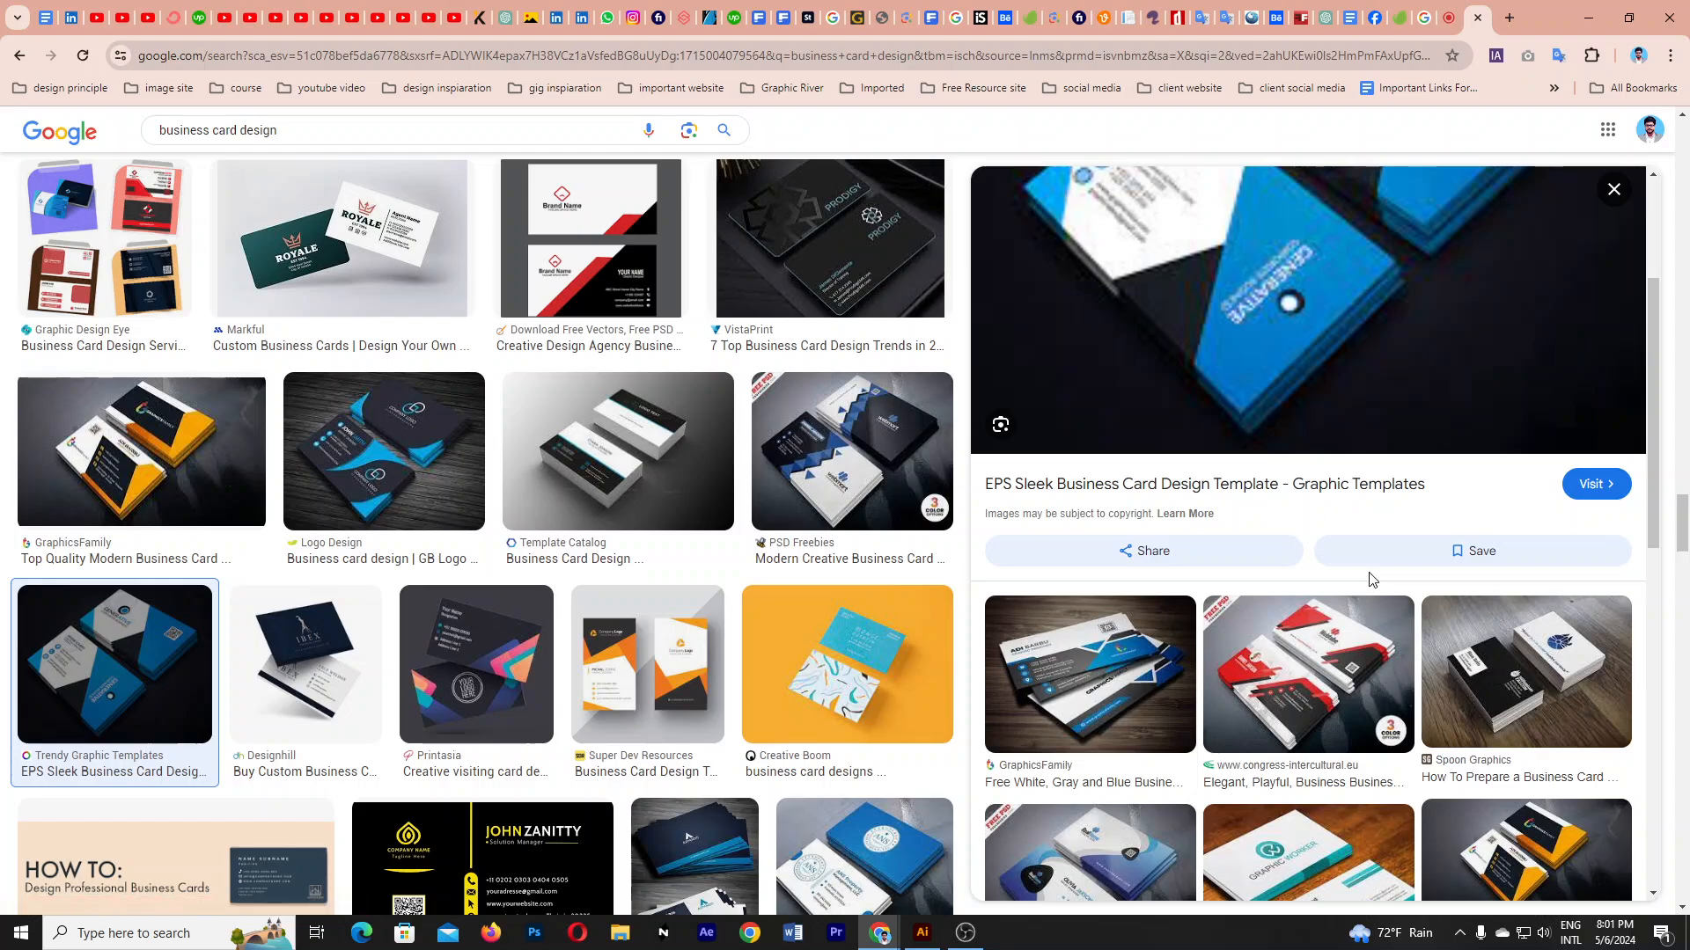
scroll(1373, 581, up, 3)
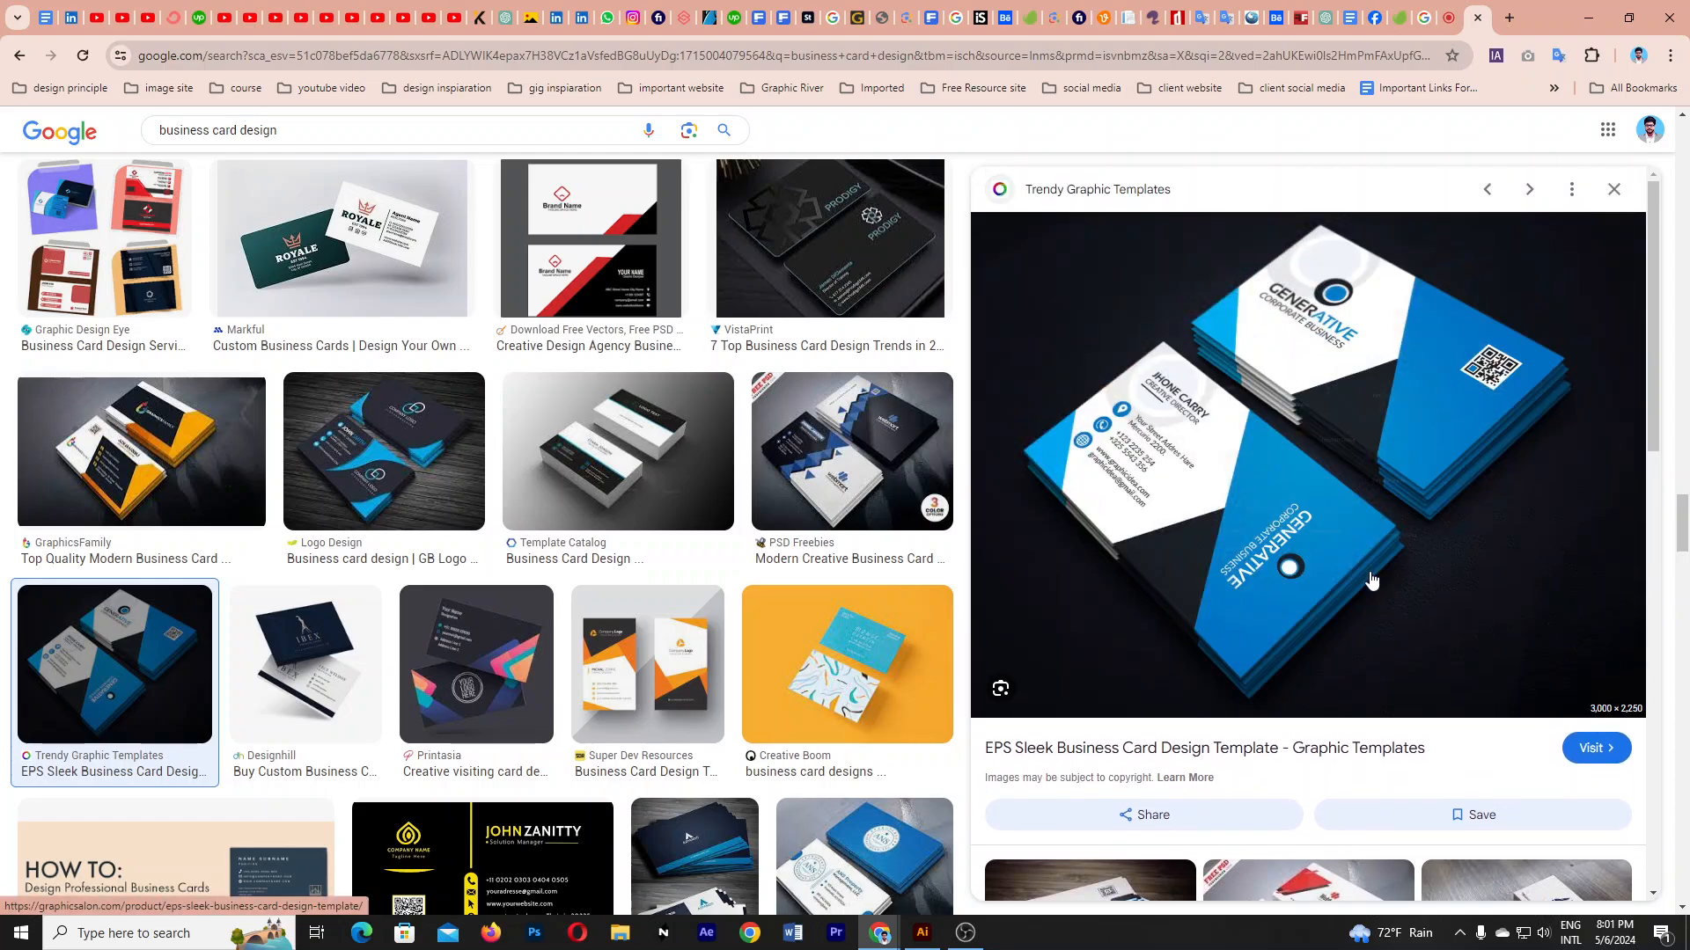
right_click(1227, 408)
click(1296, 695)
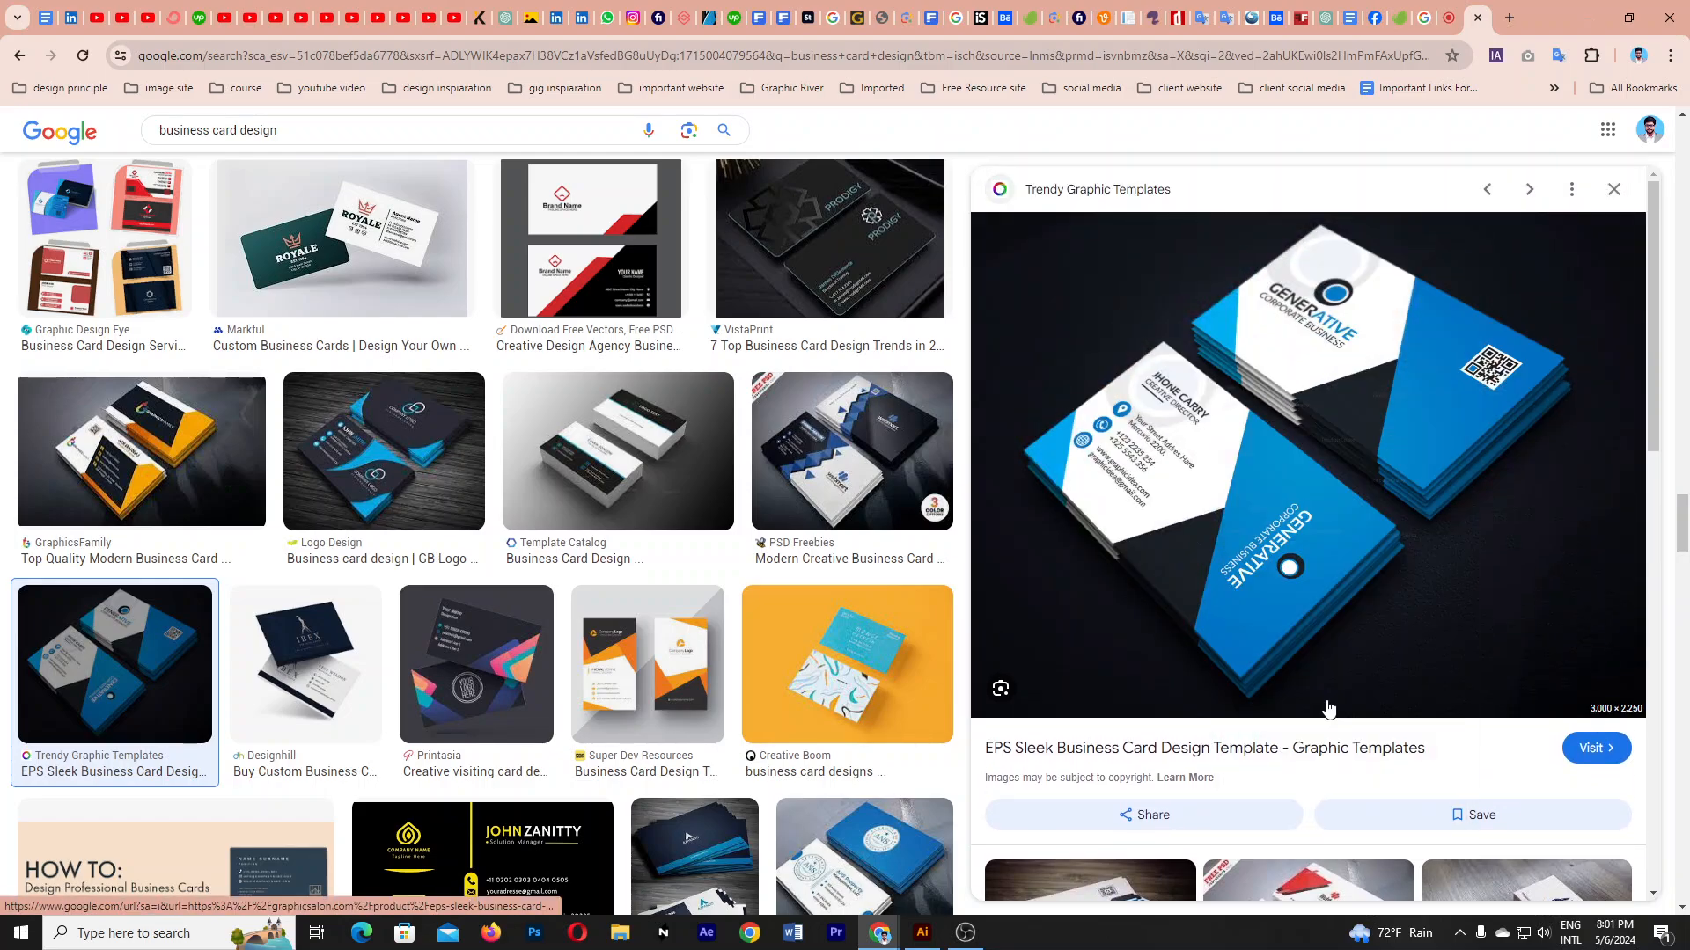
click(920, 935)
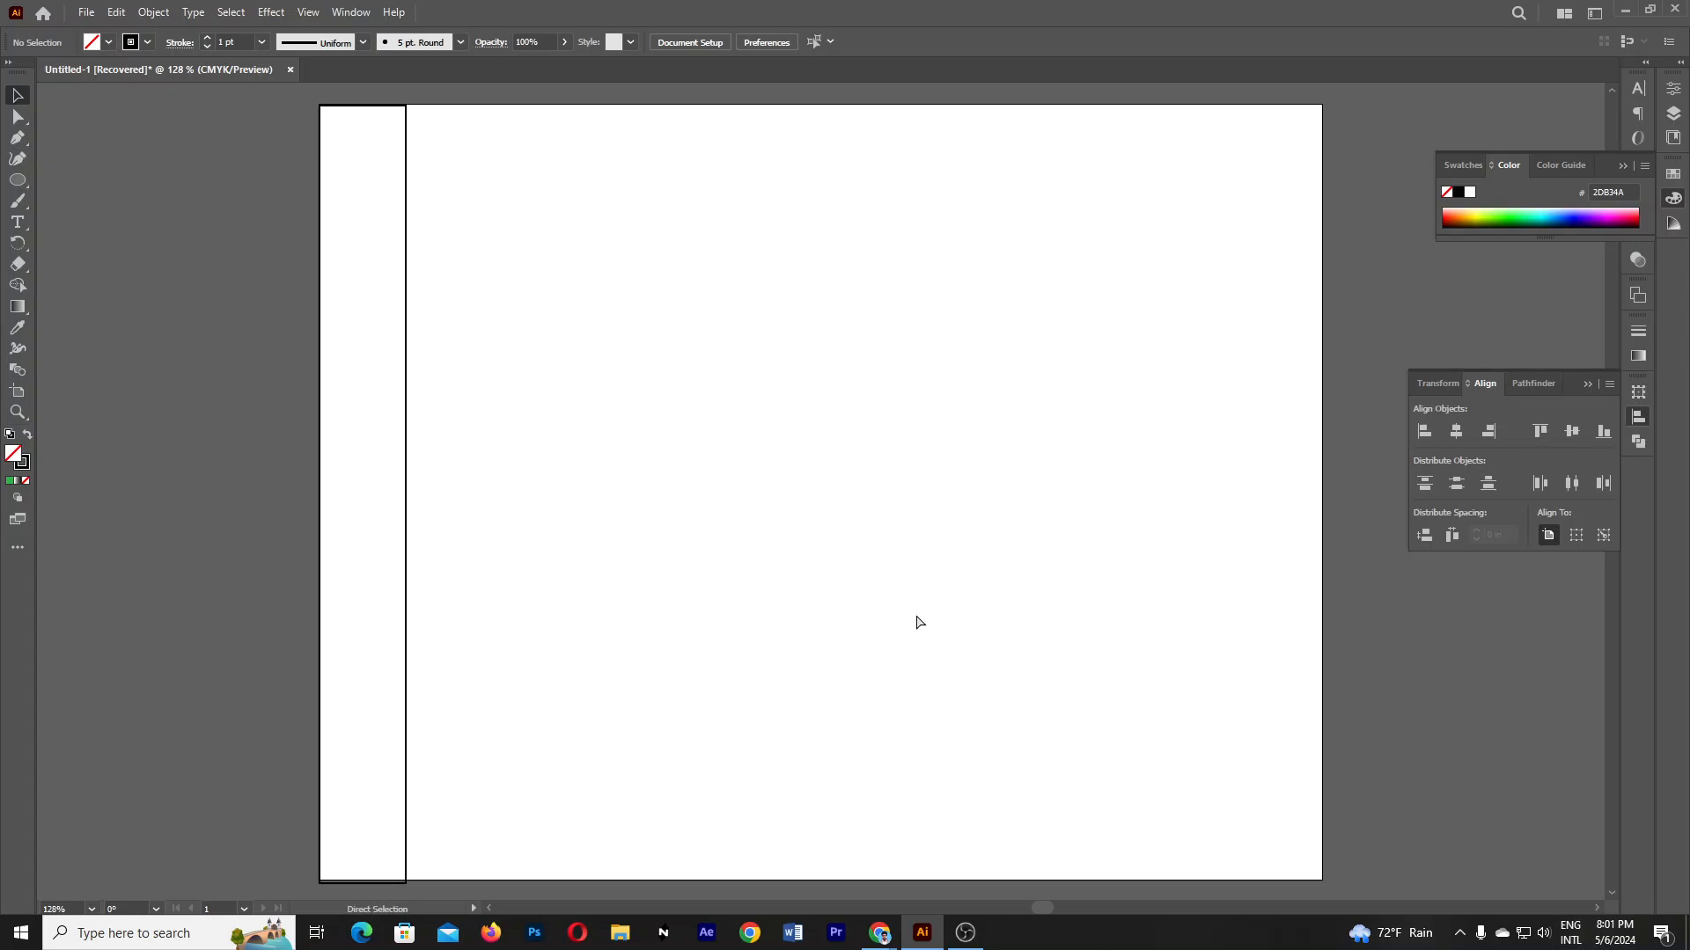
- Paste the card photo, scale it to about 5.50 × 4.12 in, and place it at the artboard's left
key(ctrl+v)
key(ctrl+minus)
key(ctrl+minus)
key(ctrl+minus)
key(ctrl+minus)
key(ctrl+minus)
key(ctrl+minus)
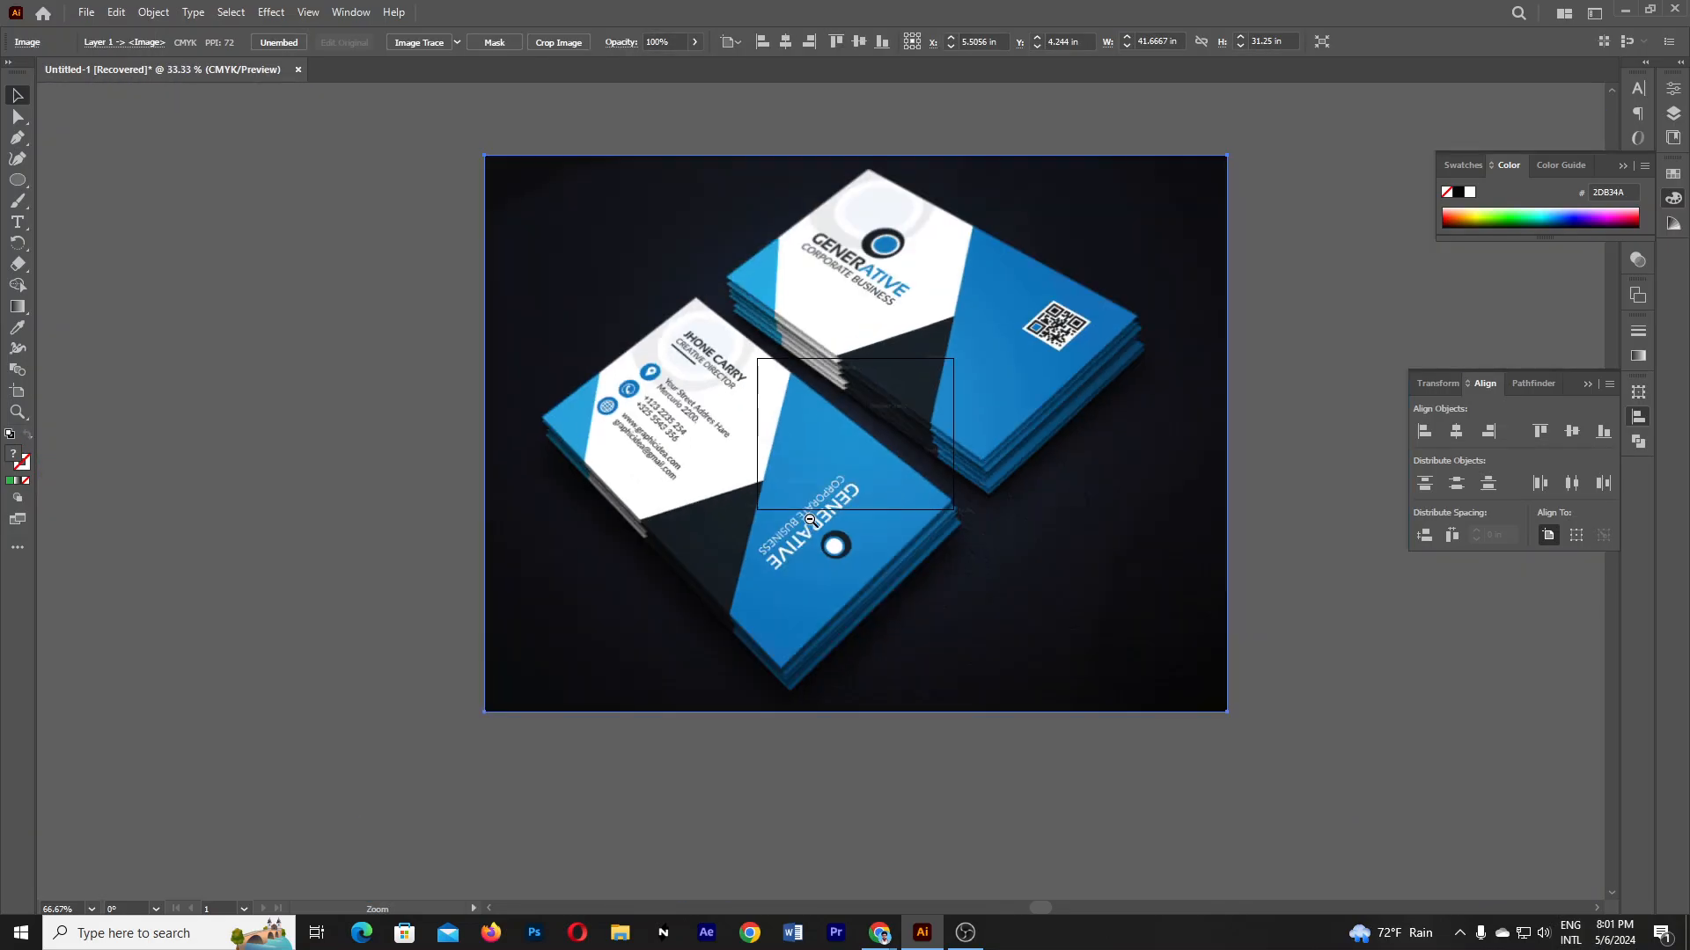
drag(1091, 621, 884, 486)
key(ctrl+plus)
key(ctrl+plus)
key(ctrl+plus)
key(ctrl+plus)
key(ctrl+plus)
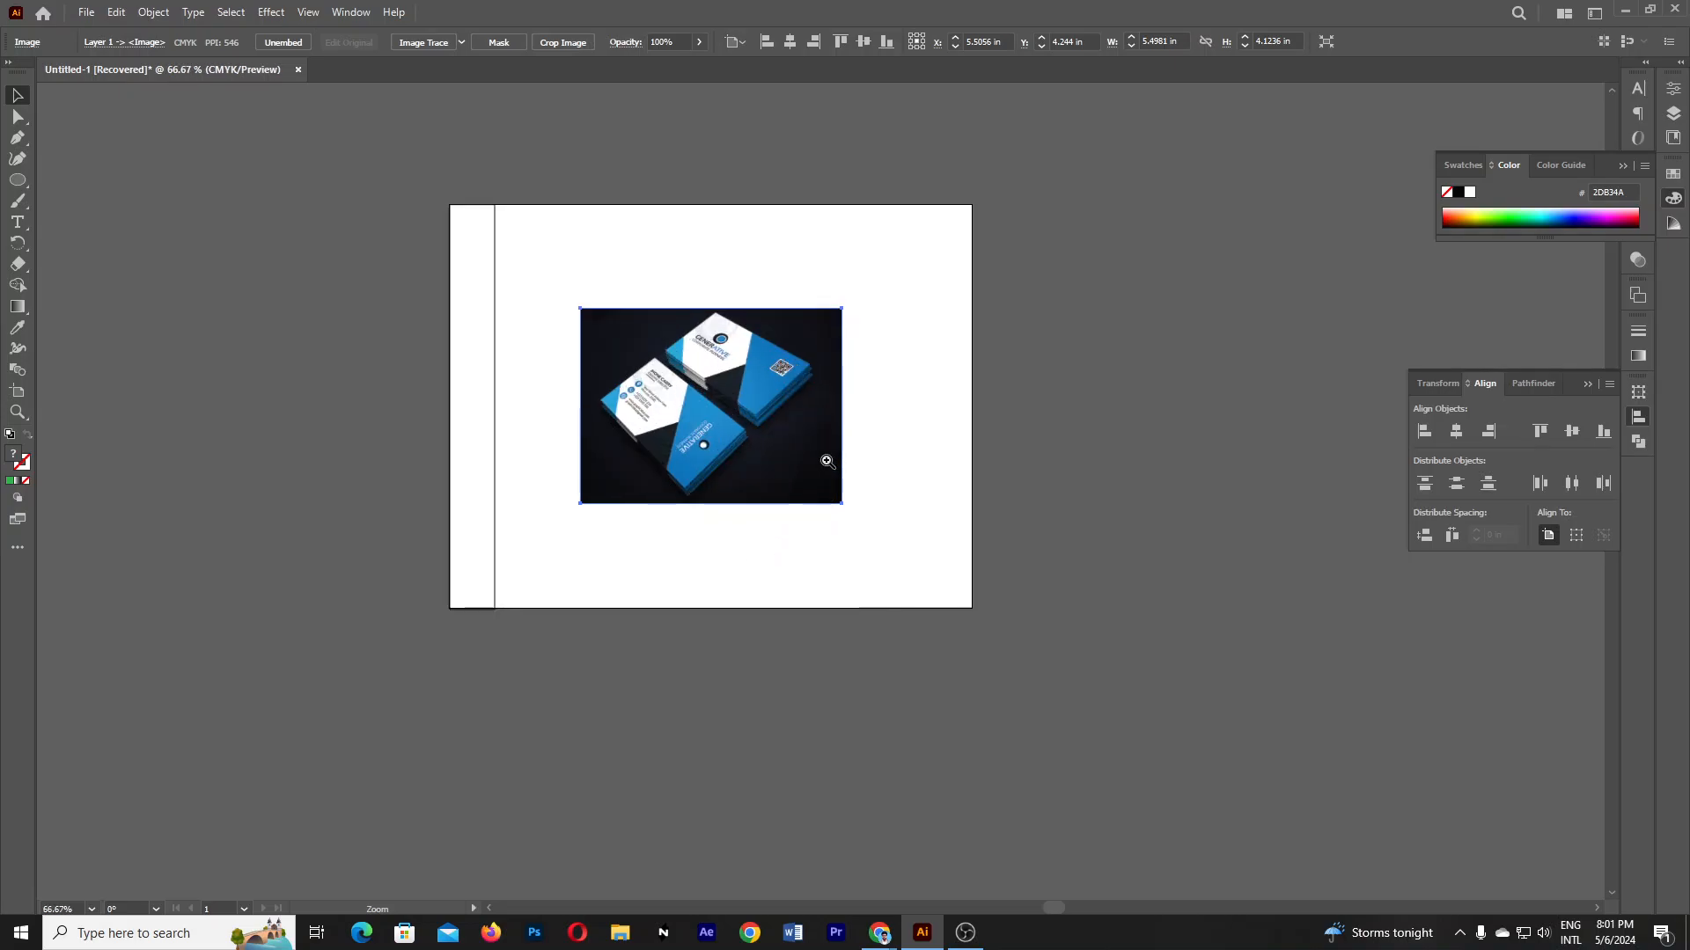
drag(995, 504, 1012, 508)
drag(926, 472, 402, 324)
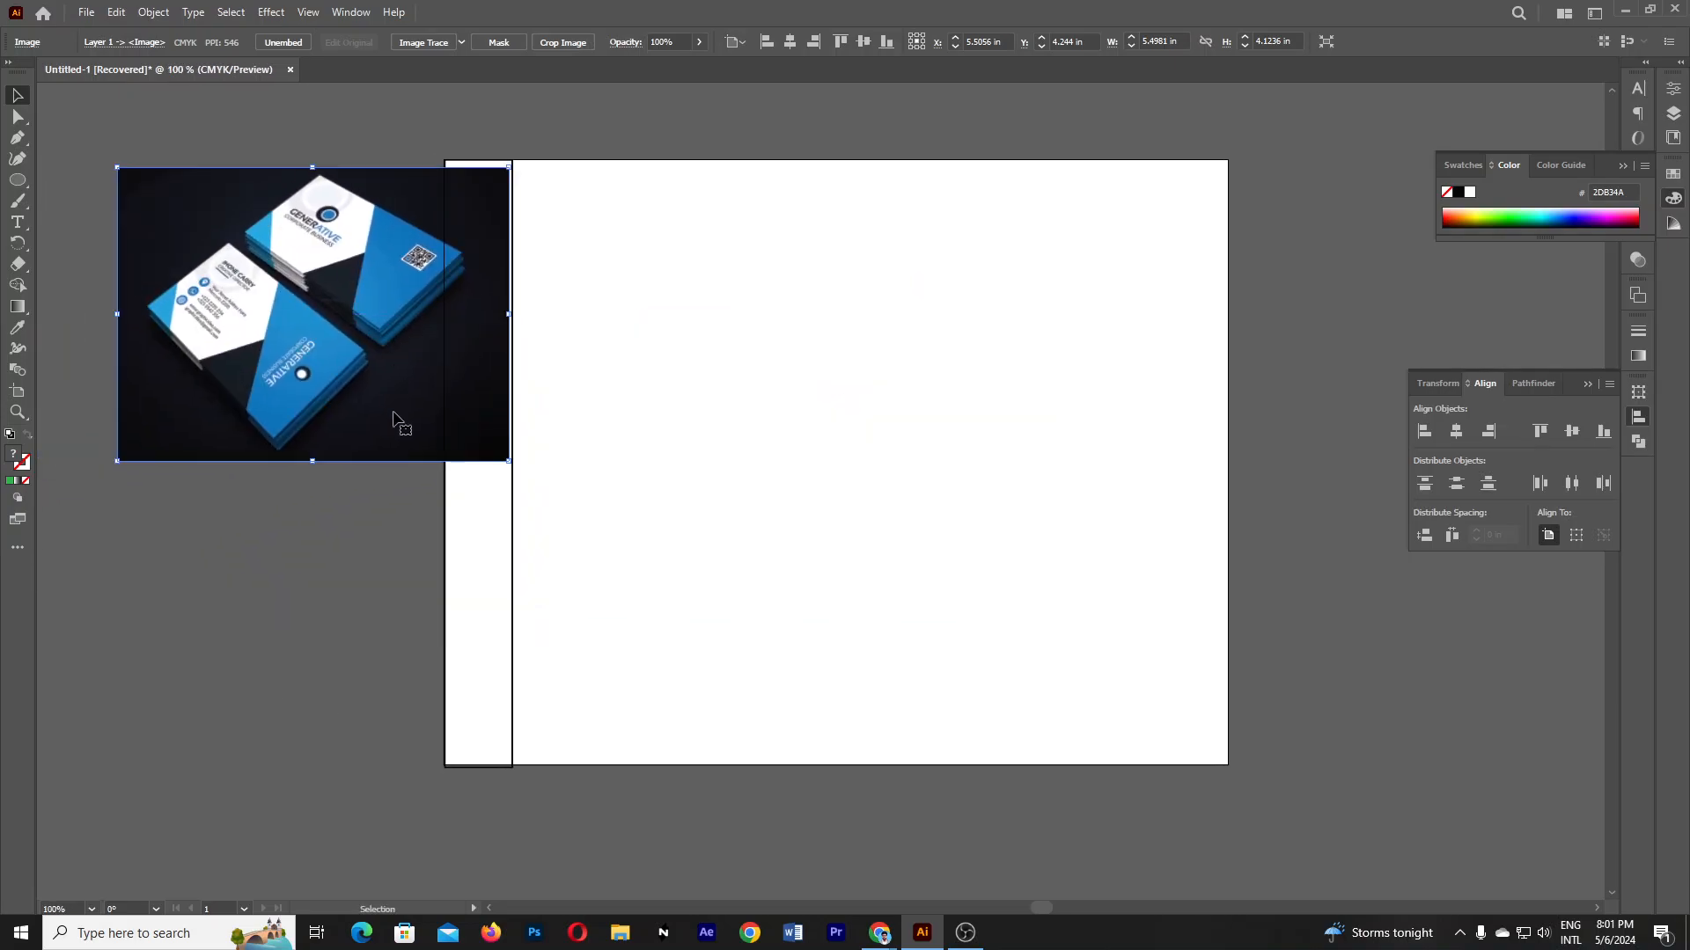
click(343, 528)
click(17, 182)
- Draw a card-sized rectangle on the artboard and shift it slightly left
click(56, 178)
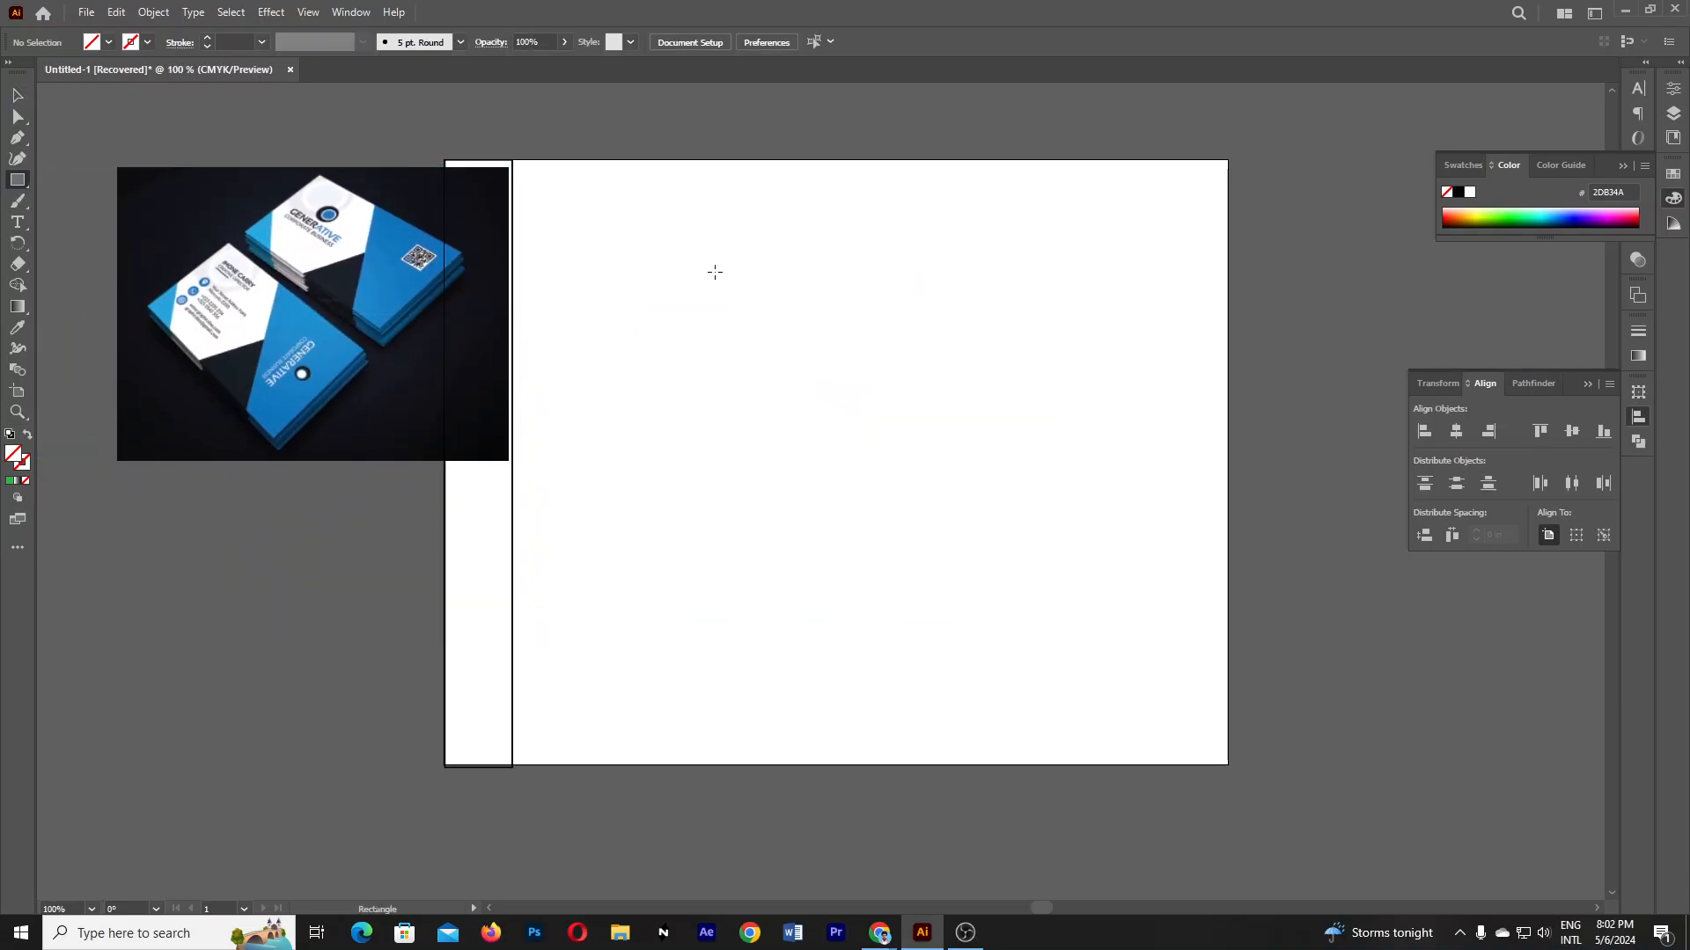
drag(687, 243, 1145, 500)
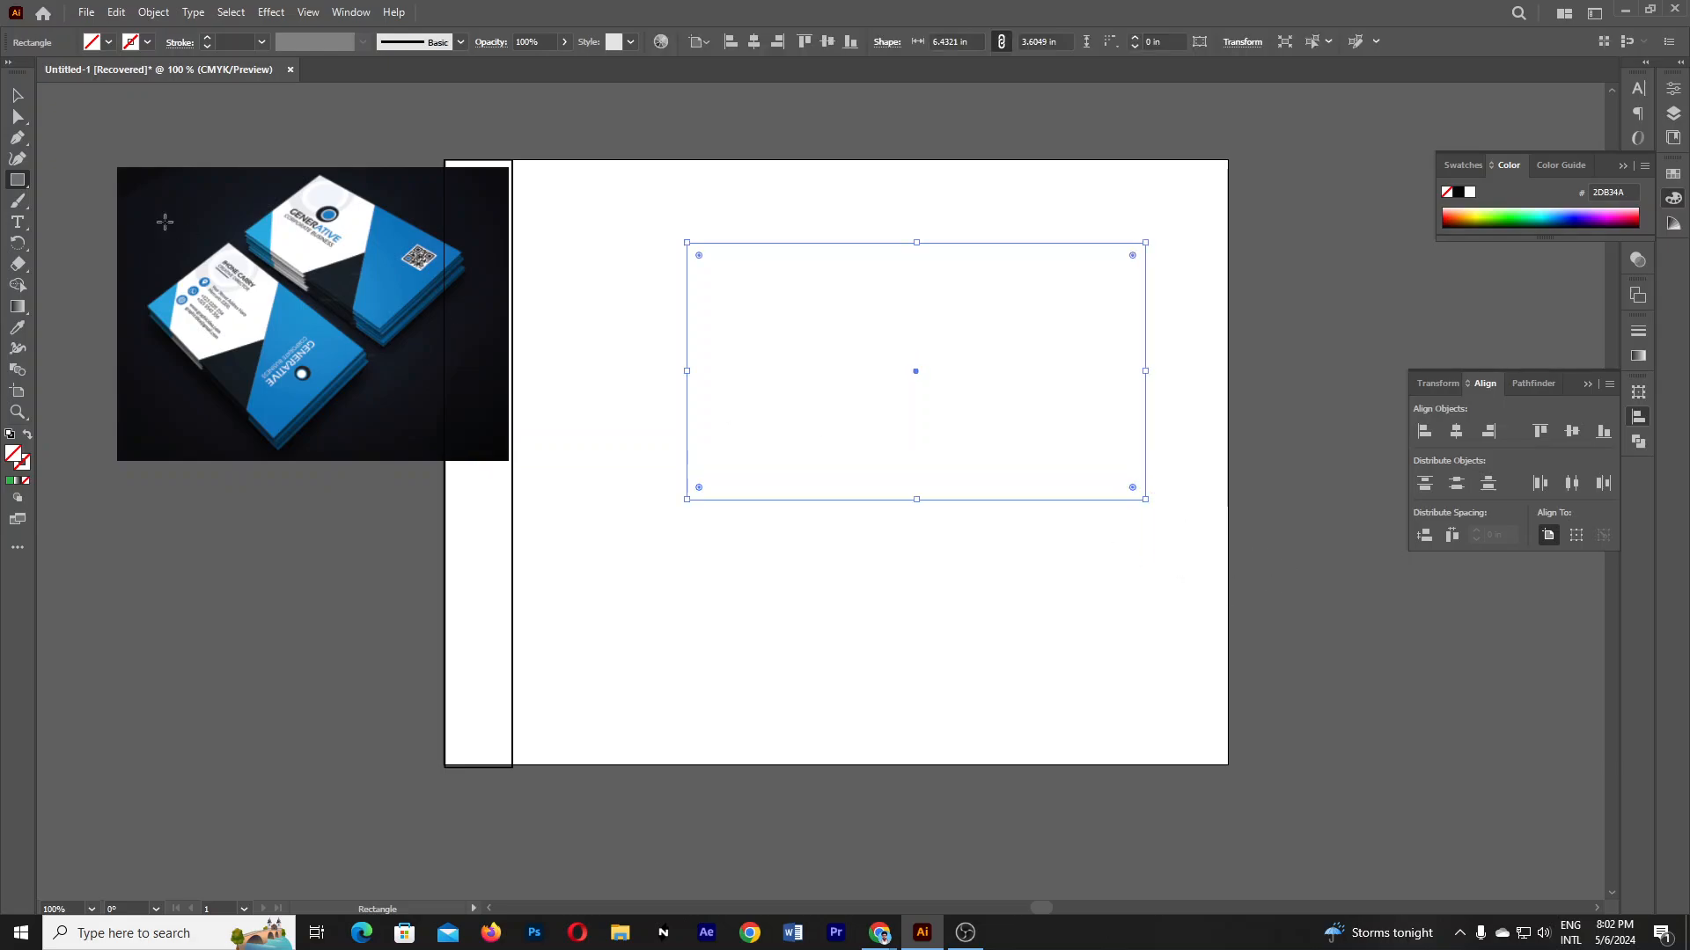
click(18, 94)
drag(687, 420, 643, 425)
- Fill the rectangle with the photo's light grey and position it mid-artboard
click(17, 328)
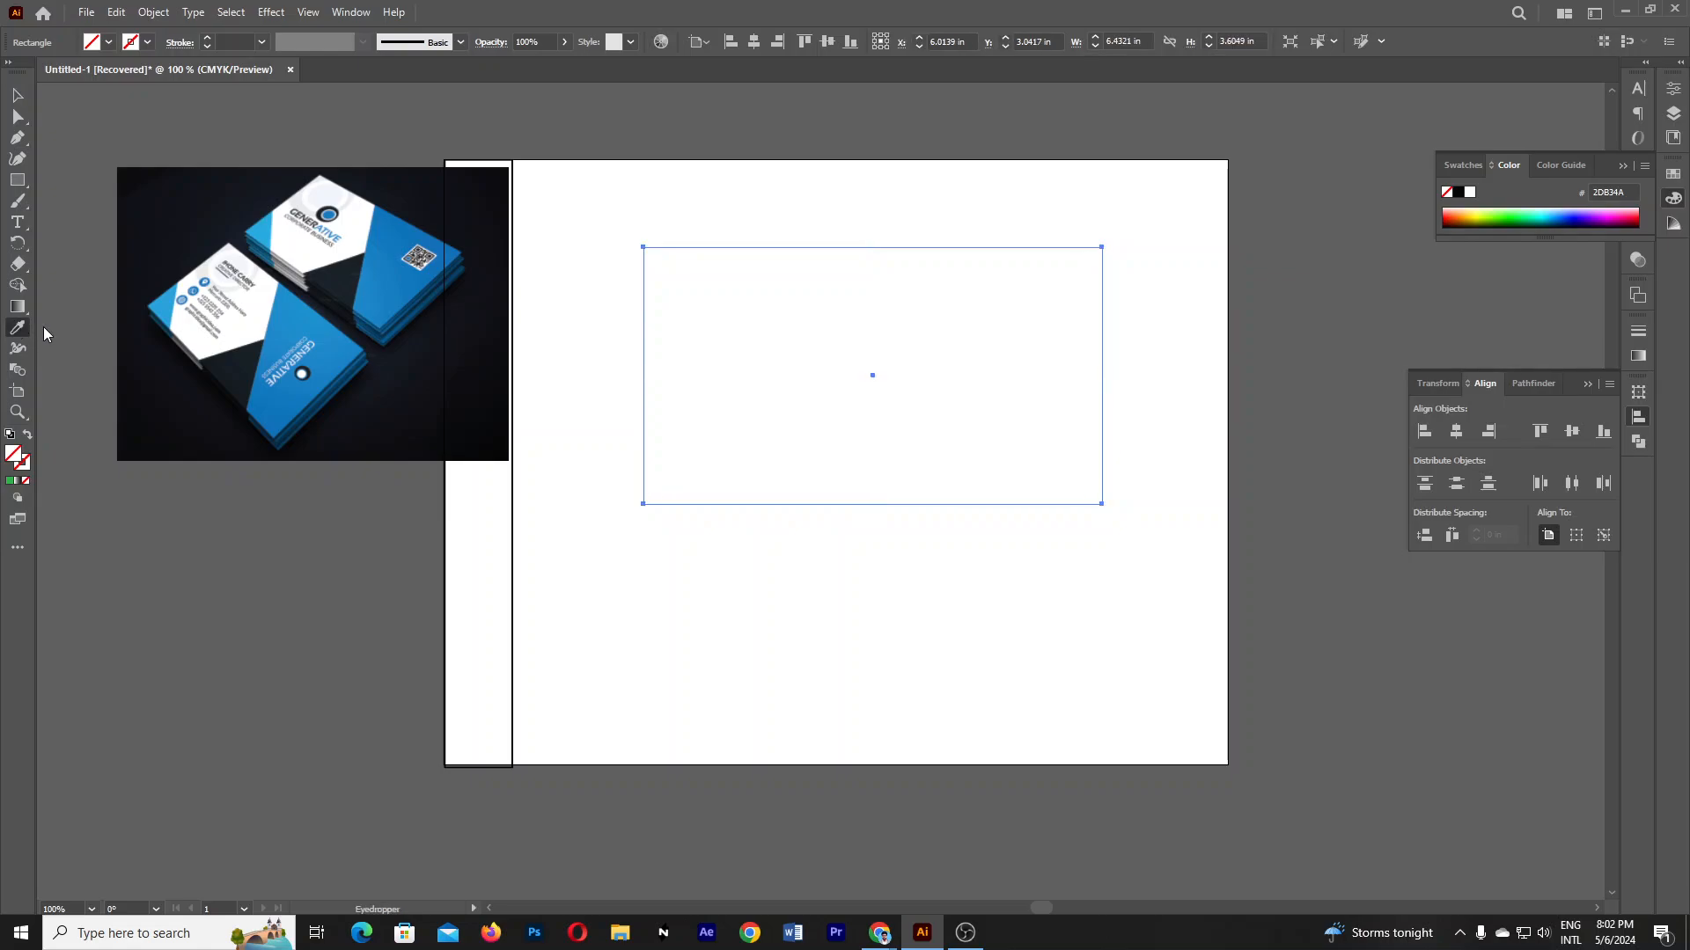
click(297, 369)
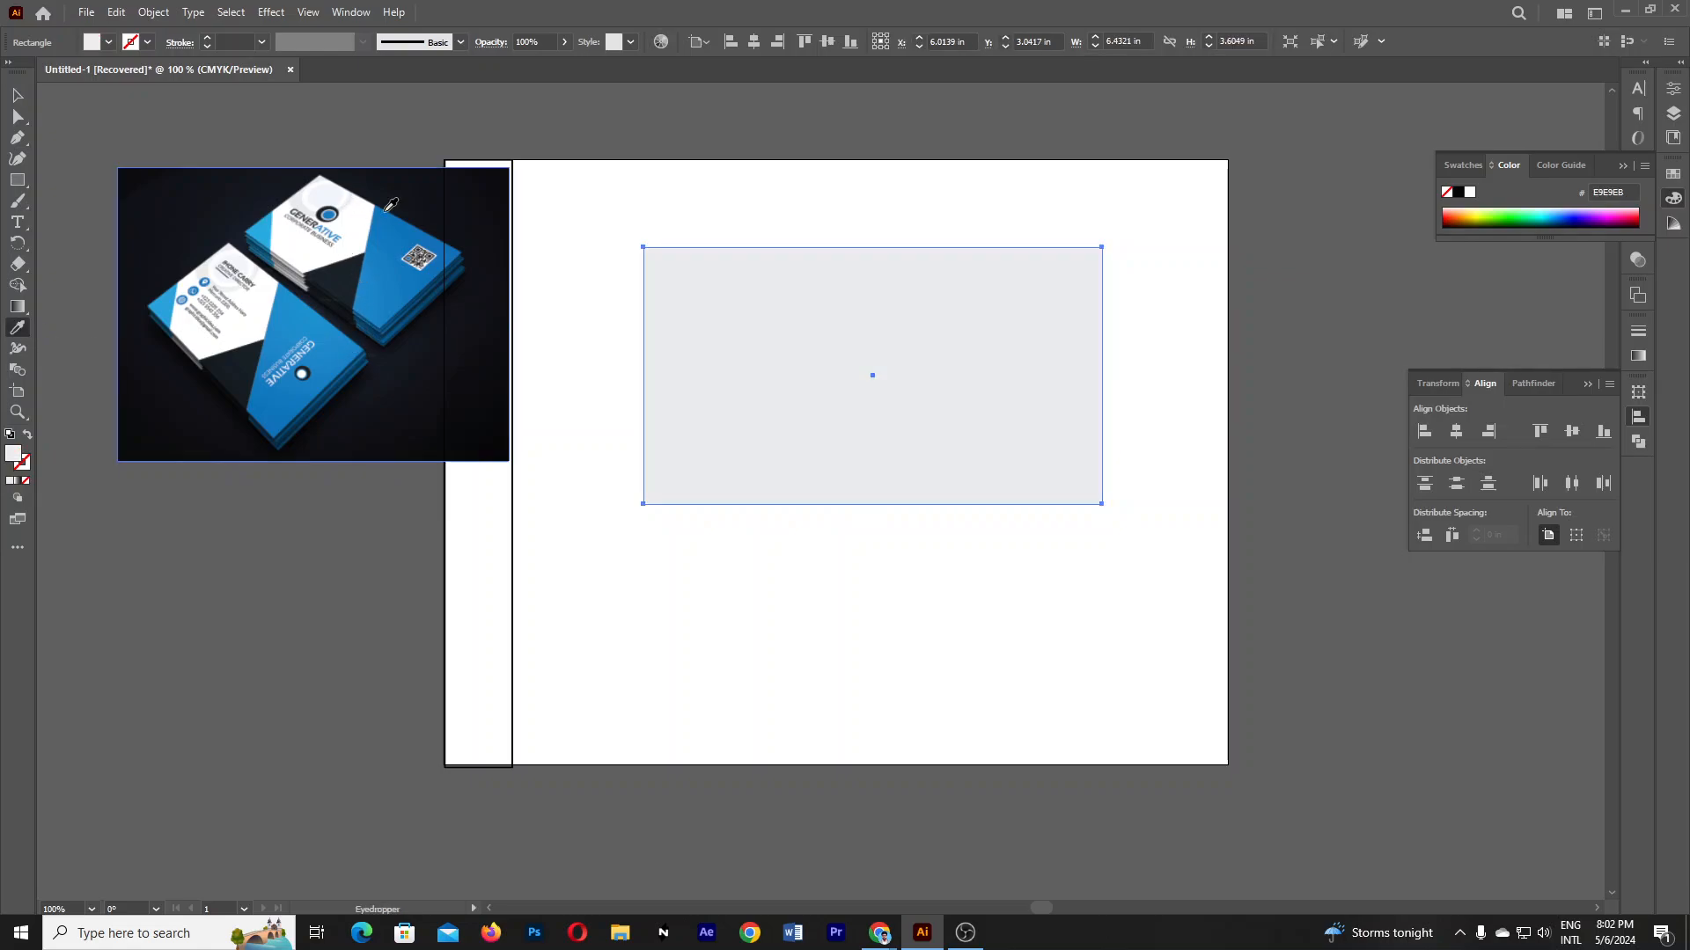
key(v)
click(893, 596)
drag(945, 461, 917, 502)
click(868, 705)
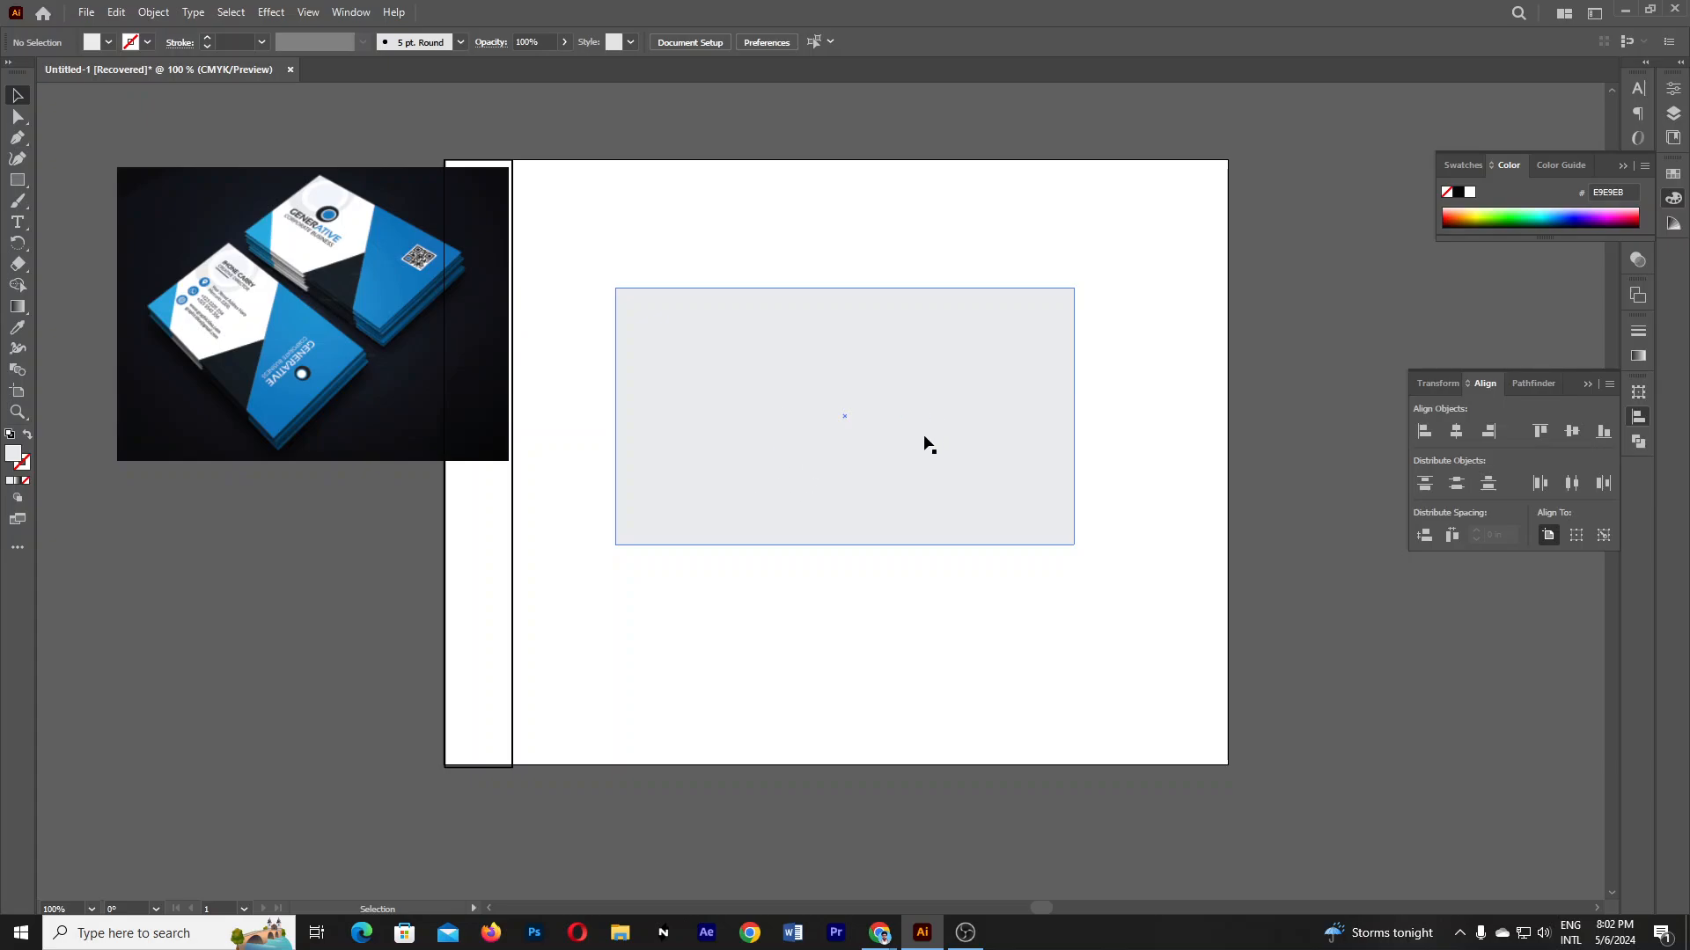
drag(972, 411, 980, 418)
key(a)
key(ctrl+2)
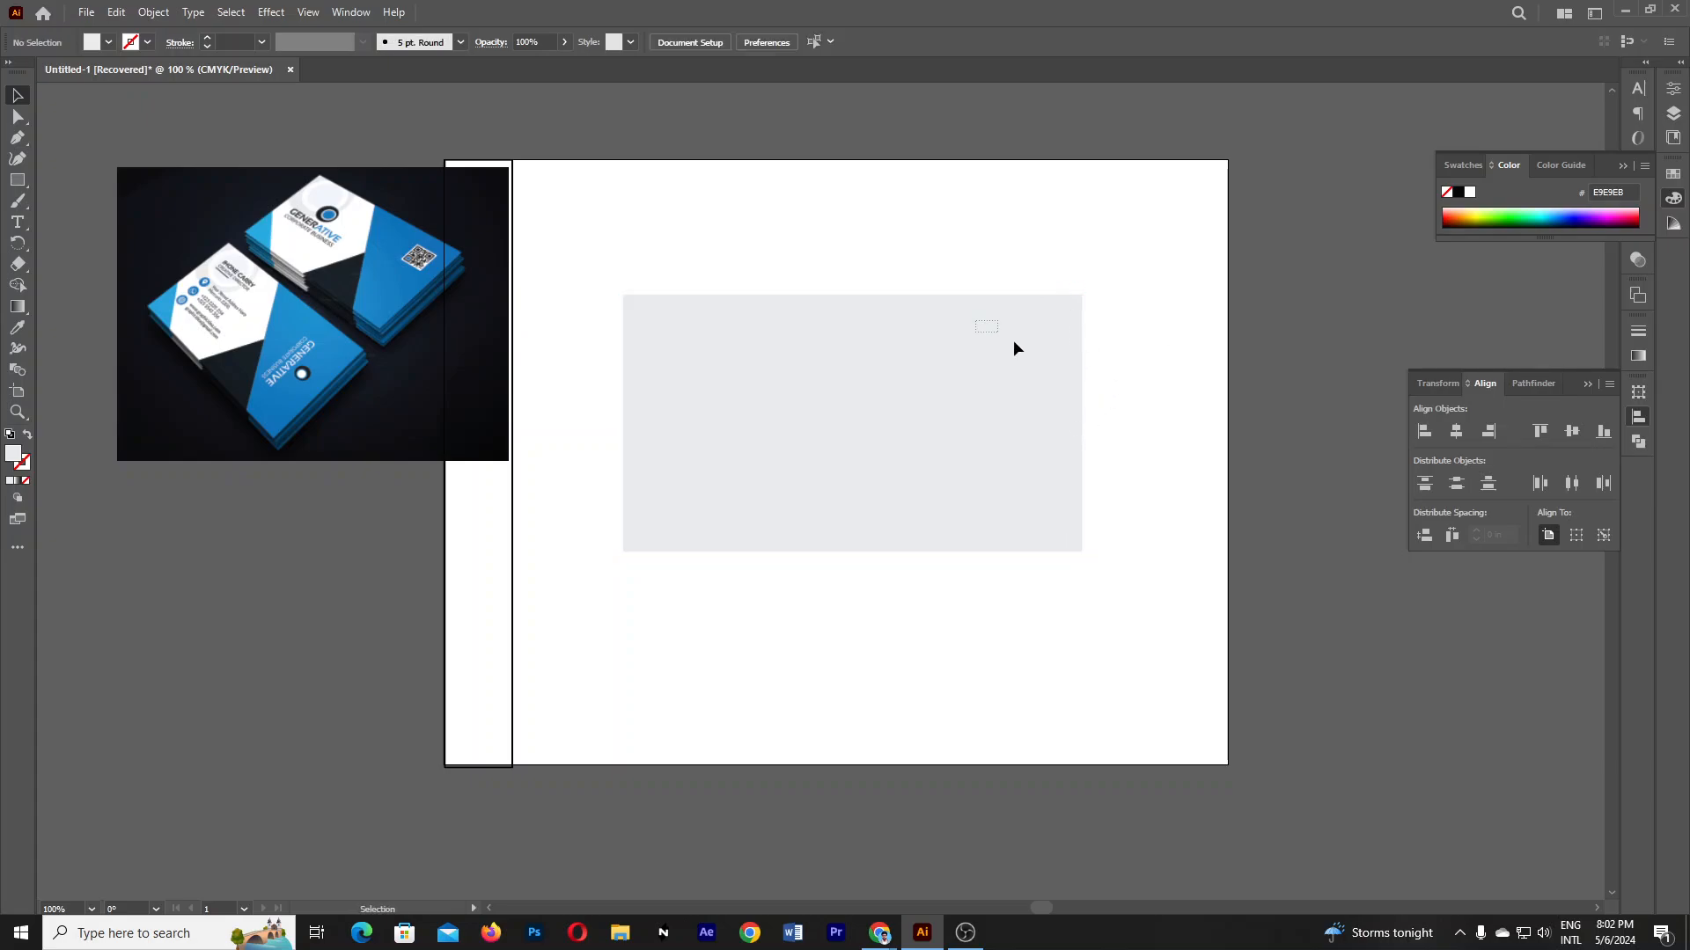
- Draw a second 3.446 in-wide rectangle over the grey rectangle's right portion
click(13, 183)
right_click(17, 185)
click(130, 182)
mouse_move(836, 295)
mouse_down()
mouse_move(959, 467)
mouse_move(1083, 551)
mouse_up()
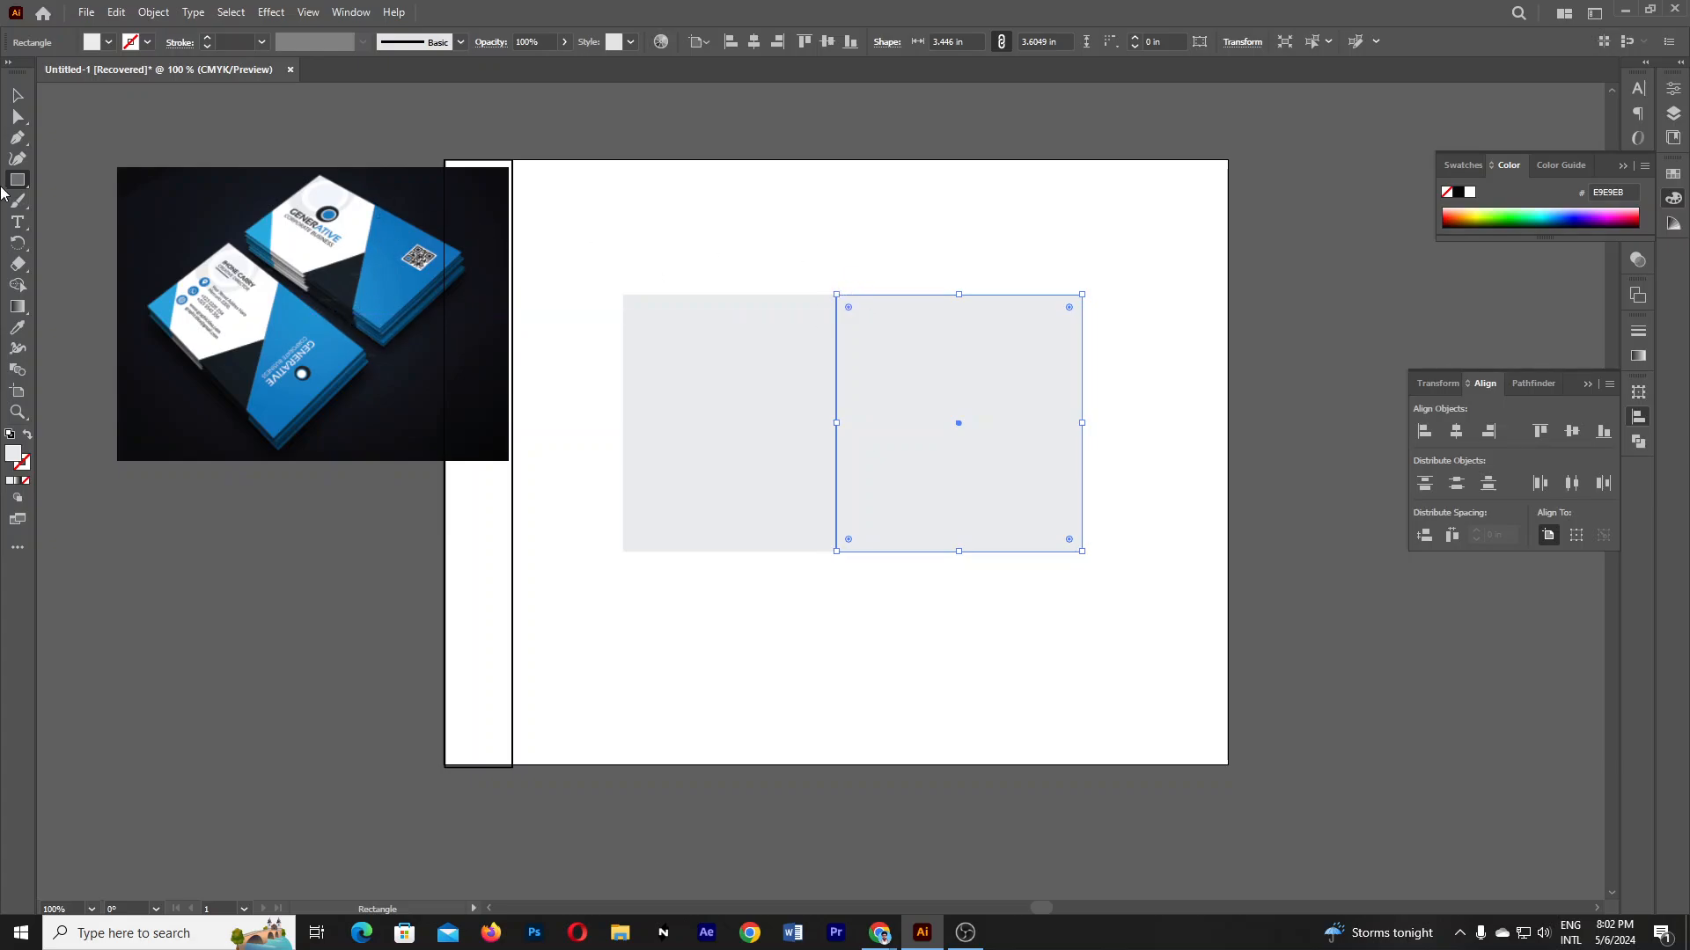
- Fill the right rectangle with the reference card's blue, 167EC2, via the Eyedropper
click(16, 118)
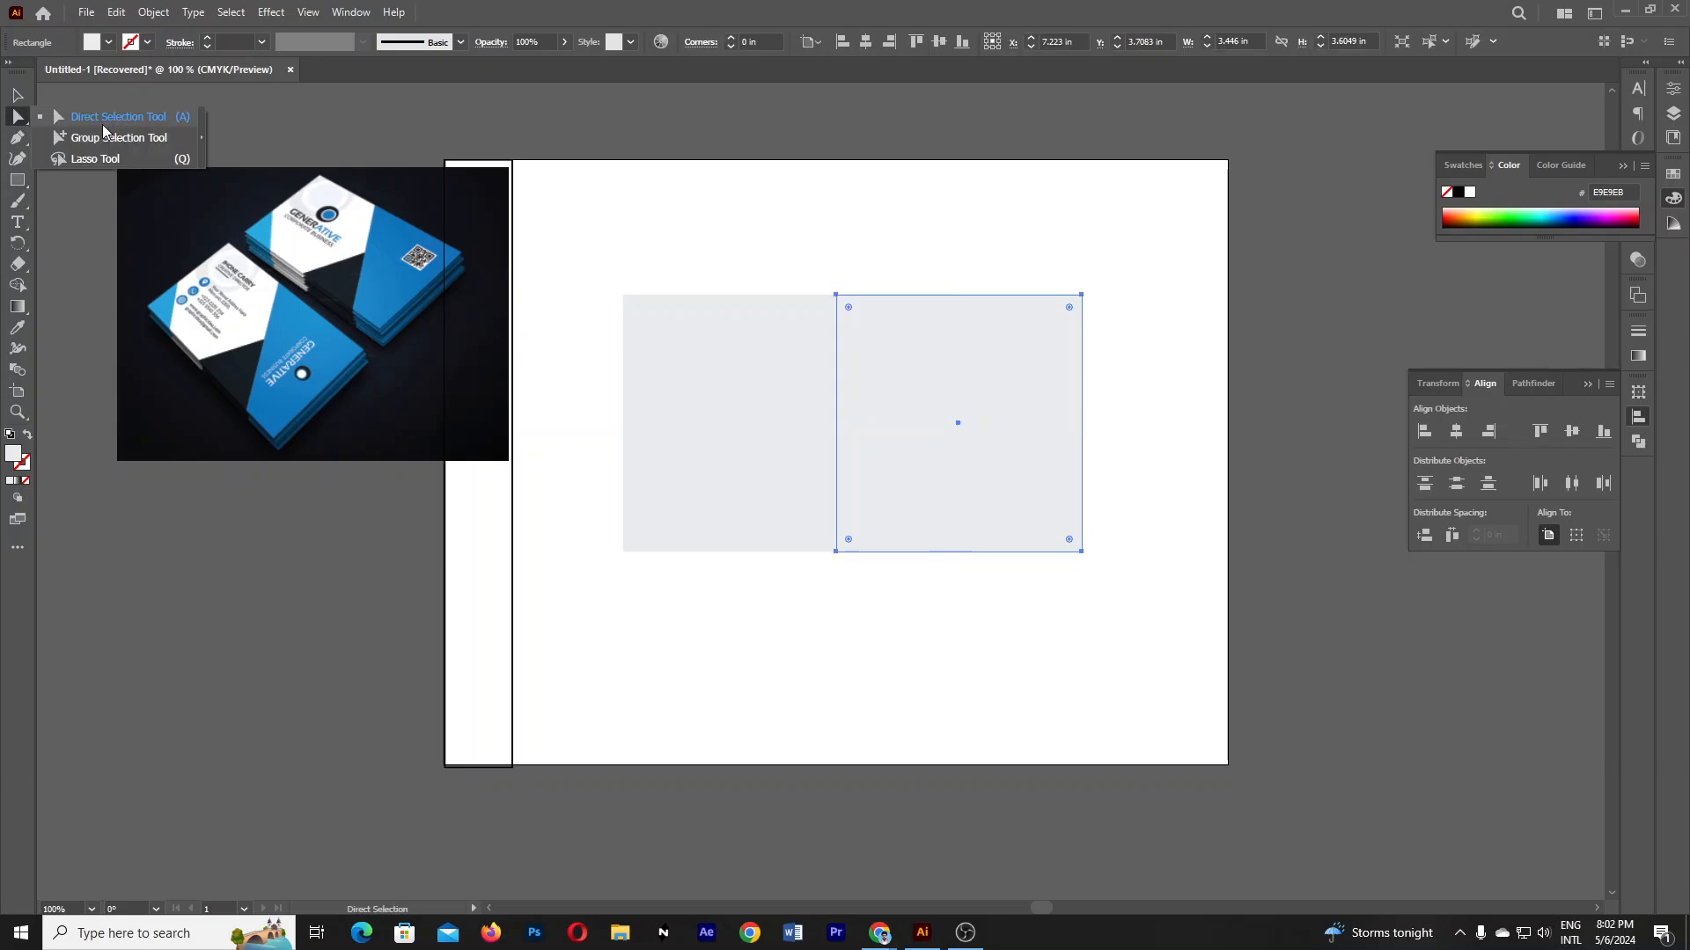
click(17, 94)
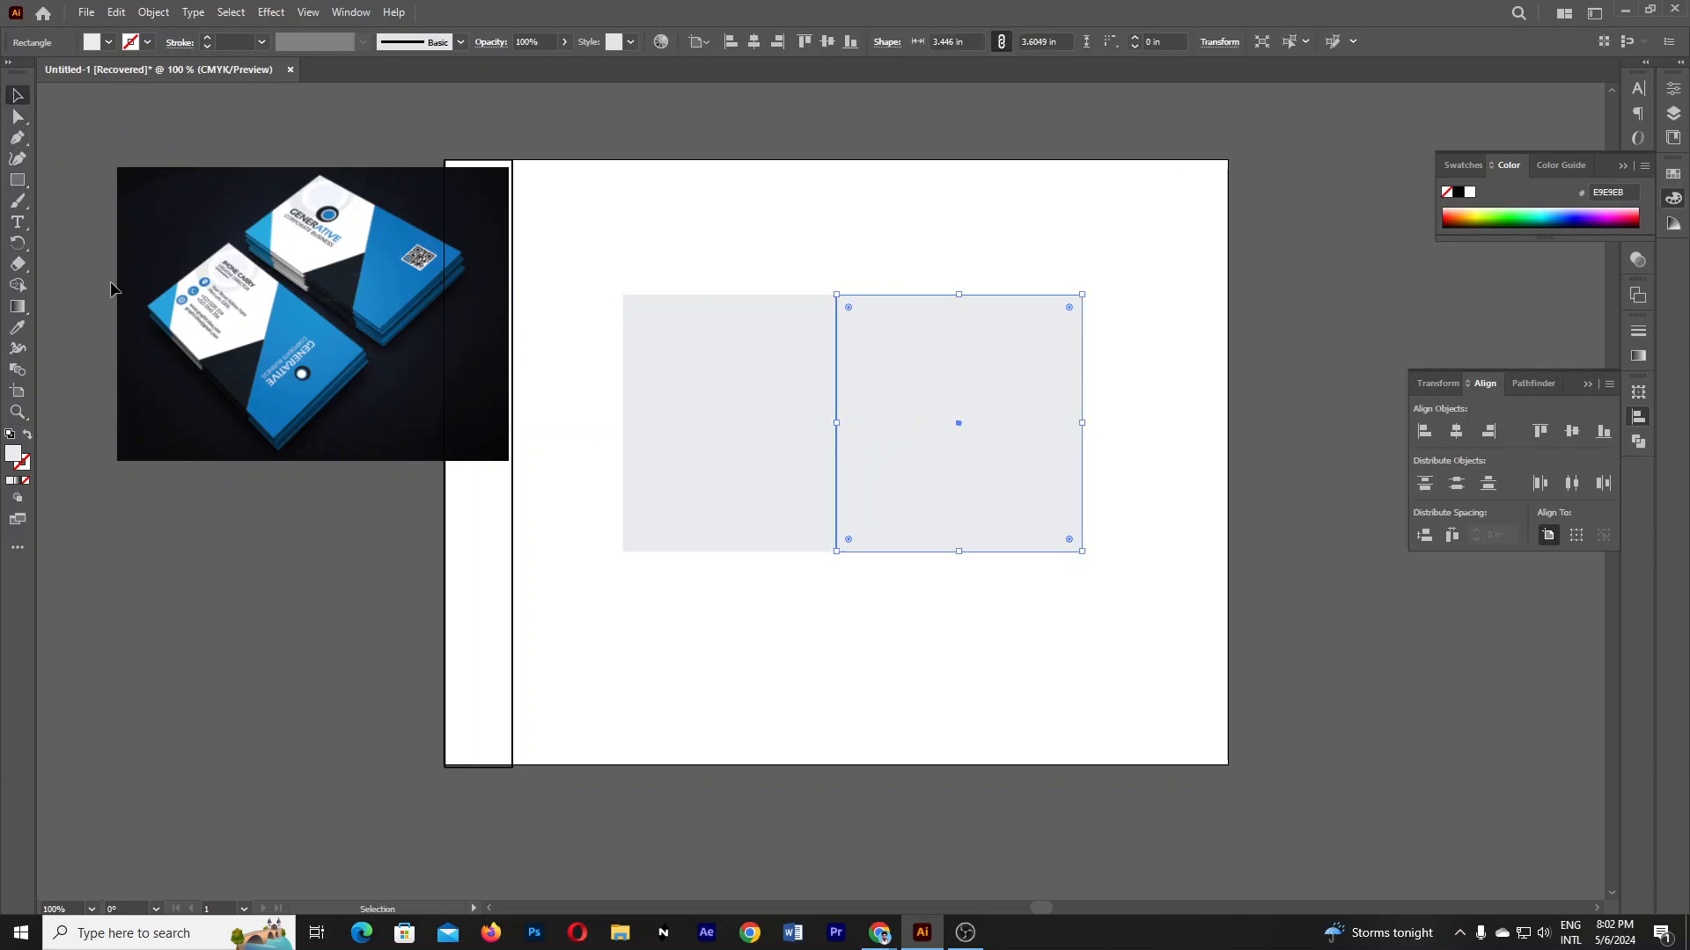
click(670, 488)
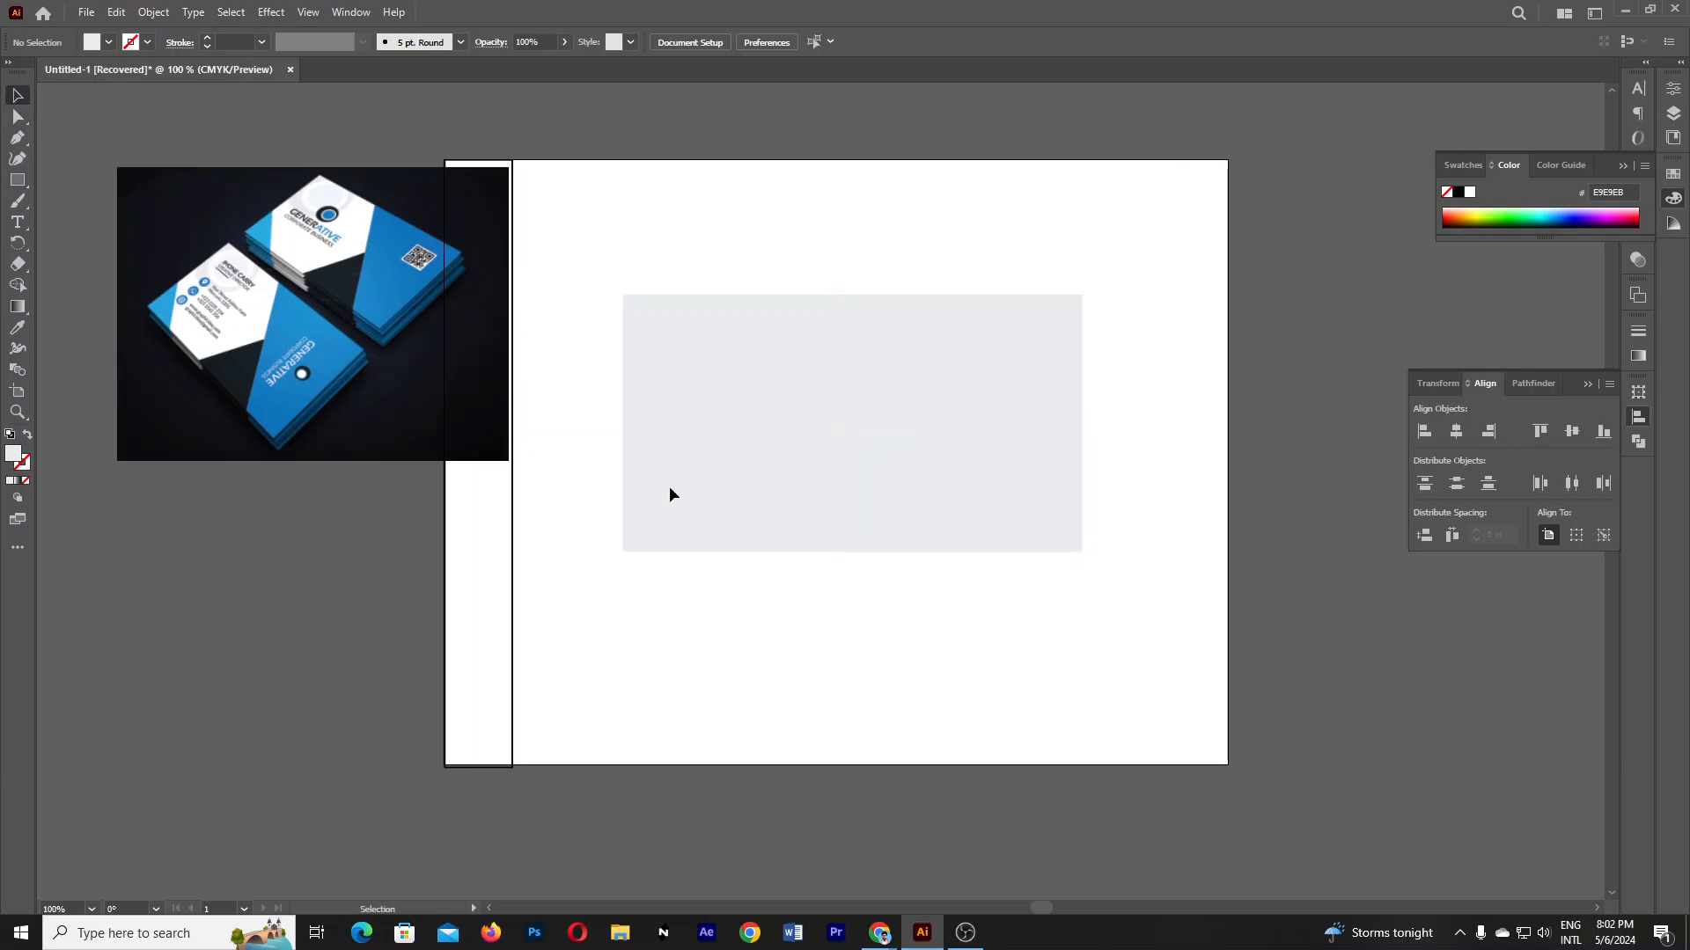
click(1010, 409)
click(17, 328)
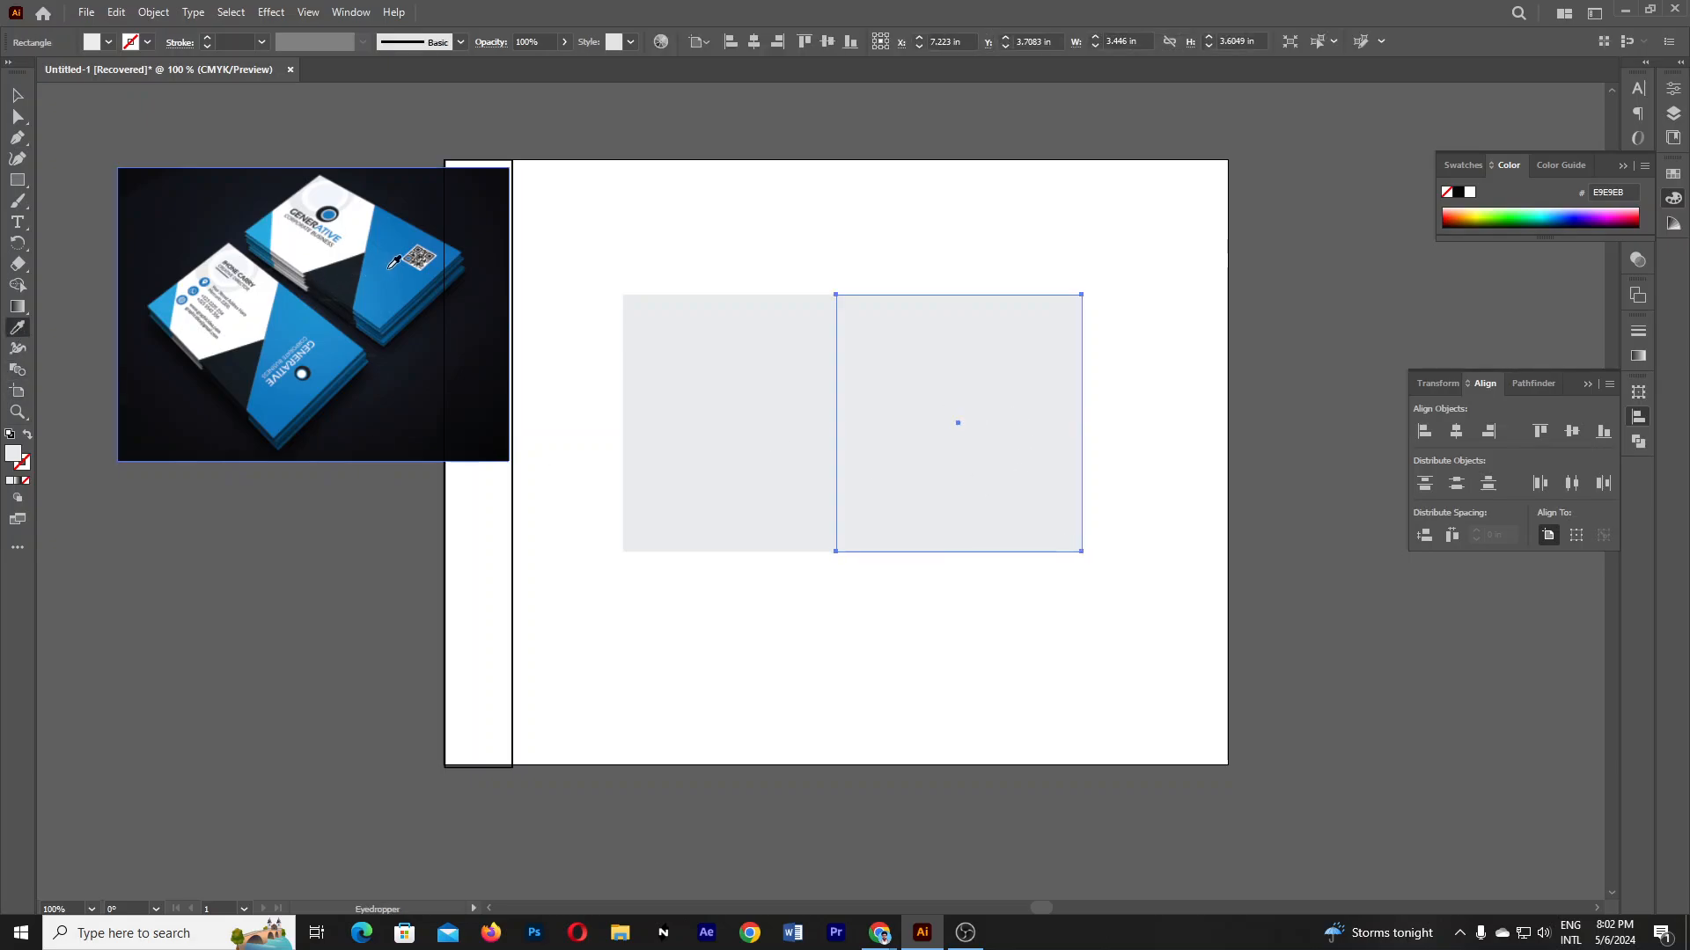
click(298, 369)
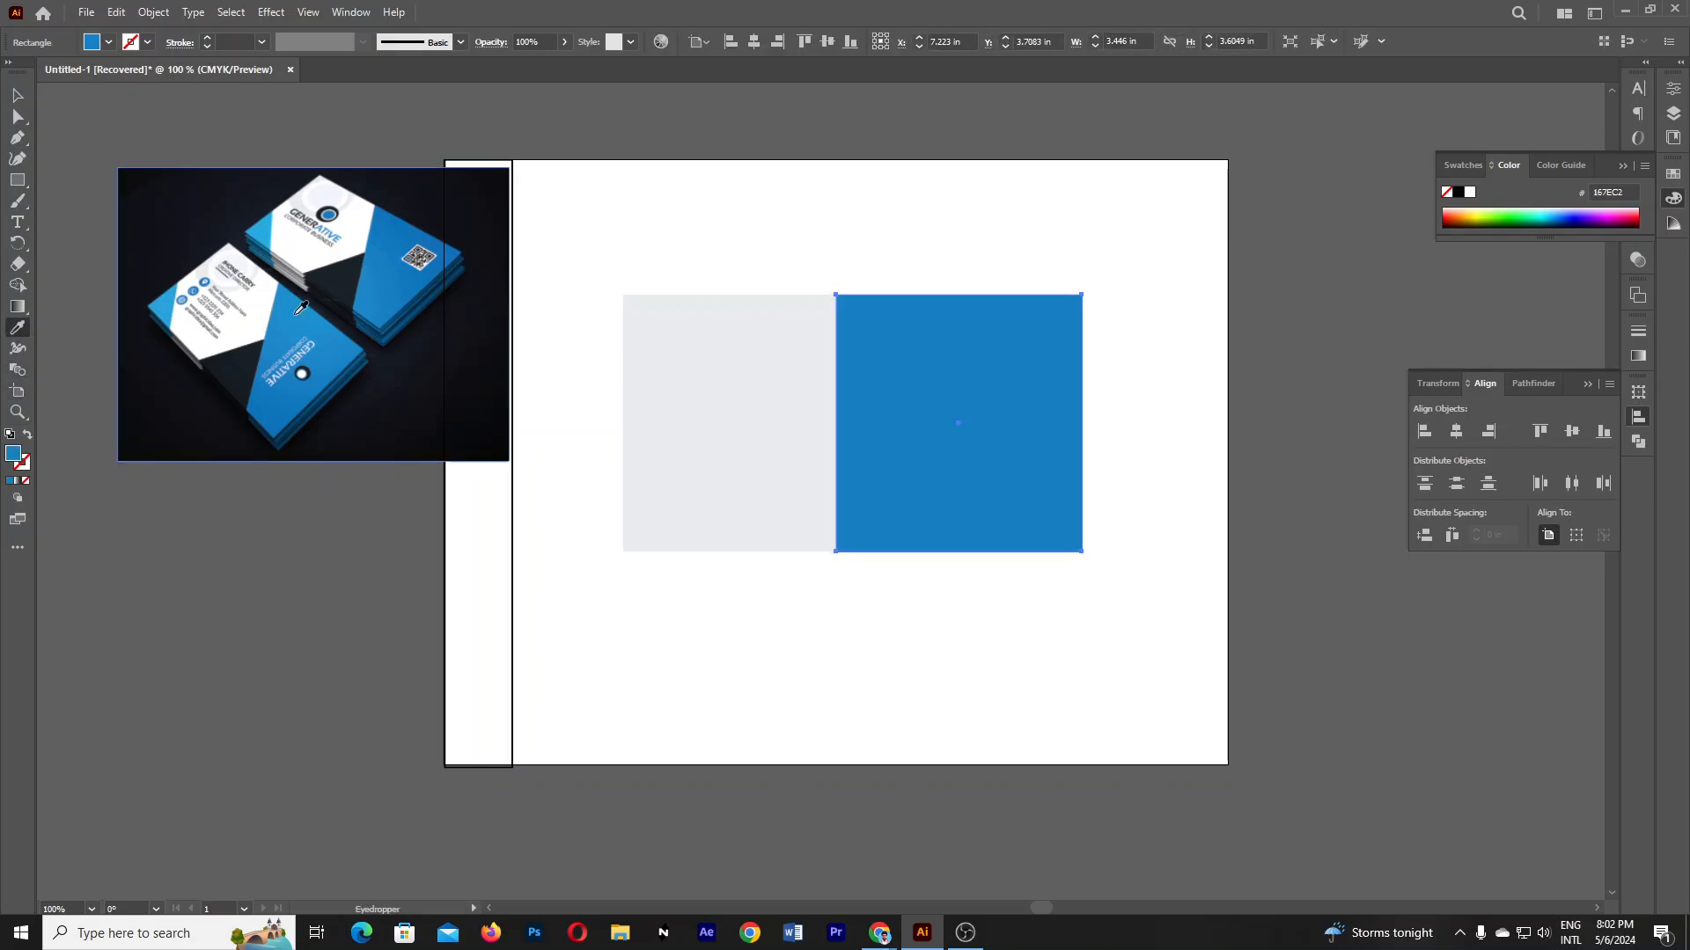
key(v)
- Reselect the blue rectangle, undoing an accidental move
click(83, 846)
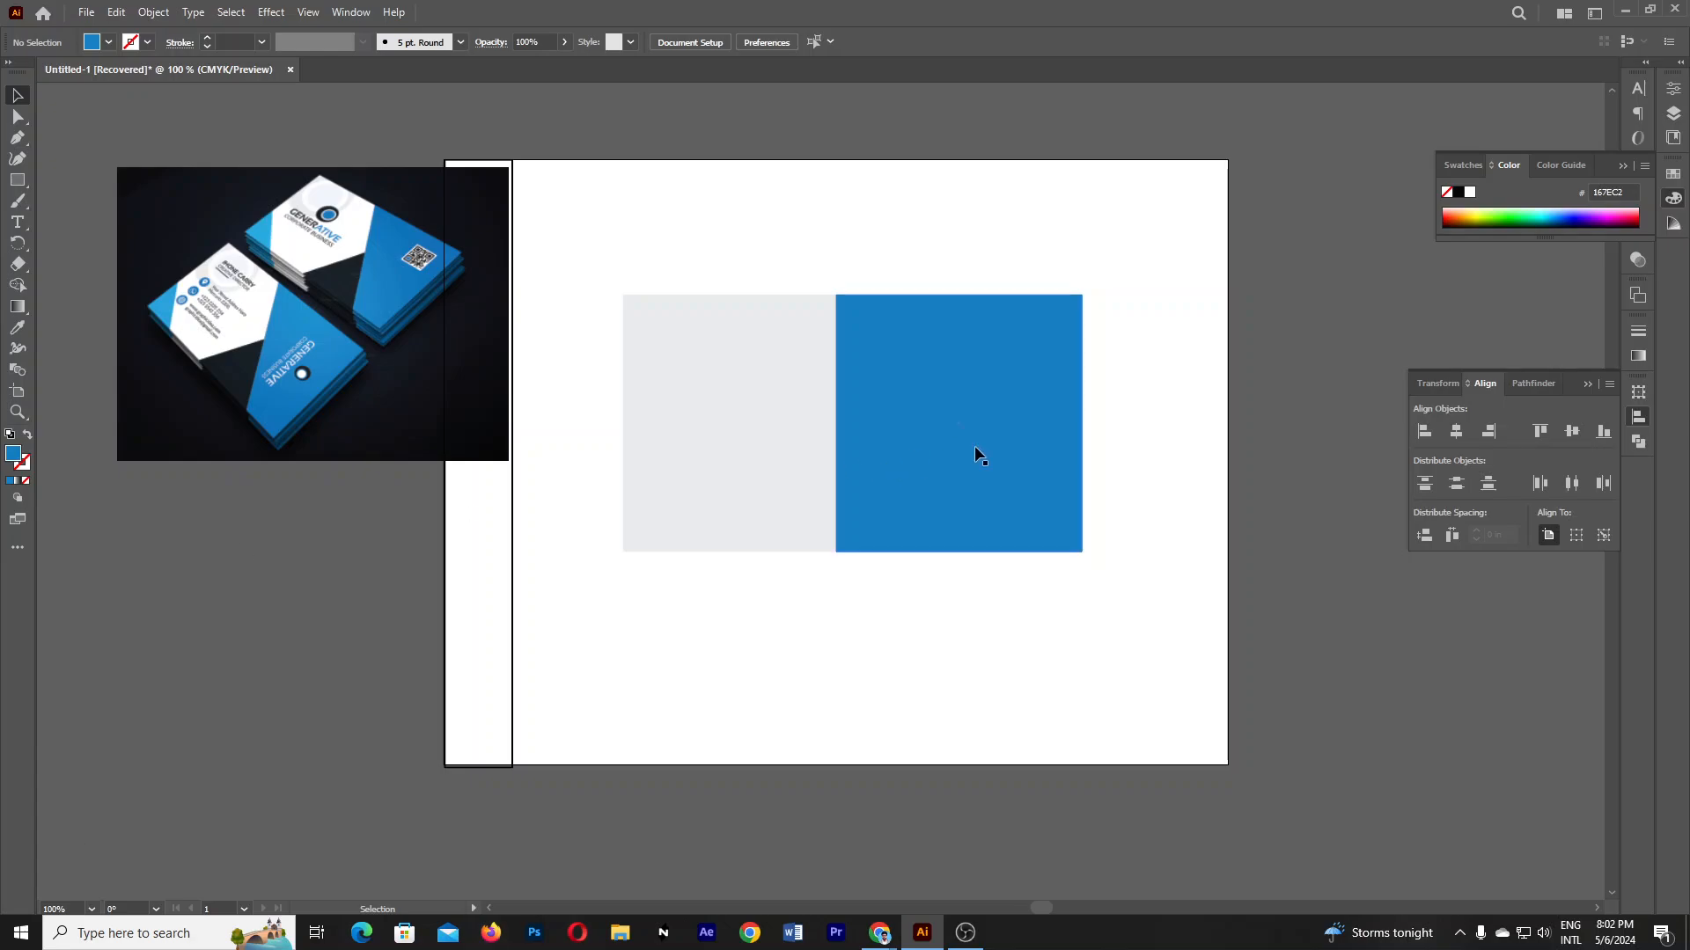
drag(1014, 447, 1130, 453)
key(ctrl+z)
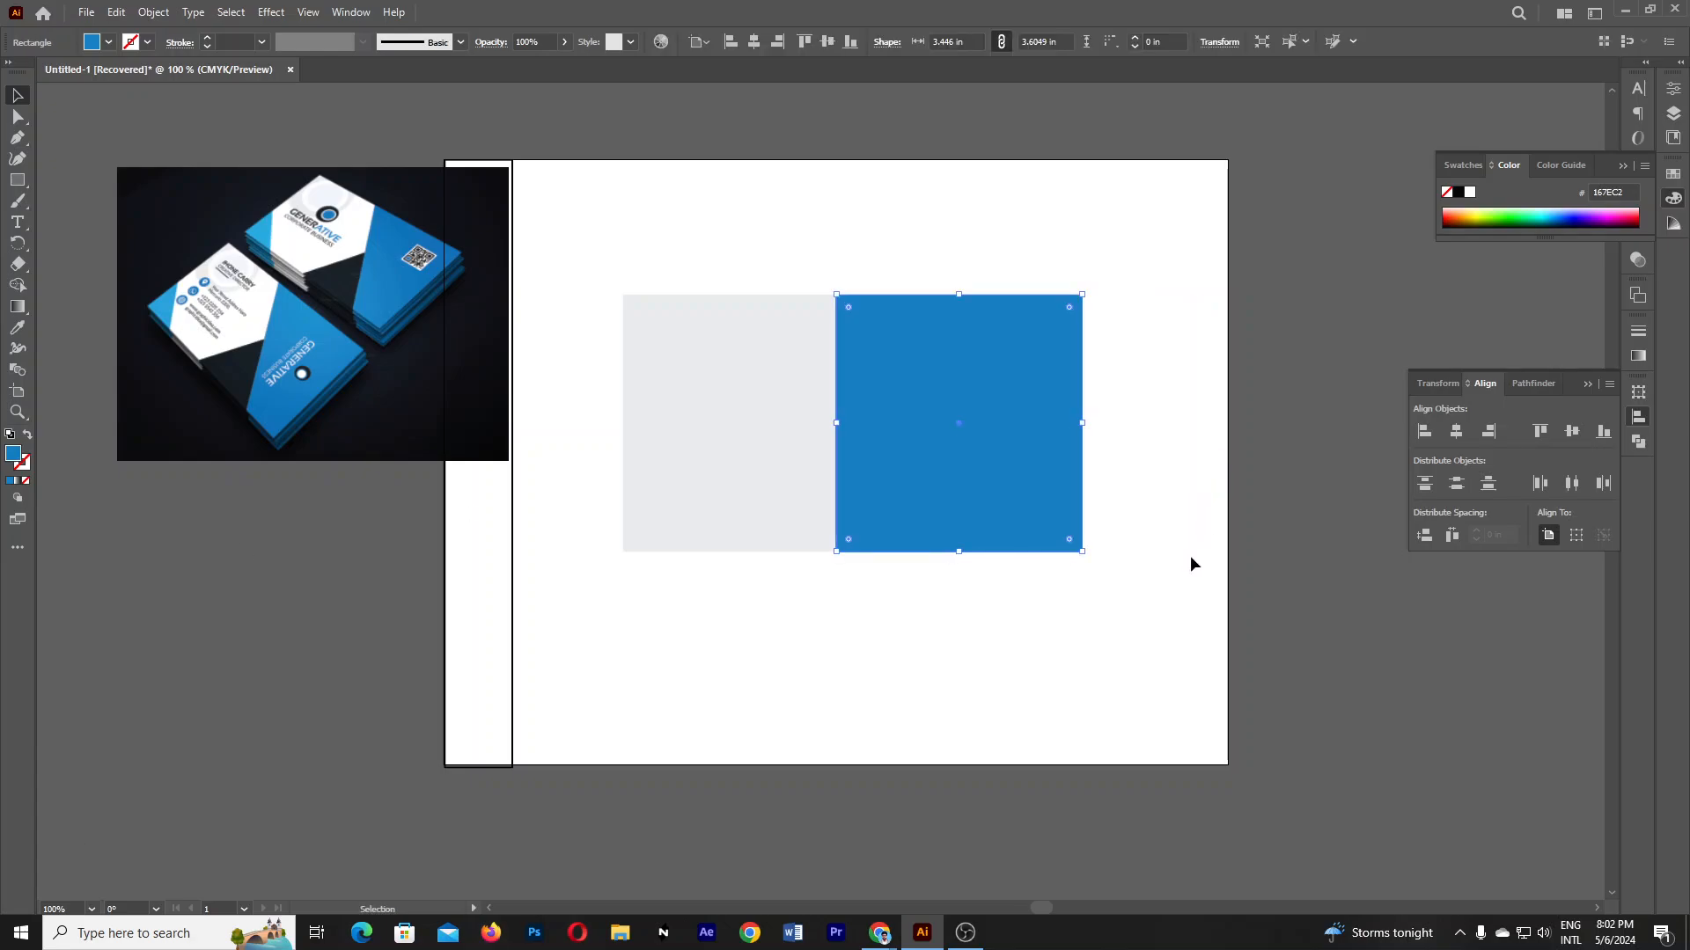
click(1190, 556)
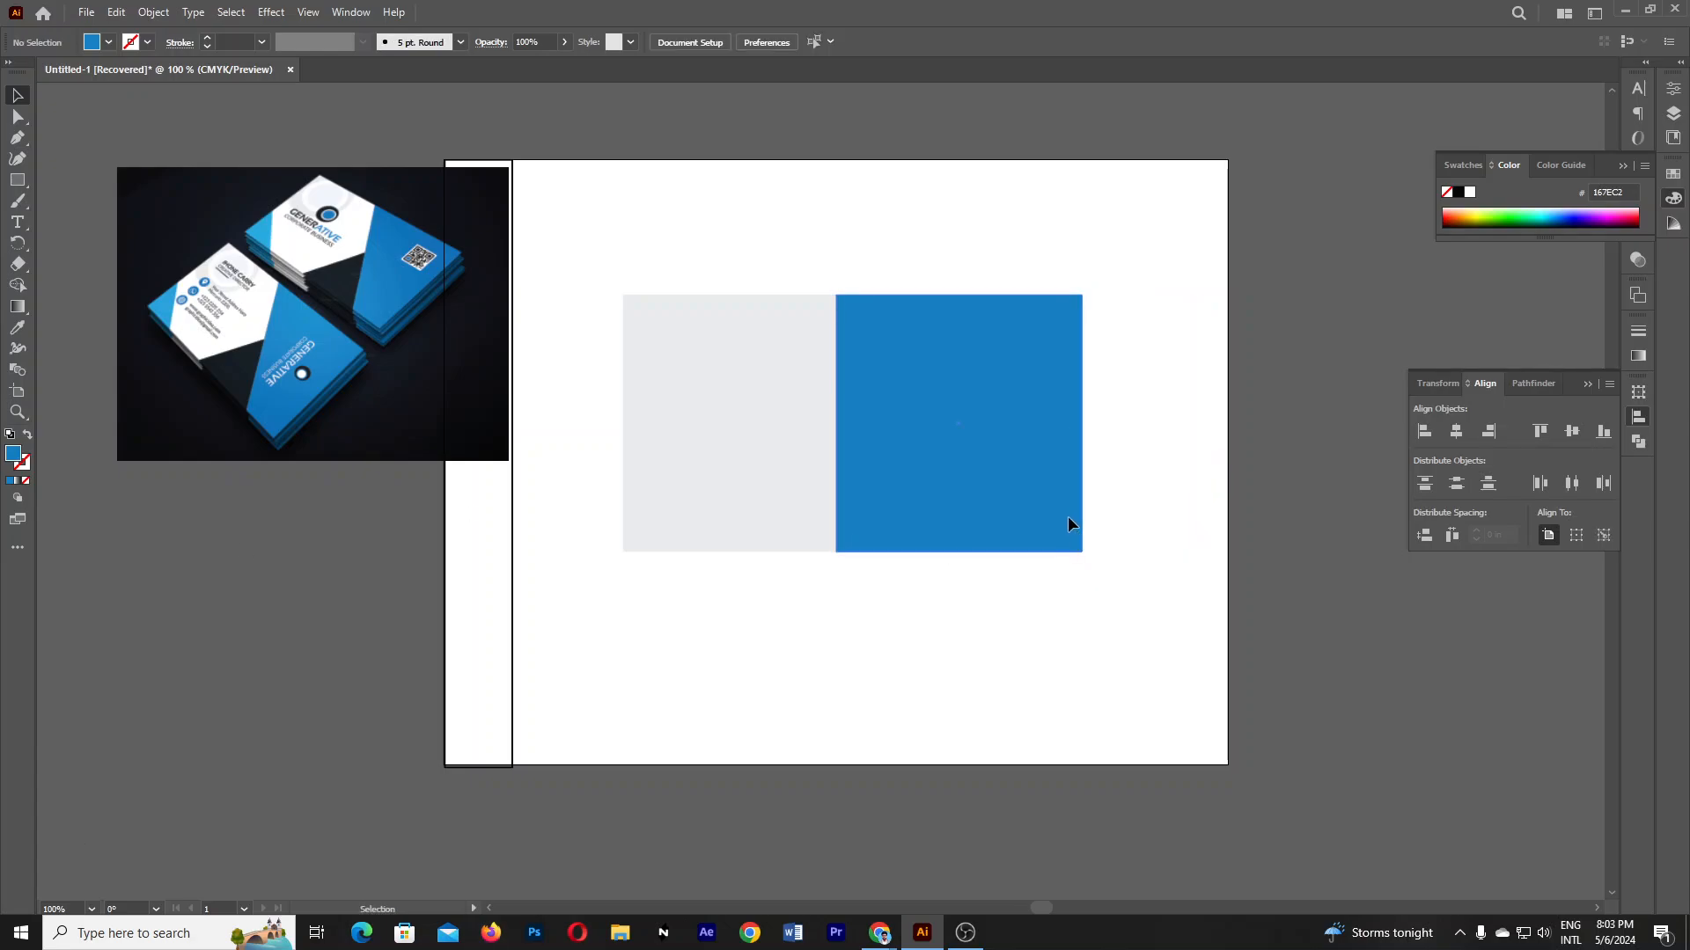
click(1068, 516)
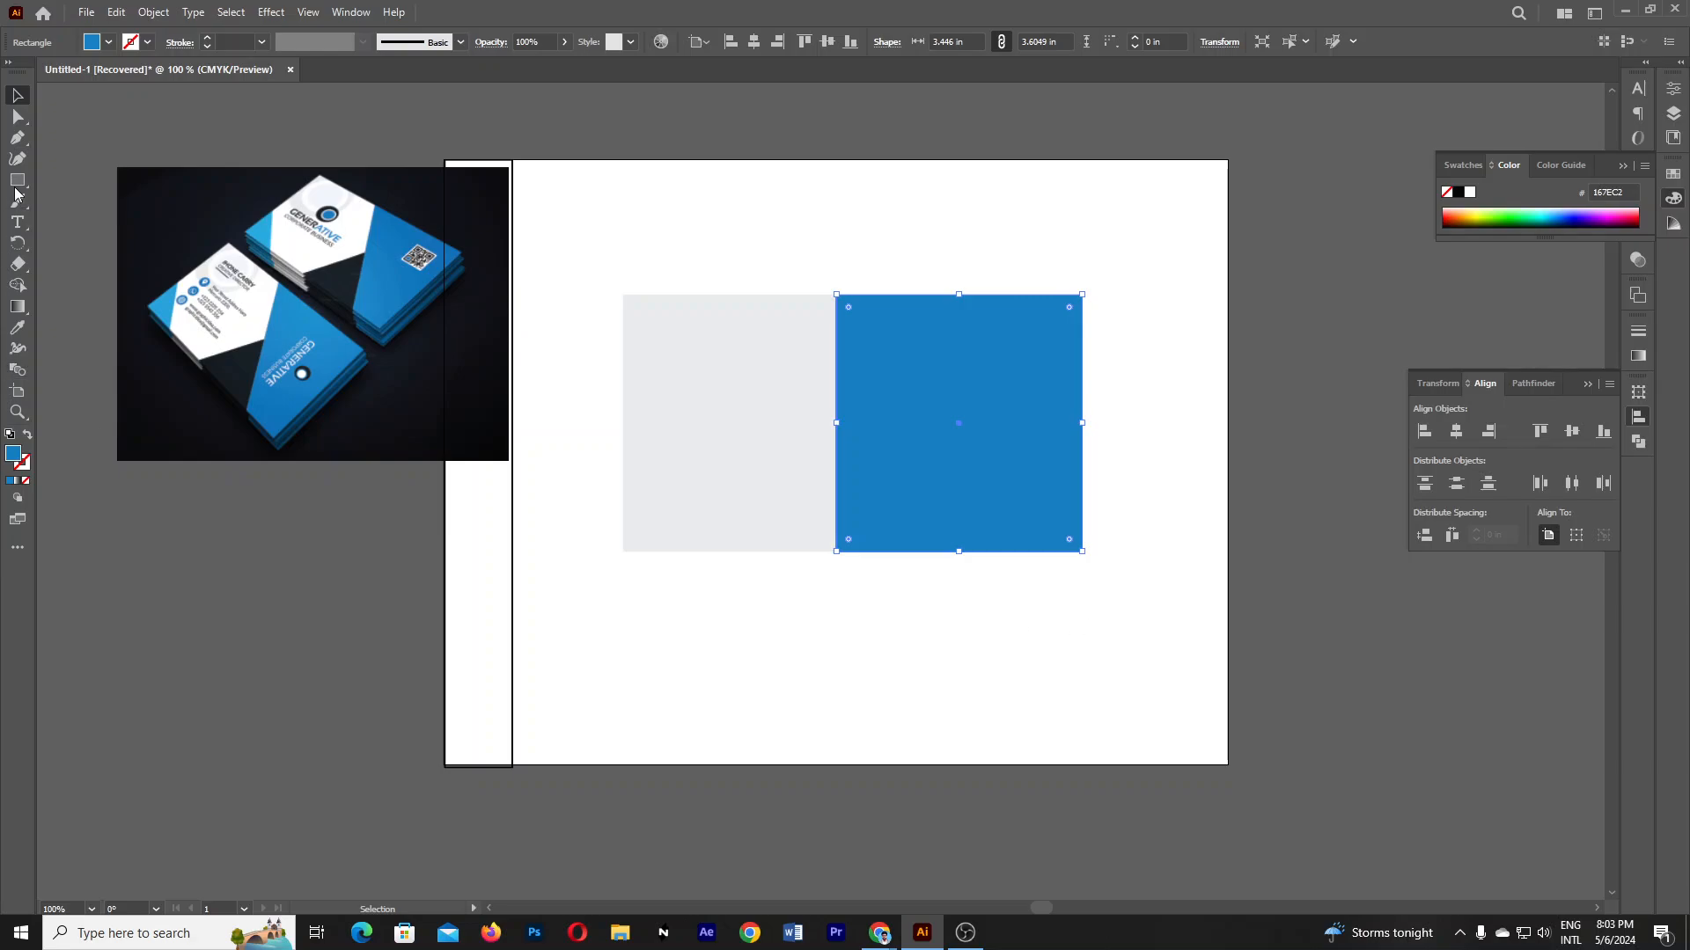
click(17, 116)
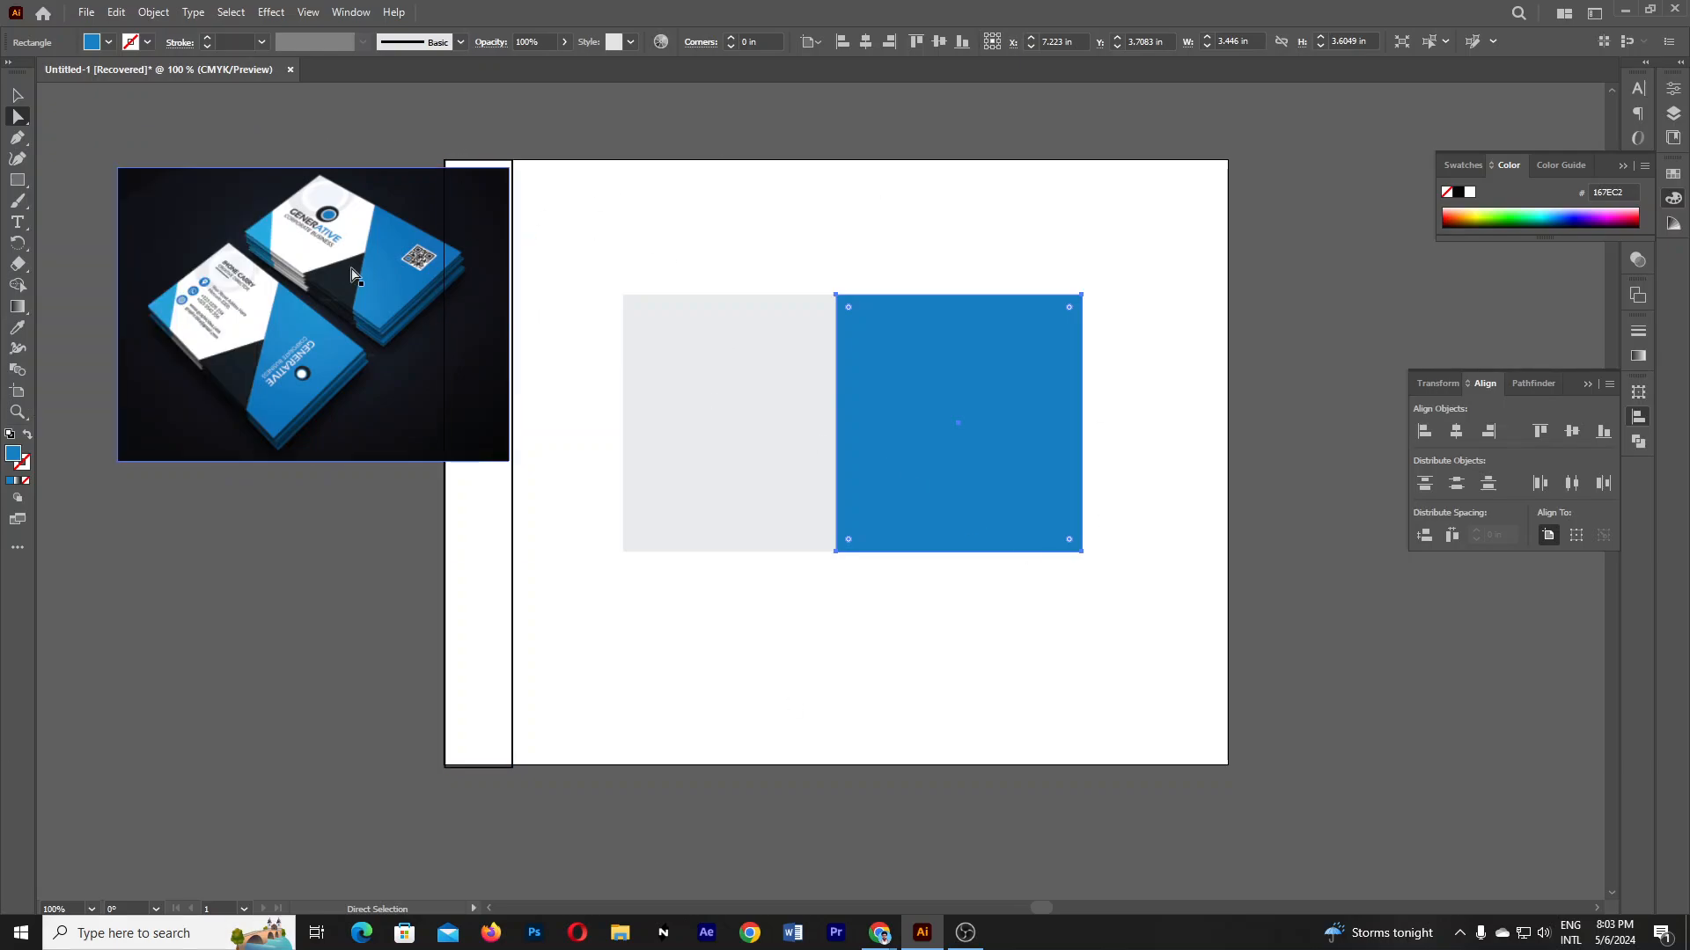
- With Direct Selection, try sliding the bottom-left anchor right, undoing both attempts
click(19, 120)
click(92, 120)
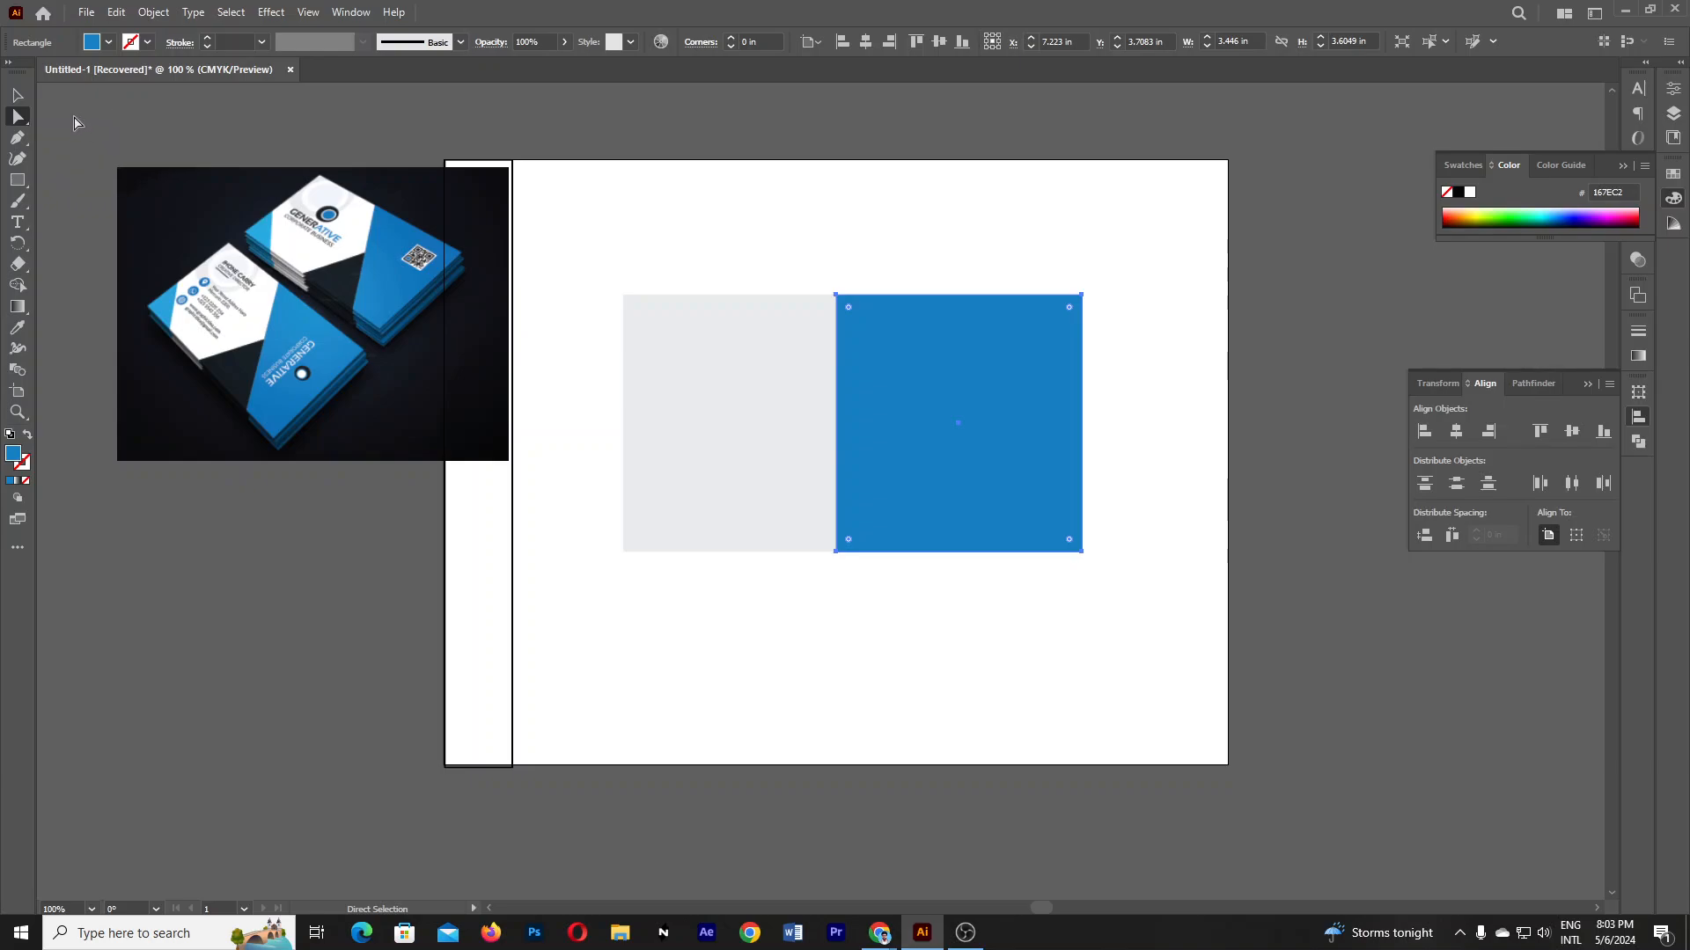
click(19, 117)
click(91, 122)
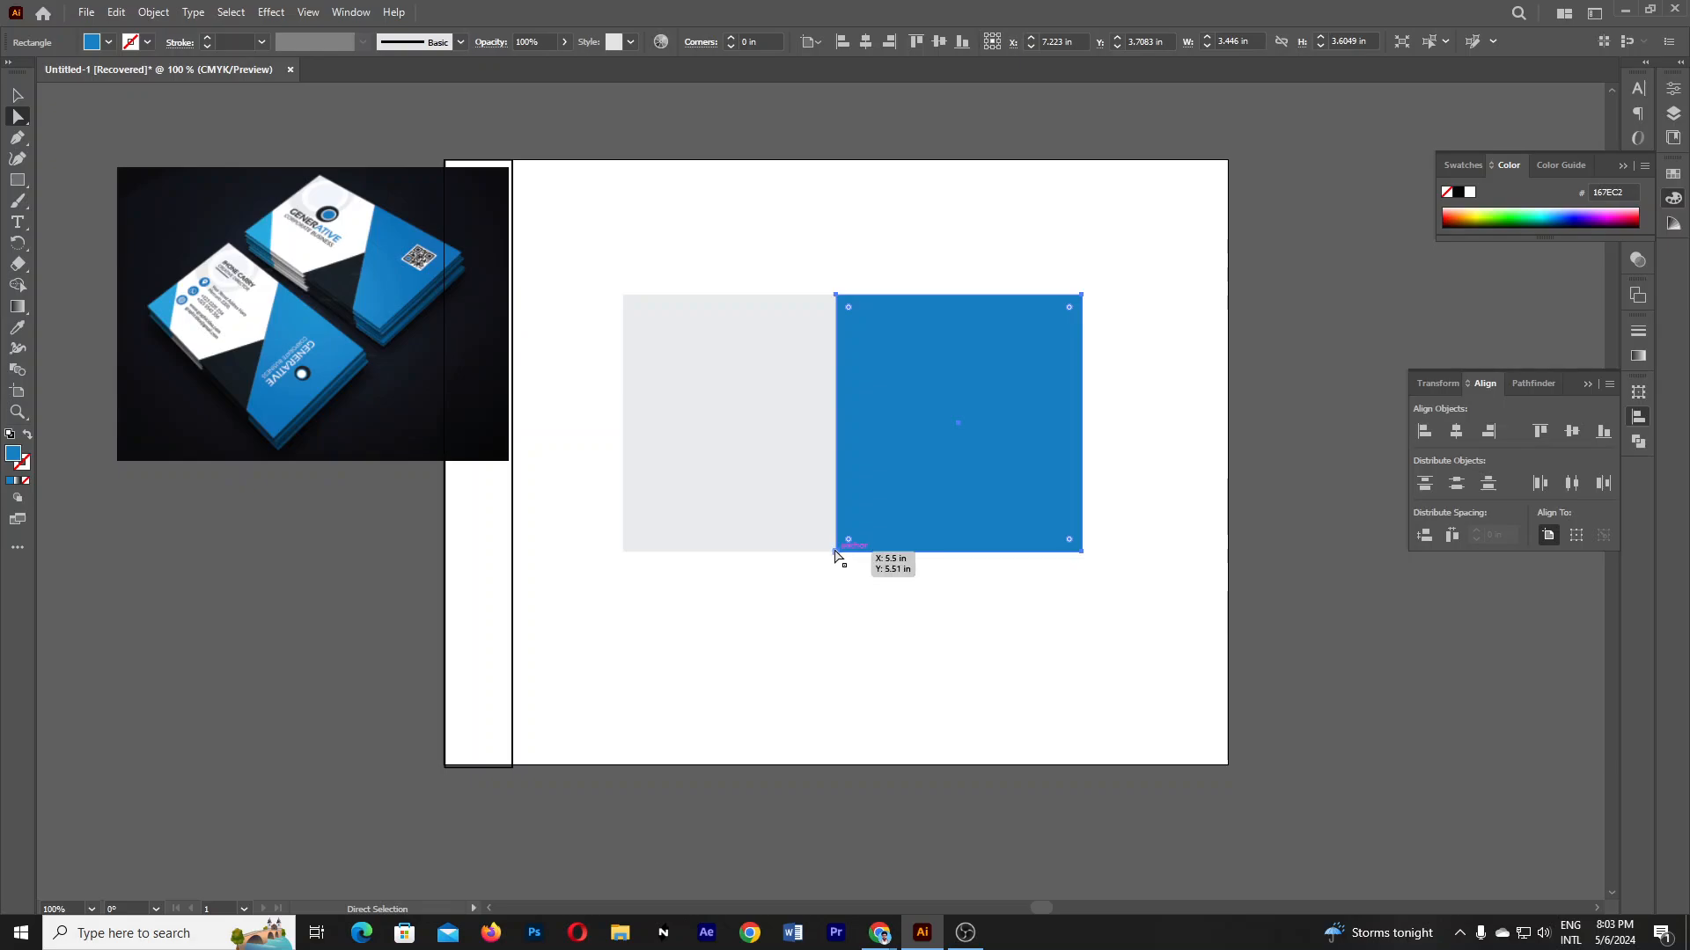
click(836, 552)
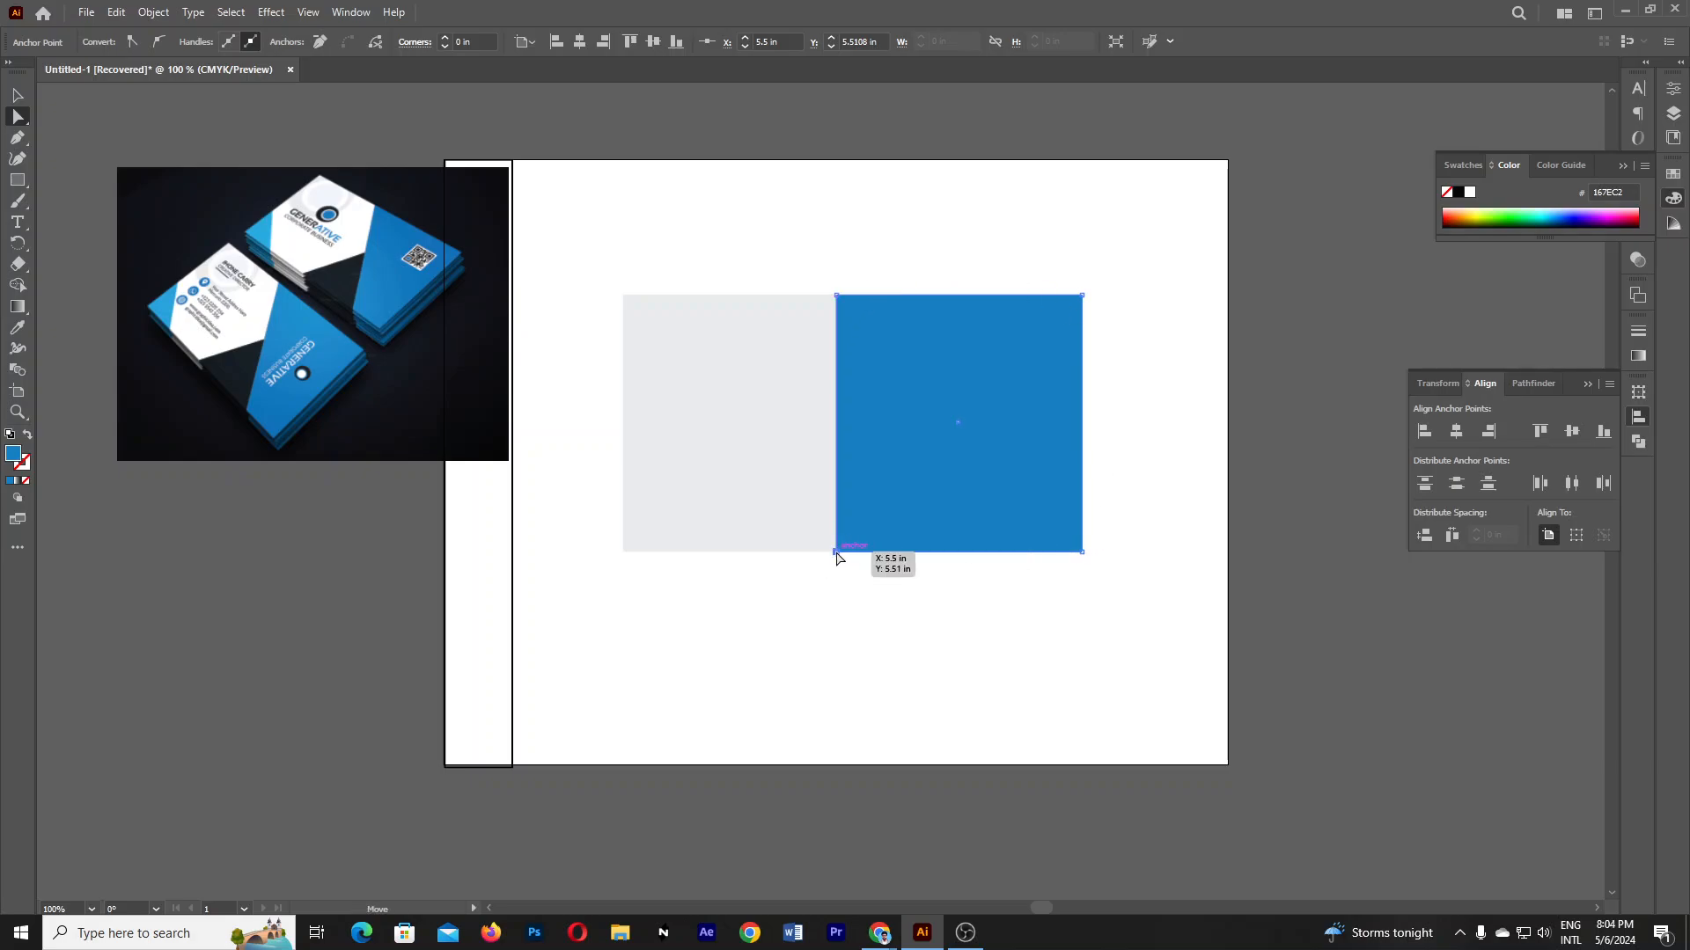
drag(836, 554, 973, 549)
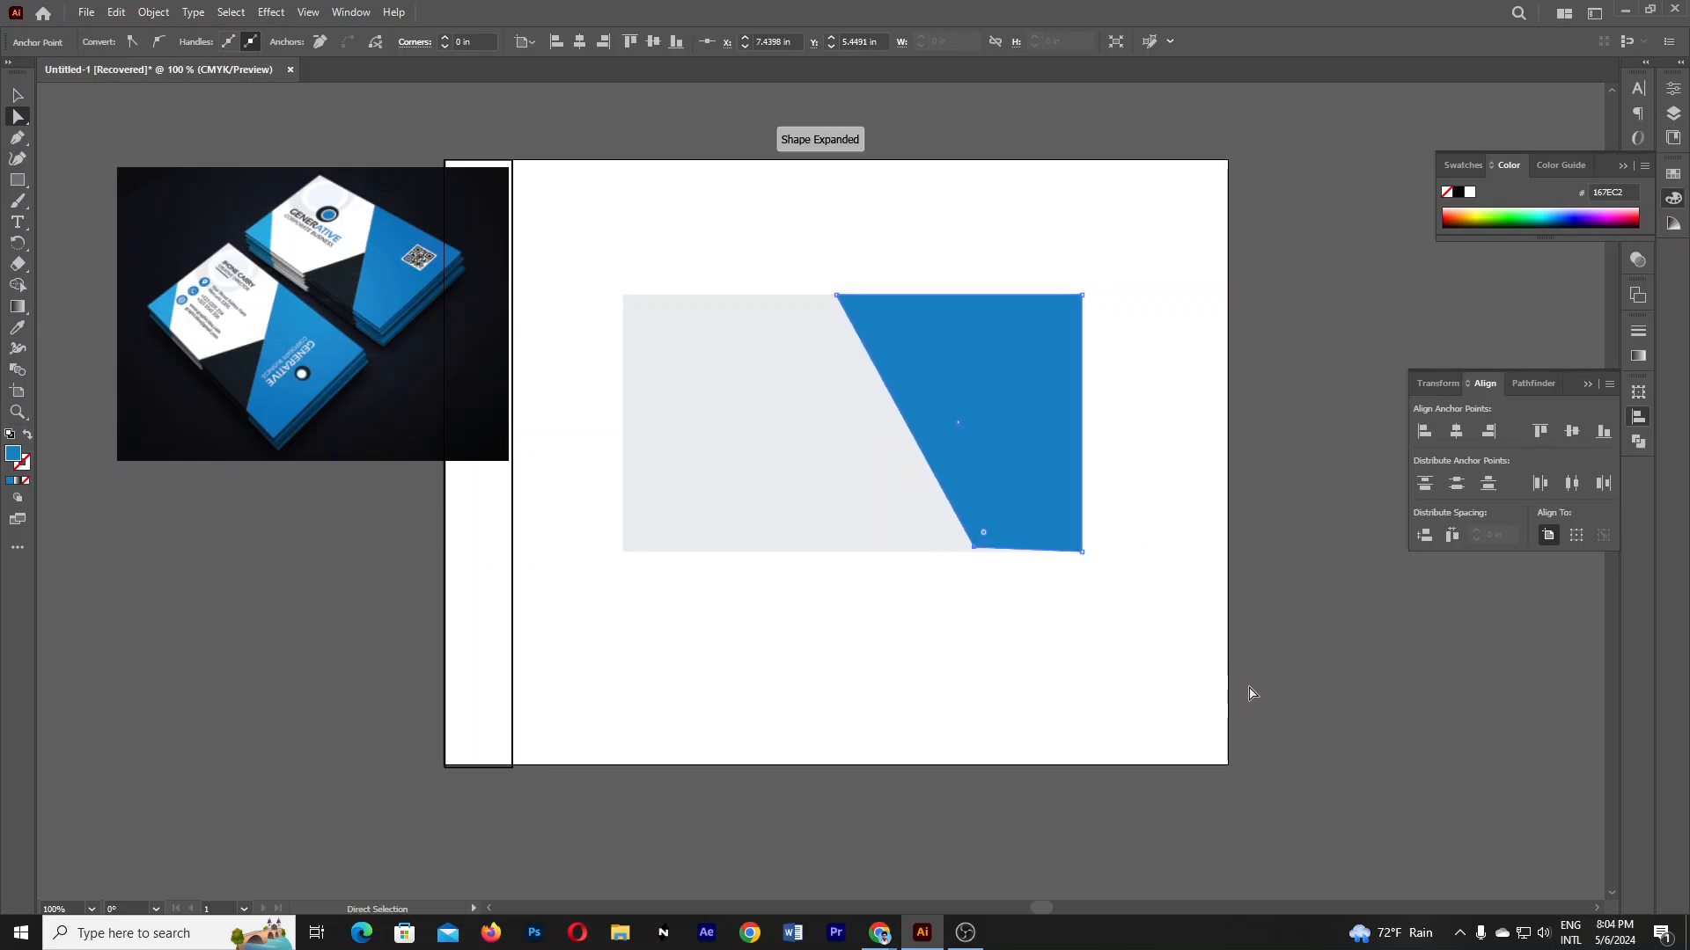
key(ctrl+z)
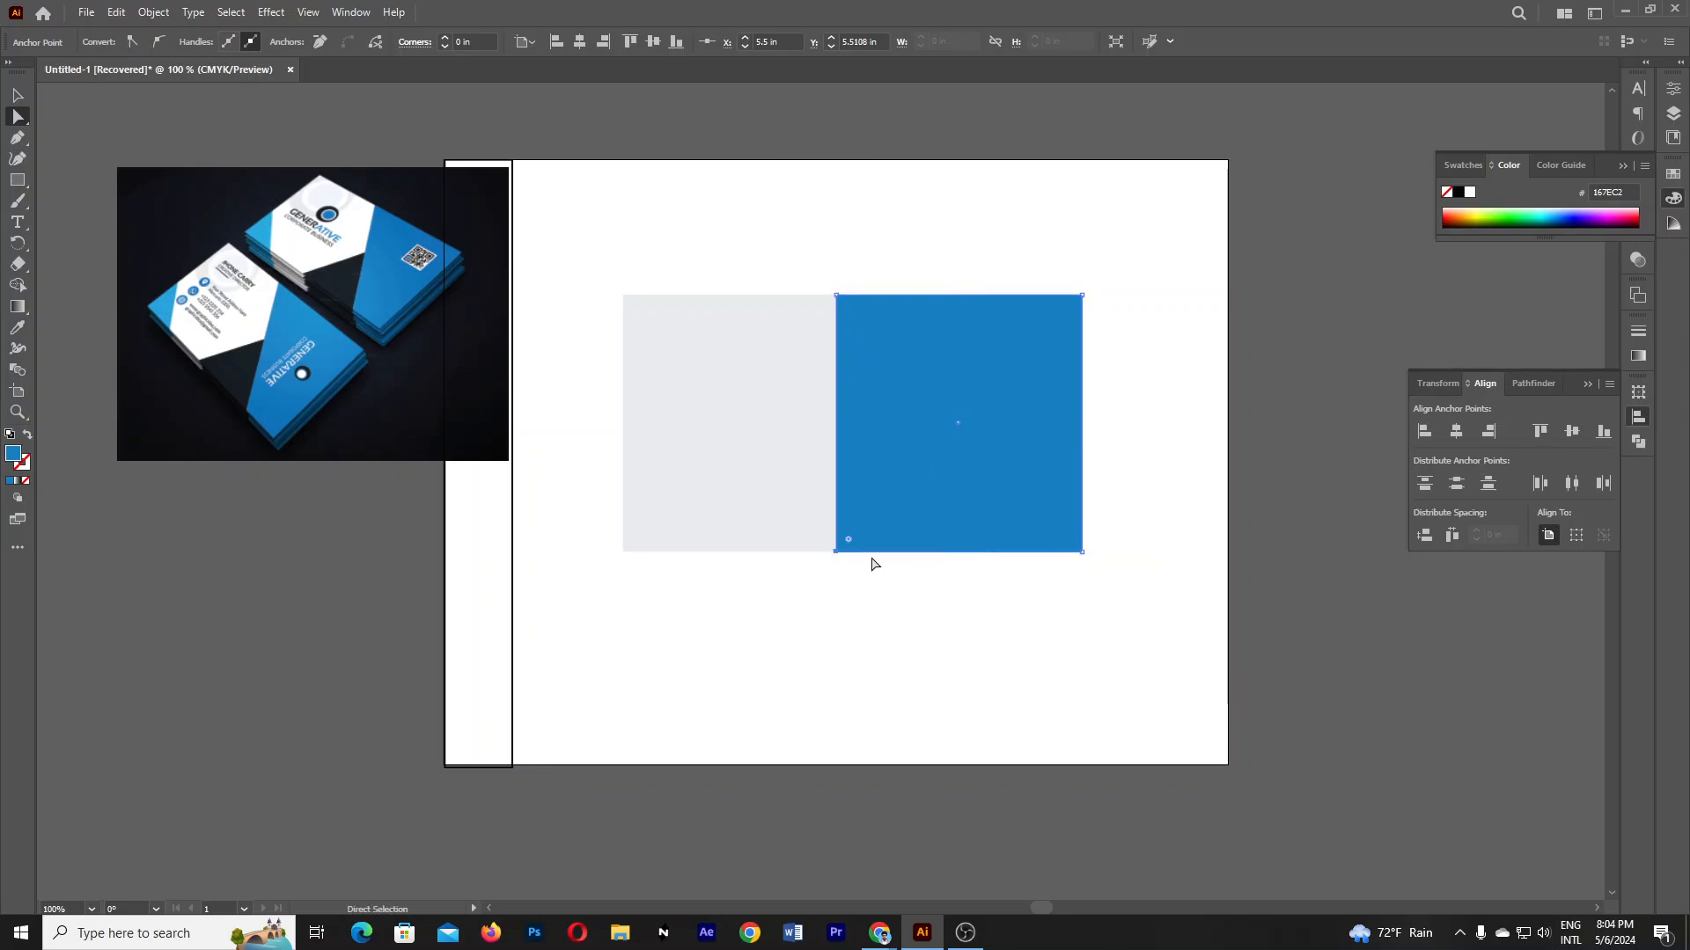
drag(836, 552, 938, 538)
key(ctrl+z)
- Slide the bottom-left anchor 1.77 in right to slant the left edge
click(836, 553)
click(837, 553)
drag(836, 553, 968, 553)
click(994, 607)
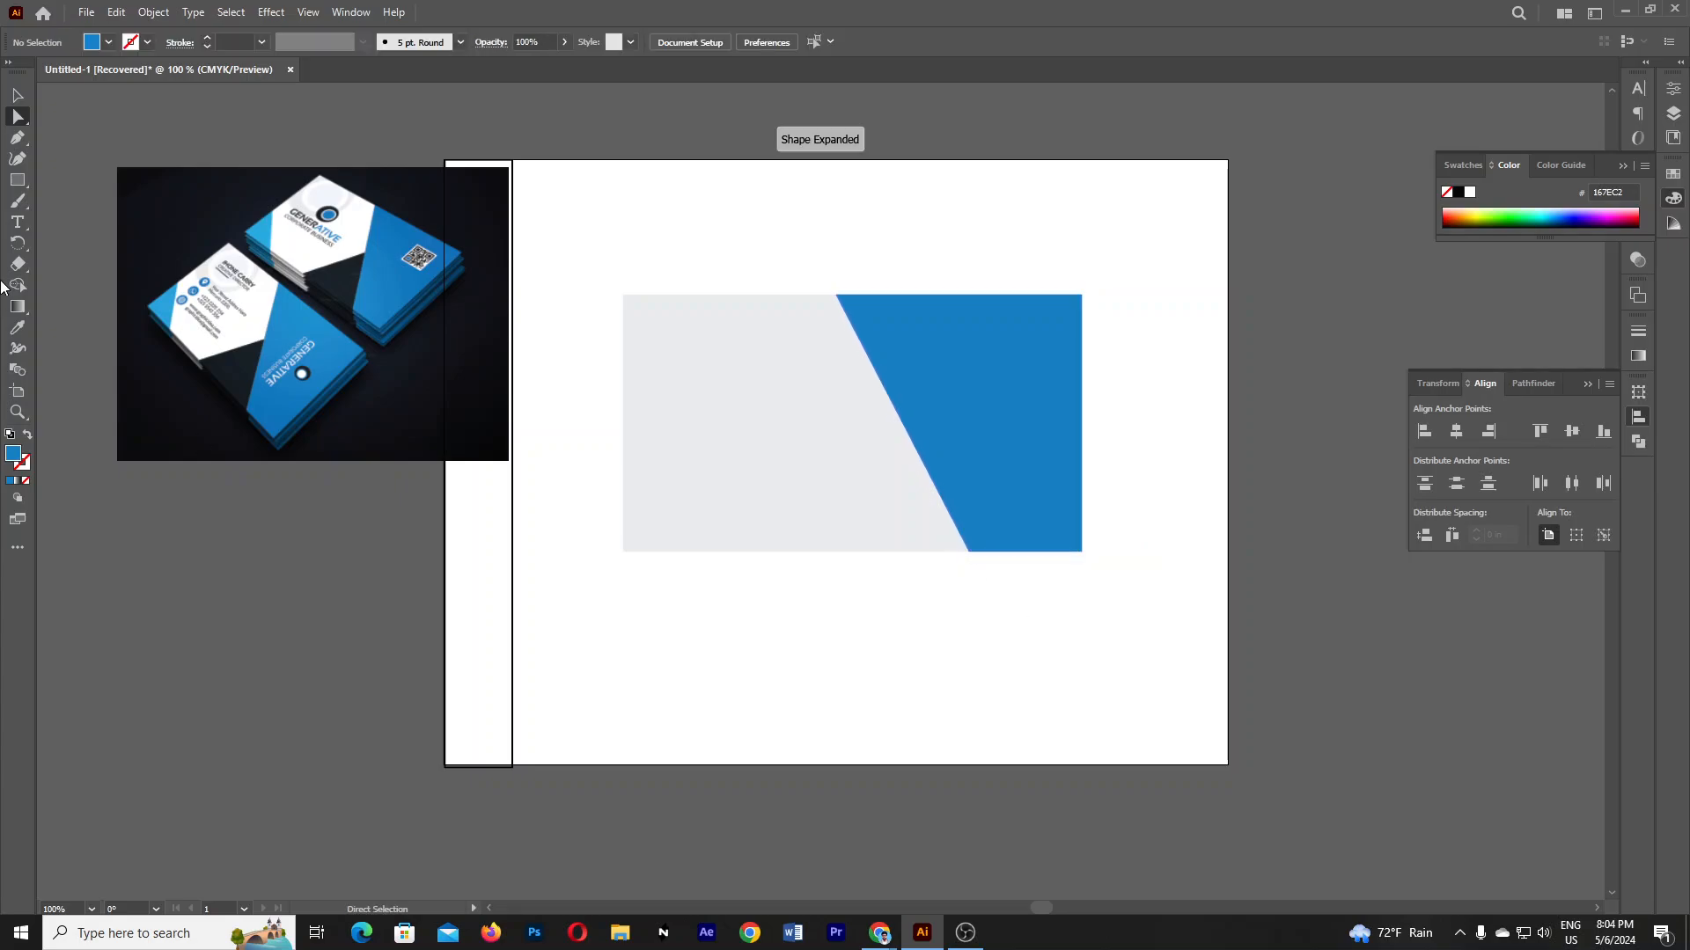
- Draw a trial rectangle on the grey area, then undo it
click(17, 179)
drag(700, 463, 814, 593)
key(ctrl+z)
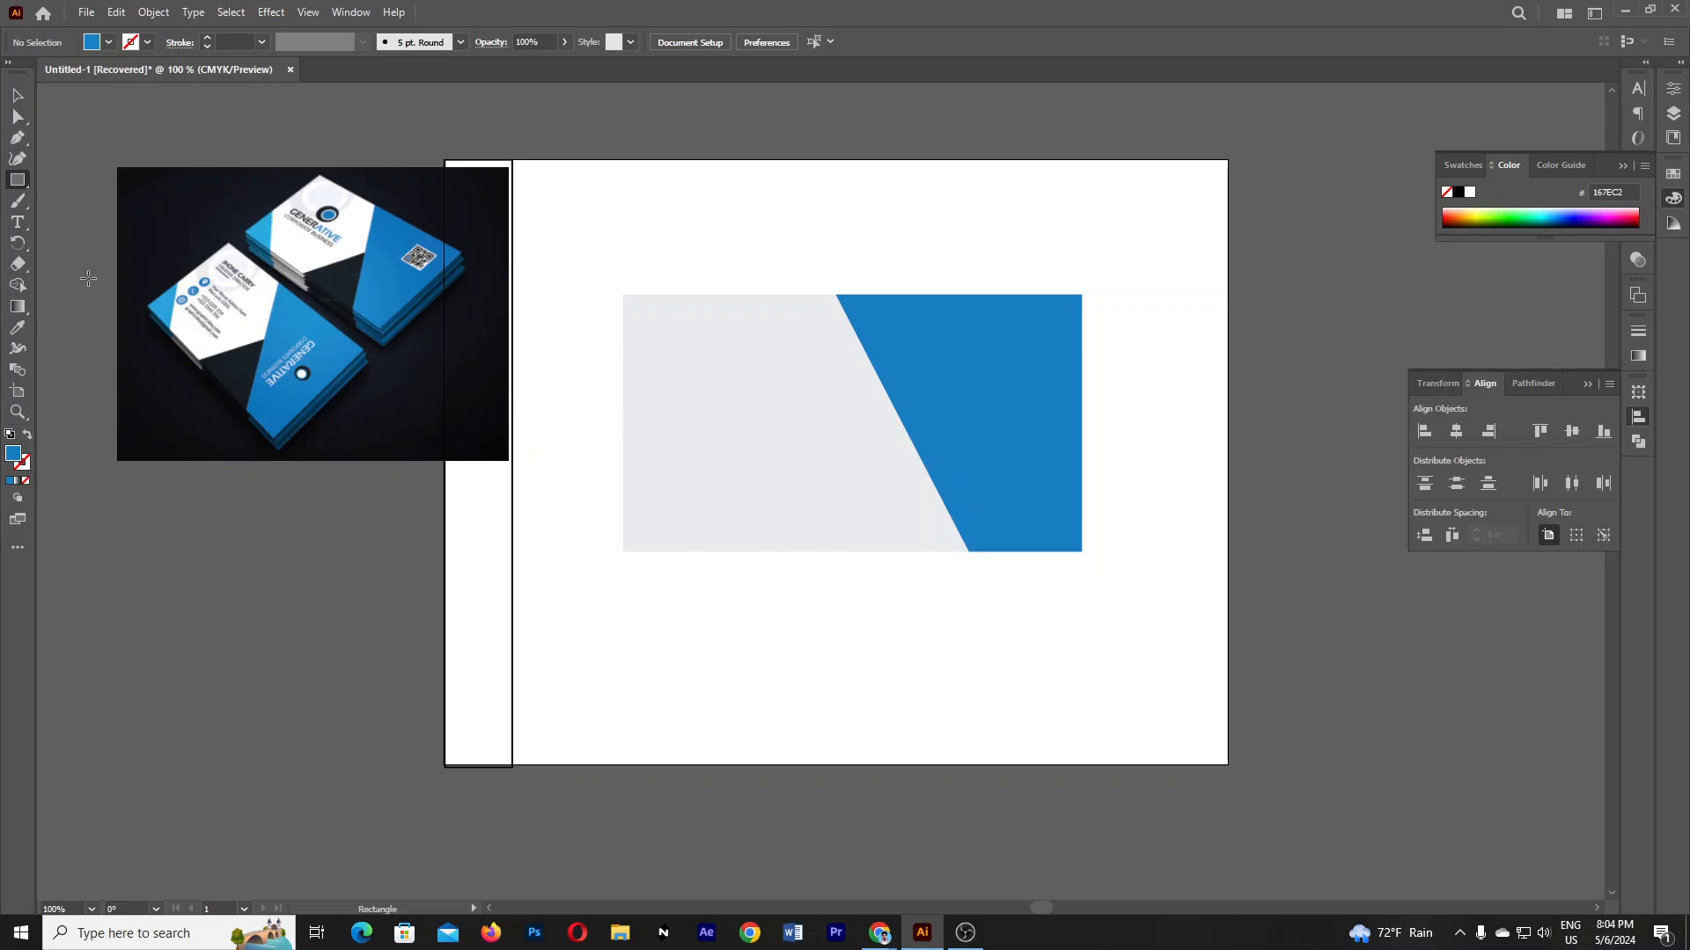
- Browse the shape tools and open, then cancel, the Rectangle size dialog
click(21, 182)
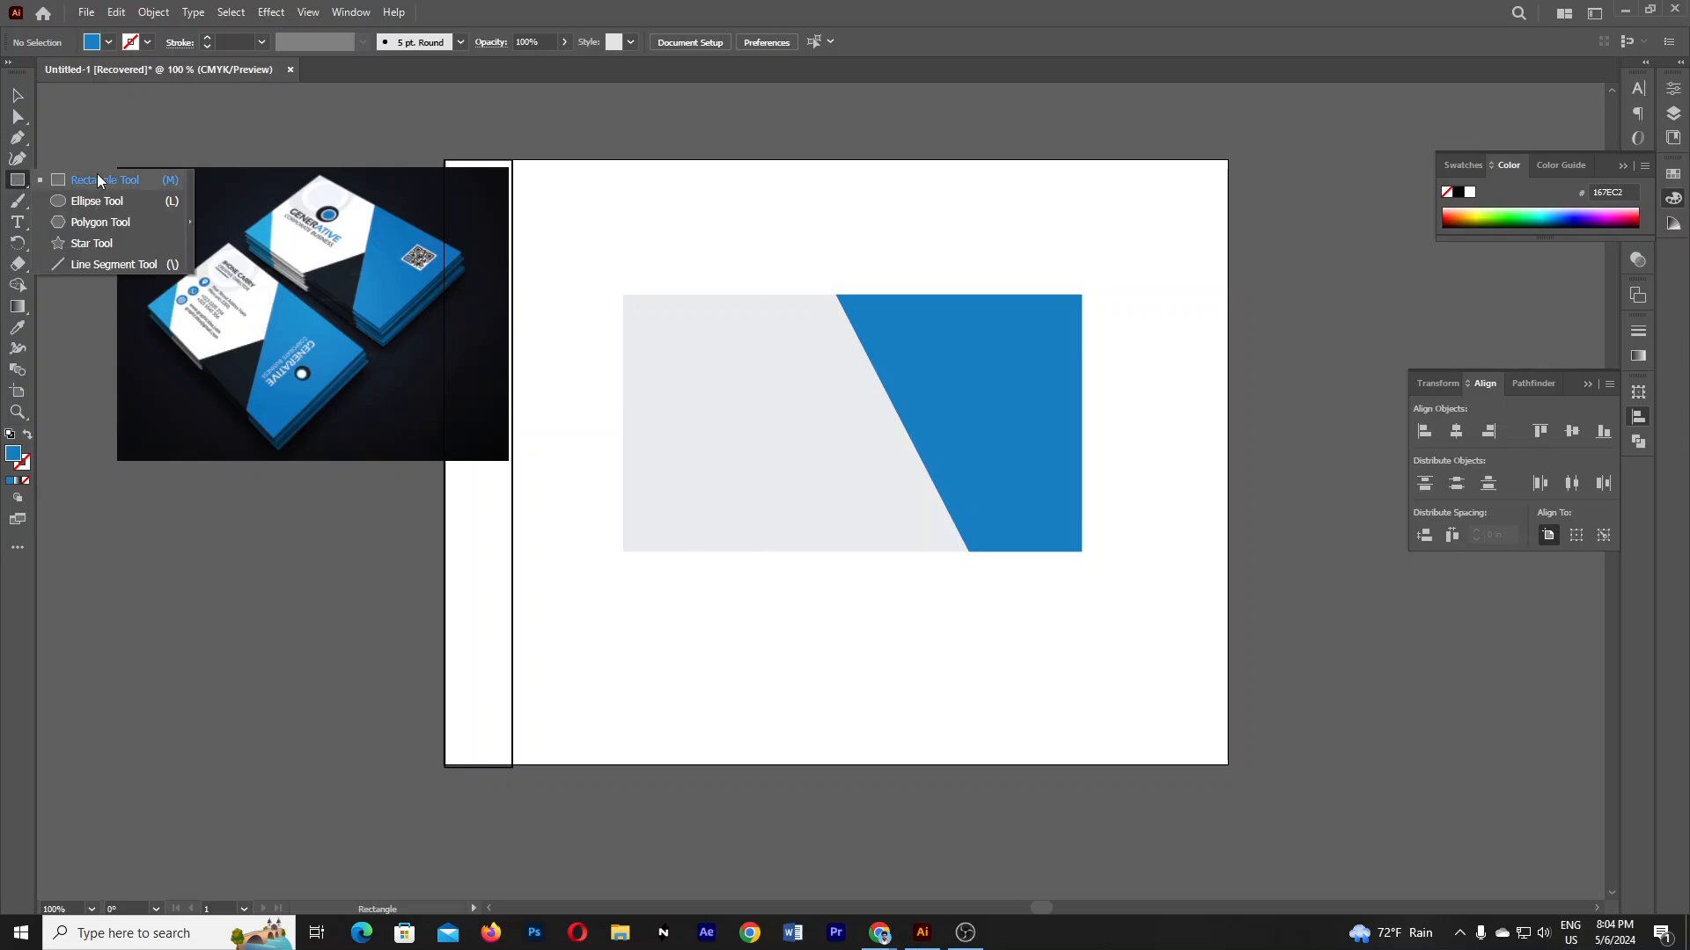
click(75, 181)
click(17, 181)
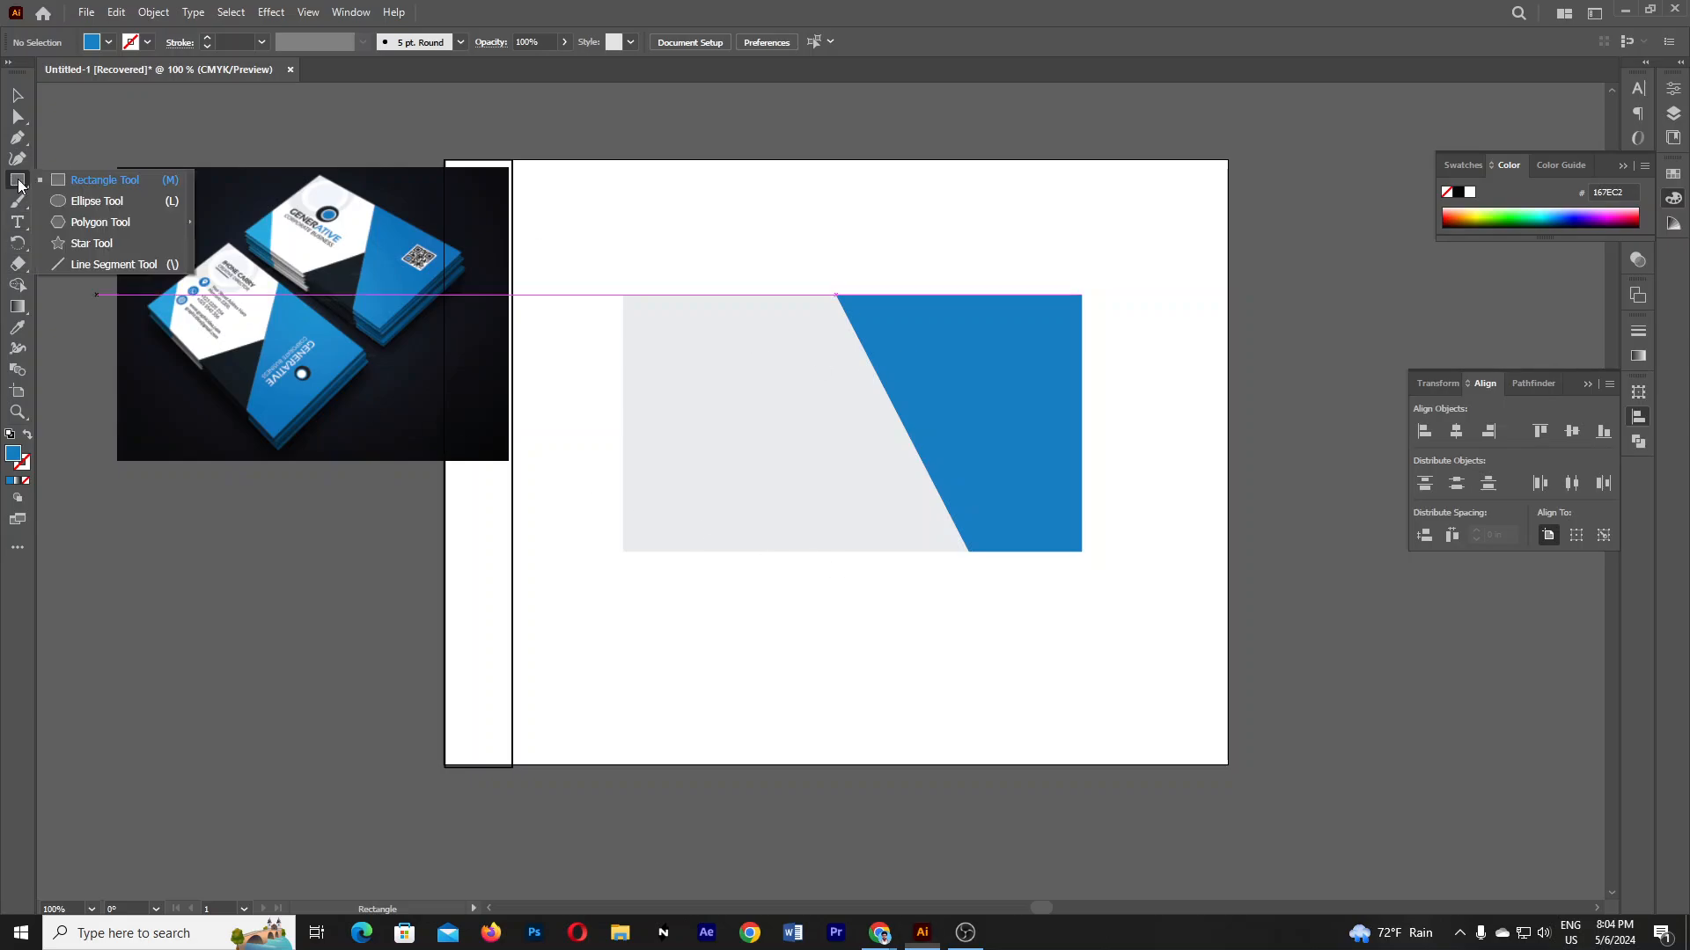
click(97, 182)
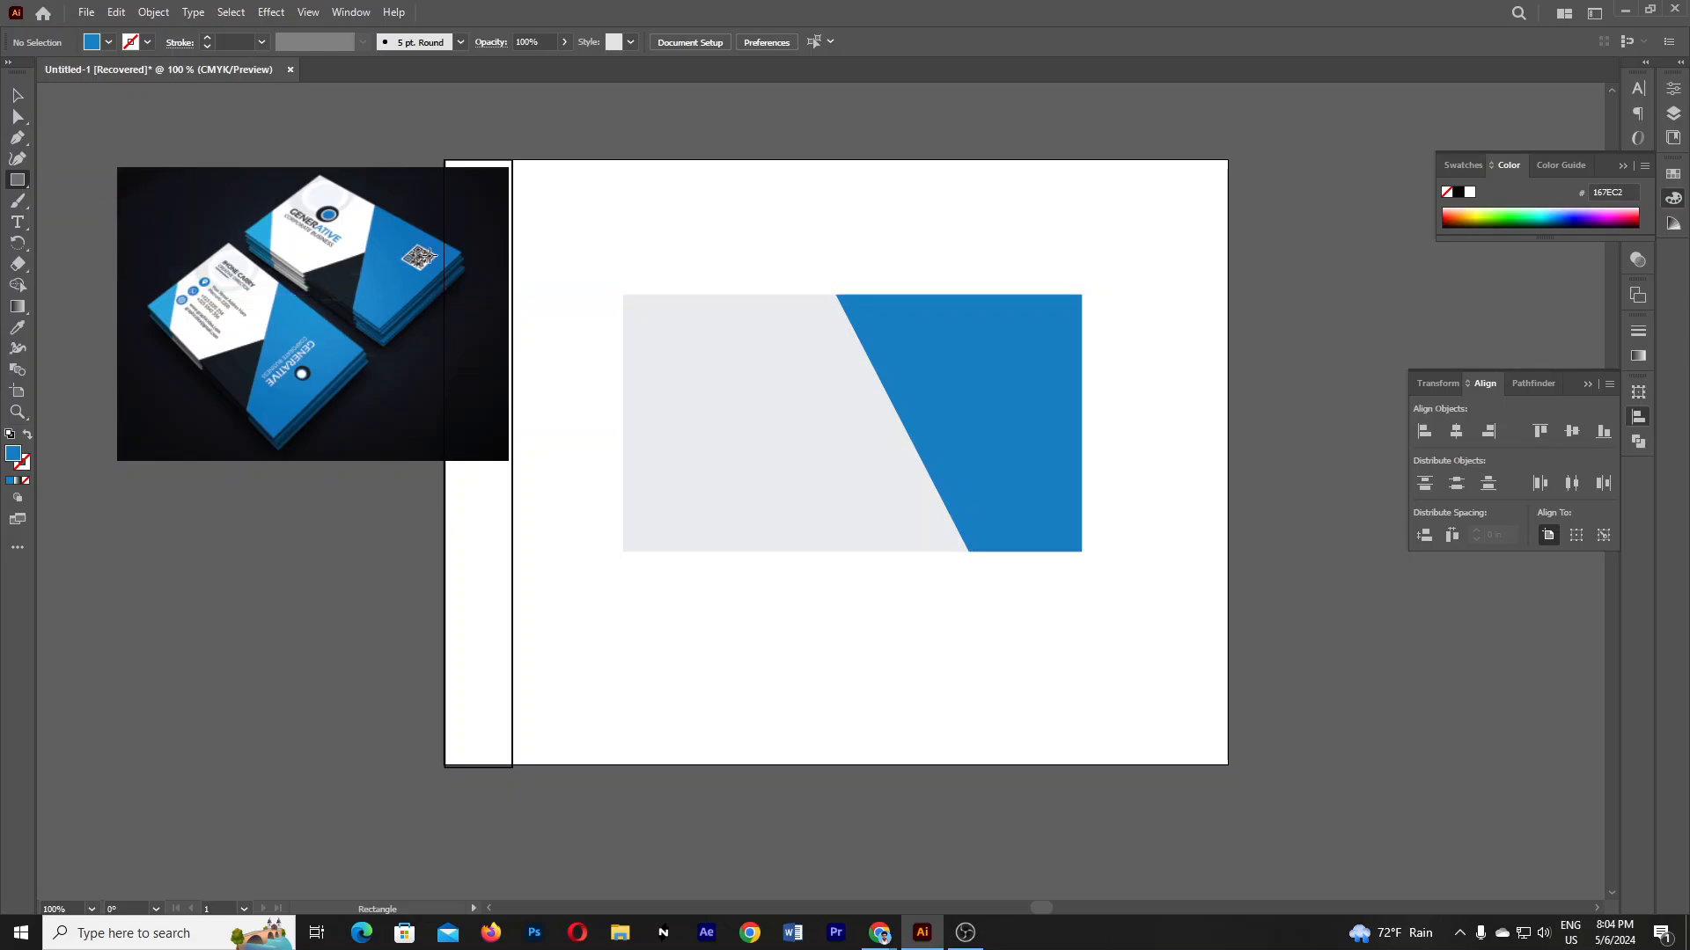
click(688, 460)
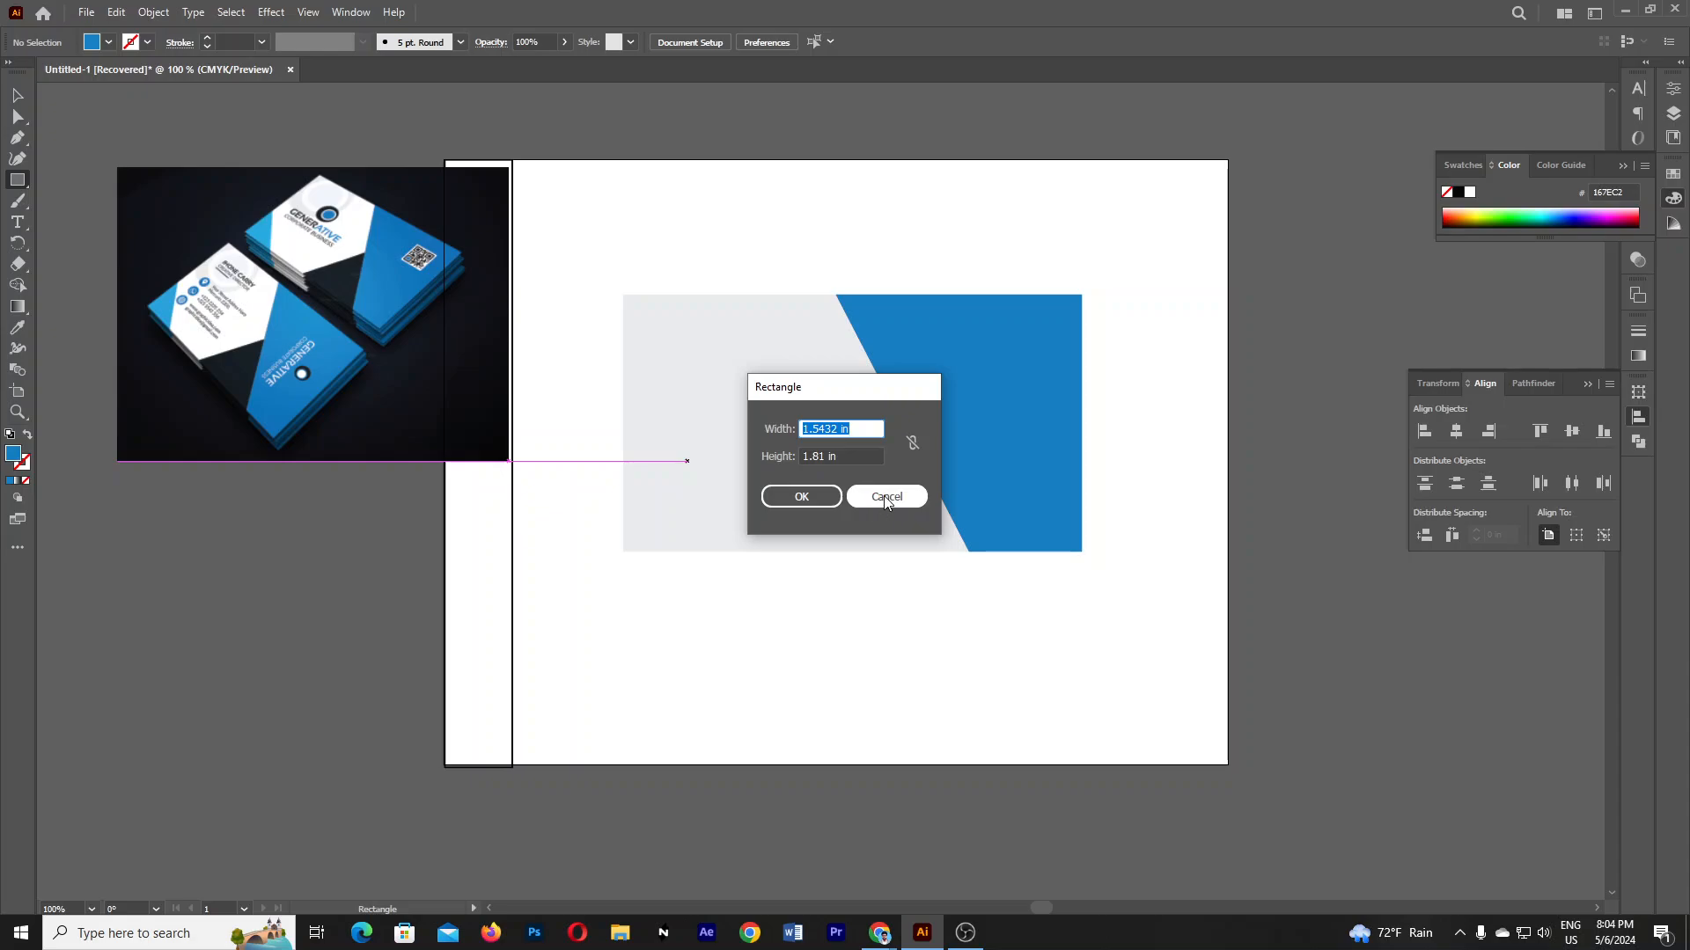
click(884, 498)
- Draw and delete a trial hexagon, then open the Polygon dialog at 2.6424 in radius
click(16, 179)
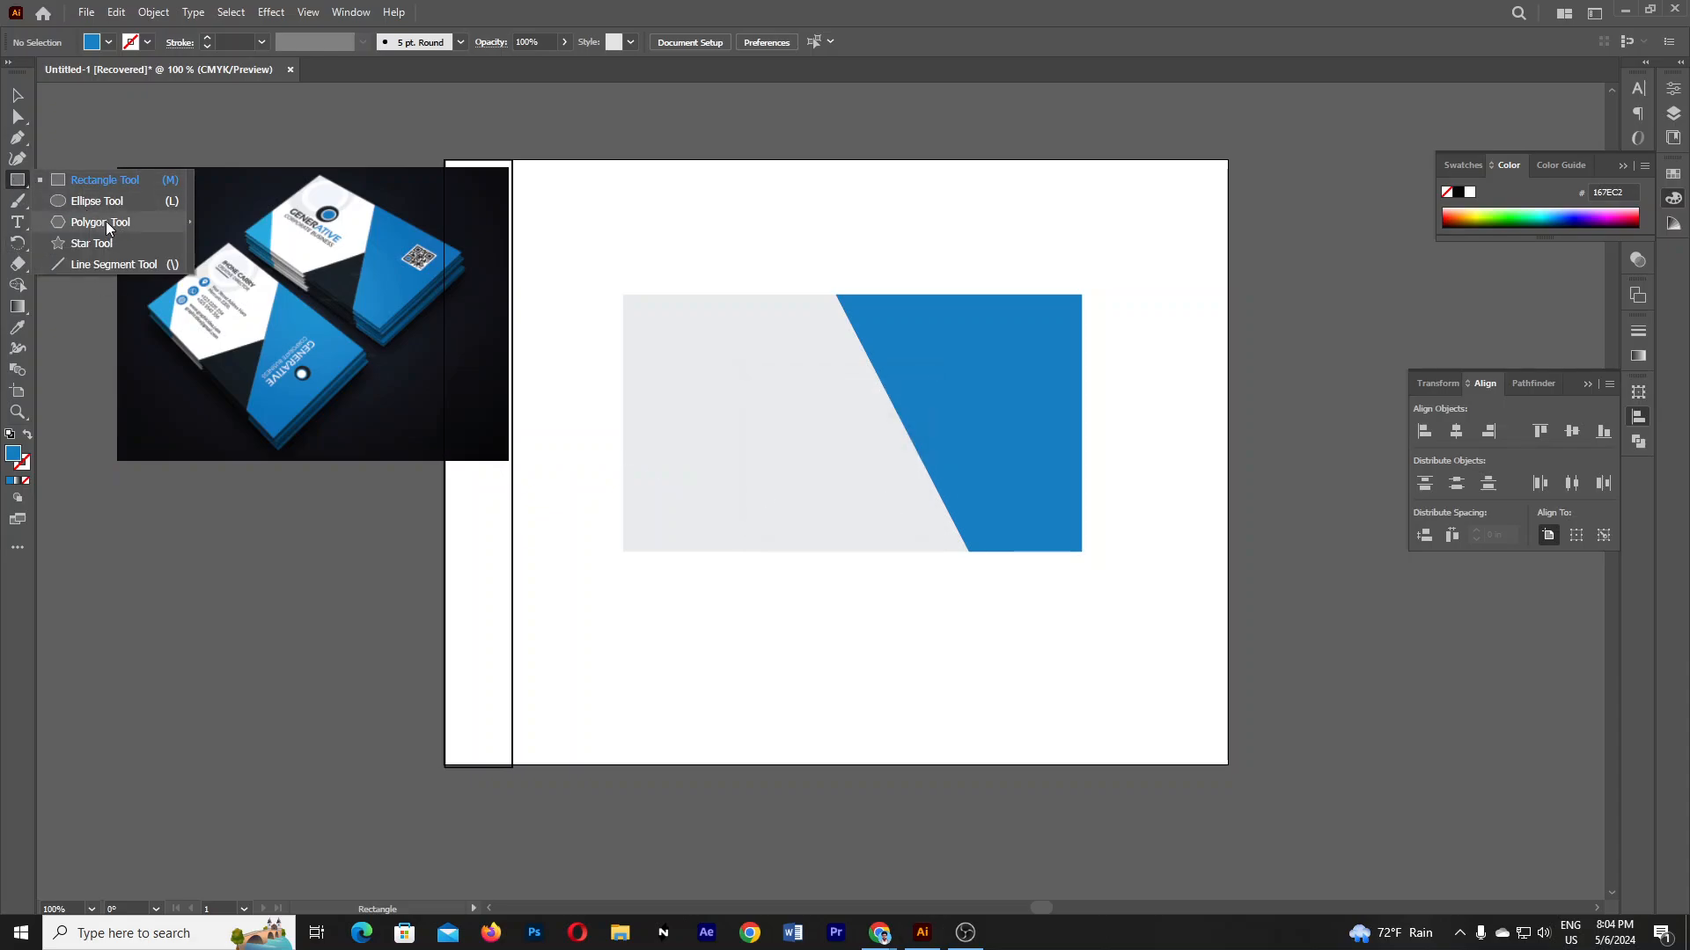
click(108, 224)
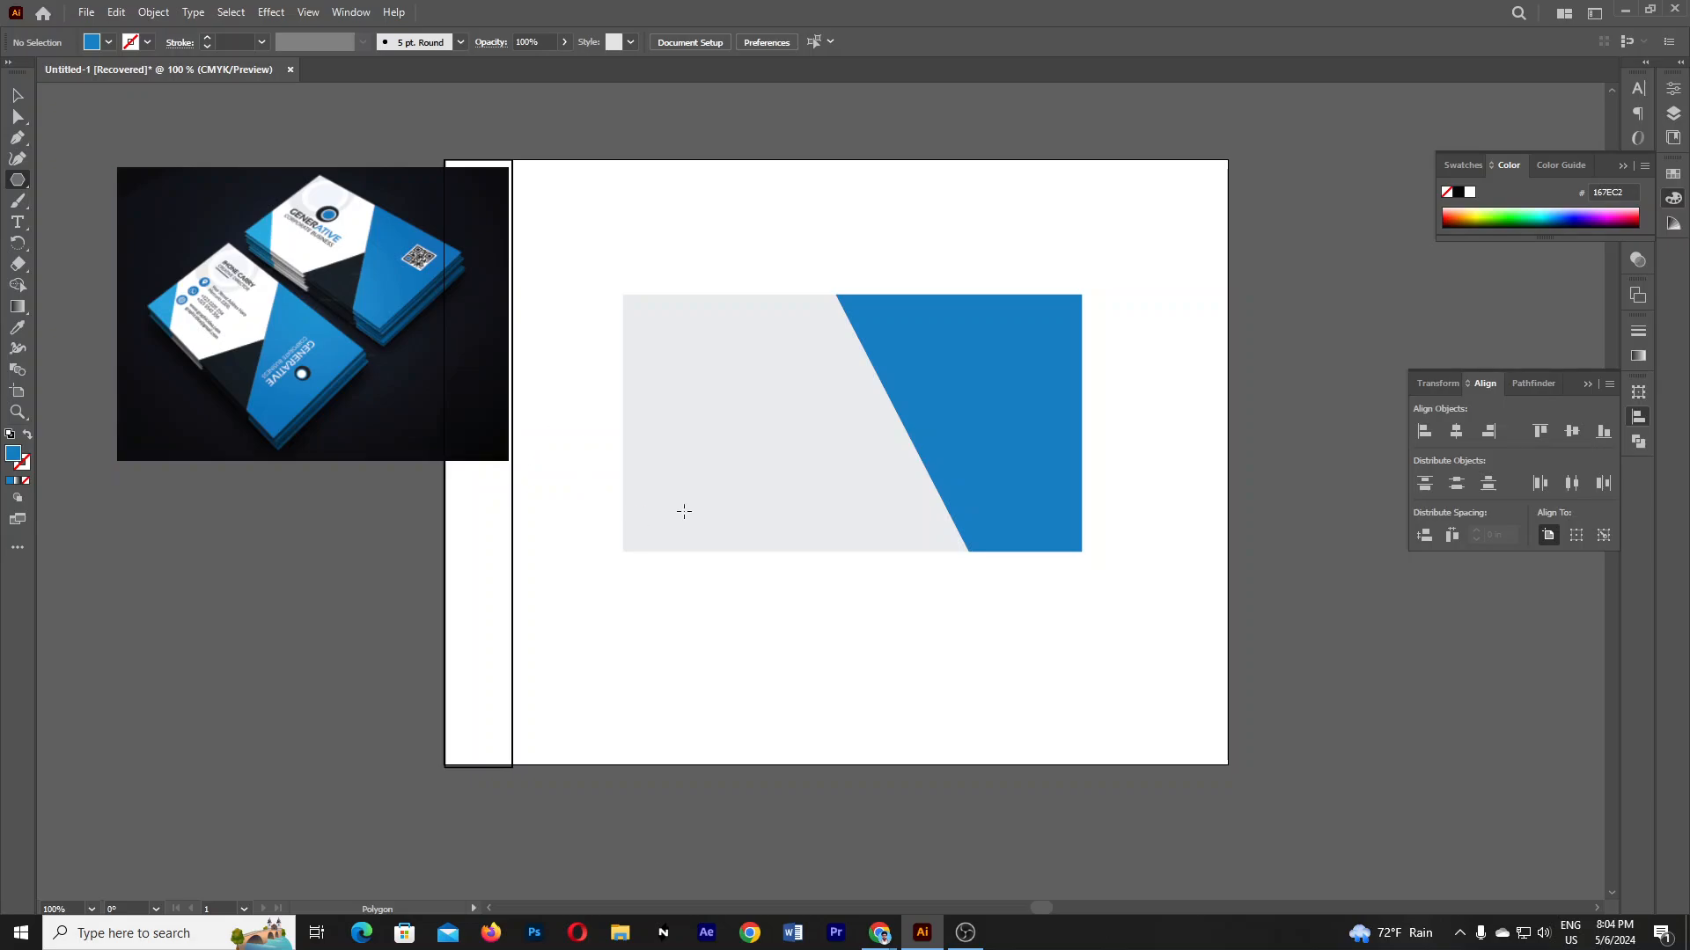
drag(683, 424, 806, 535)
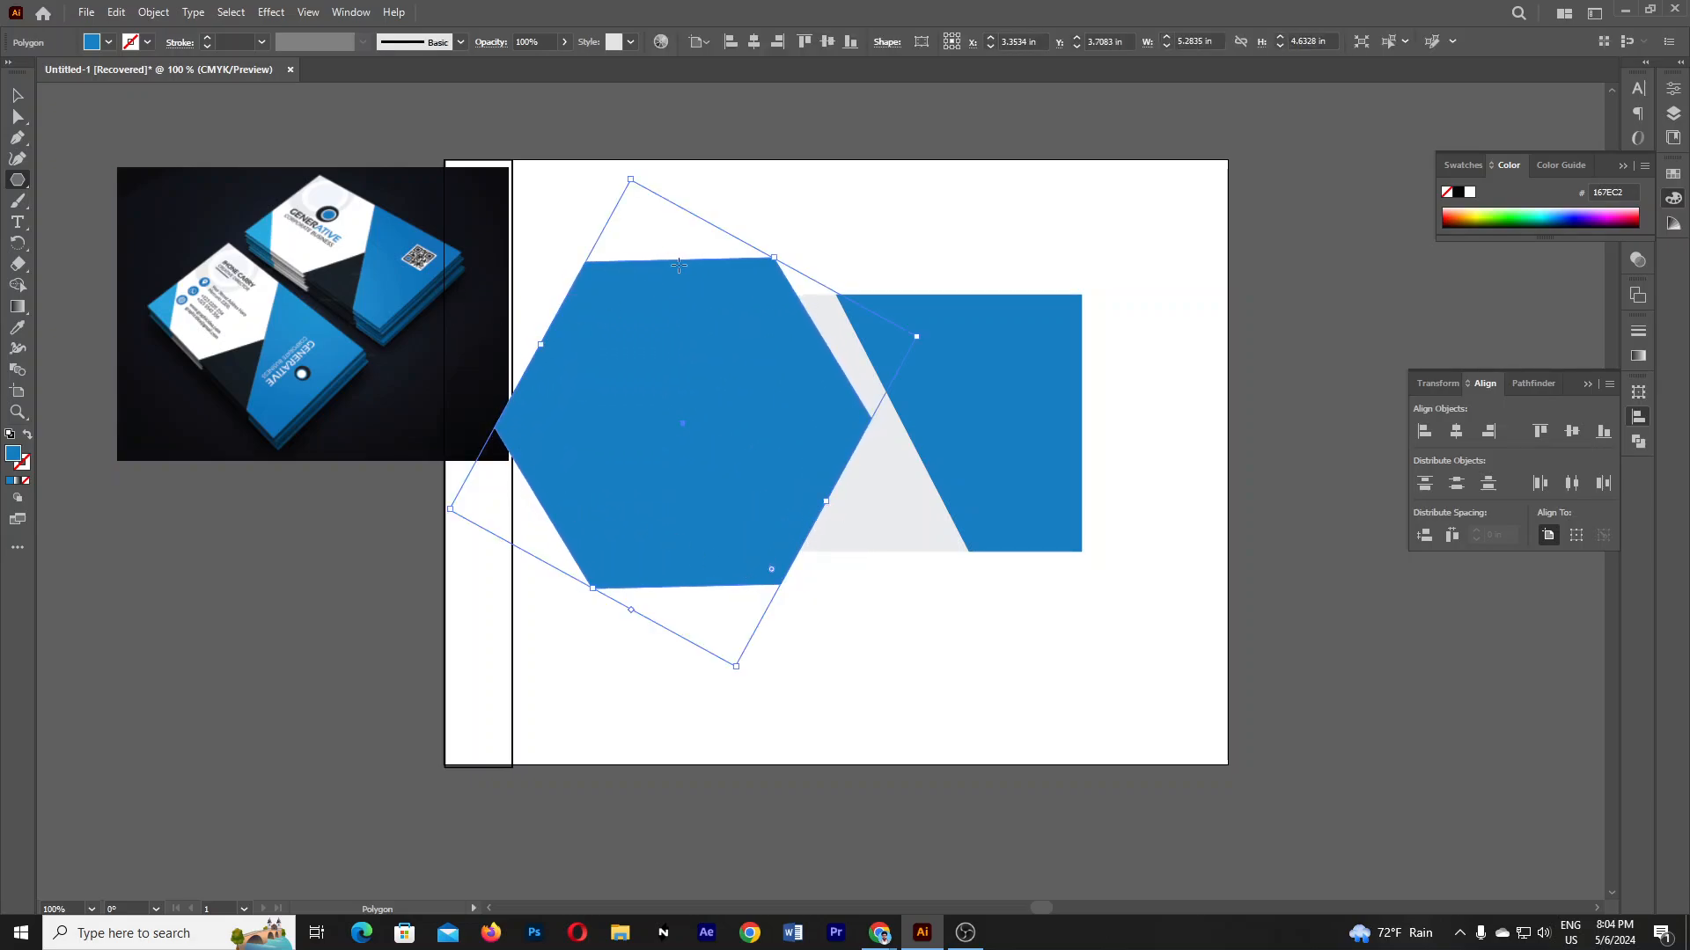
key(Delete)
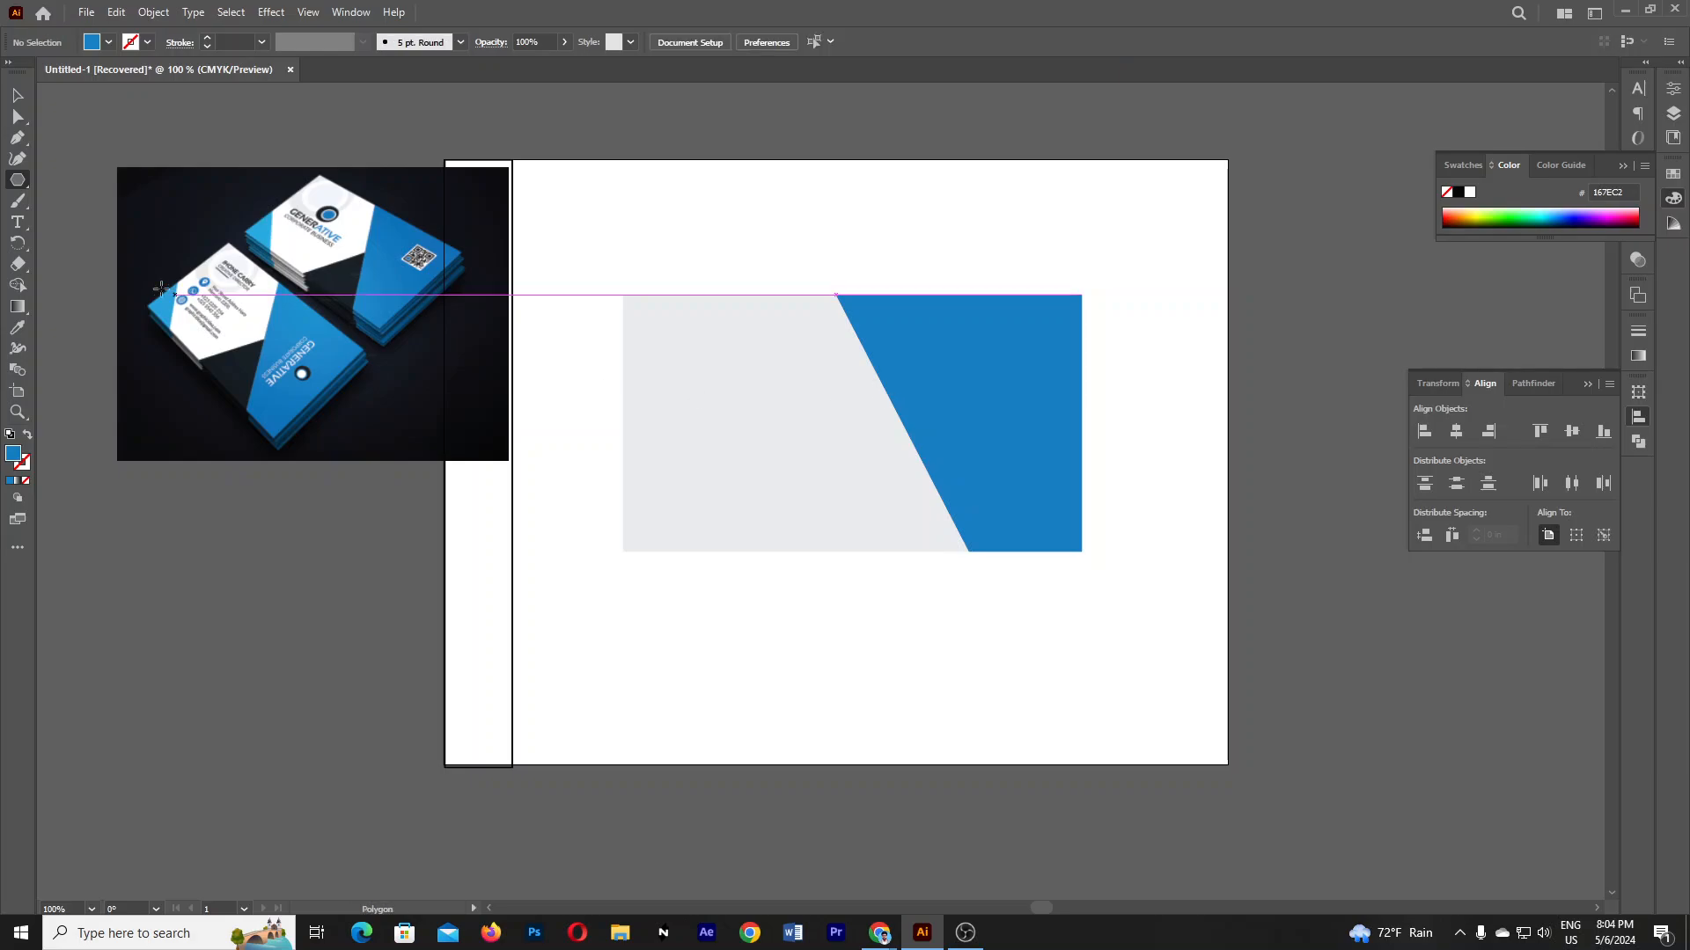
click(16, 182)
click(132, 224)
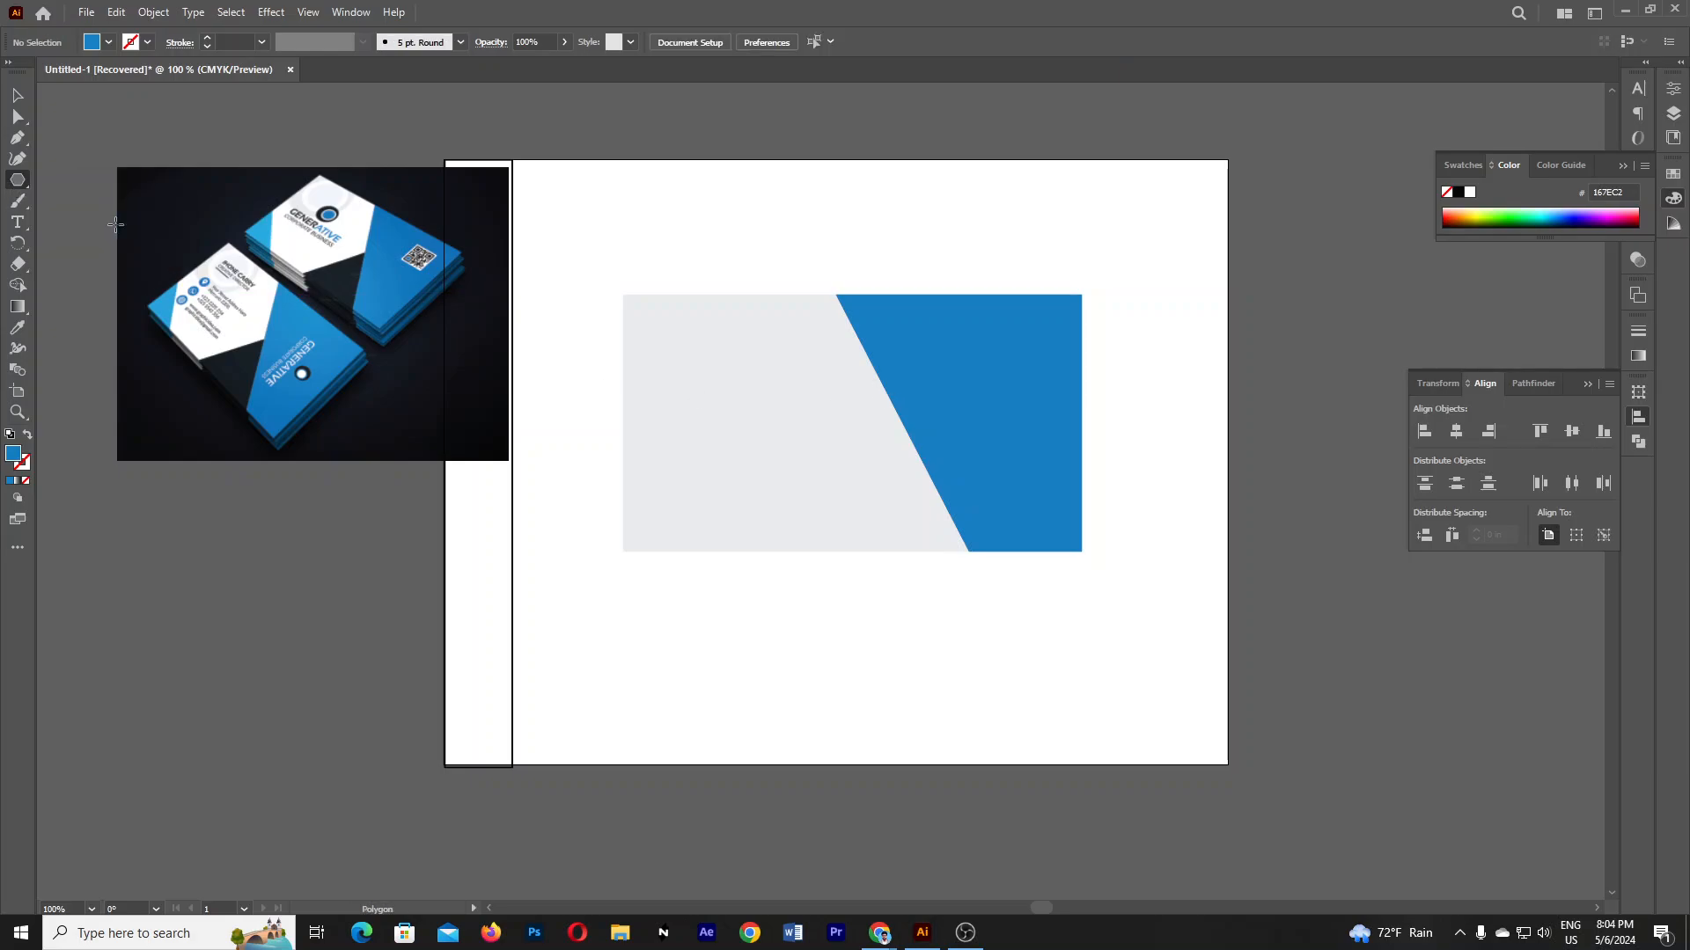
click(781, 323)
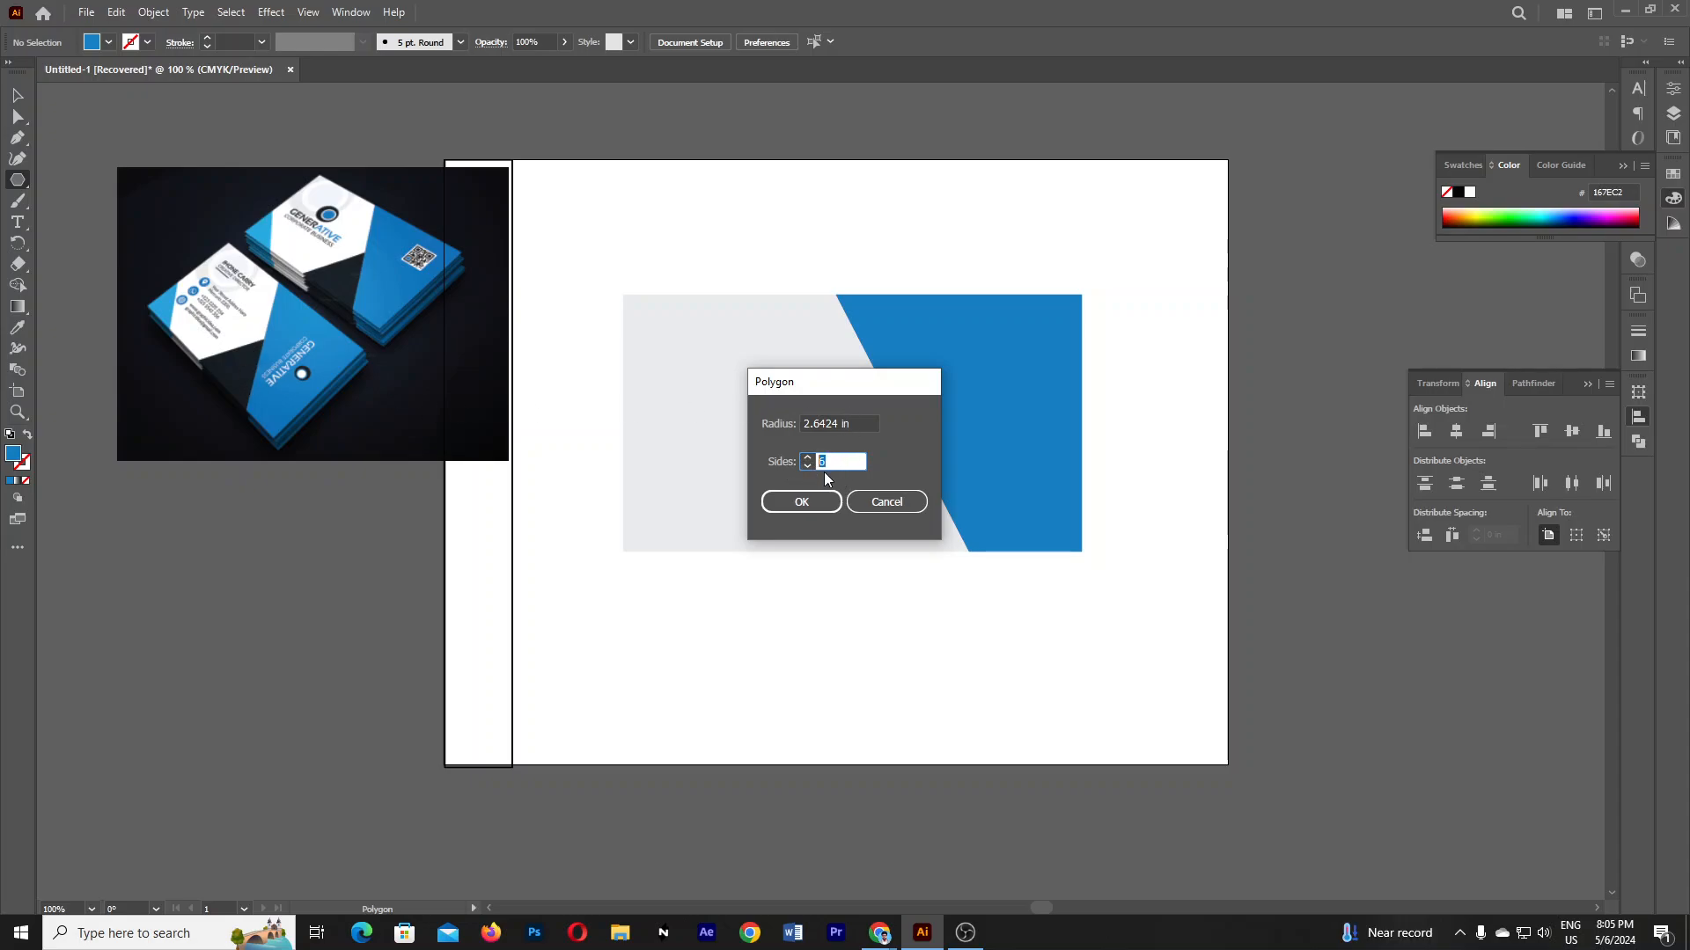
- Move the triangle down-left and fill it with the photo's dark #171F25 colour
click(774, 501)
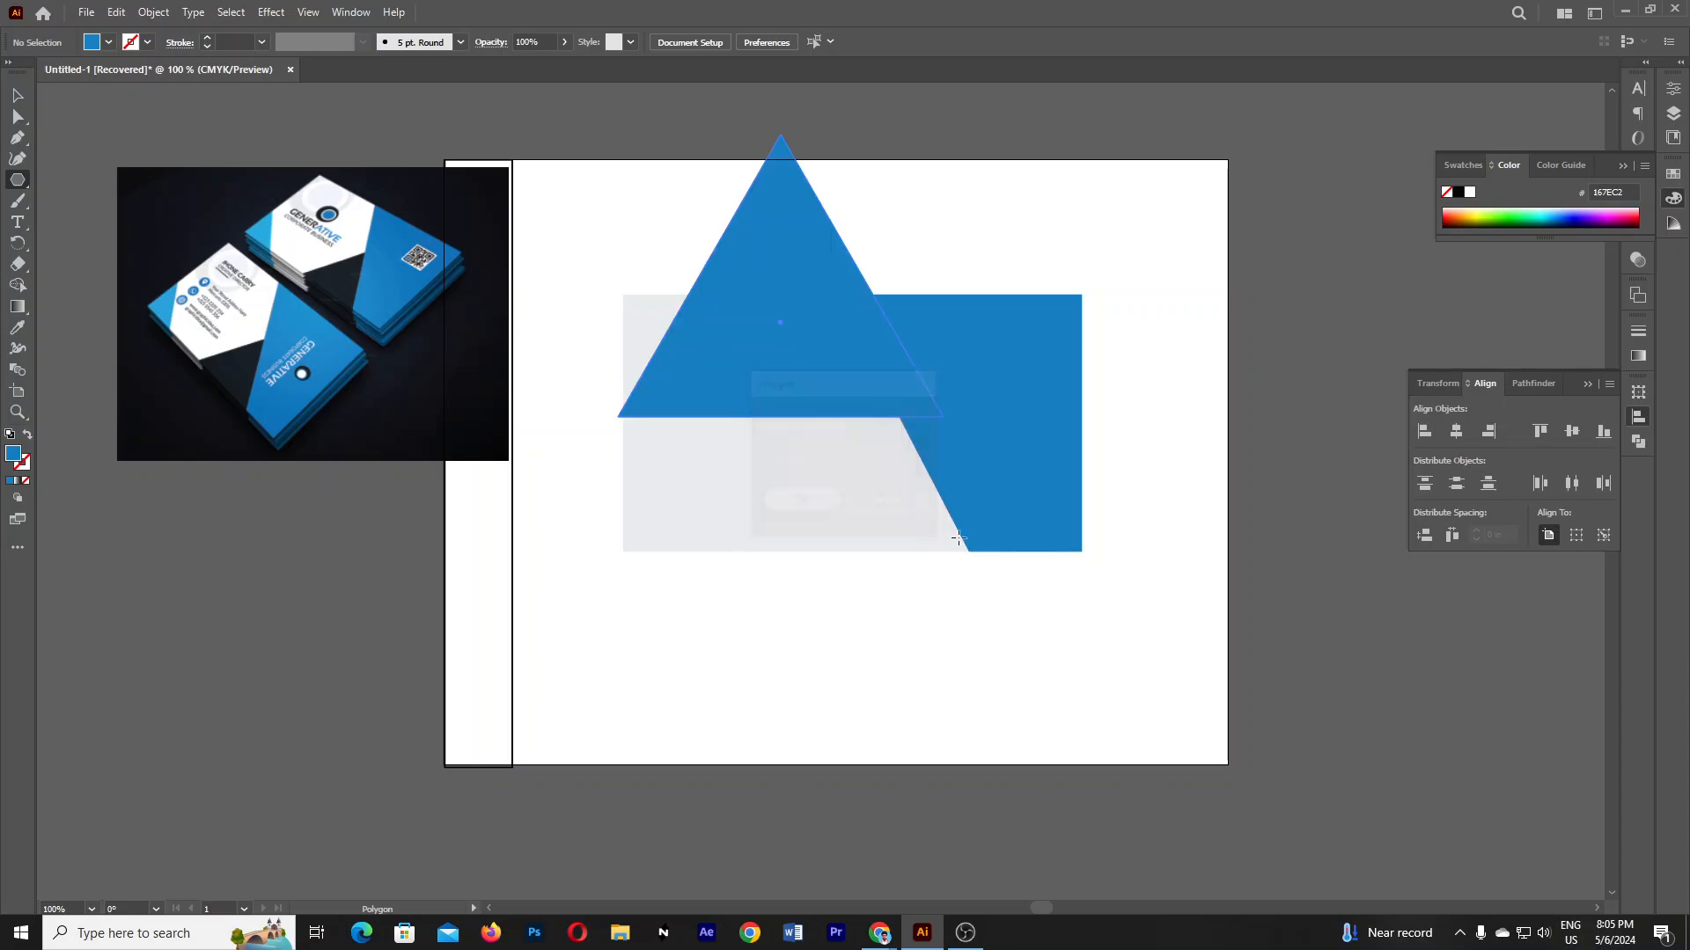
click(16, 95)
drag(796, 339, 732, 585)
key(i)
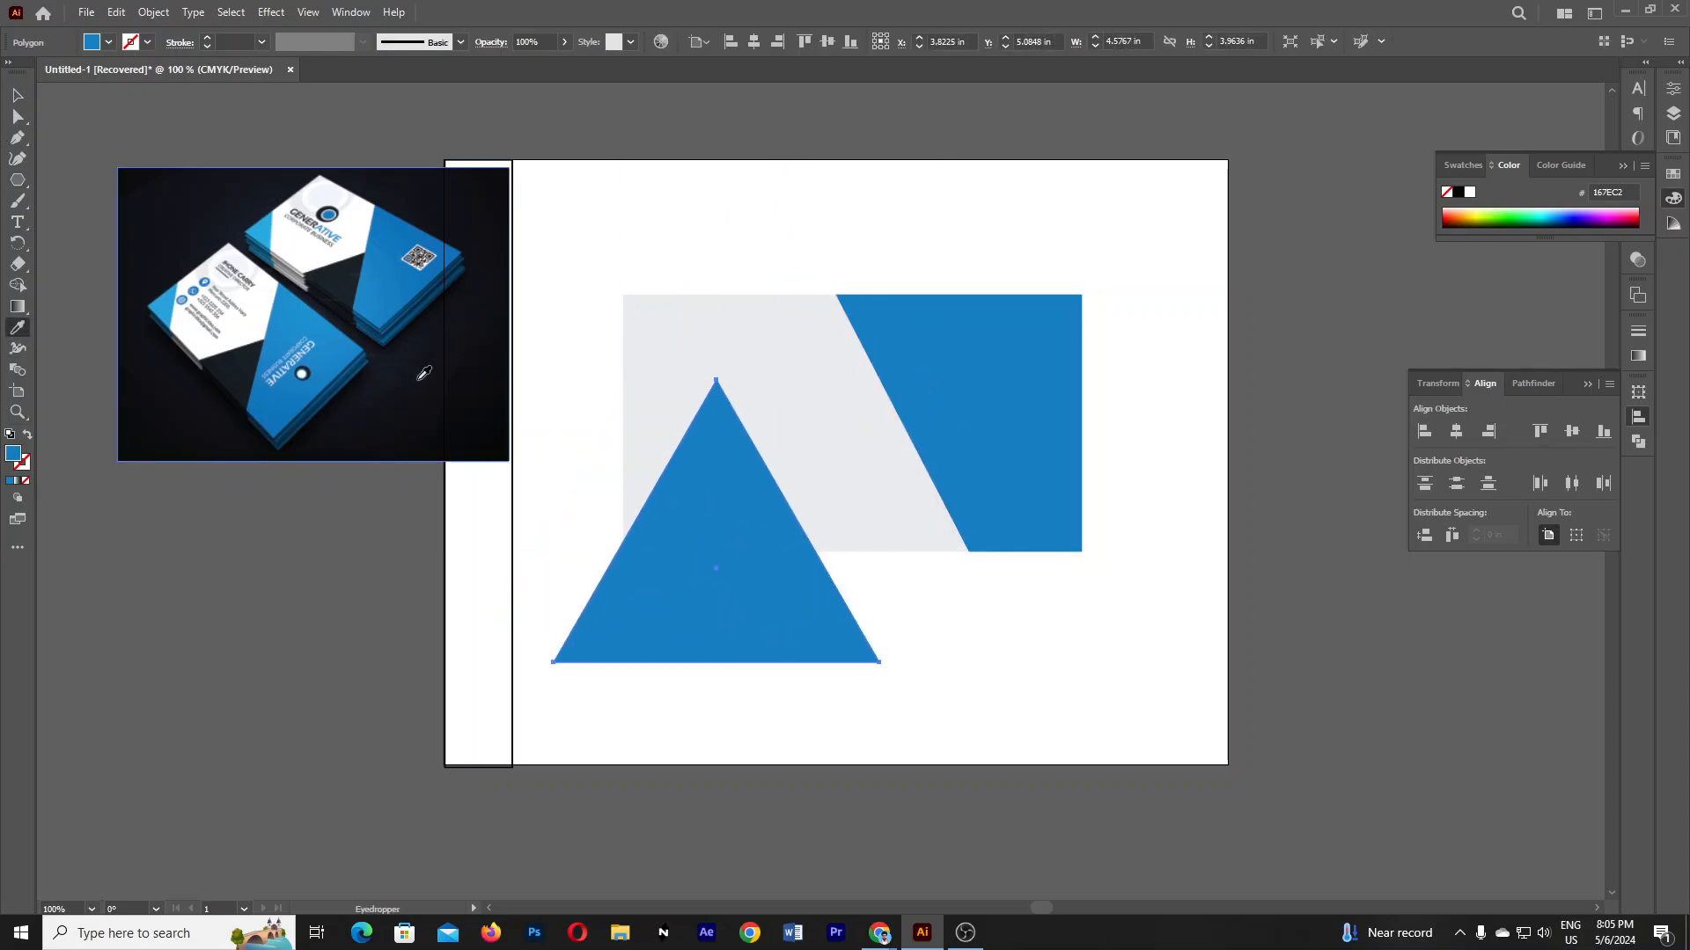
click(242, 359)
- Shrink the triangle to about 1.53 × 1.33 in against the foot of the slanted edge
key(v)
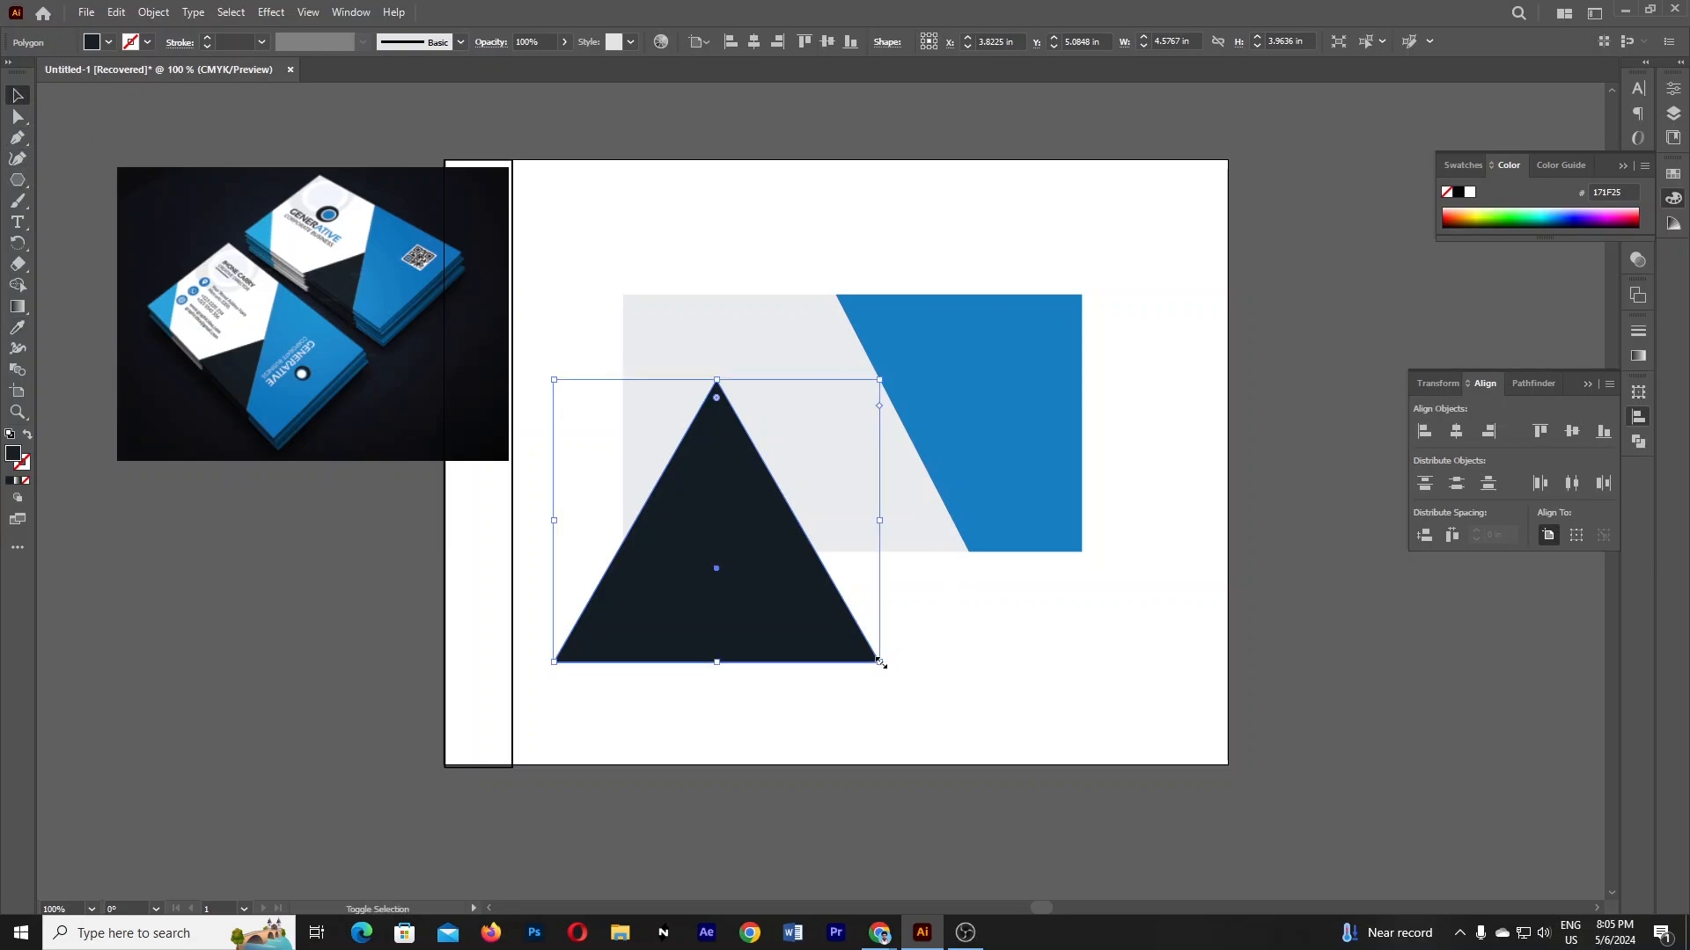
drag(881, 661, 951, 540)
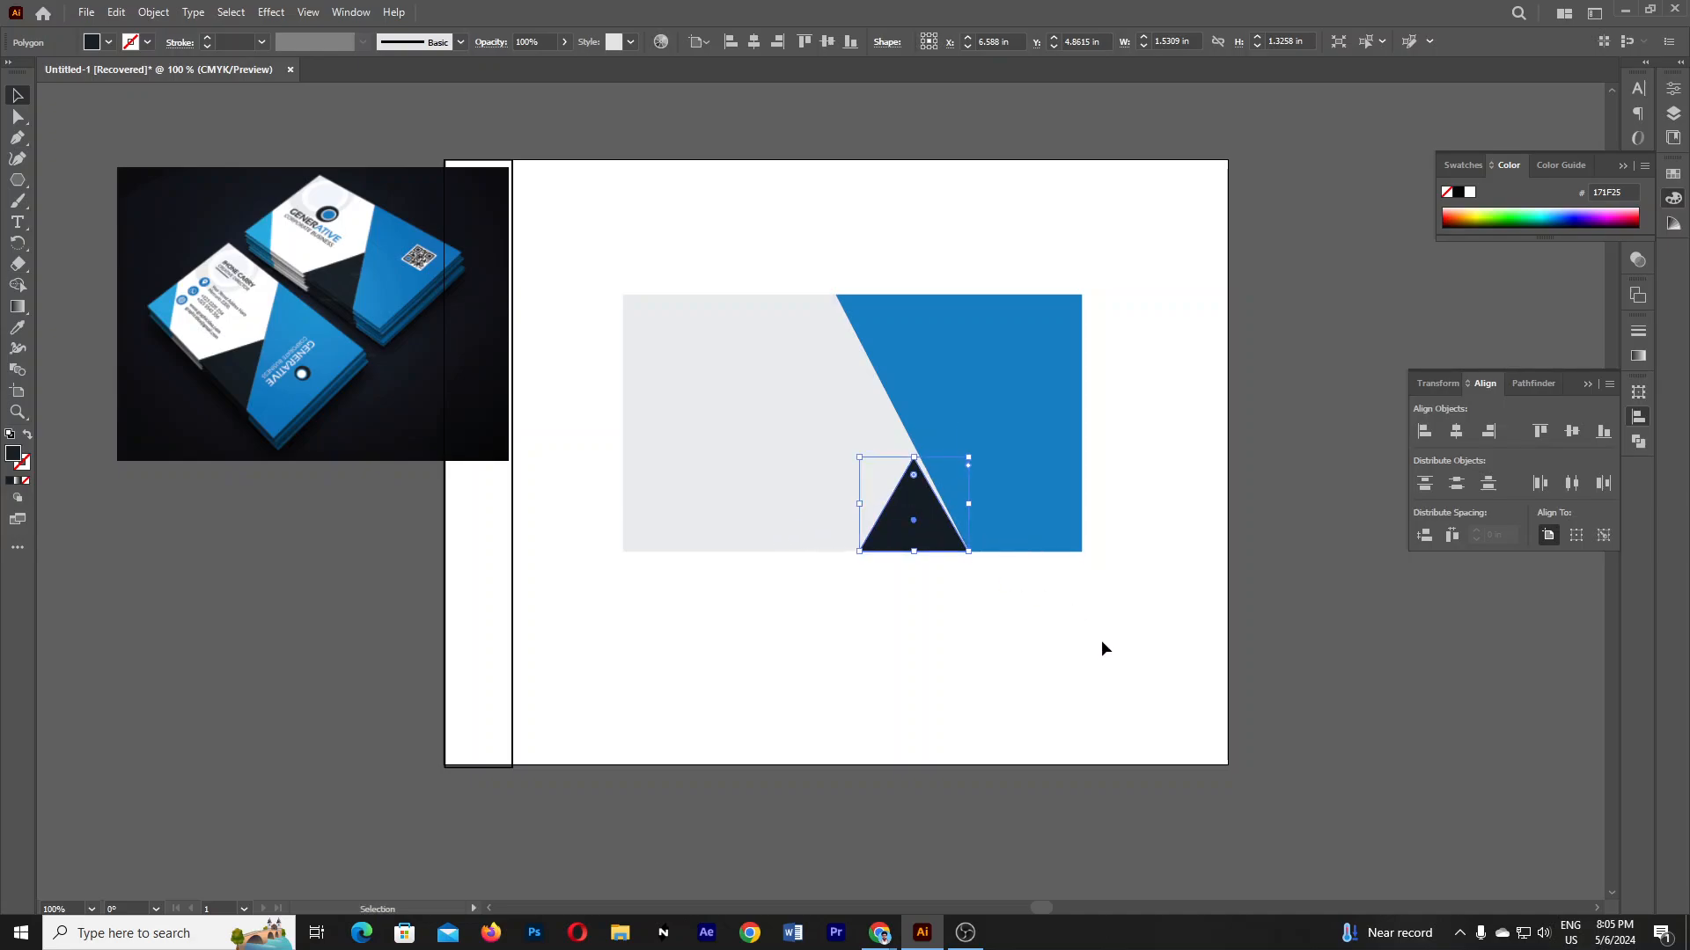
click(1079, 651)
click(943, 546)
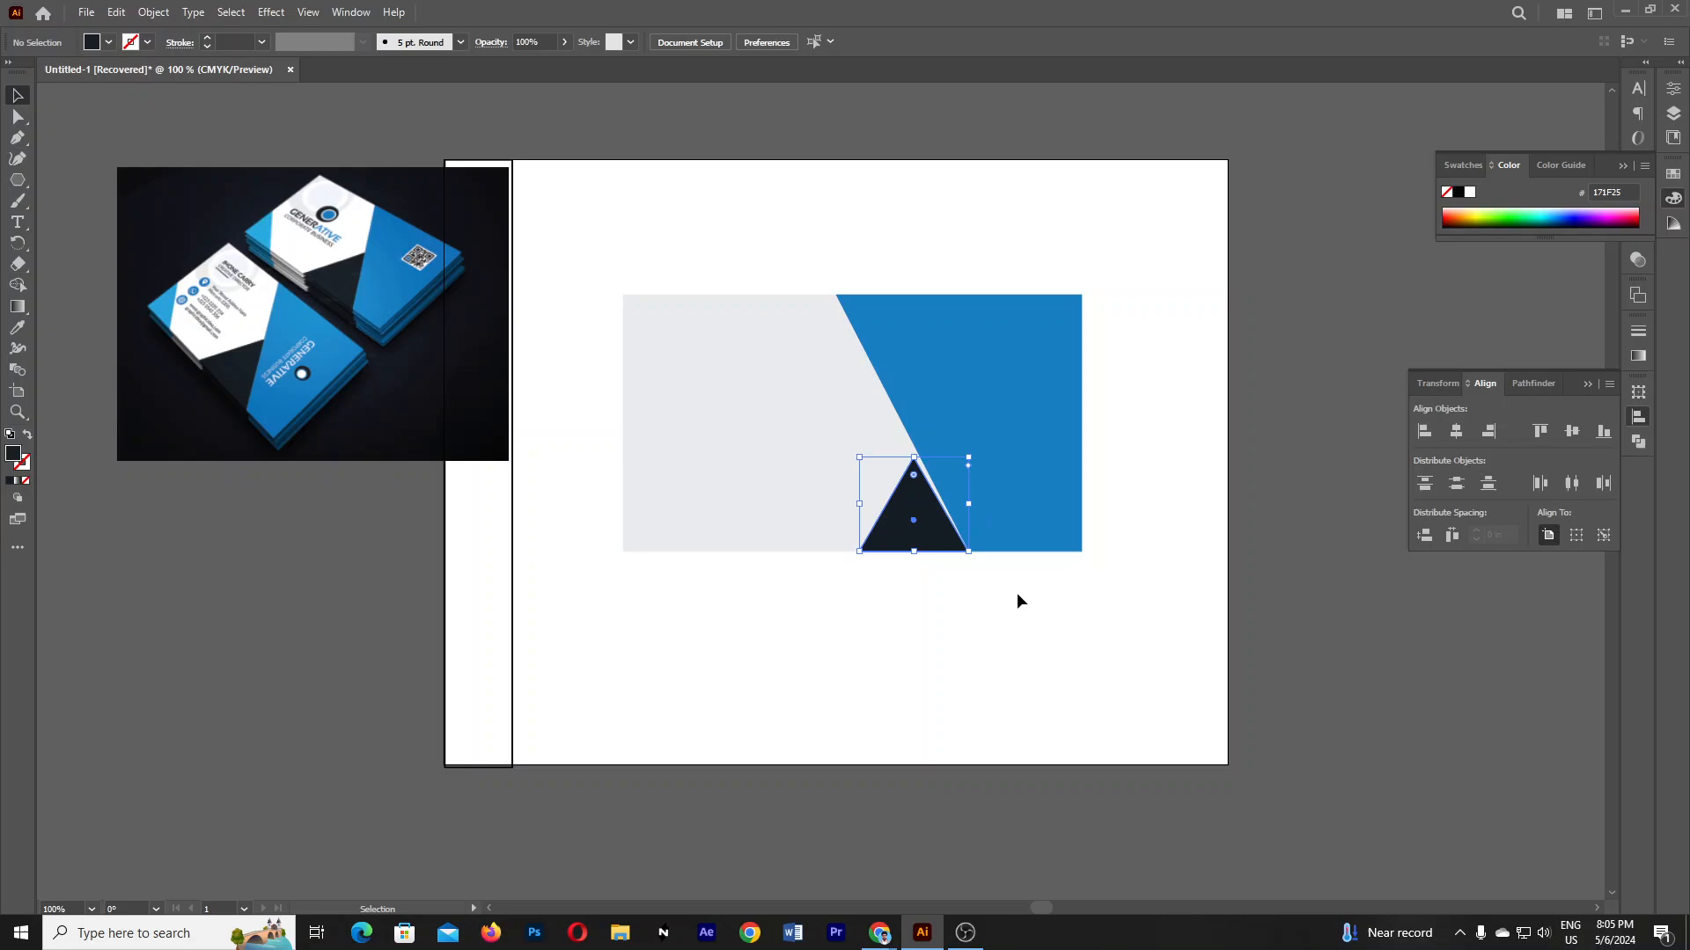
click(1061, 627)
click(946, 548)
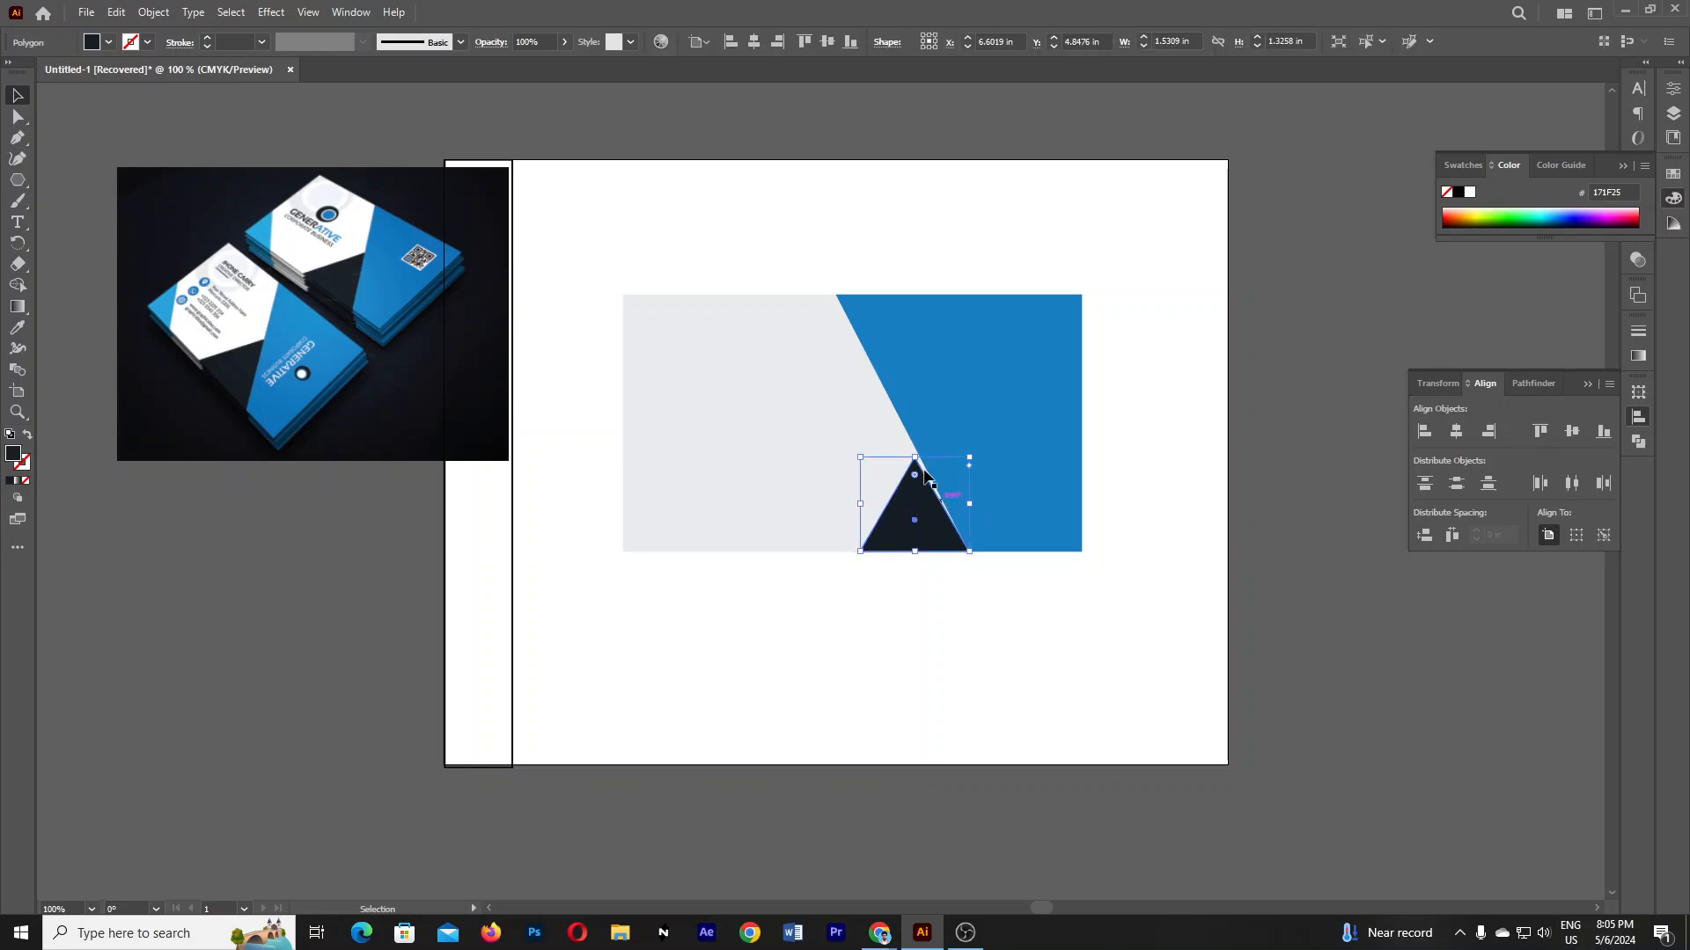
click(948, 560)
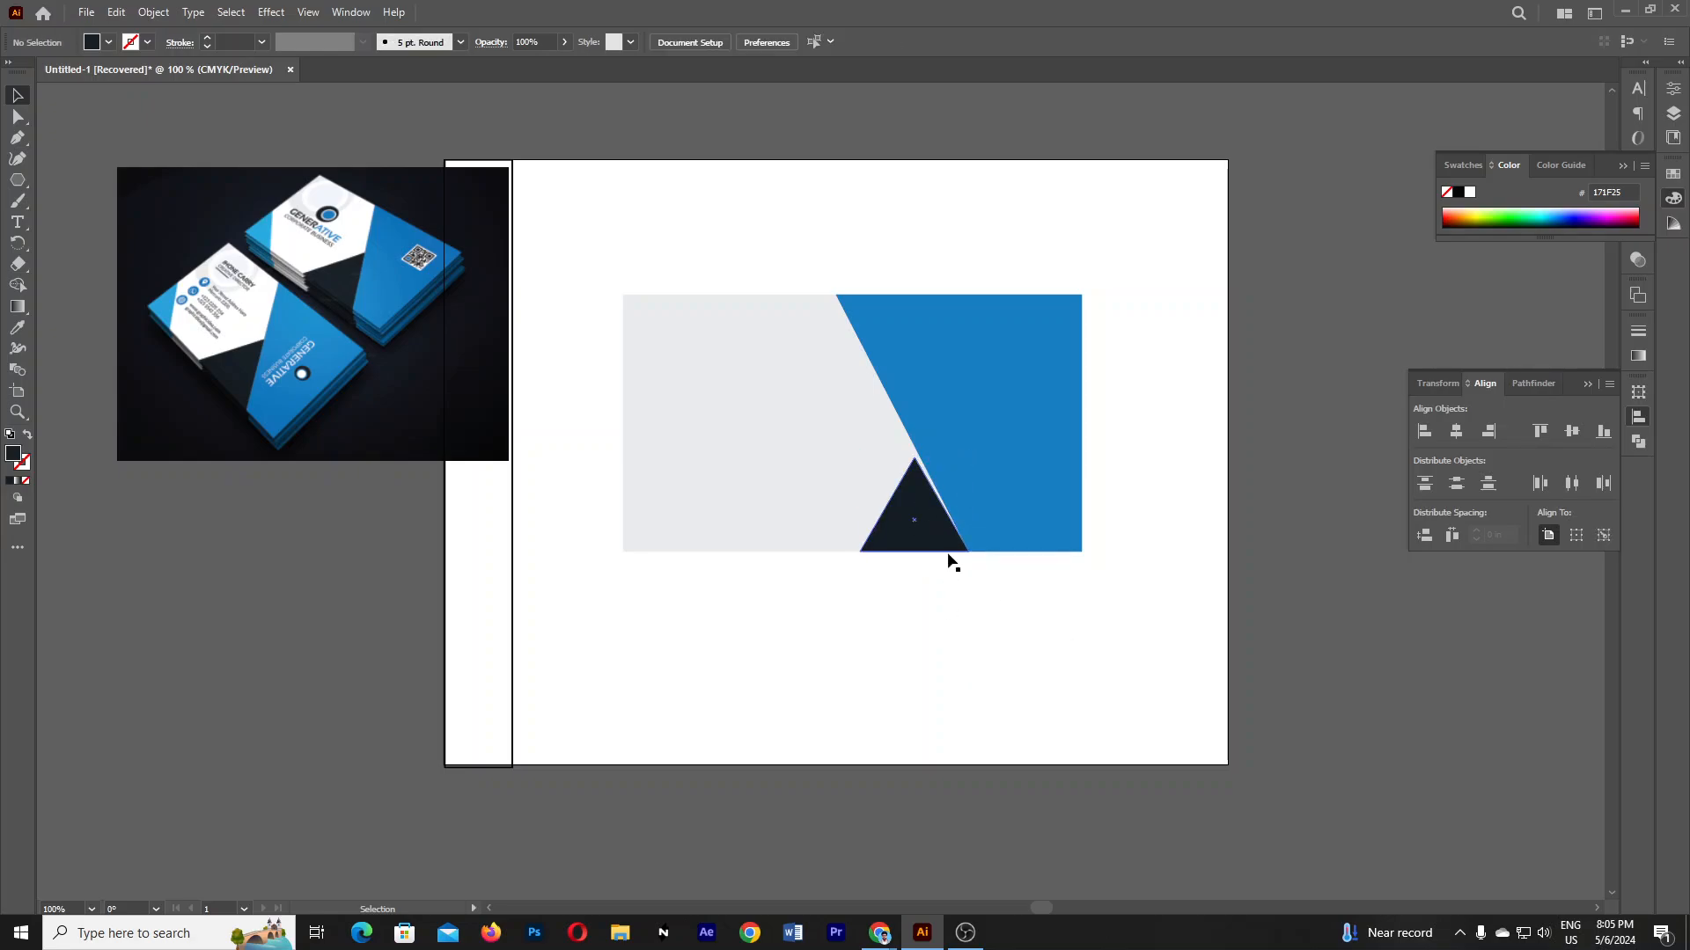
- Zoom in and drag the blue panel's top-left anchor 0.19 in left along the top edge
key(z)
click(936, 463)
key(v)
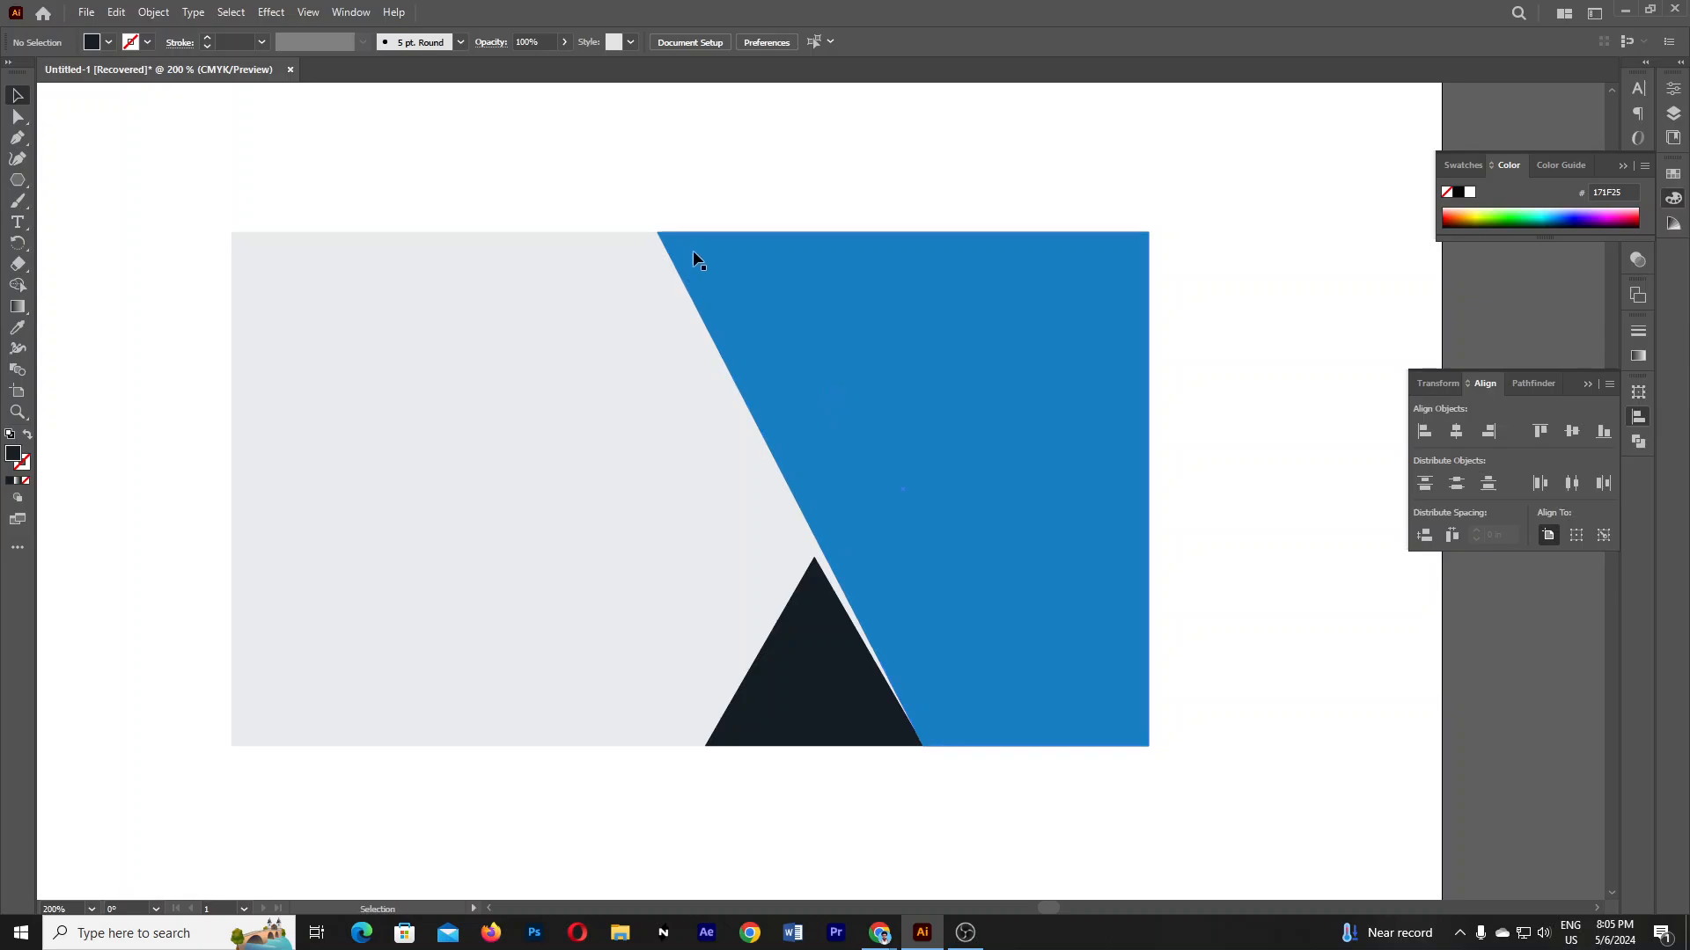
key(a)
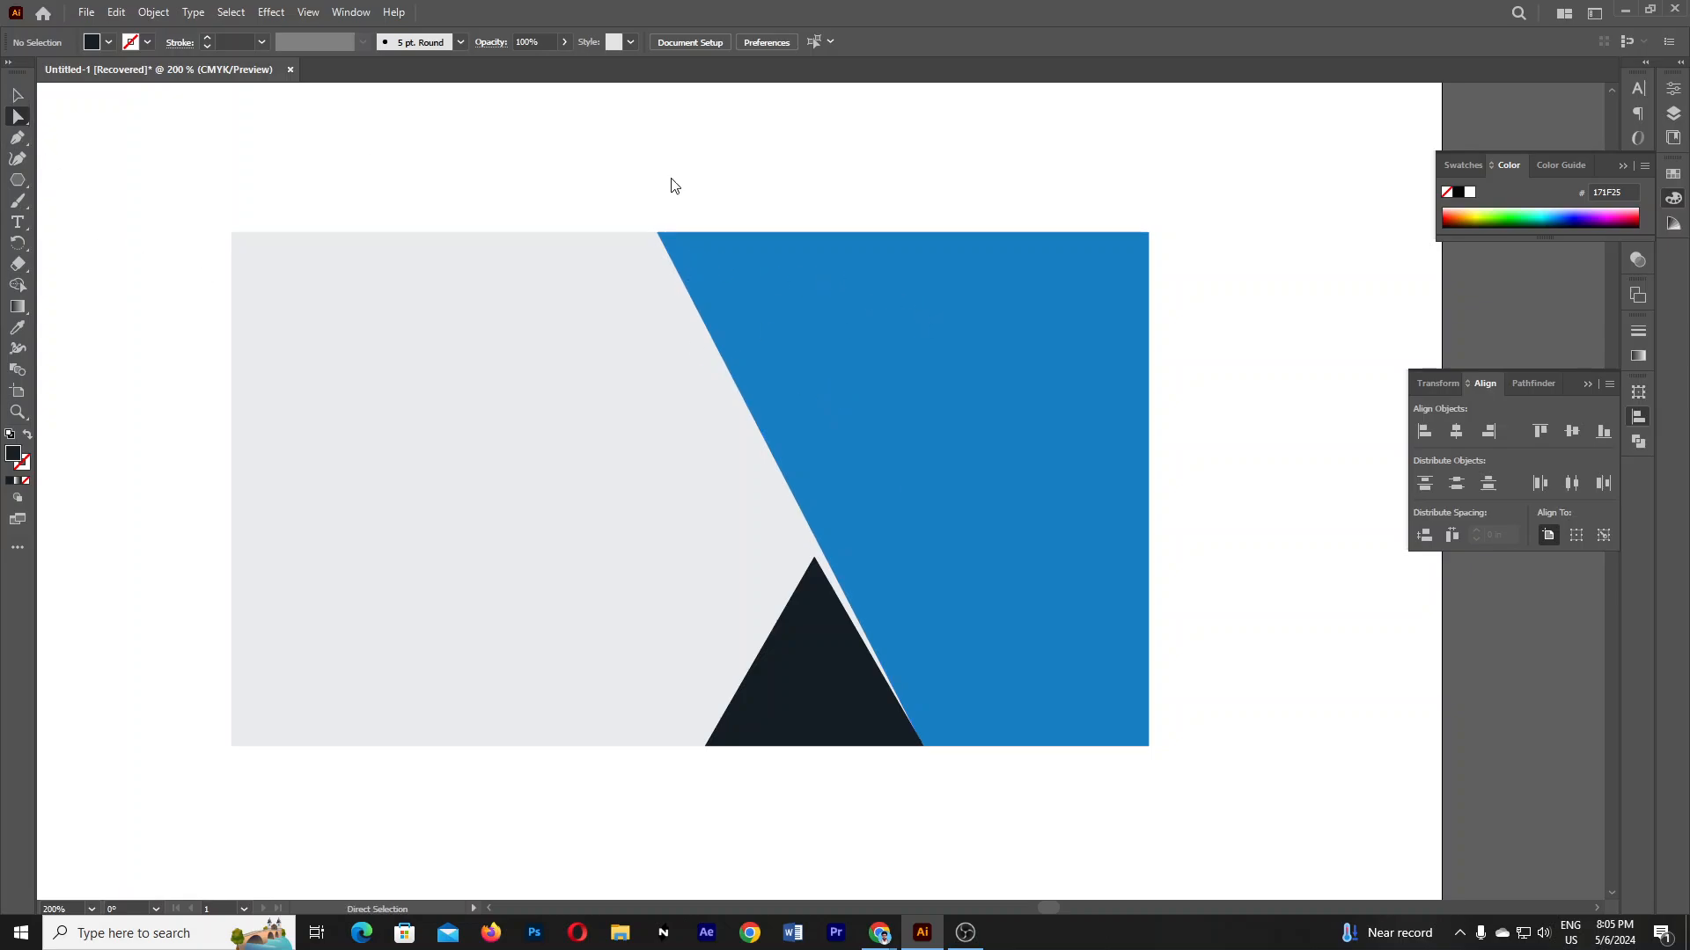
click(658, 234)
click(658, 236)
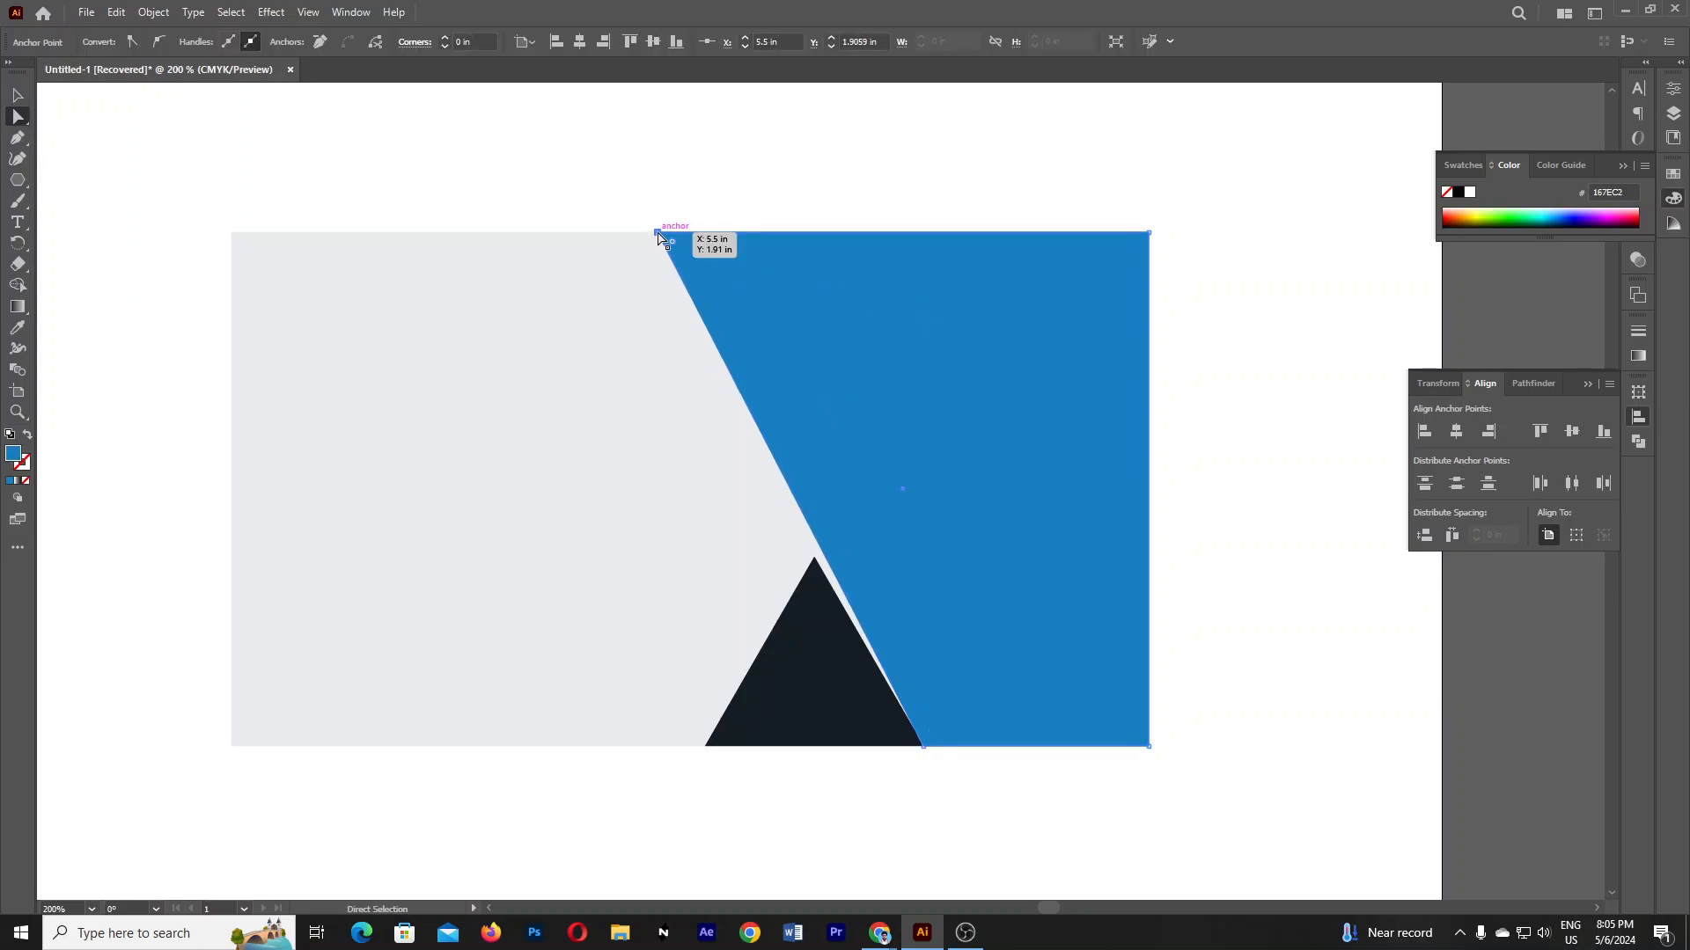
click(657, 236)
drag(658, 236, 630, 234)
- Check the reshaped blue panel, then zoom back out to the card and reference photo
click(1337, 747)
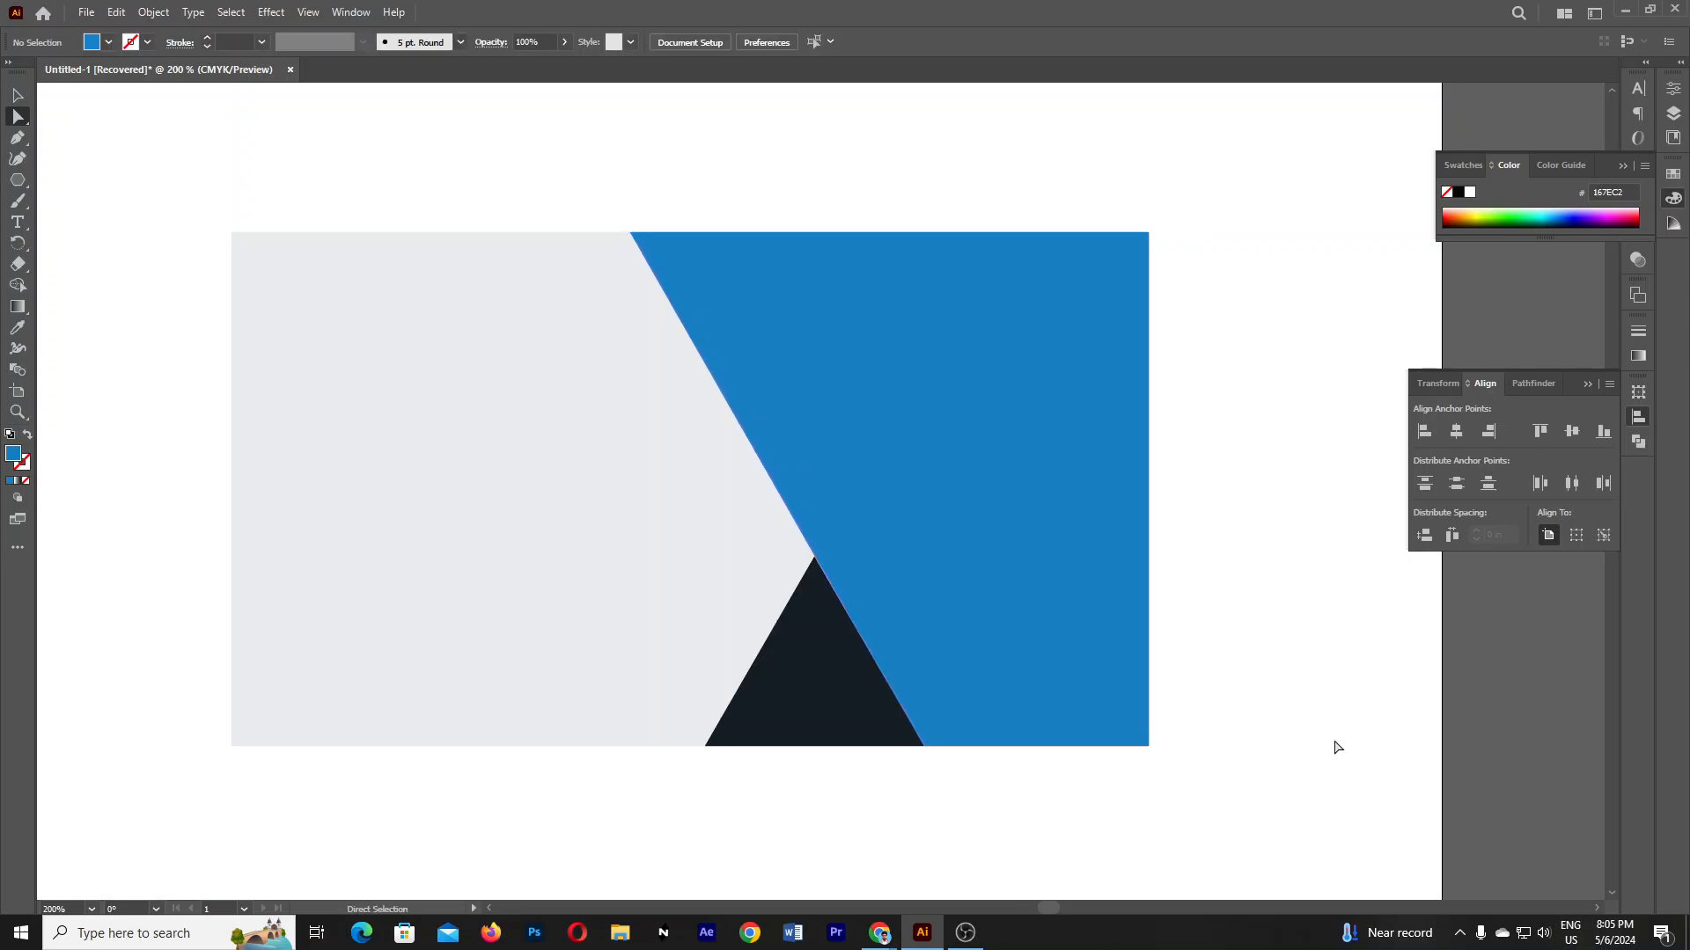
click(631, 246)
click(1166, 490)
ctrl+alt+click(924, 441)
ctrl+alt+click(924, 440)
ctrl+alt+click(924, 441)
drag(771, 606, 857, 465)
click(810, 499)
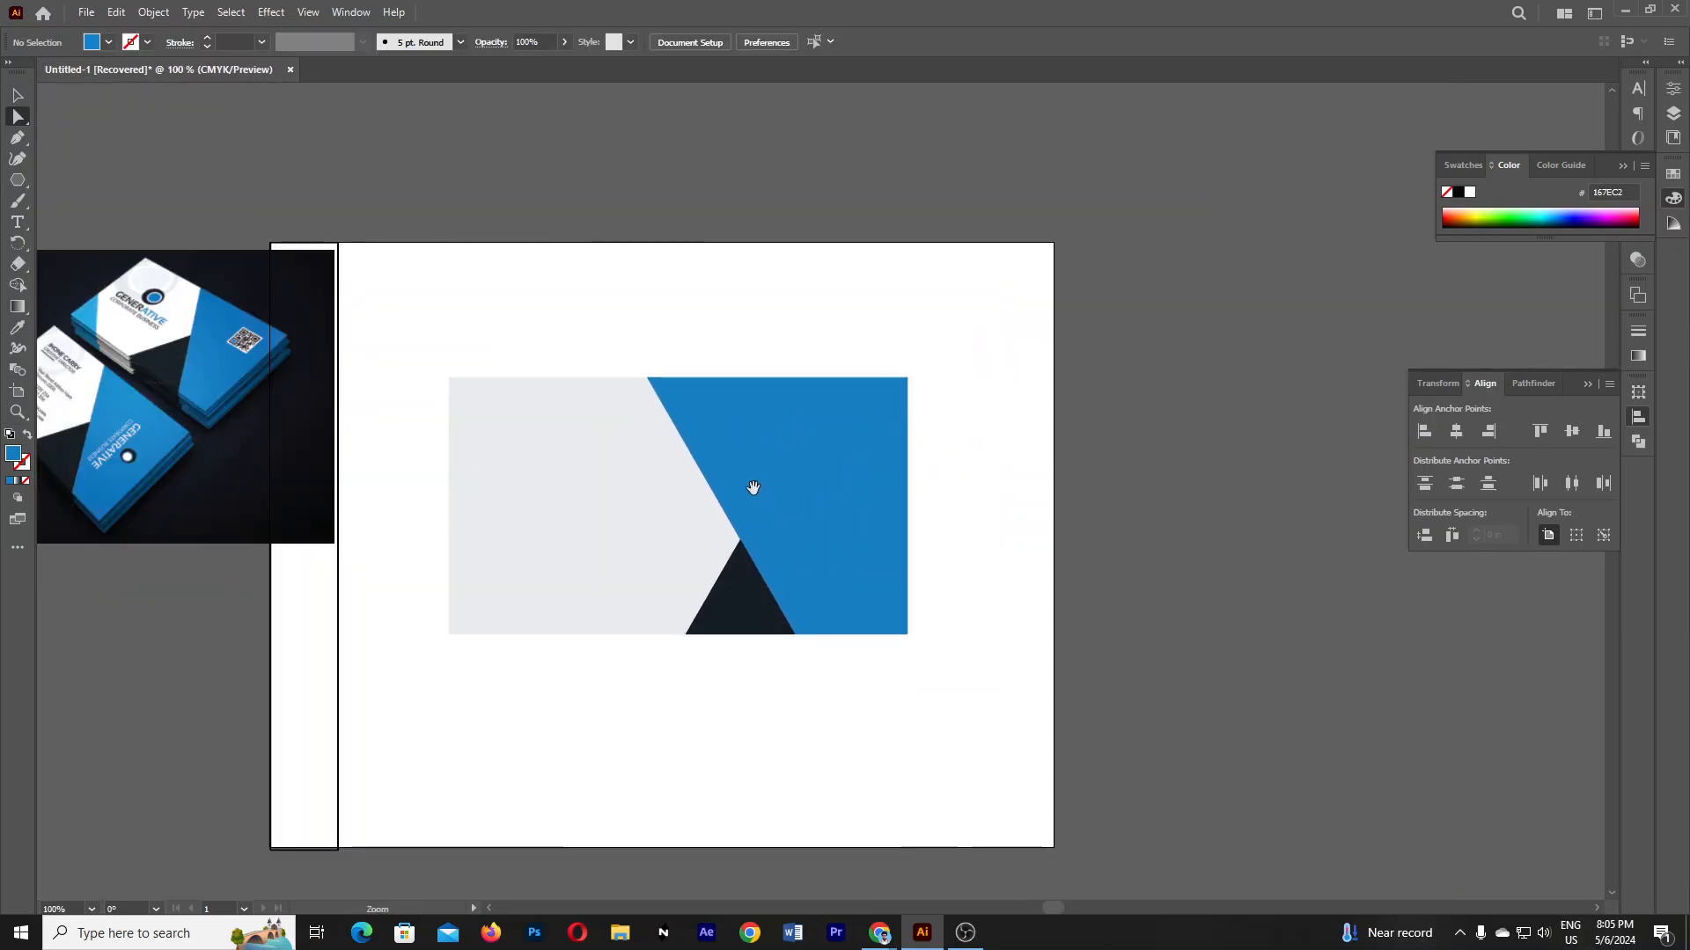
click(18, 180)
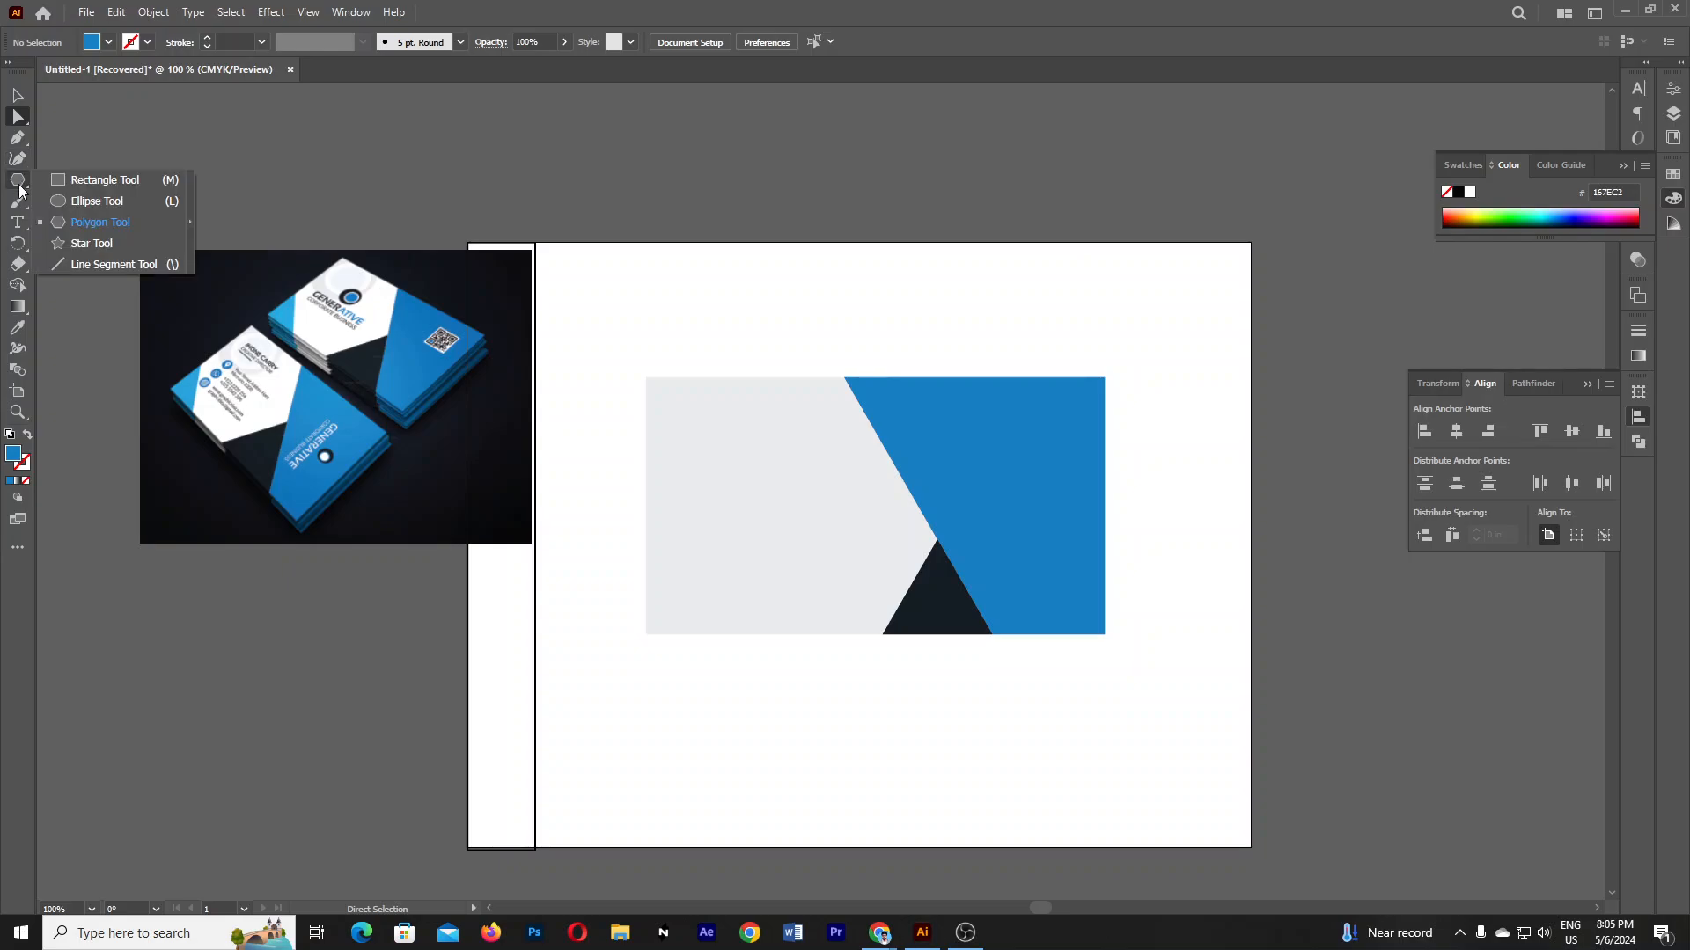
click(91, 182)
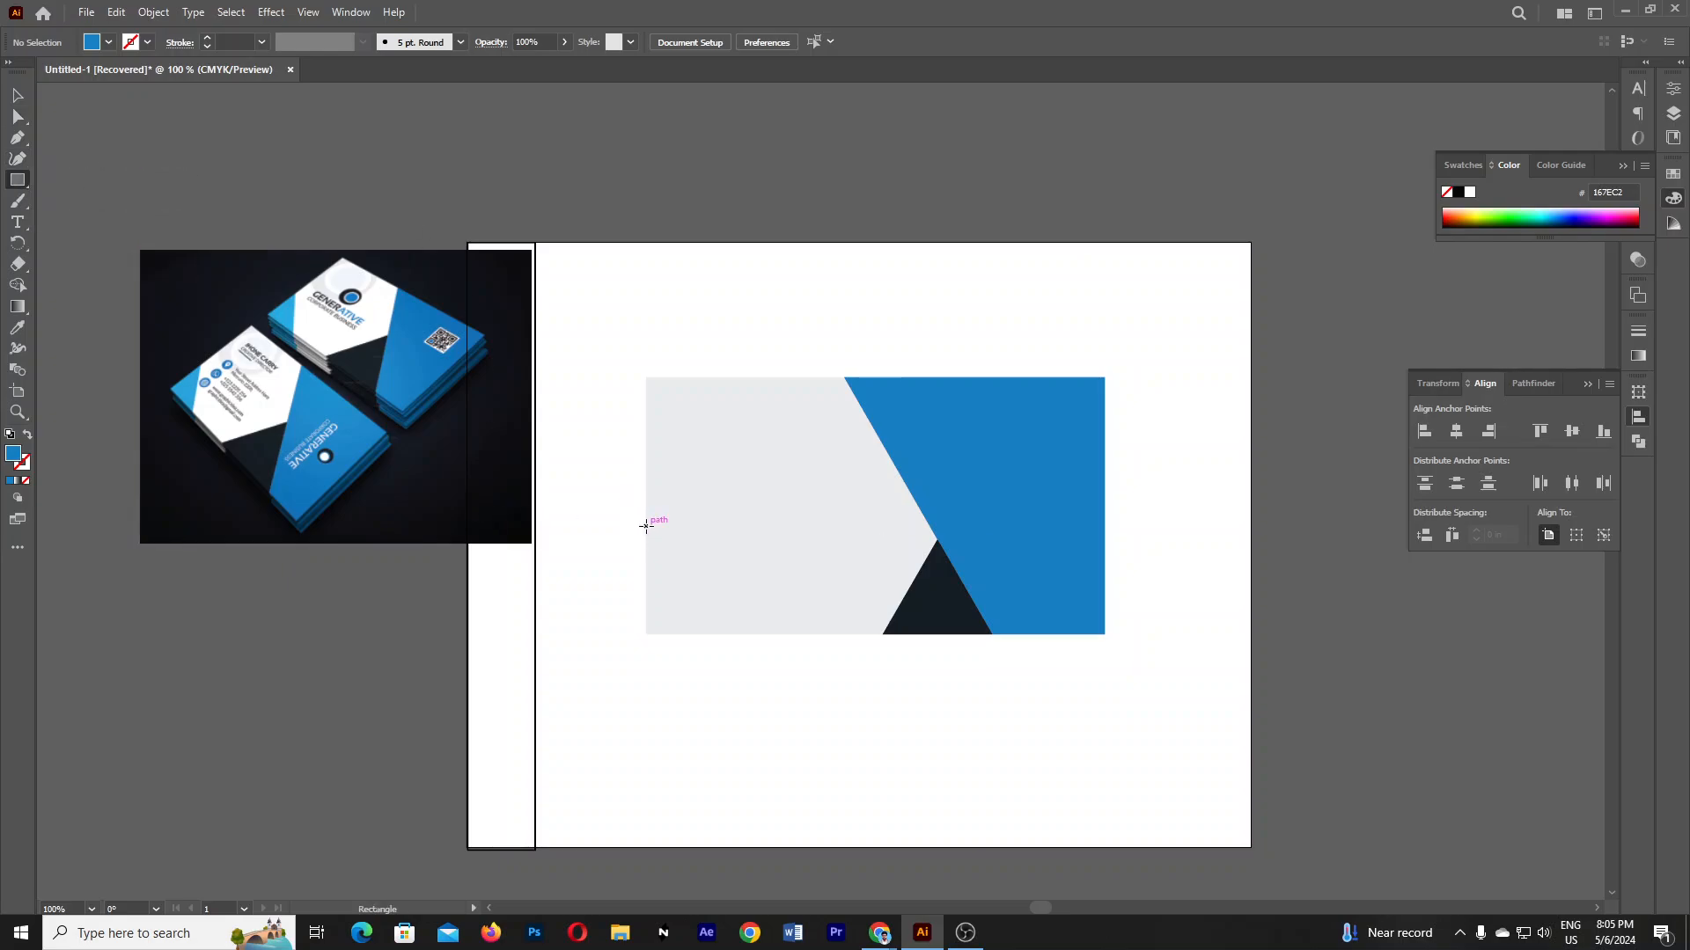
drag(646, 526, 722, 634)
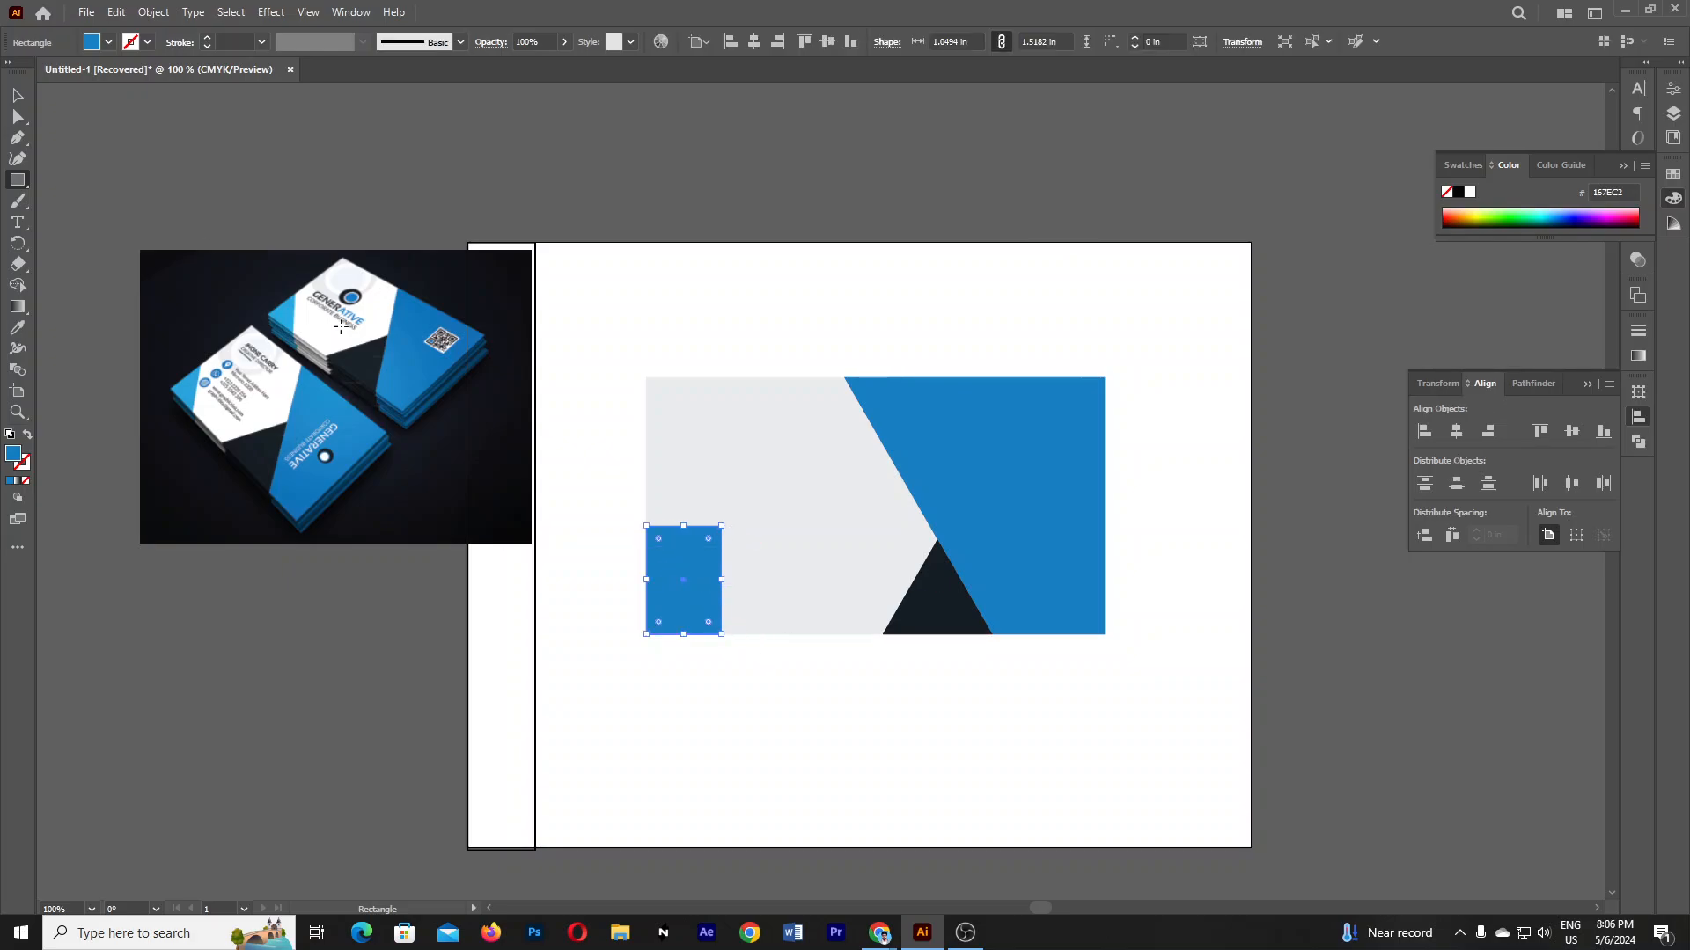
click(124, 124)
drag(18, 118, 61, 115)
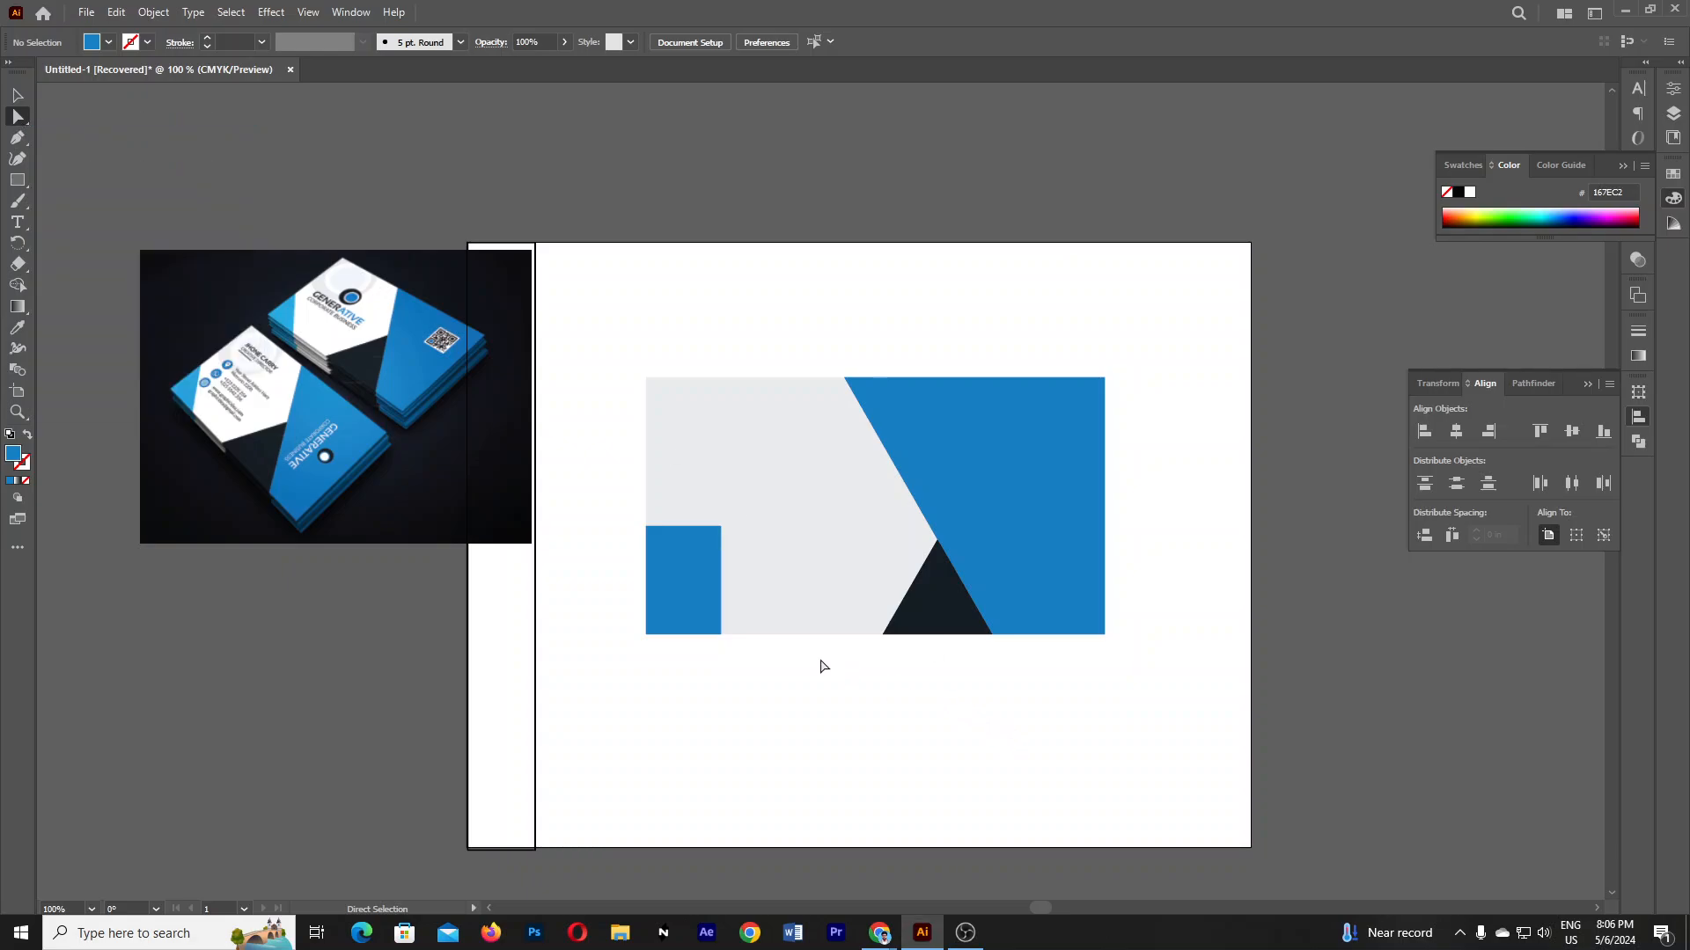
click(20, 97)
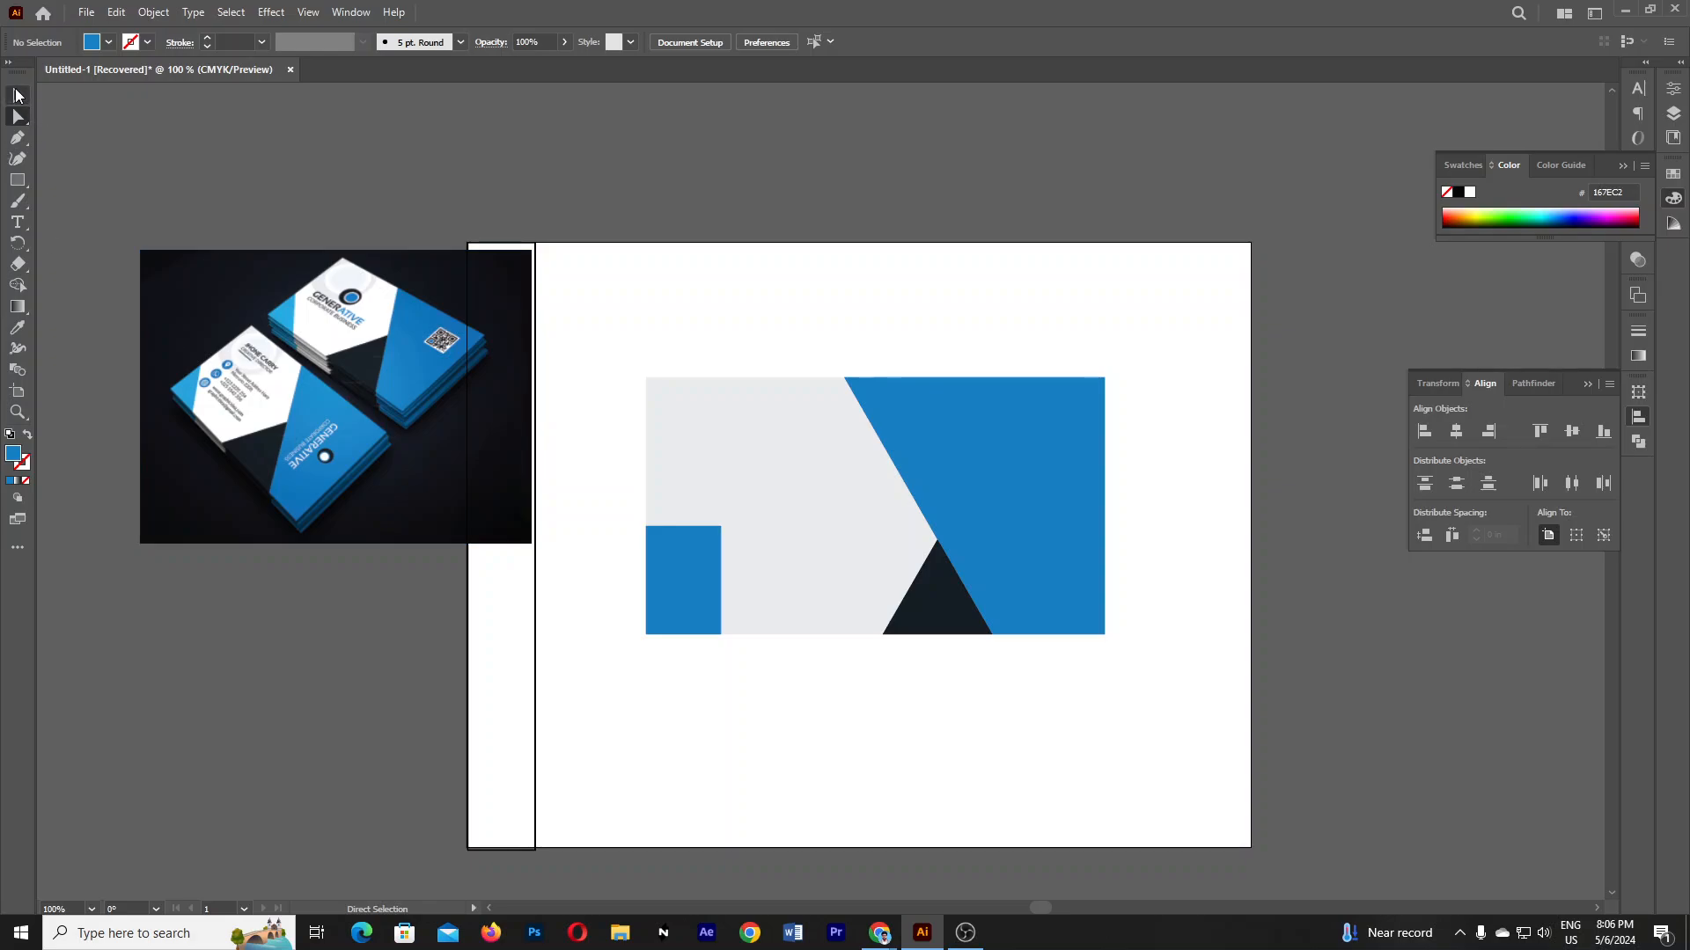
click(695, 605)
key(Delete)
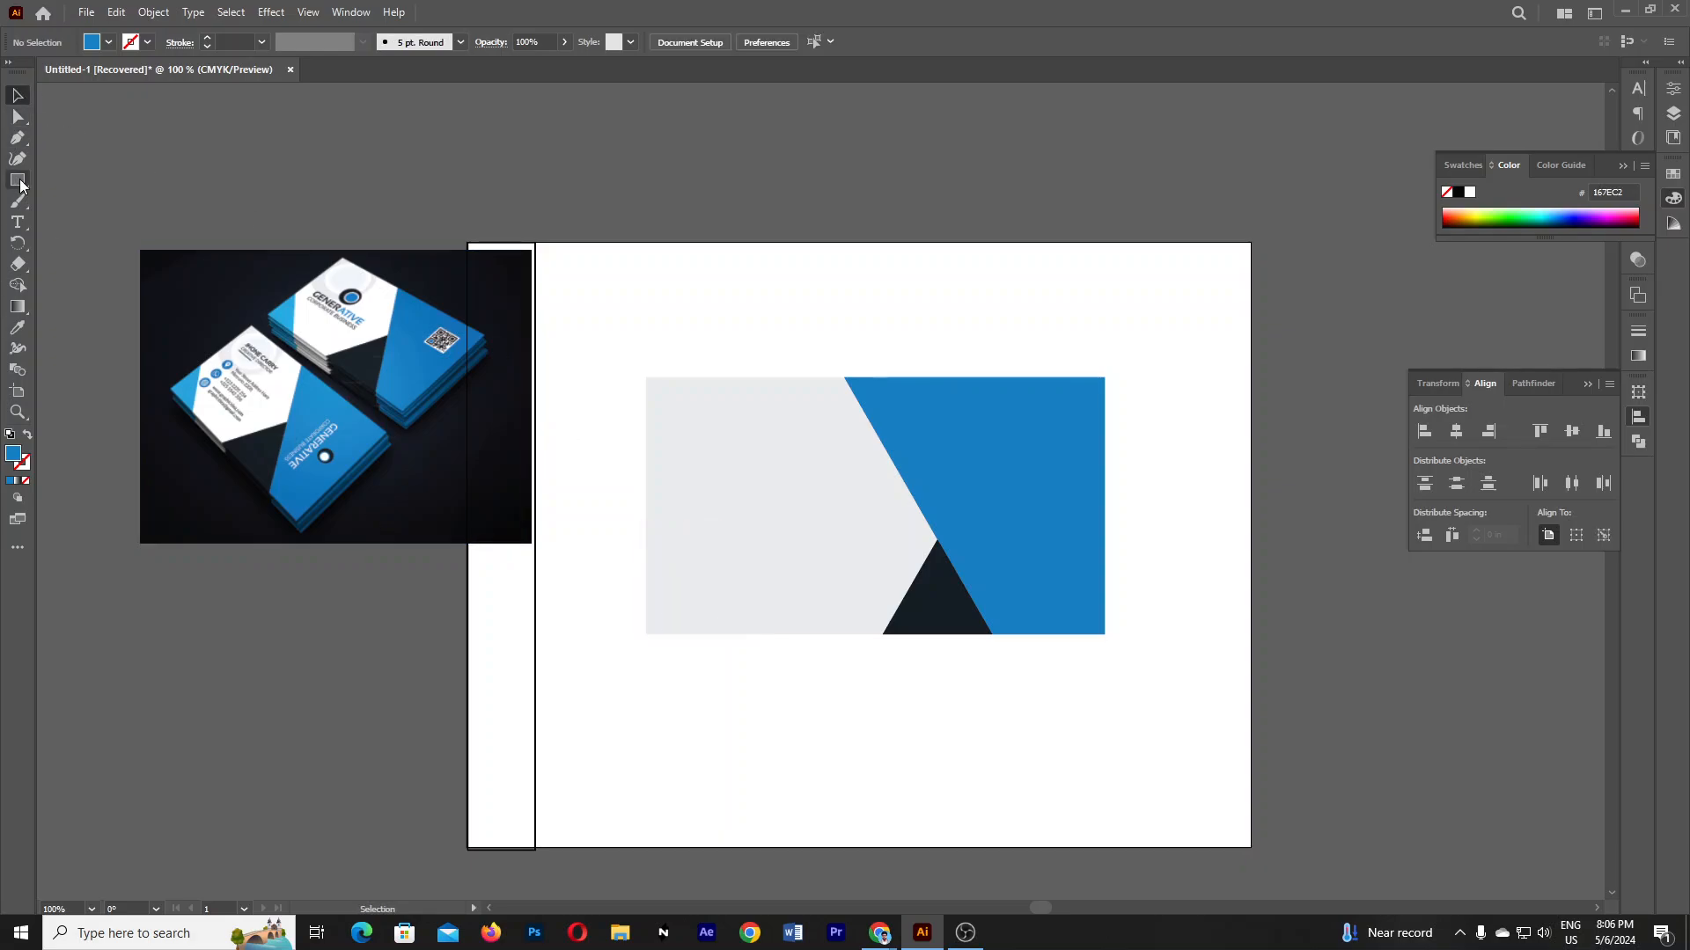
click(18, 180)
drag(646, 540, 707, 591)
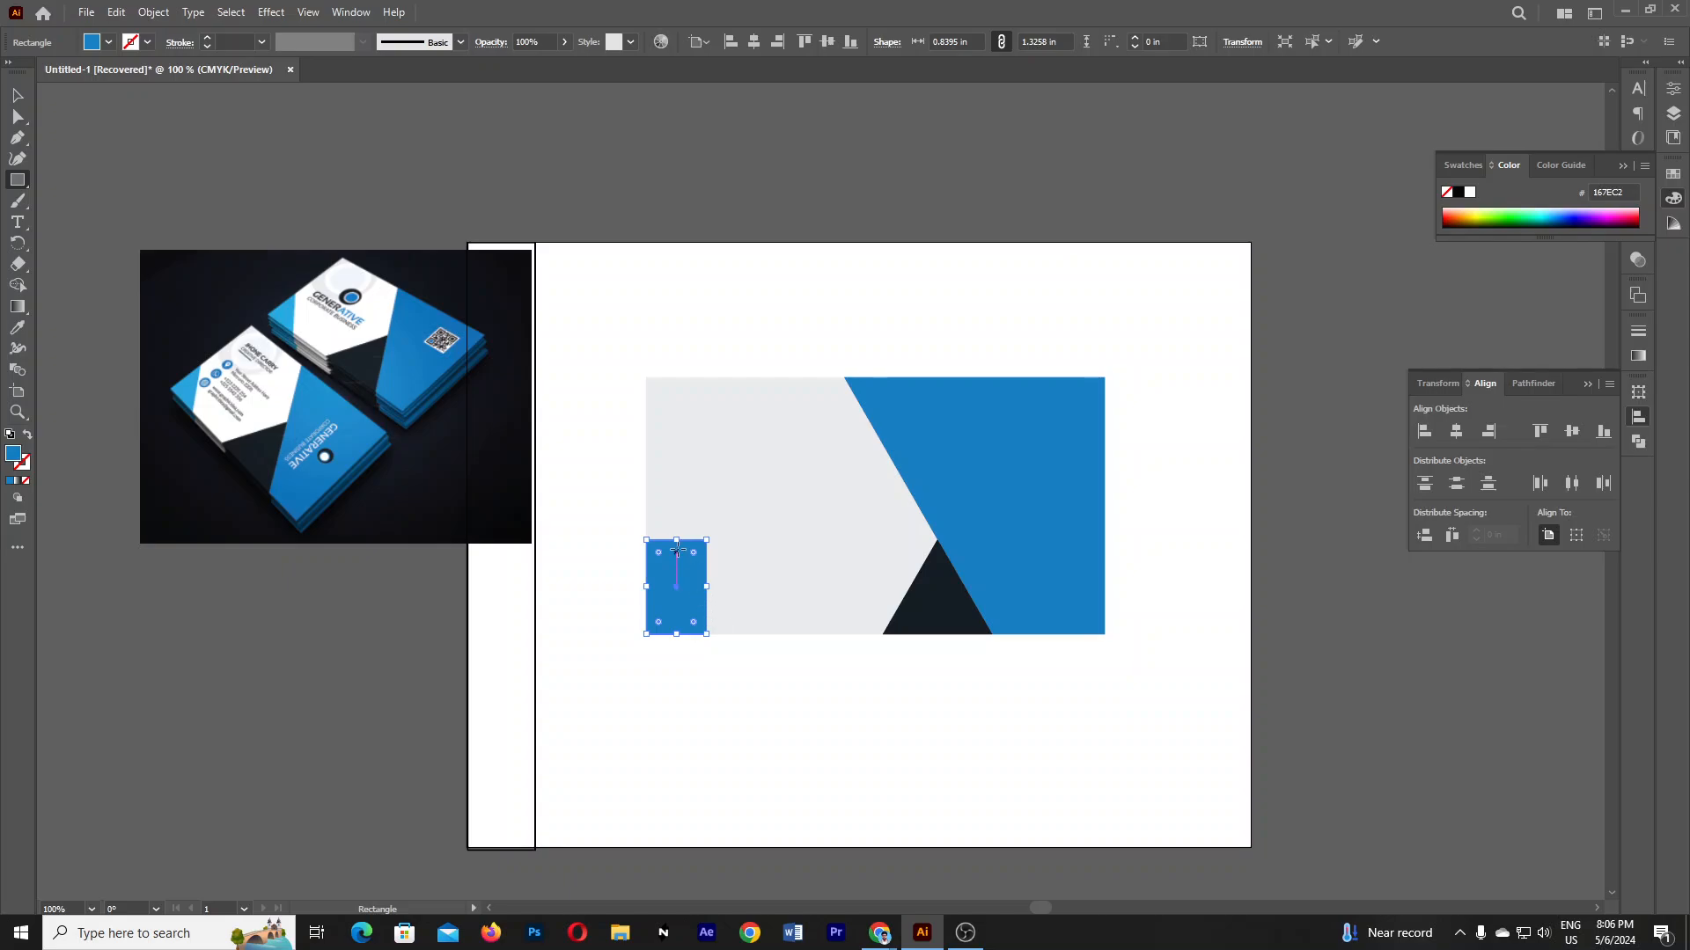
drag(661, 546, 695, 556)
click(21, 118)
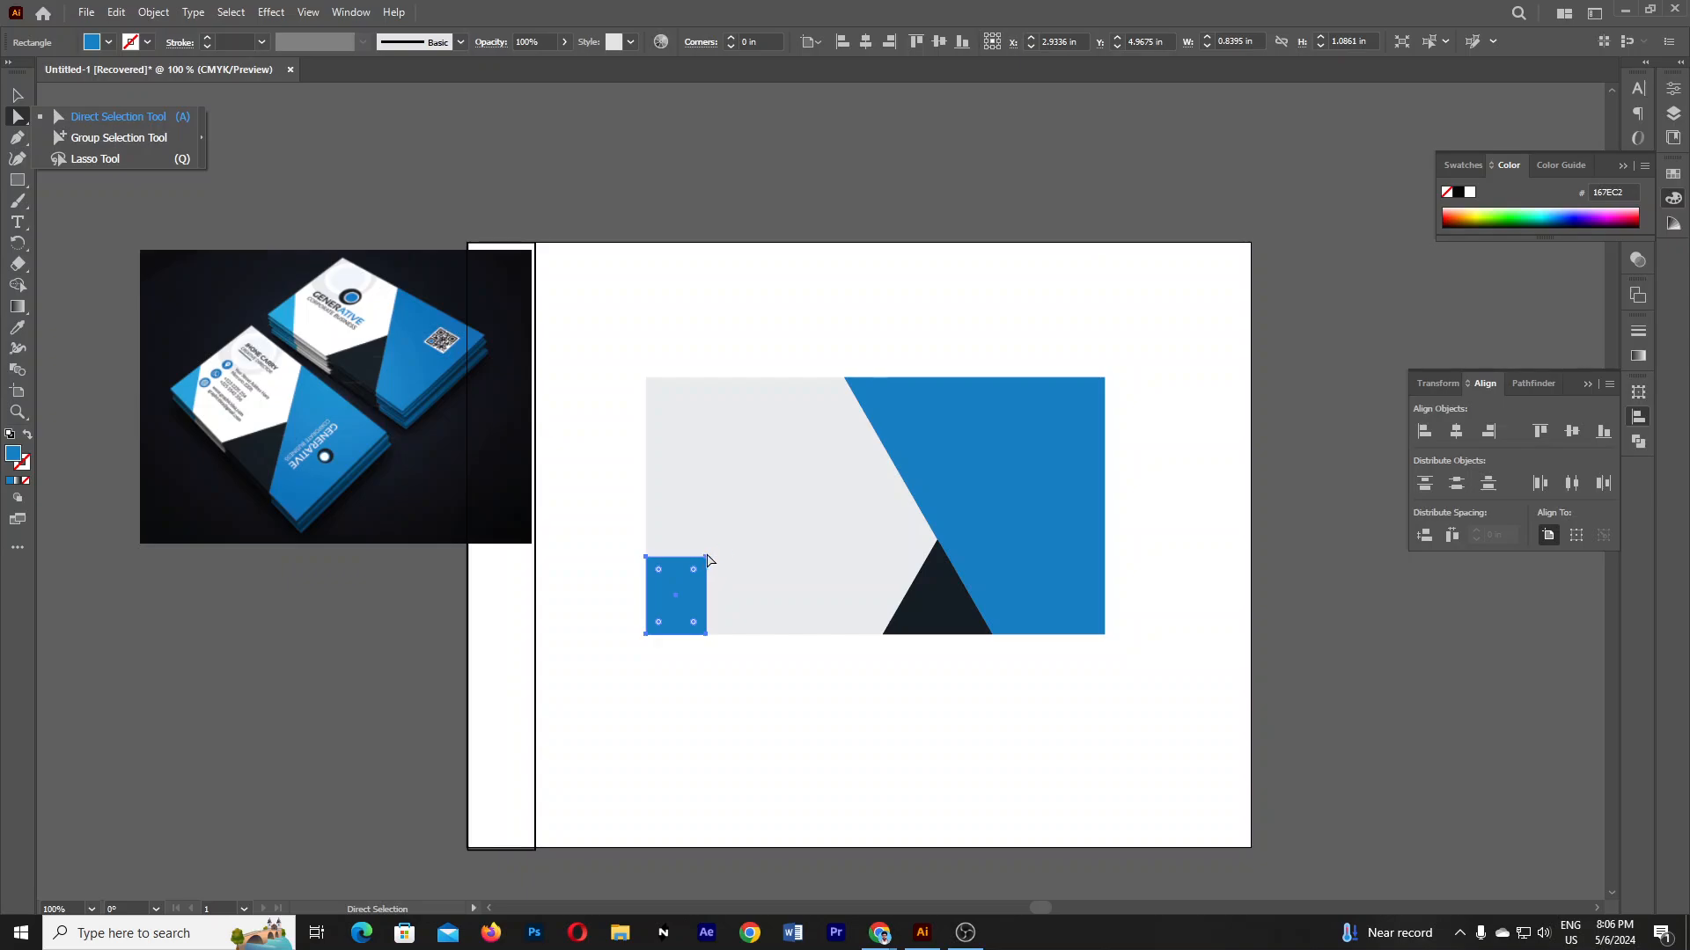
click(705, 557)
key(Delete)
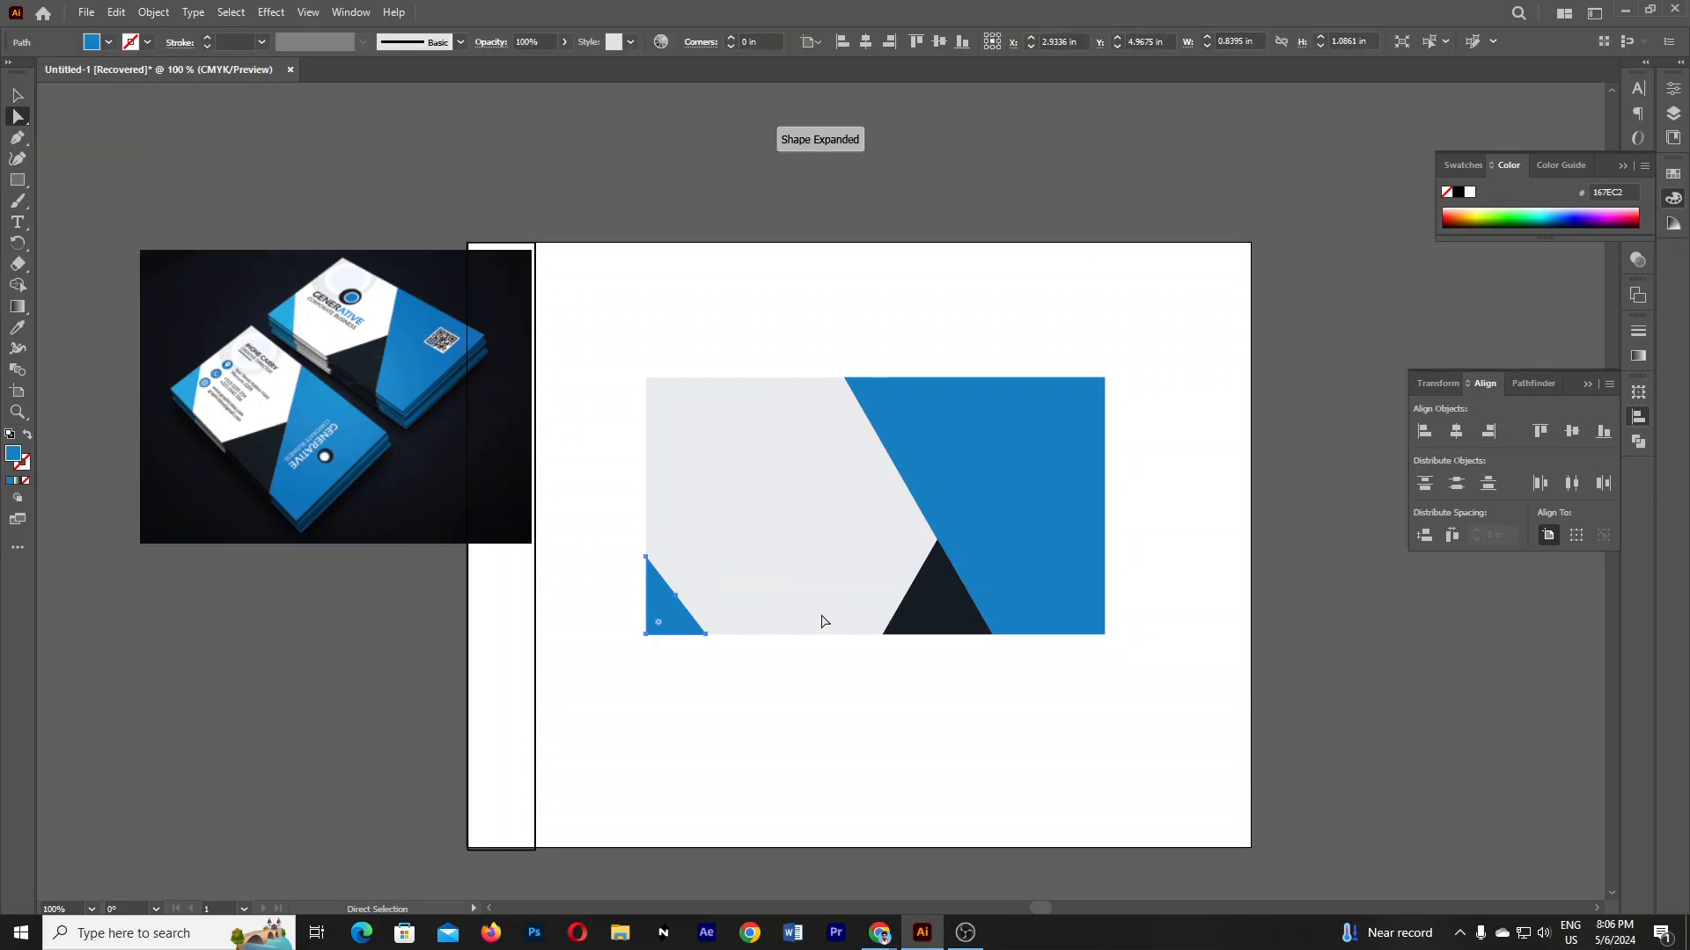
click(17, 95)
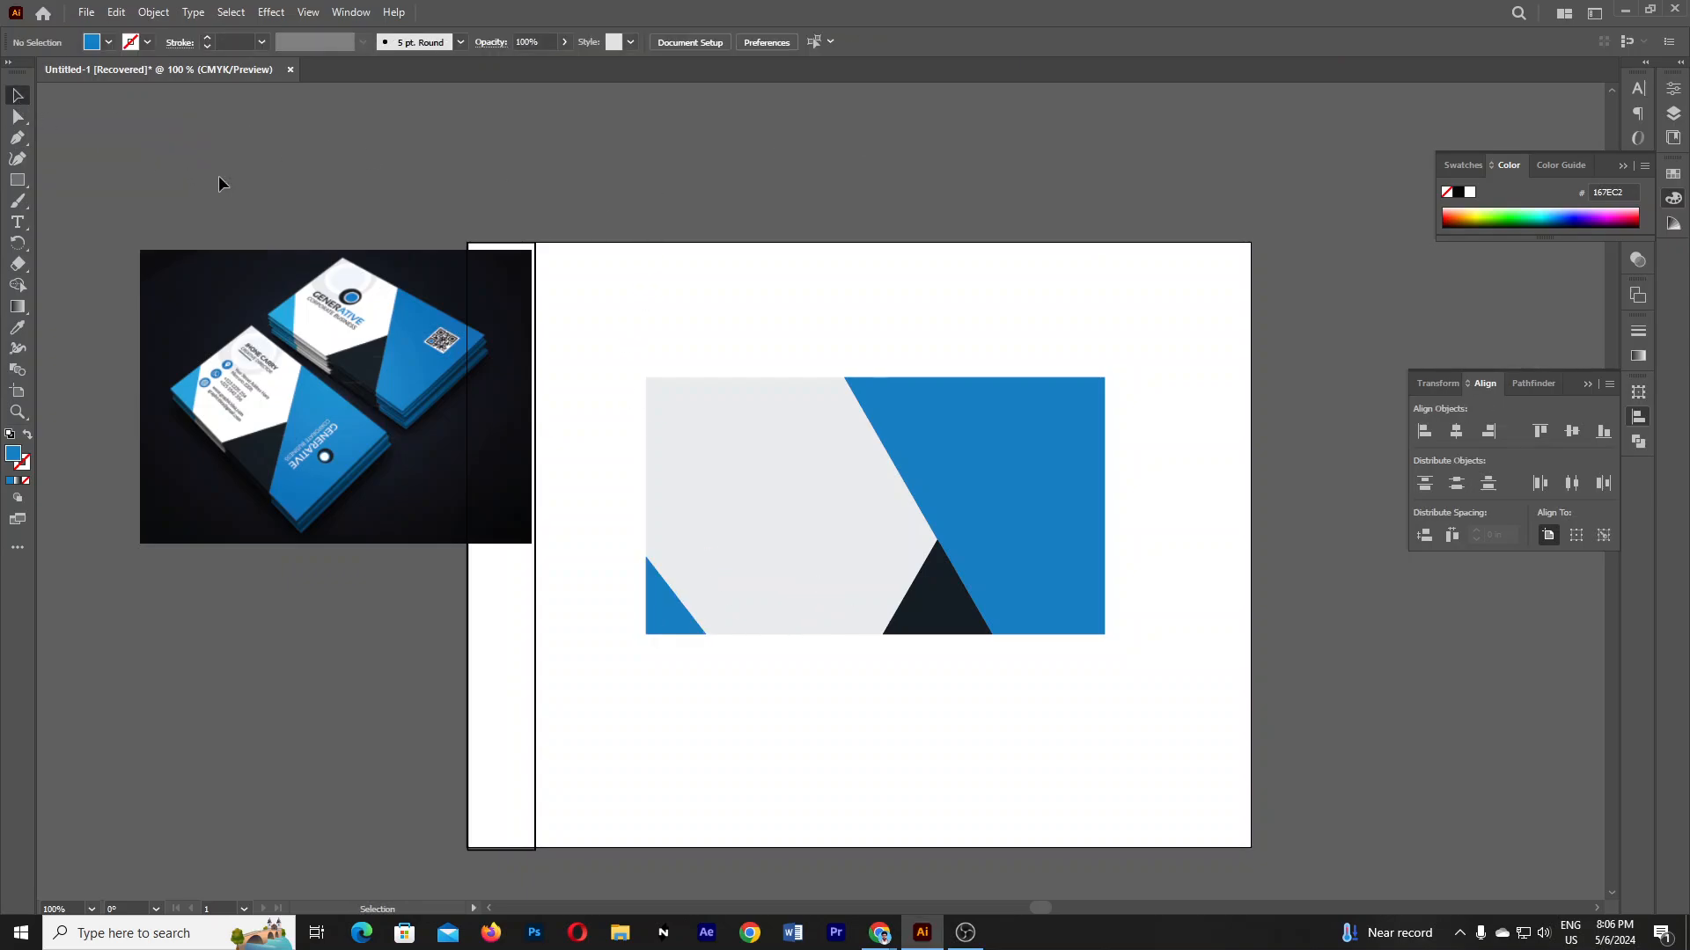
drag(666, 617, 719, 533)
key(ctrl+z)
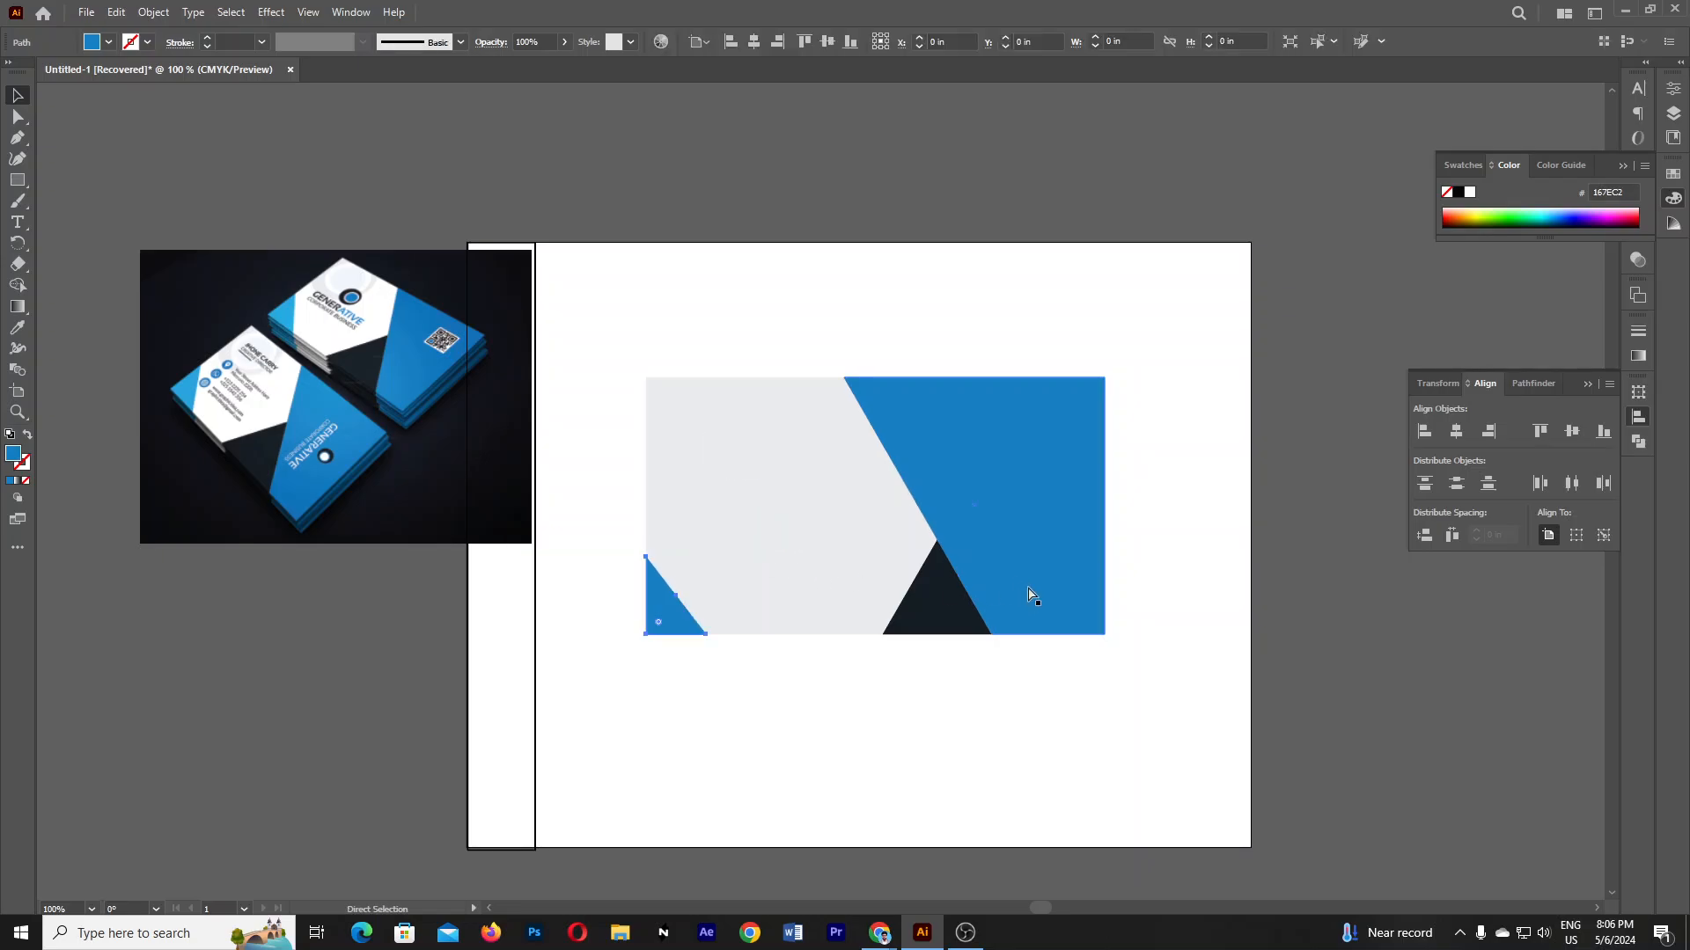
click(811, 758)
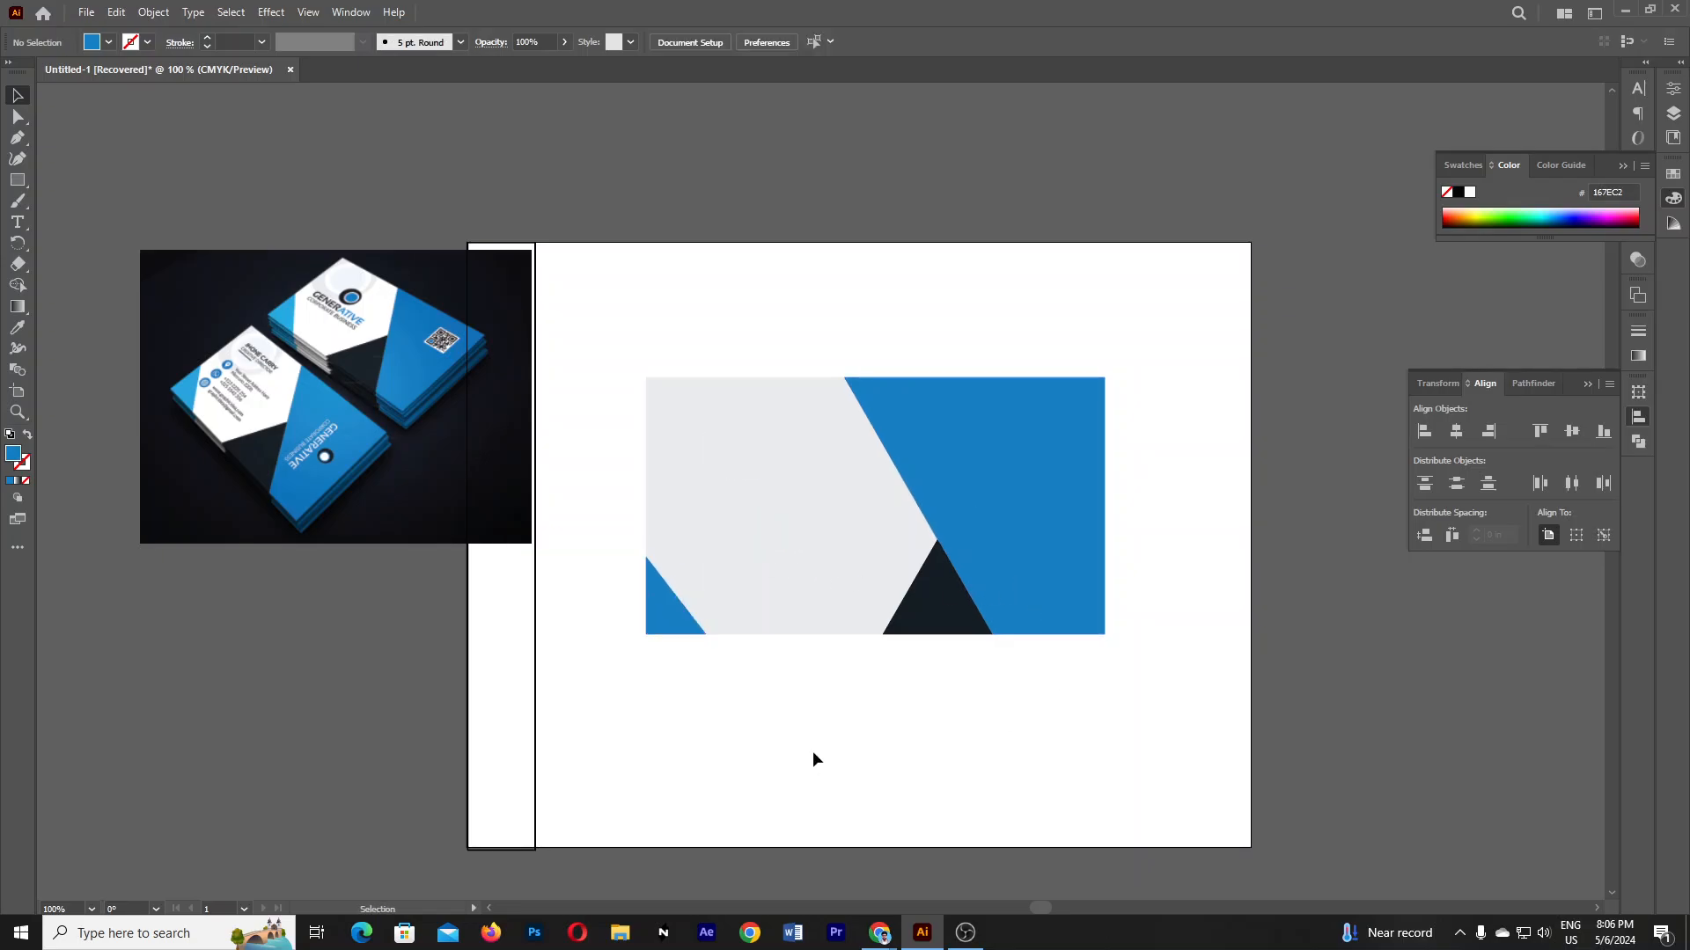
click(682, 620)
key(Delete)
ctrl+click(741, 559)
ctrl+click(744, 561)
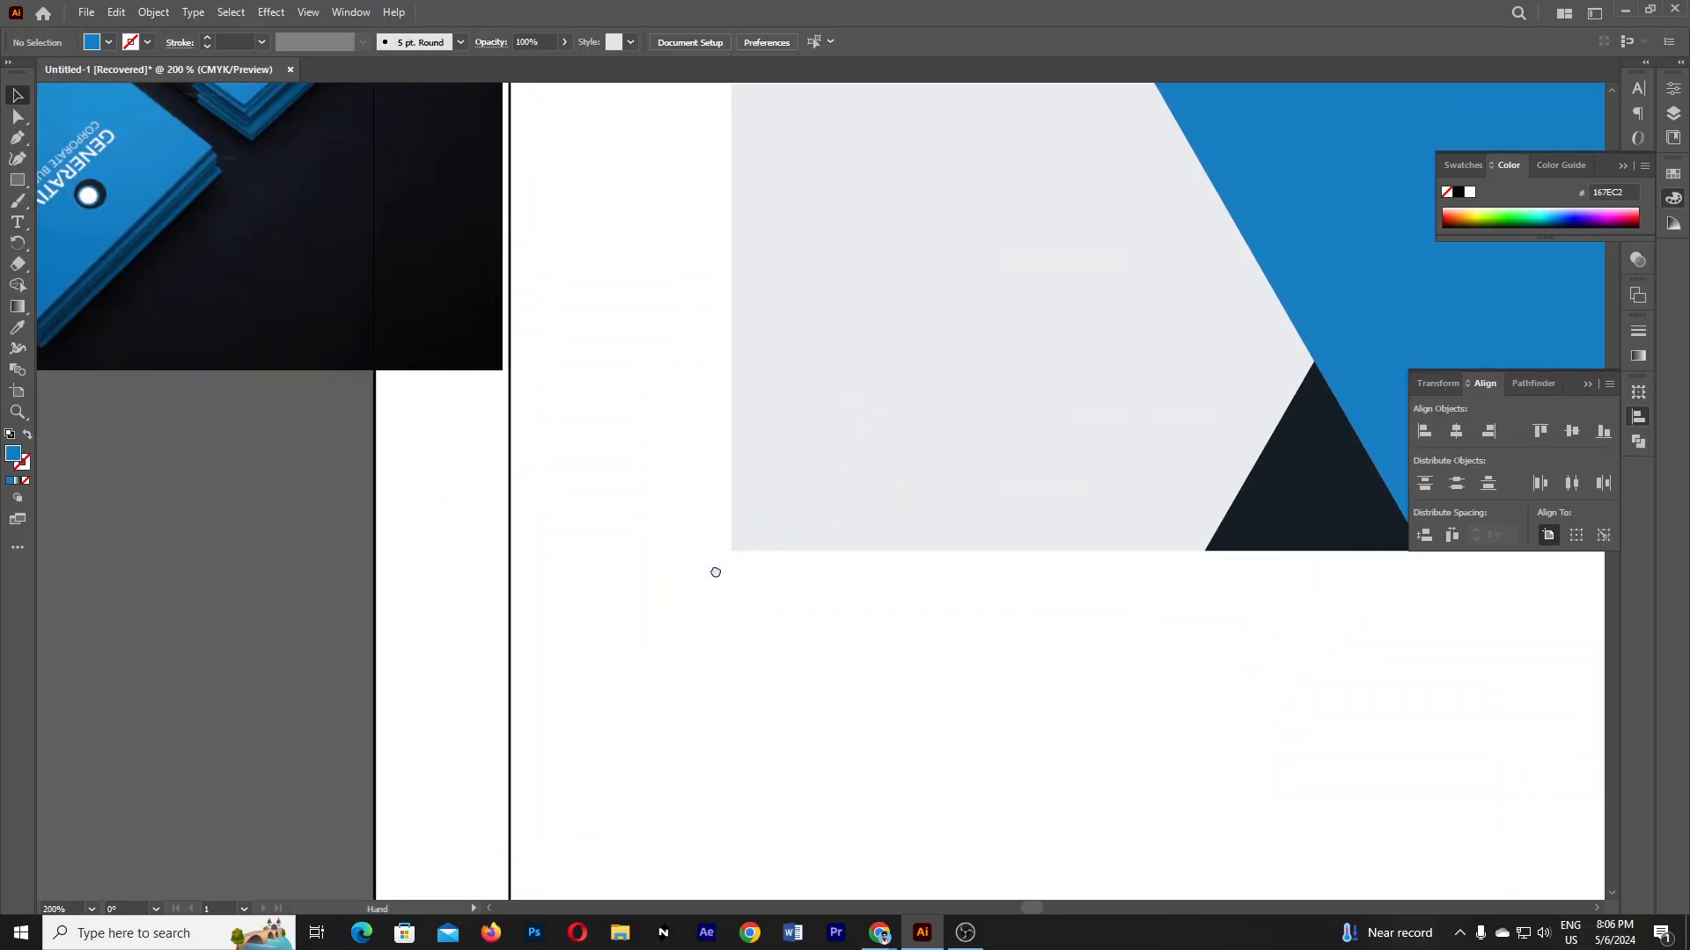
drag(712, 569, 594, 699)
ctrl+alt+click(740, 579)
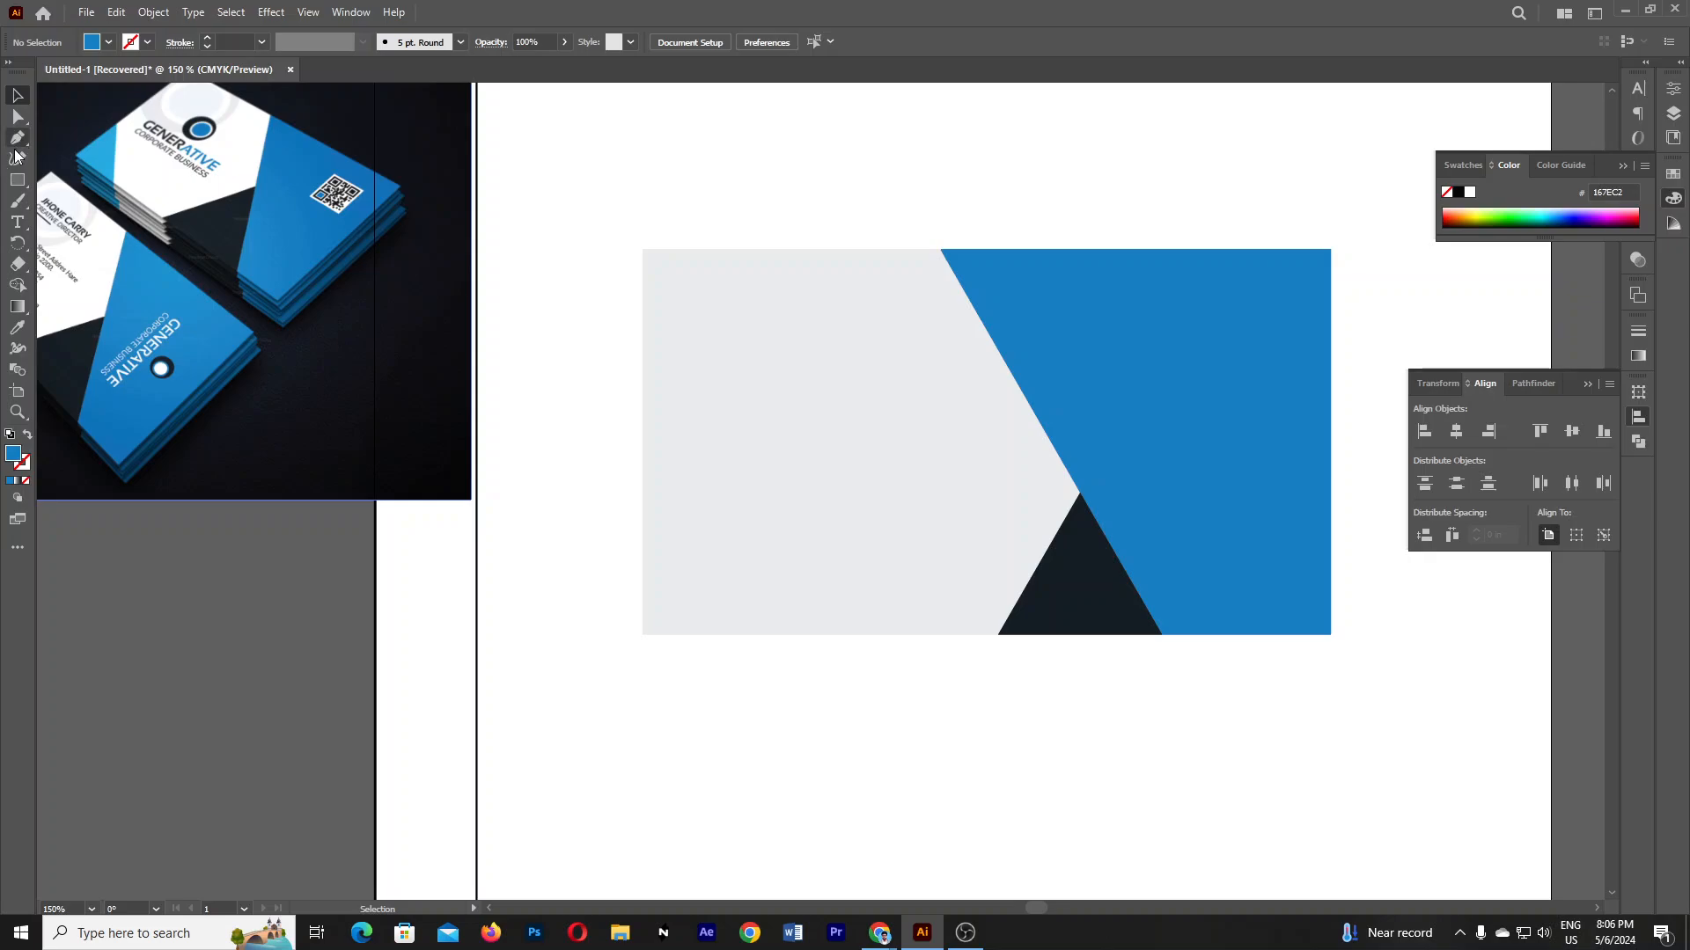
- Draw a blue square at the card's bottom-left corner and lower its top edge slightly
click(18, 180)
click(107, 179)
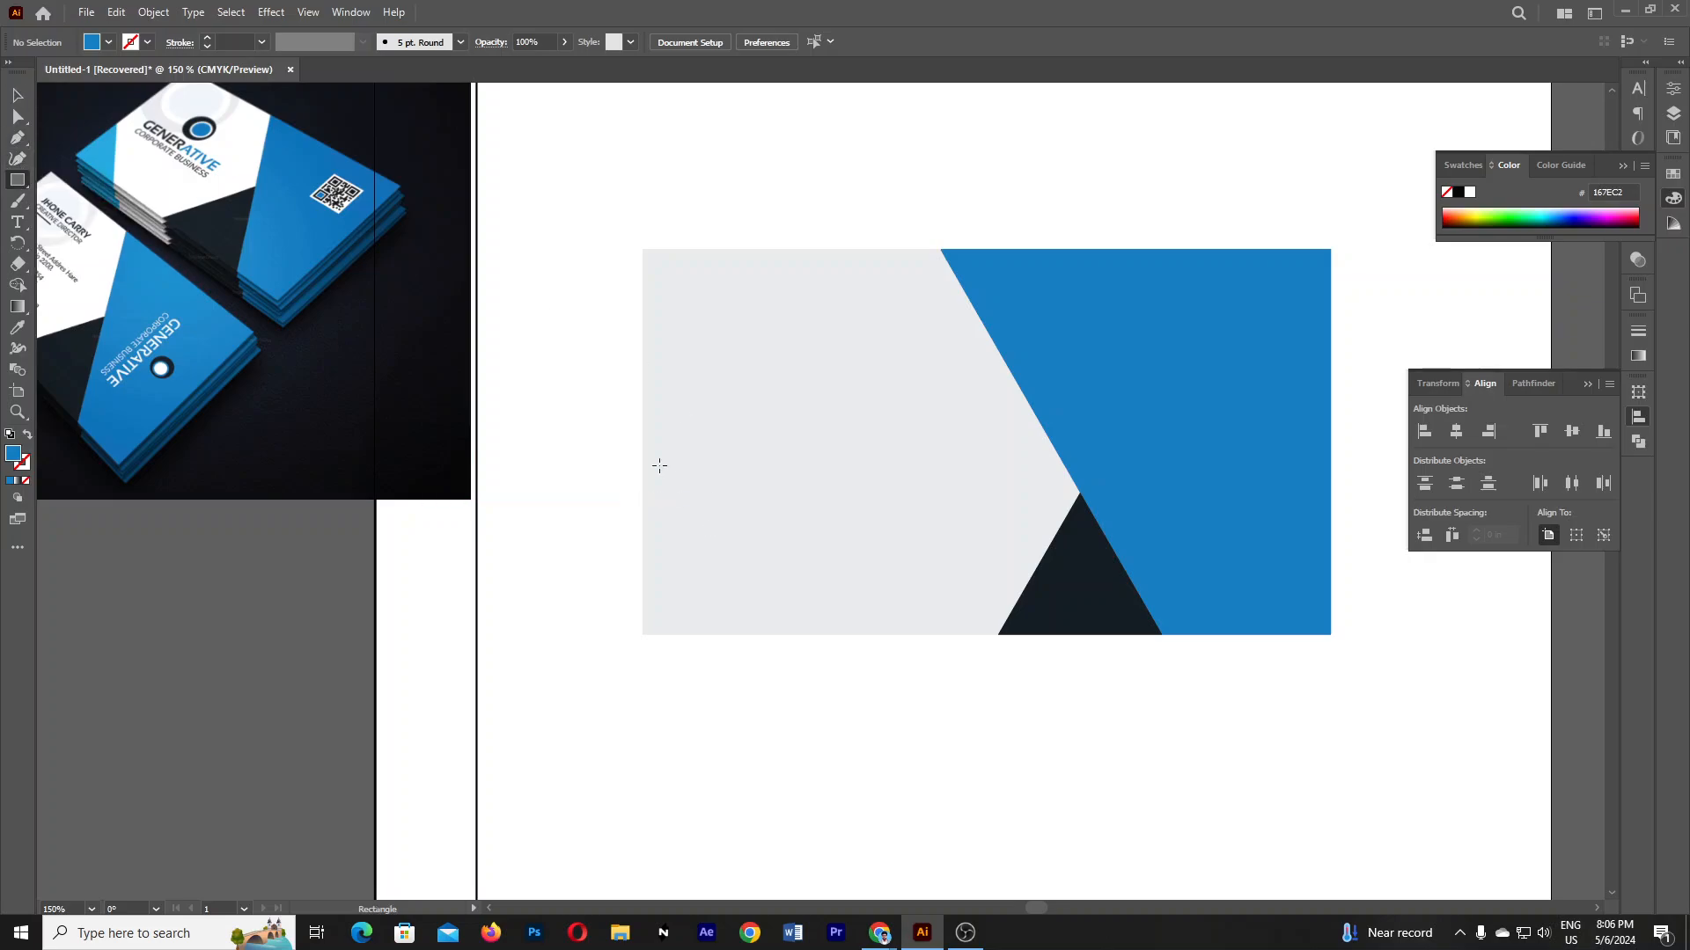
drag(644, 479, 774, 634)
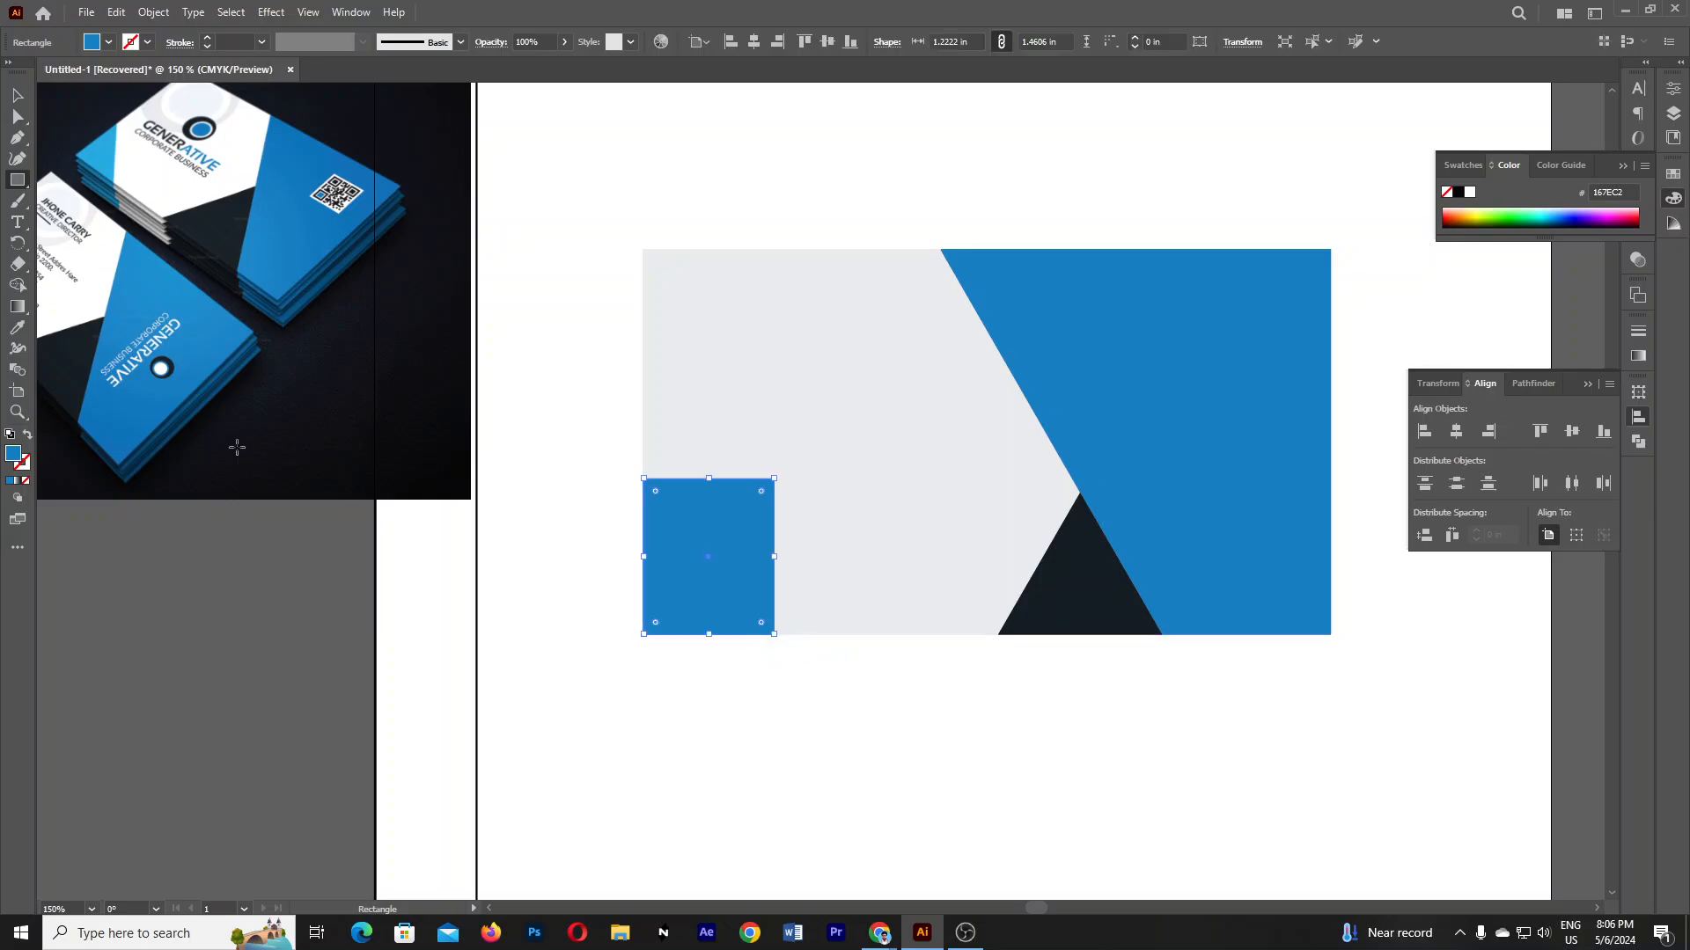
key(v)
click(746, 765)
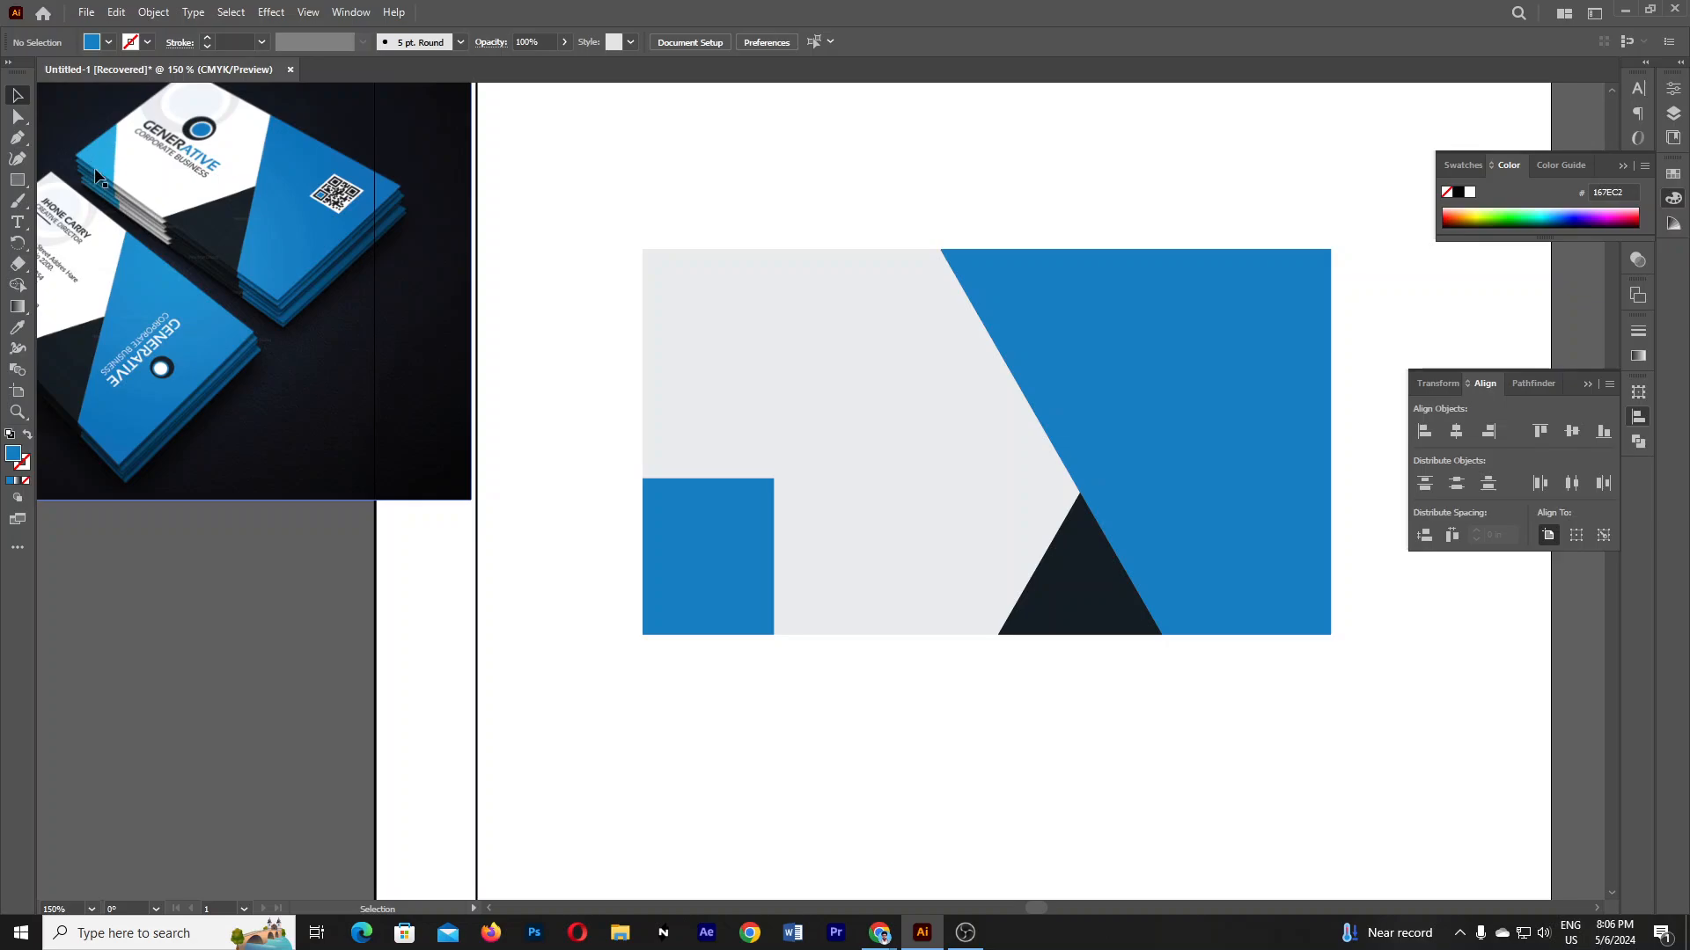
click(729, 536)
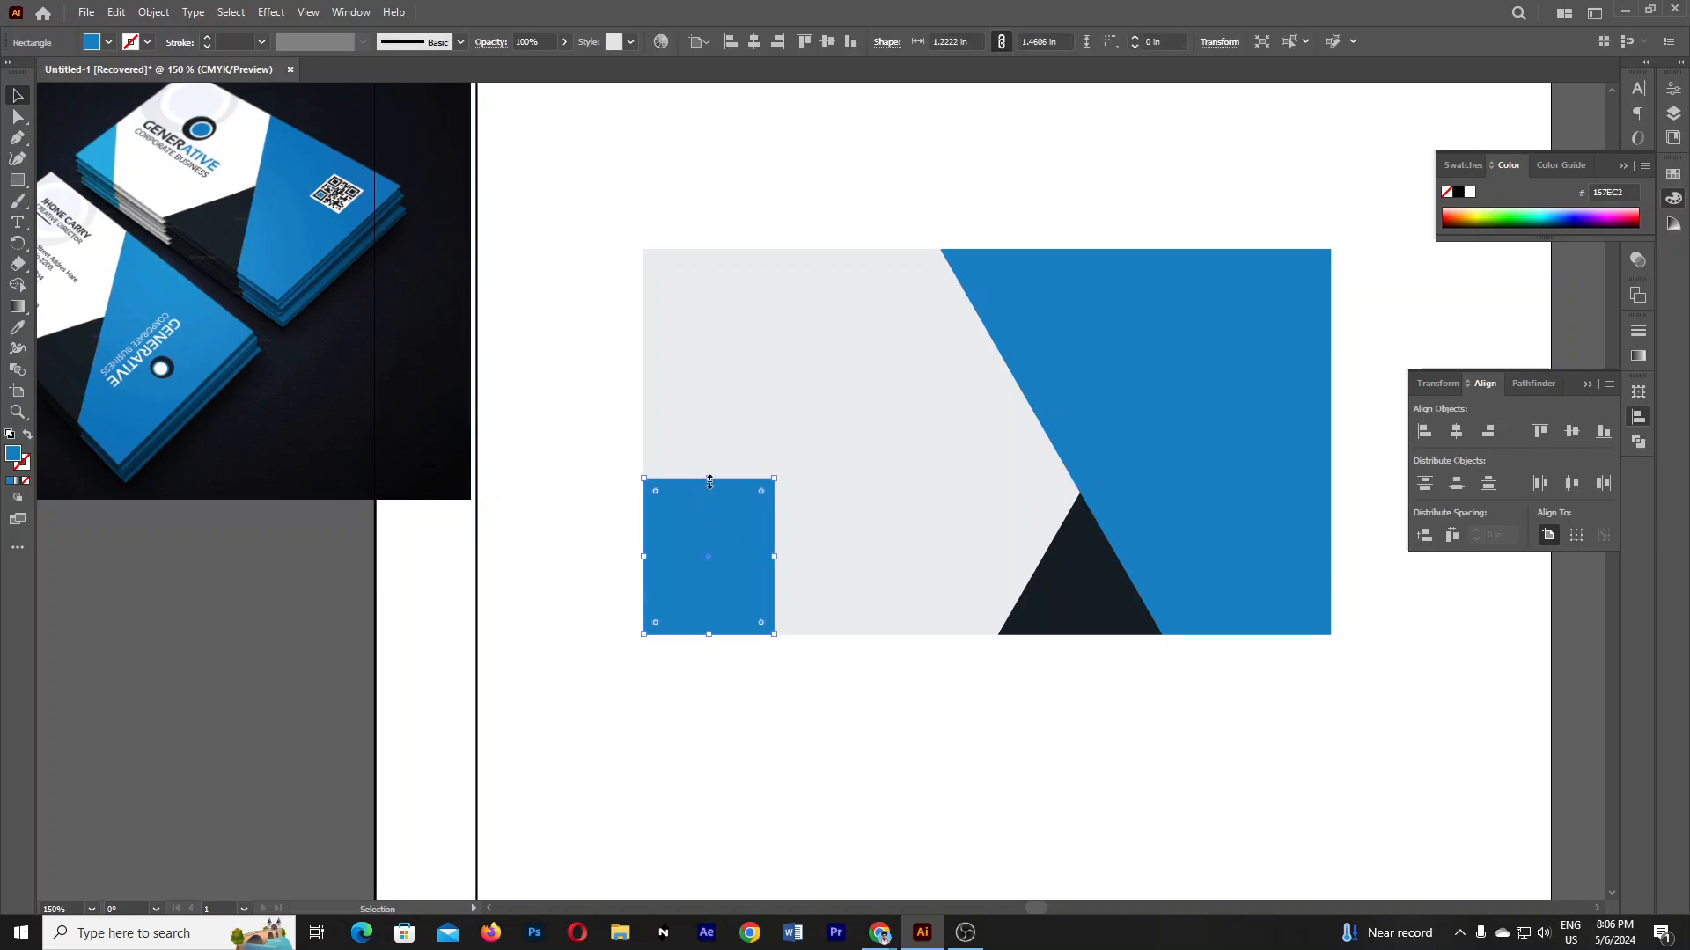
drag(709, 479, 708, 487)
click(779, 517)
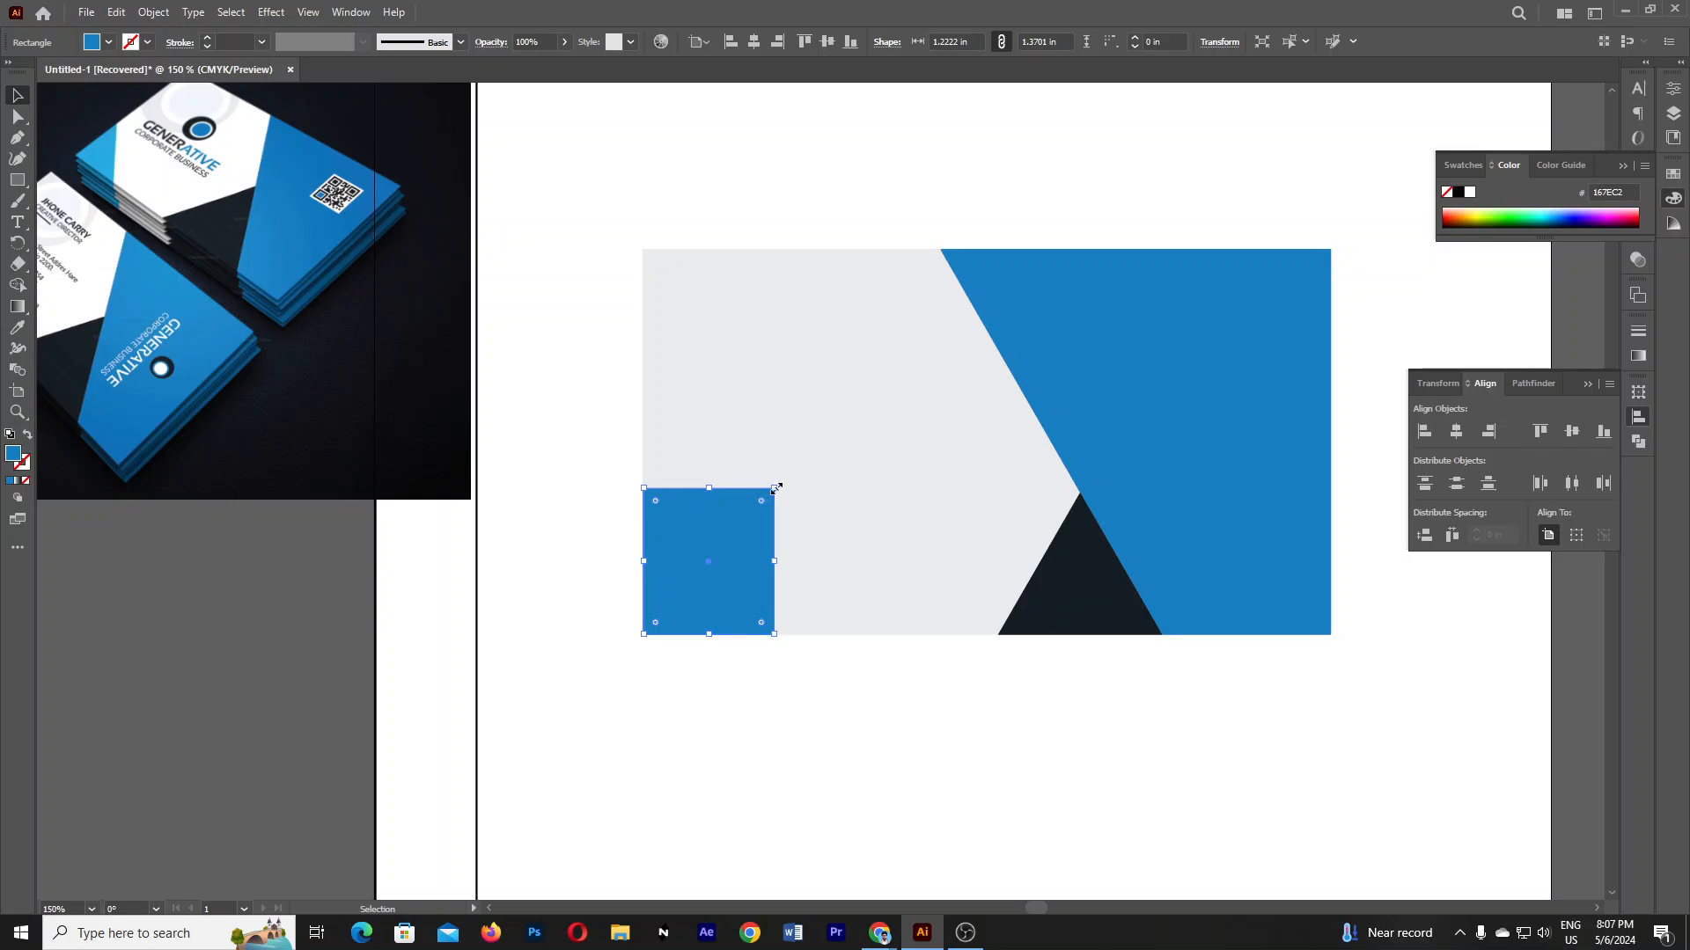
- Delete the square's top-right anchor and pull its bottom-right corner slightly left, forming a triangle
drag(18, 117, 84, 126)
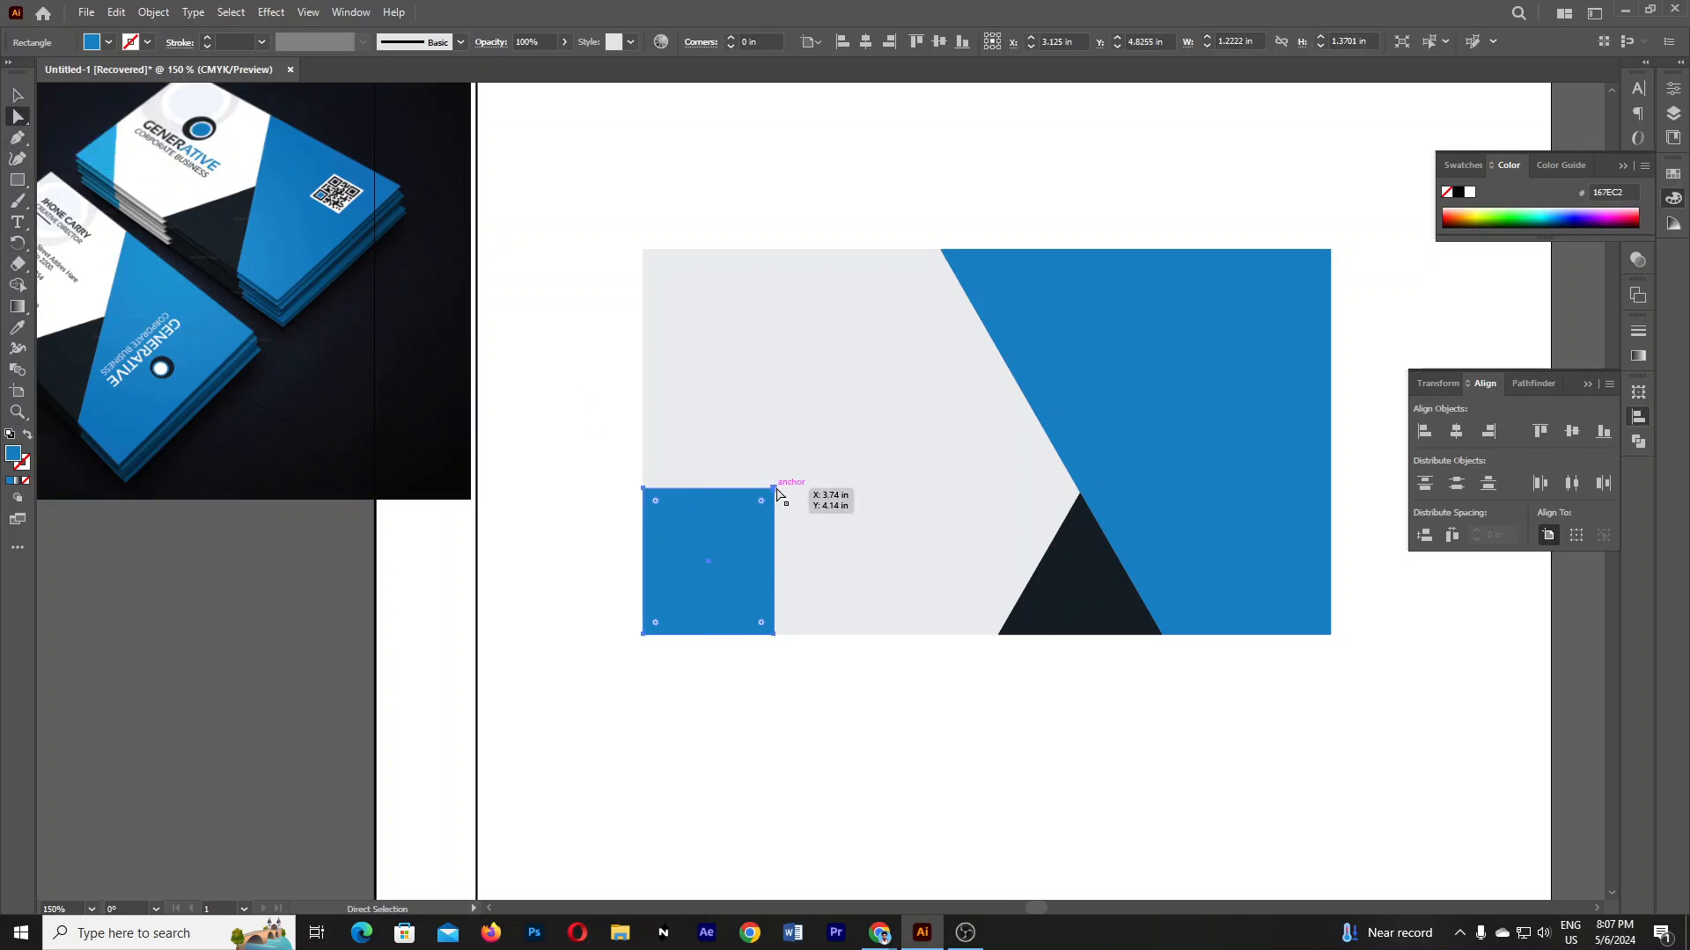
click(774, 489)
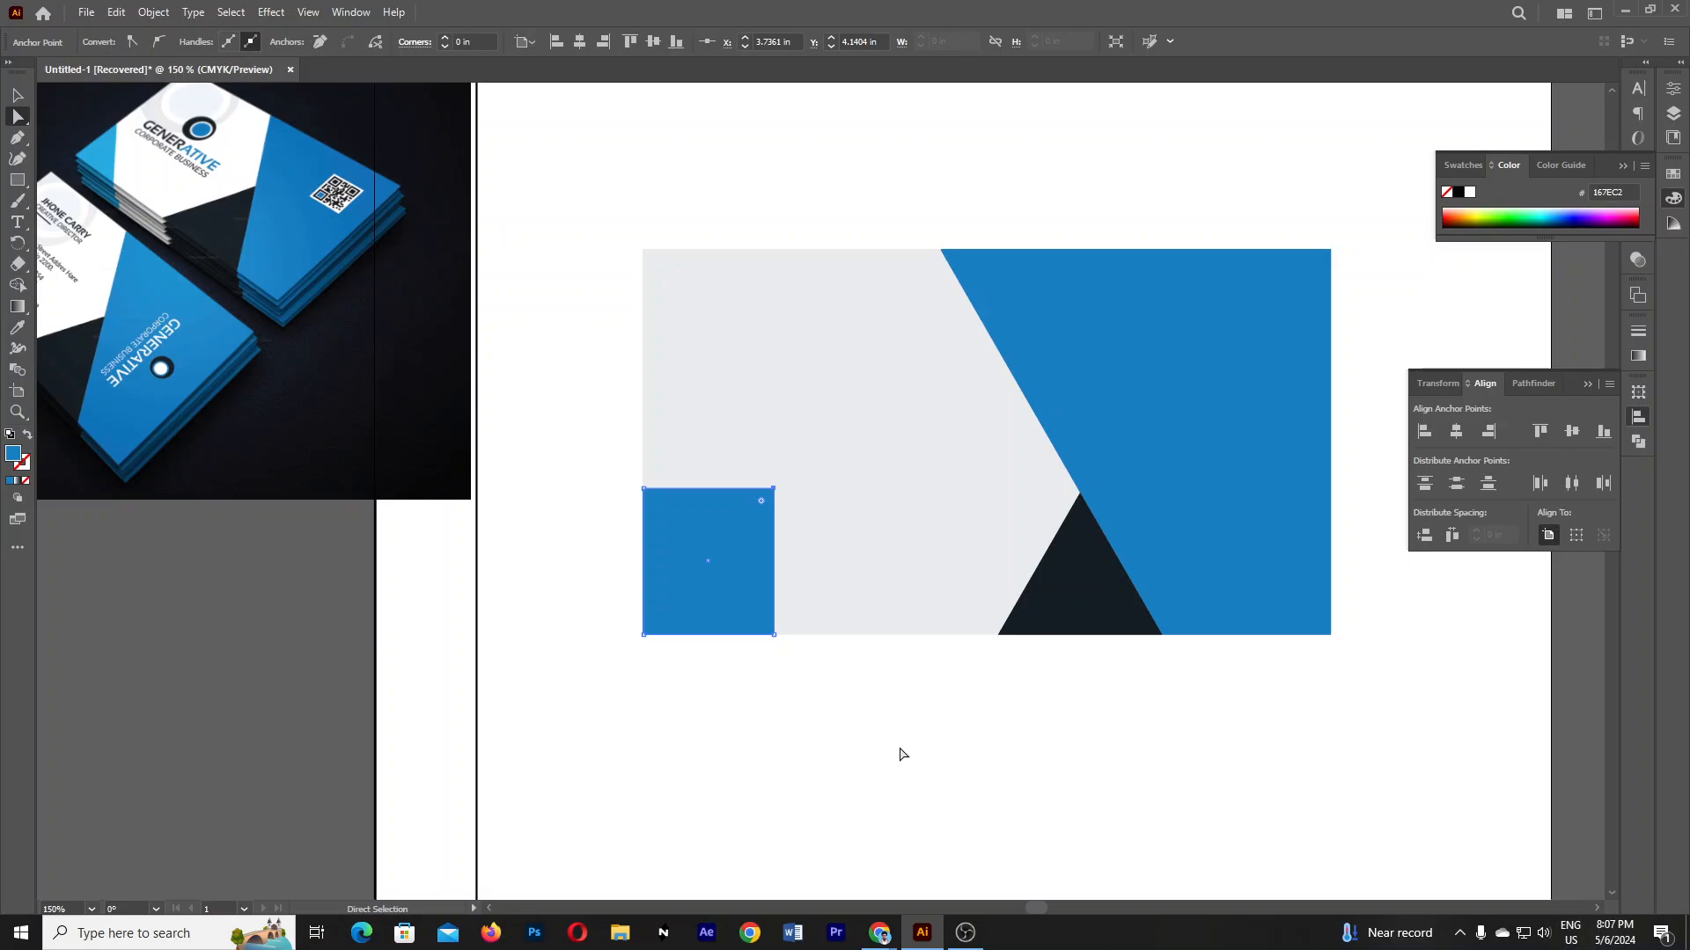
key(Delete)
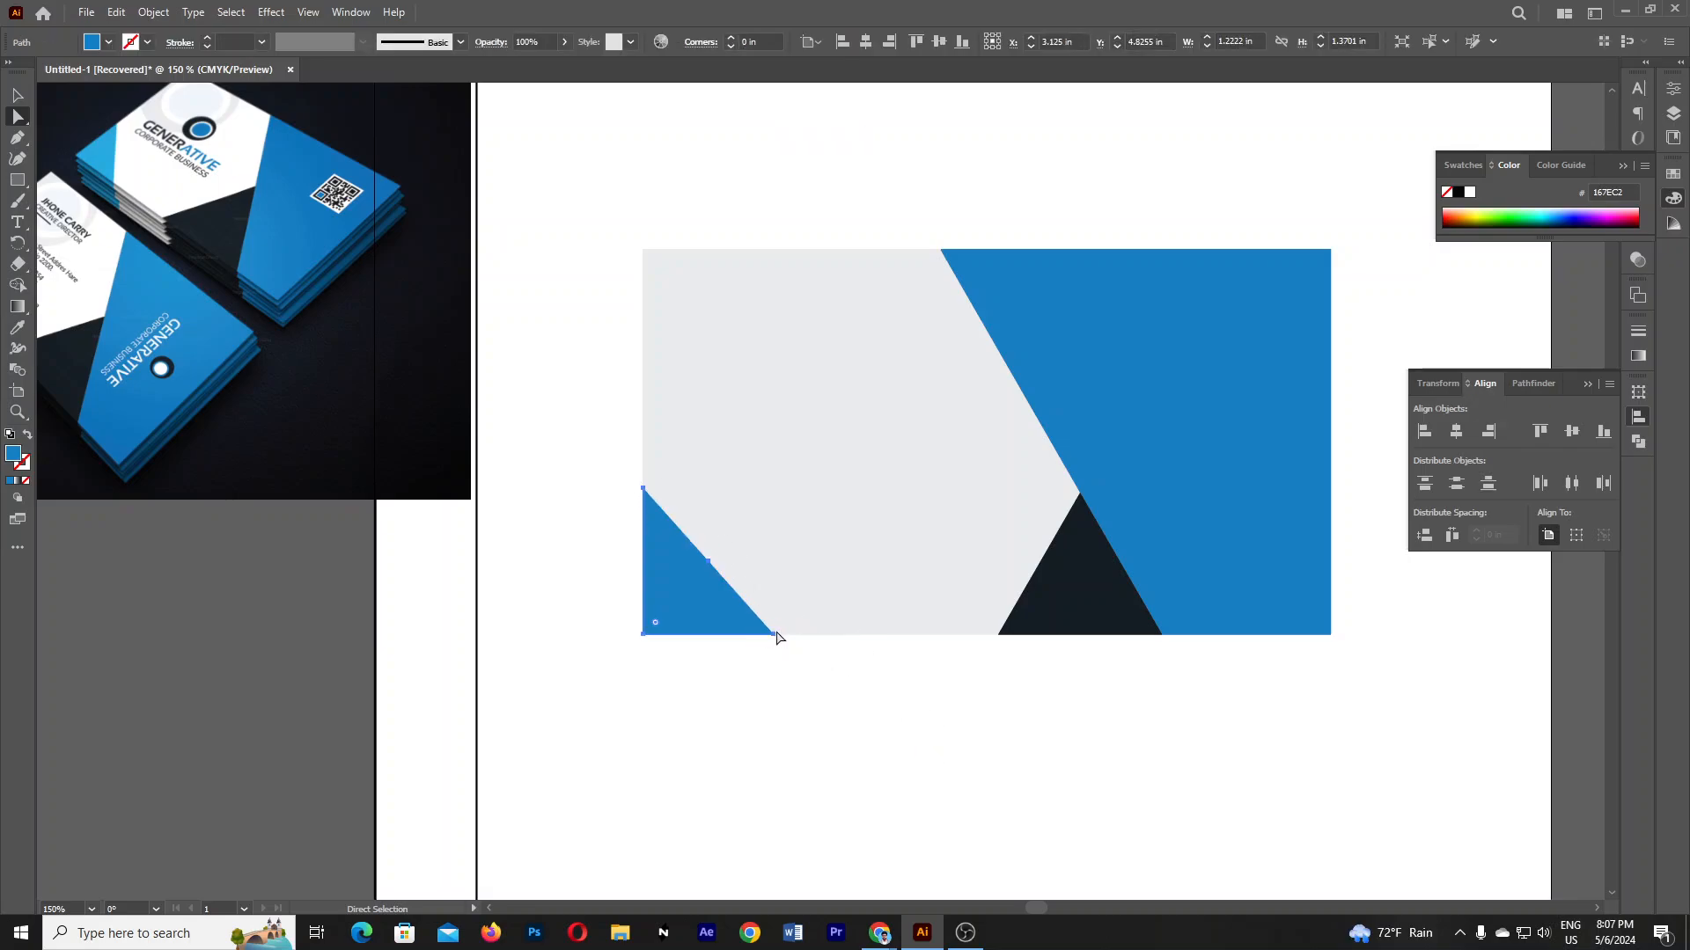
drag(775, 634, 744, 633)
click(842, 711)
- Marquee-select every shape of the card and drag them right of the artboard
ctrl+alt+click(892, 572)
ctrl+alt+click(891, 572)
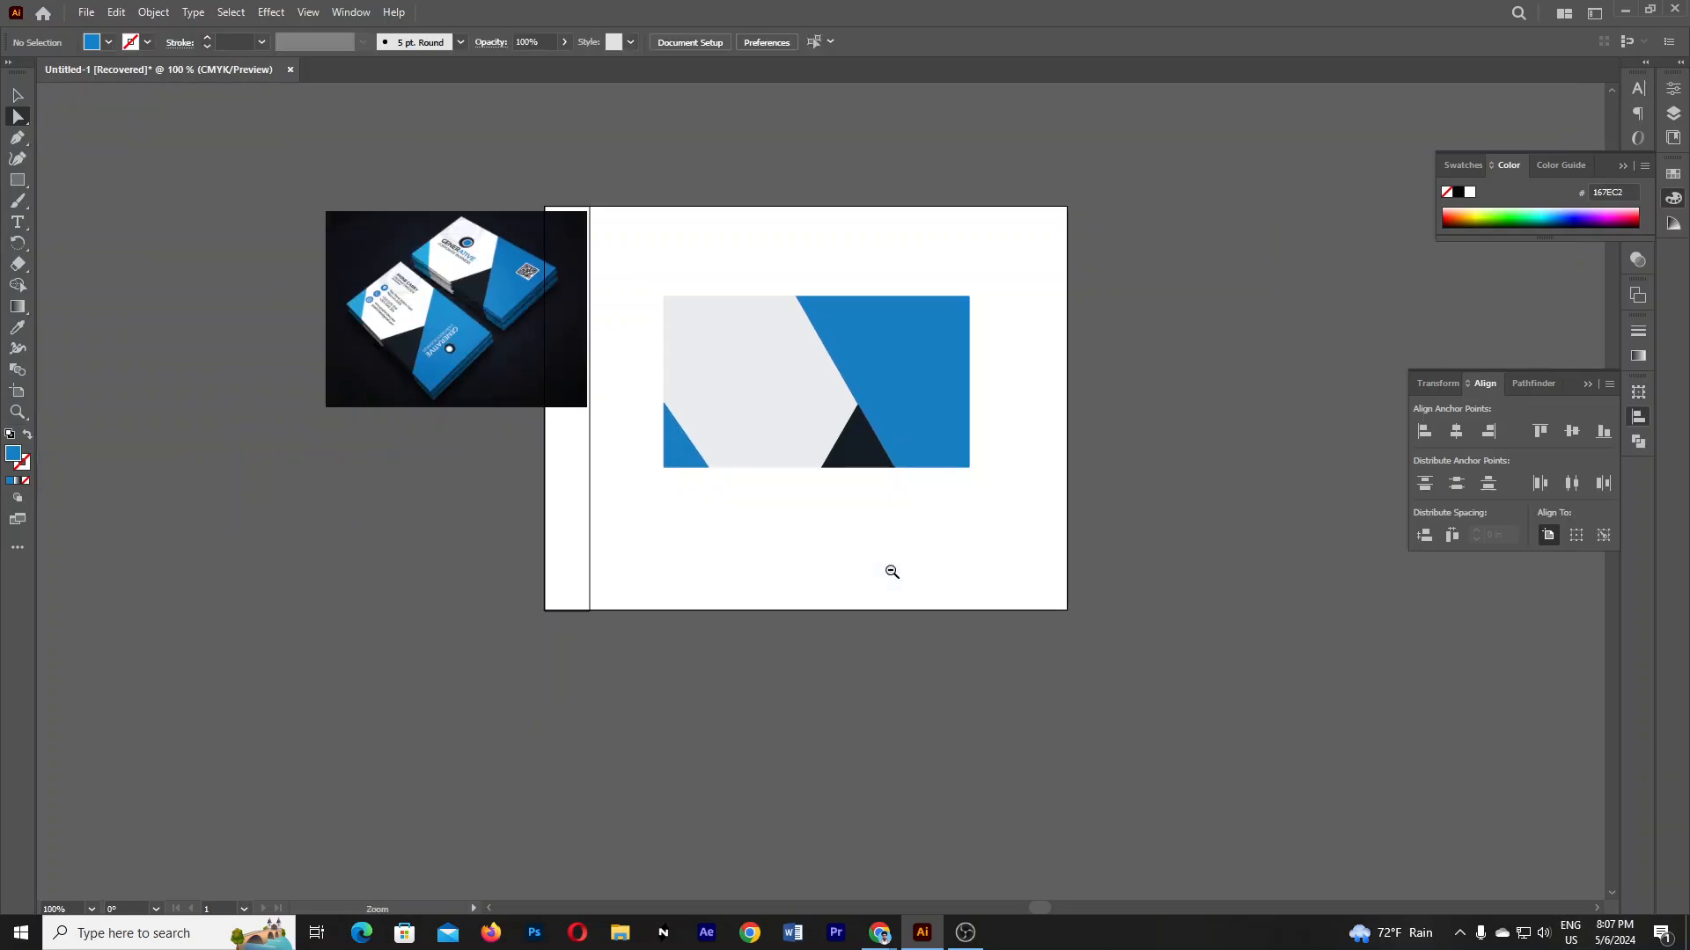
drag(839, 475, 855, 600)
ctrl+click(856, 598)
drag(902, 461, 909, 570)
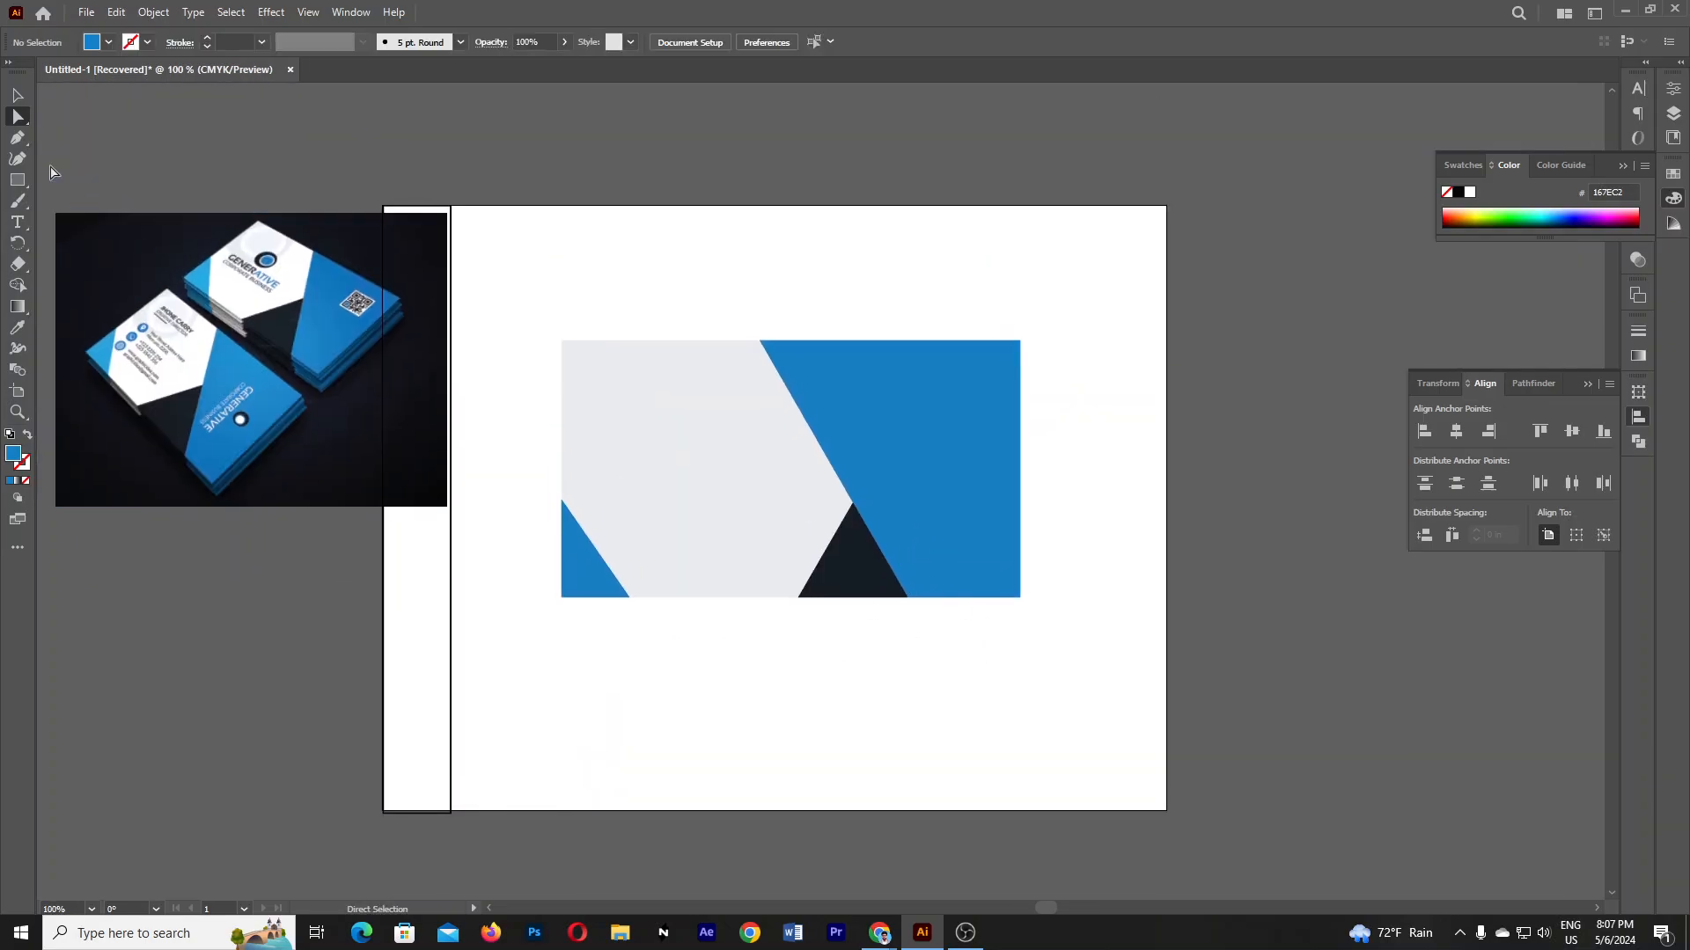
click(21, 95)
click(759, 469)
click(951, 651)
drag(524, 304, 1084, 738)
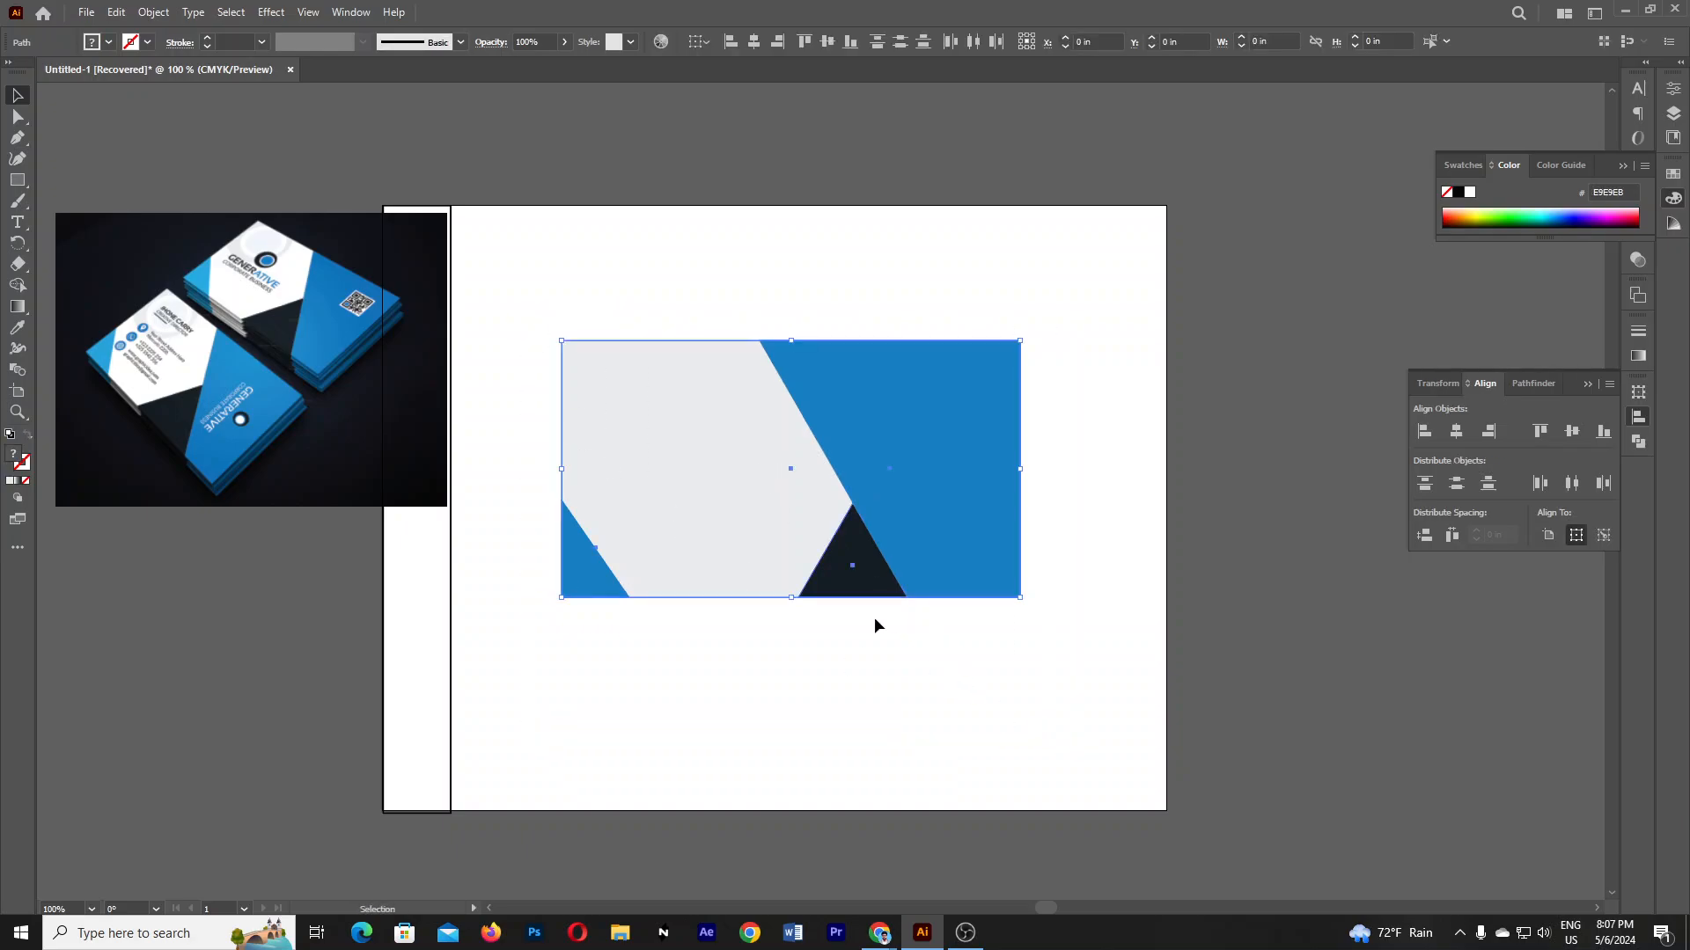
drag(667, 494, 1271, 676)
- Move the reference photo further left and deselect everything
ctrl+alt+click(841, 562)
drag(818, 539, 842, 557)
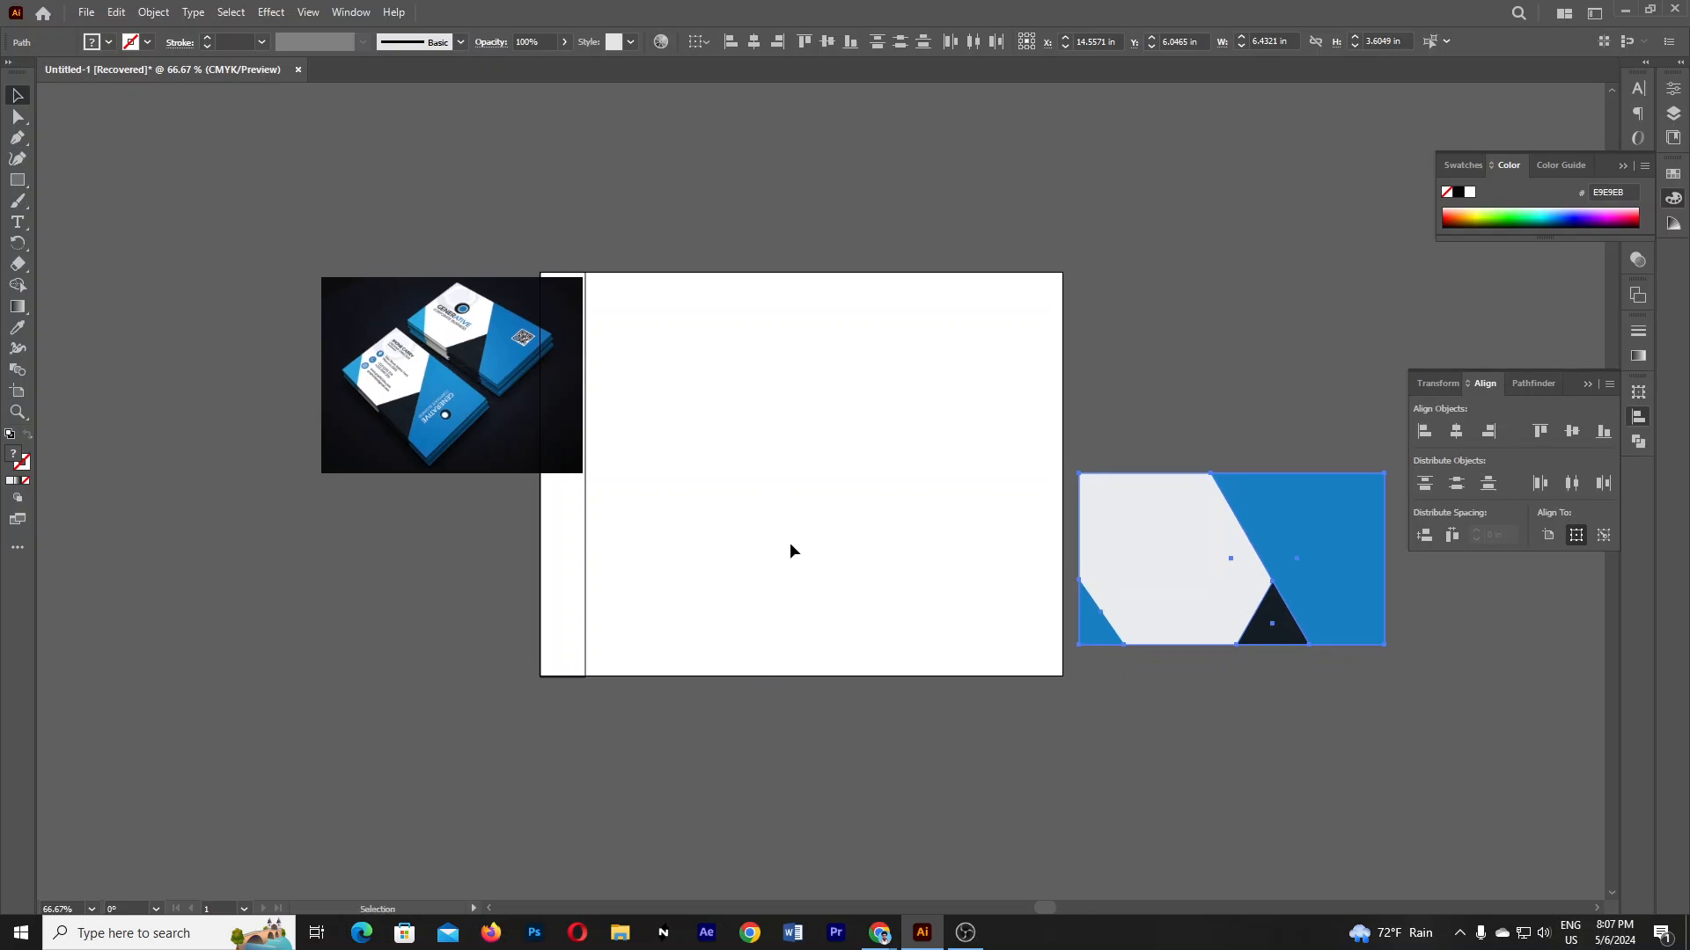
drag(417, 396, 276, 346)
click(414, 618)
- Draw a circle with the Ellipse Tool near the top centre of the artboard
click(17, 180)
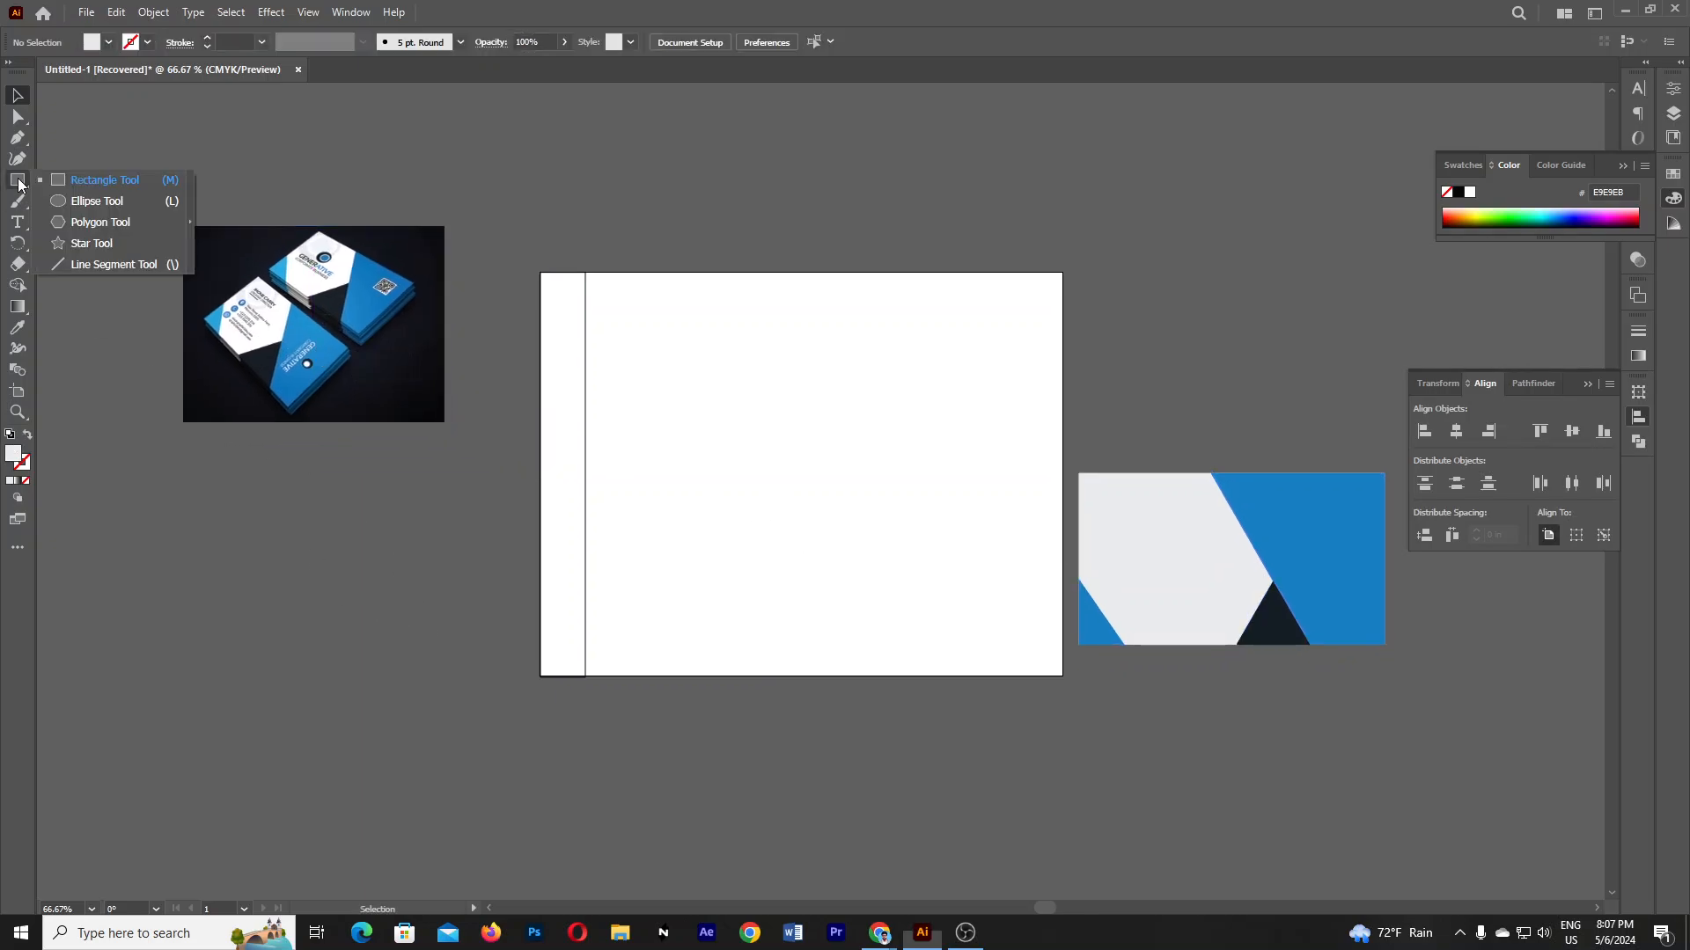
click(61, 199)
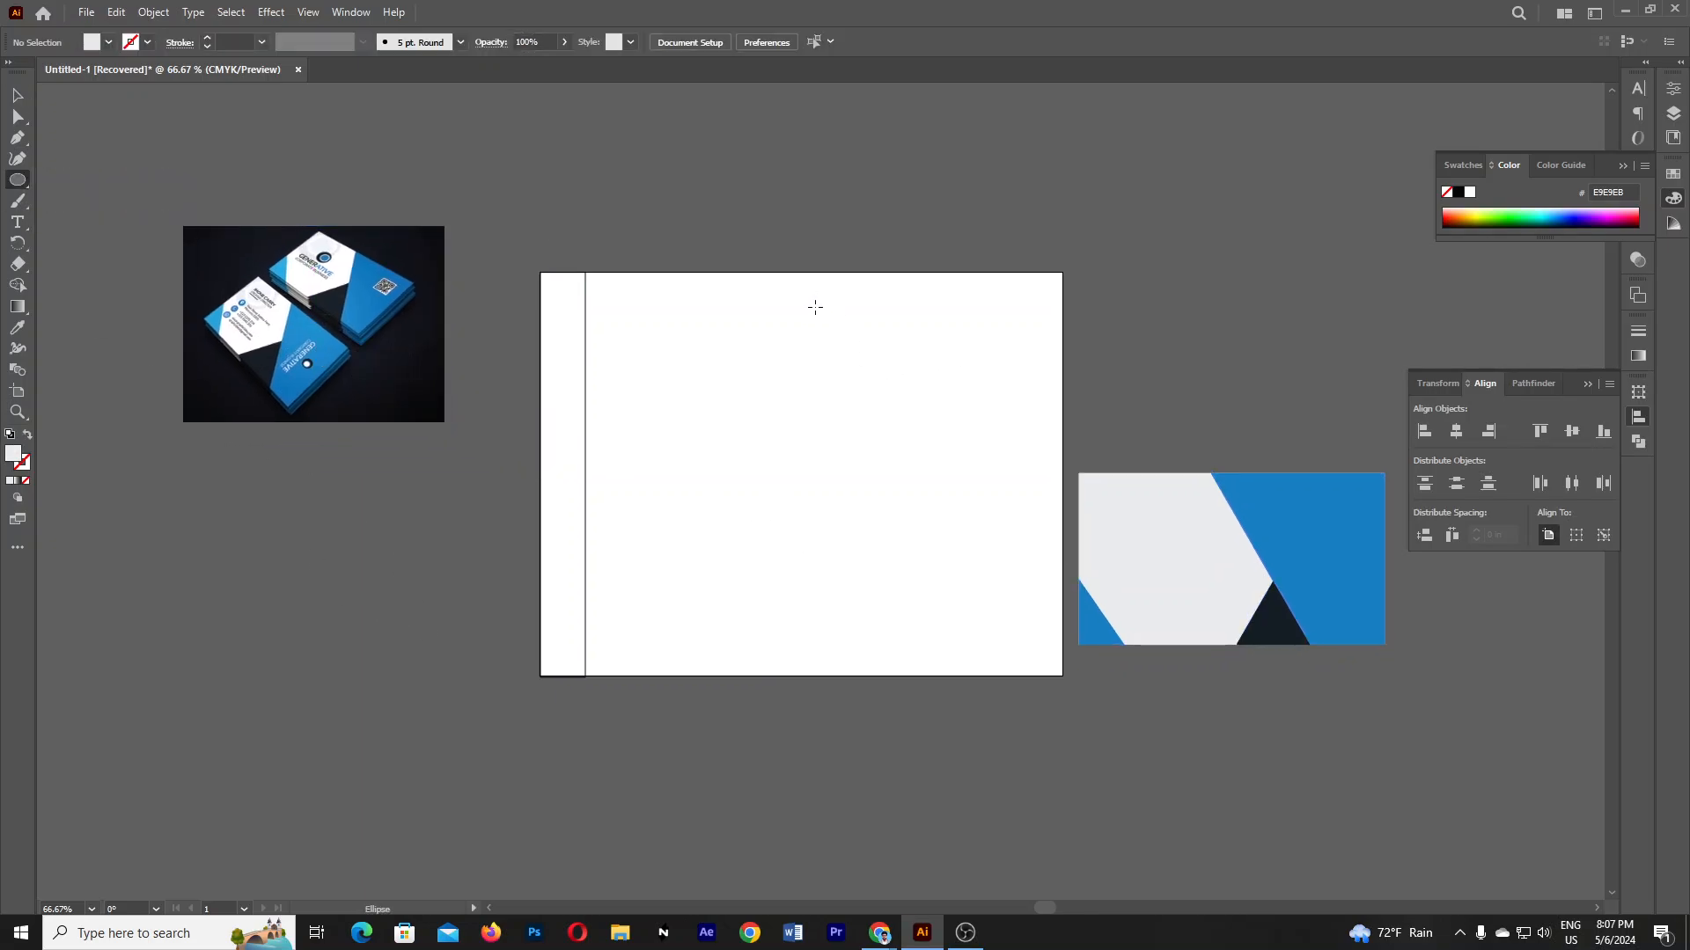
drag(801, 356, 881, 438)
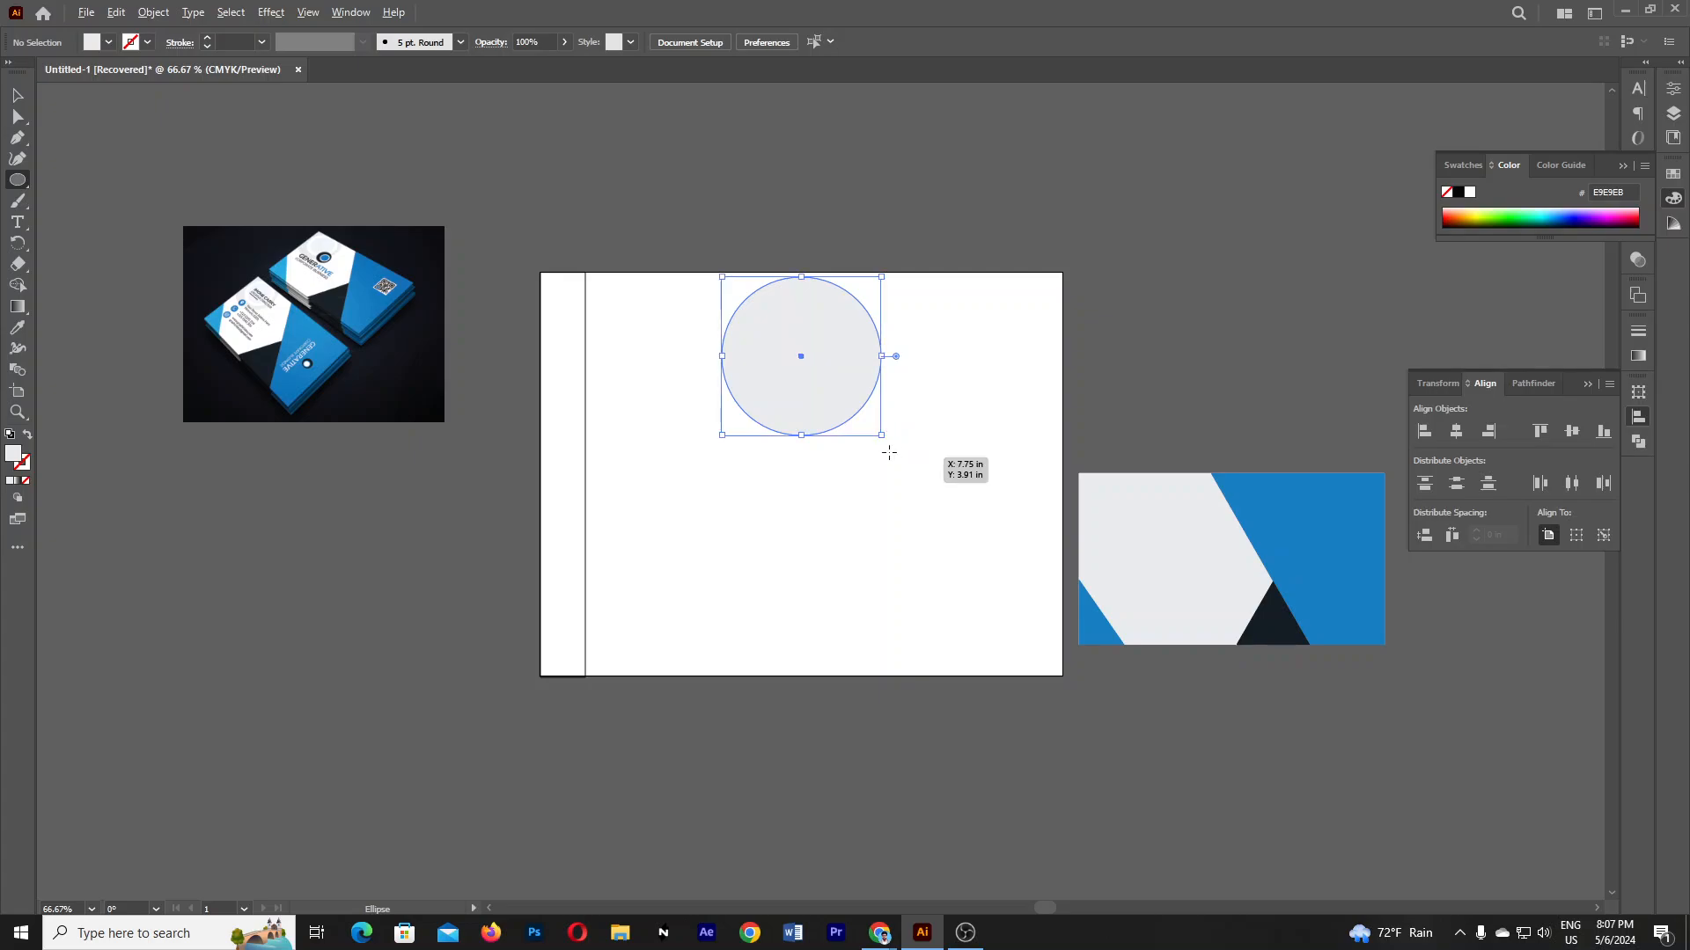
click(19, 95)
drag(800, 363, 800, 419)
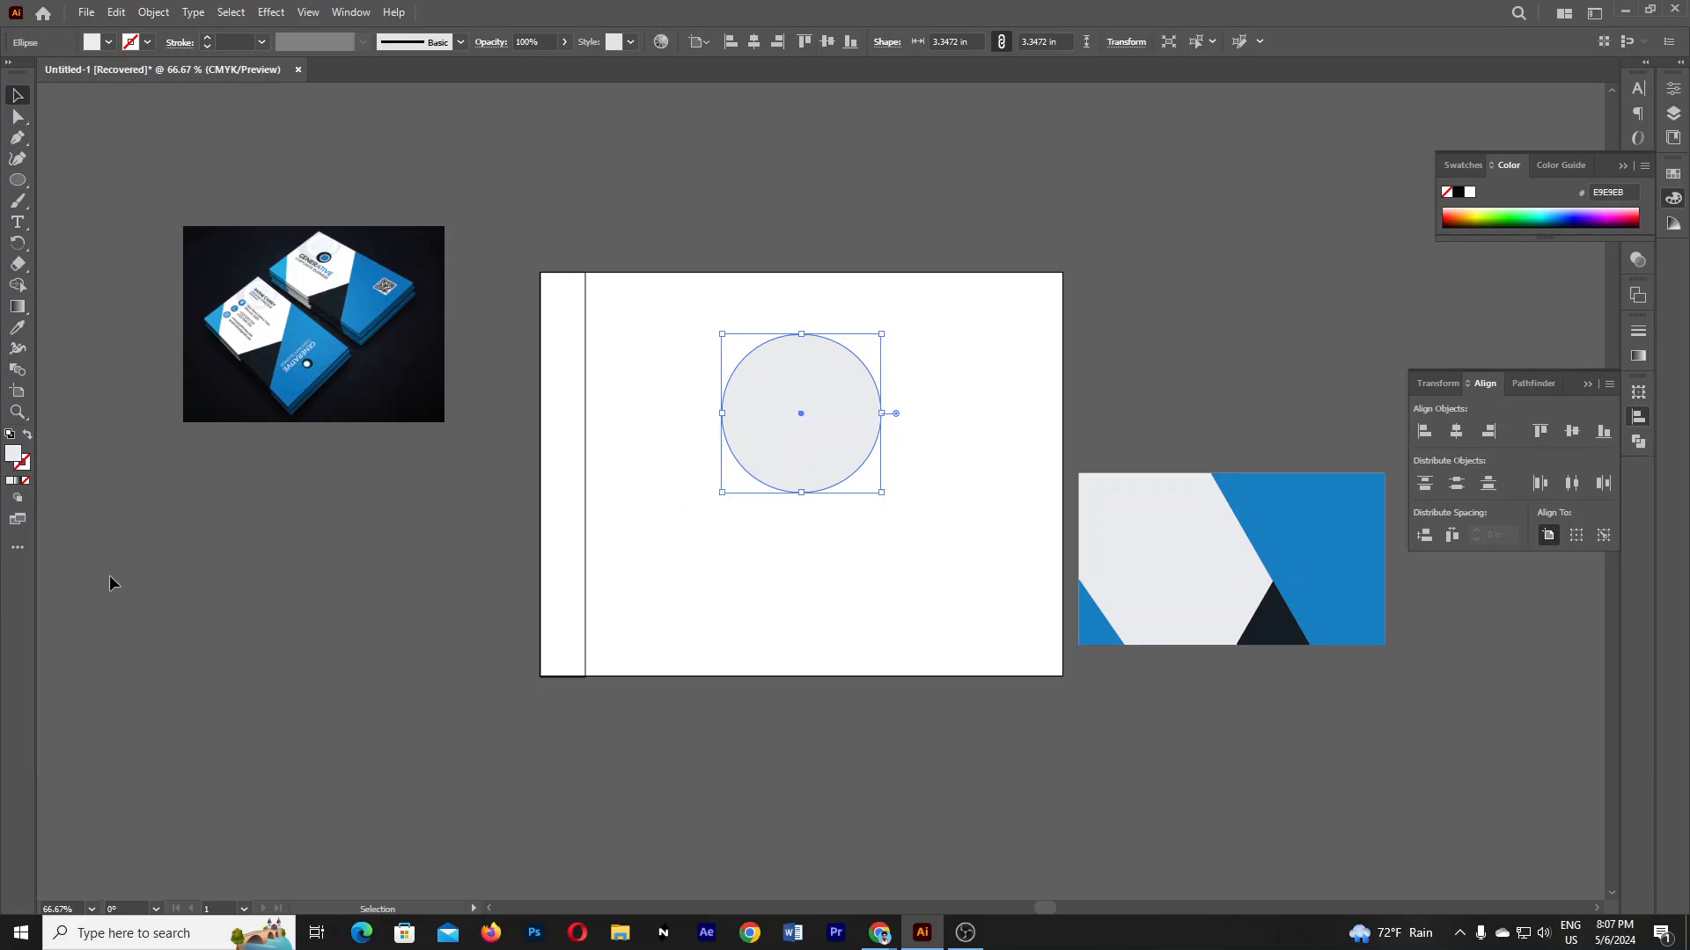
- Set the circle's fill to blue in the colour picker
double_click(13, 454)
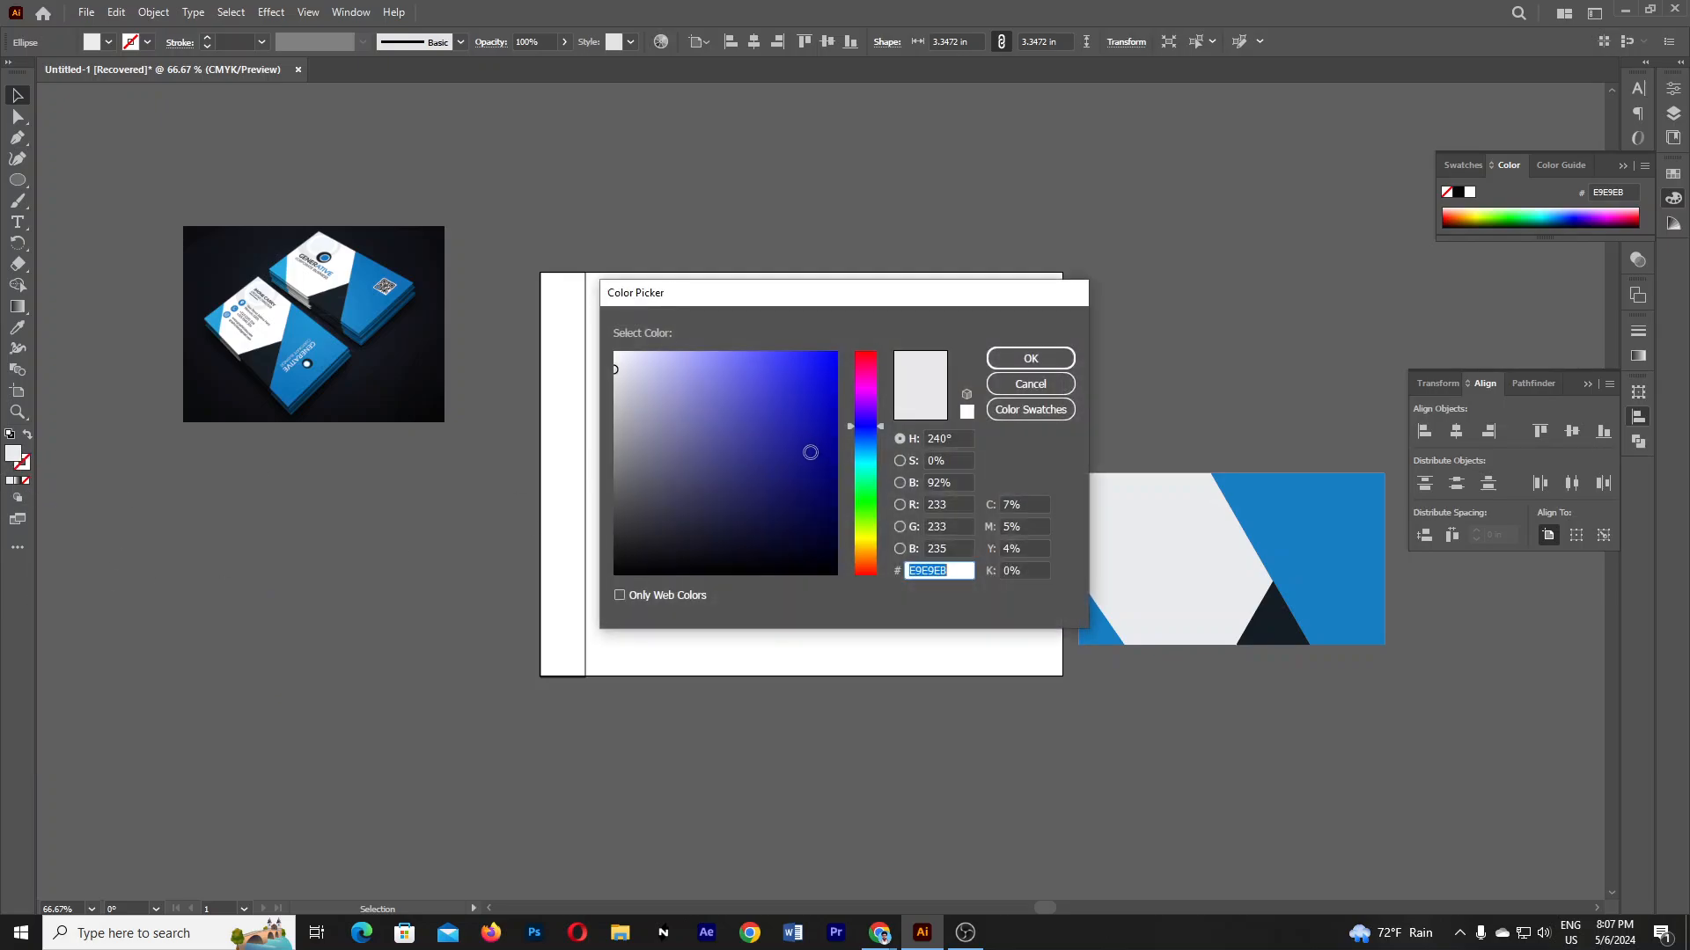
drag(810, 453, 850, 350)
drag(869, 435, 822, 433)
click(1031, 358)
click(1164, 357)
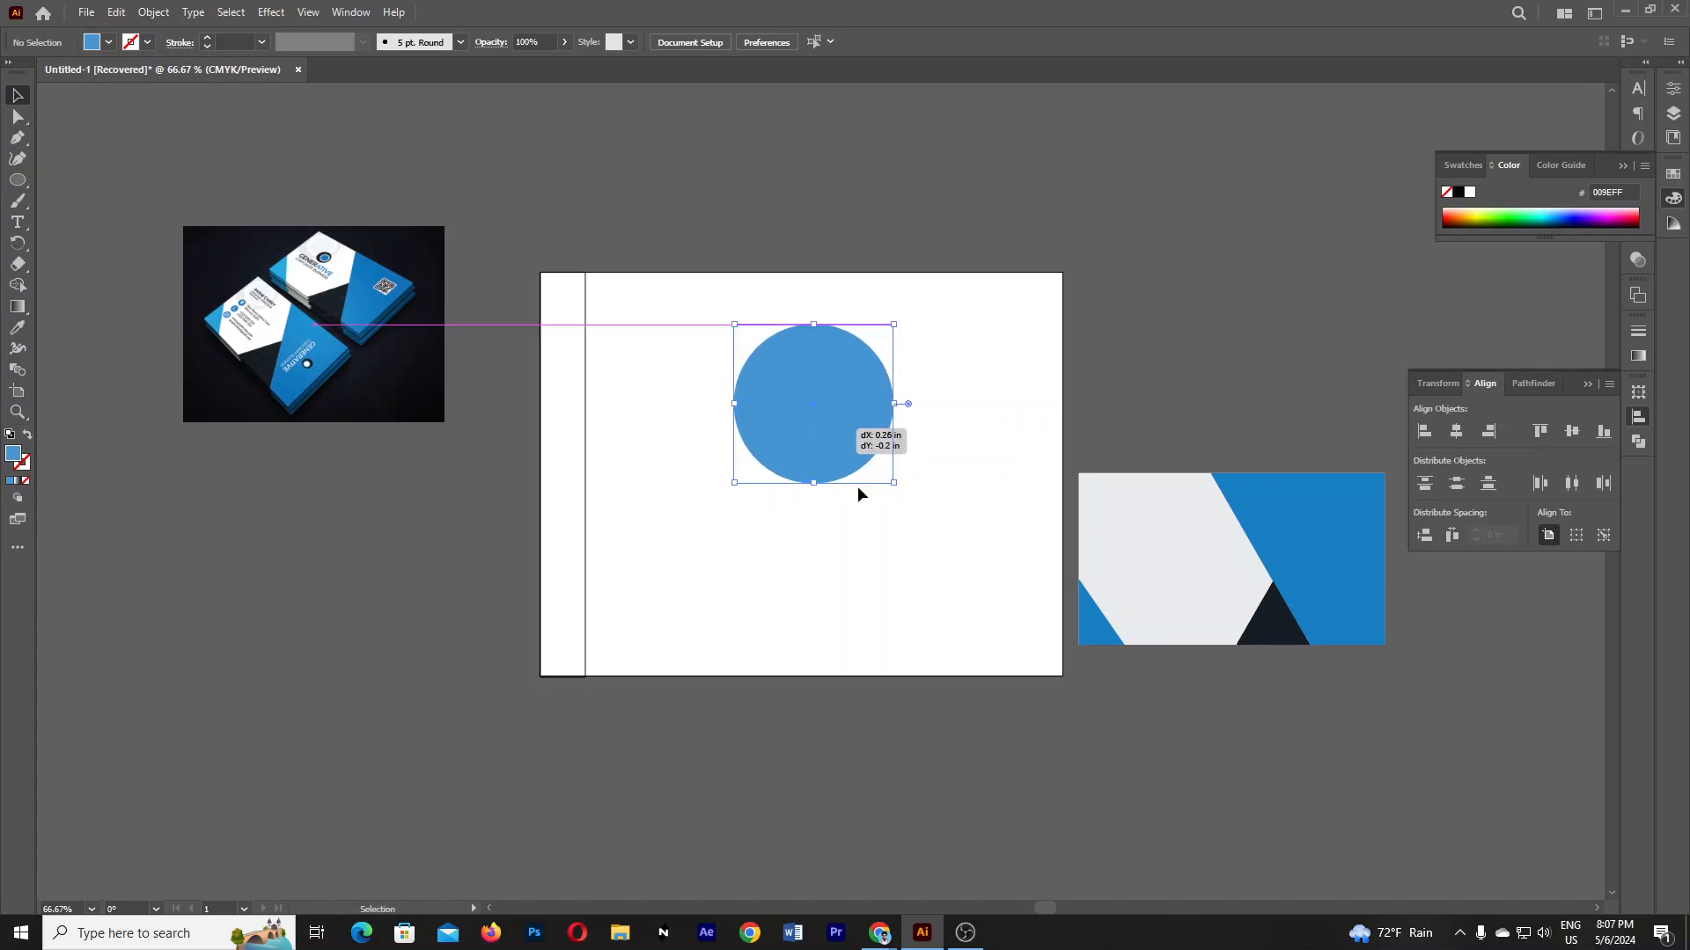
- Give the circle a red FF0333 outline and show its properties
double_click(23, 469)
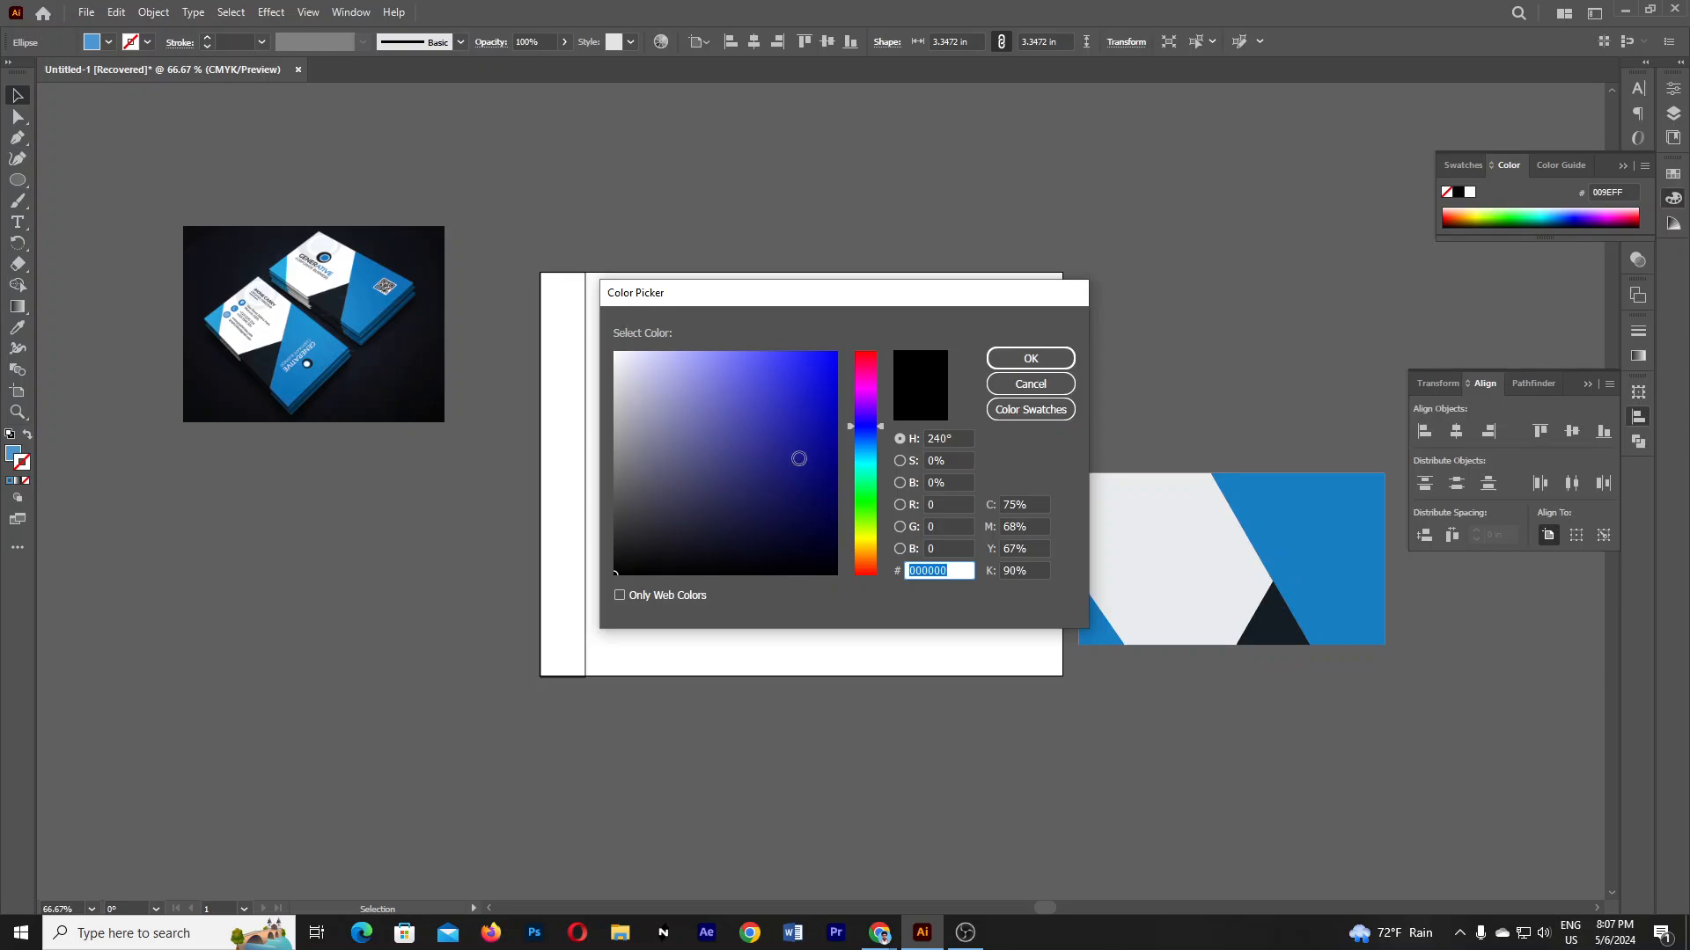
drag(800, 454, 840, 503)
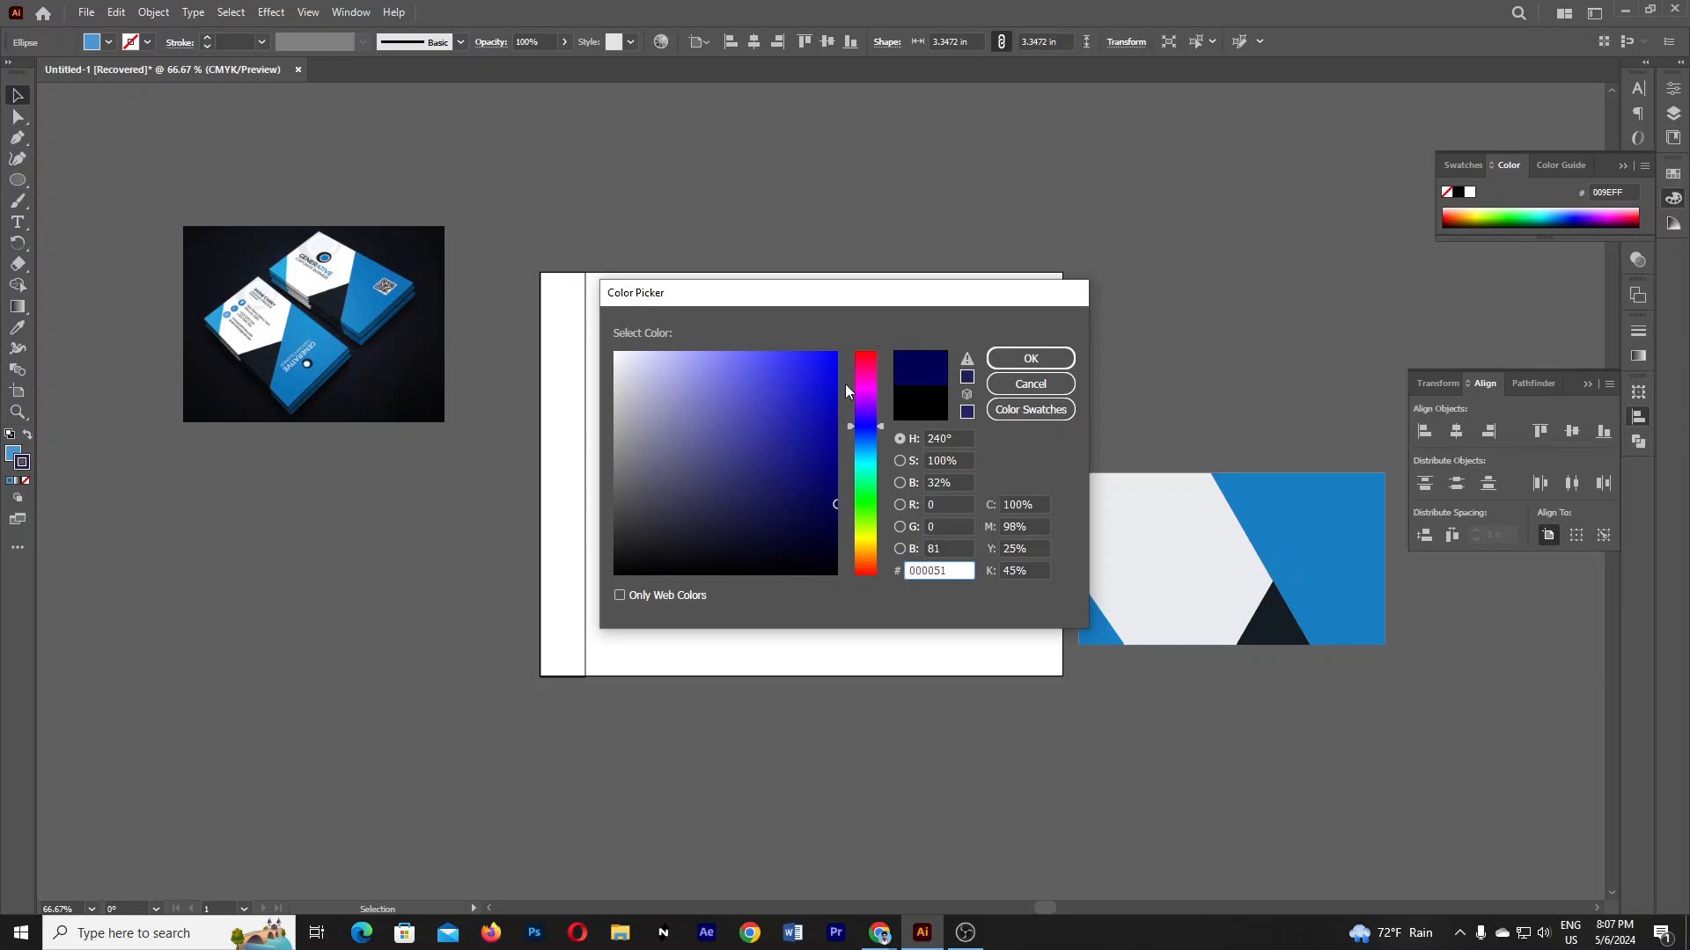
drag(850, 392, 836, 331)
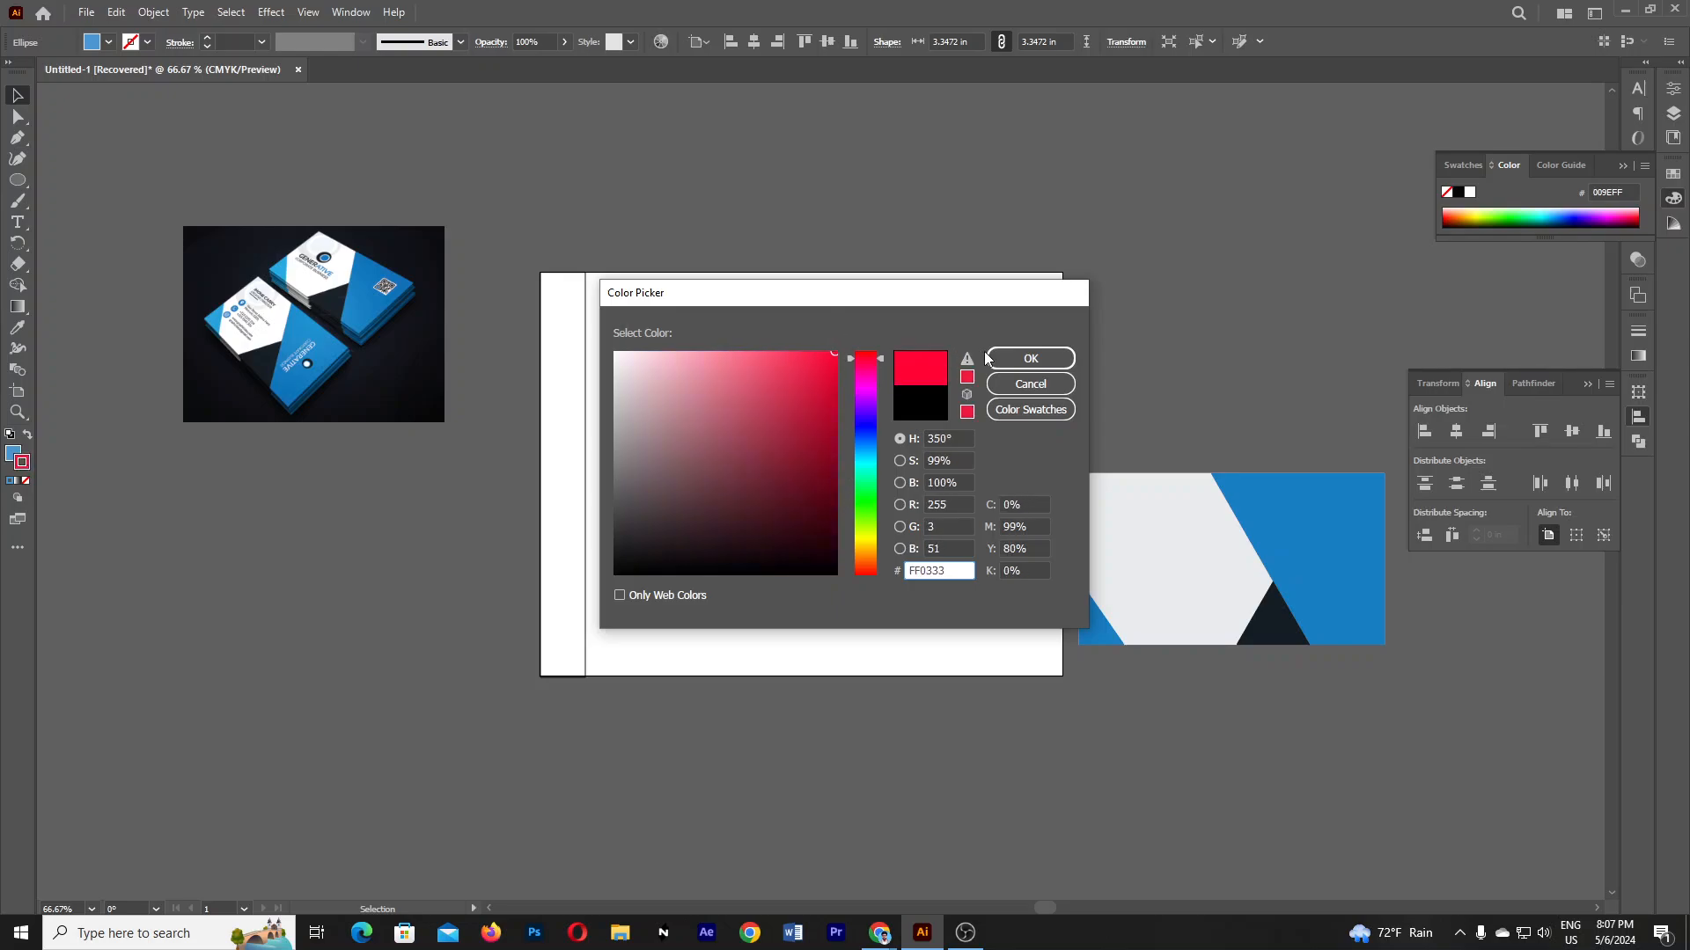
click(1021, 361)
click(1074, 338)
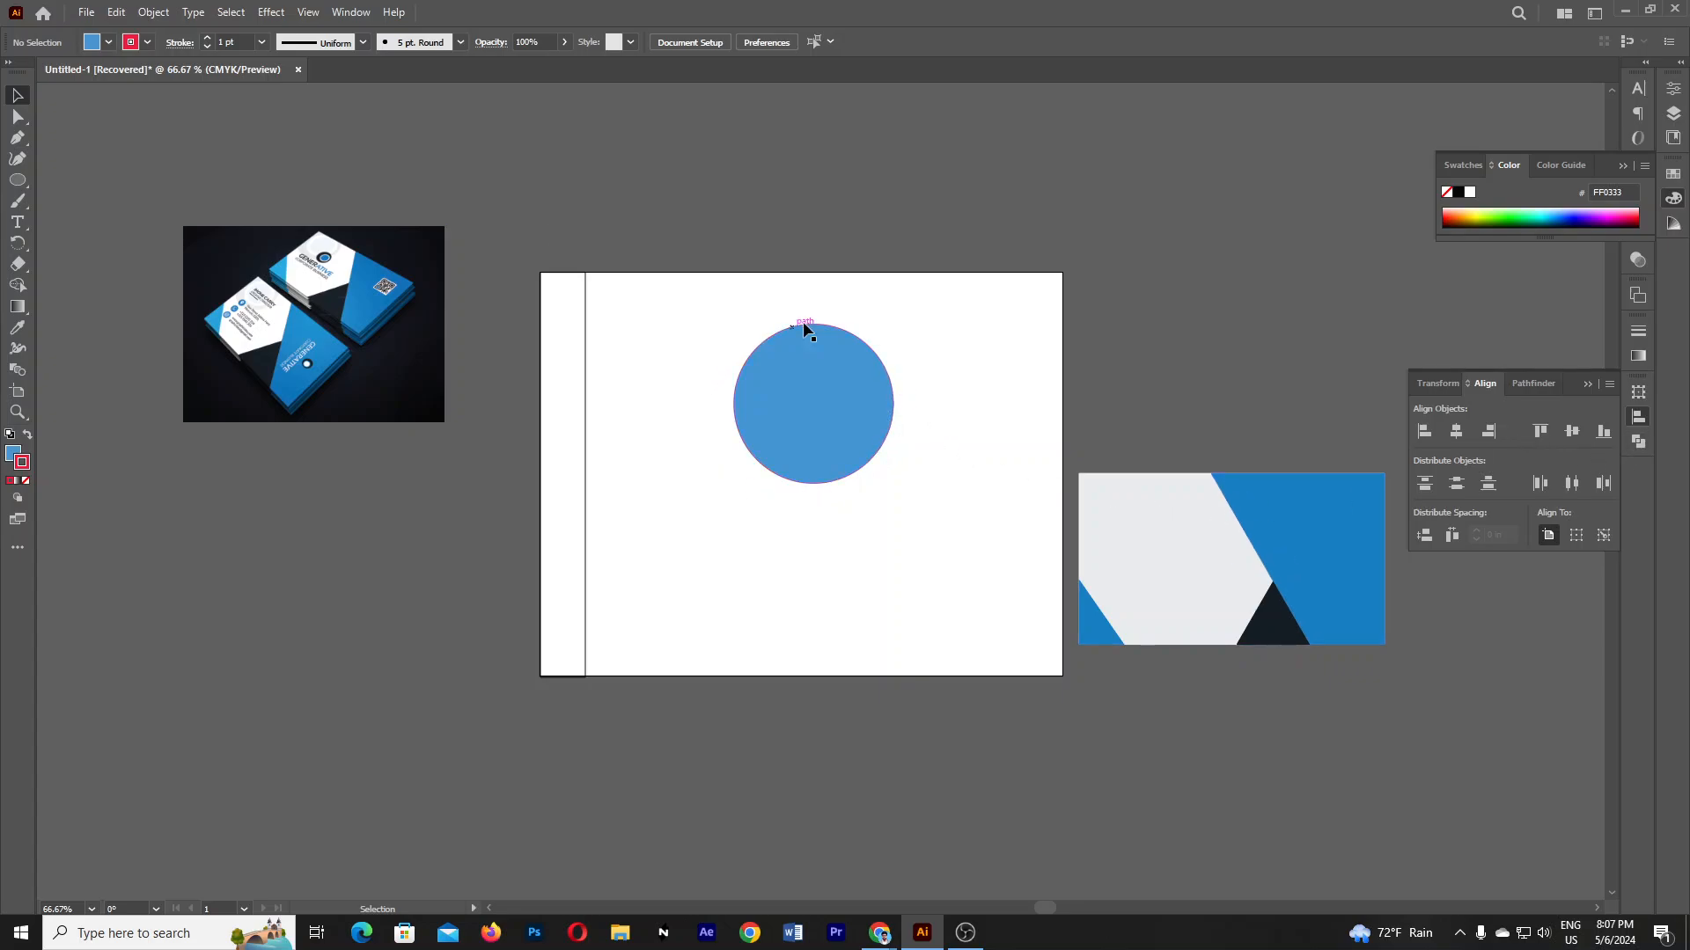
click(849, 385)
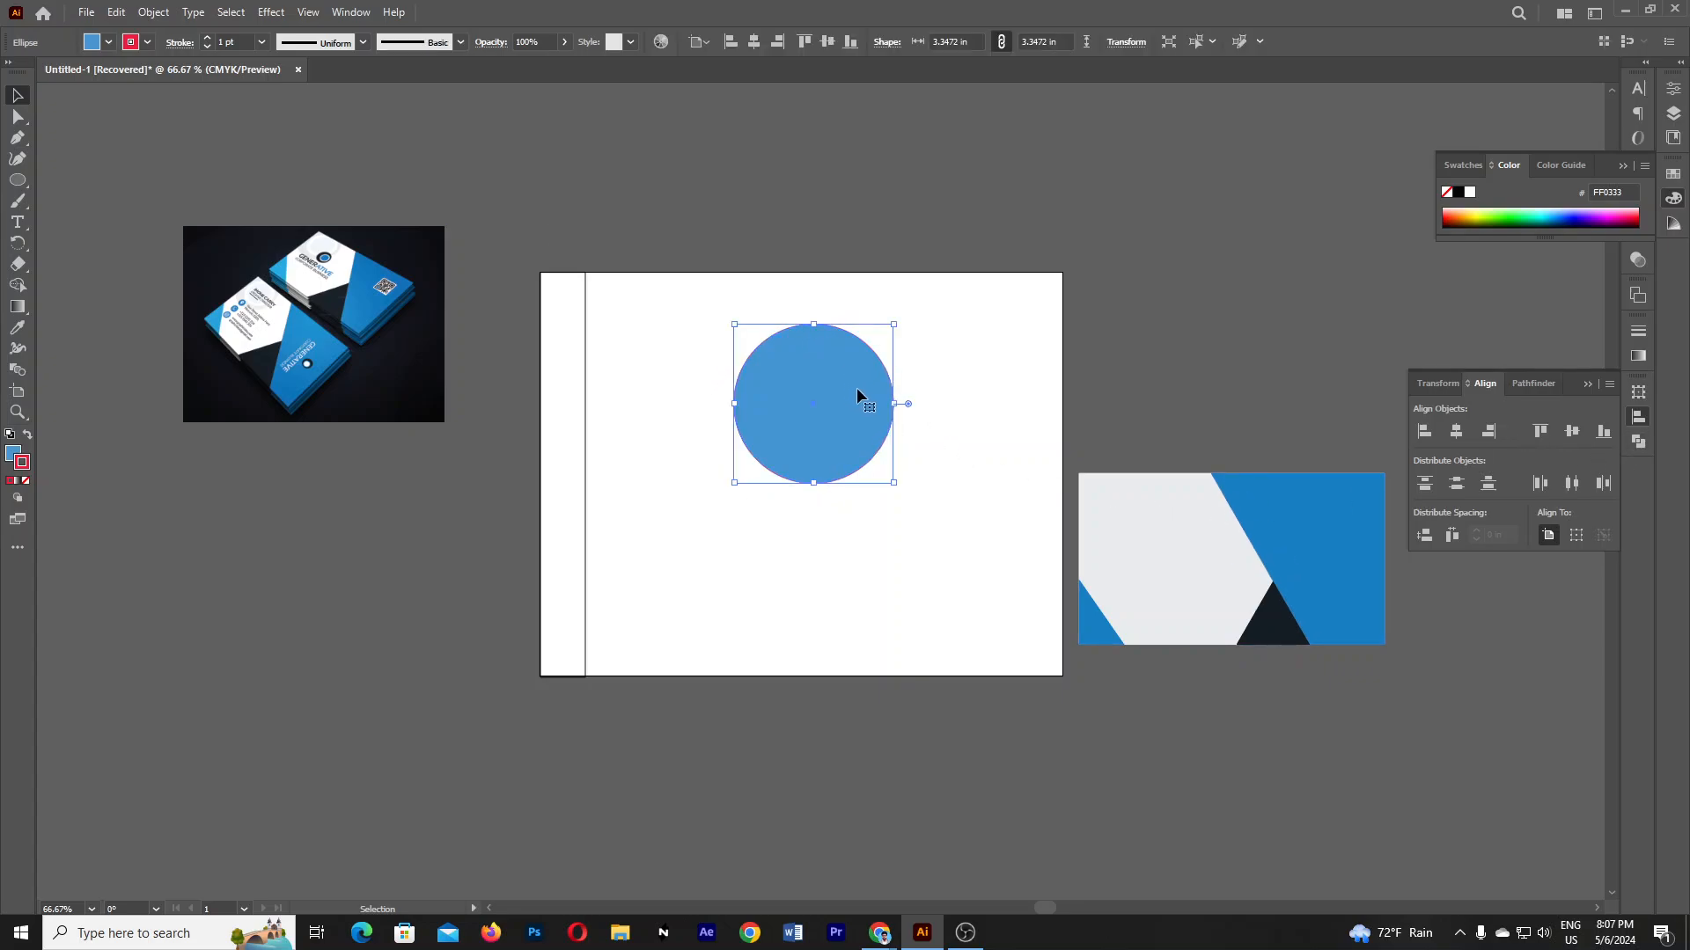
click(1673, 94)
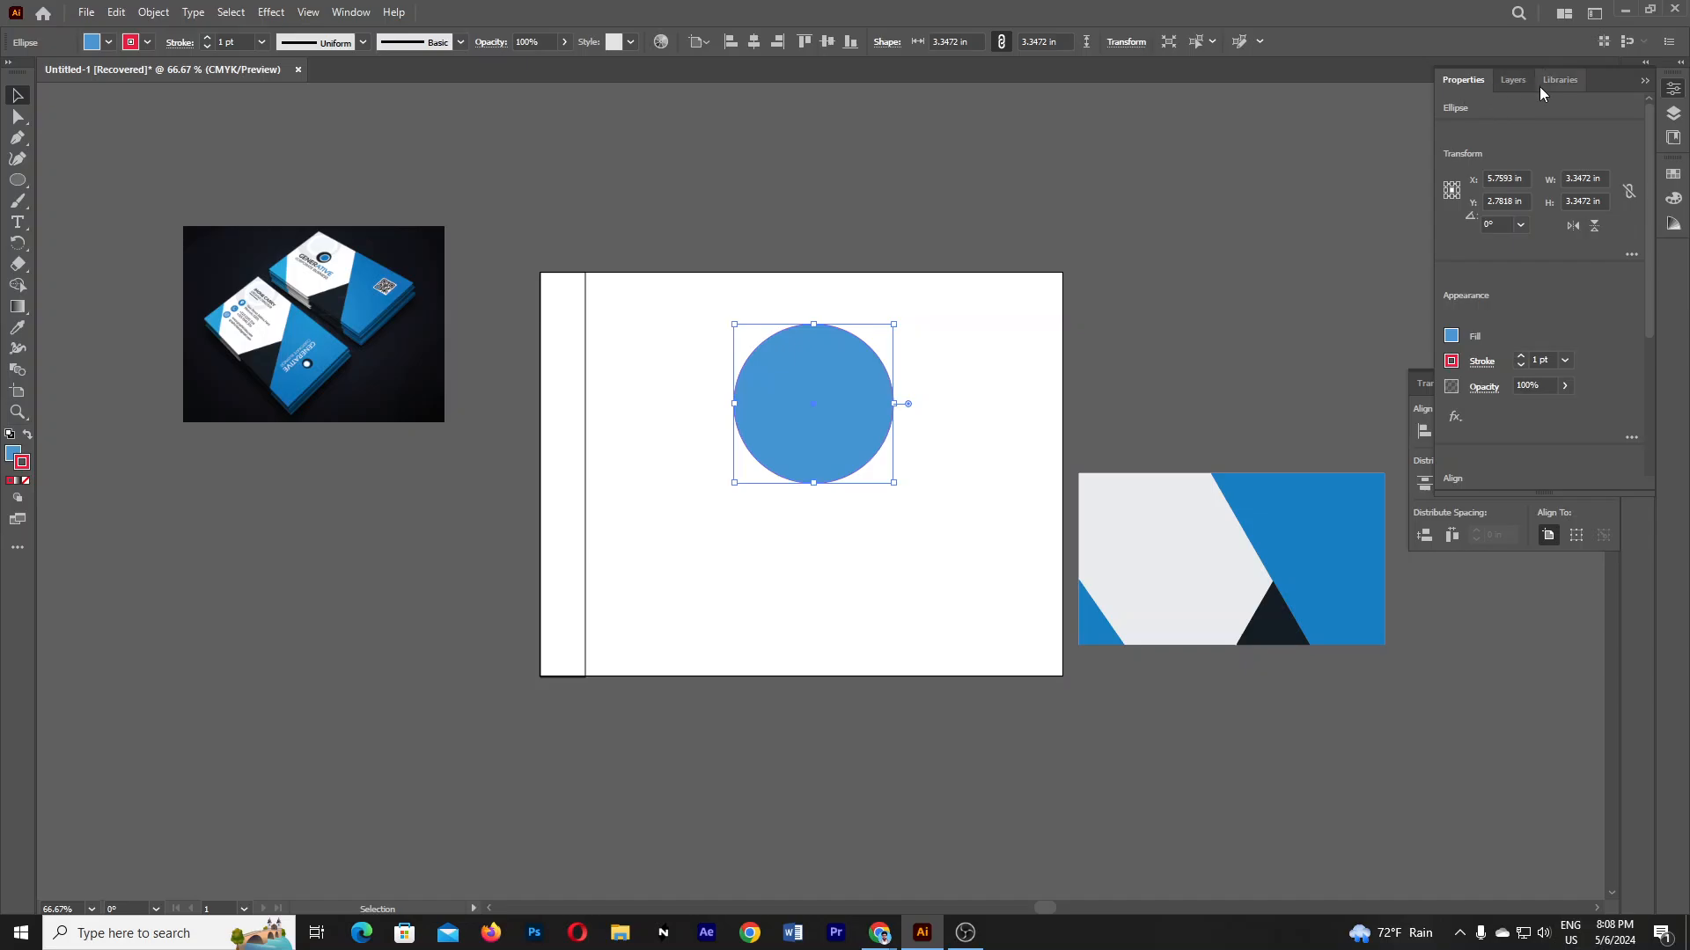
right_click(1673, 95)
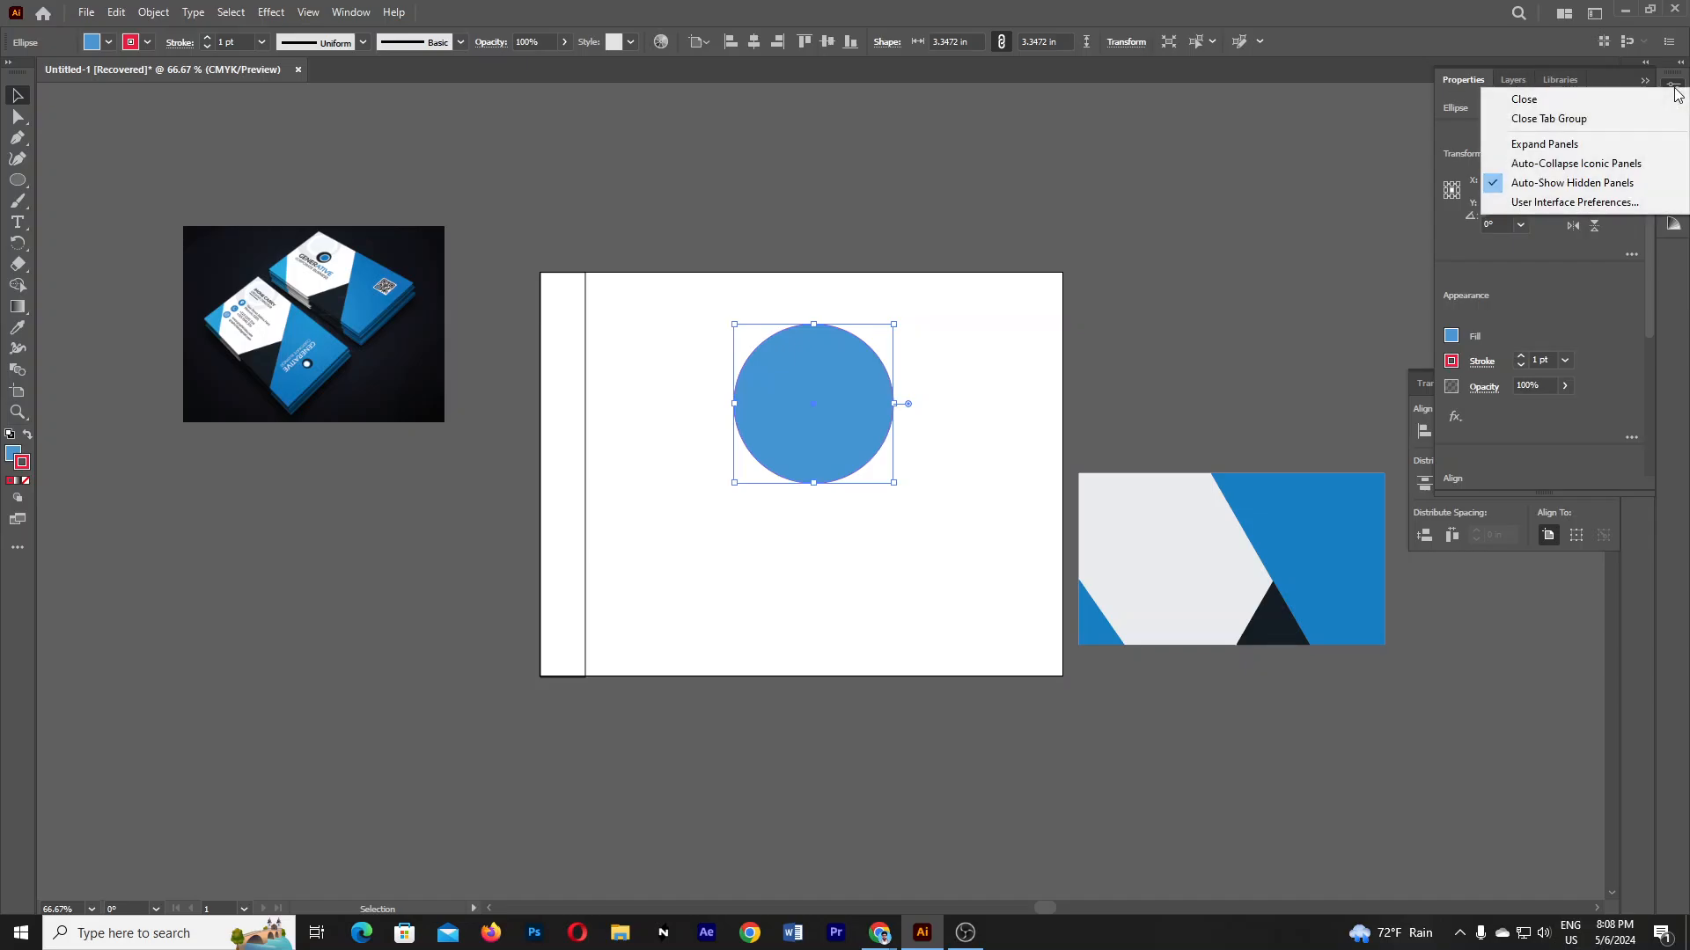
click(1673, 103)
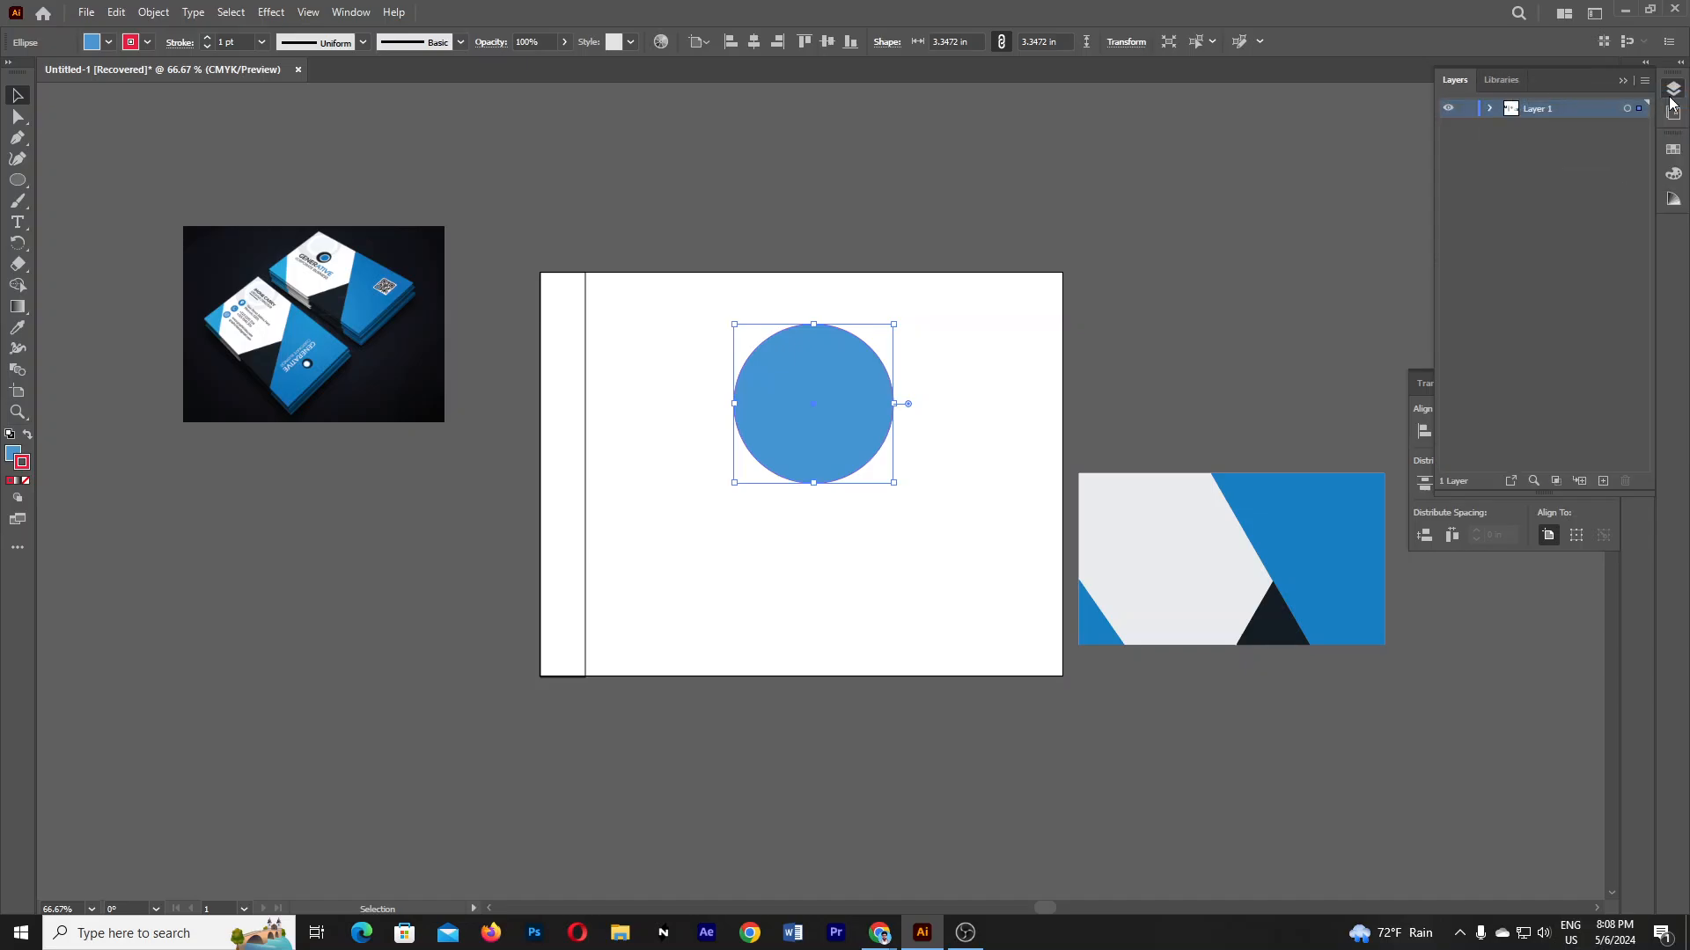
click(351, 13)
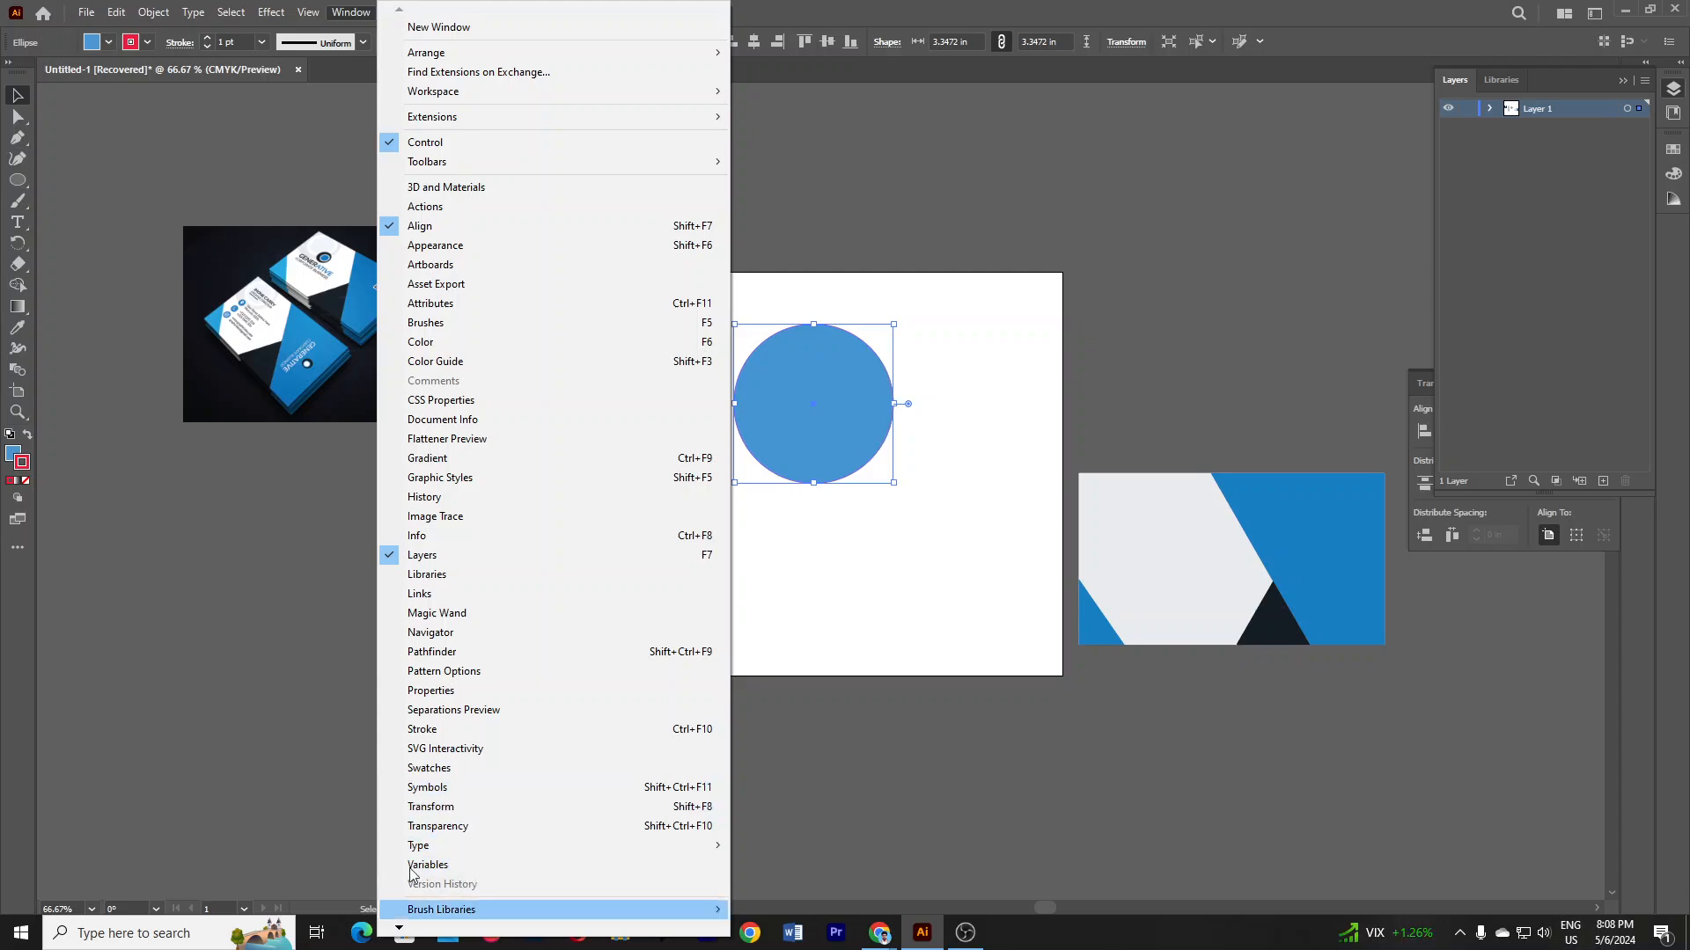
click(452, 691)
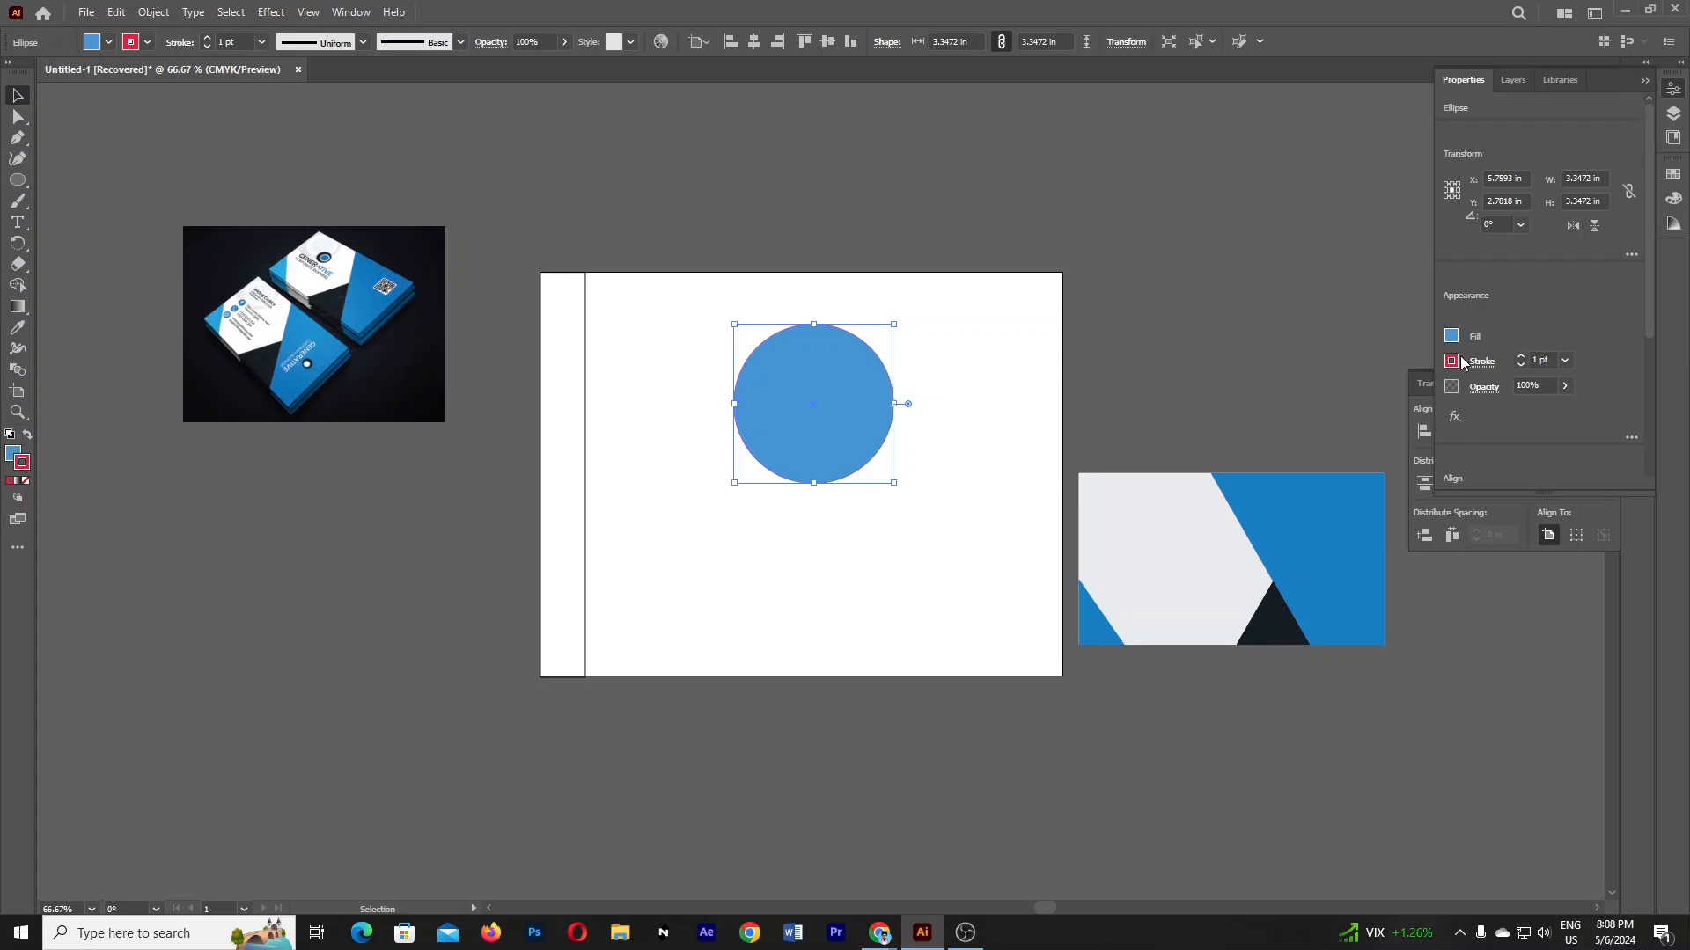
- Set the circle's stroke weight to 5 pt
click(1522, 358)
click(1522, 358)
click(1522, 358)
click(1522, 358)
click(1522, 358)
click(1522, 359)
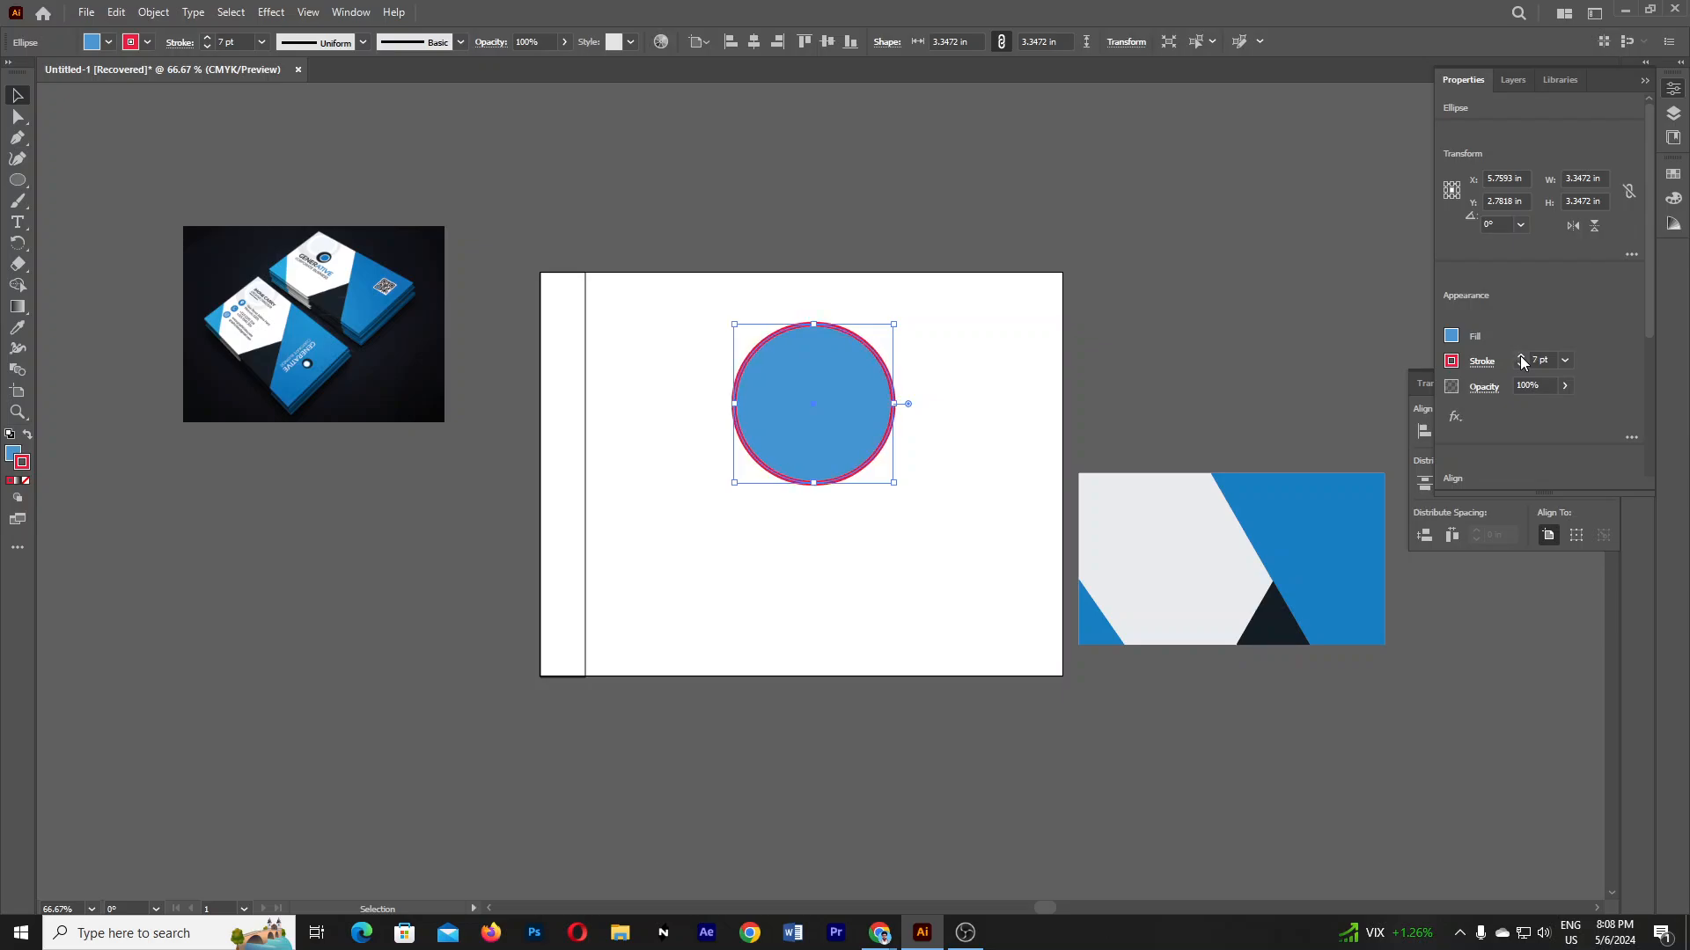
click(1521, 358)
click(1522, 358)
click(1520, 366)
click(1520, 366)
click(1521, 366)
click(1521, 367)
click(1520, 366)
click(1520, 367)
click(1521, 357)
click(1521, 357)
- Turn on Dashed Line for the circle's outline in the stroke options
click(1480, 363)
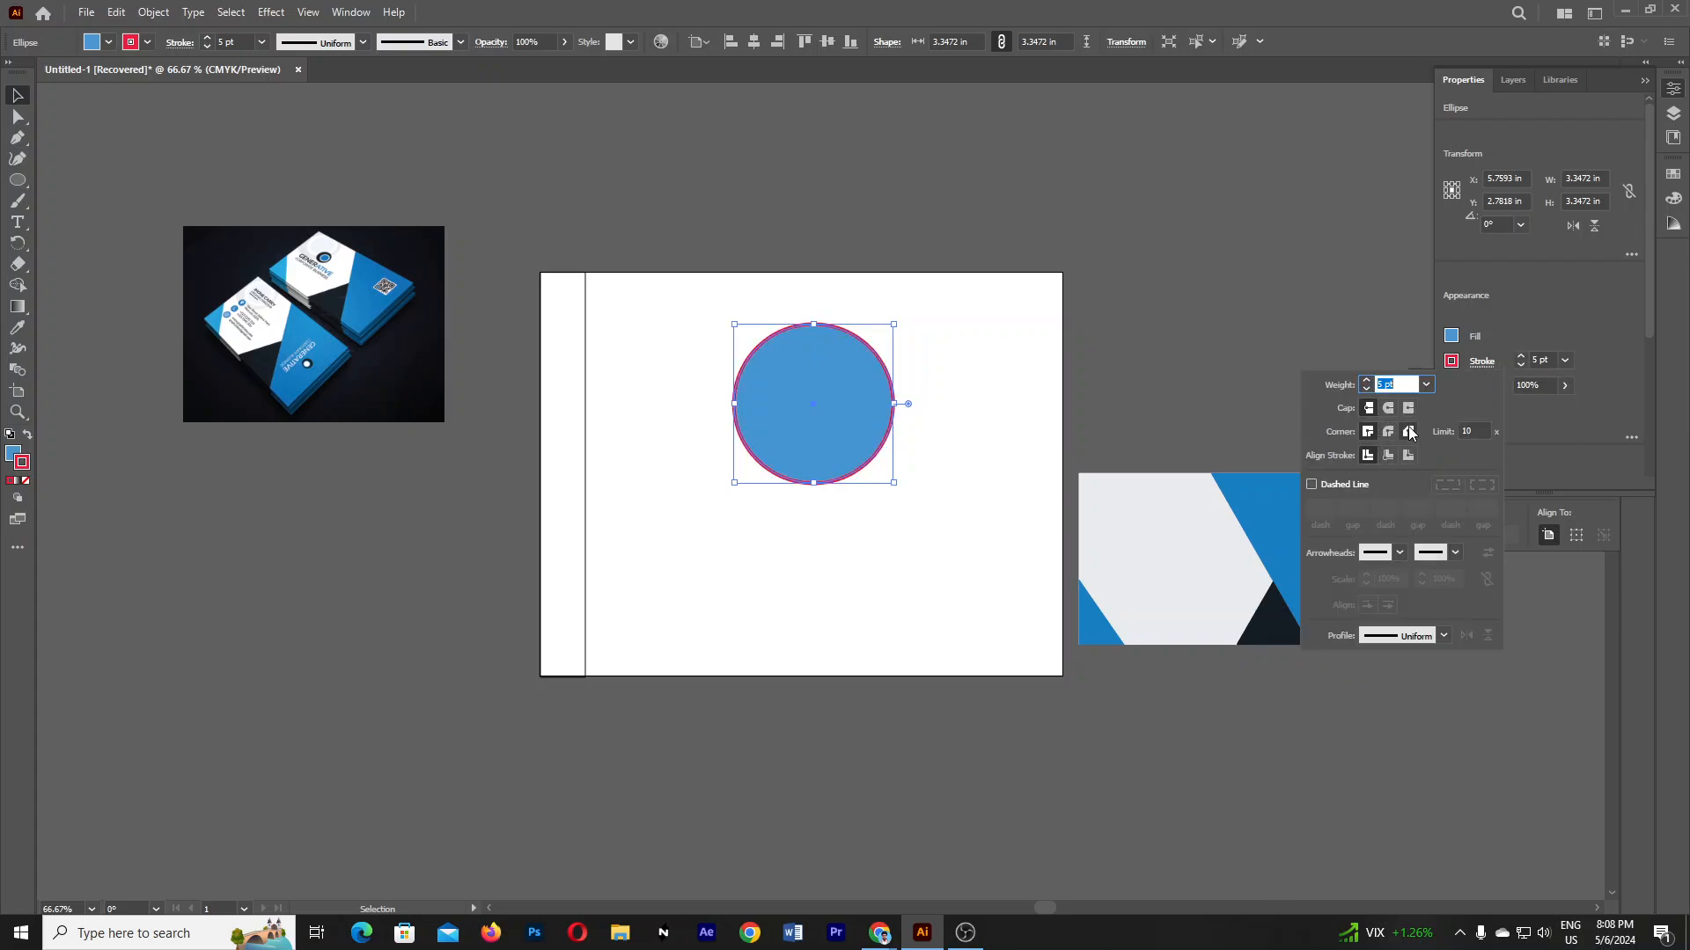
click(1311, 484)
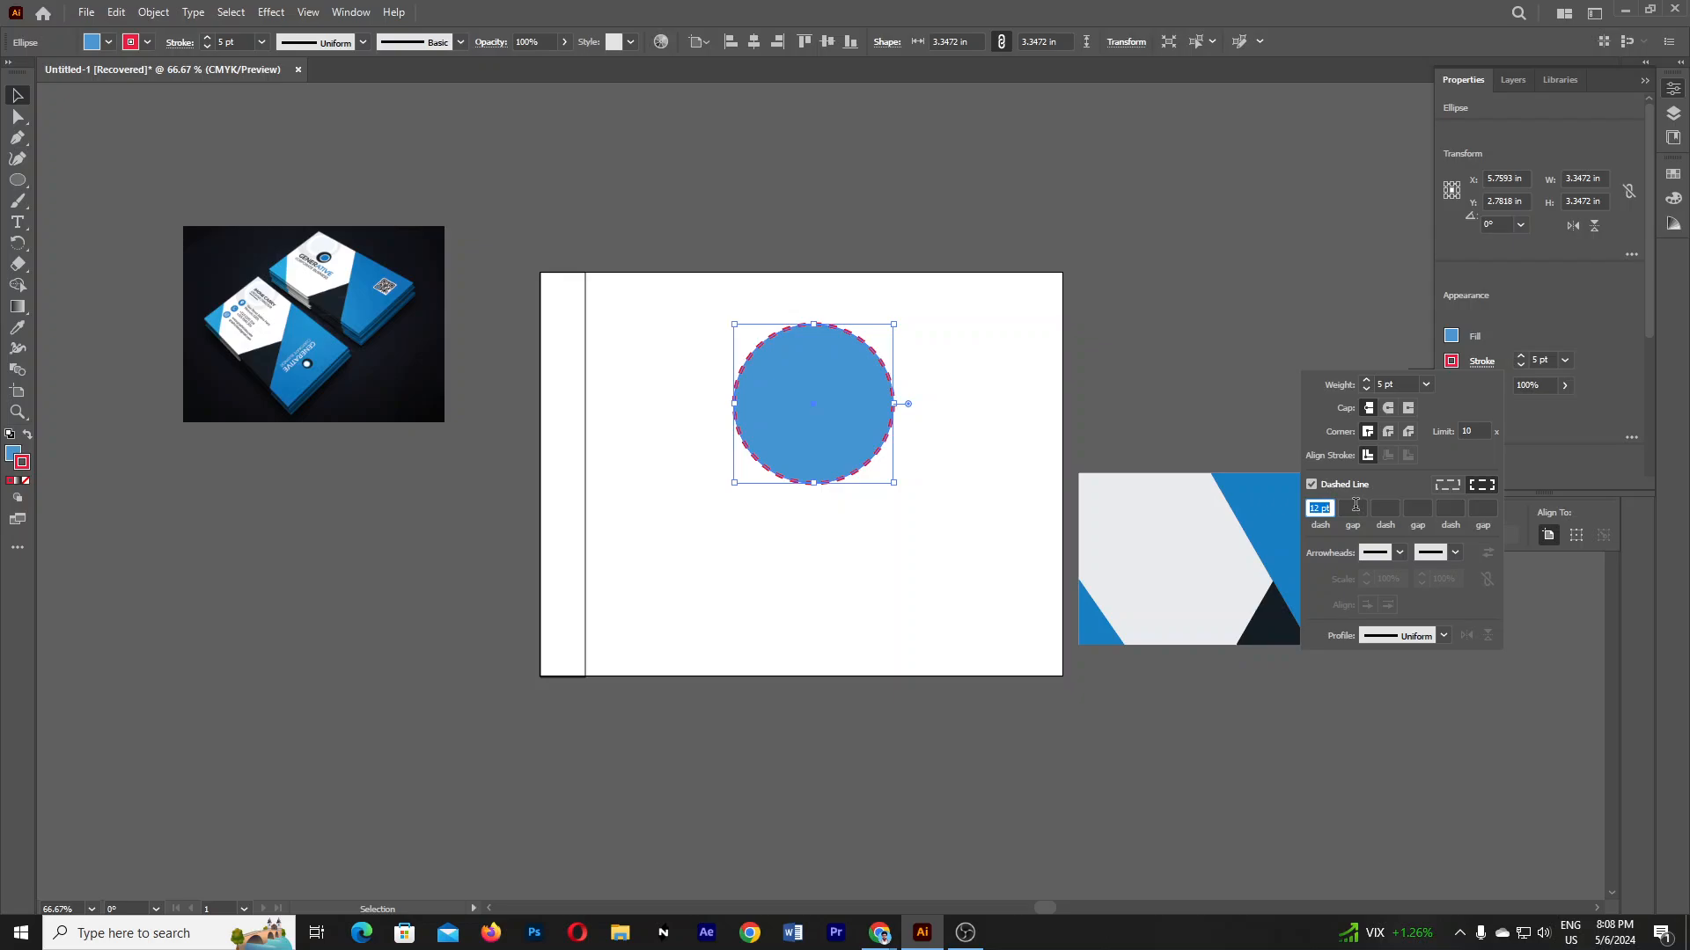
click(1356, 507)
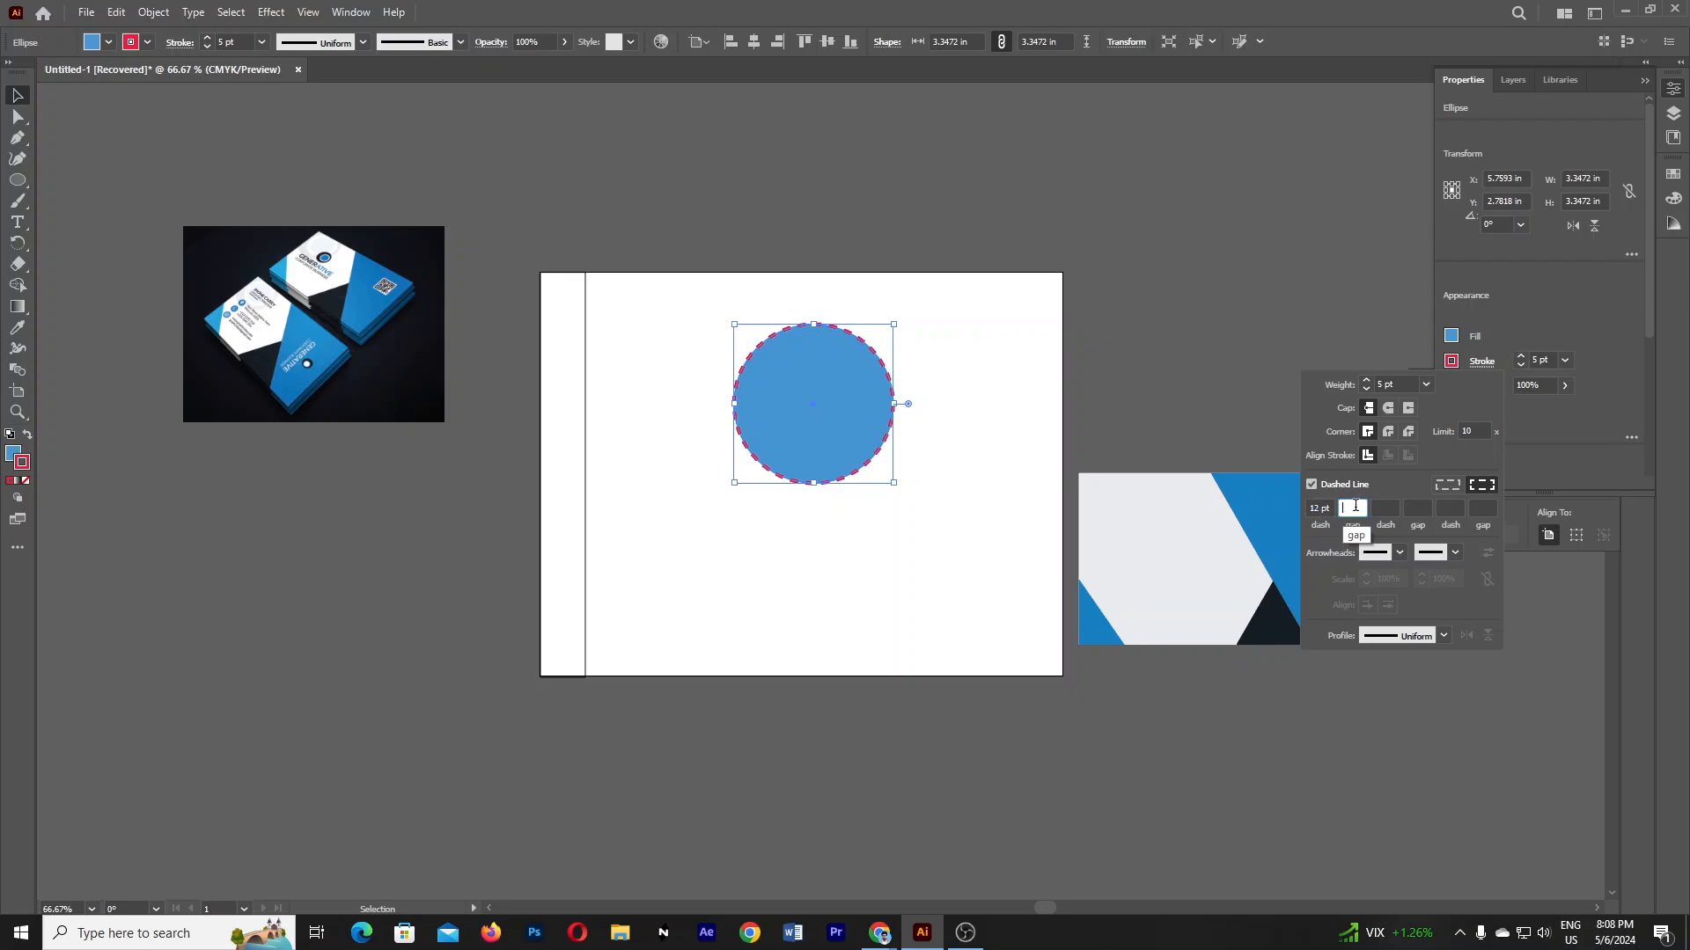
key(Up)
key(Up)
key(Up)
key(Up)
key(Up)
key(Up)
key(Up)
key(Up)
key(Up)
key(Up)
key(Up)
key(Up)
key(Up)
key(Up)
key(Up)
key(Up)
key(Up)
key(Up)
key(Up)
key(Up)
key(Up)
key(Up)
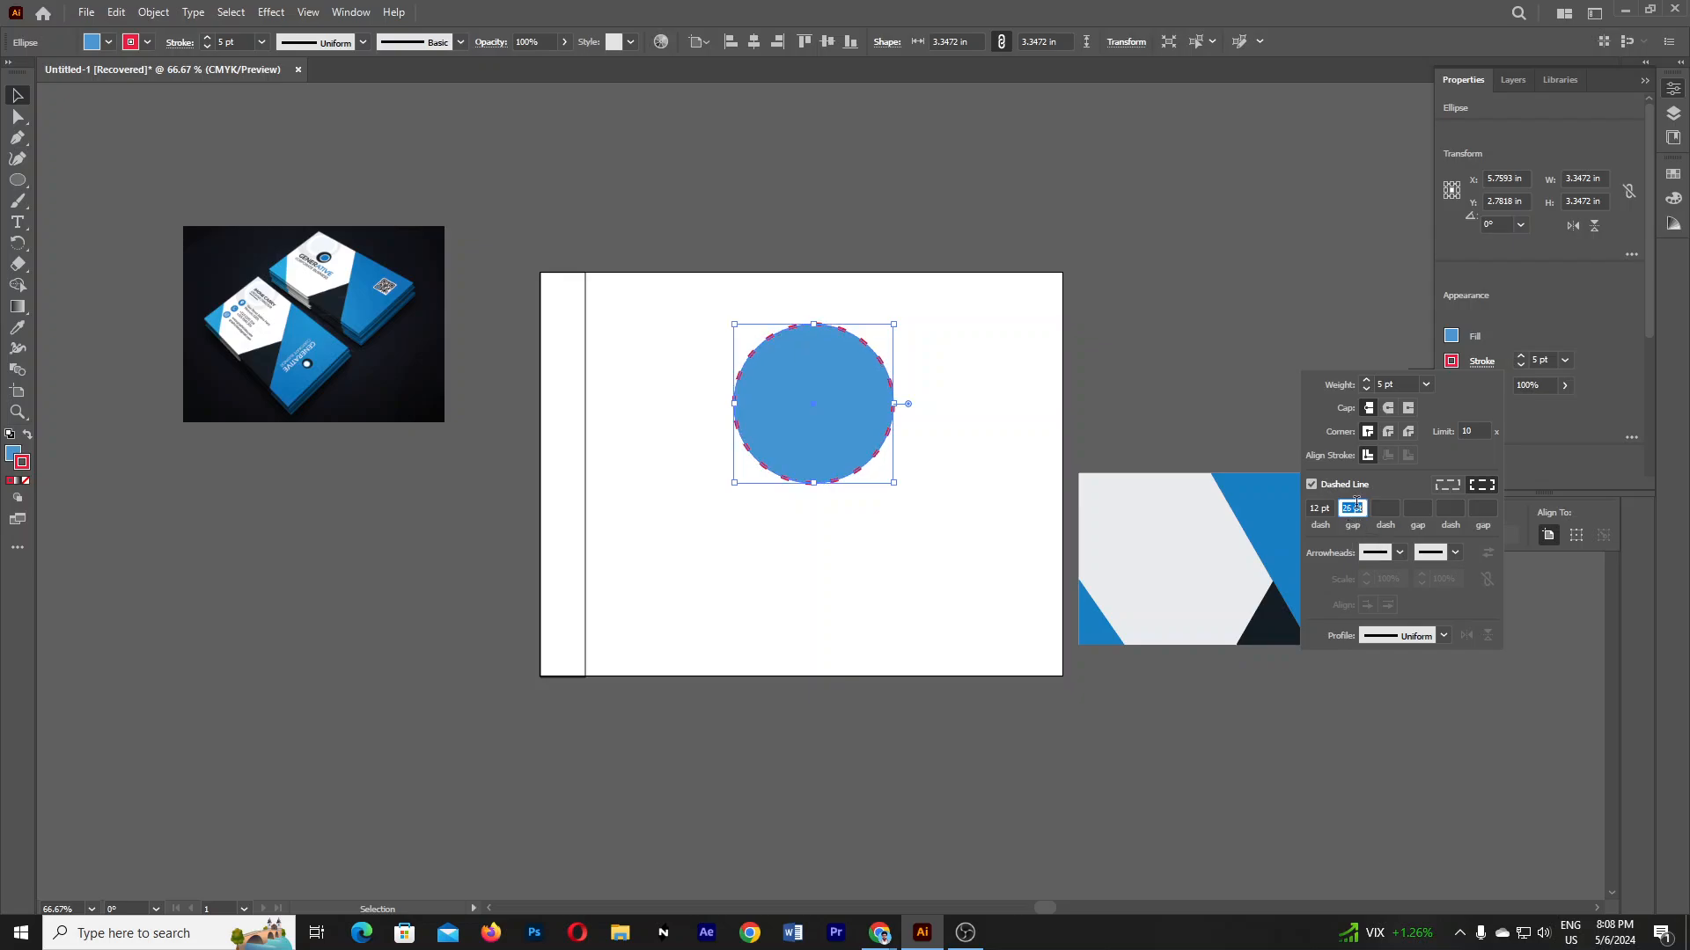
key(Down)
key(Down)
key(Down)
key(Down)
key(Down)
key(Down)
key(Down)
key(Down)
key(Down)
key(Down)
key(Down)
key(Down)
key(Down)
key(Down)
key(Down)
key(Down)
key(Down)
key(Down)
key(Down)
- Set the dash length and gap length to 4 pt each
click(1333, 509)
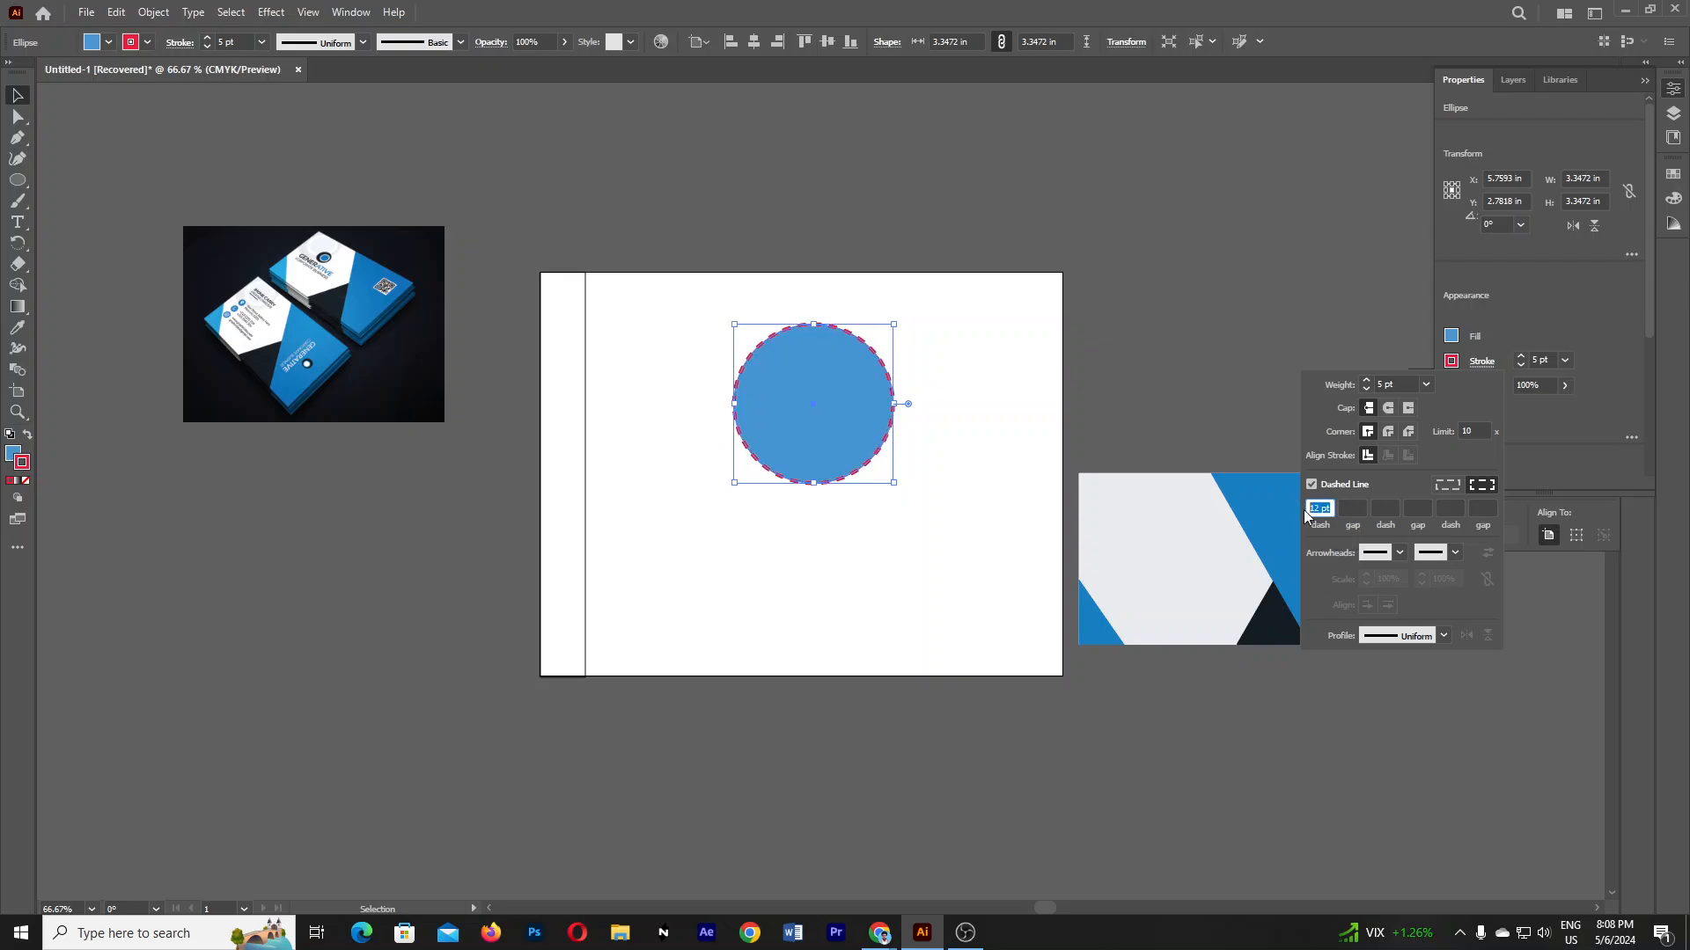
key(Down)
key(Down)
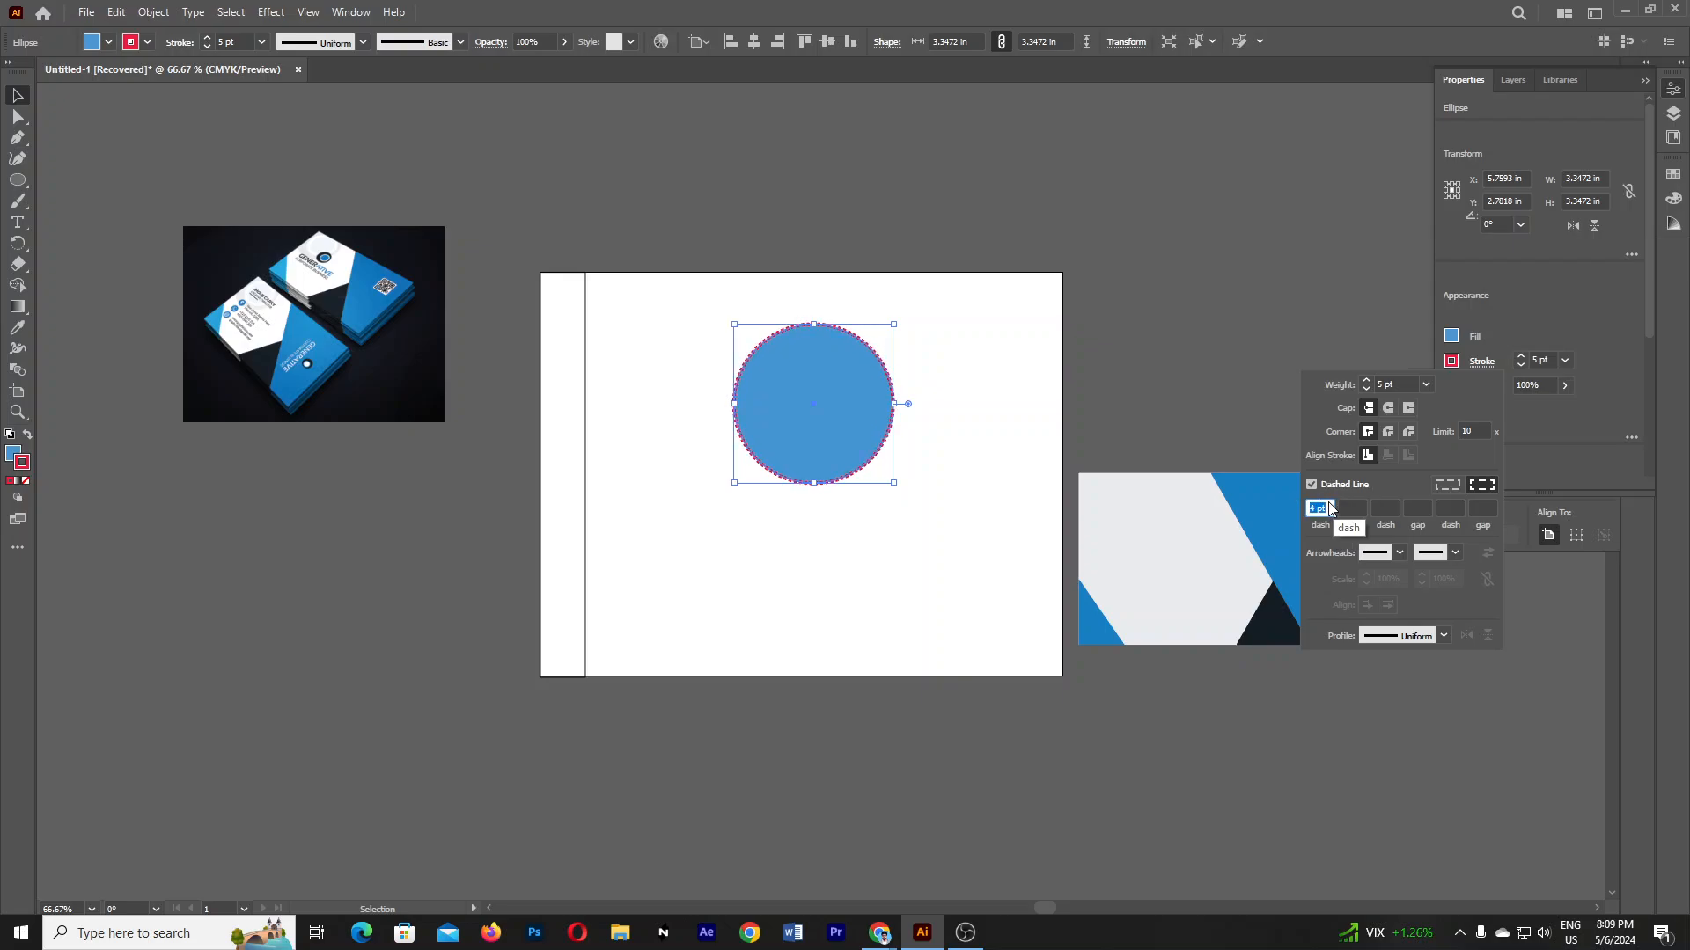
click(1354, 508)
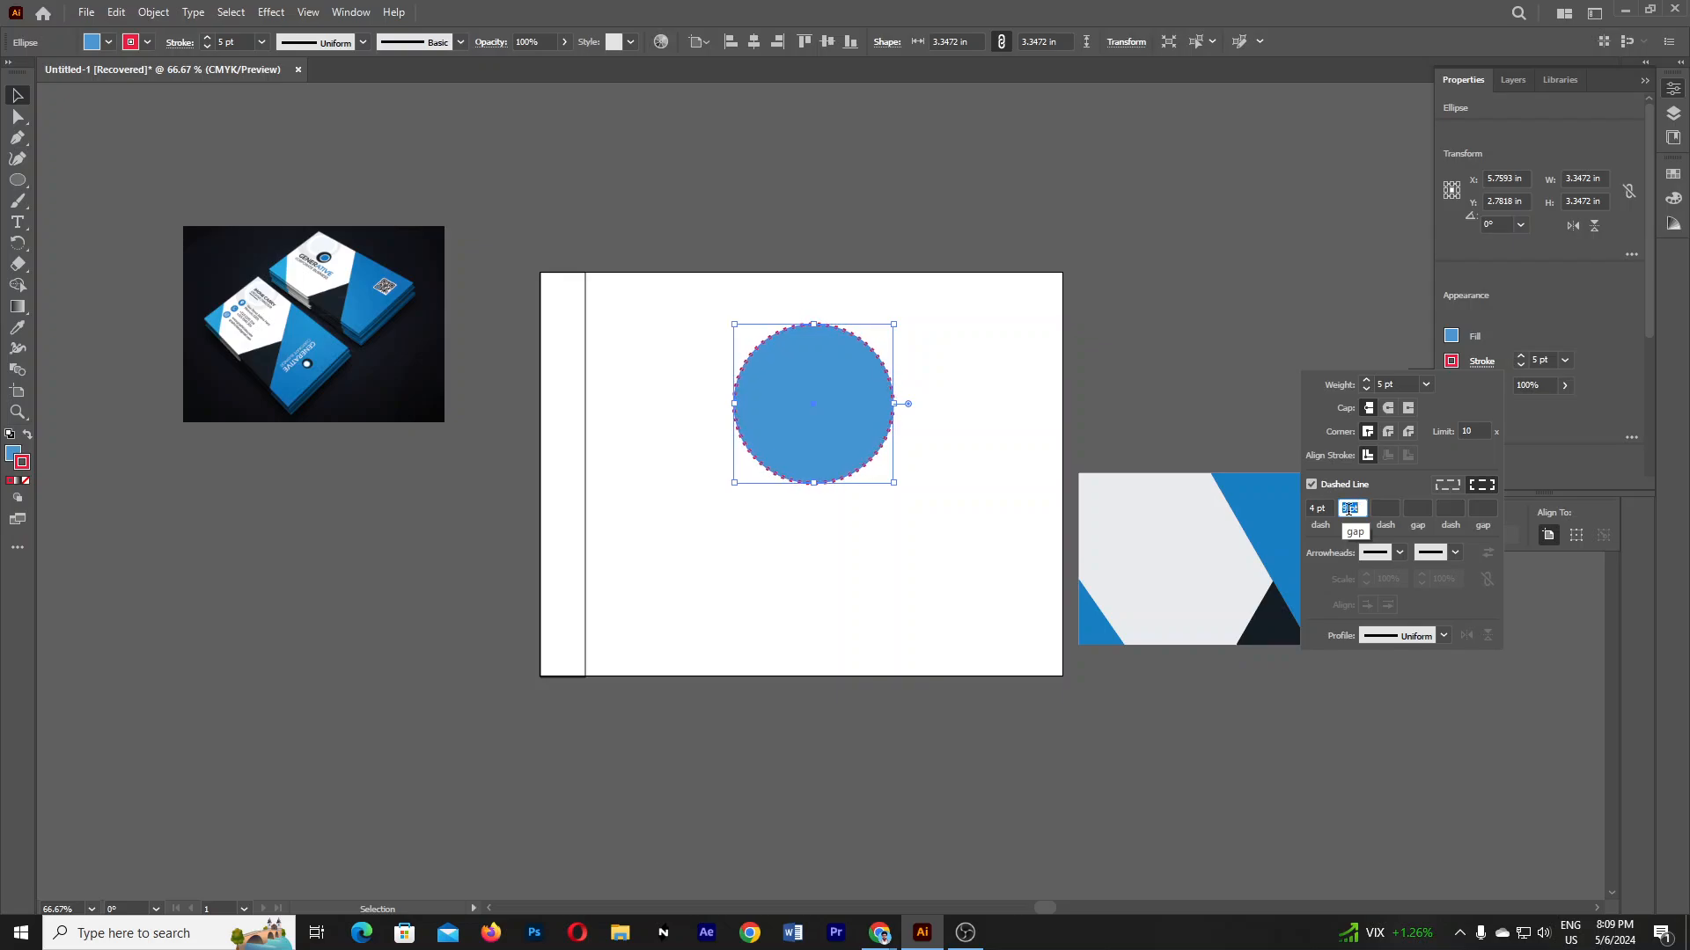
text(10)
key(Return)
text(4)
click(1387, 508)
text(10)
key(Return)
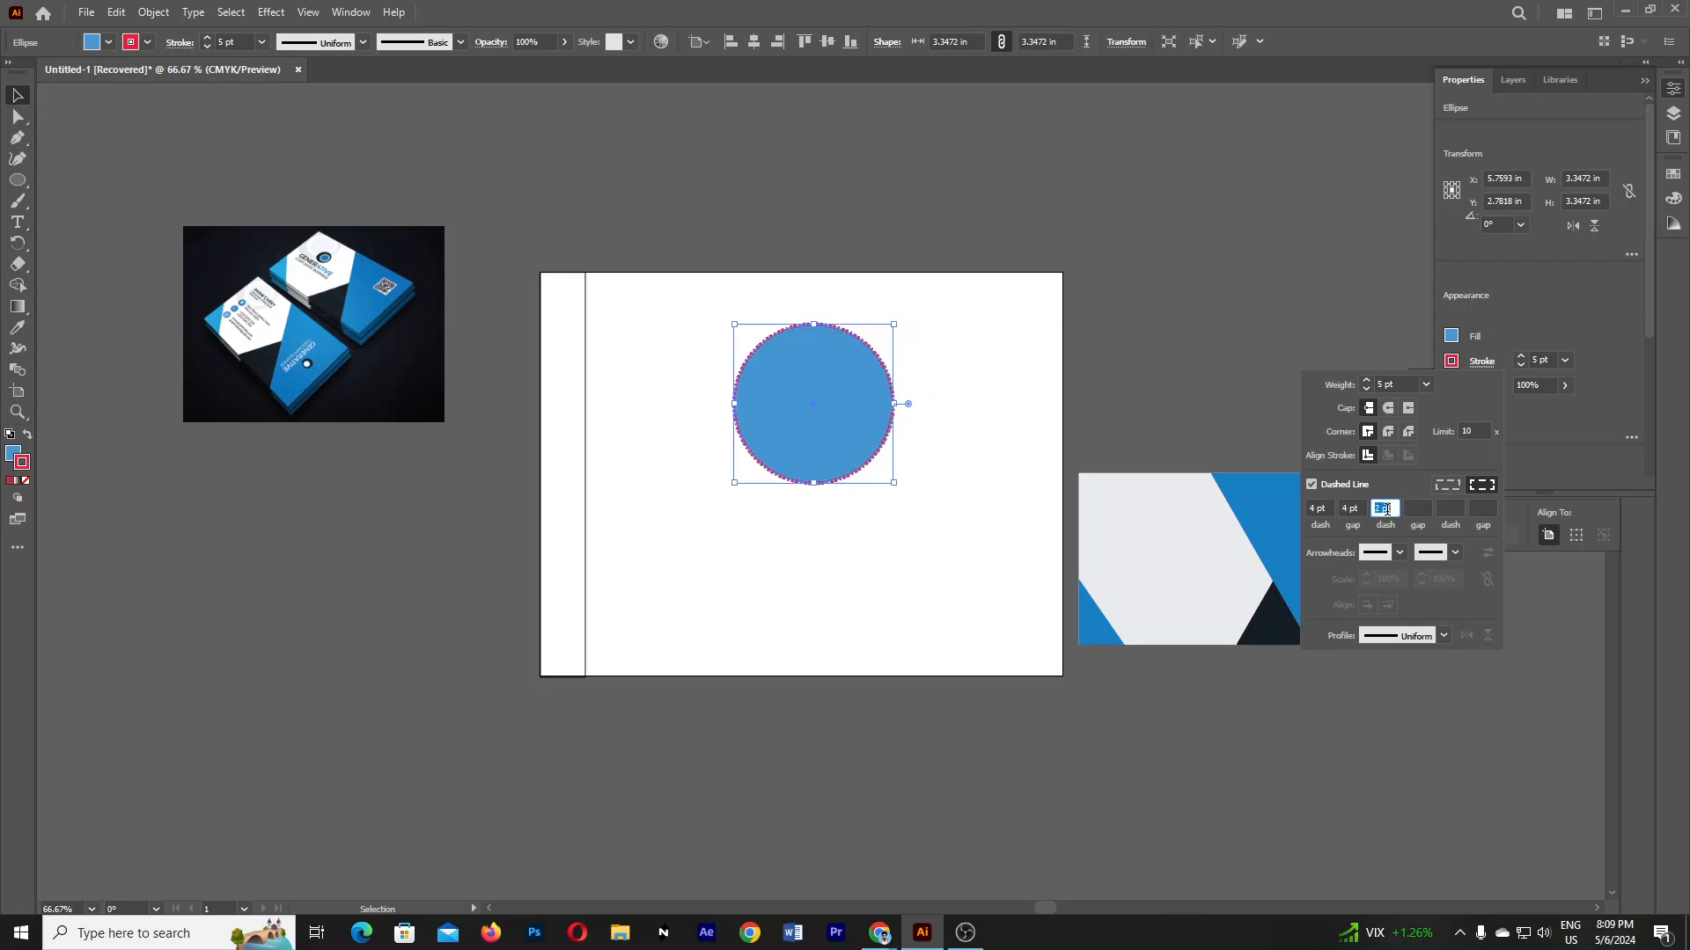
scroll(1388, 509, up, 9)
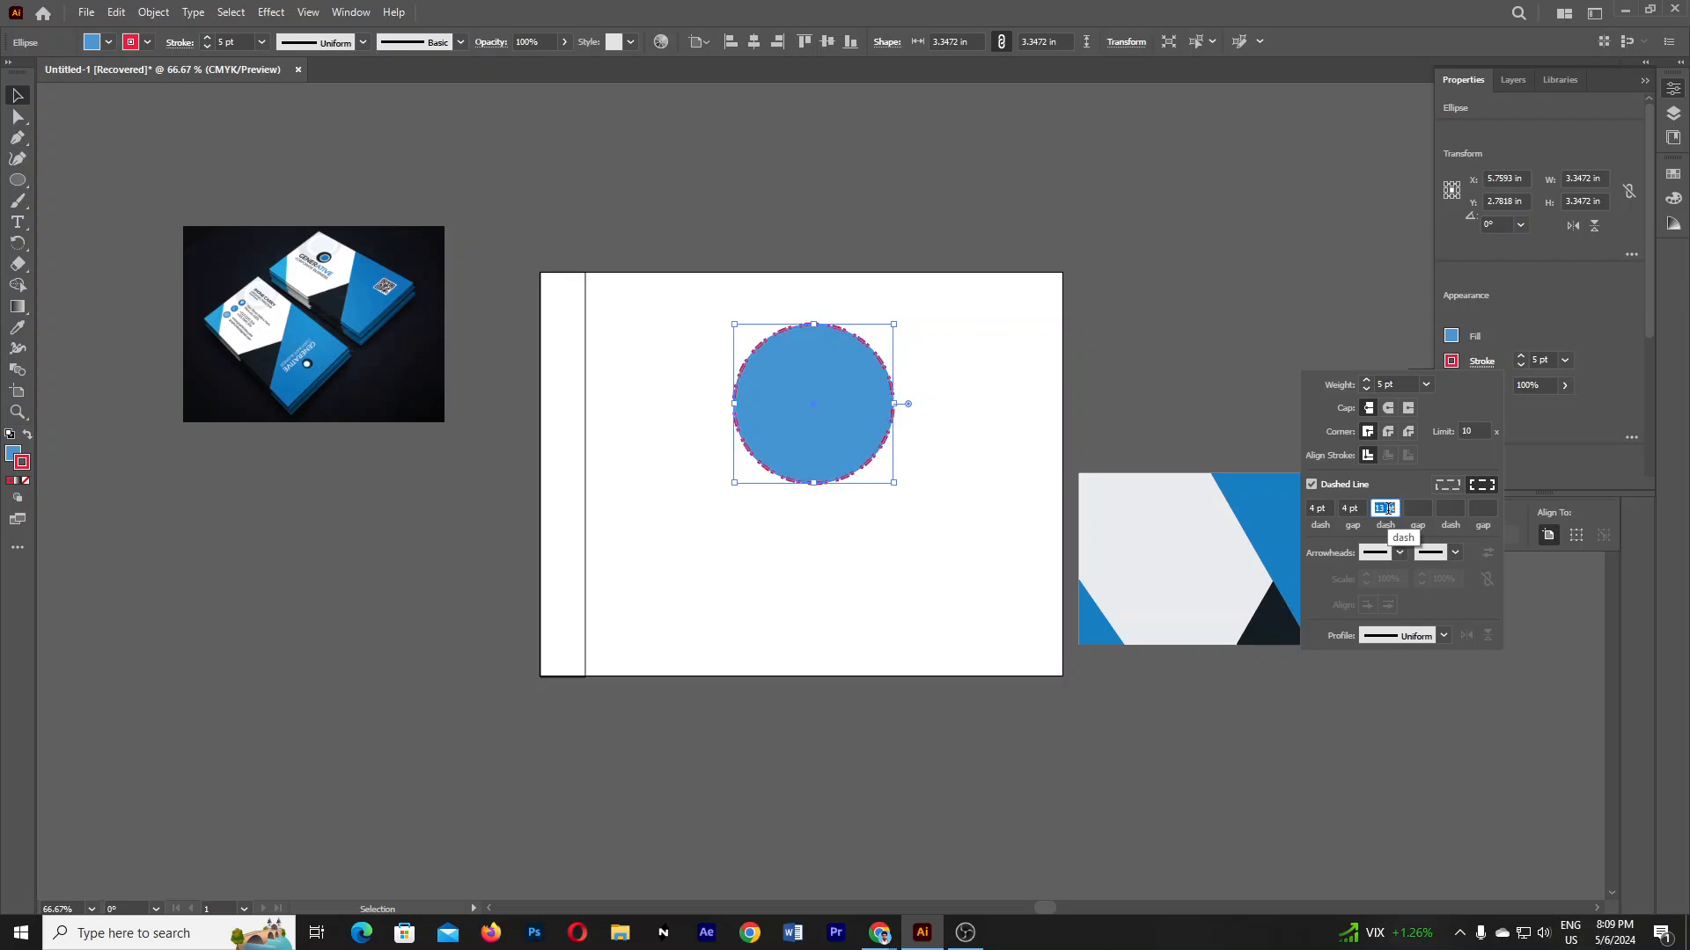
key(Escape)
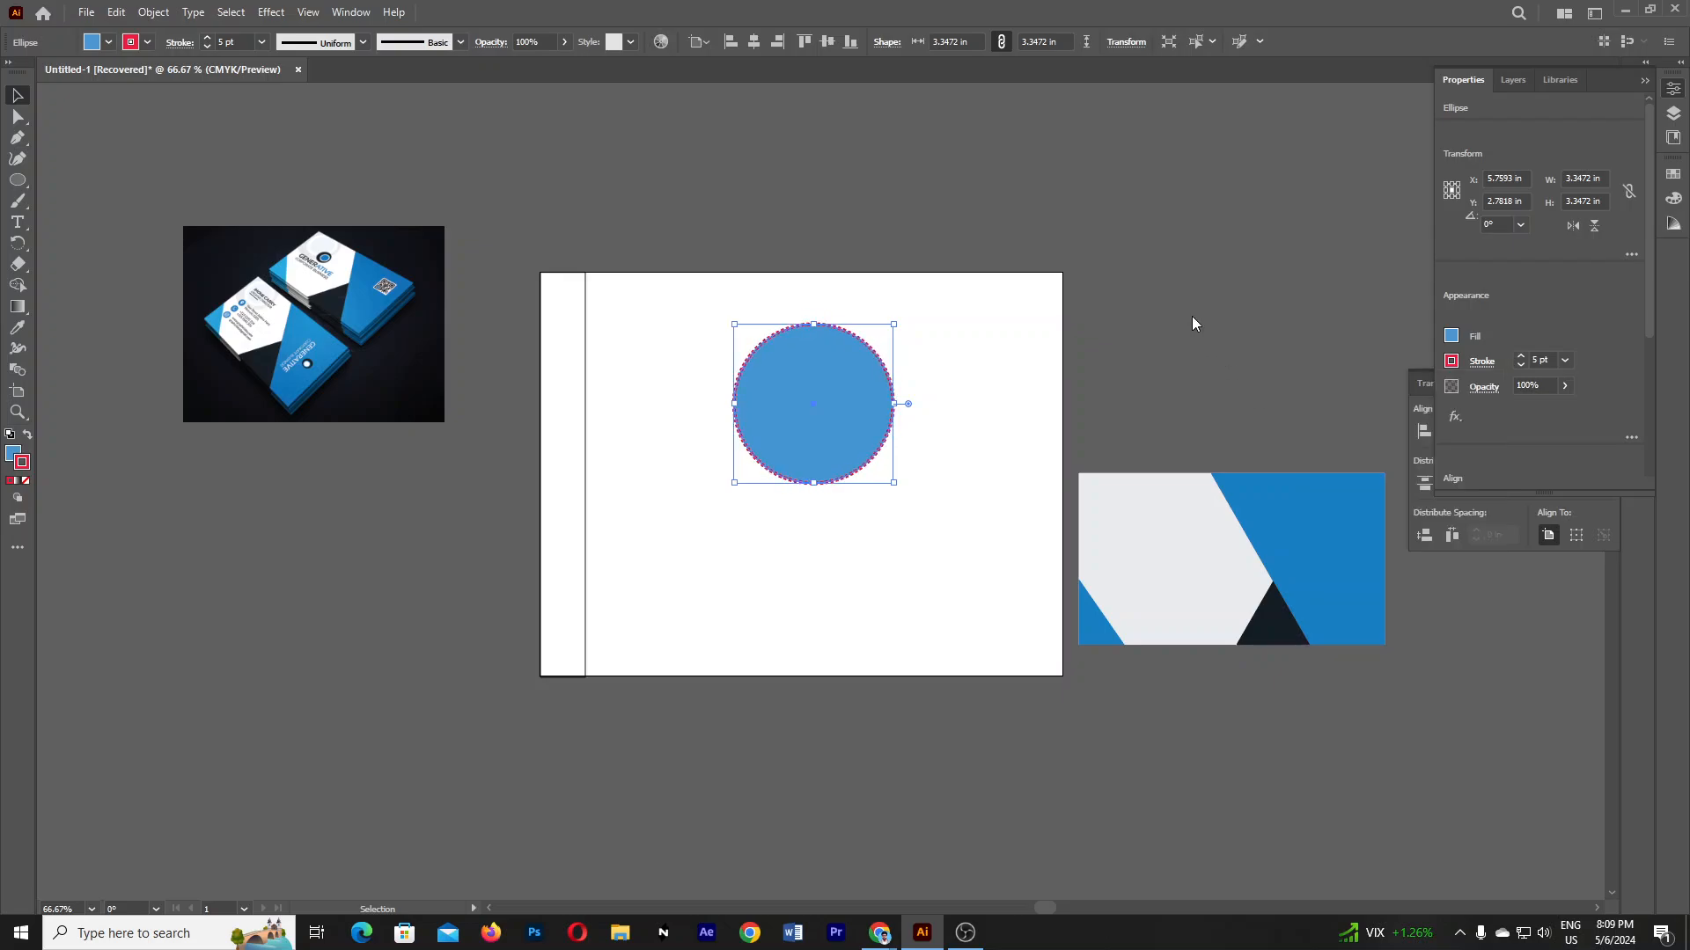
- Uncheck Dashed Line and set the circle's stroke to None
click(1250, 365)
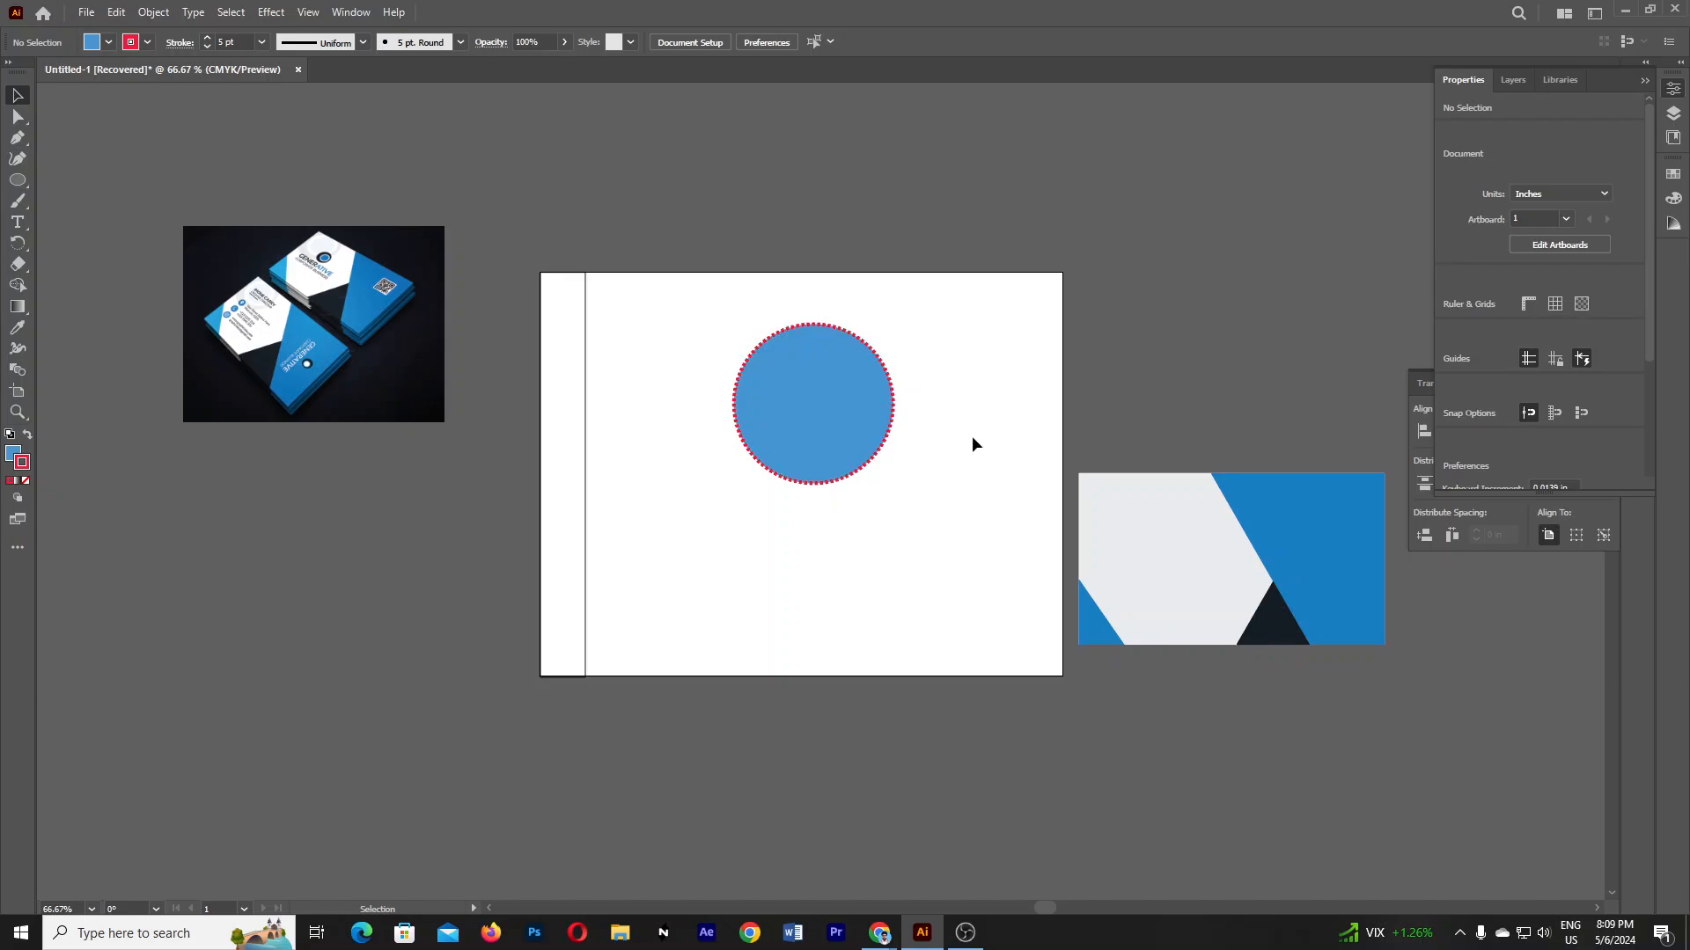
click(889, 426)
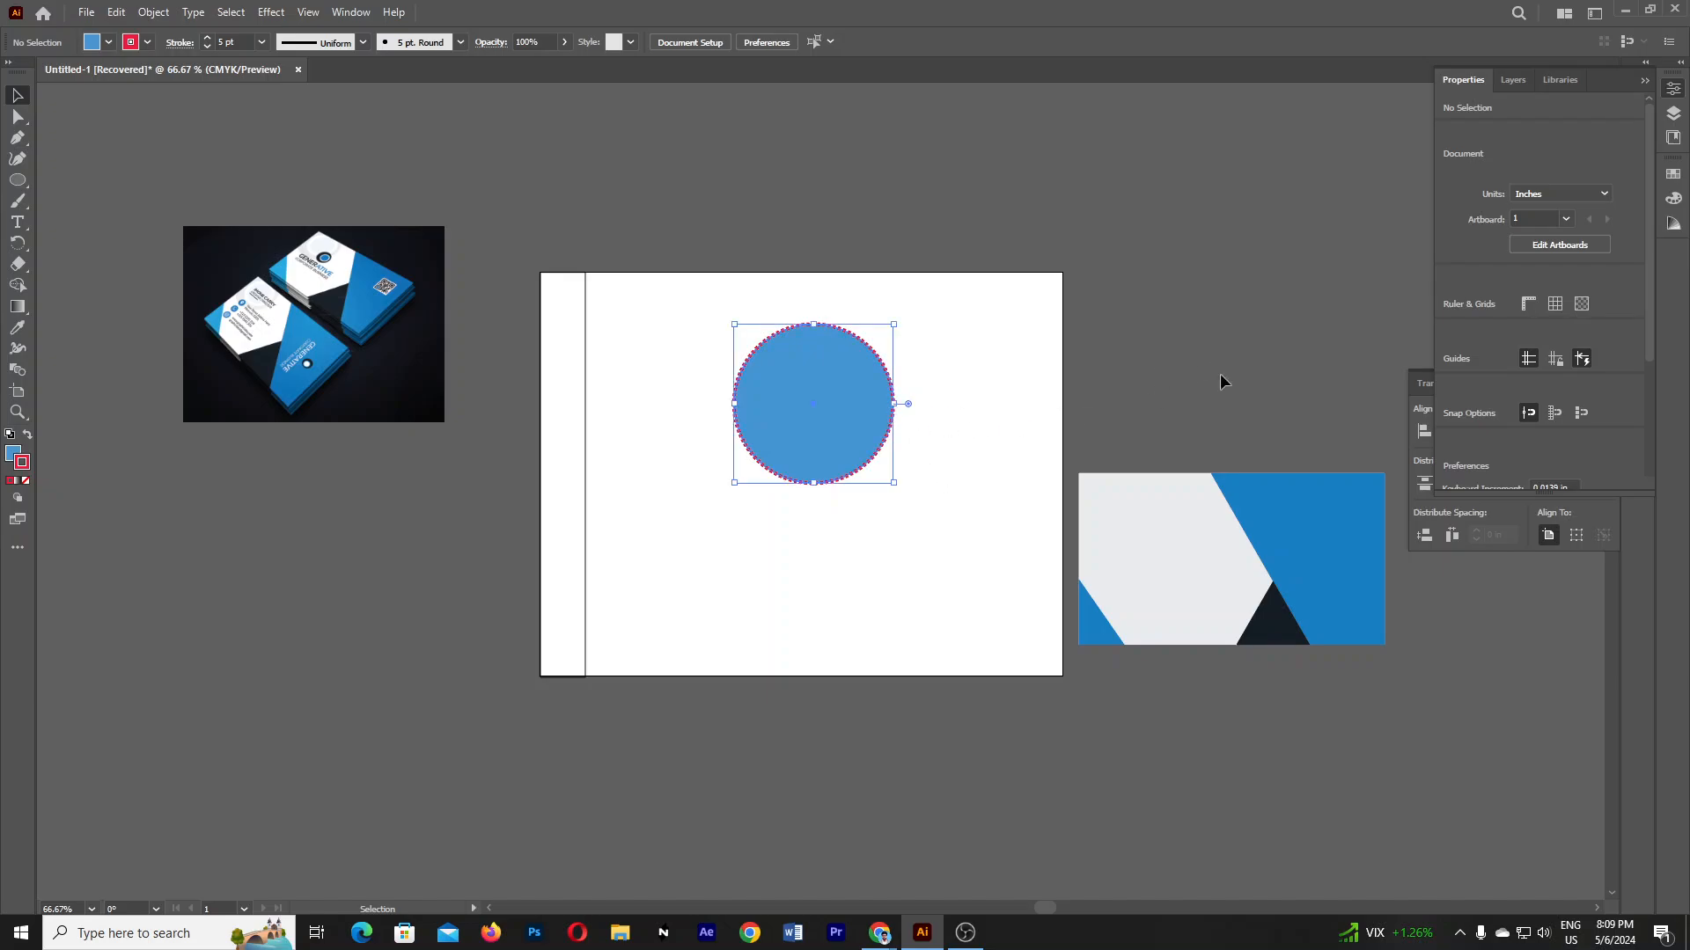
click(1478, 362)
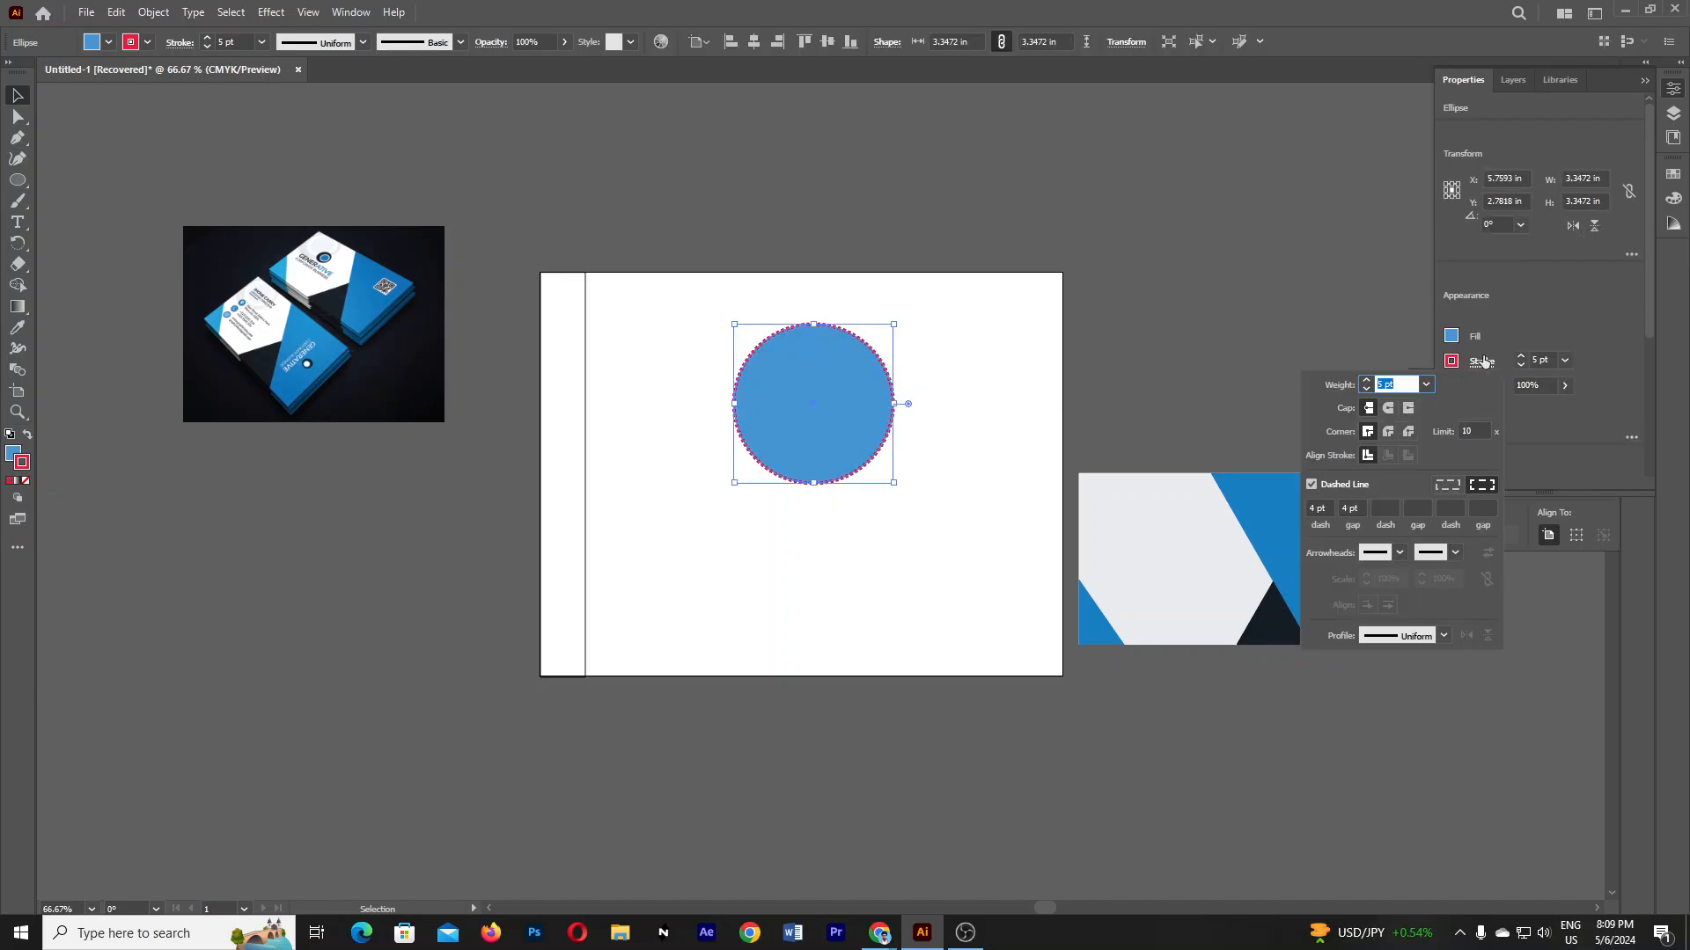
click(1478, 363)
click(1481, 363)
click(1311, 485)
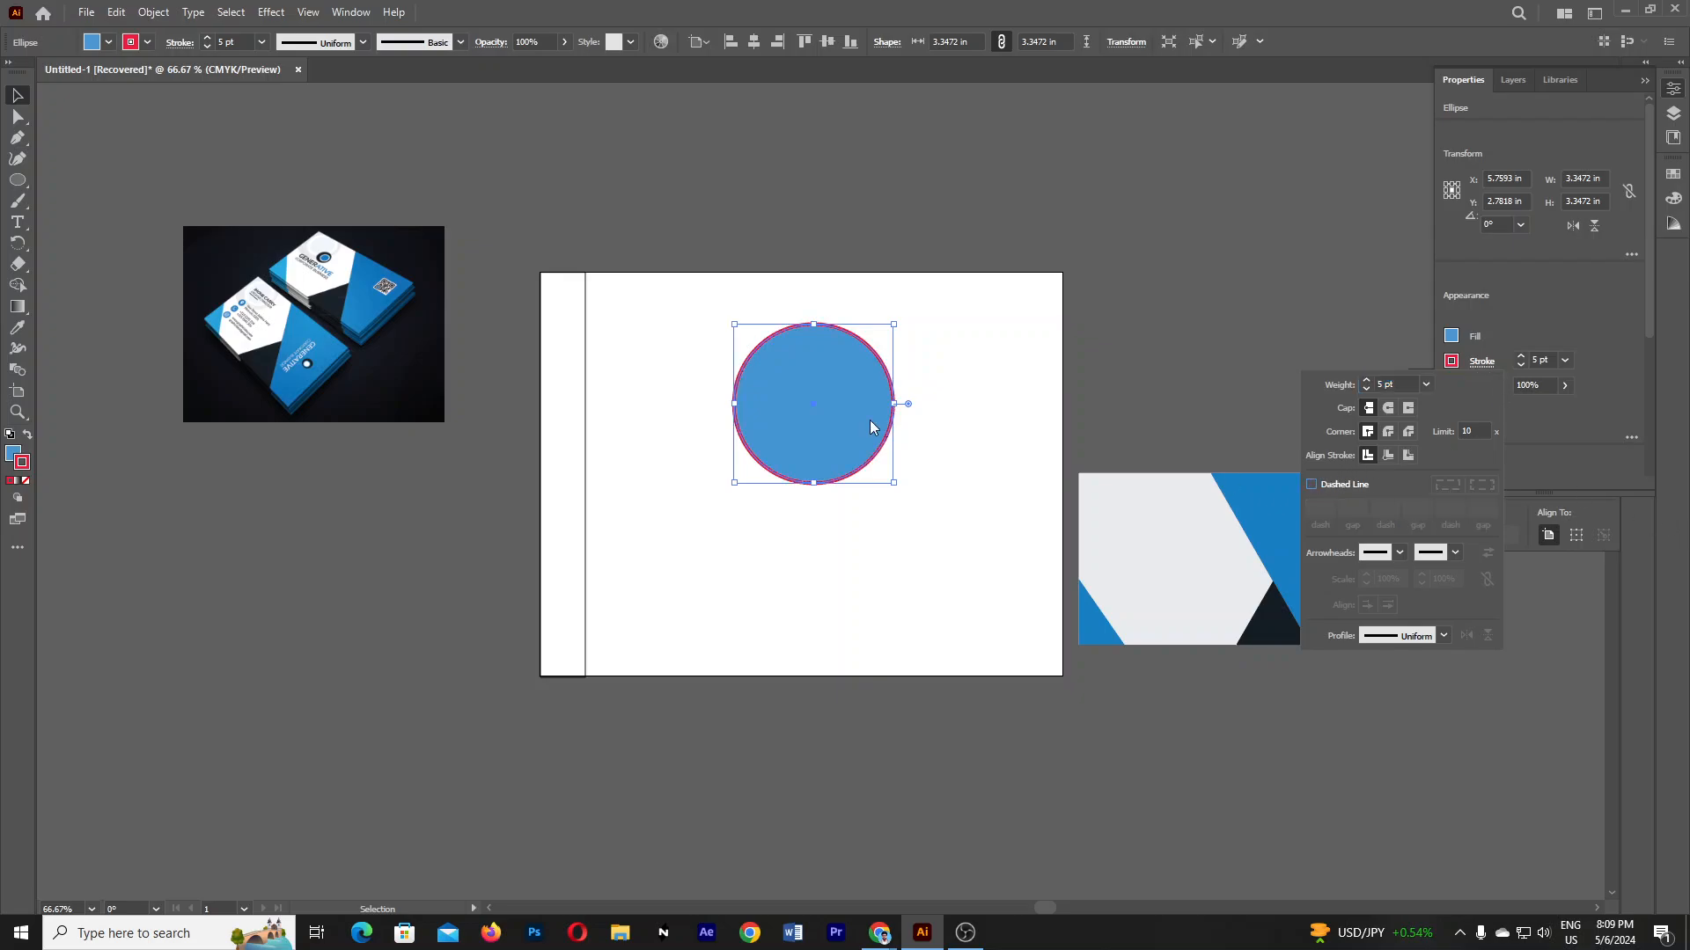
key(Escape)
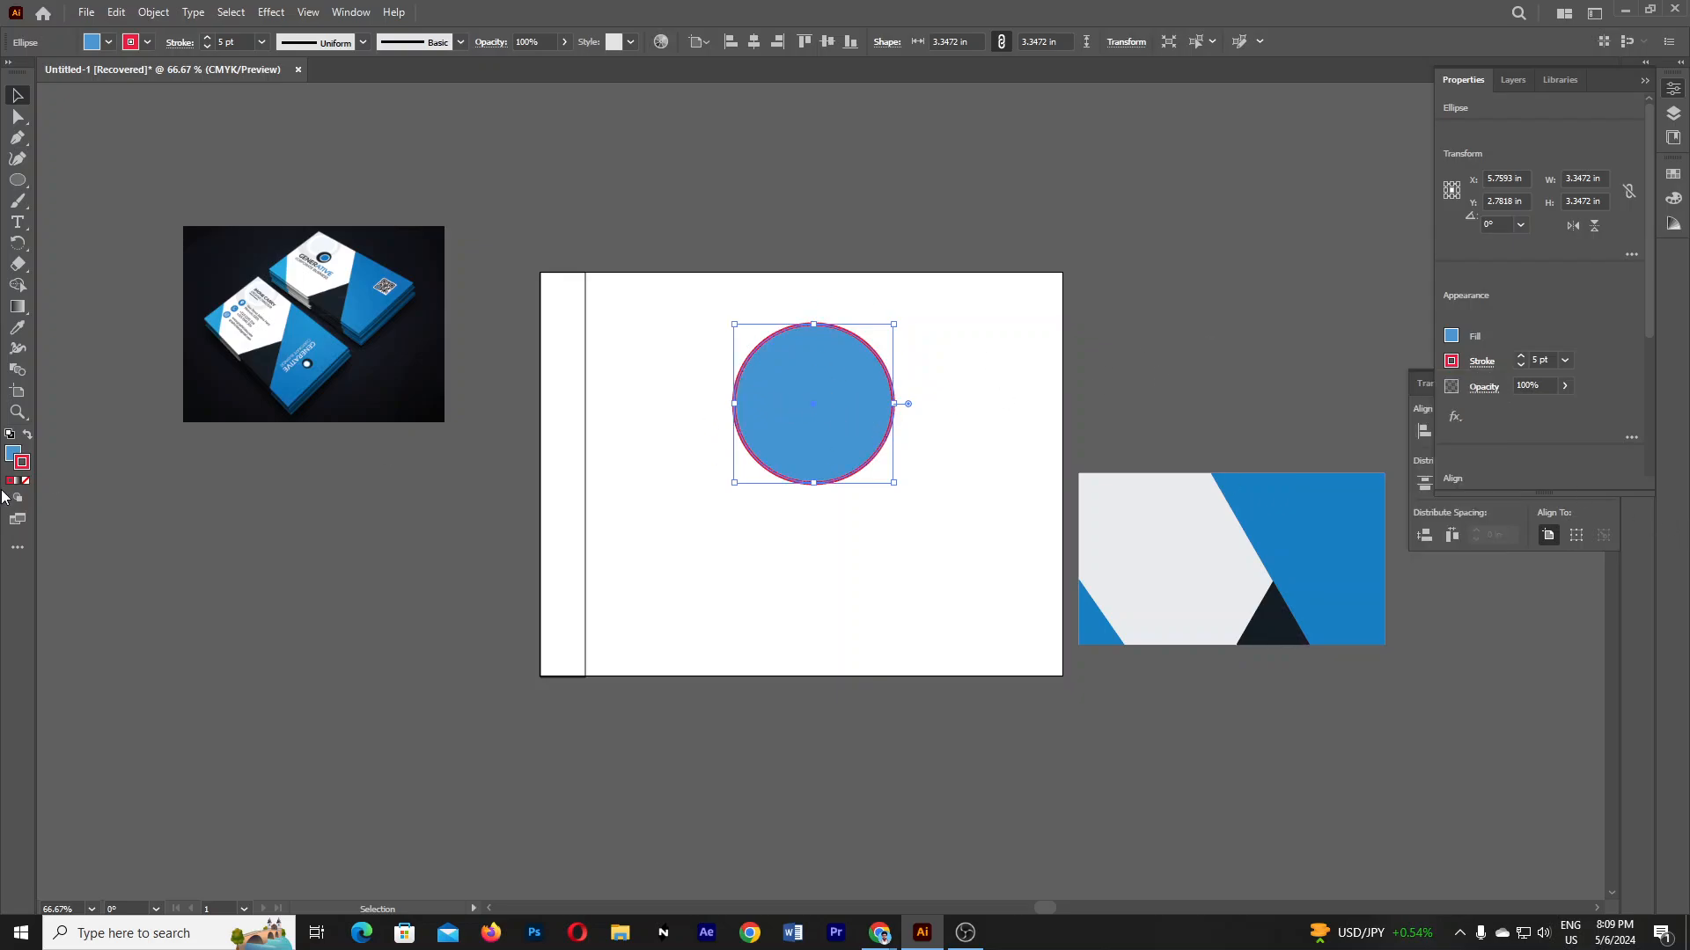
click(27, 481)
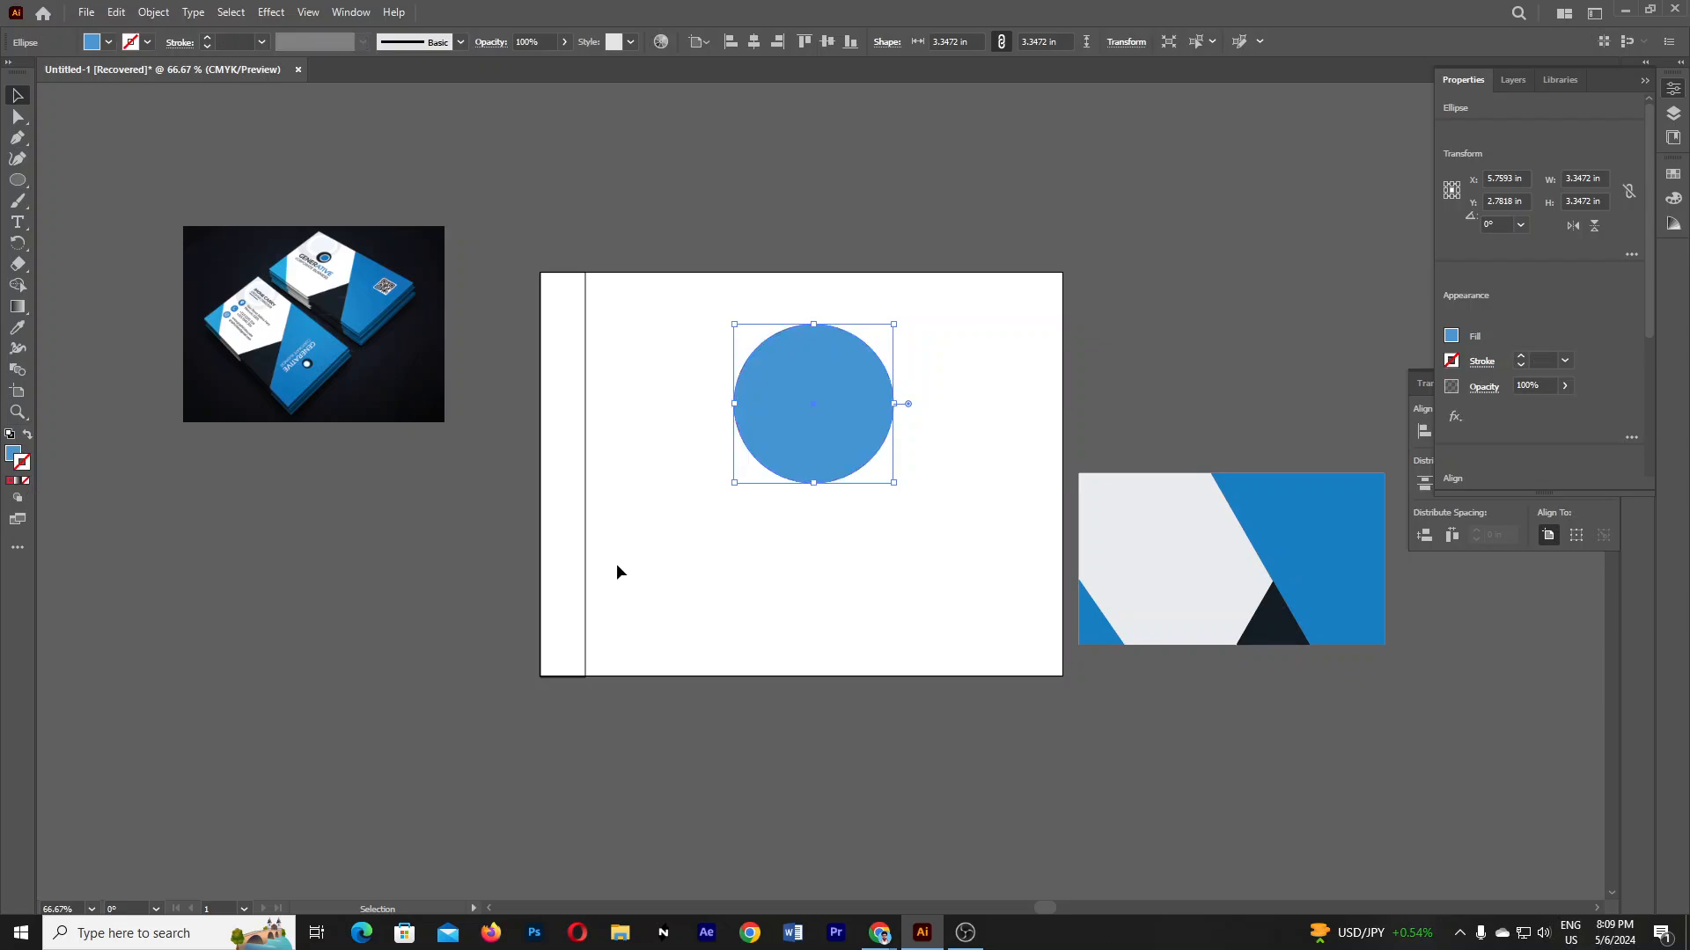
- Move the blue circle off the artboard to the right, above the card design
drag(868, 400, 801, 470)
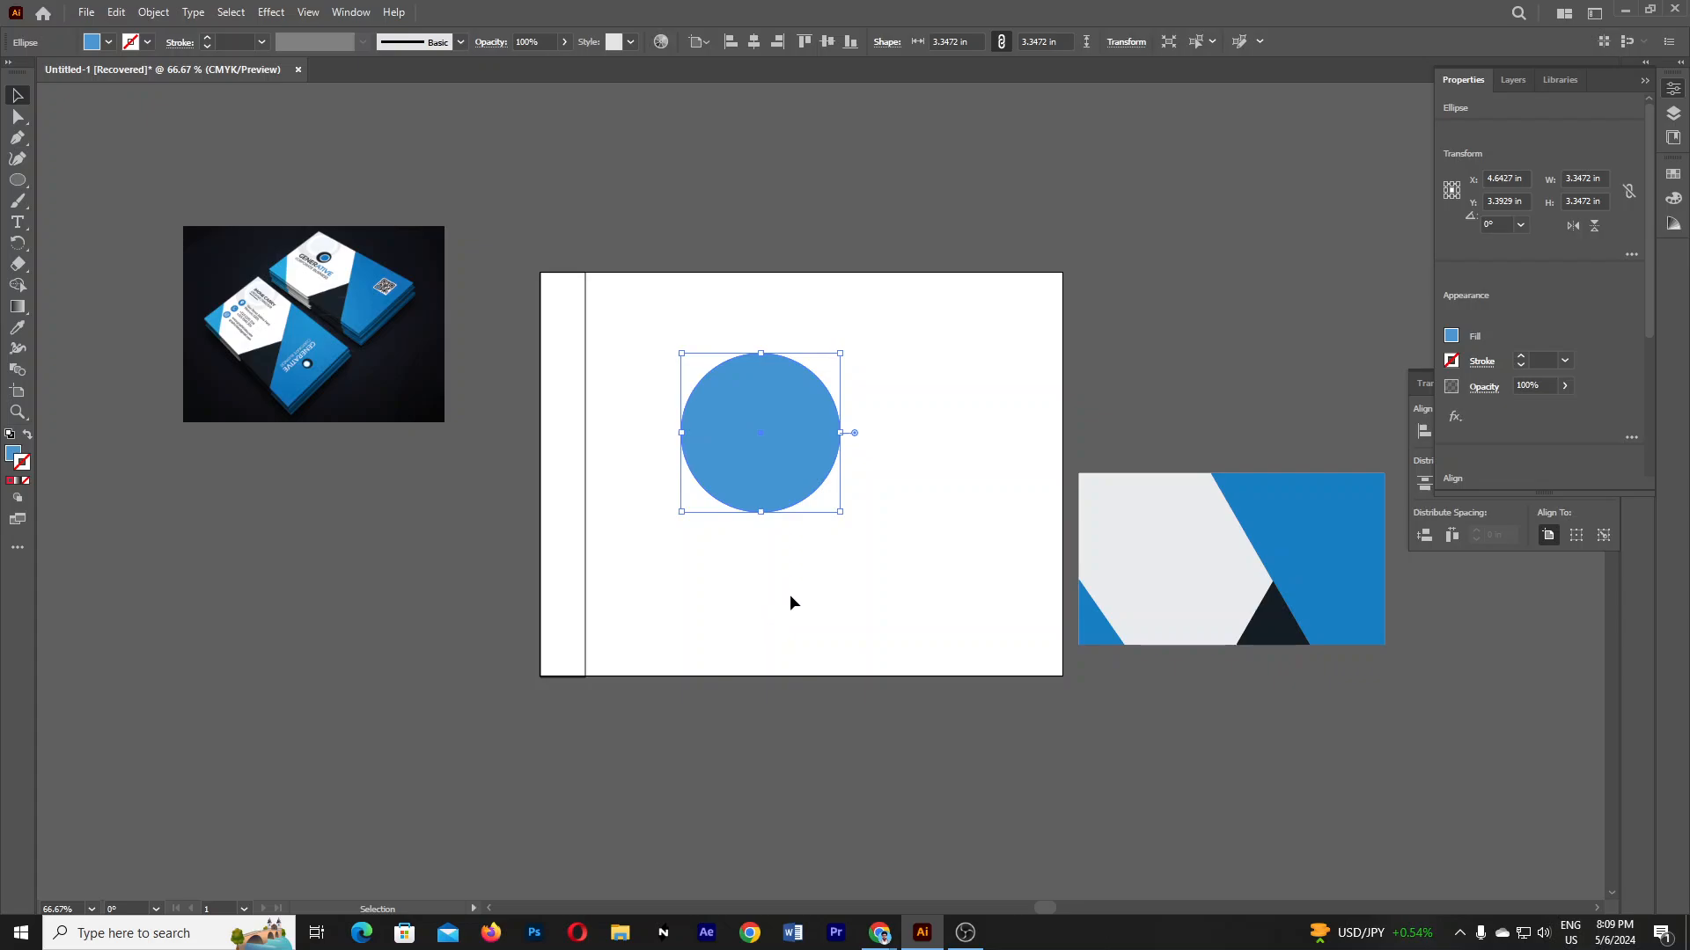
click(789, 594)
drag(794, 461, 1300, 359)
click(864, 593)
click(831, 541)
click(558, 414)
click(15, 187)
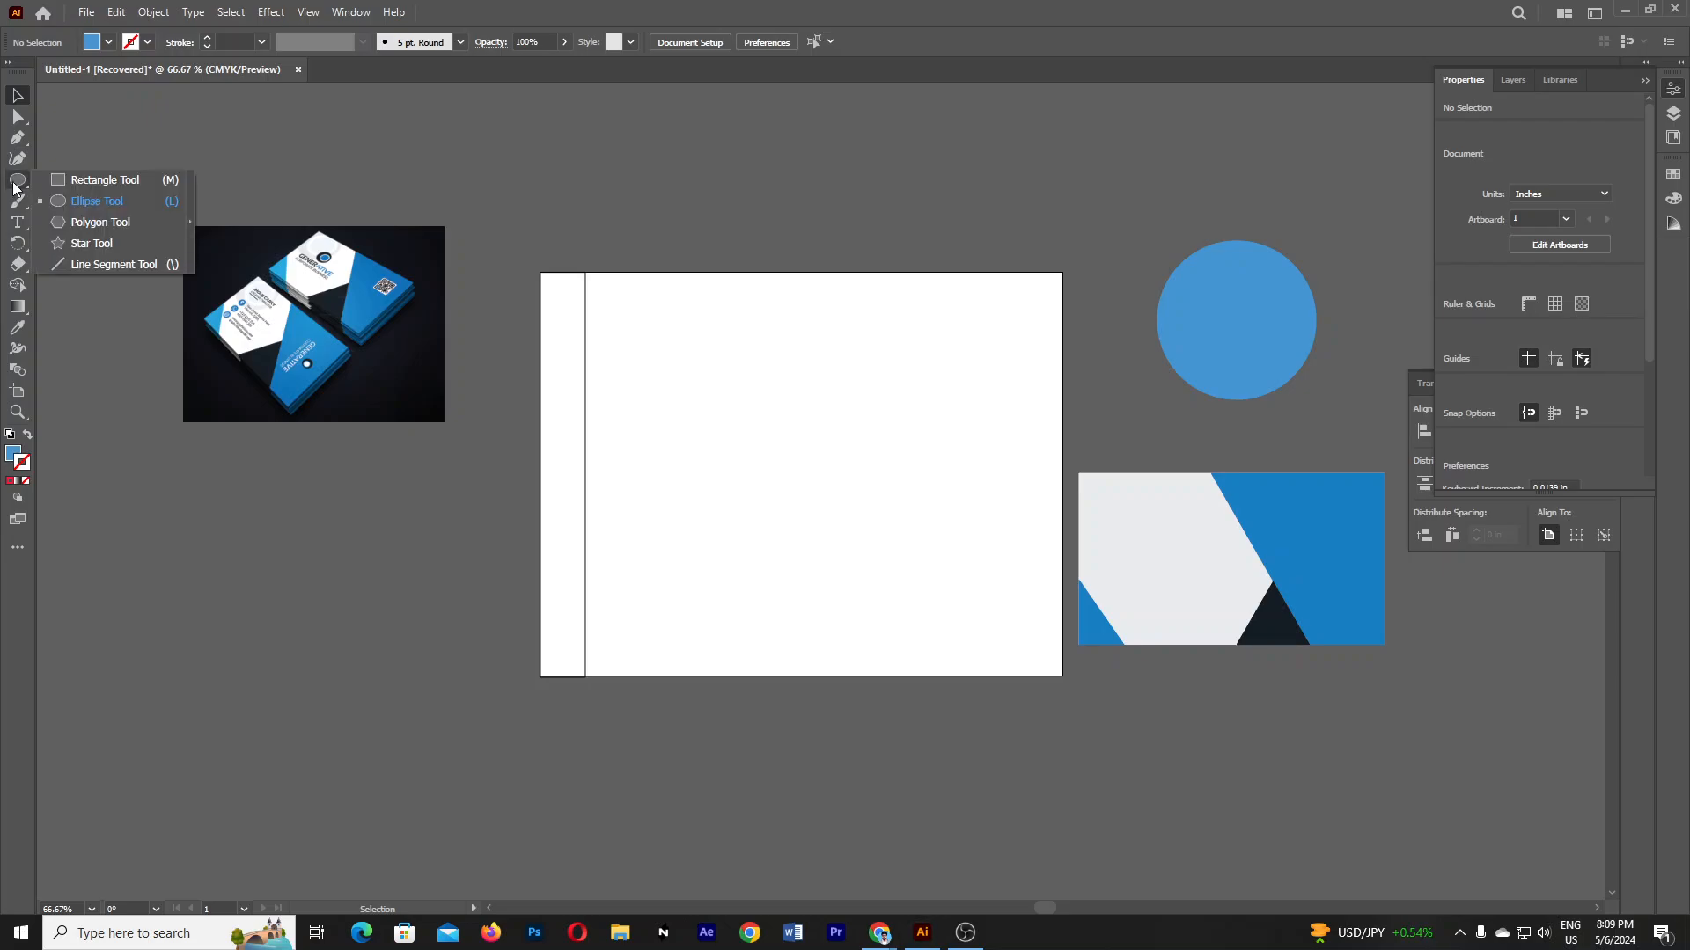
click(101, 222)
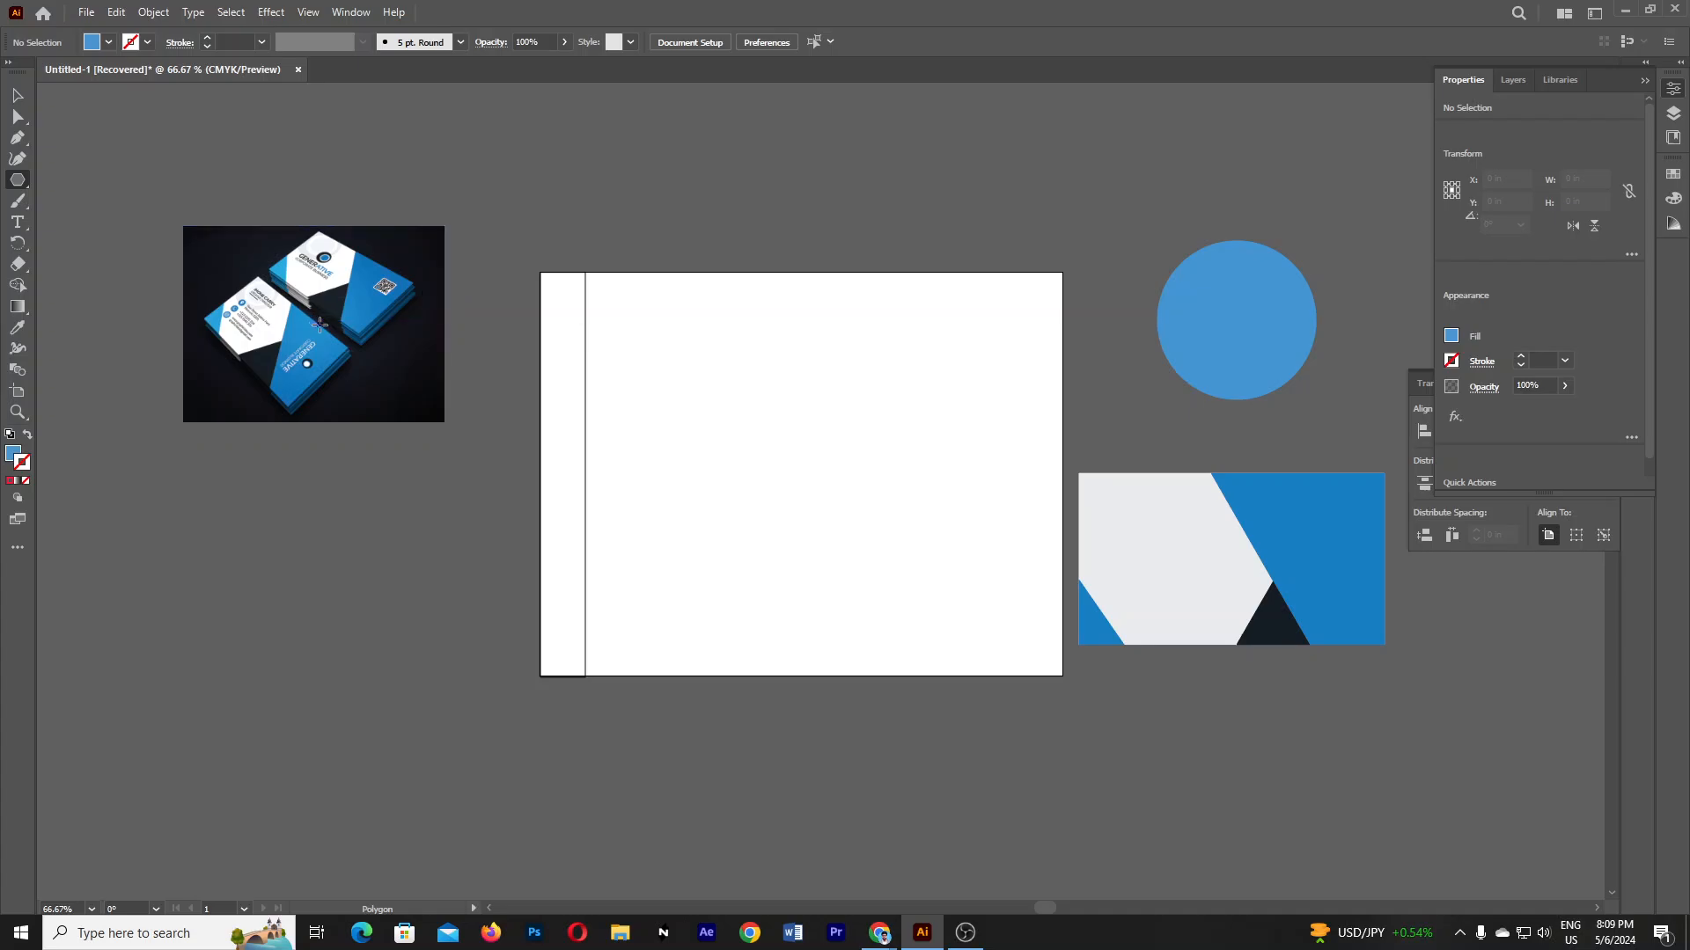
click(21, 99)
- In Chrome's Google Images results, preview the red-and-black business card and copy its image
mouse_move(880, 932)
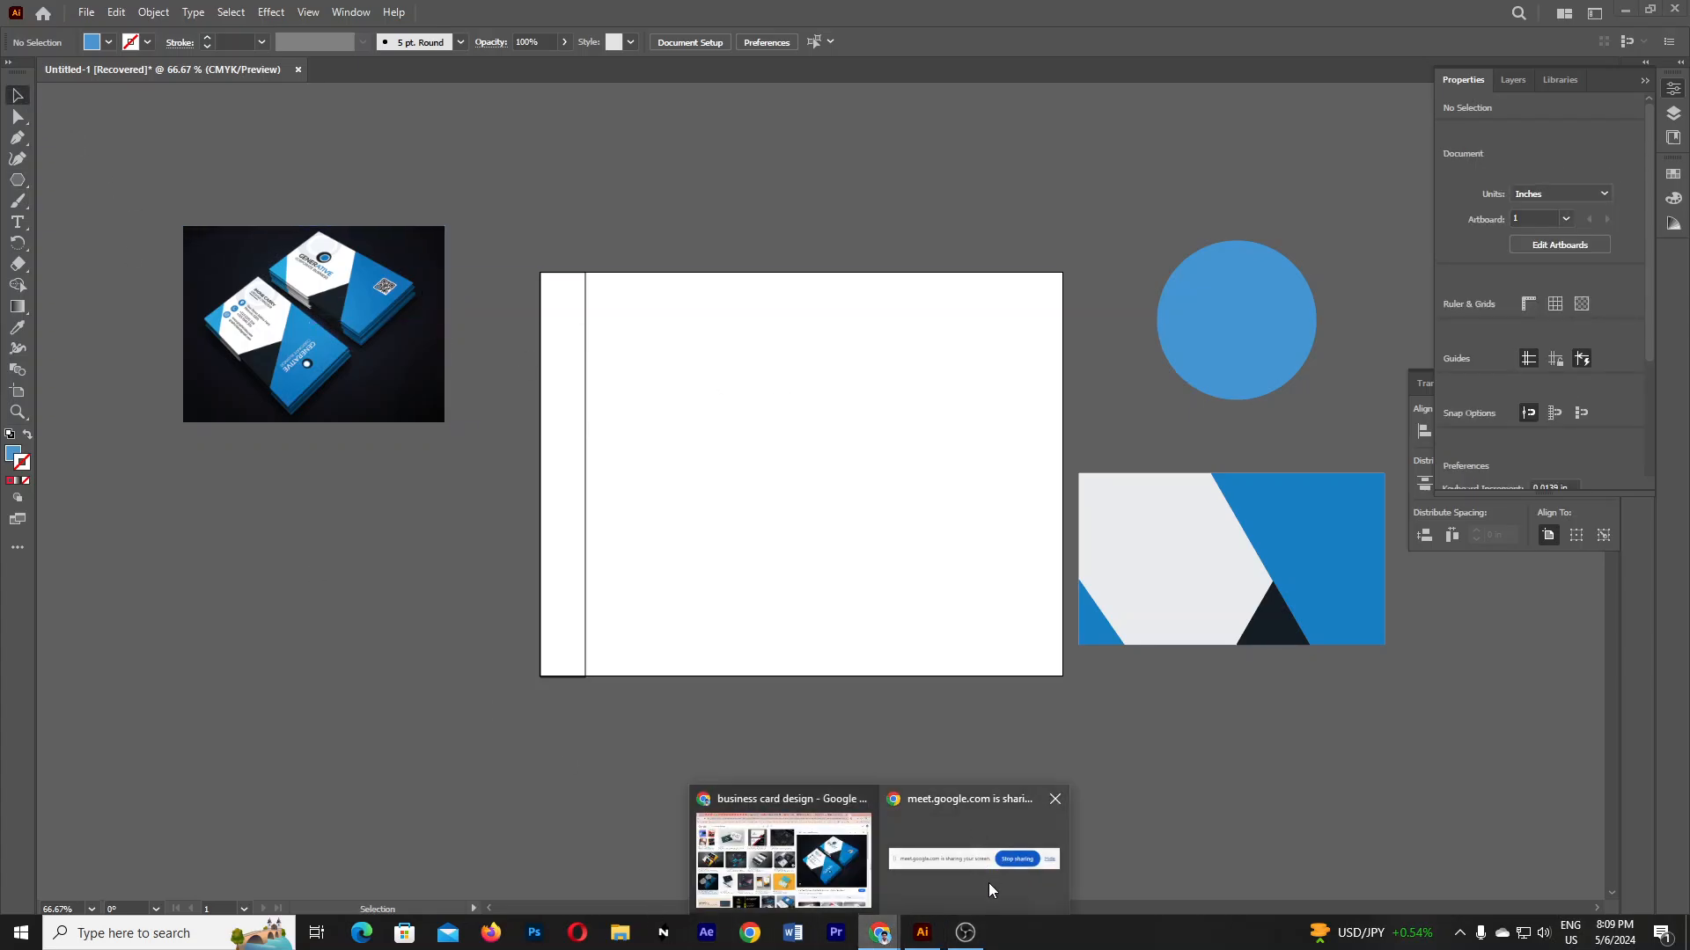
click(783, 858)
scroll(1254, 758, down, 5)
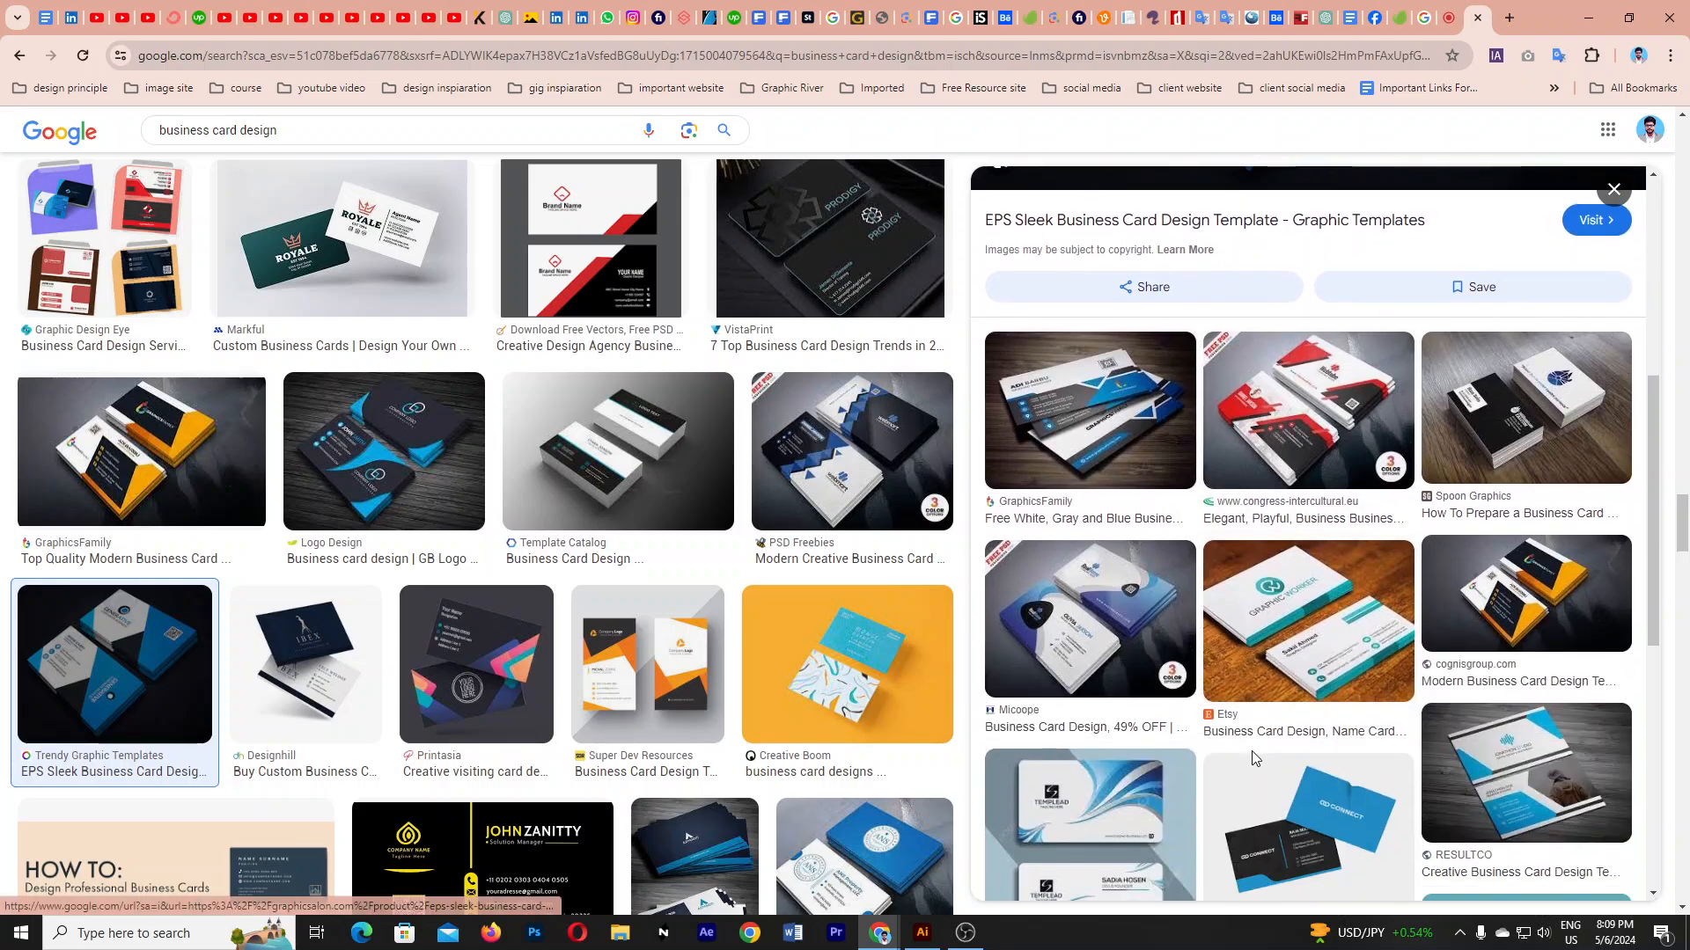
scroll(1254, 759, down, 2)
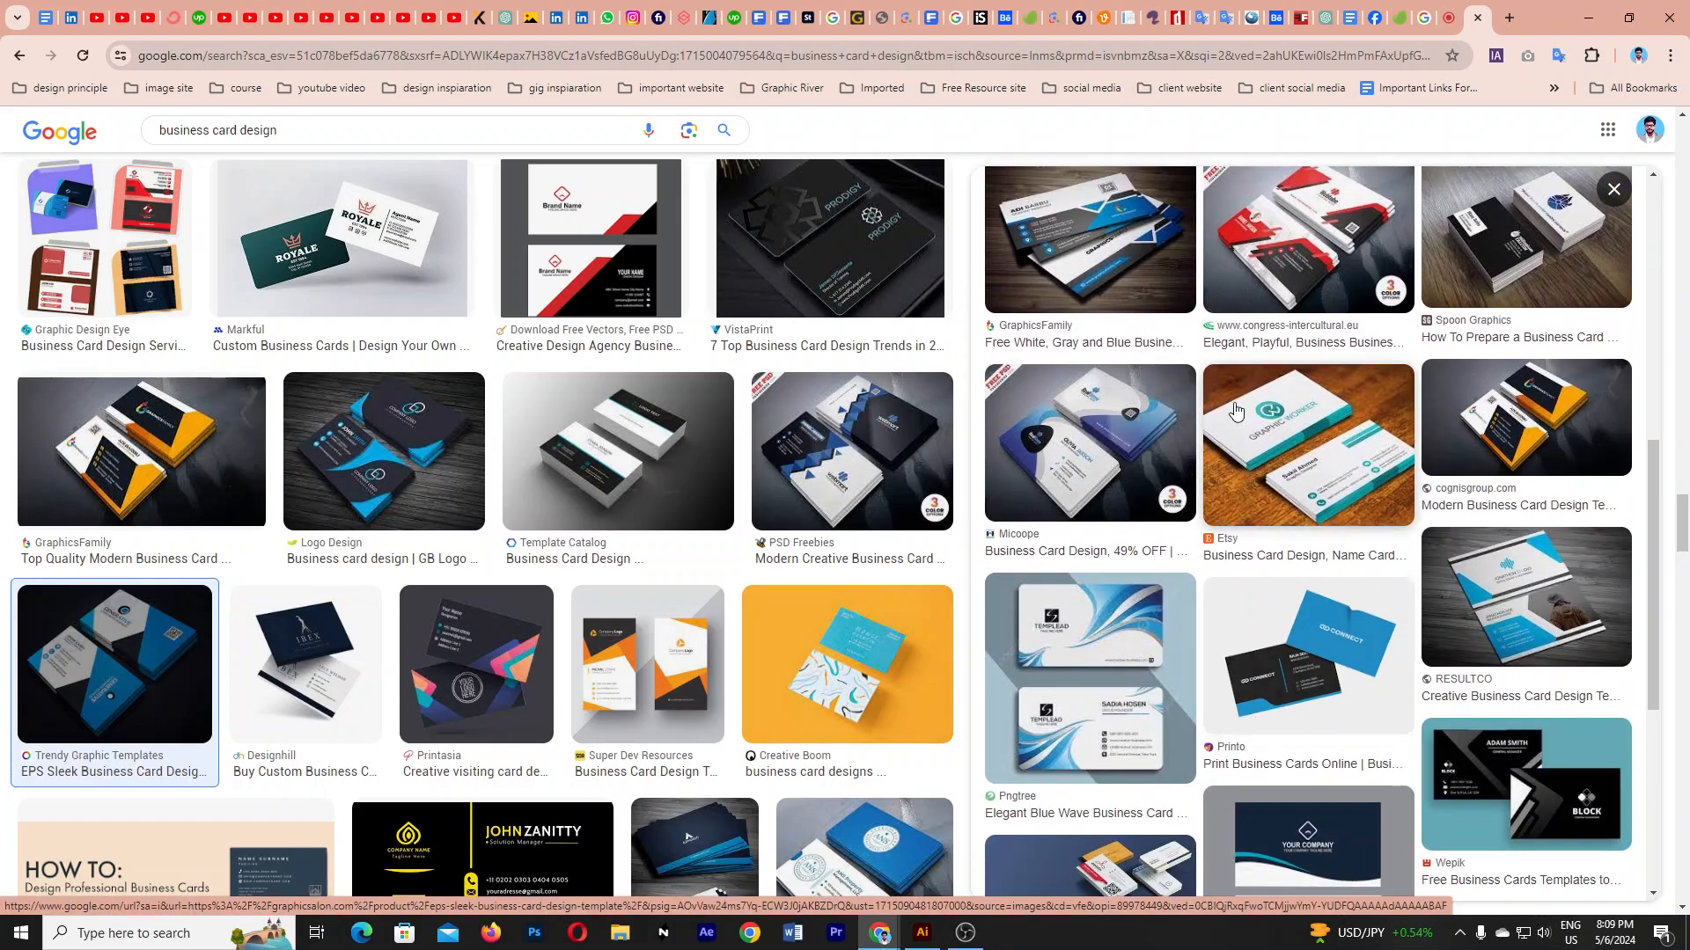
click(1276, 270)
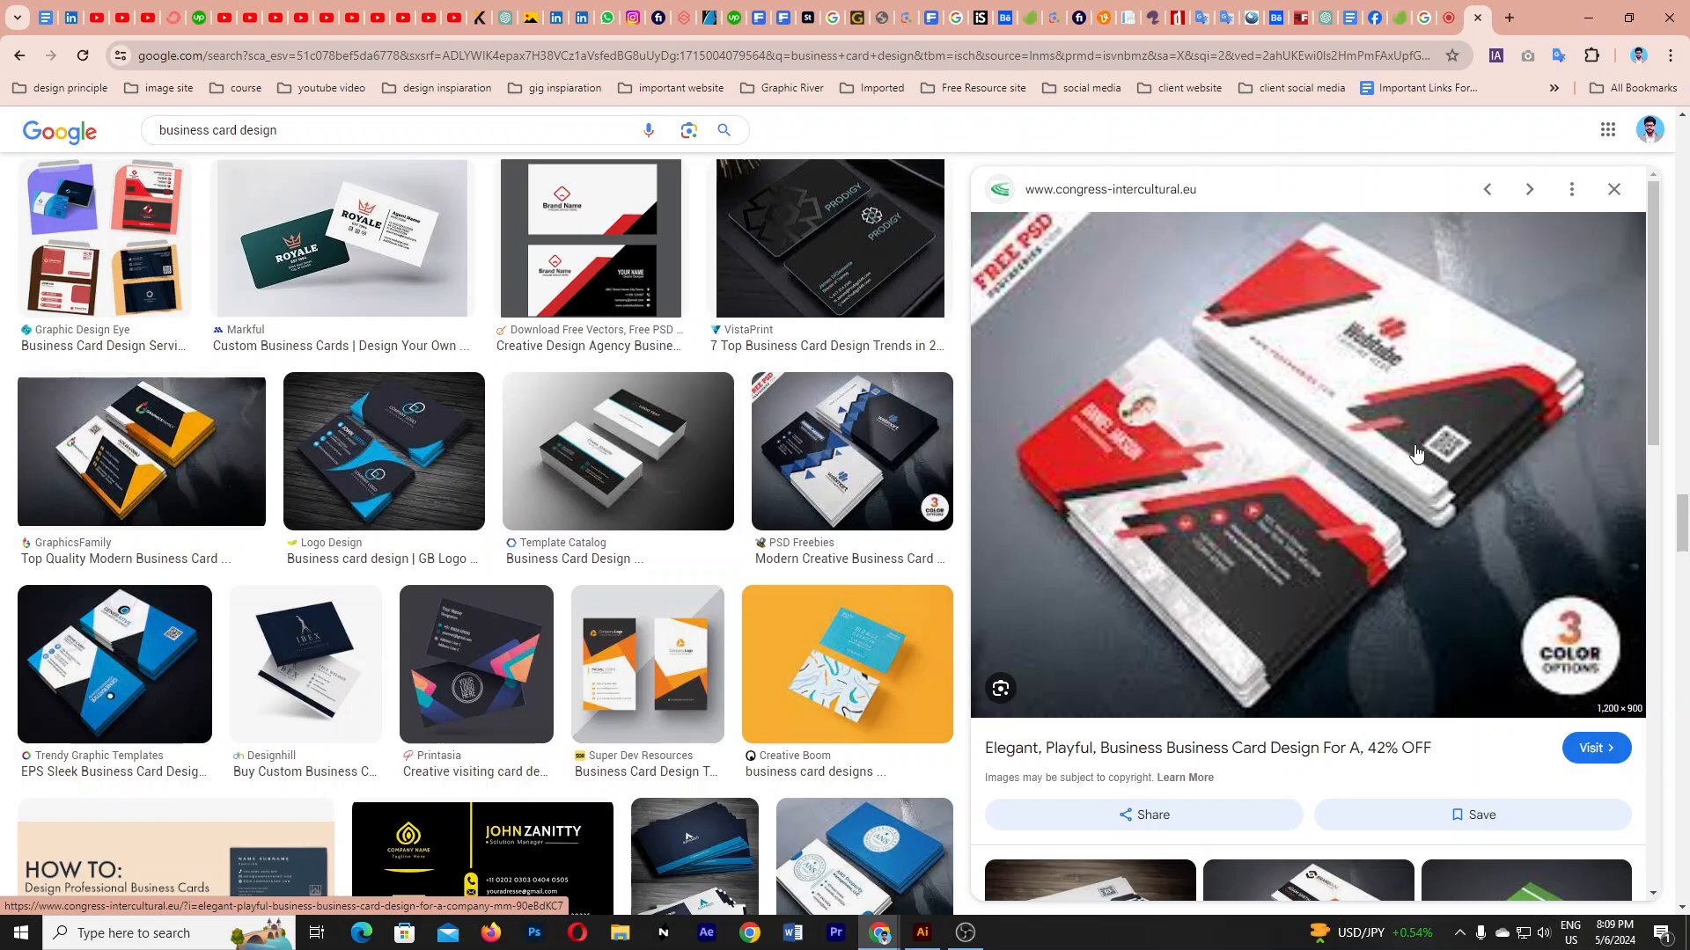
right_click(1227, 414)
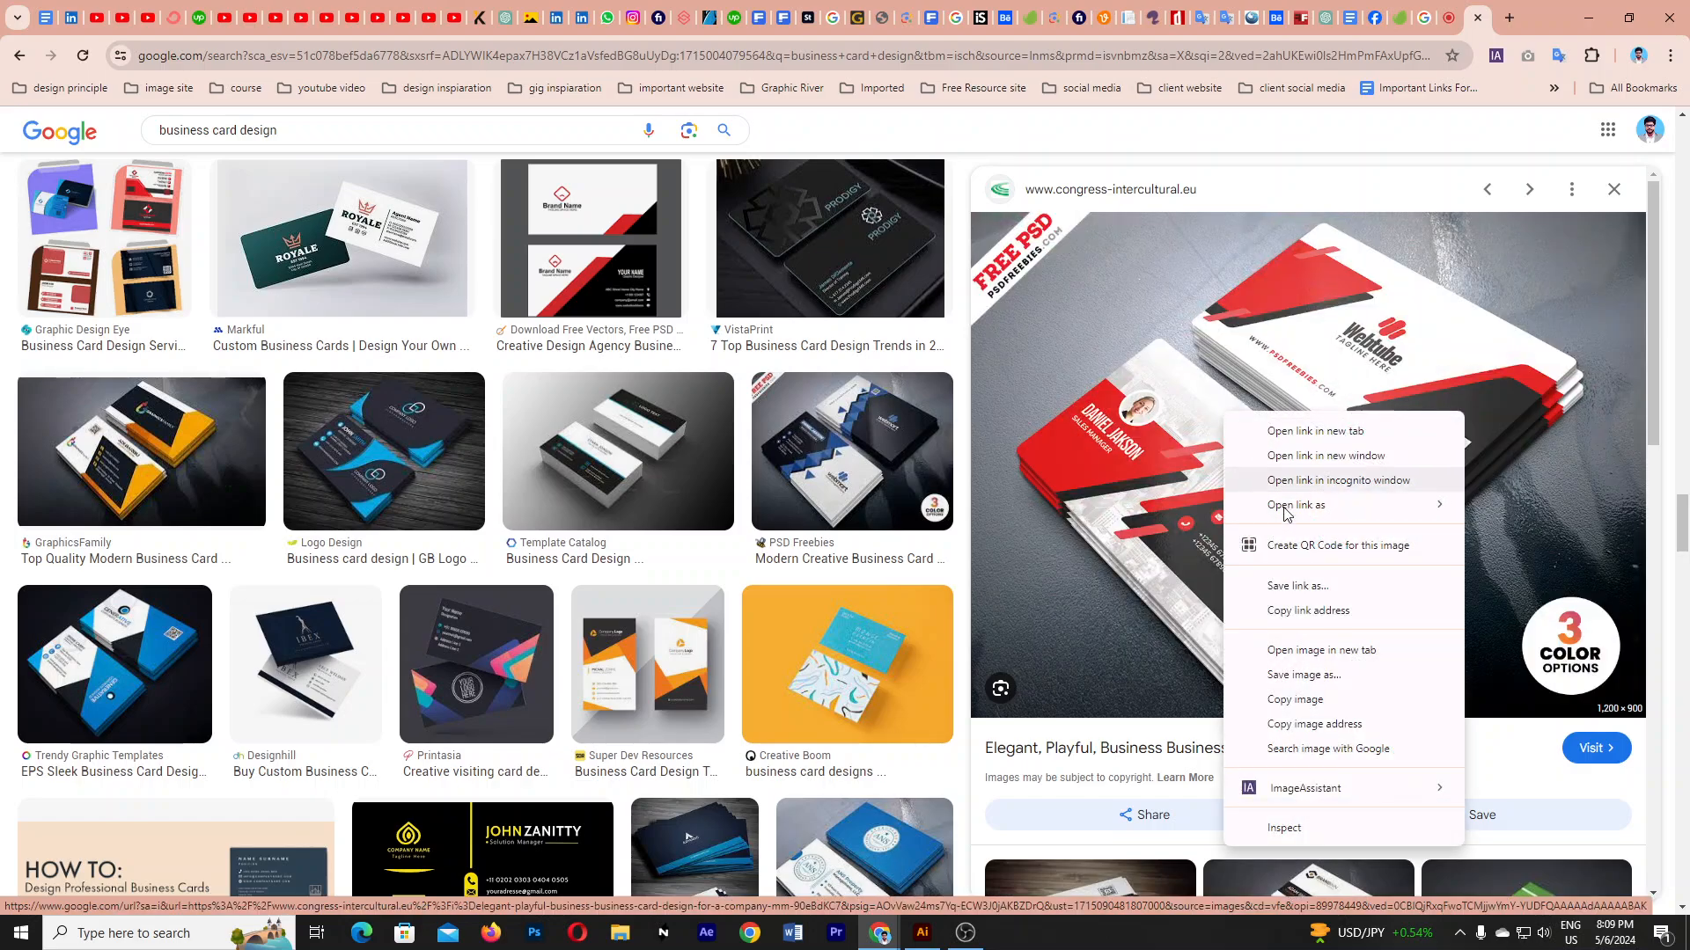
click(1301, 701)
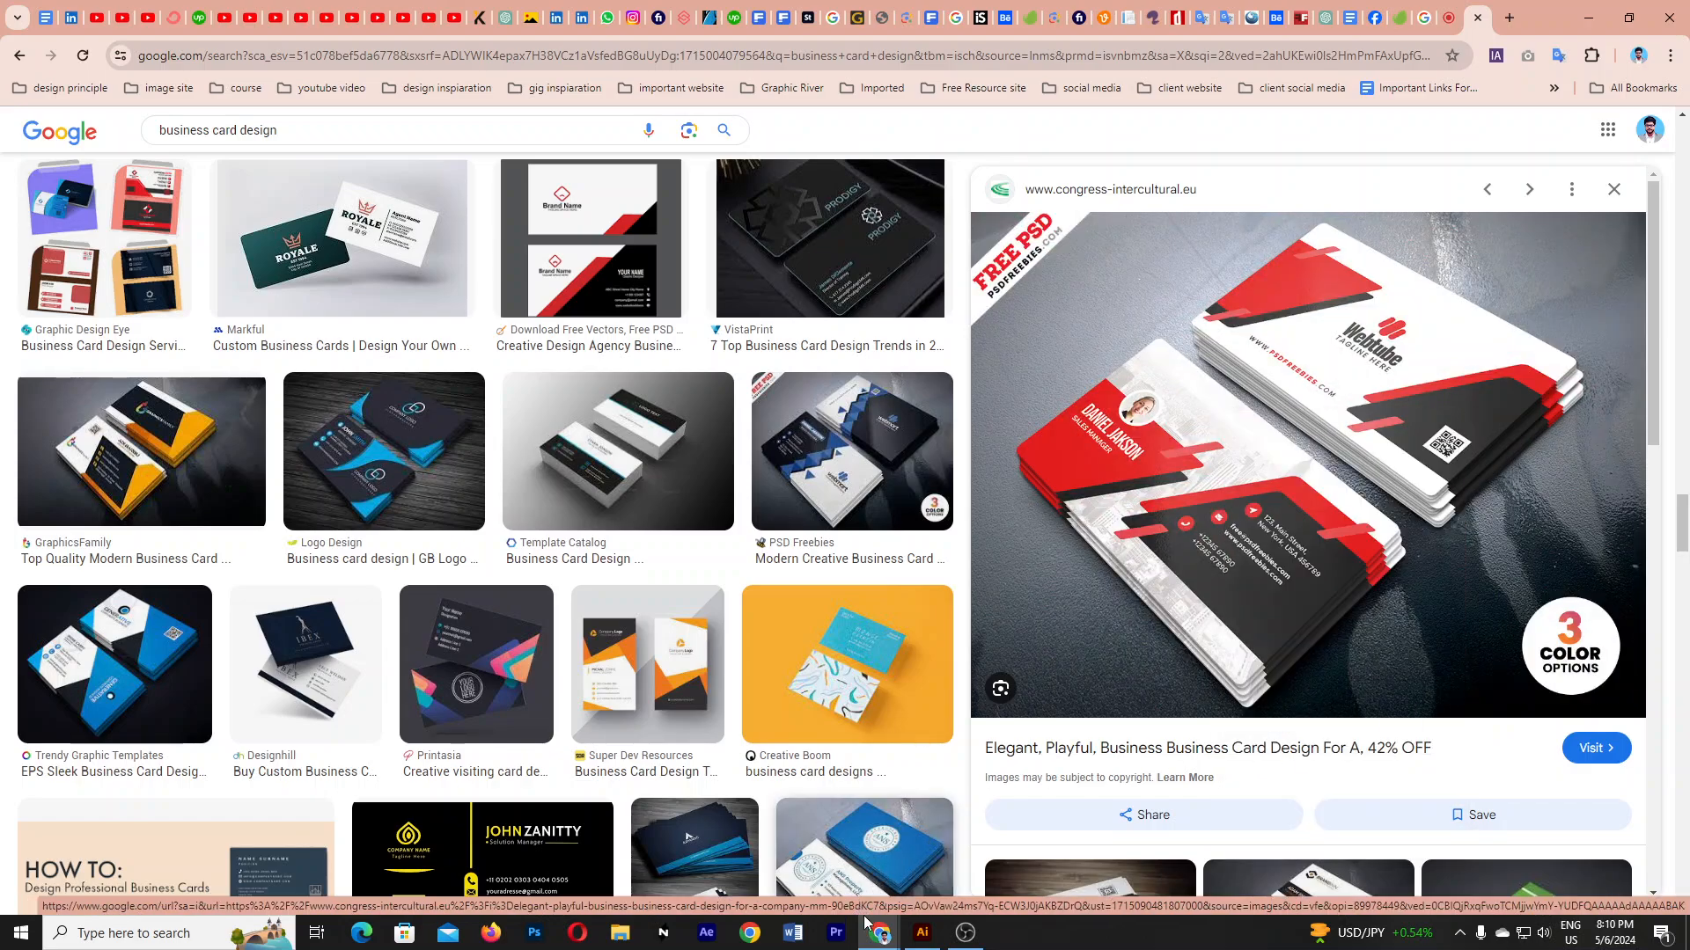
click(922, 931)
- Paste the card photo, rotate it about 36°, shrink it and place it left of the artboard
key(ctrl+v)
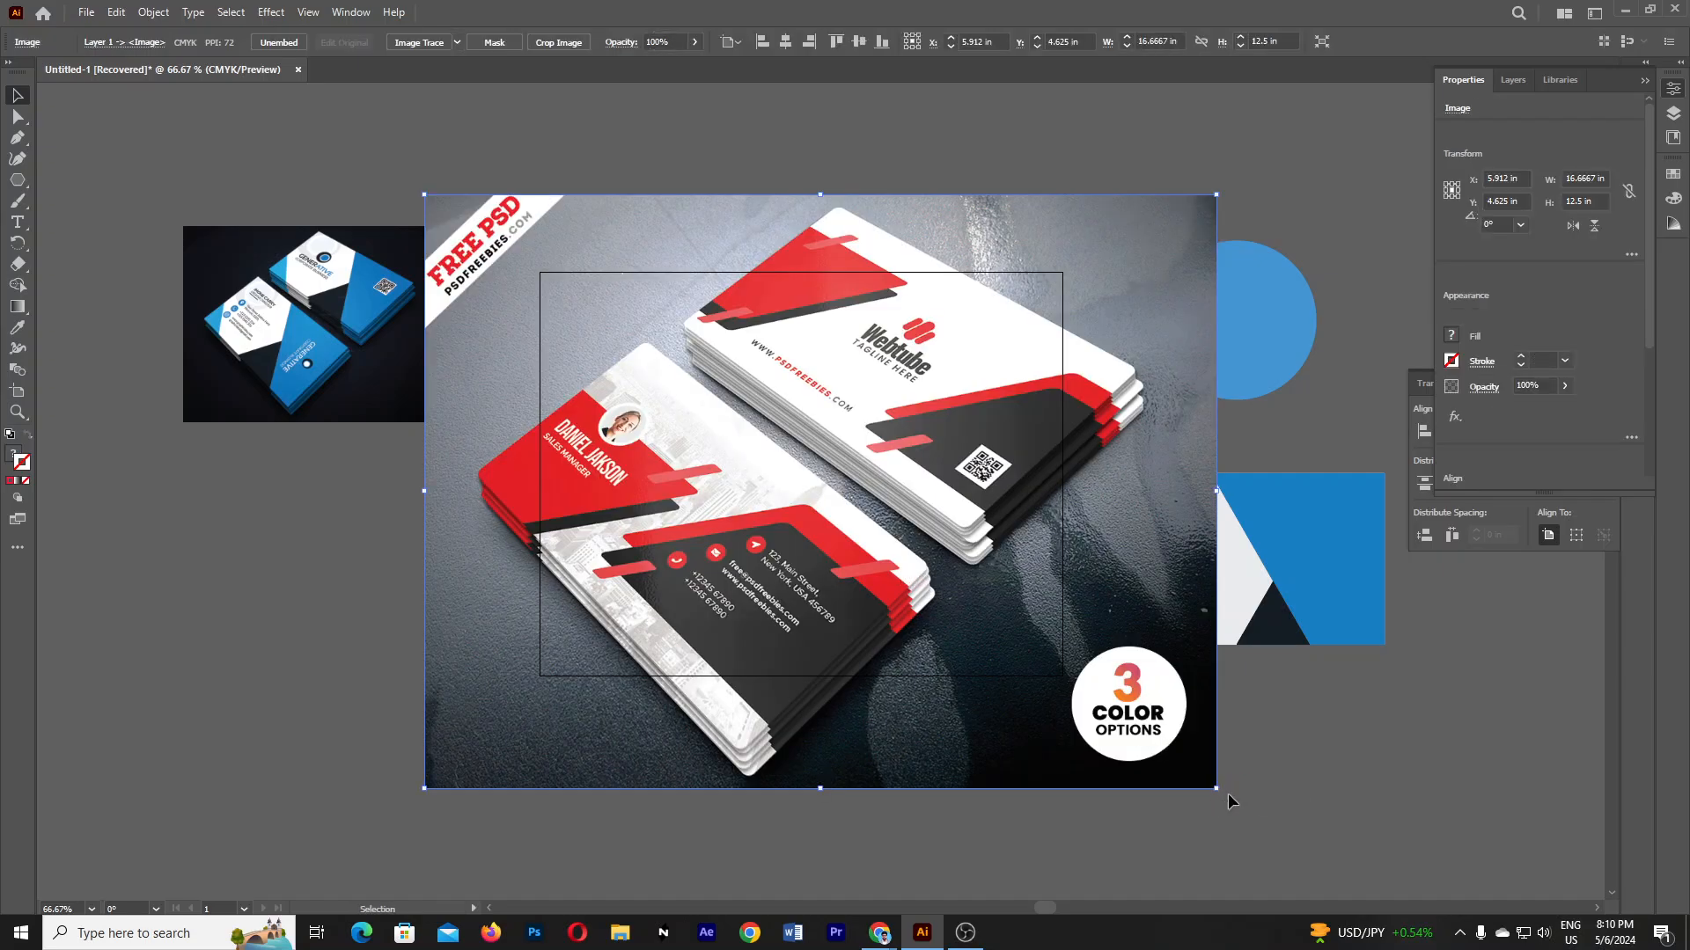
drag(1282, 650, 1276, 586)
click(1146, 741)
drag(1224, 797, 1325, 506)
drag(785, 510, 400, 453)
drag(883, 434, 515, 403)
- Deselect the photo, zoom to 100% and reframe the artboard in view
click(506, 590)
key(ctrl+equal)
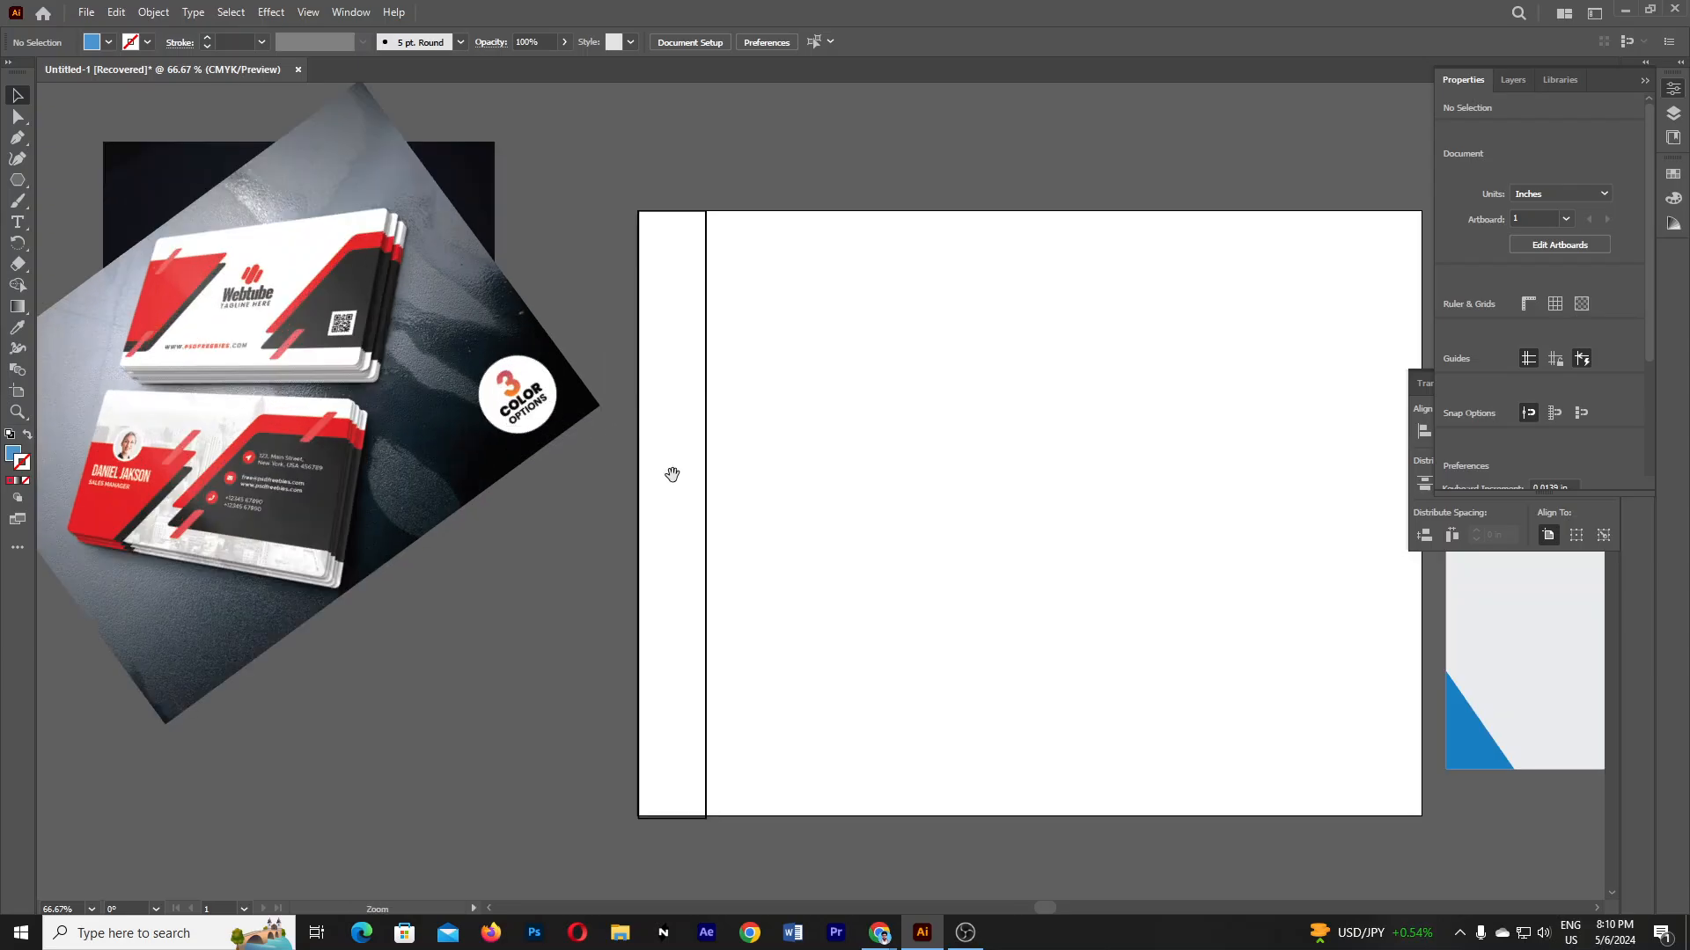
drag(672, 471, 531, 437)
drag(699, 341, 776, 387)
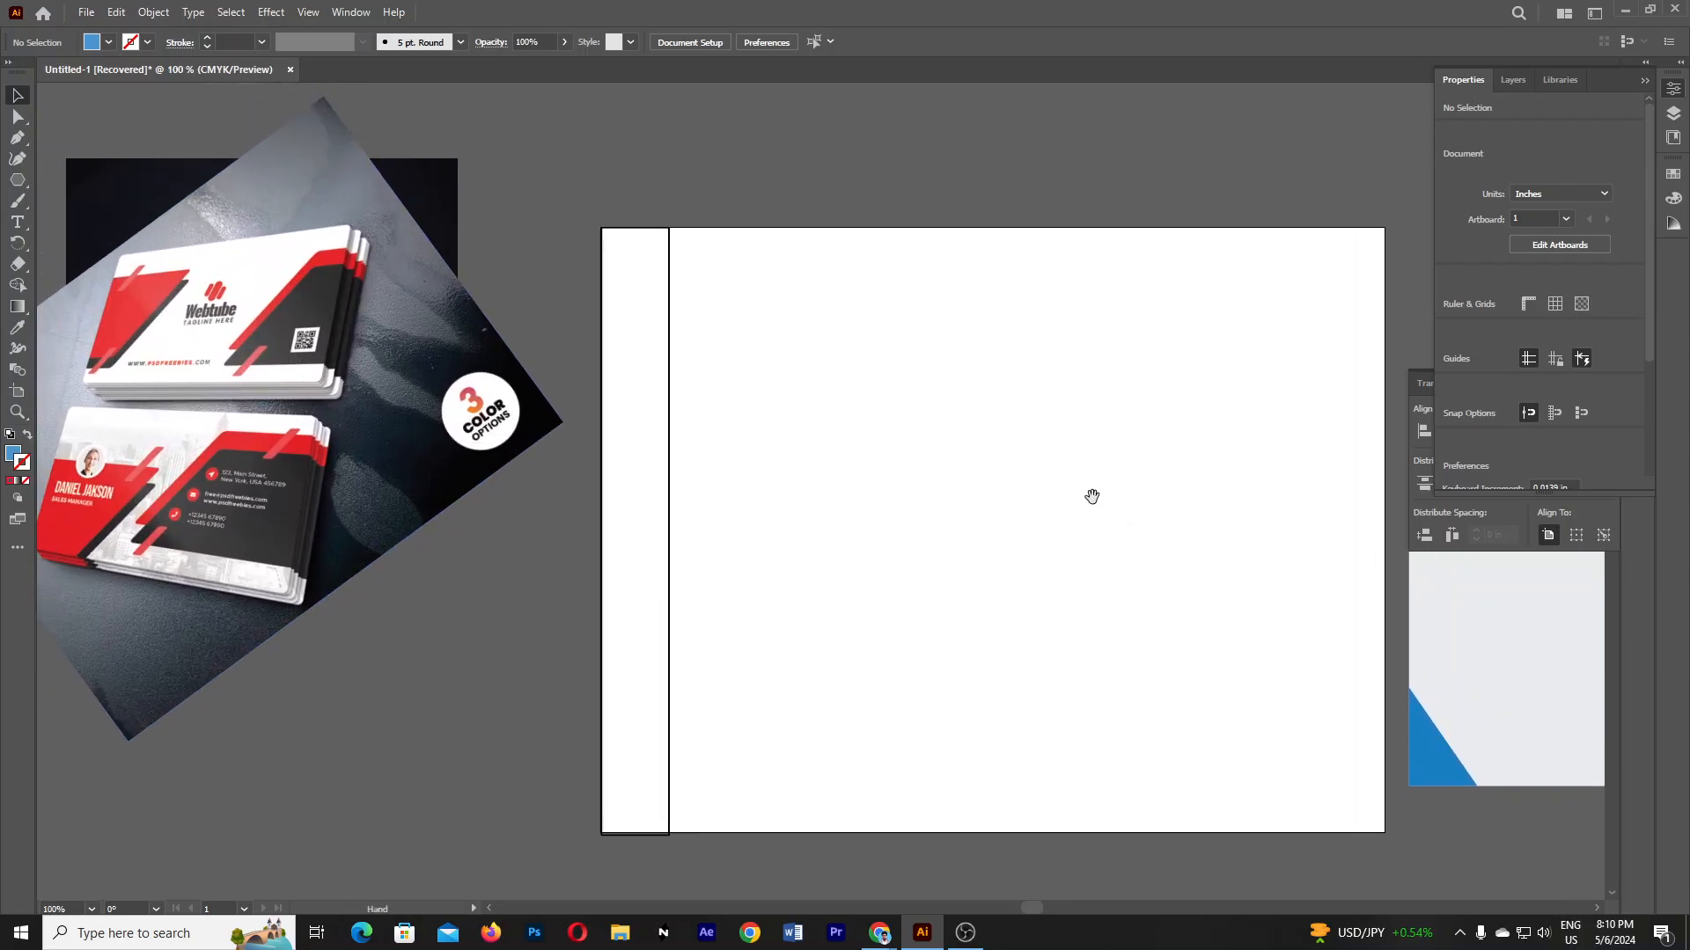
drag(1091, 497, 1041, 457)
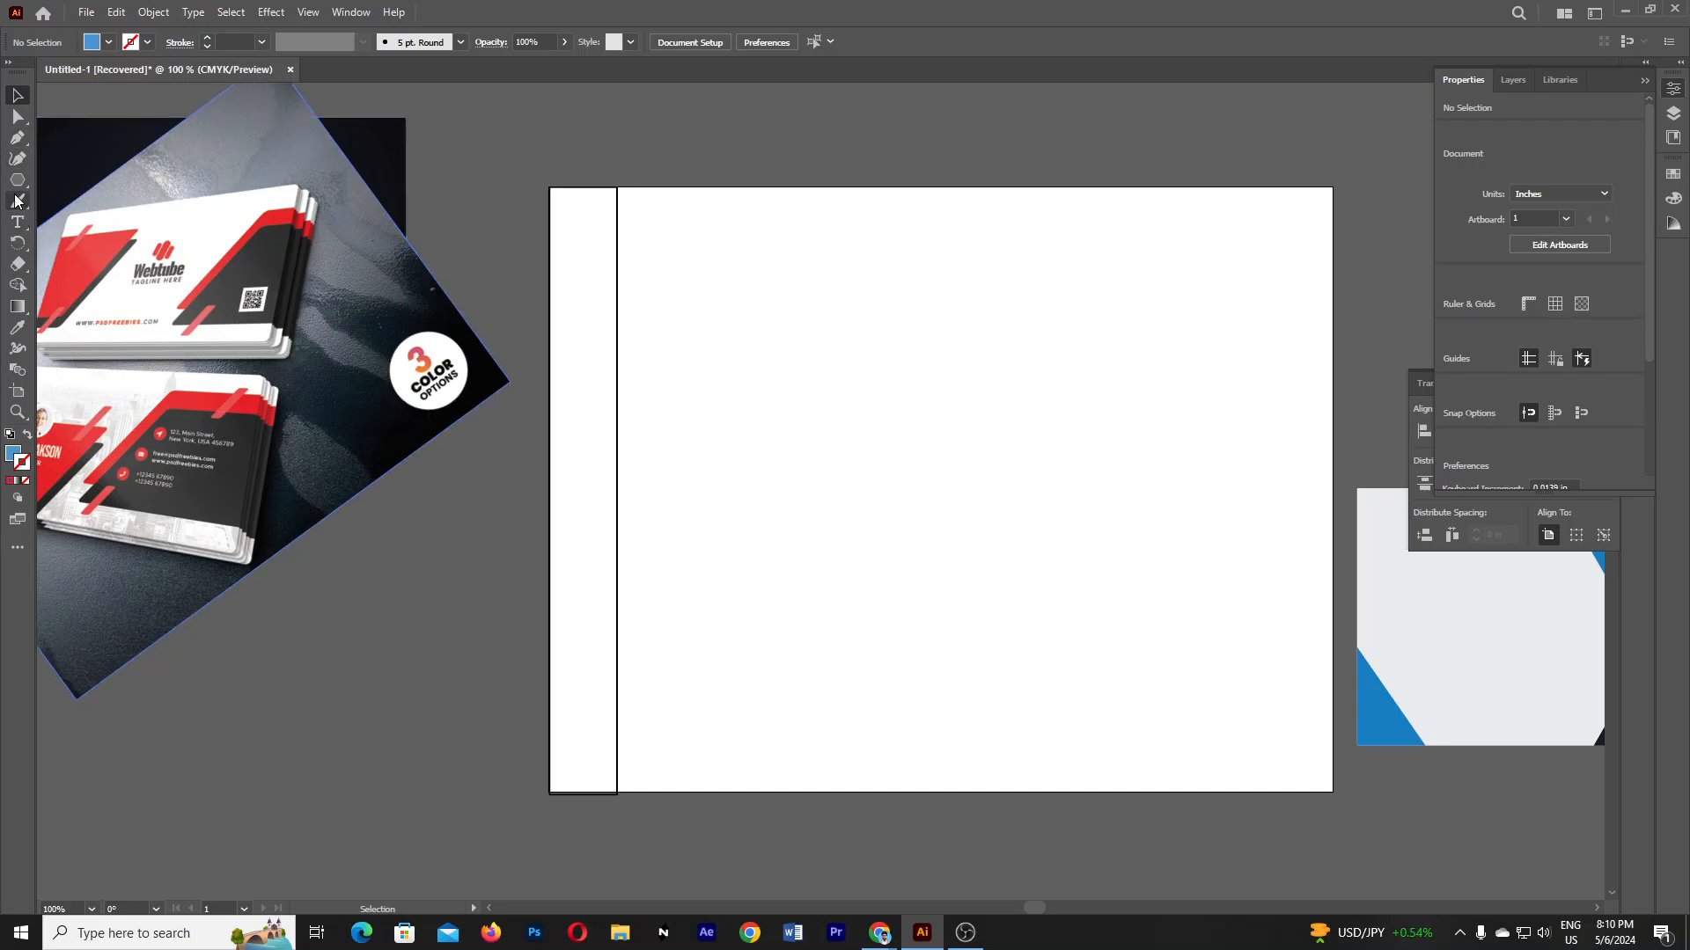
drag(18, 180, 93, 187)
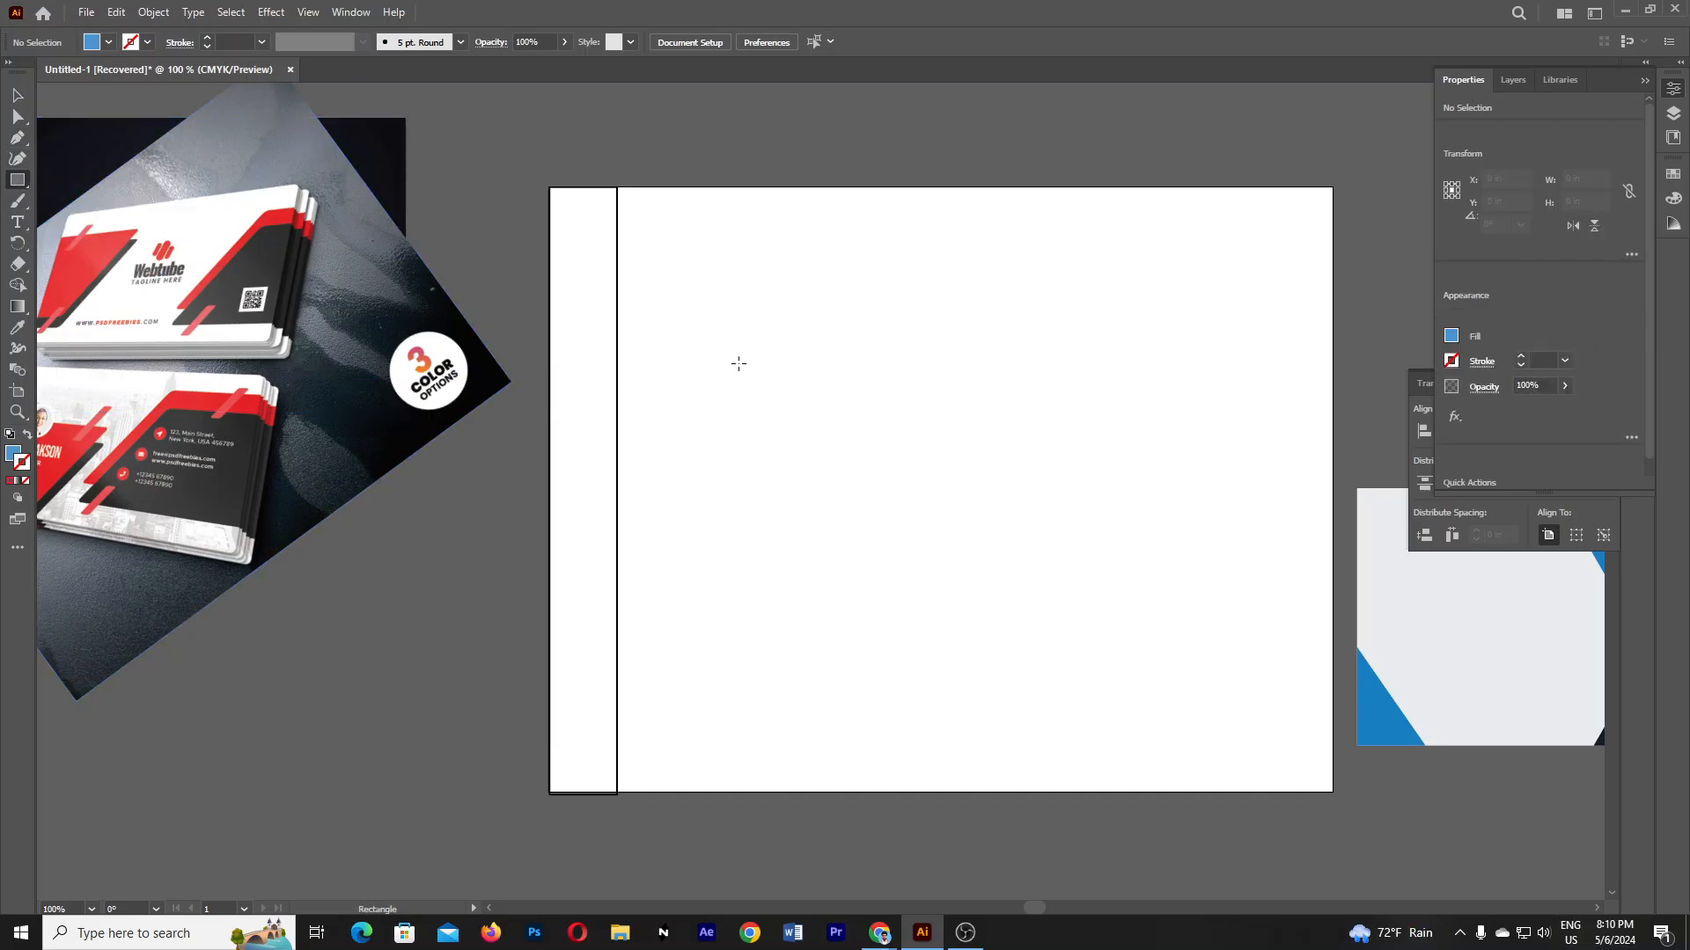
- Draw a 6.7284 × 3.8148 in rectangle filled with light pinkish grey sampled from the photo
drag(738, 364, 1212, 639)
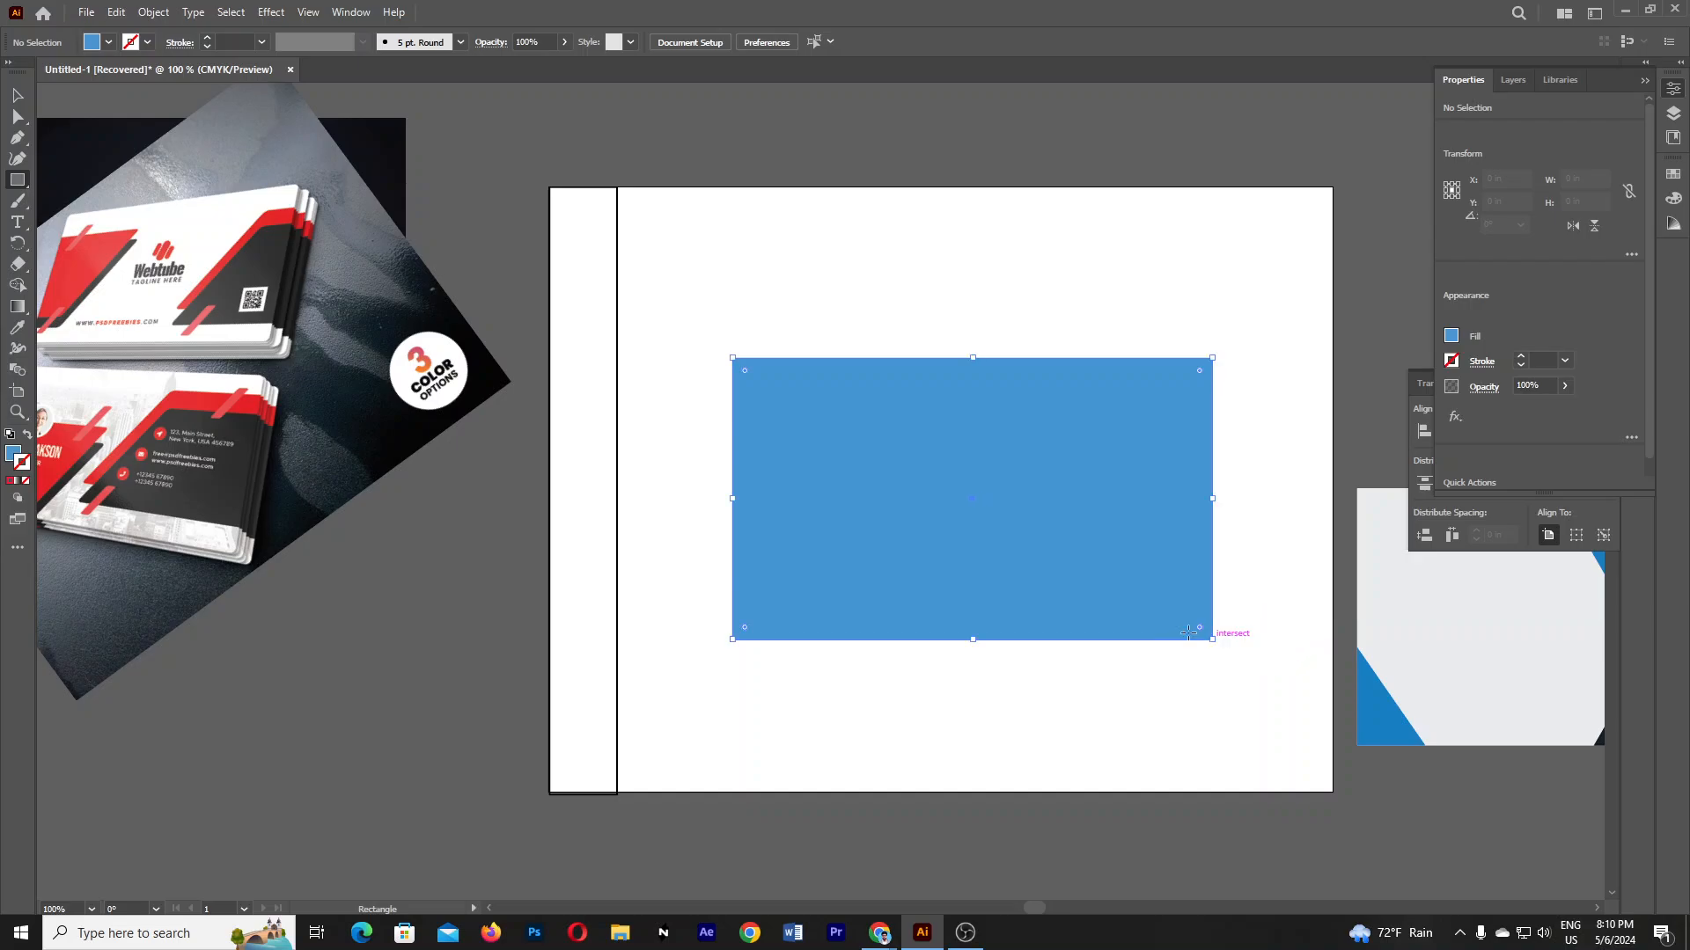
click(21, 329)
click(366, 199)
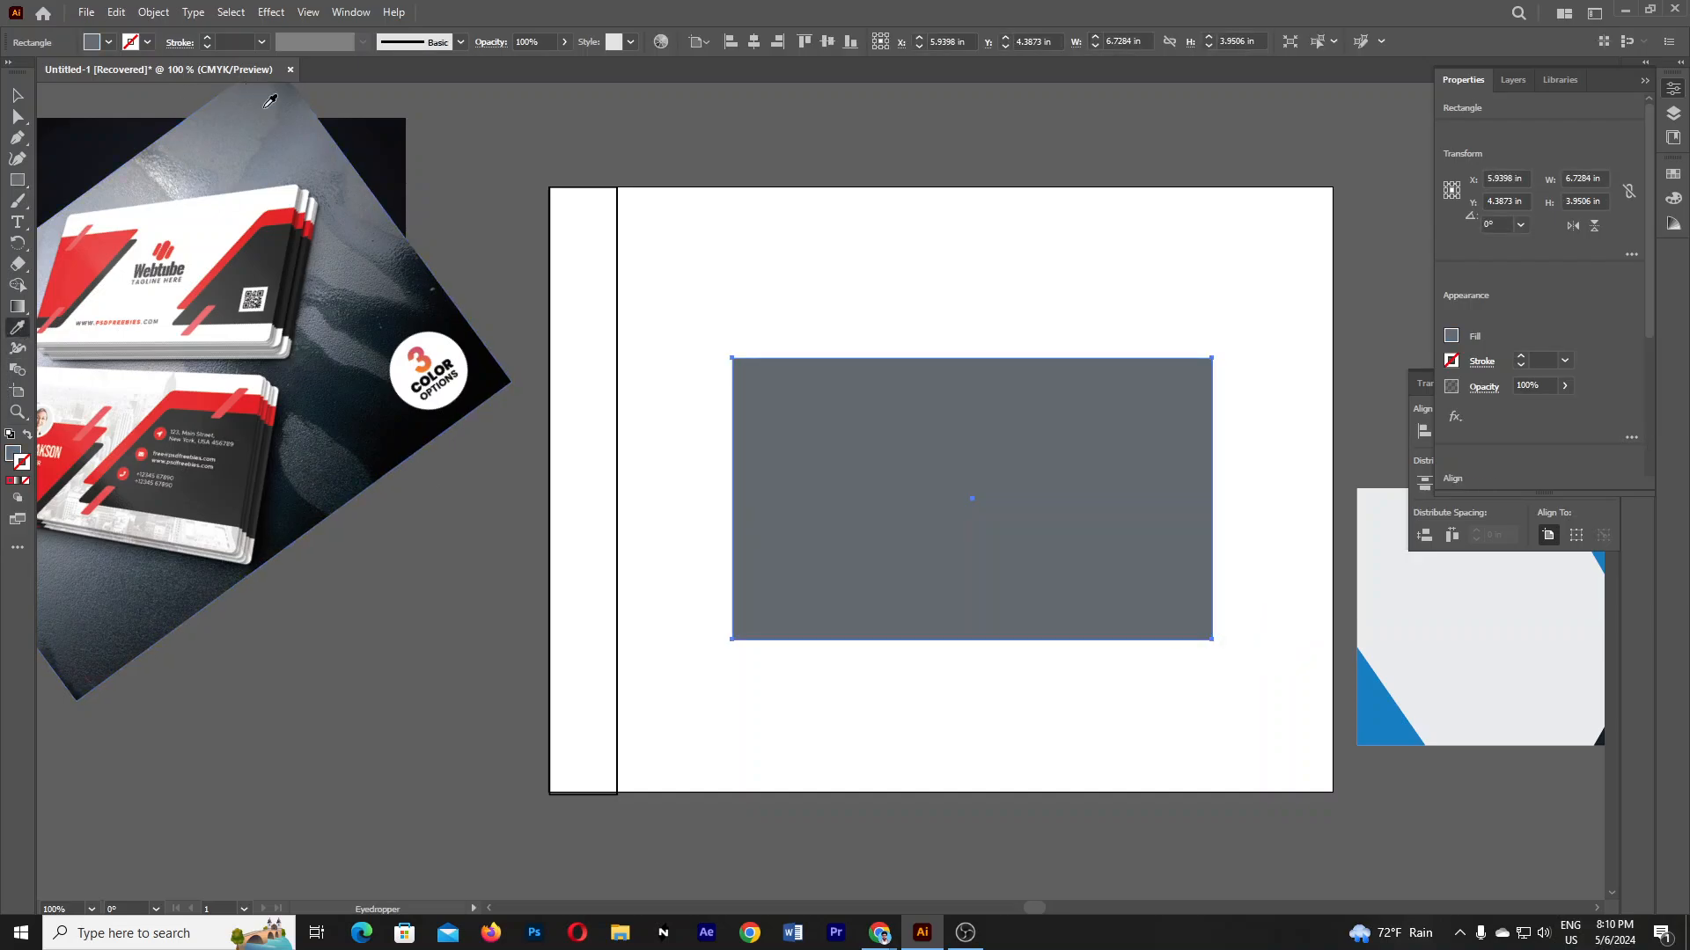
click(171, 183)
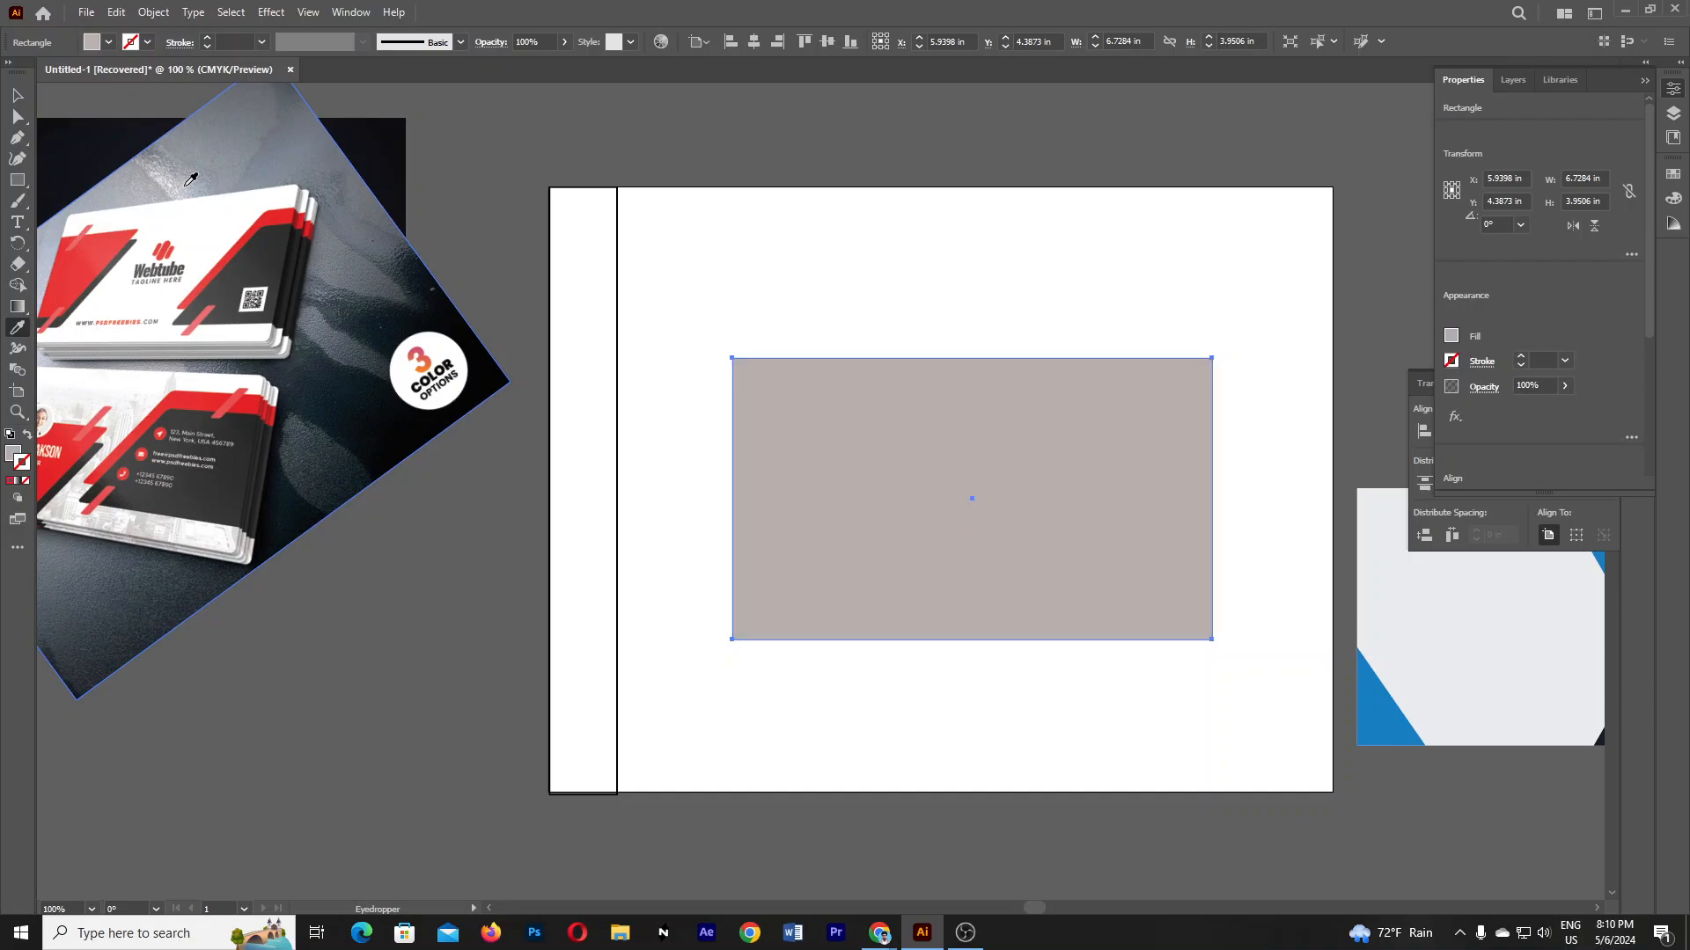
click(19, 97)
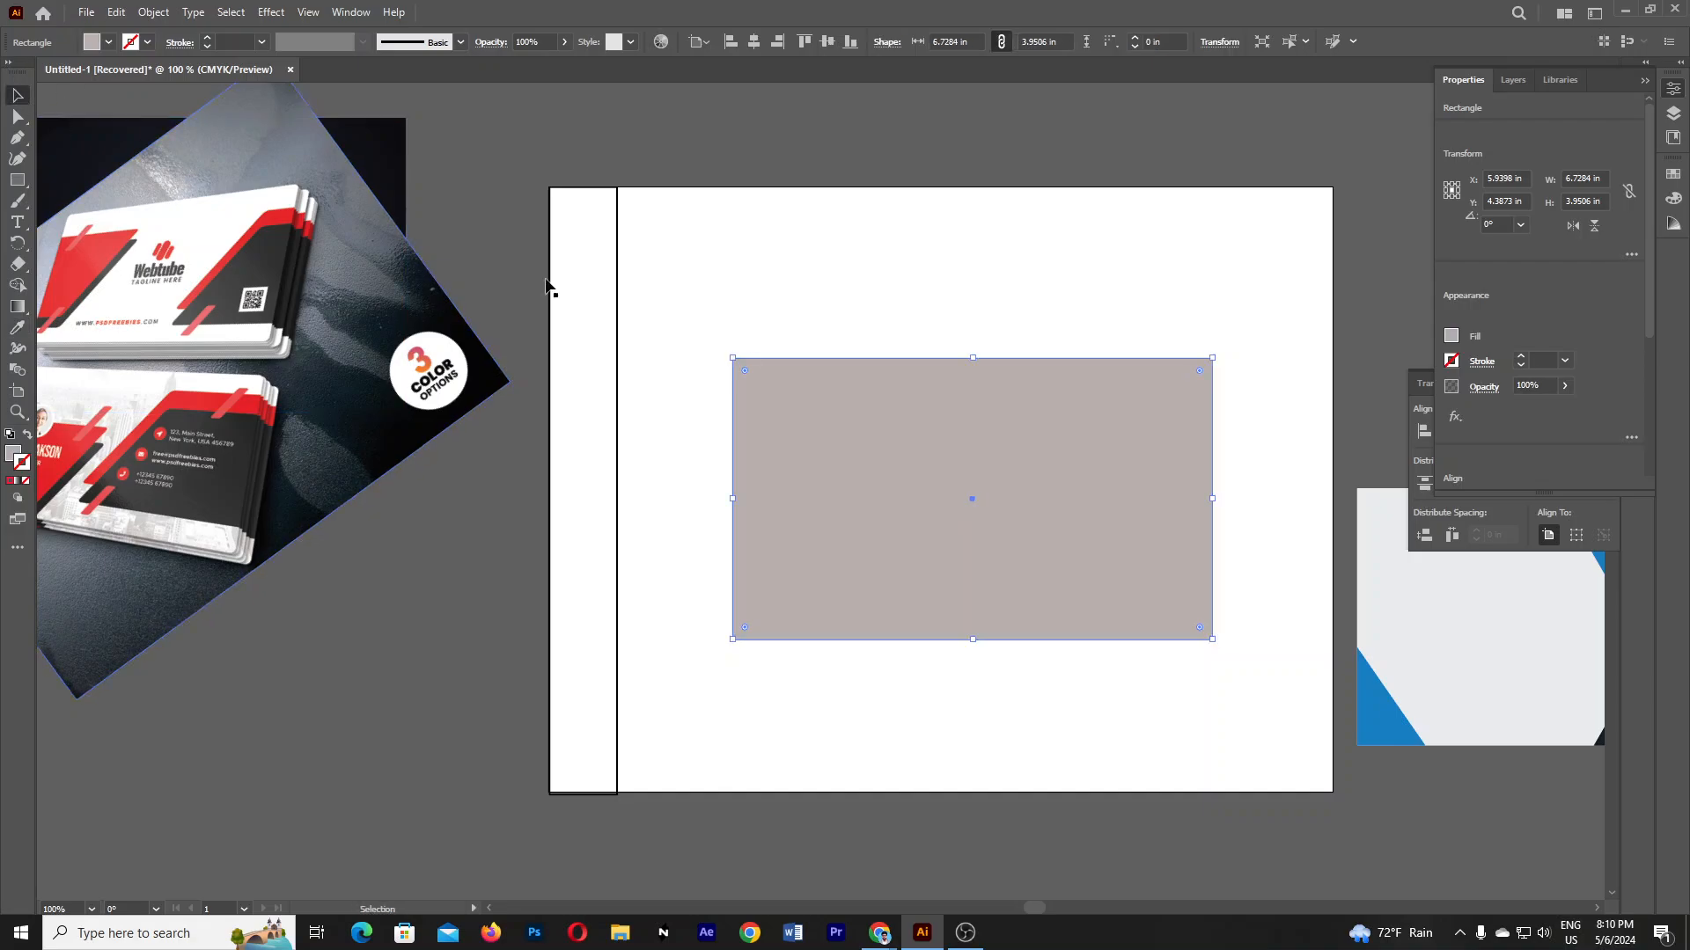
mouse_move(972, 638)
mouse_down()
mouse_move(974, 611)
mouse_move(974, 630)
mouse_up()
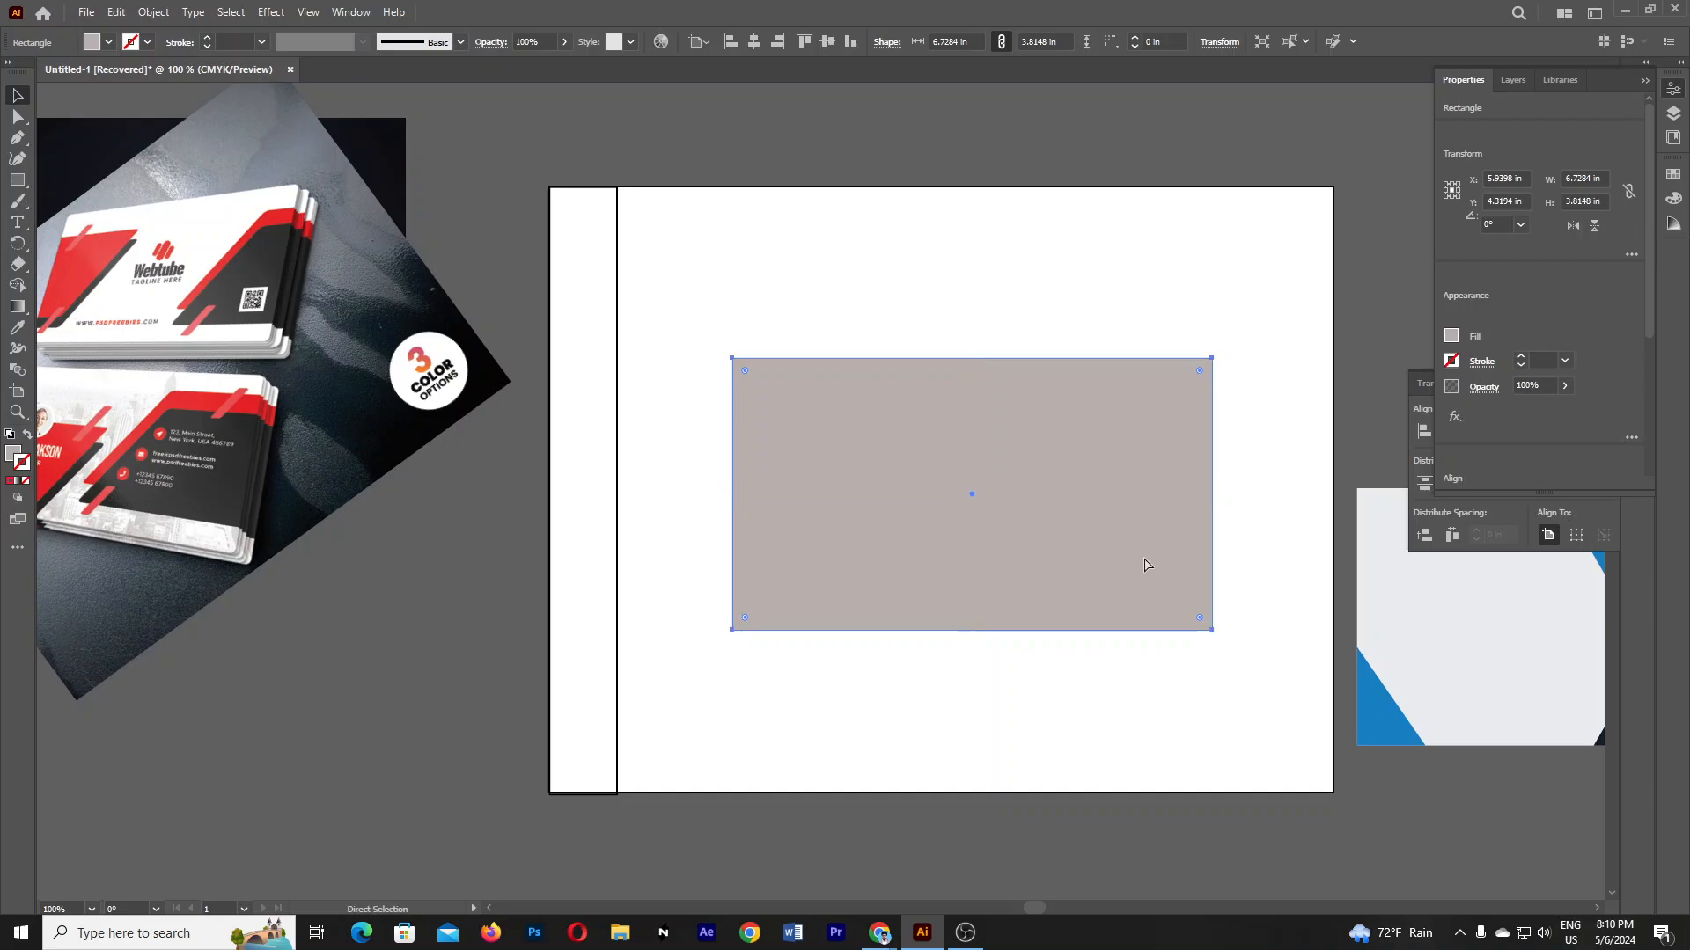
key(ctrl+shift+a)
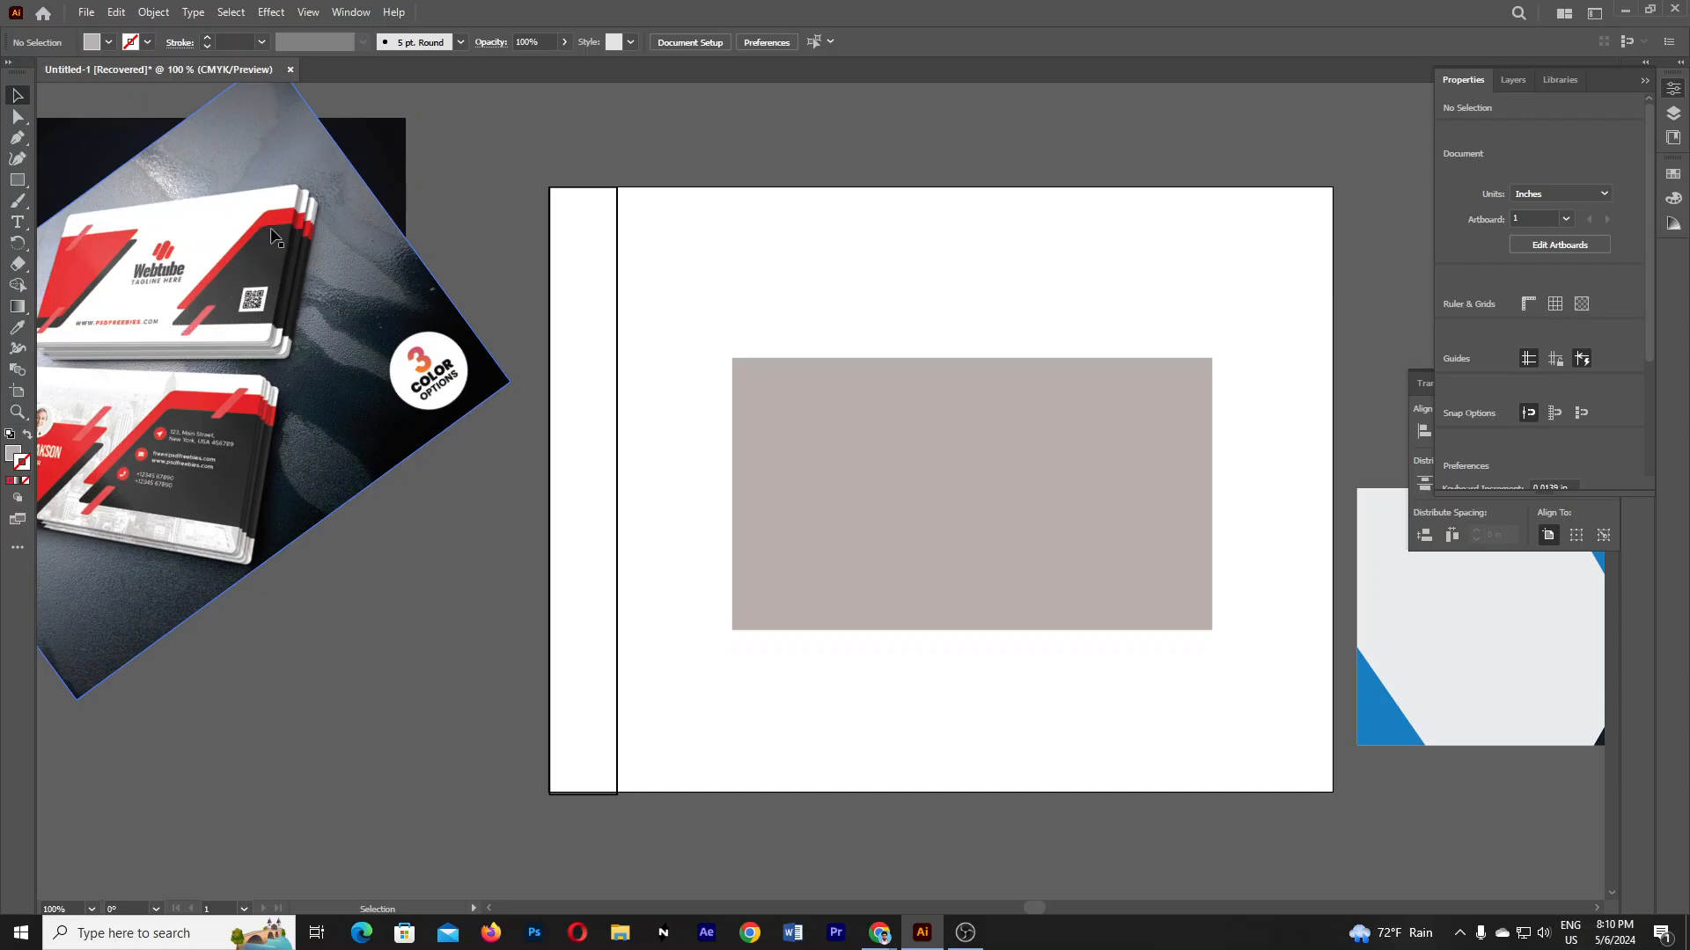
- Draw a 2.6543 × 2.5878 in rectangle over the grey base's right side, filled dark charcoal from the photo
click(16, 180)
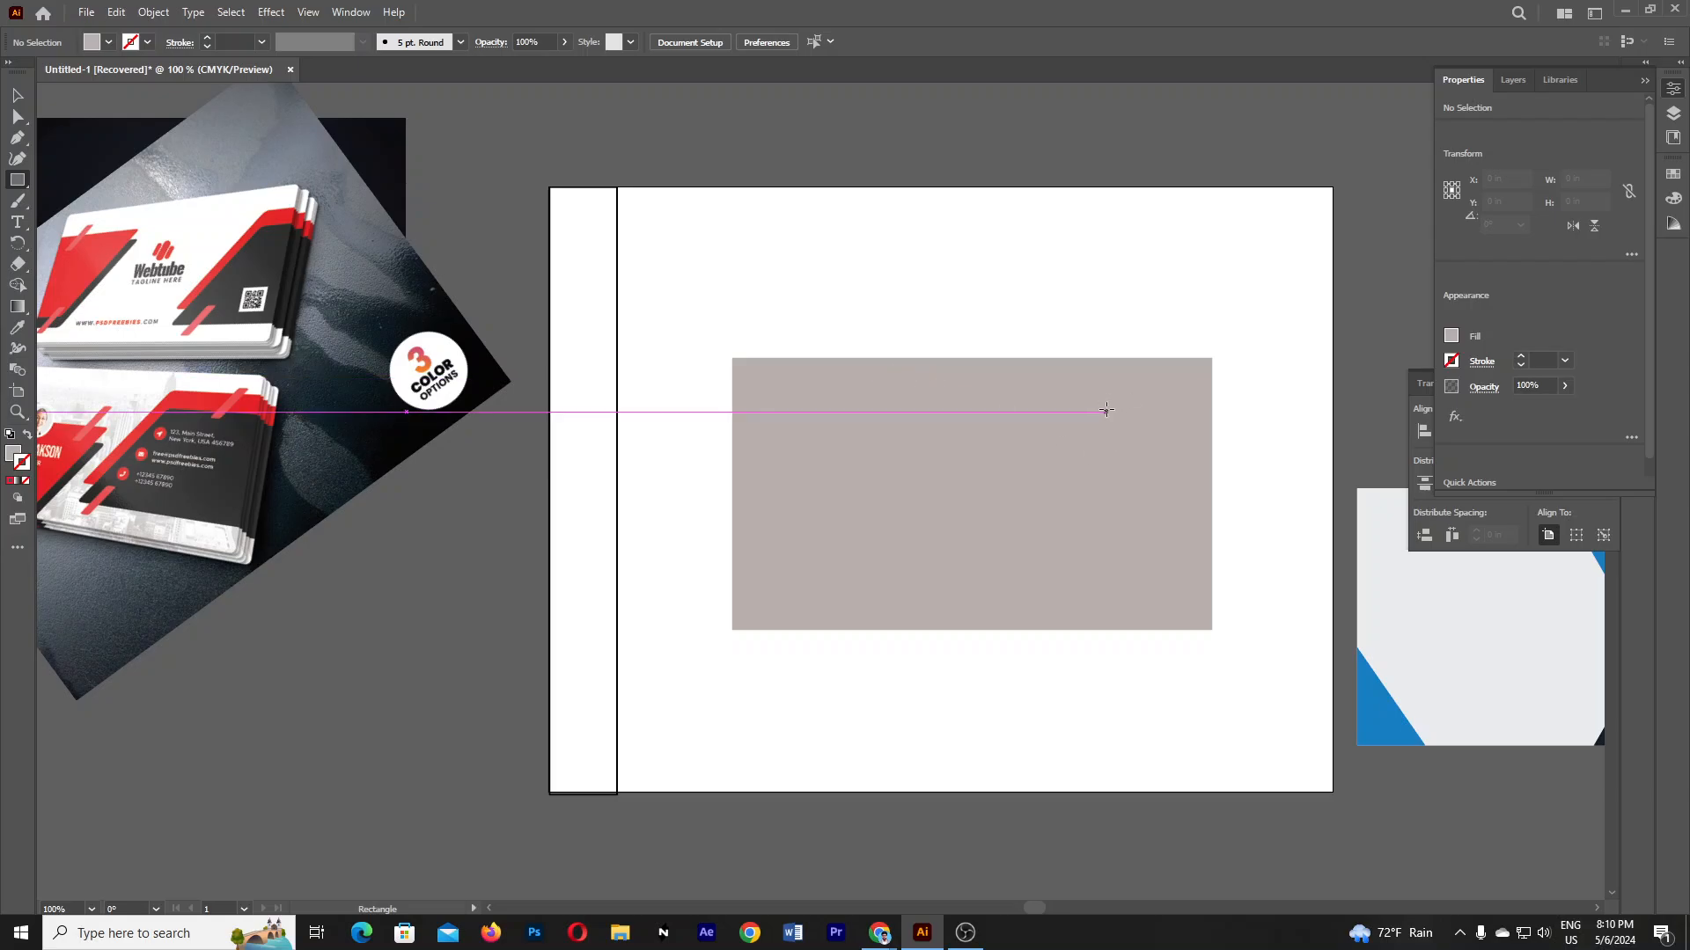
mouse_move(1106, 412)
mouse_down()
mouse_move(1150, 456)
mouse_move(1195, 555)
mouse_move(1100, 551)
mouse_move(1212, 598)
mouse_up()
key(space)
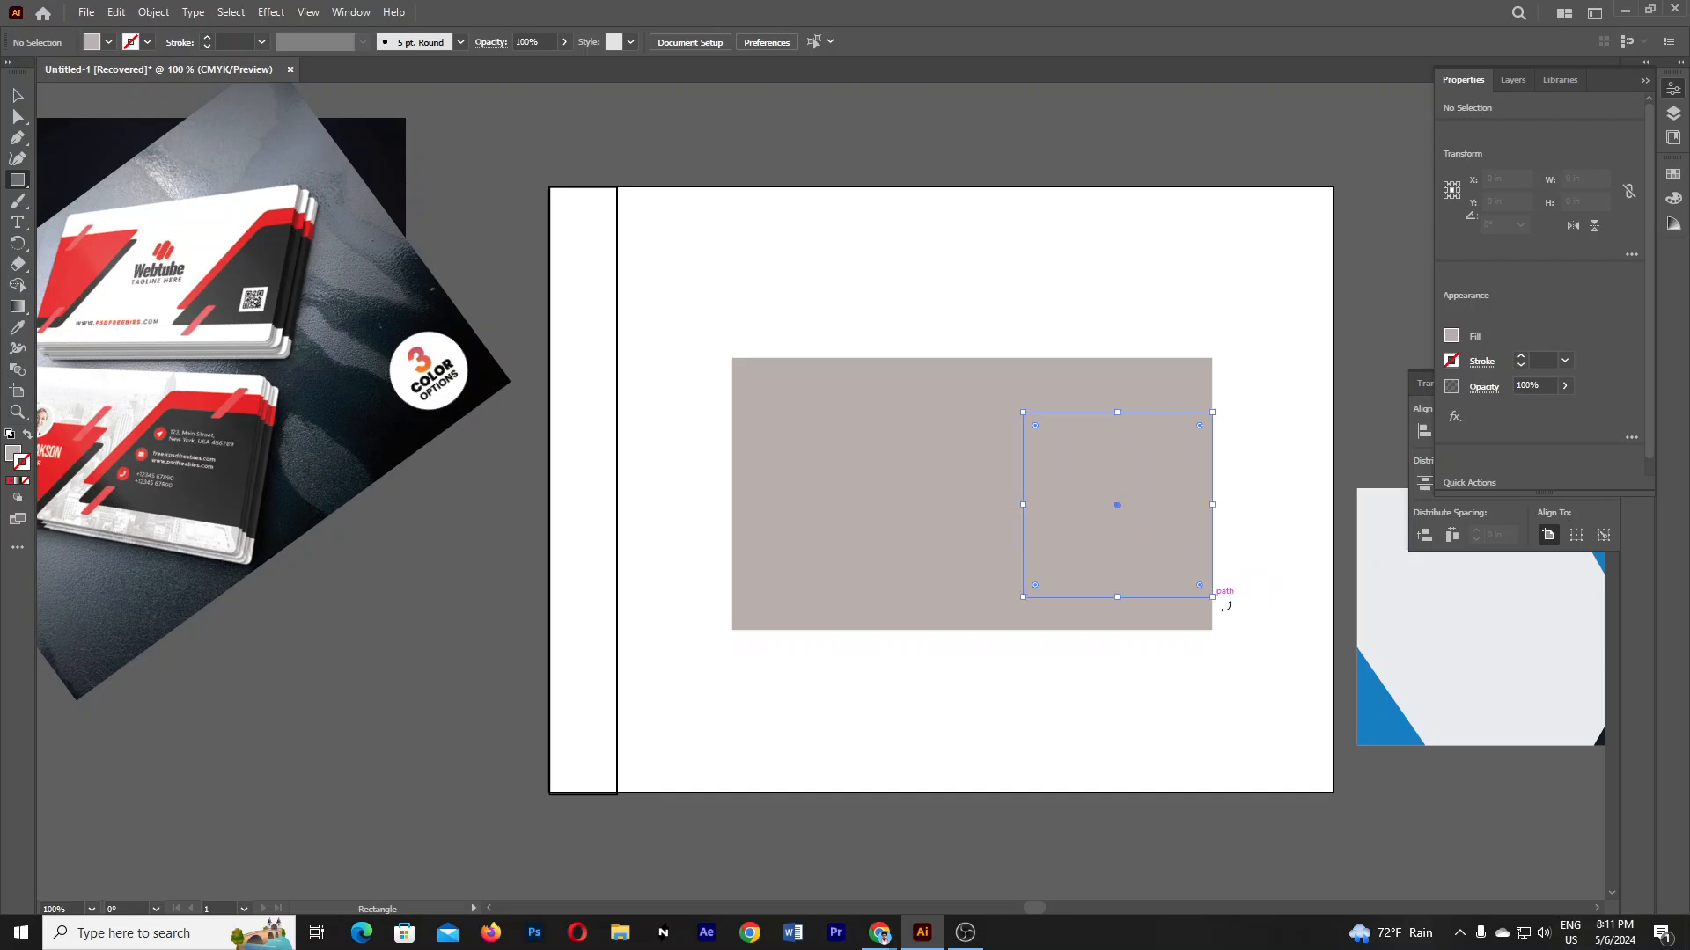
click(18, 327)
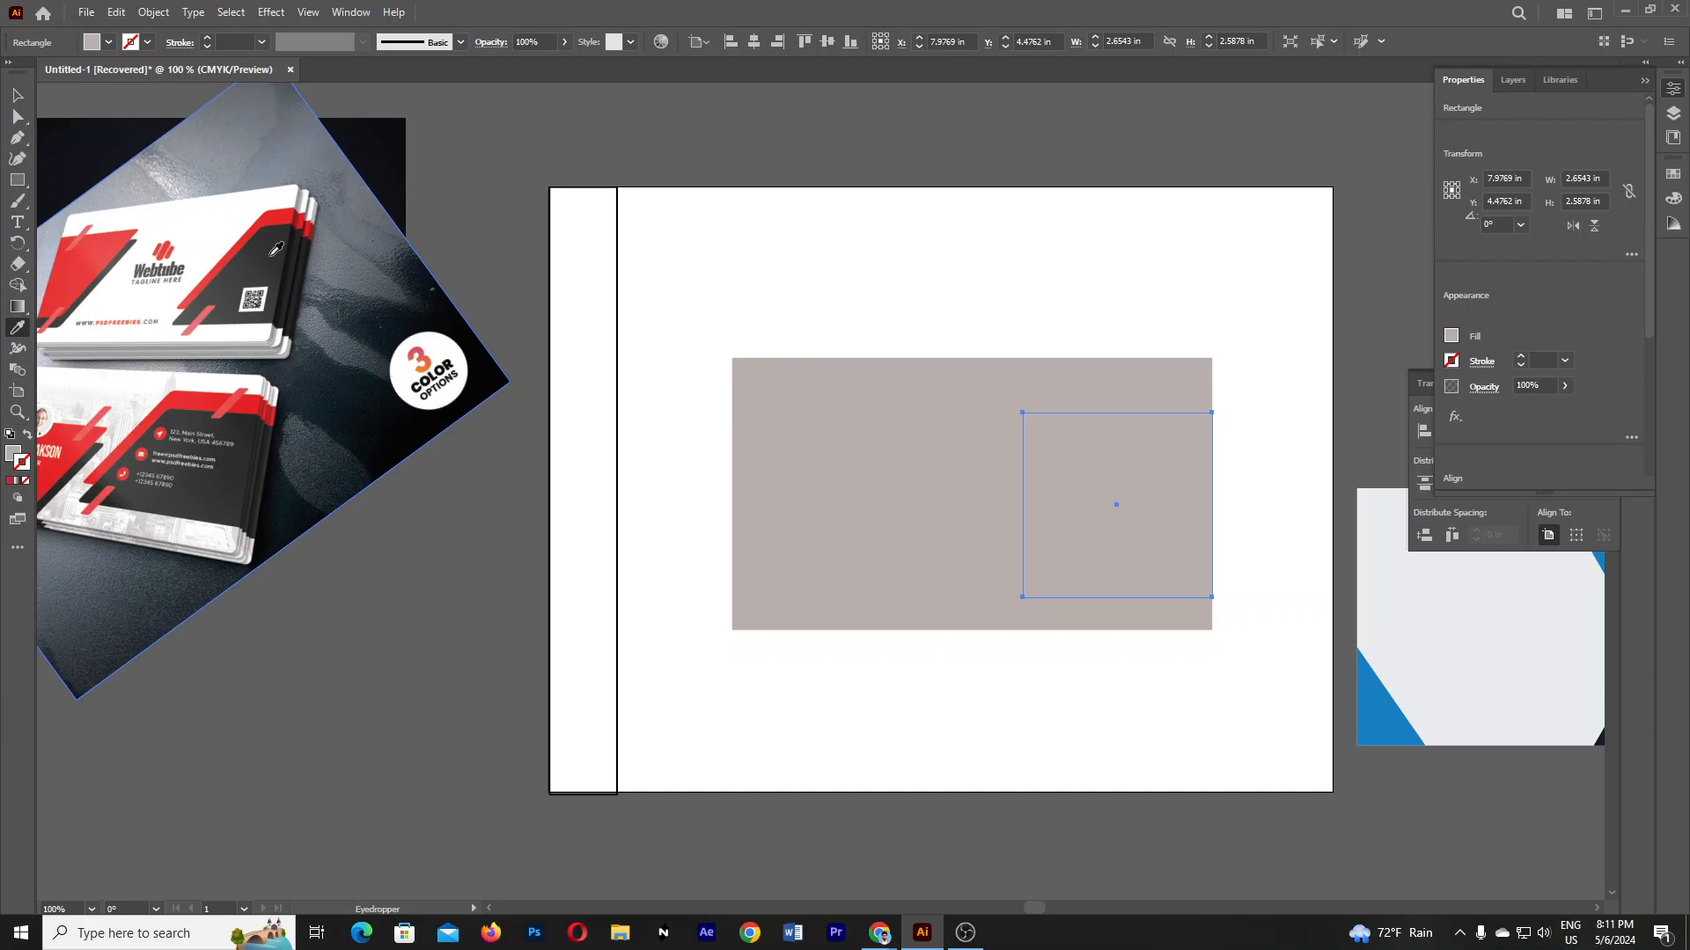
click(275, 250)
click(18, 112)
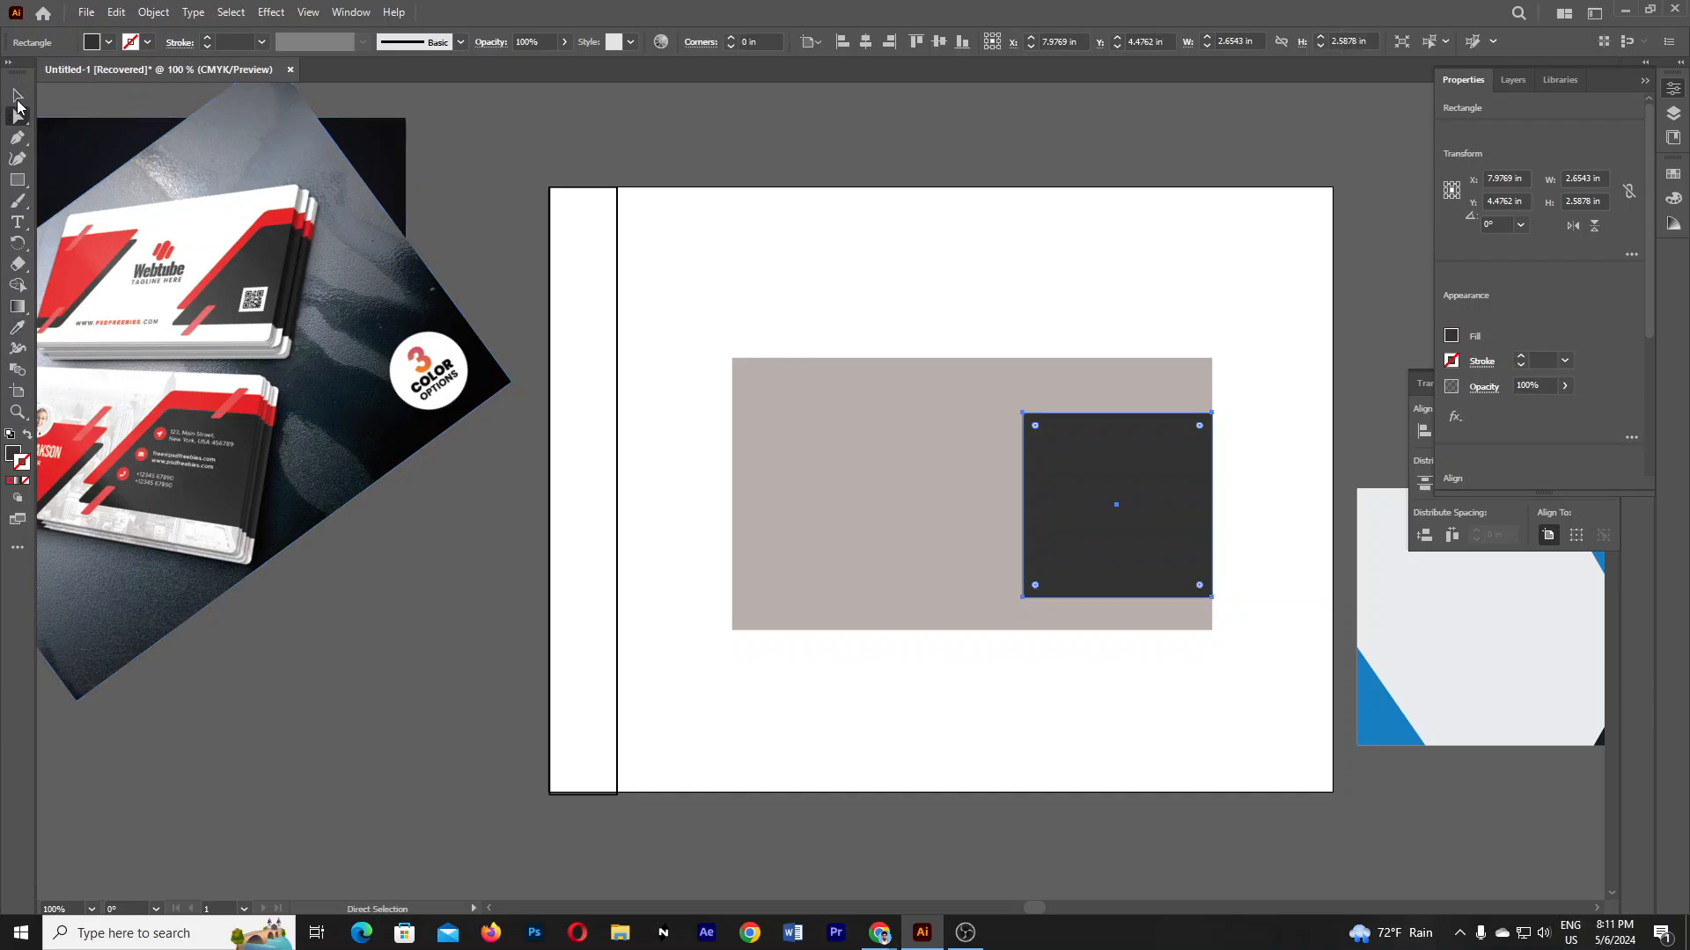
- Drag the dark rectangle's top-left anchor right to slant it into a trapezoid
click(1022, 413)
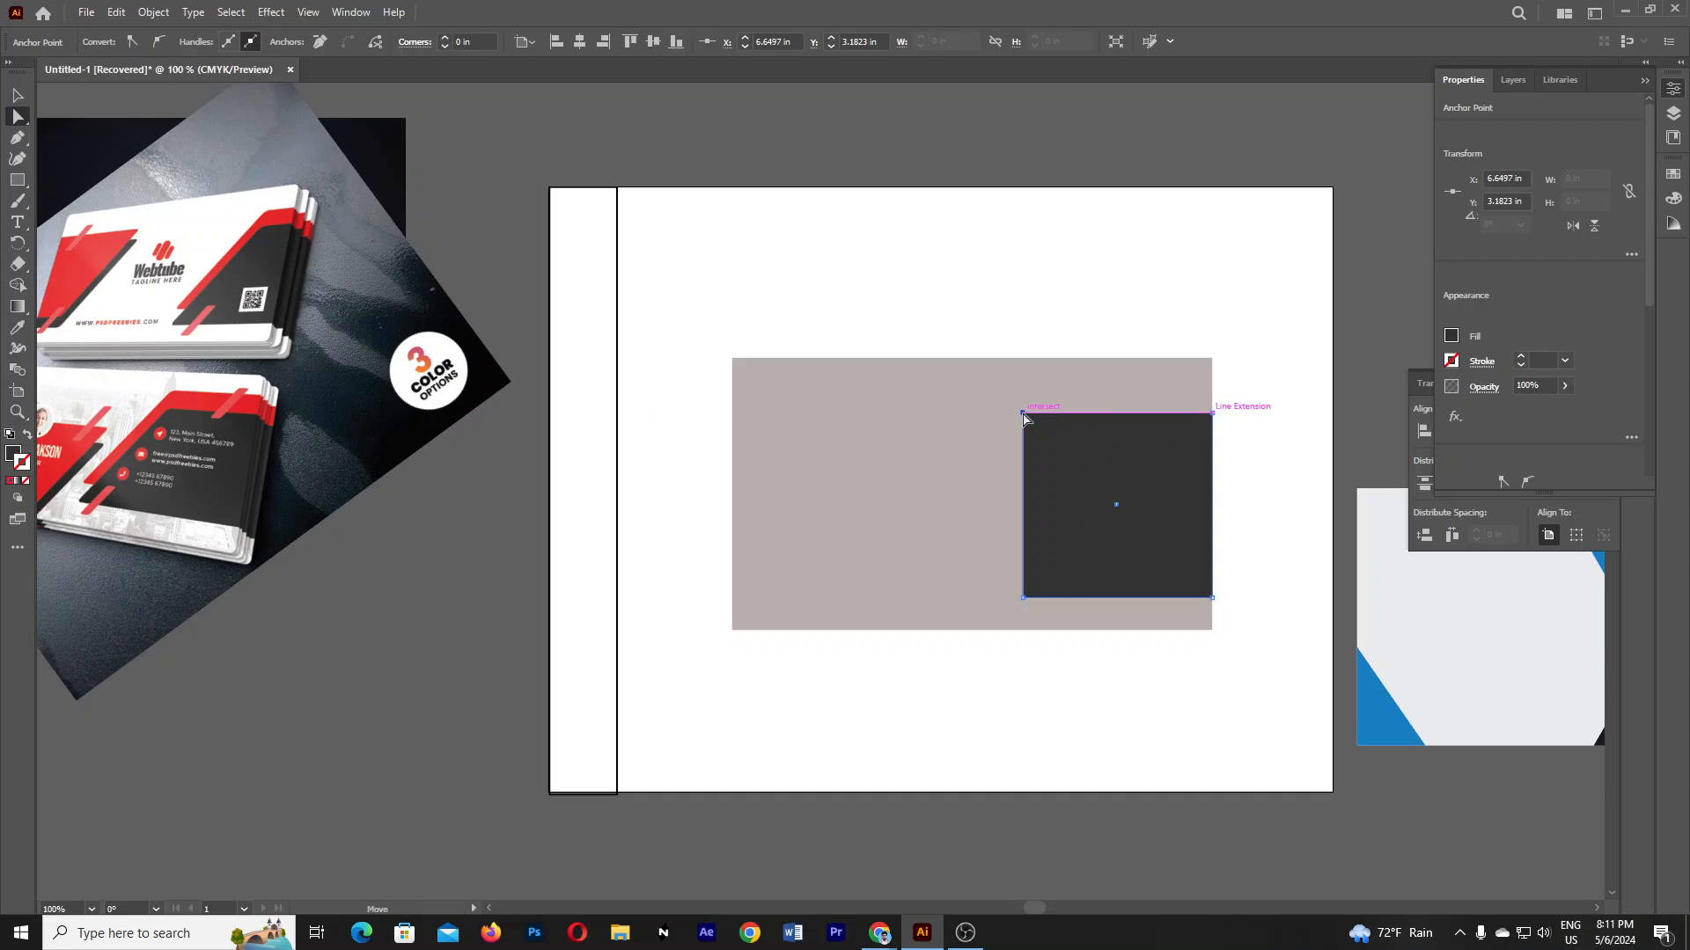
drag(1027, 418, 1147, 427)
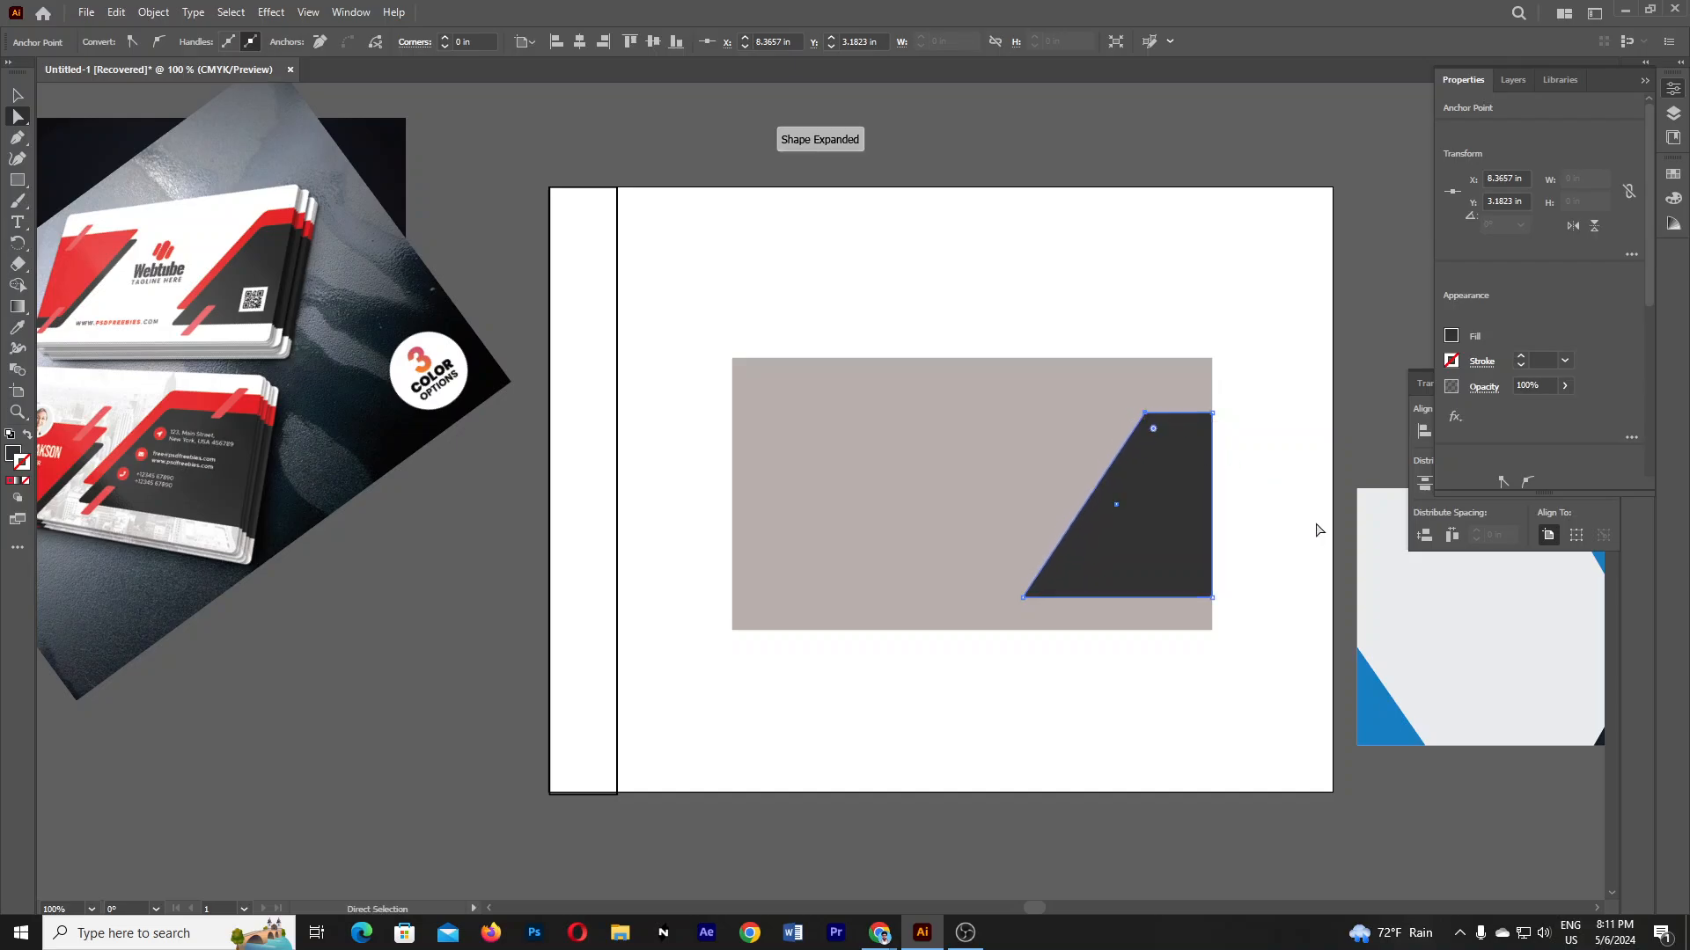
click(1272, 336)
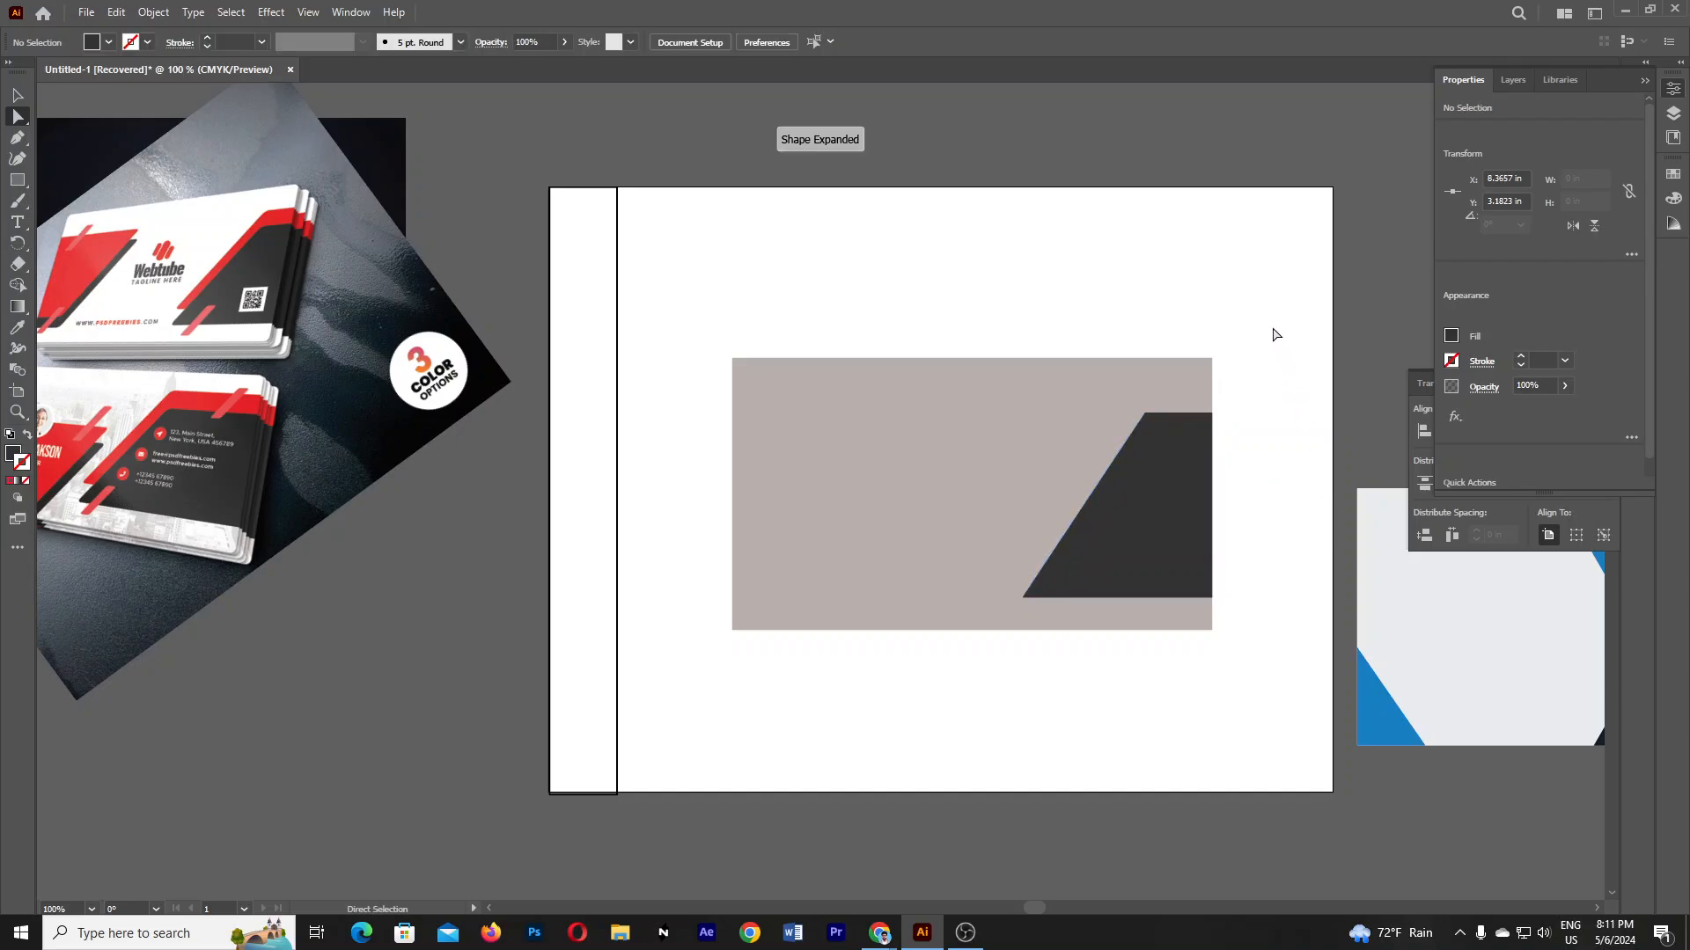
- Widen the trapezoid's top, round its top corner and slightly soften the bottom-left corner
click(1146, 413)
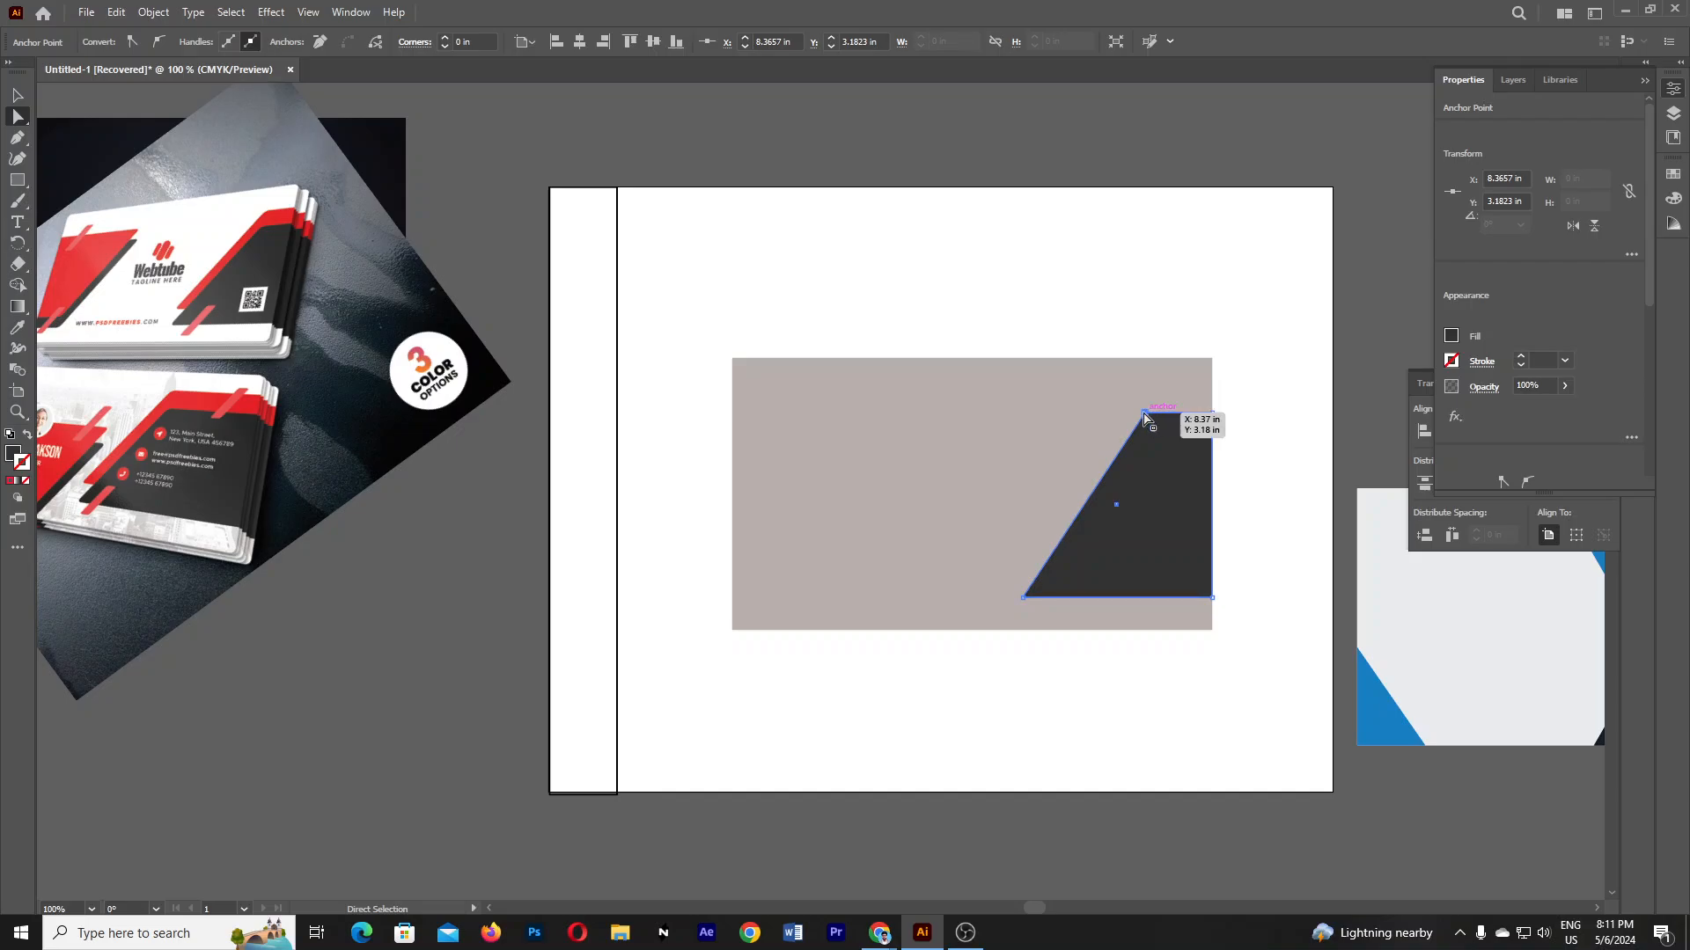
drag(1144, 414, 1151, 414)
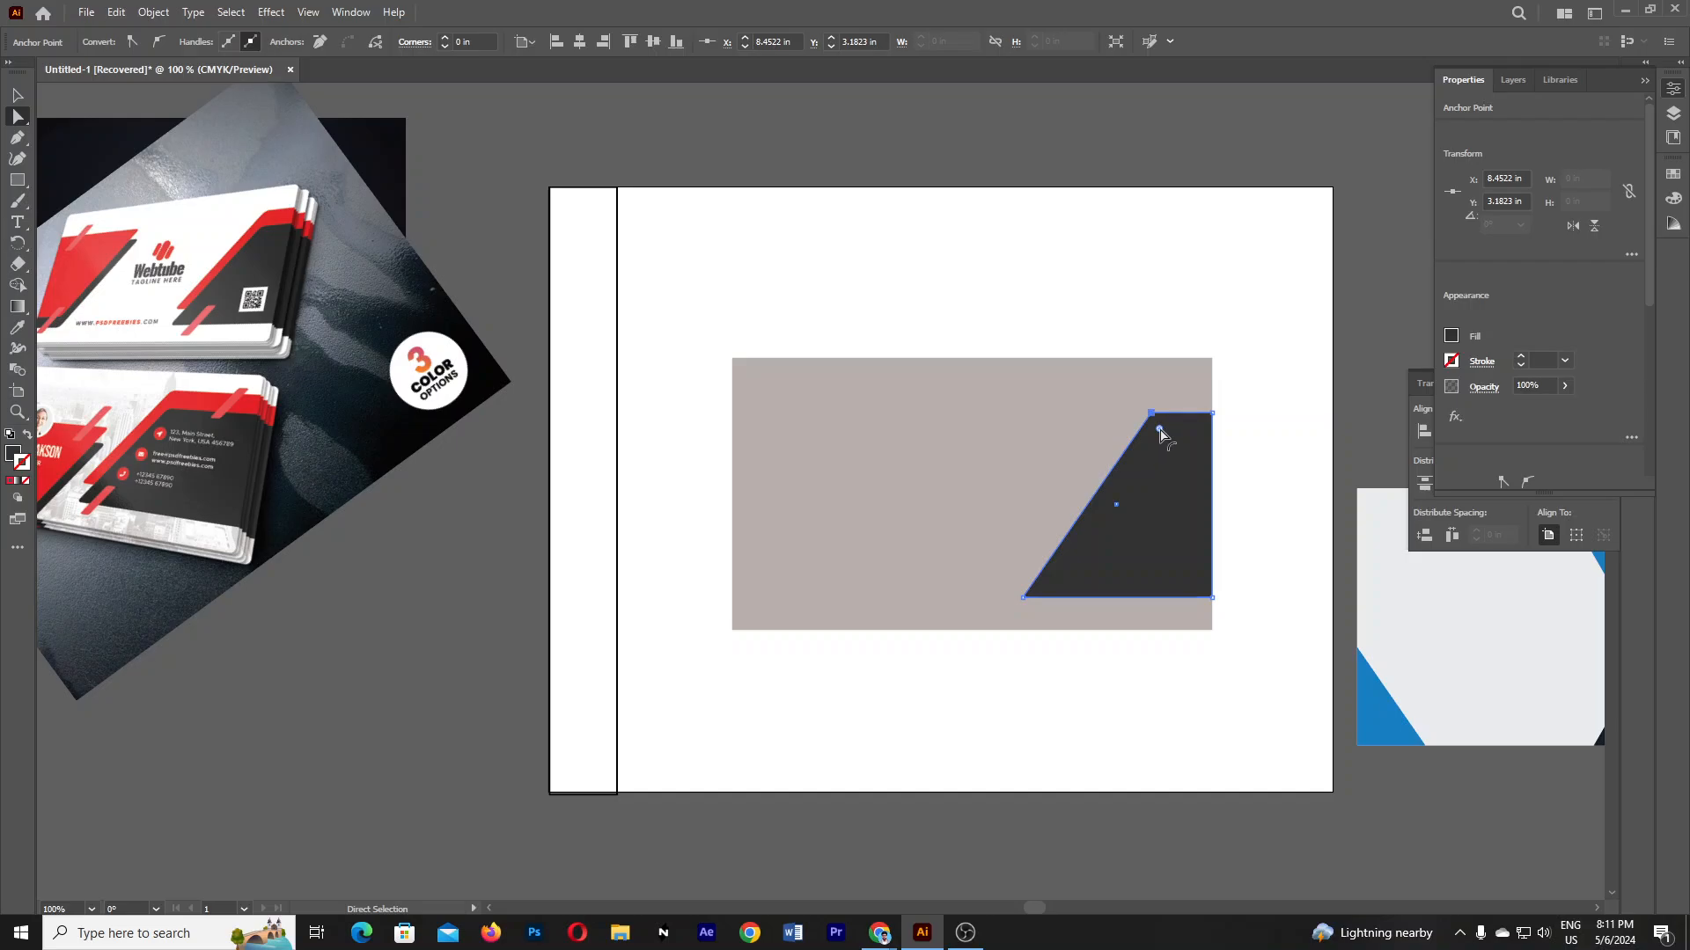
drag(1159, 431, 1160, 435)
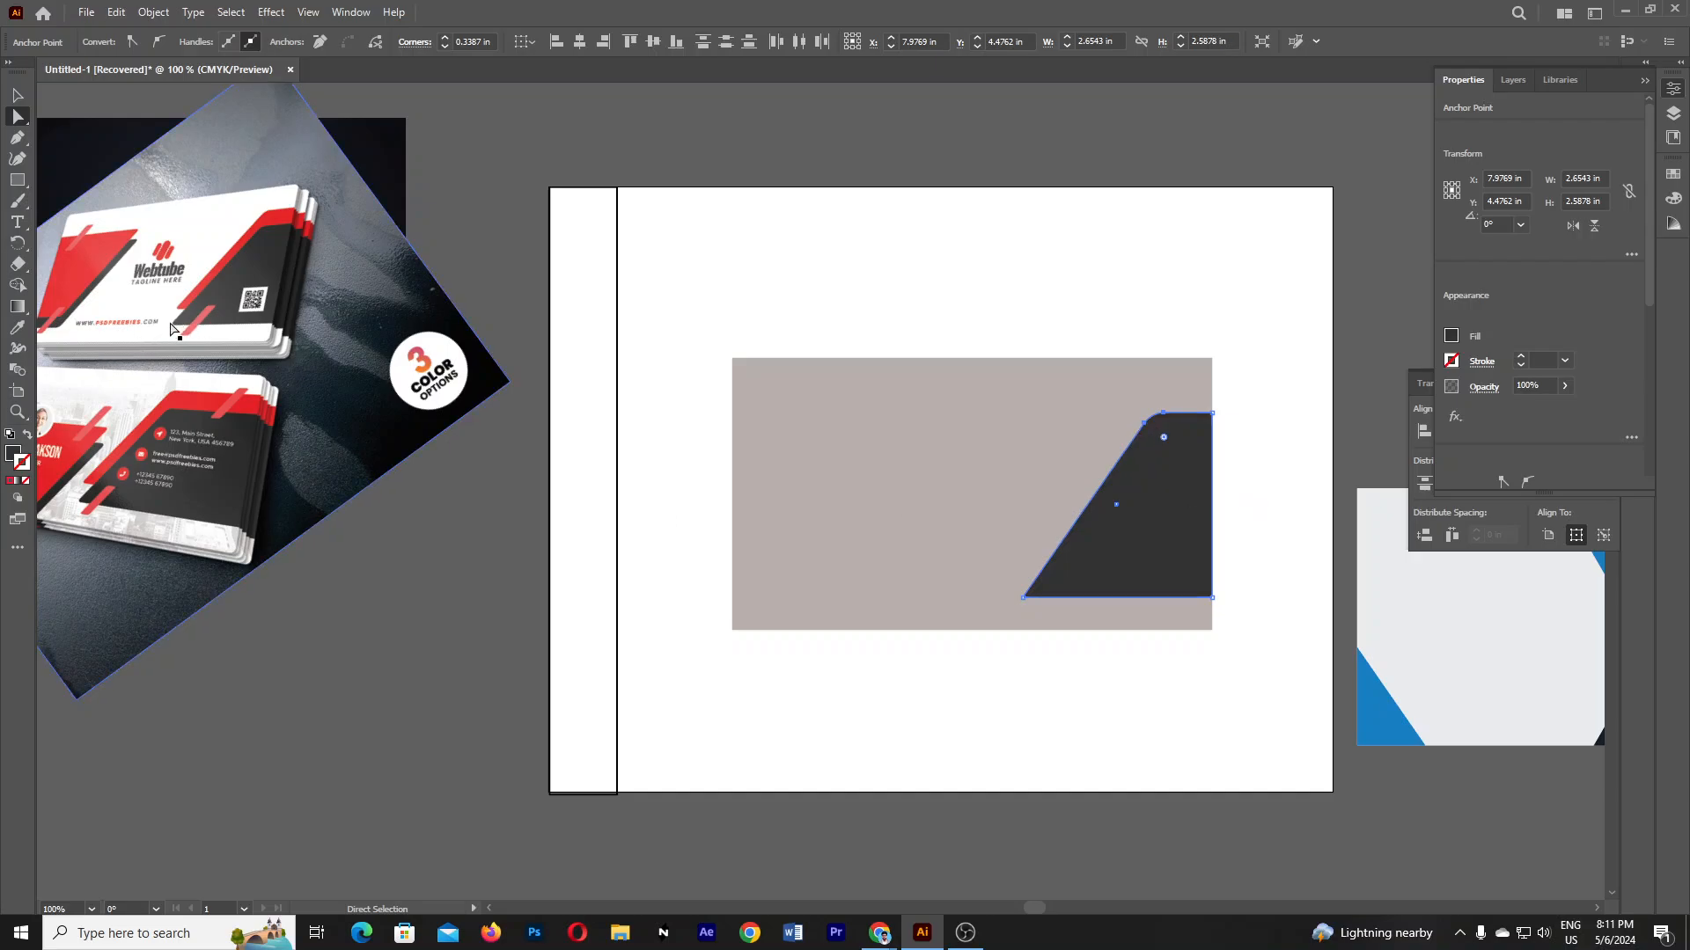
click(1025, 599)
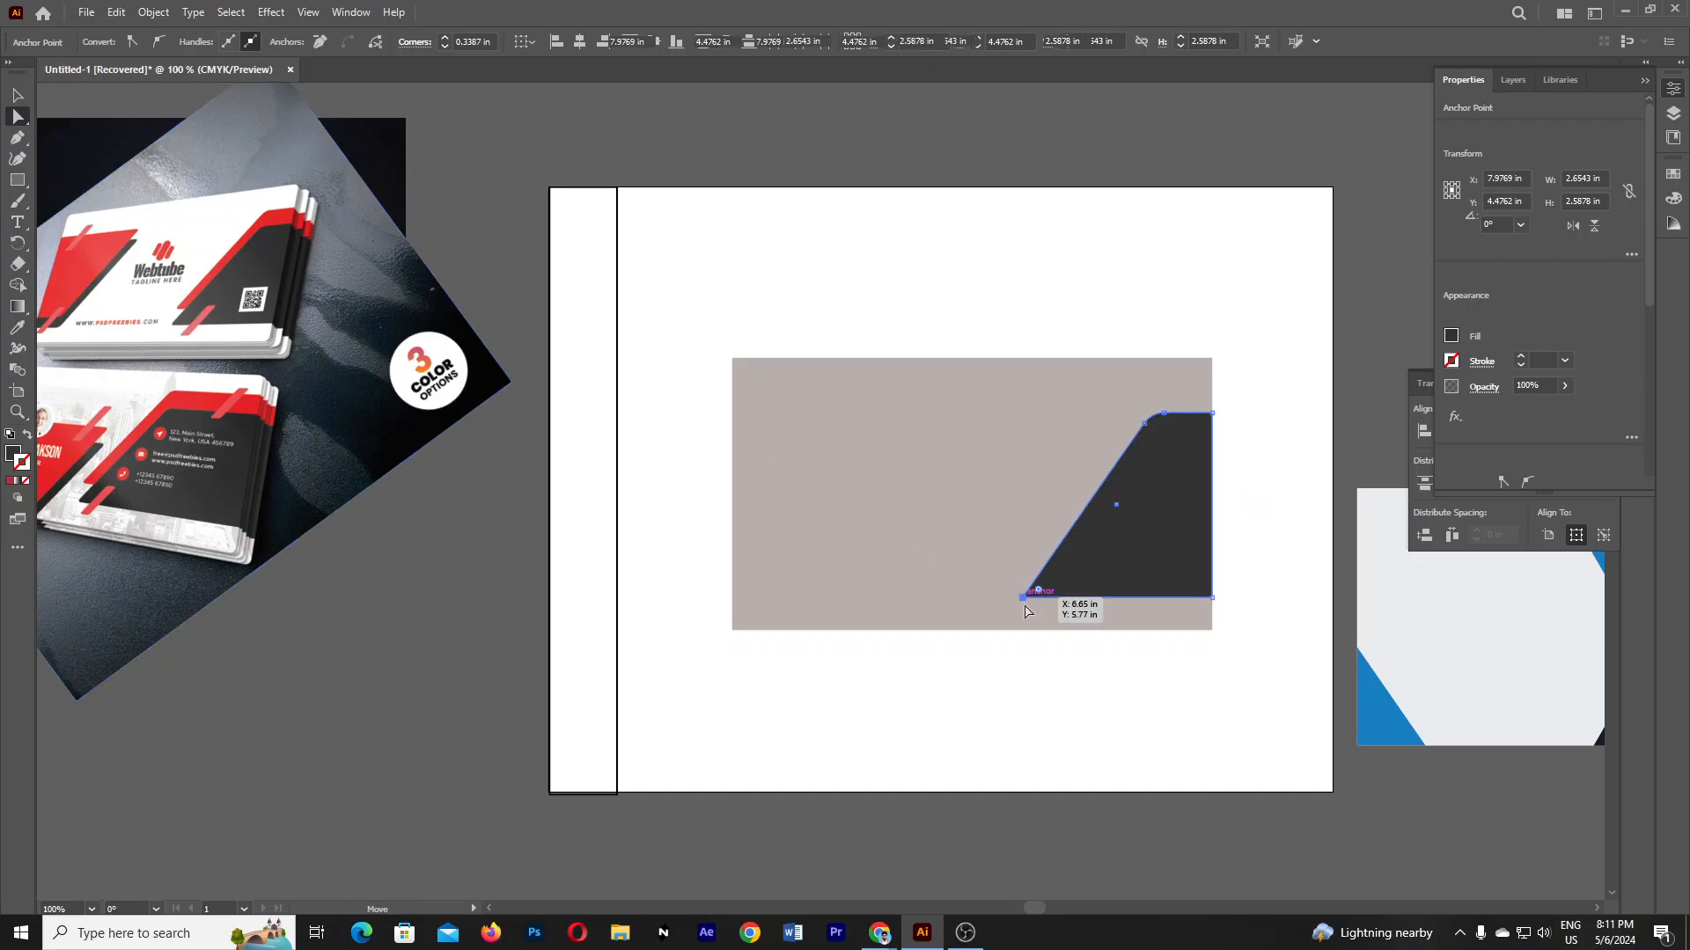
drag(1041, 594, 1032, 595)
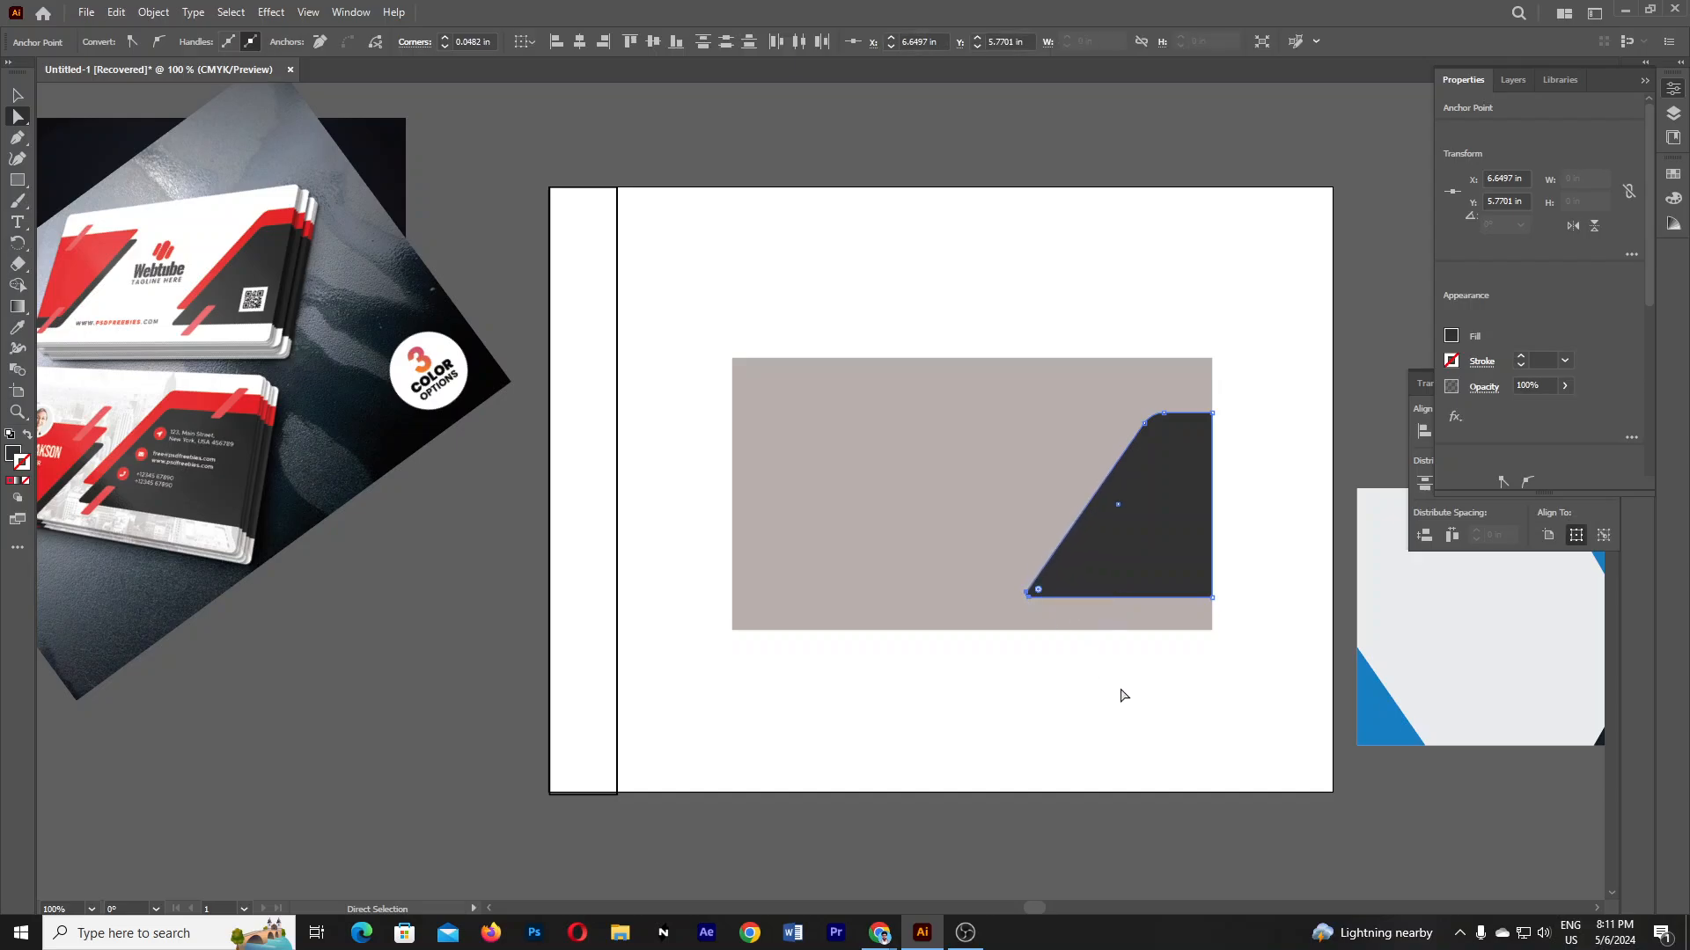
click(944, 697)
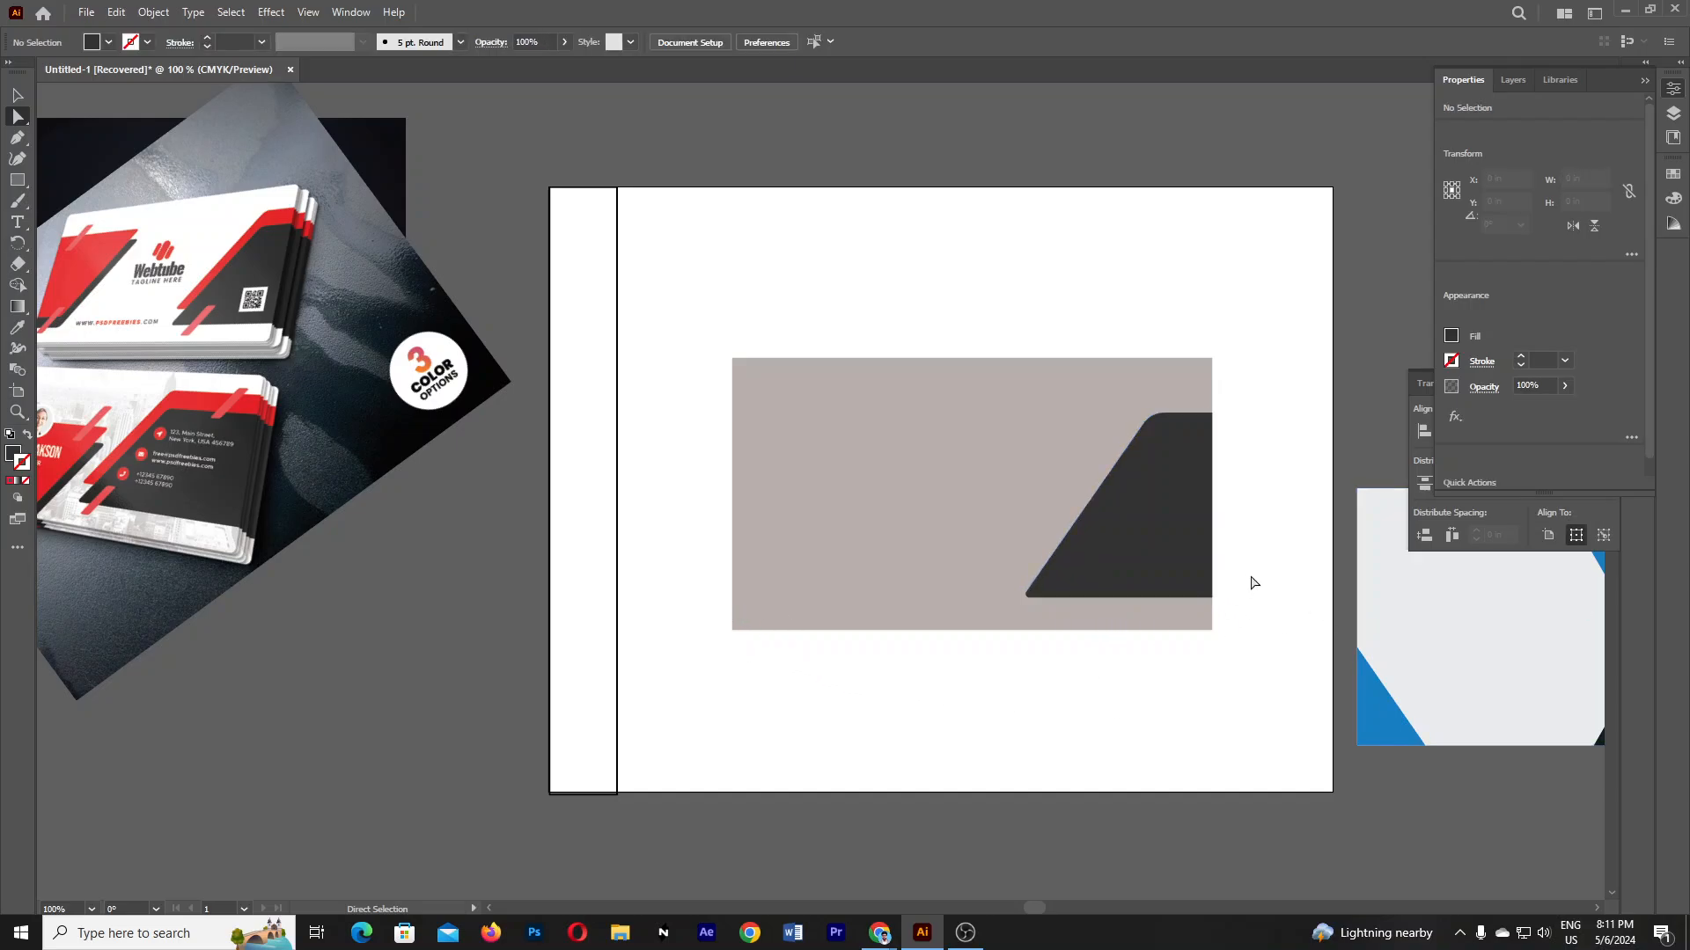
- Move the slanted shape up slightly and fill it with red sampled from the reference card
click(17, 94)
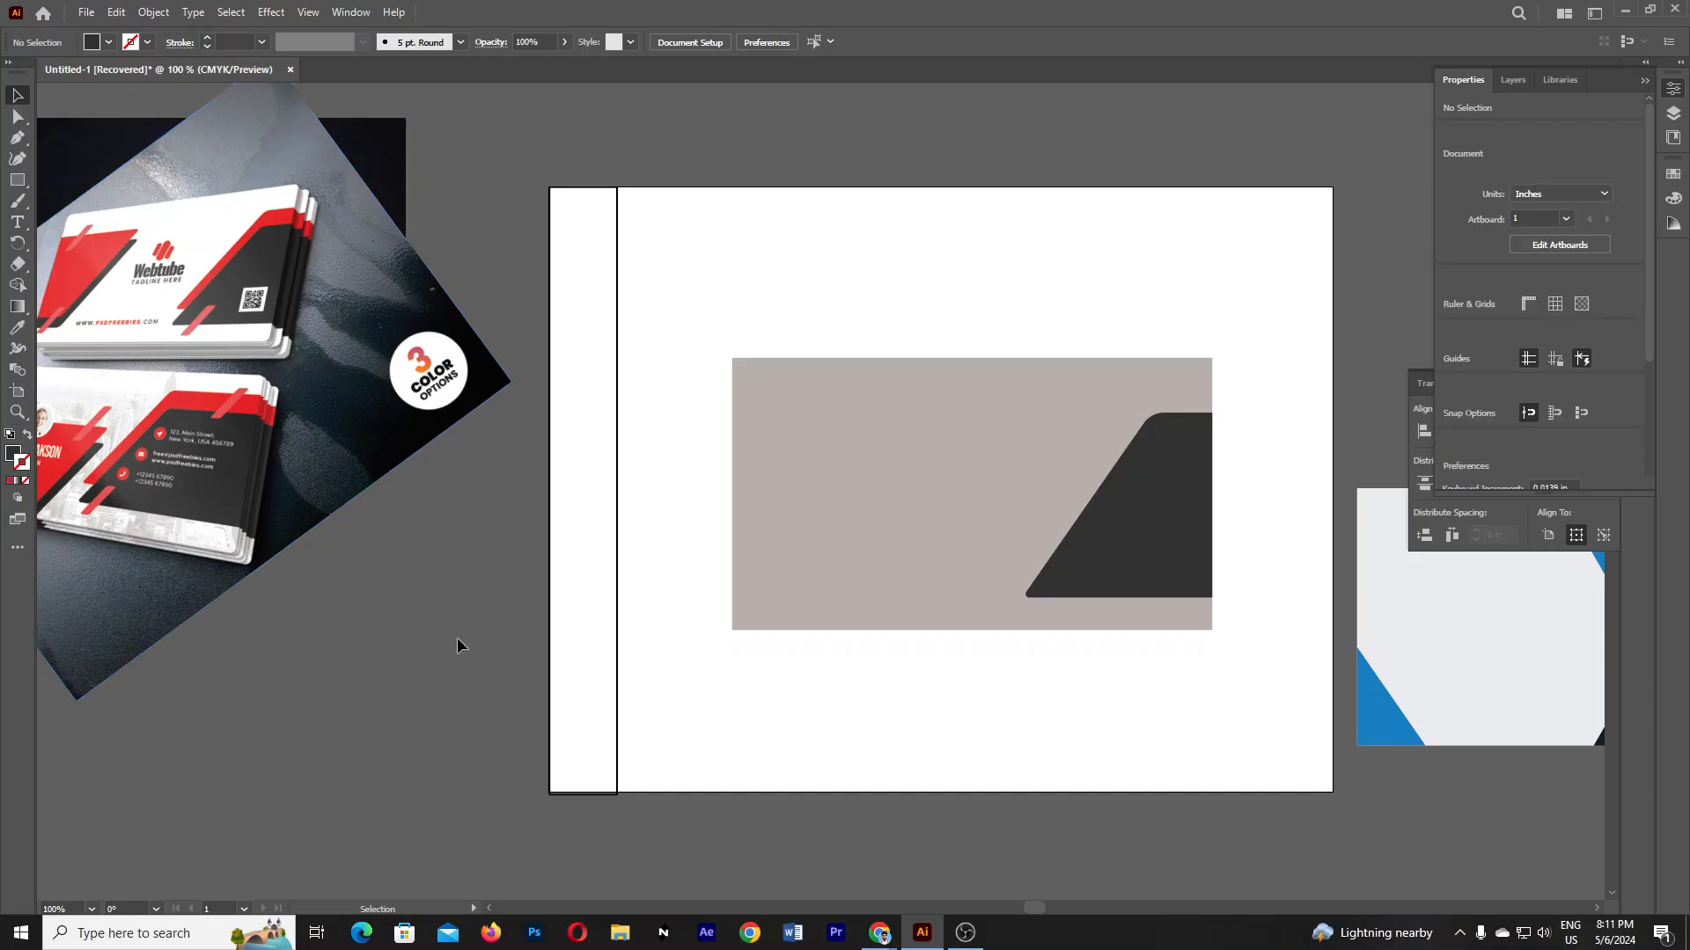
click(1177, 528)
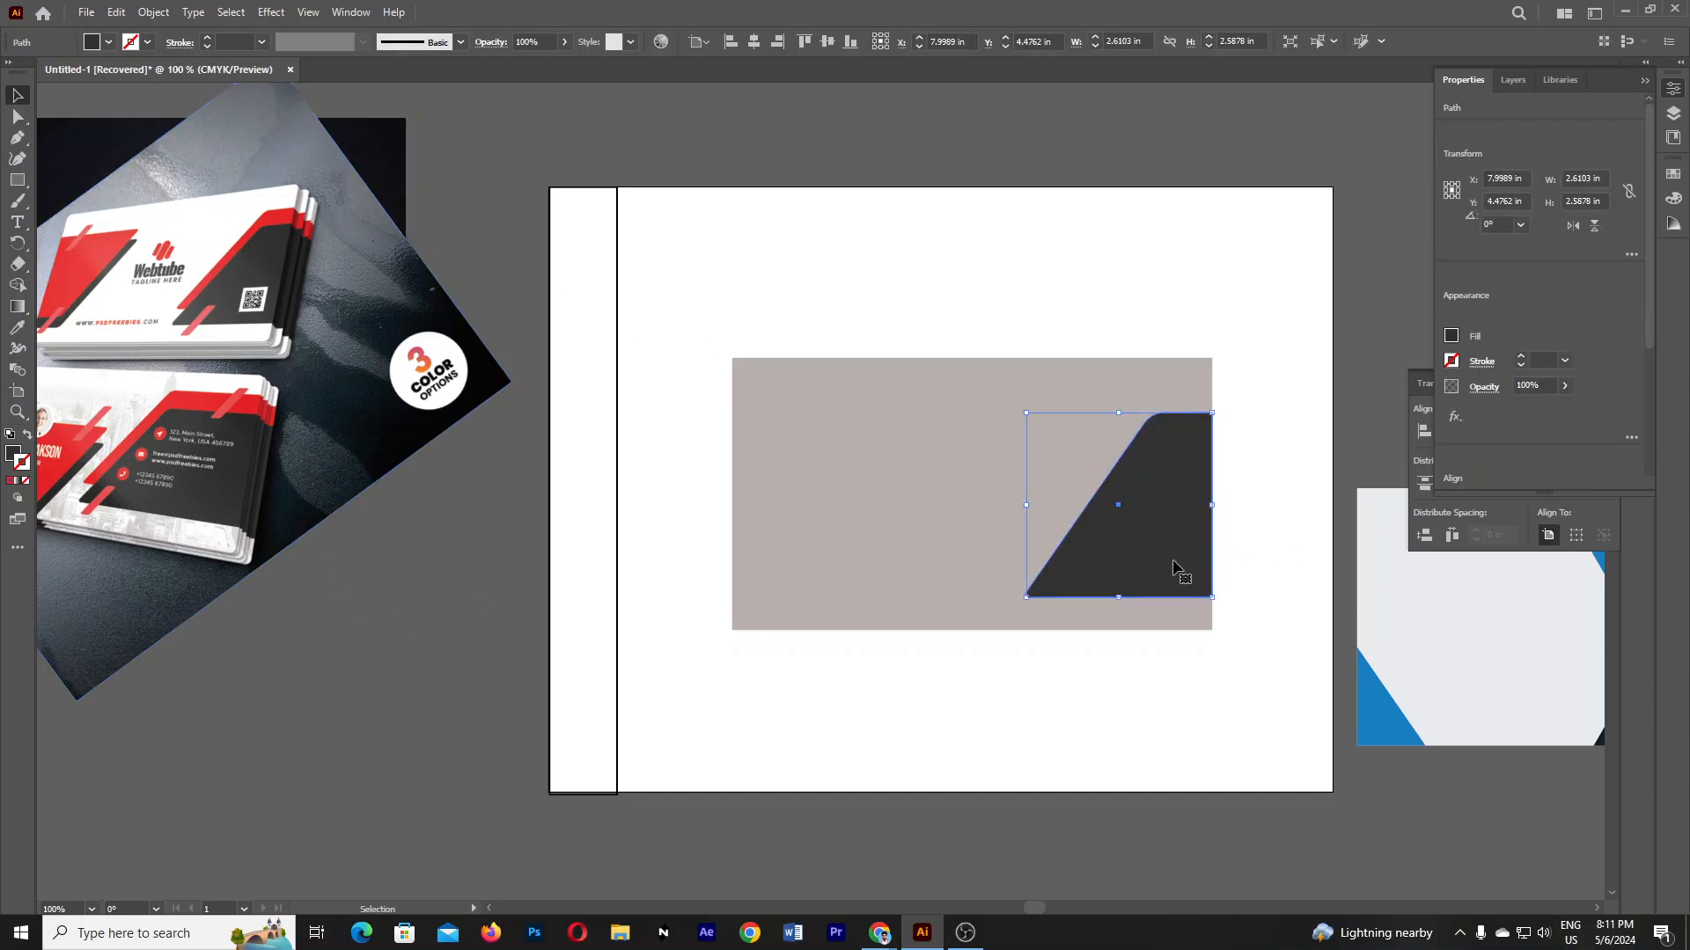
drag(1183, 511, 1177, 476)
click(17, 328)
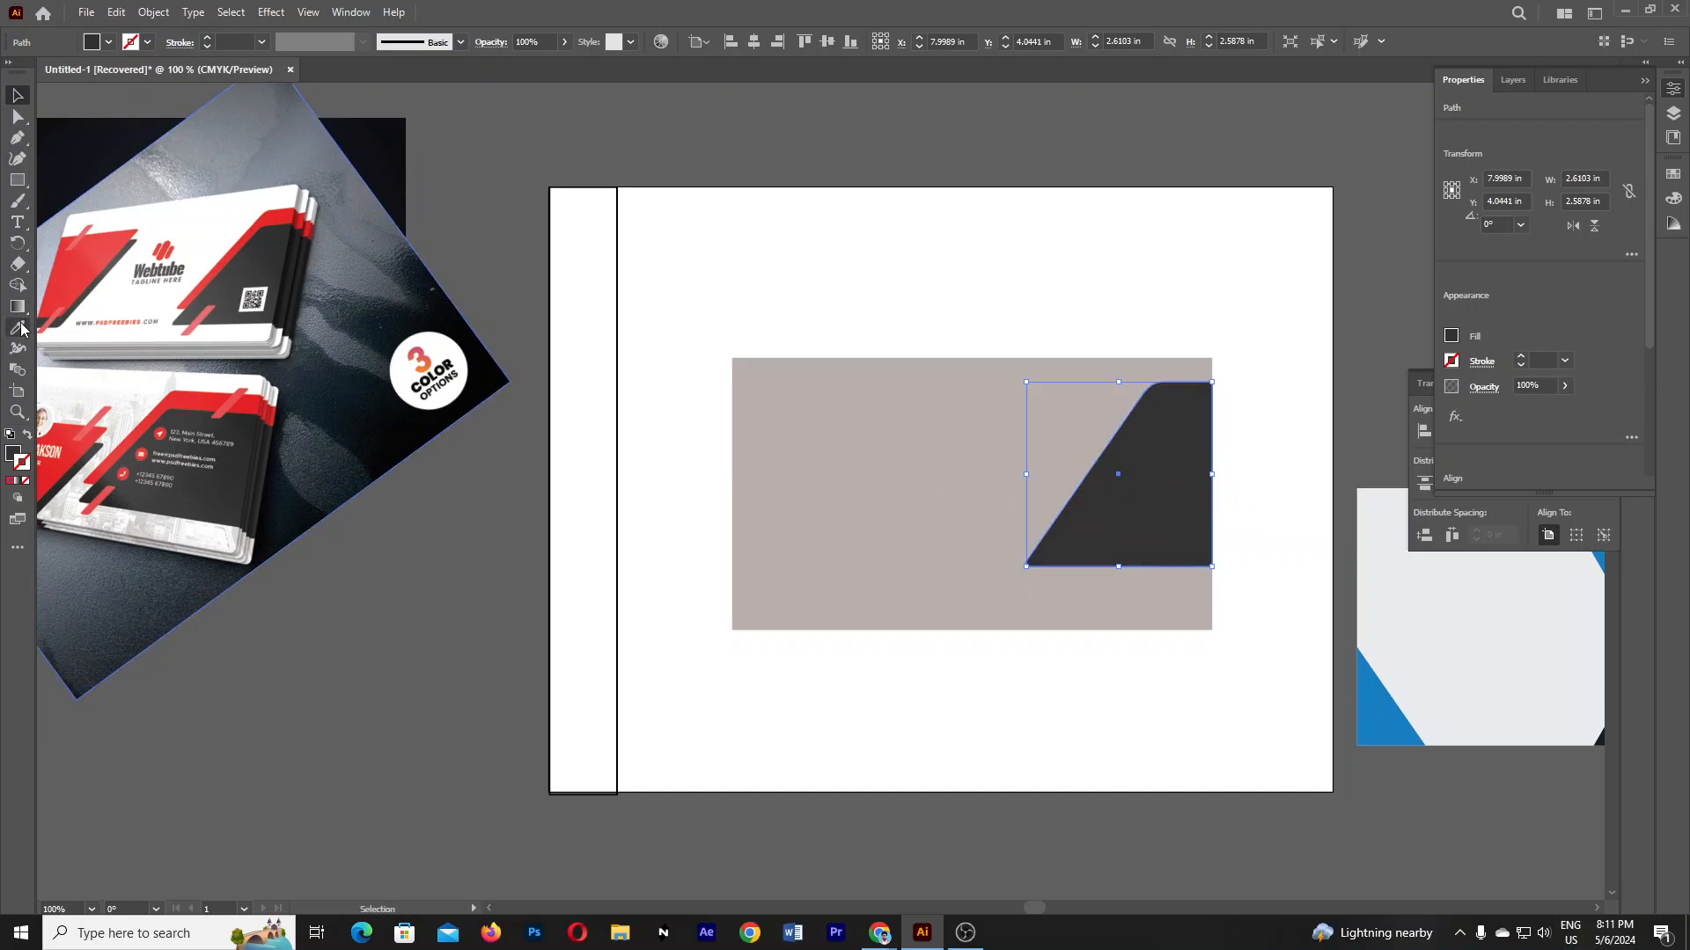
click(278, 208)
key(v)
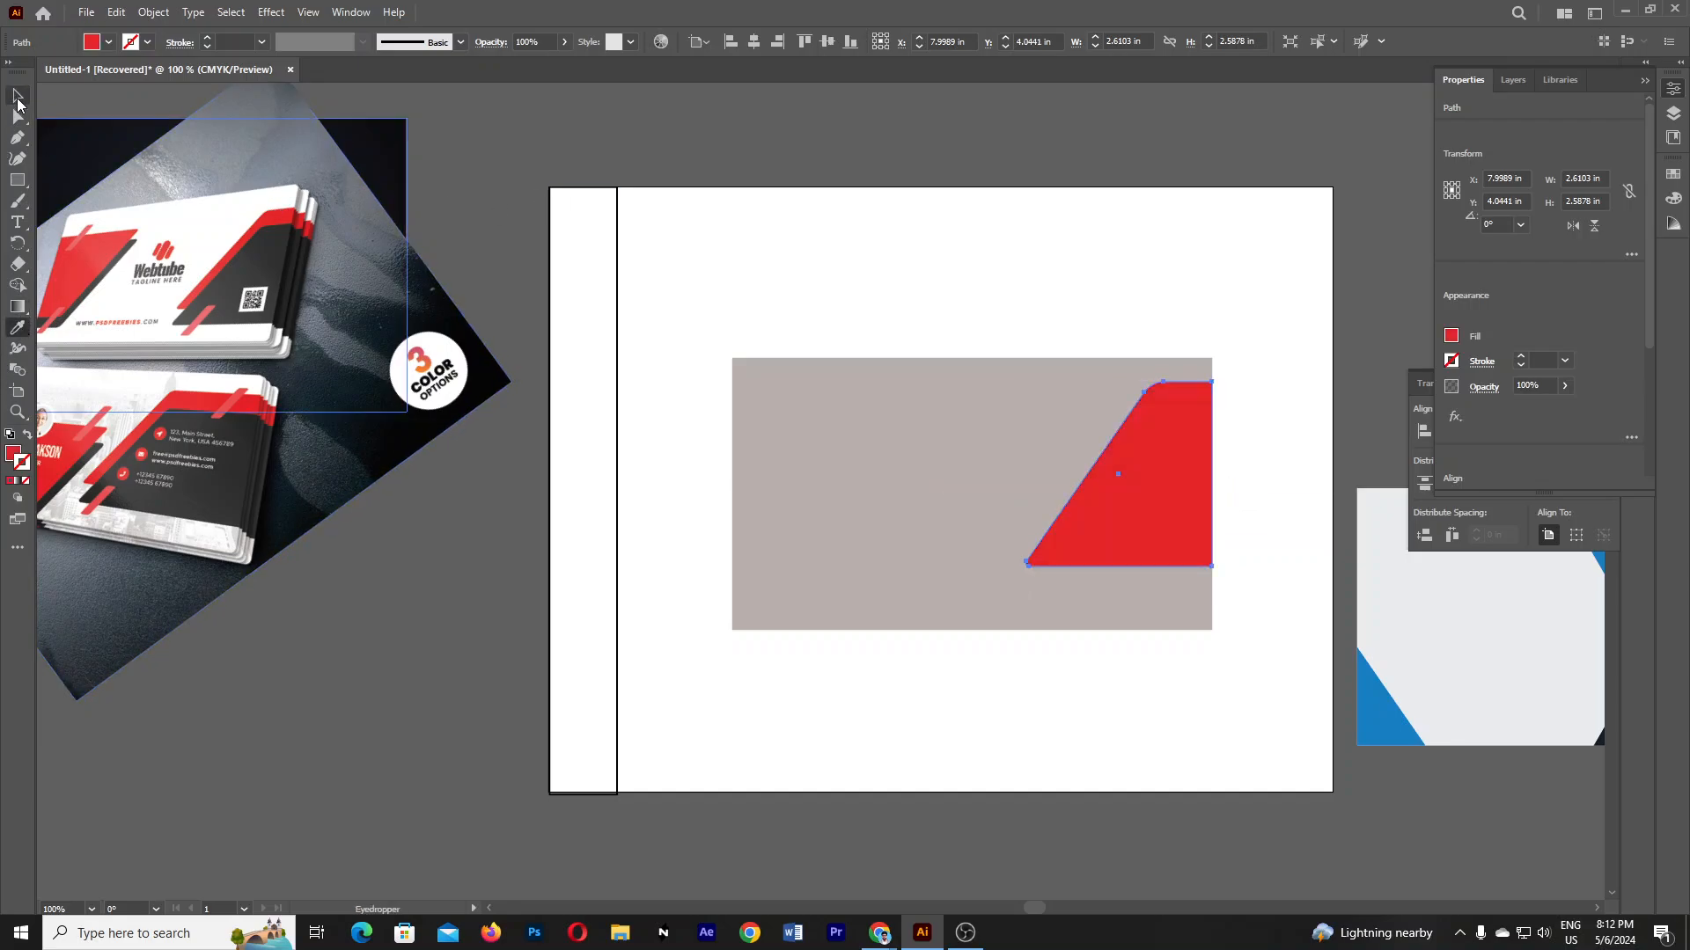
click(1156, 262)
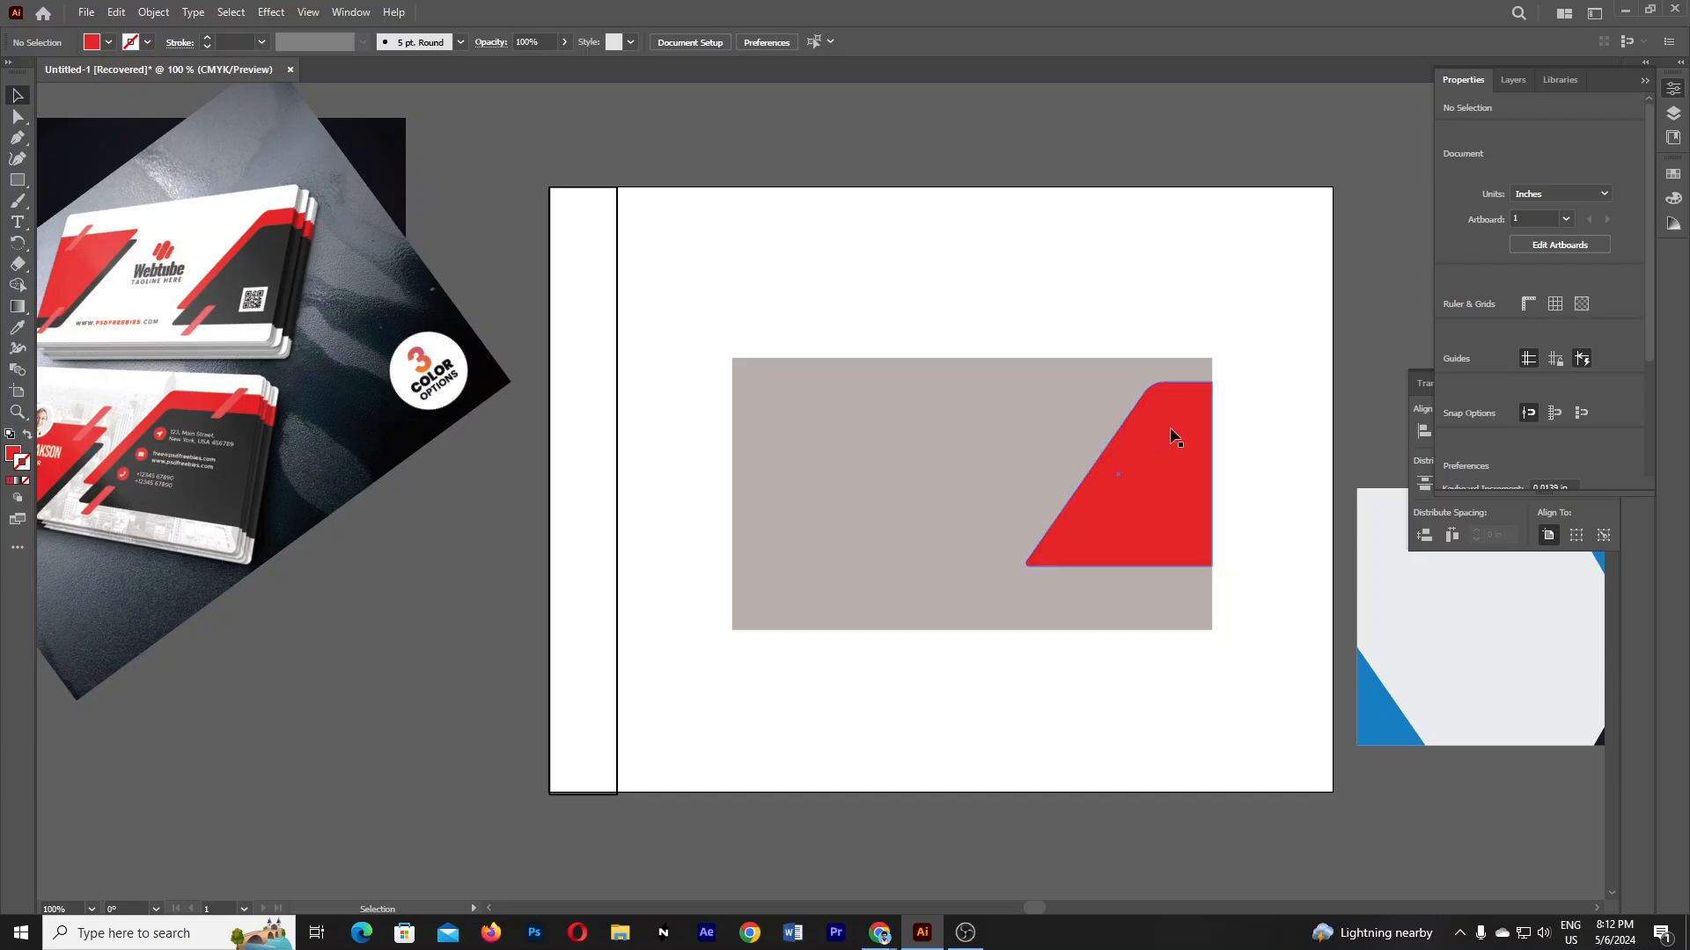
drag(1173, 436, 1026, 390)
key(ctrl+z)
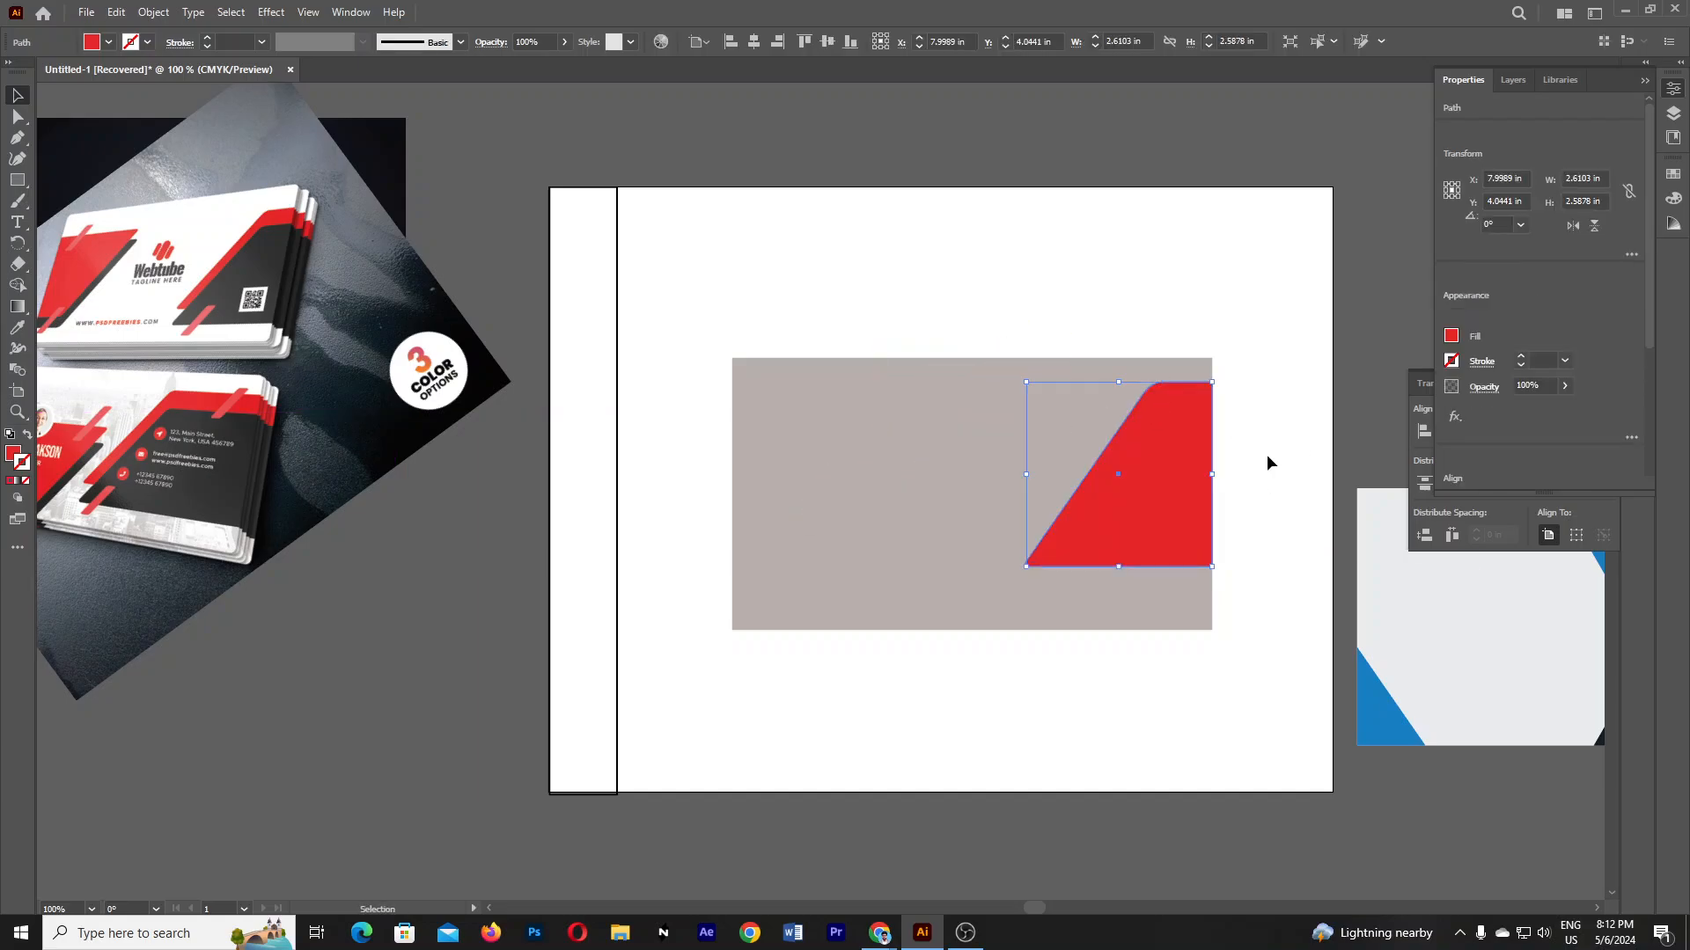
click(1266, 454)
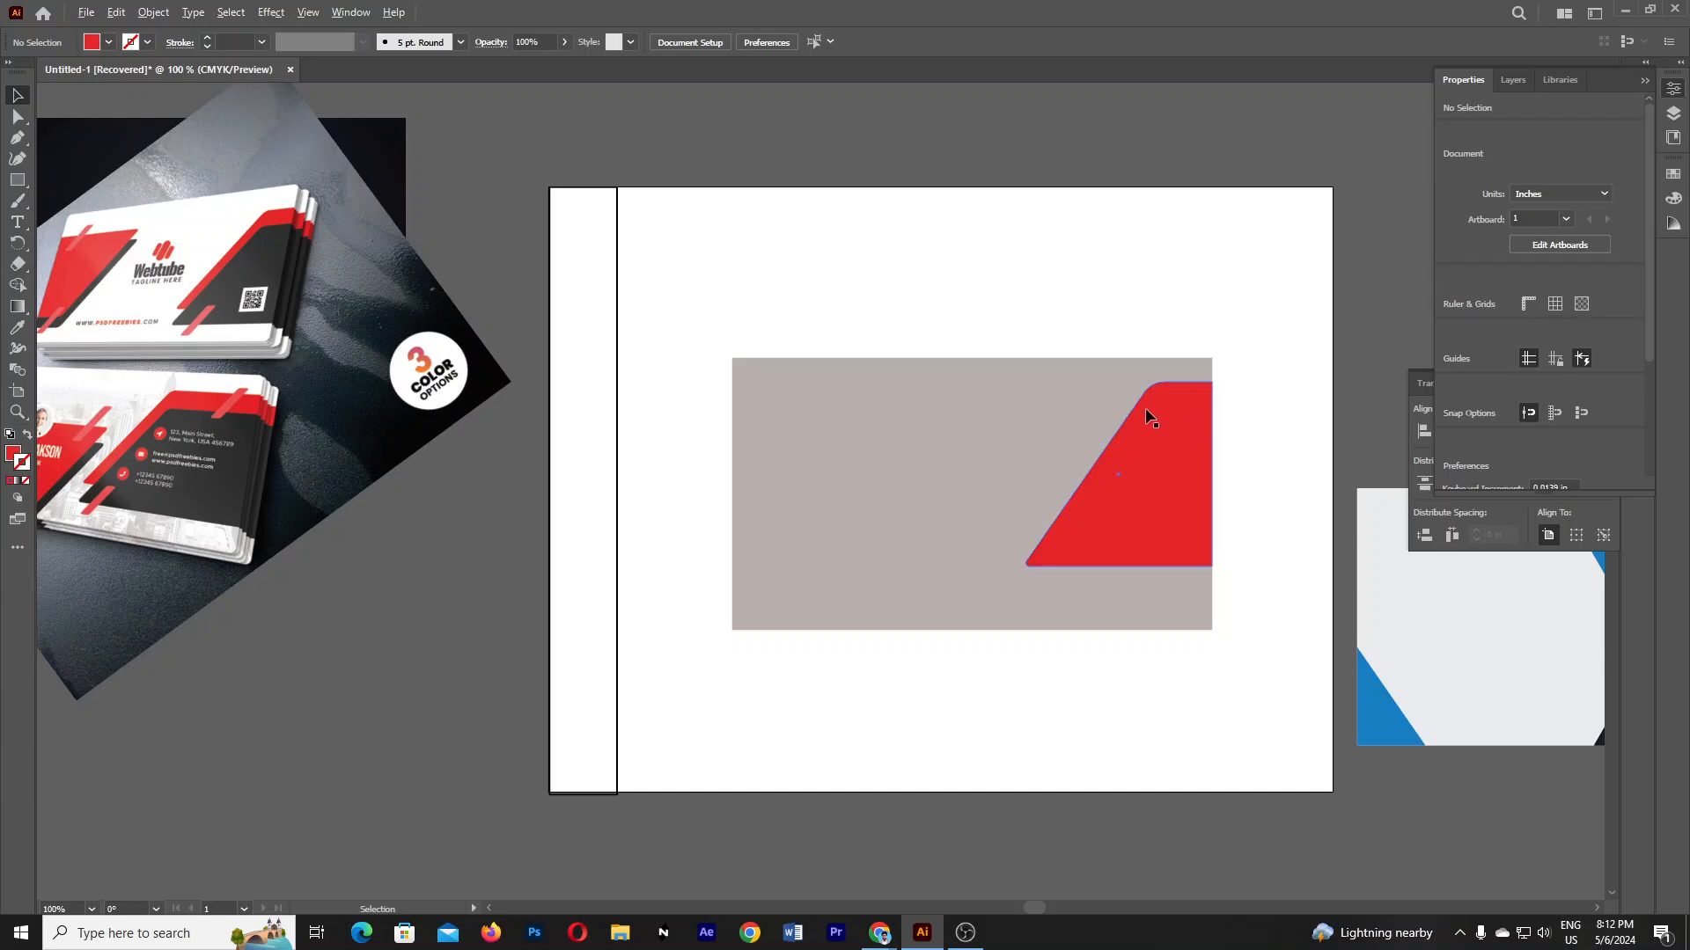
- Alt-drag a lower copy, colour it the card's dark grey, and nudge it into place
drag(1180, 414, 1180, 445)
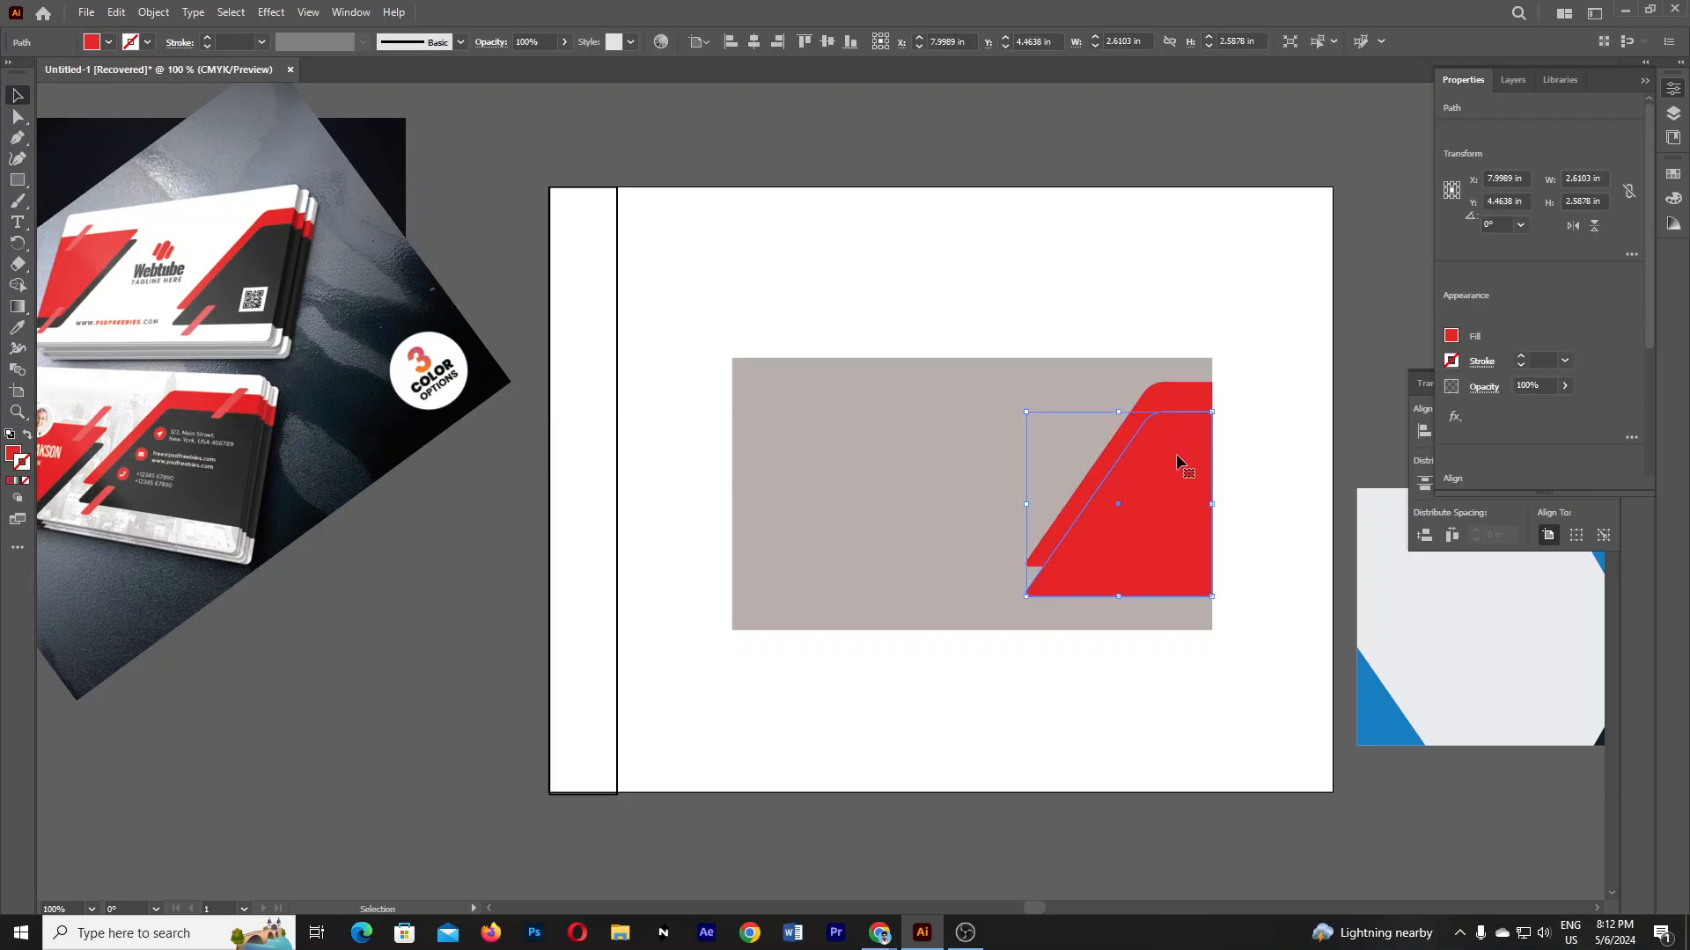
click(17, 327)
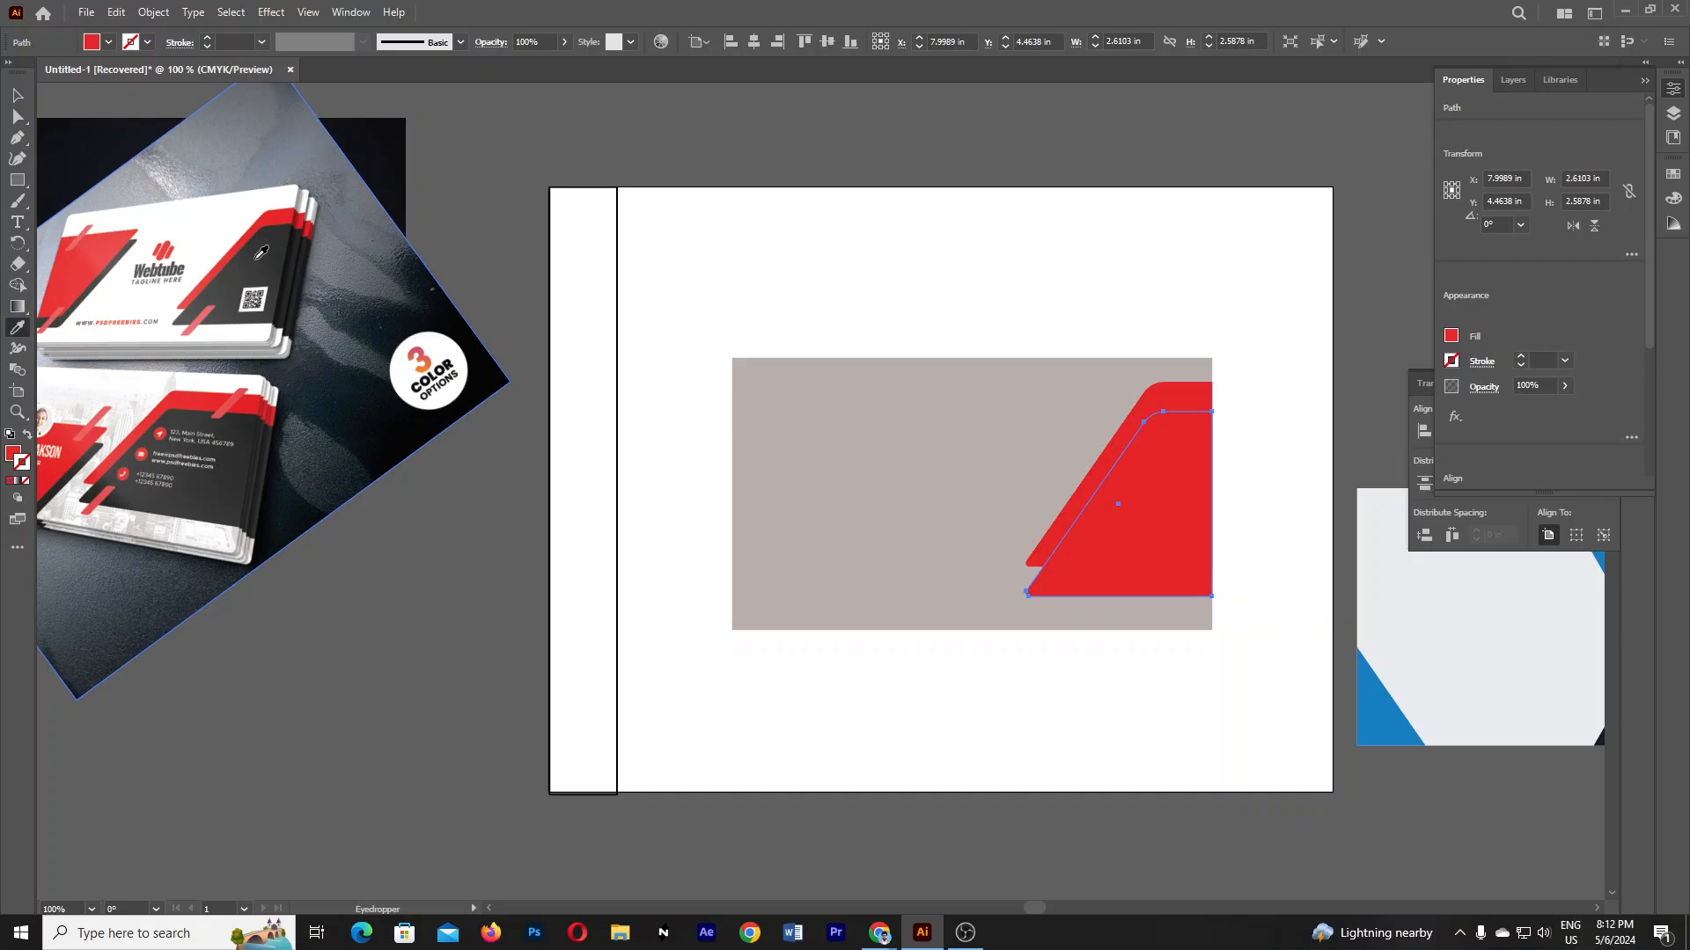
click(264, 301)
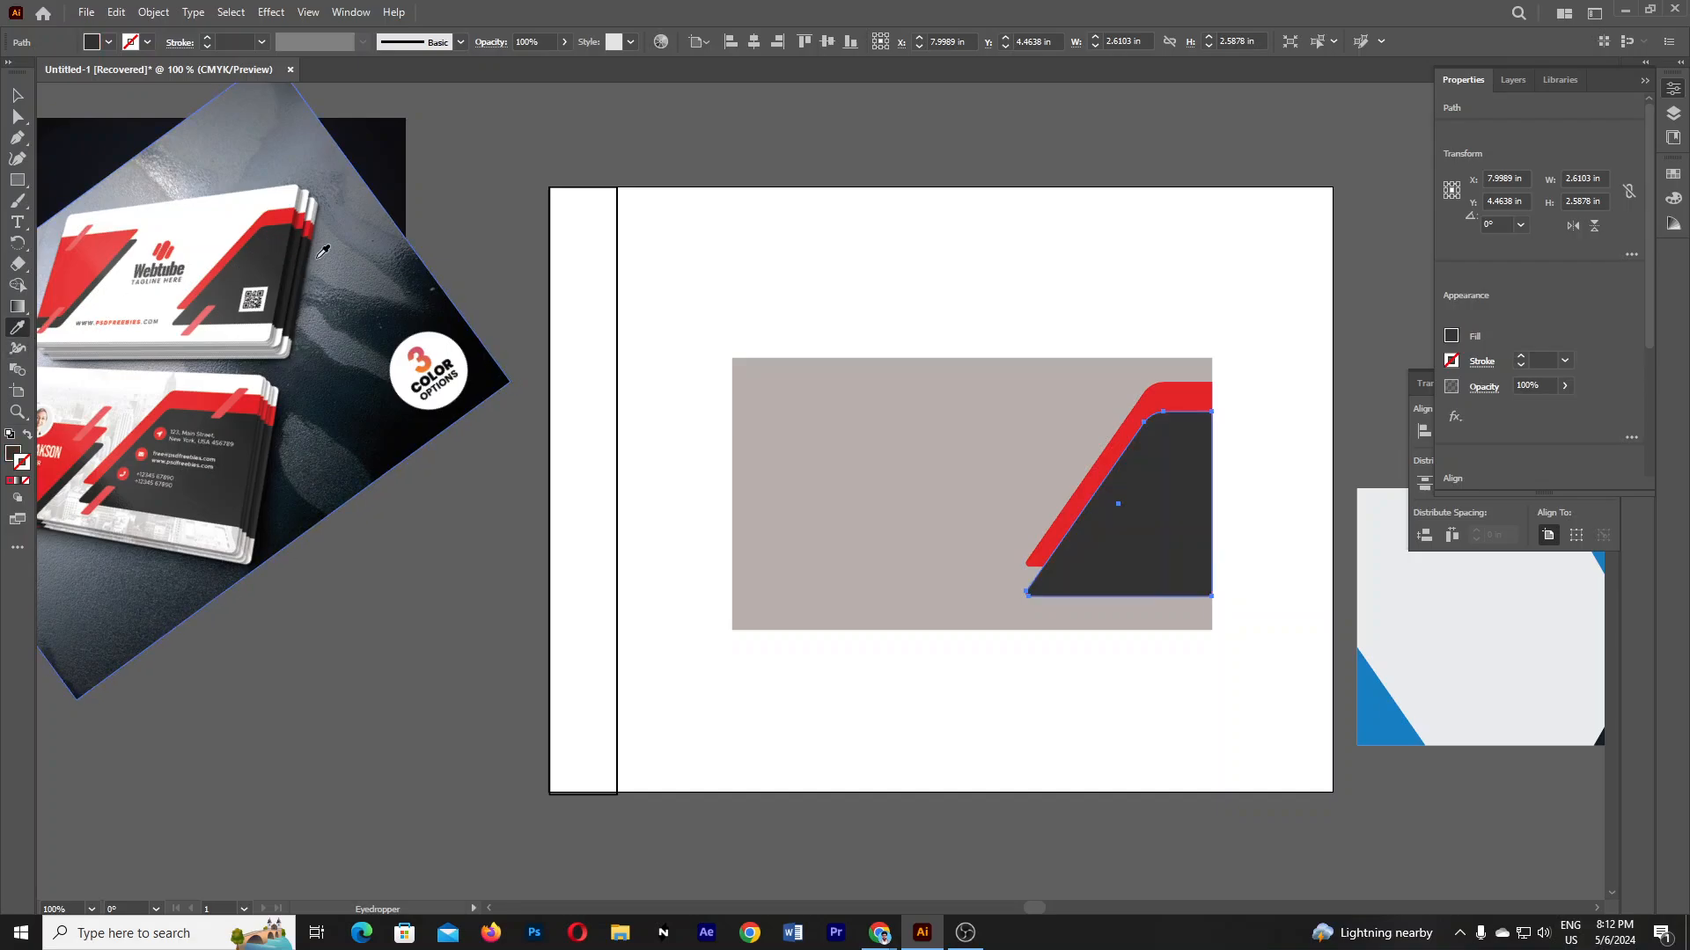
click(17, 97)
key(Up)
key(Up)
key(Up)
key(Up)
key(Up)
key(Up)
key(Up)
key(Up)
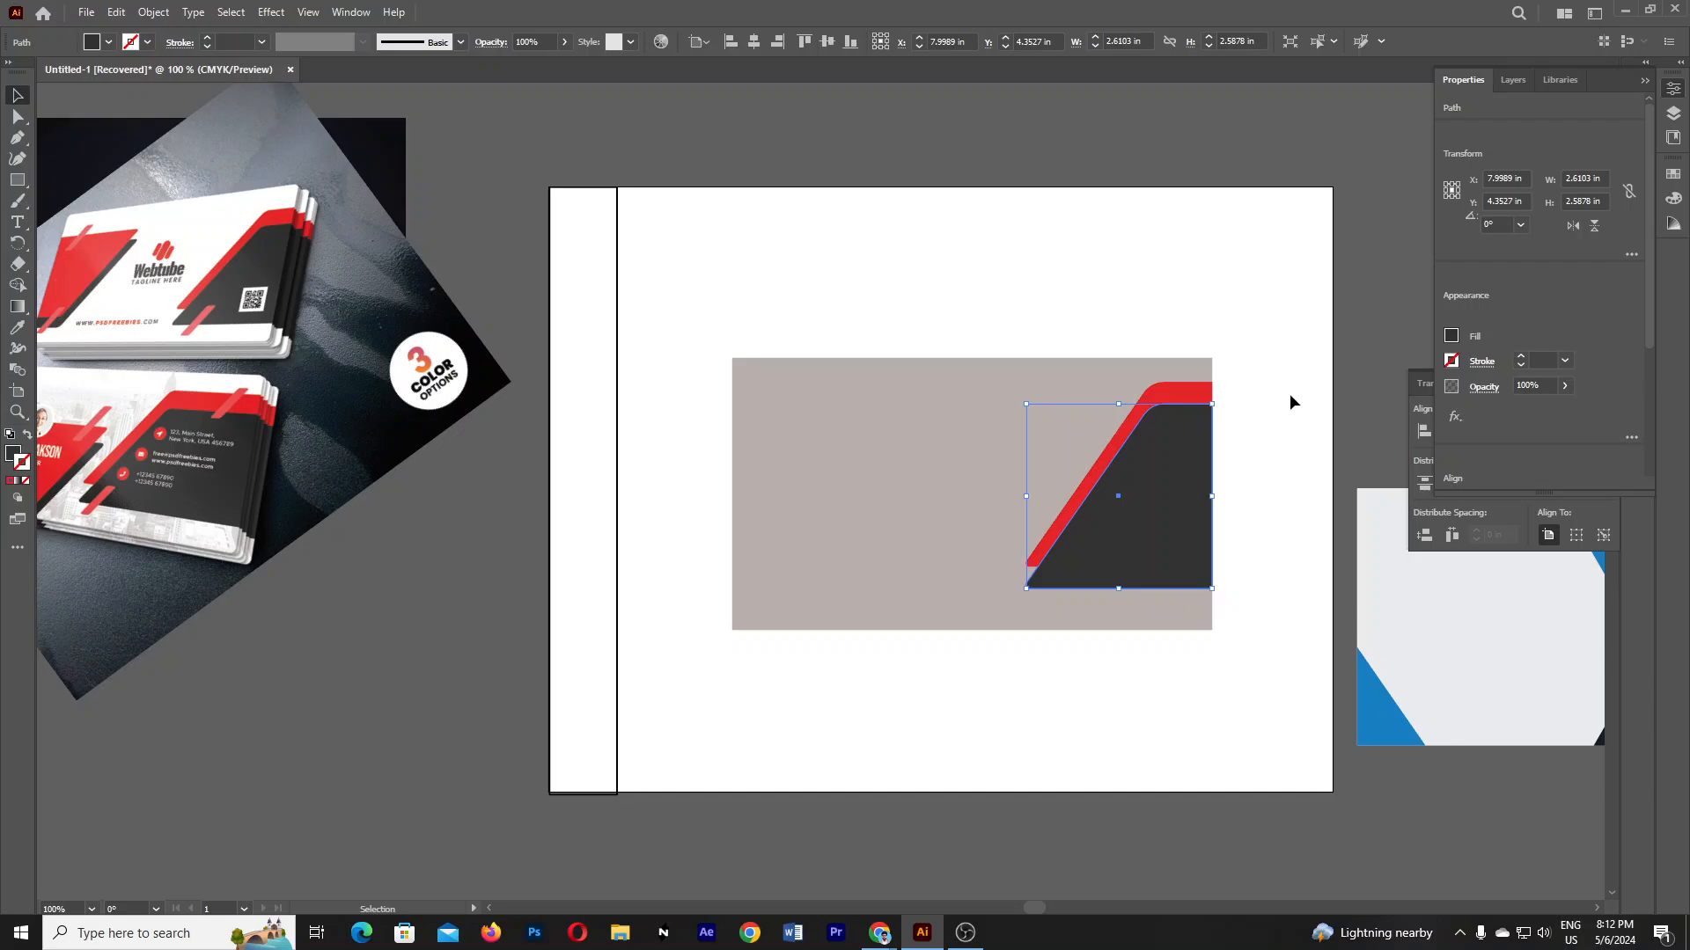
key(Down)
key(Down)
key(Down)
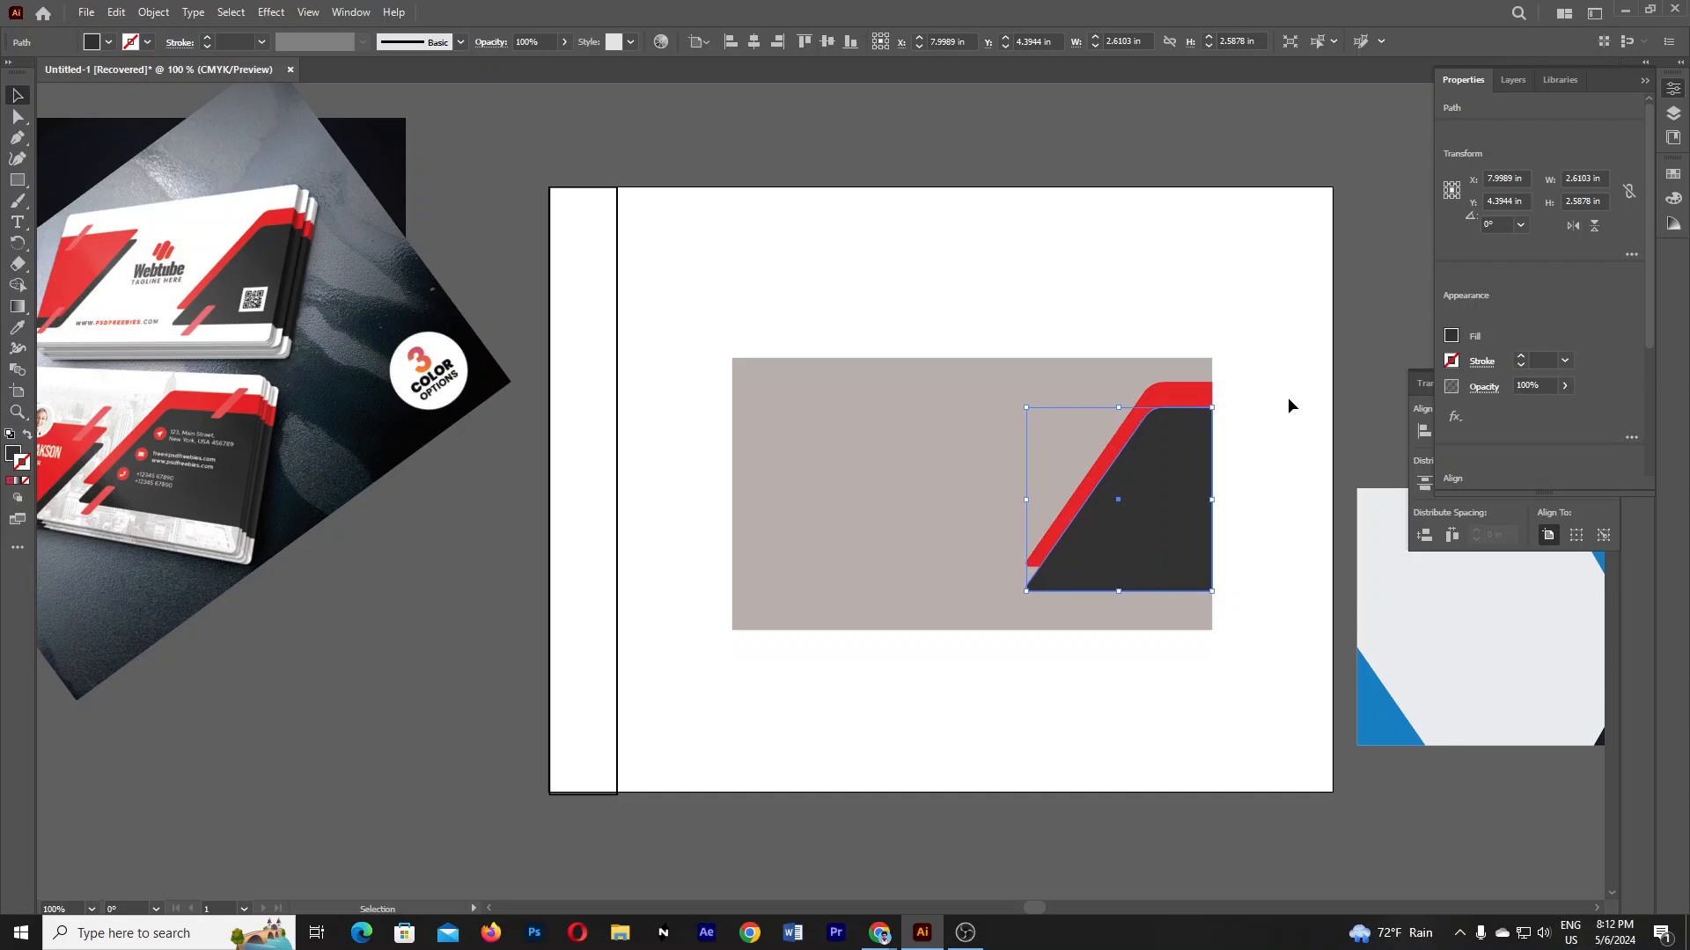
key(Down)
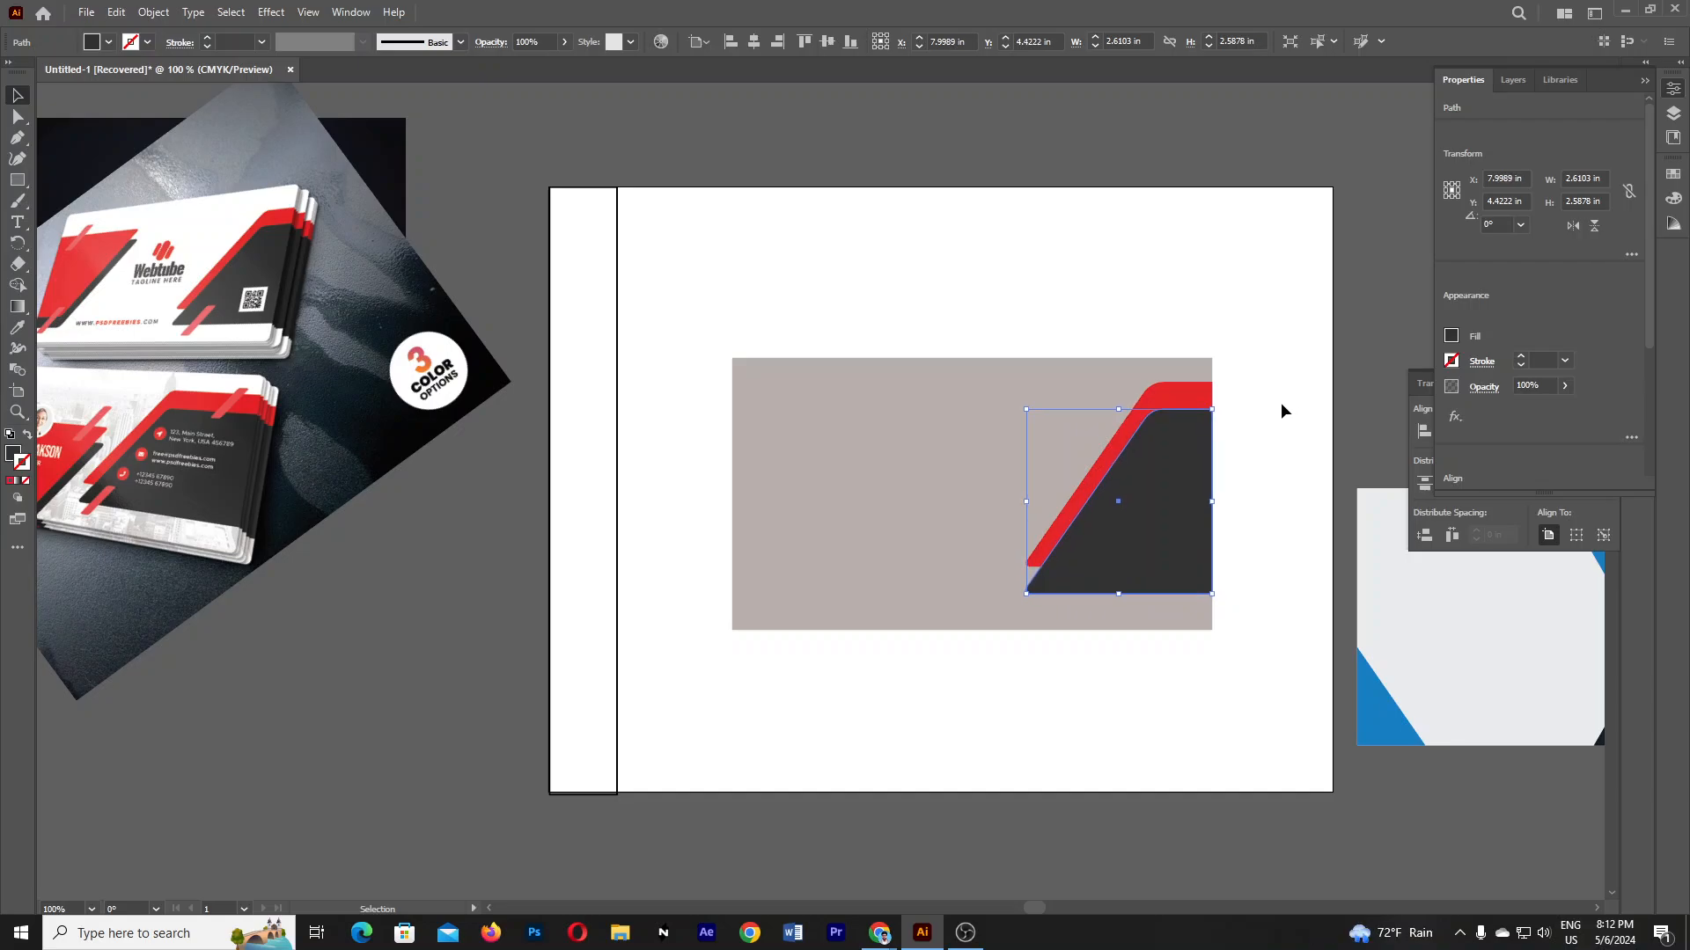
click(1280, 405)
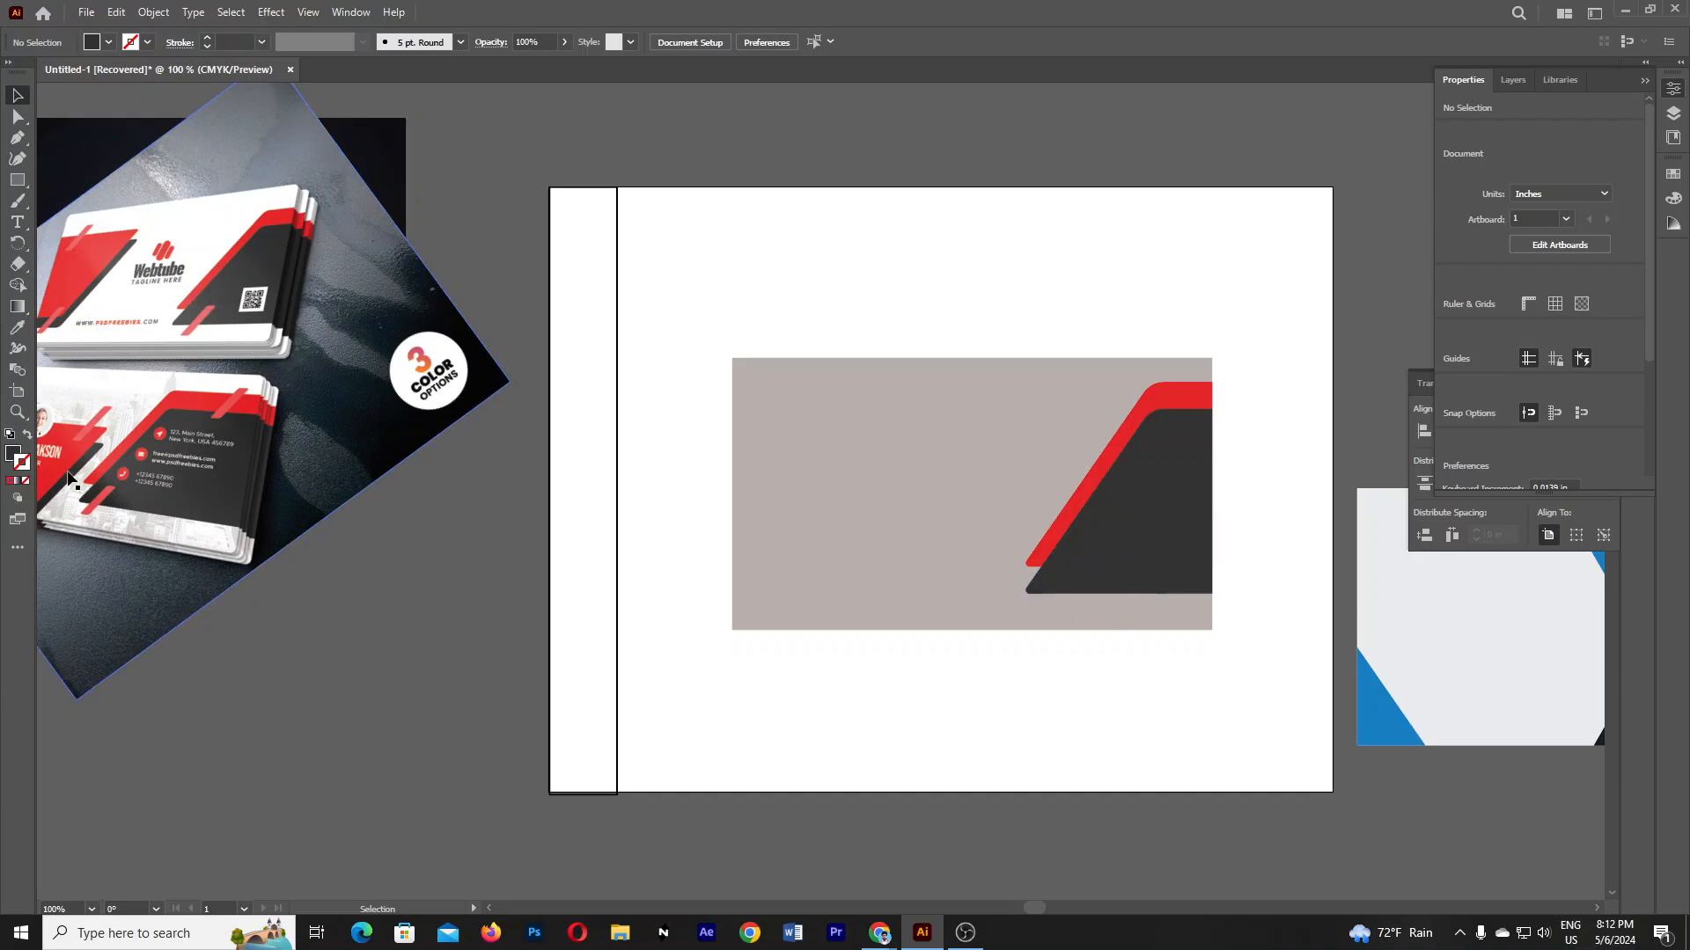
- Draw a thin tall rectangle at the dark shape's lower left, filled red from the card image
click(17, 180)
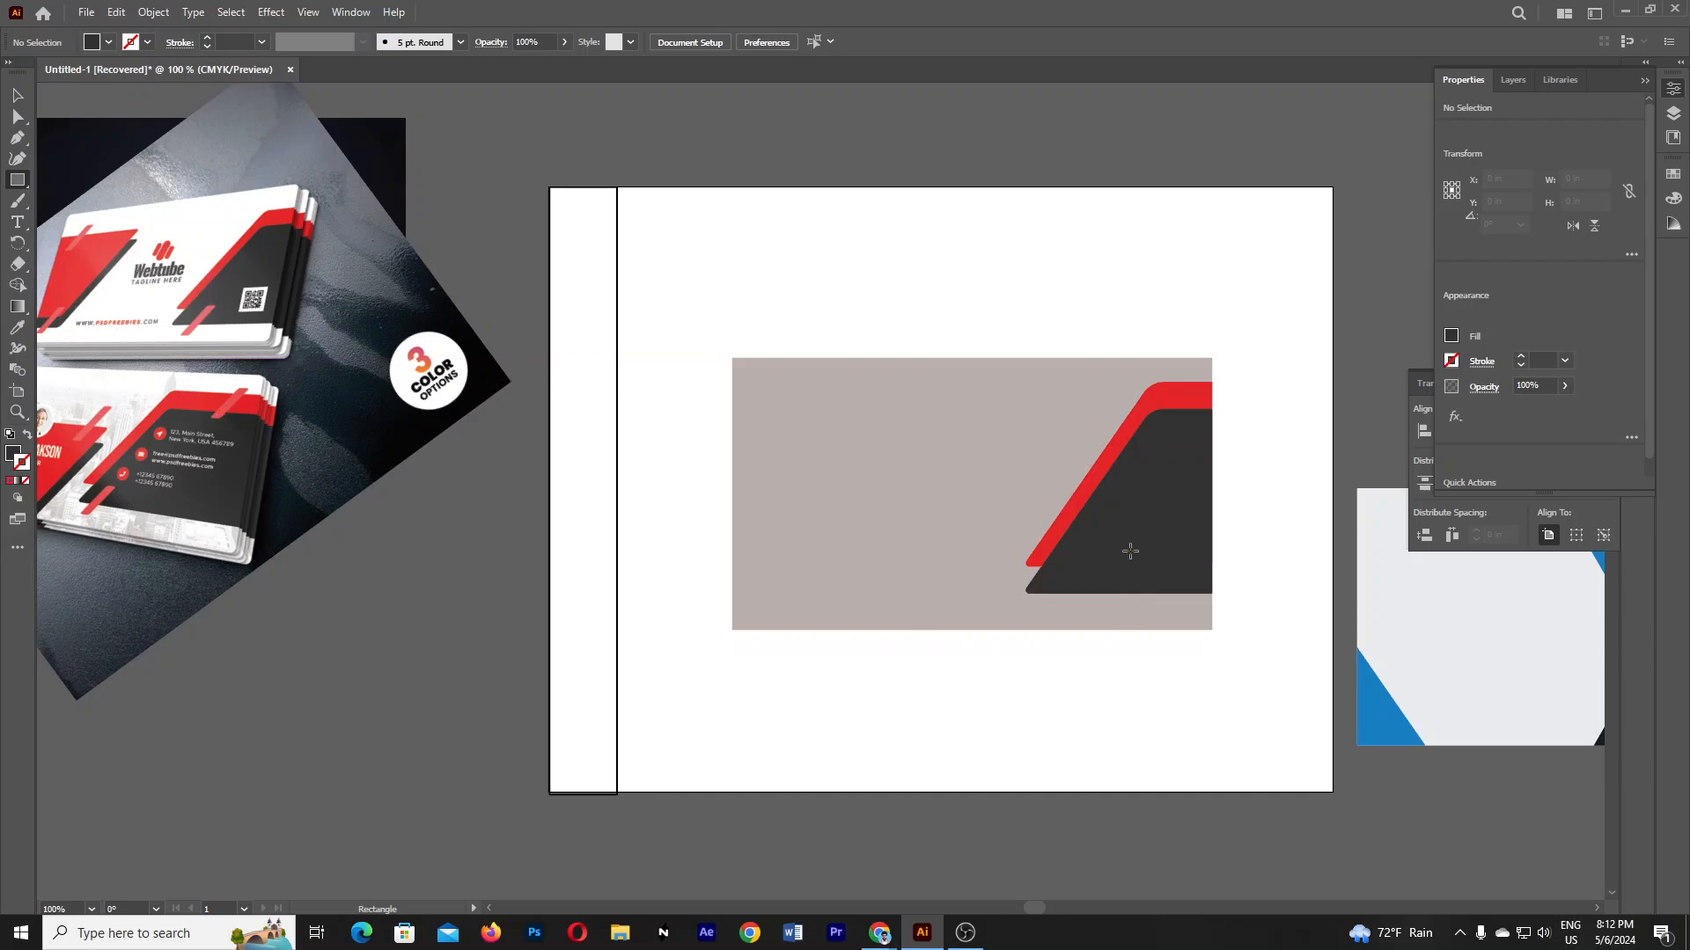
drag(1074, 541, 1089, 618)
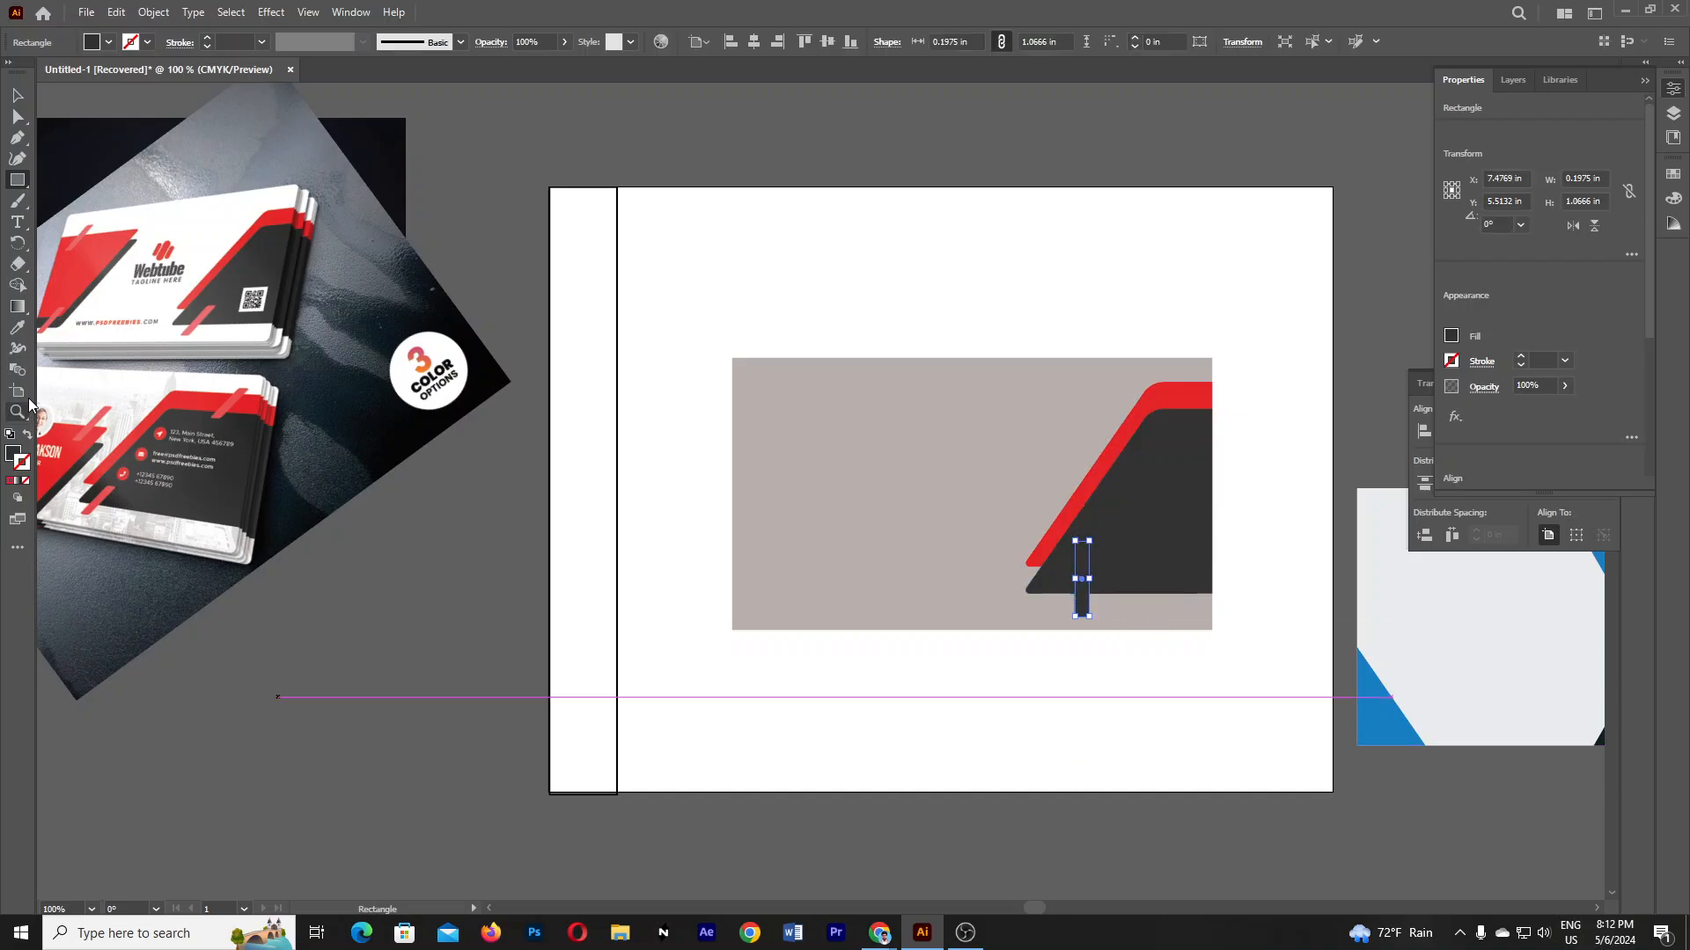
click(17, 329)
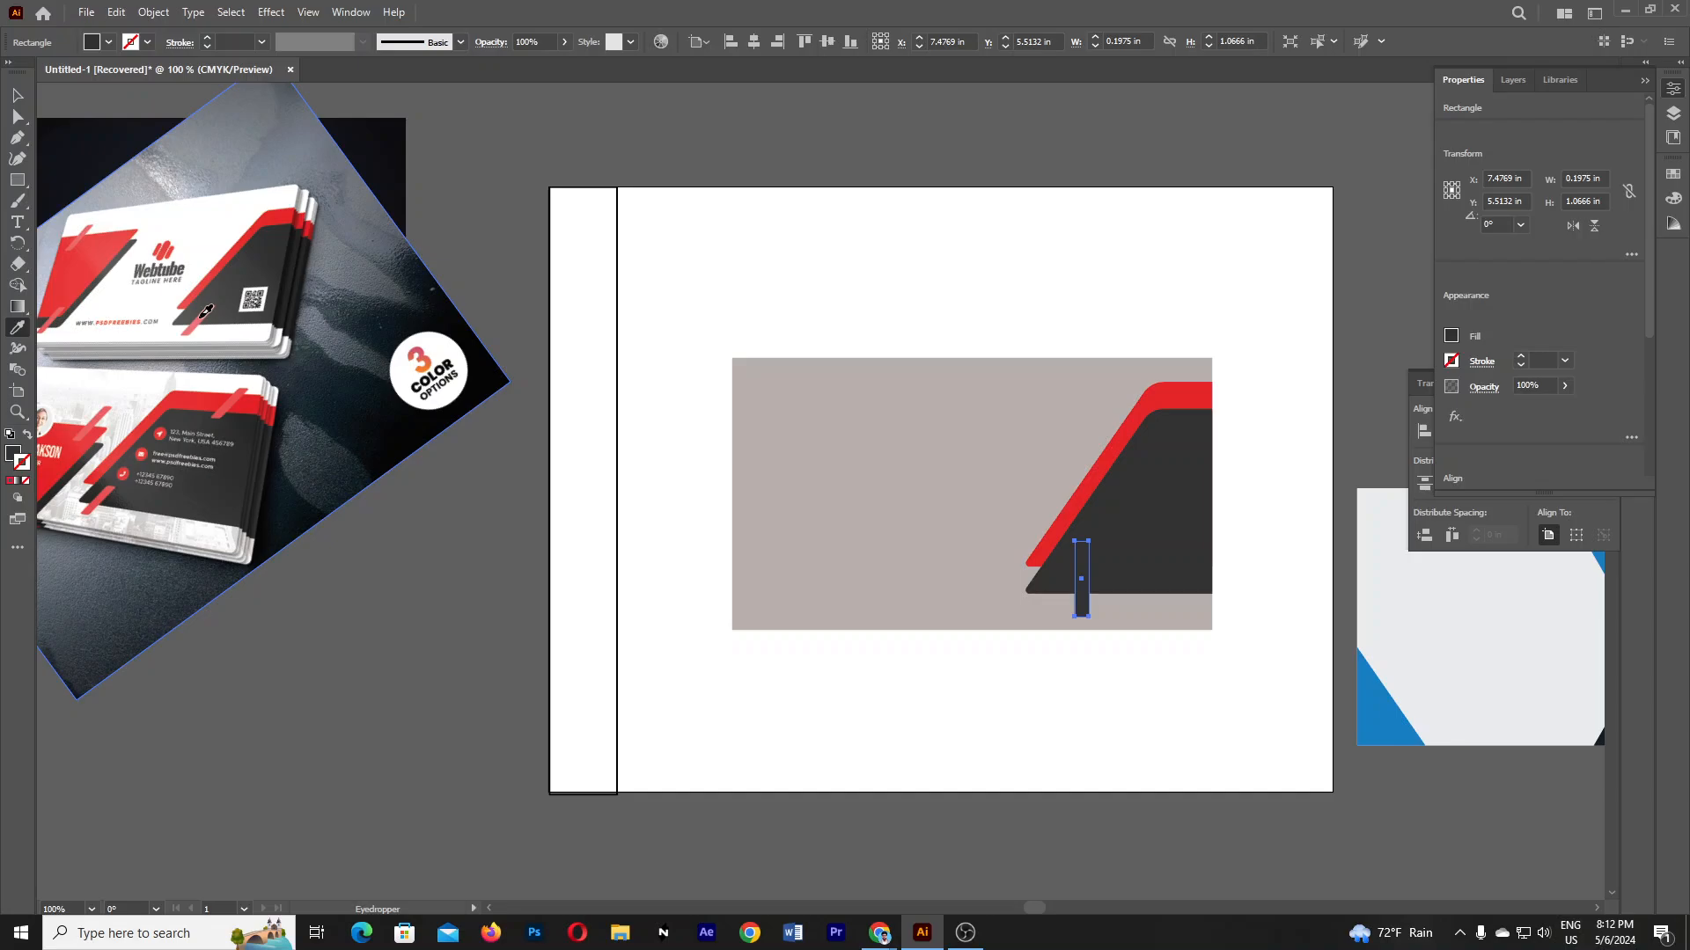
click(202, 315)
- Shift the thin rectangle's top anchor right so the stripe follows the slanted edge
click(17, 116)
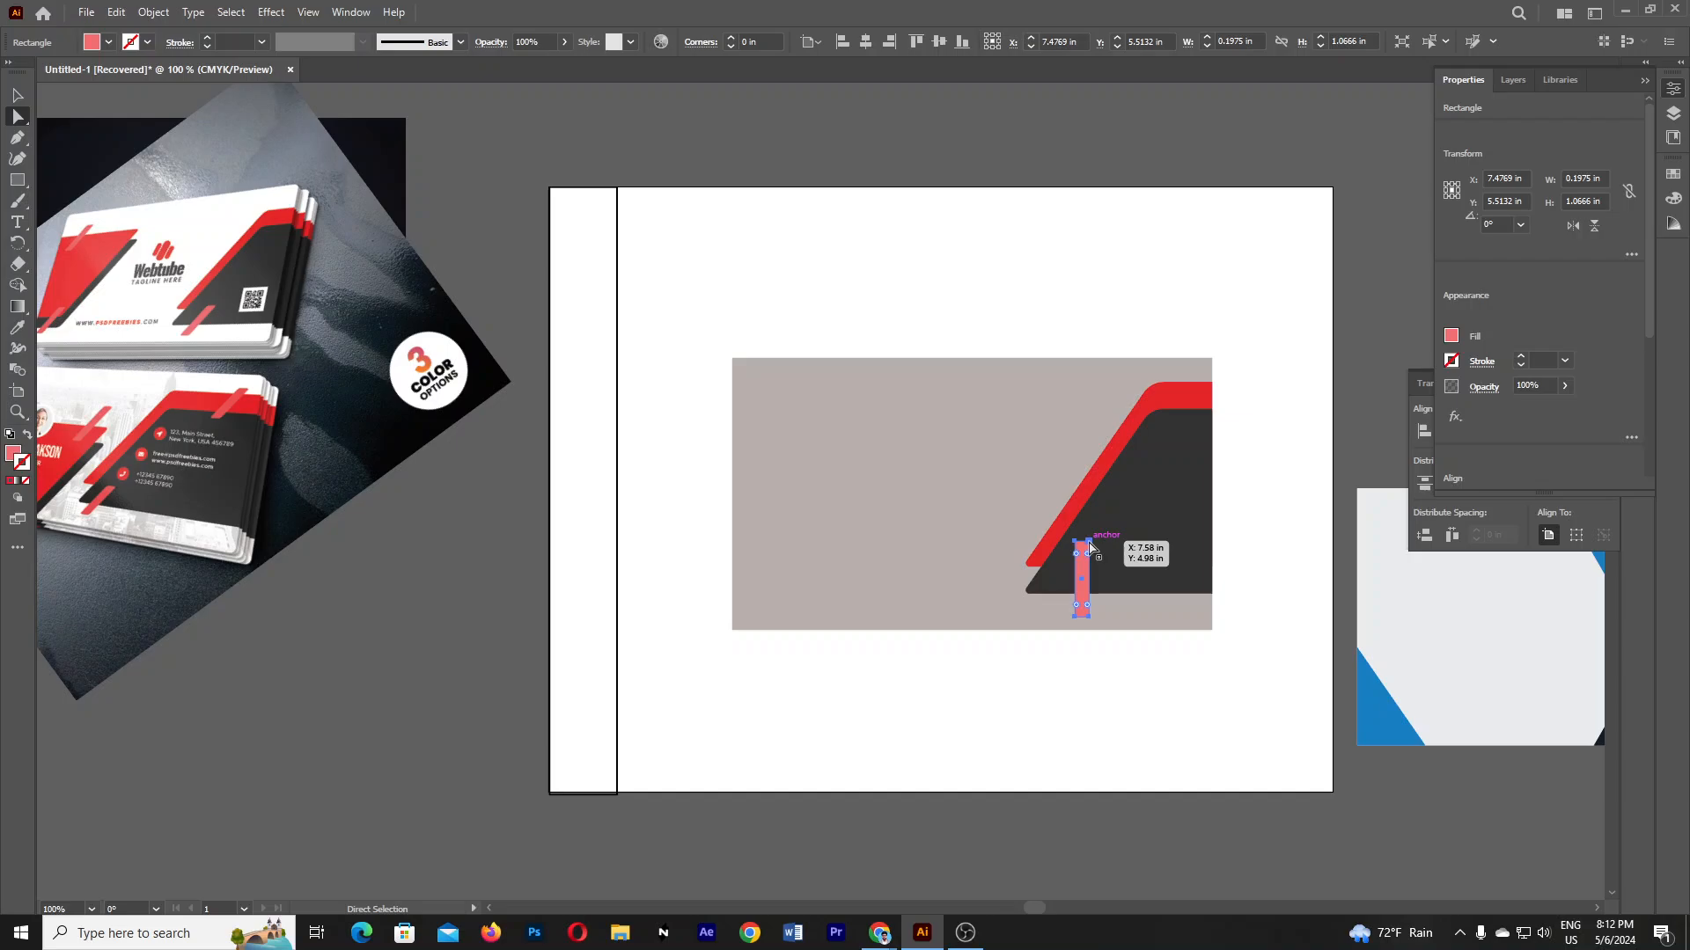
click(1089, 546)
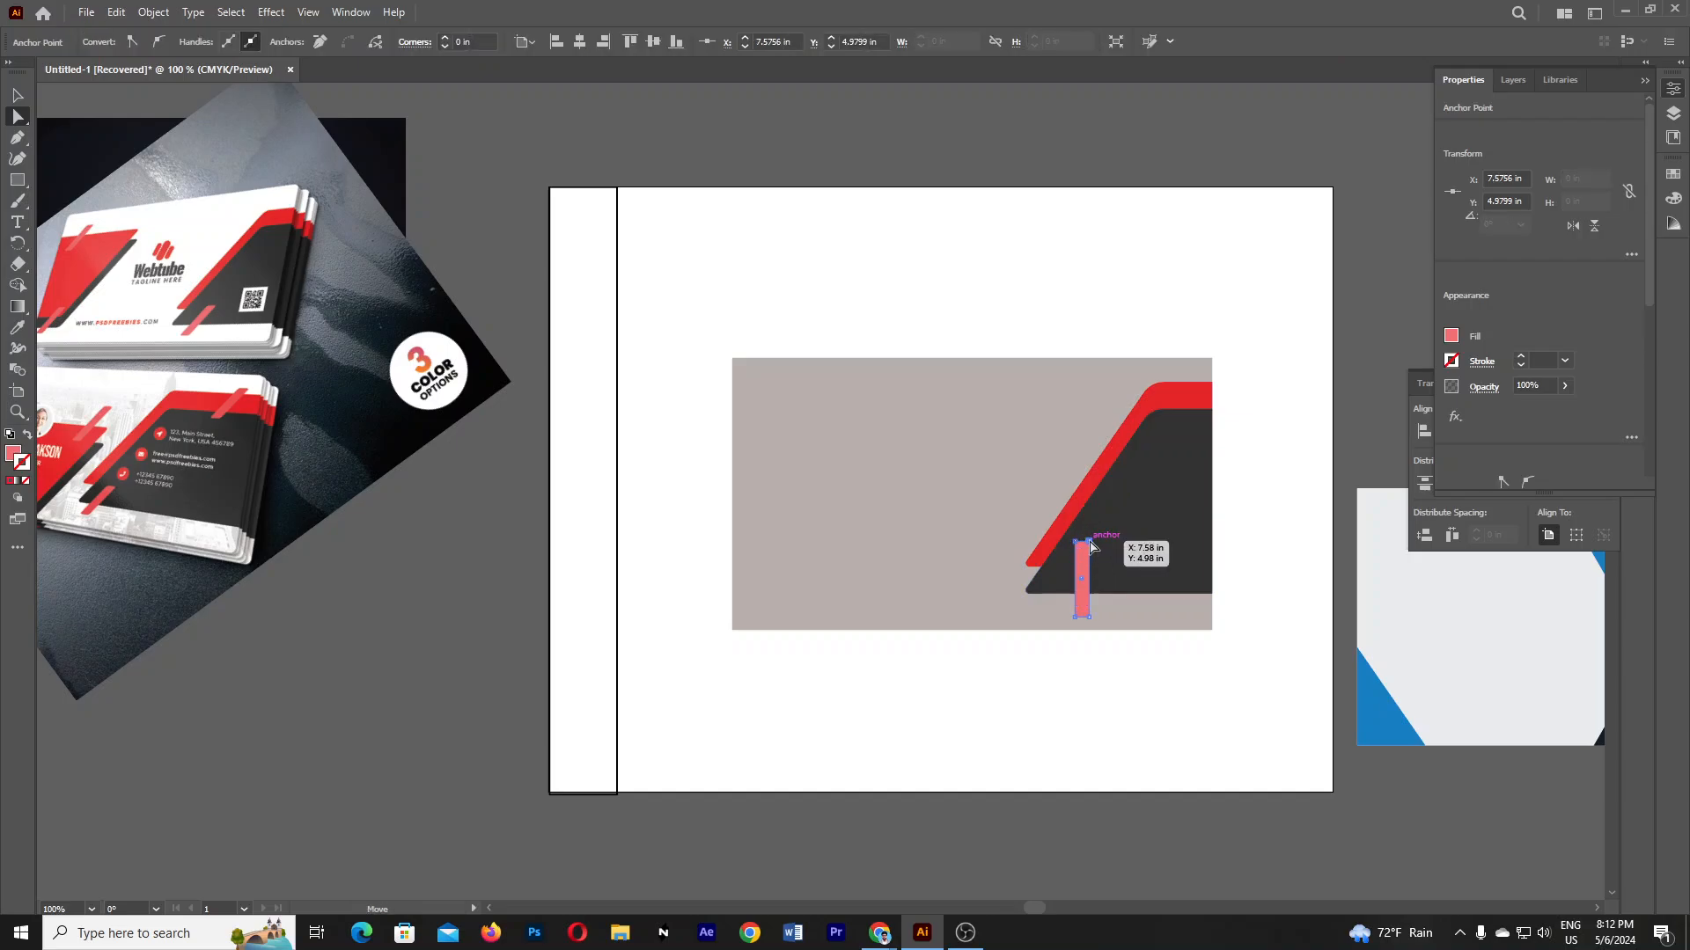
shift+click(1075, 543)
click(1083, 546)
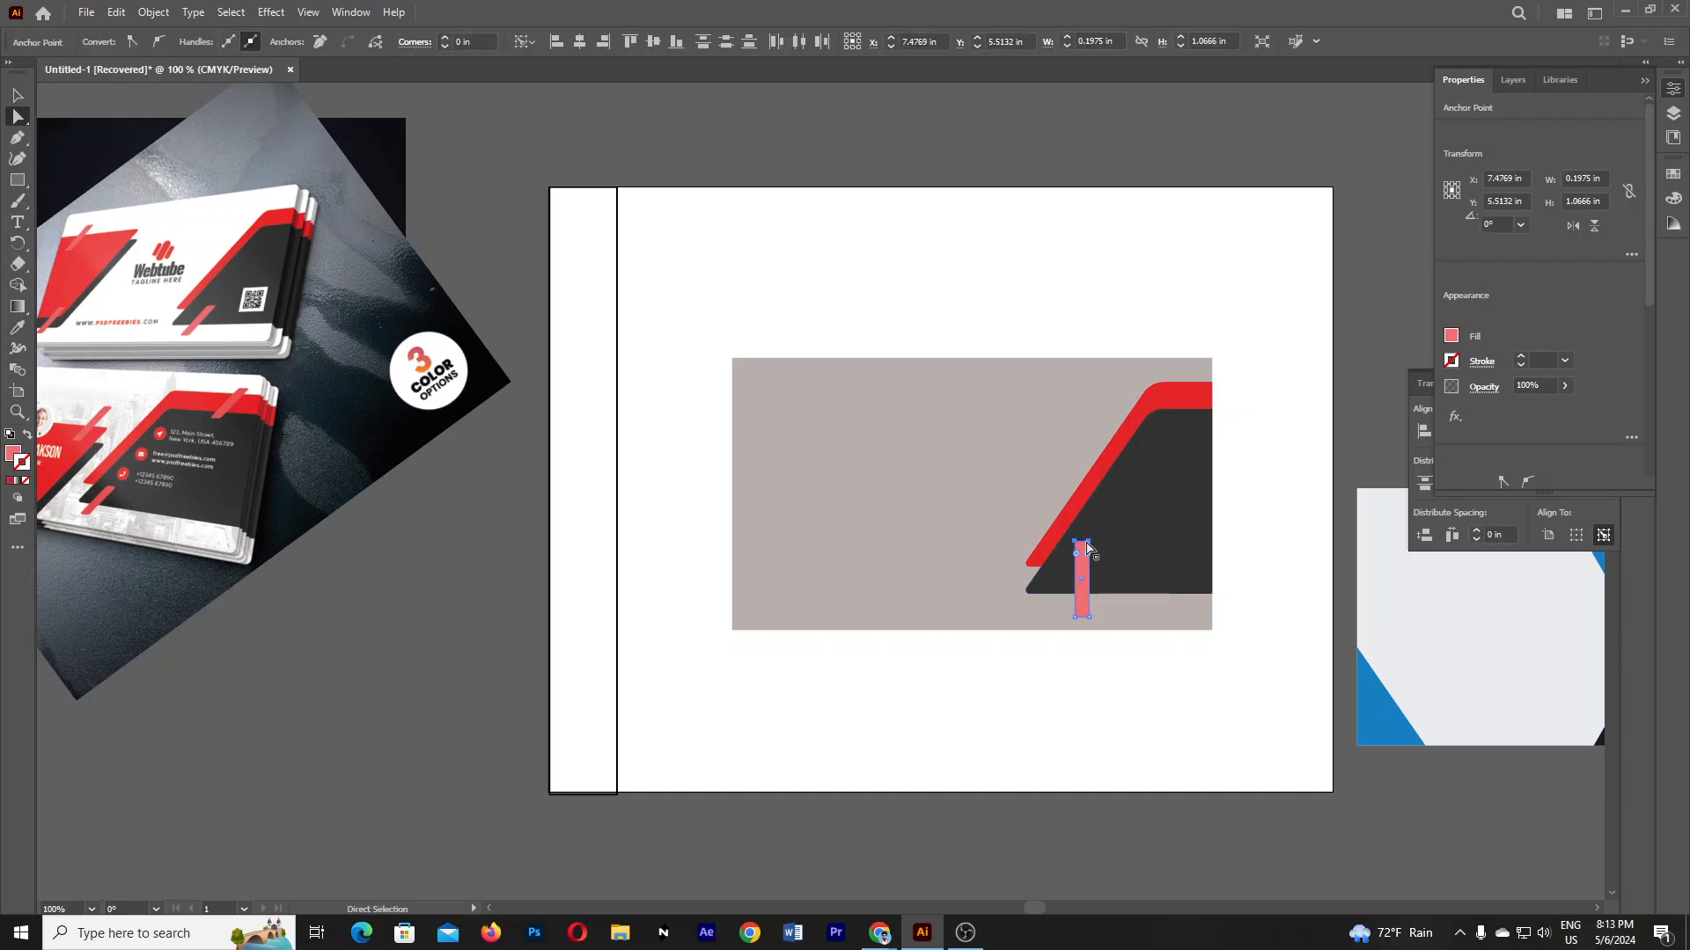
click(1089, 546)
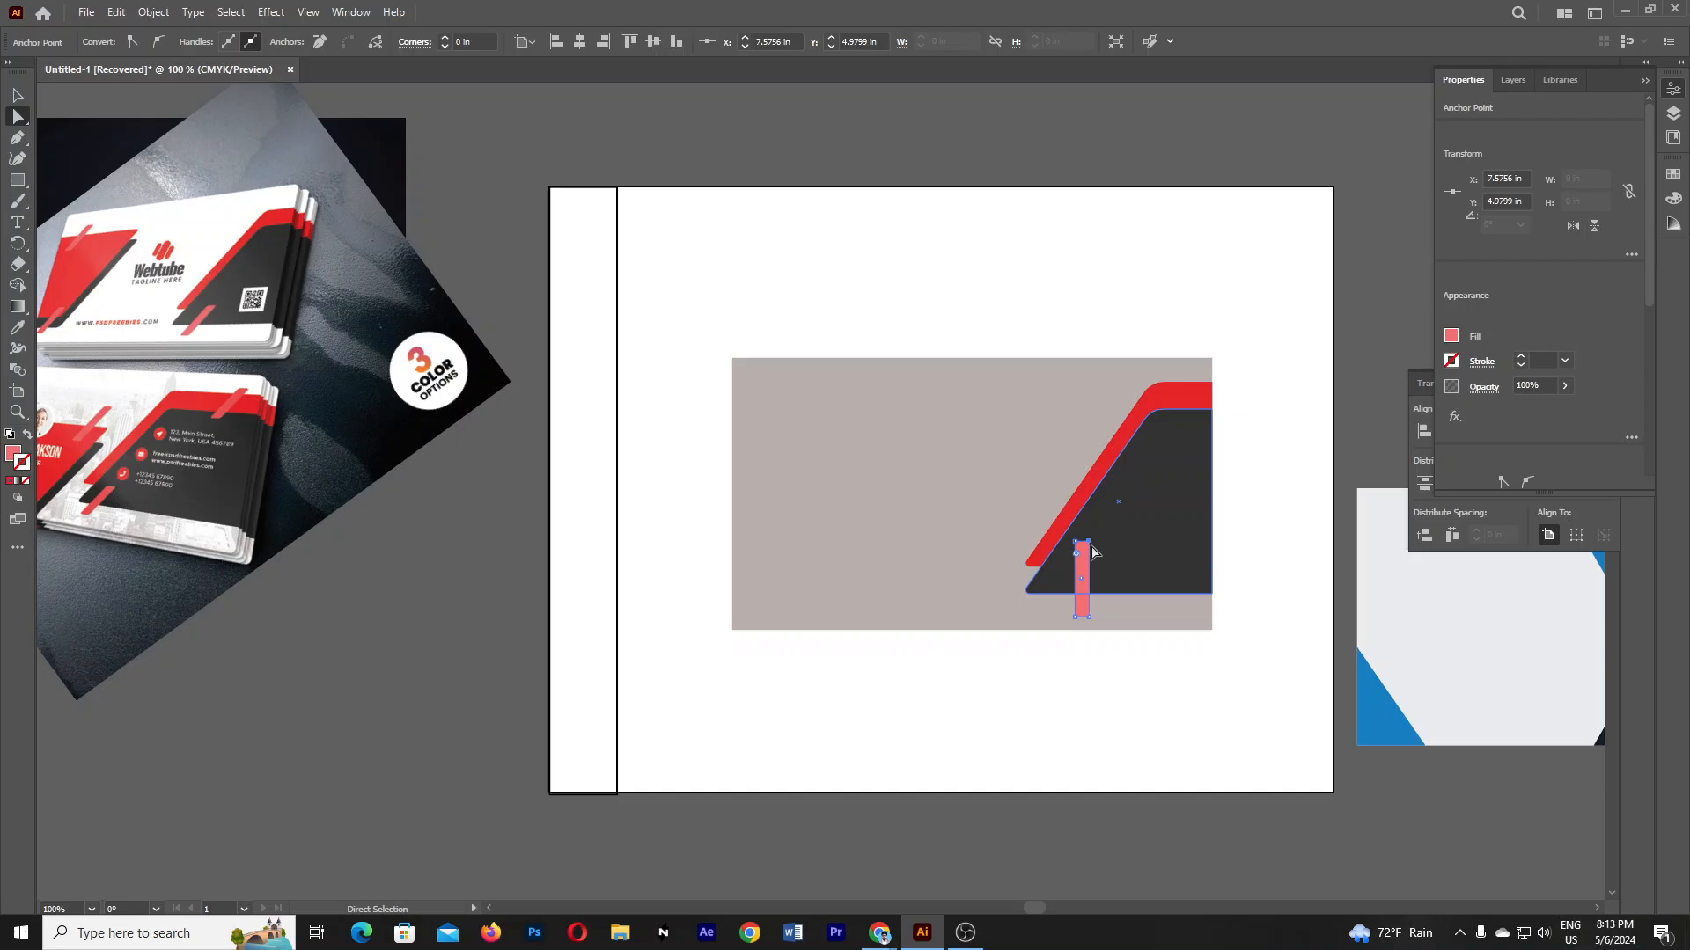
click(1082, 563)
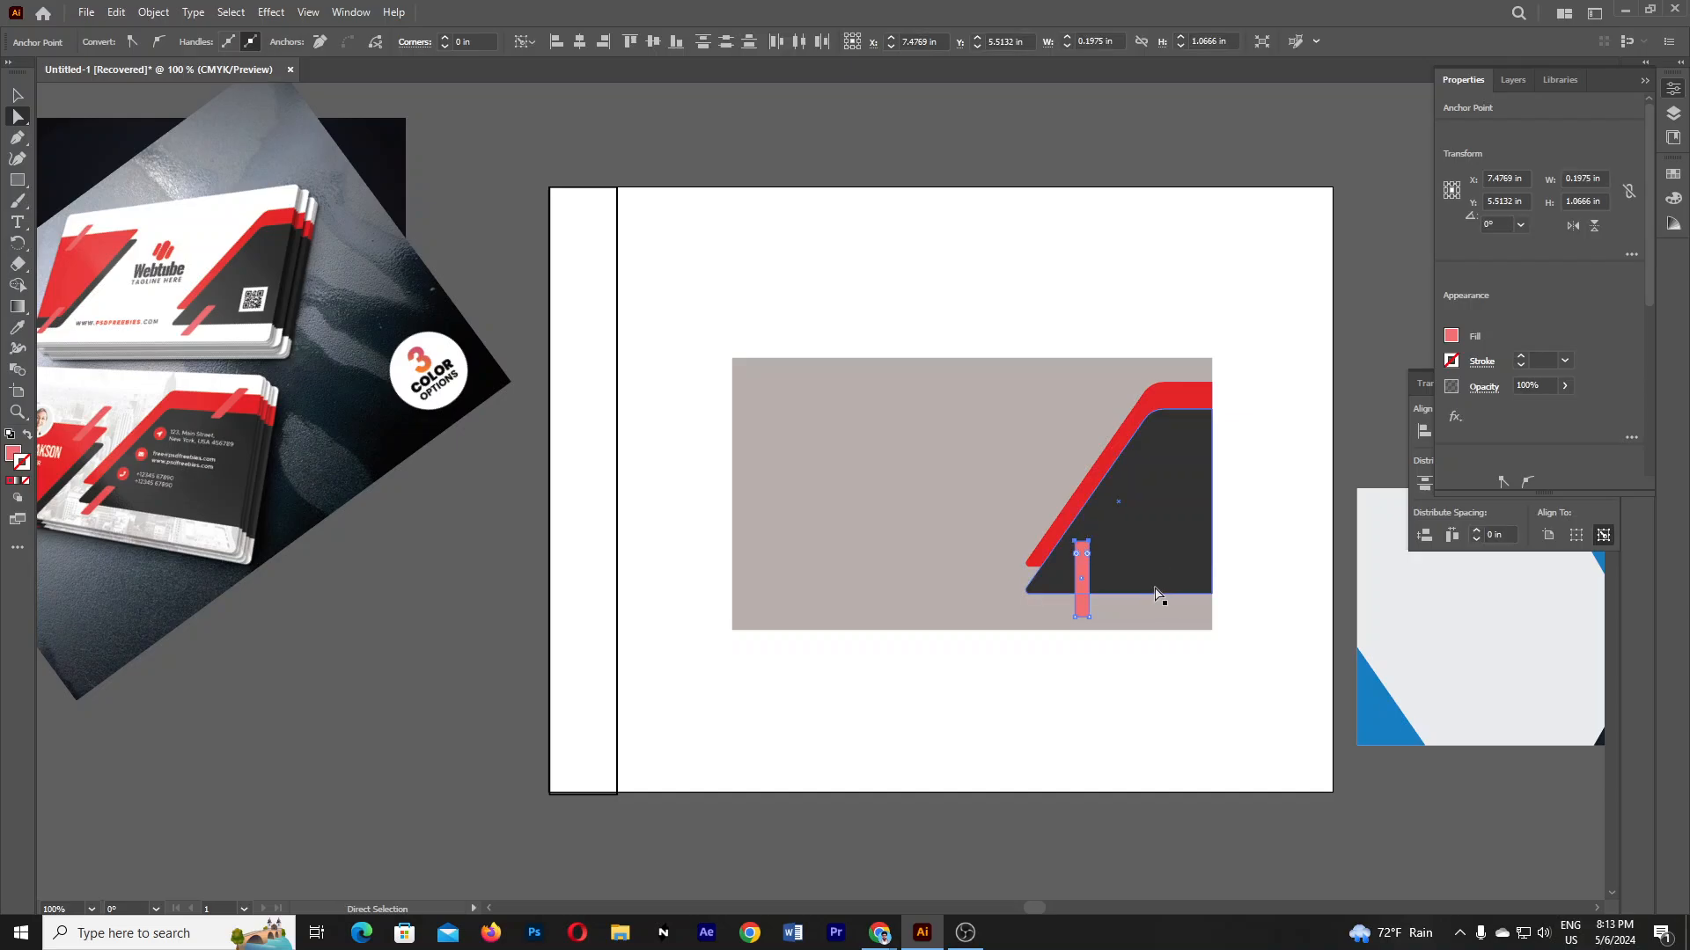
click(1091, 547)
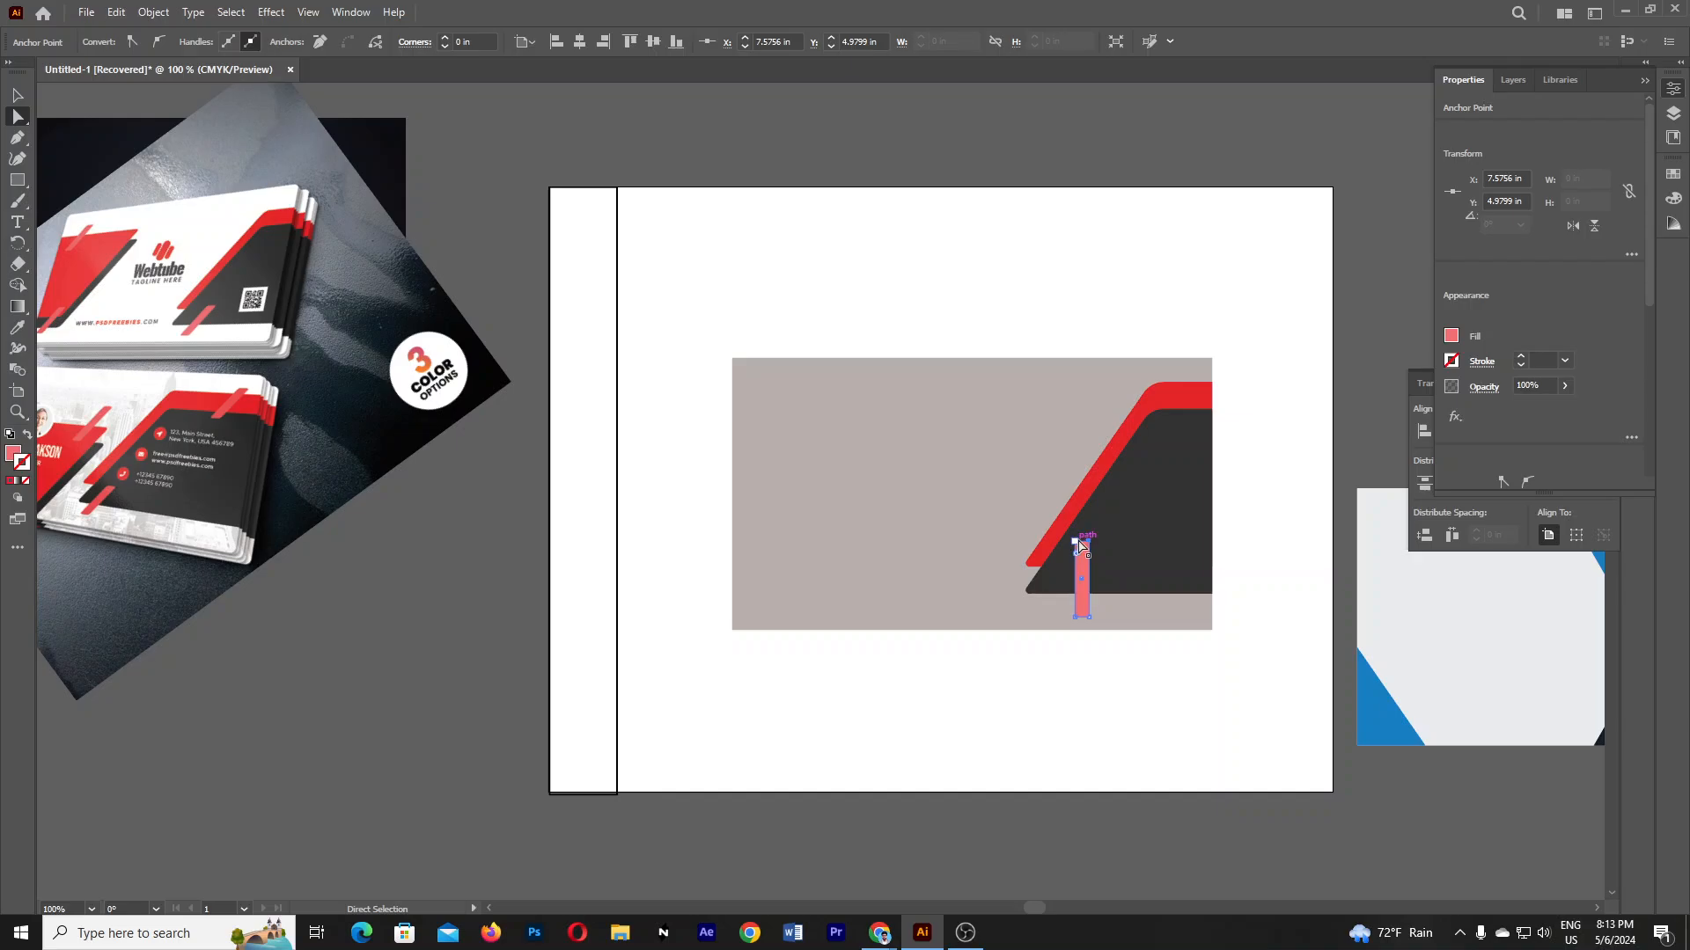
click(1085, 548)
click(1089, 550)
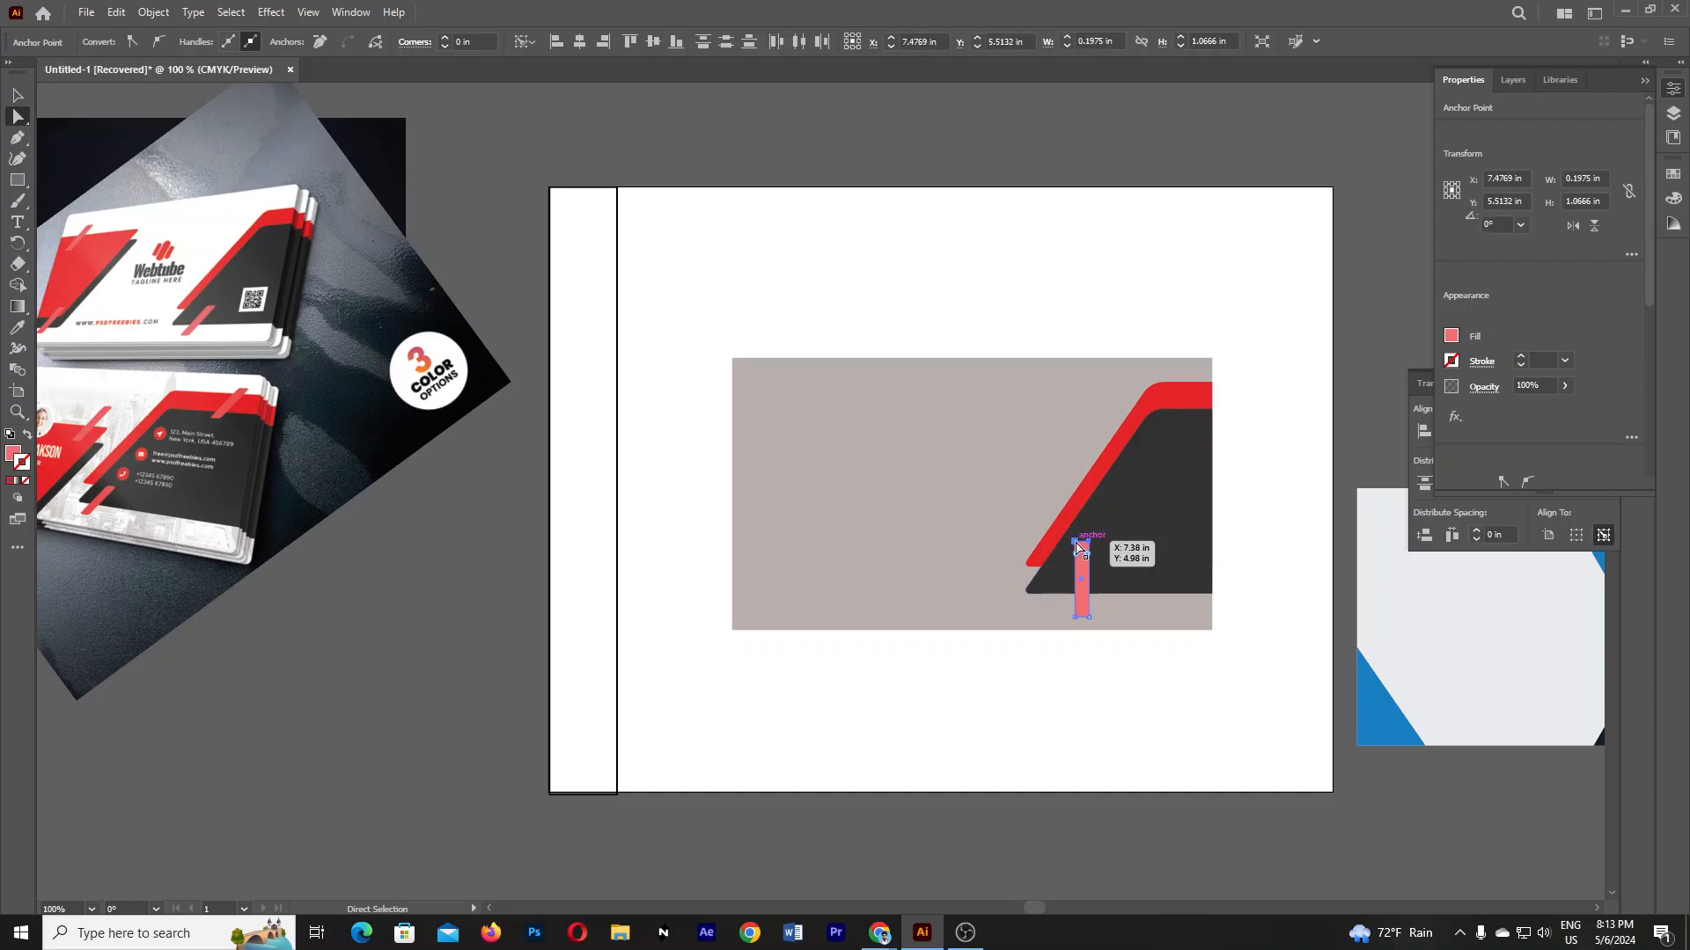
drag(1077, 547, 1122, 548)
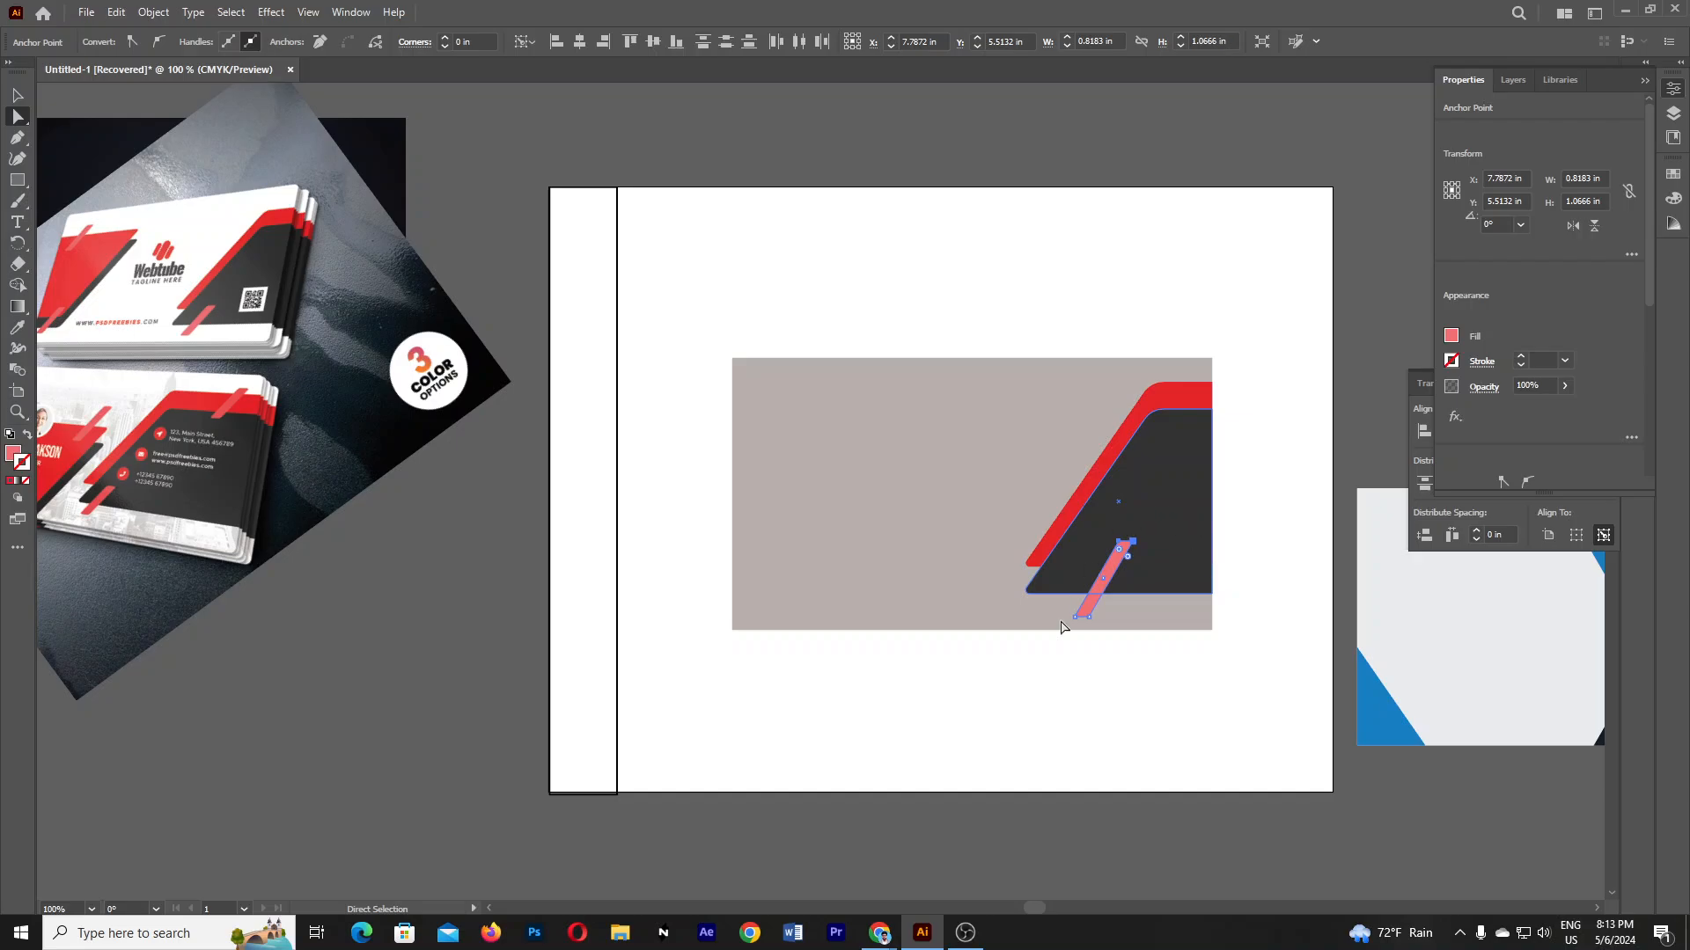
- Push the stripe's top anchor further right, then move the stripe left onto the dark panel
click(1122, 544)
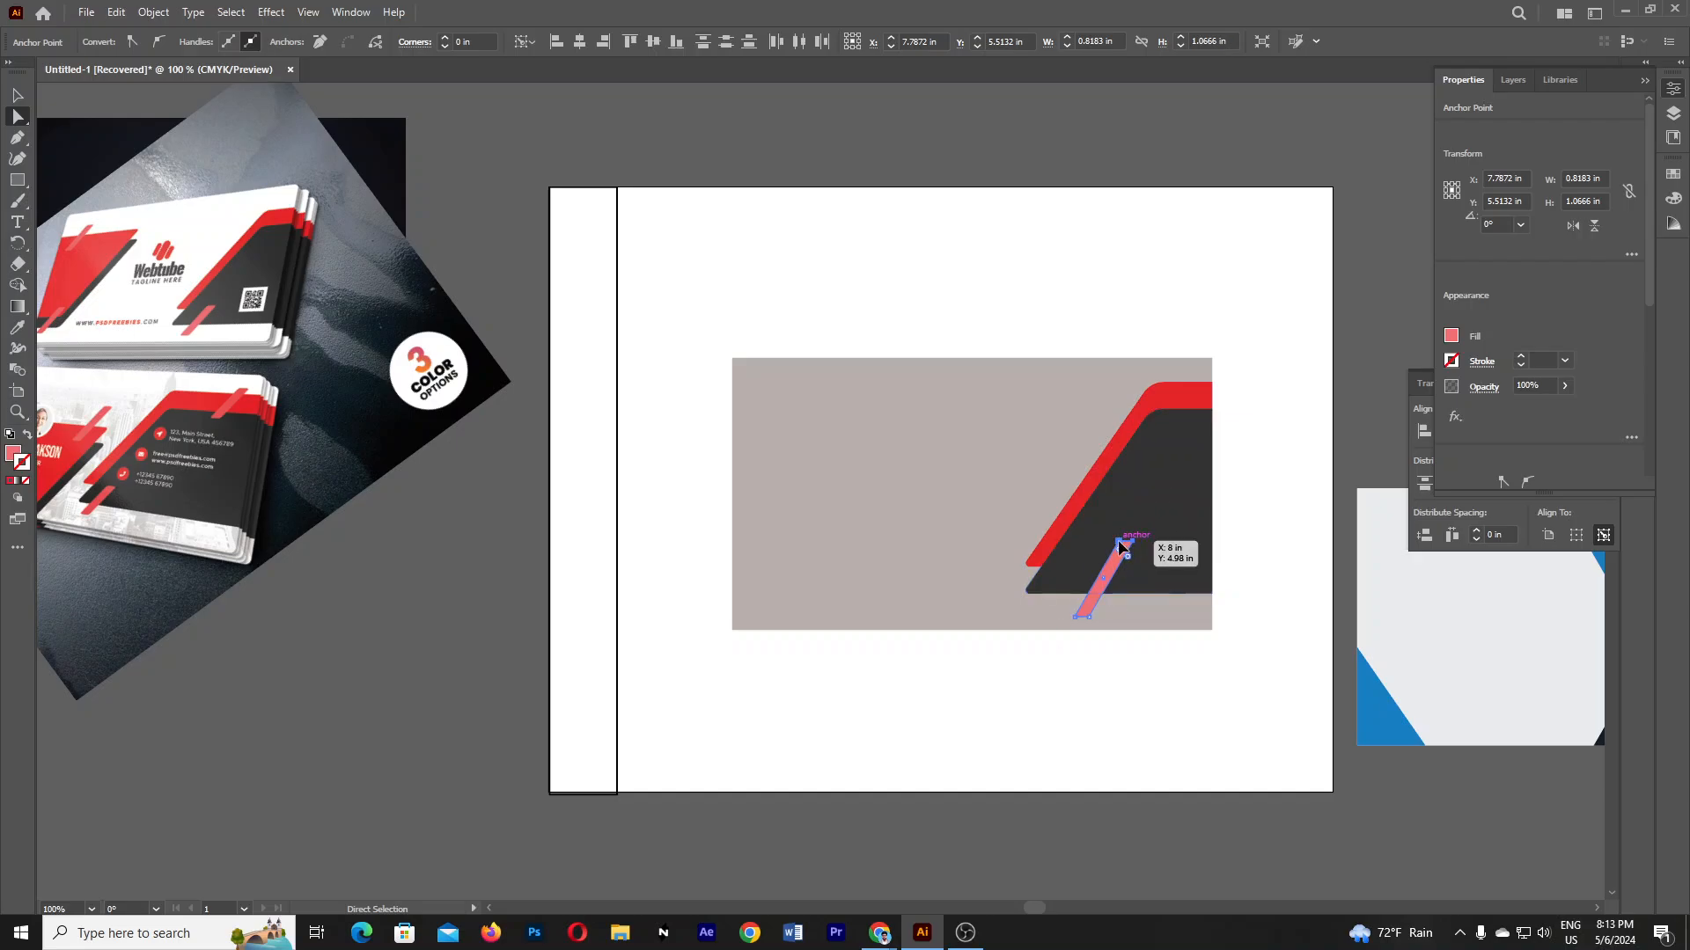
drag(1120, 547, 1128, 547)
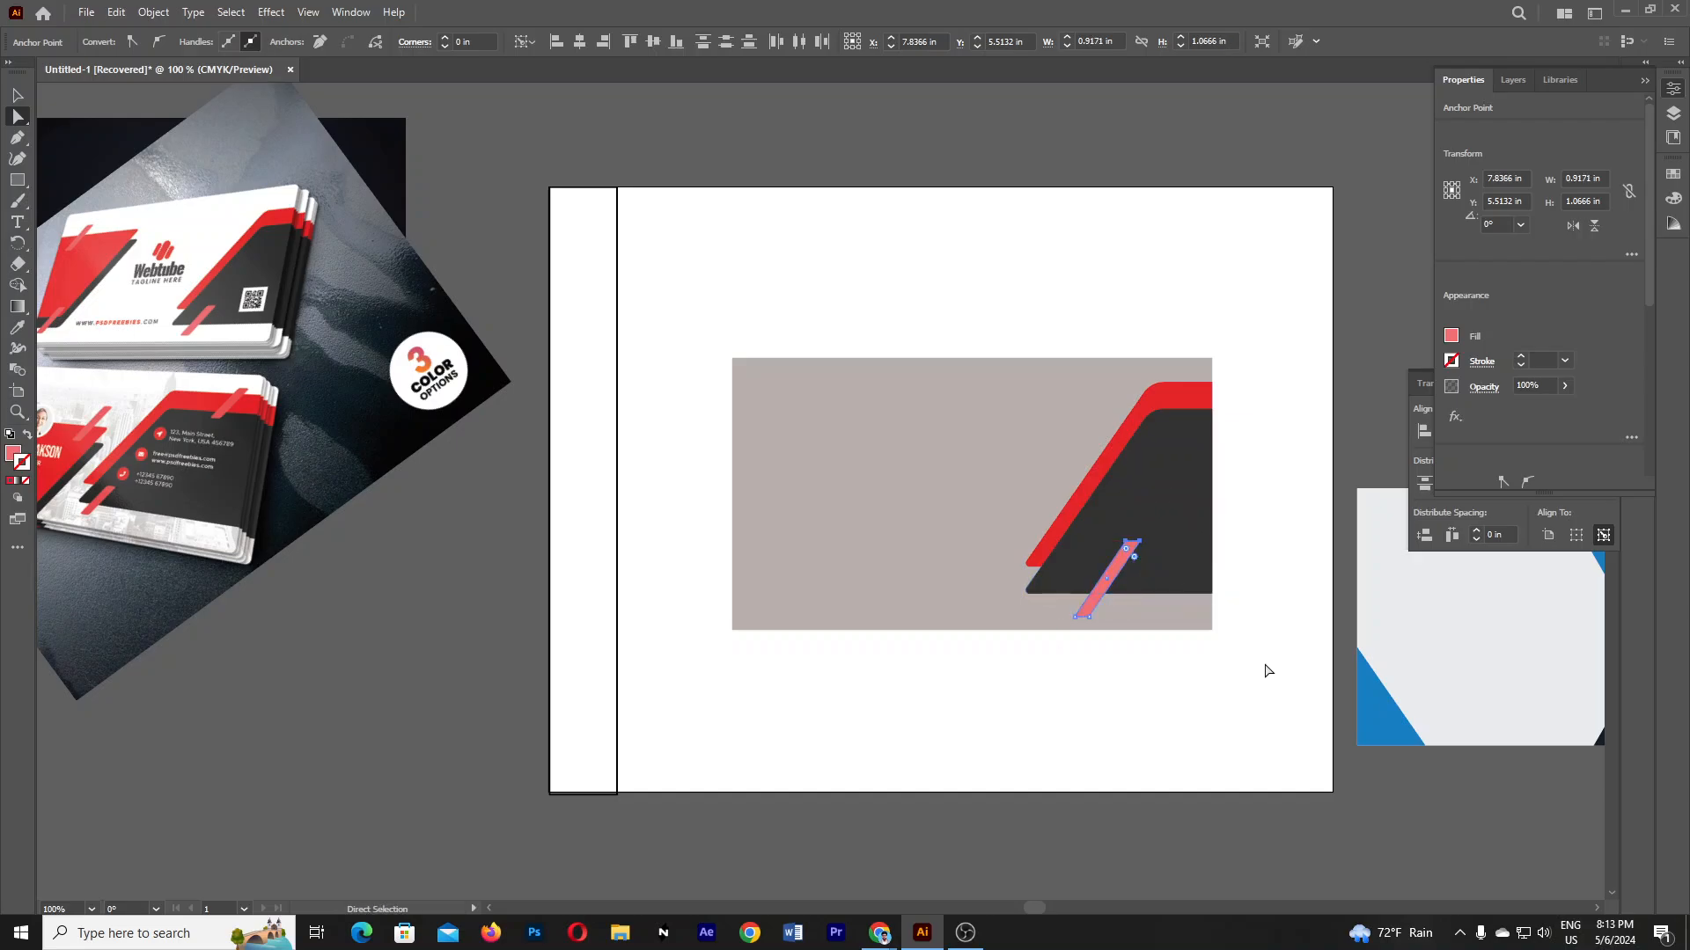
click(18, 95)
click(427, 679)
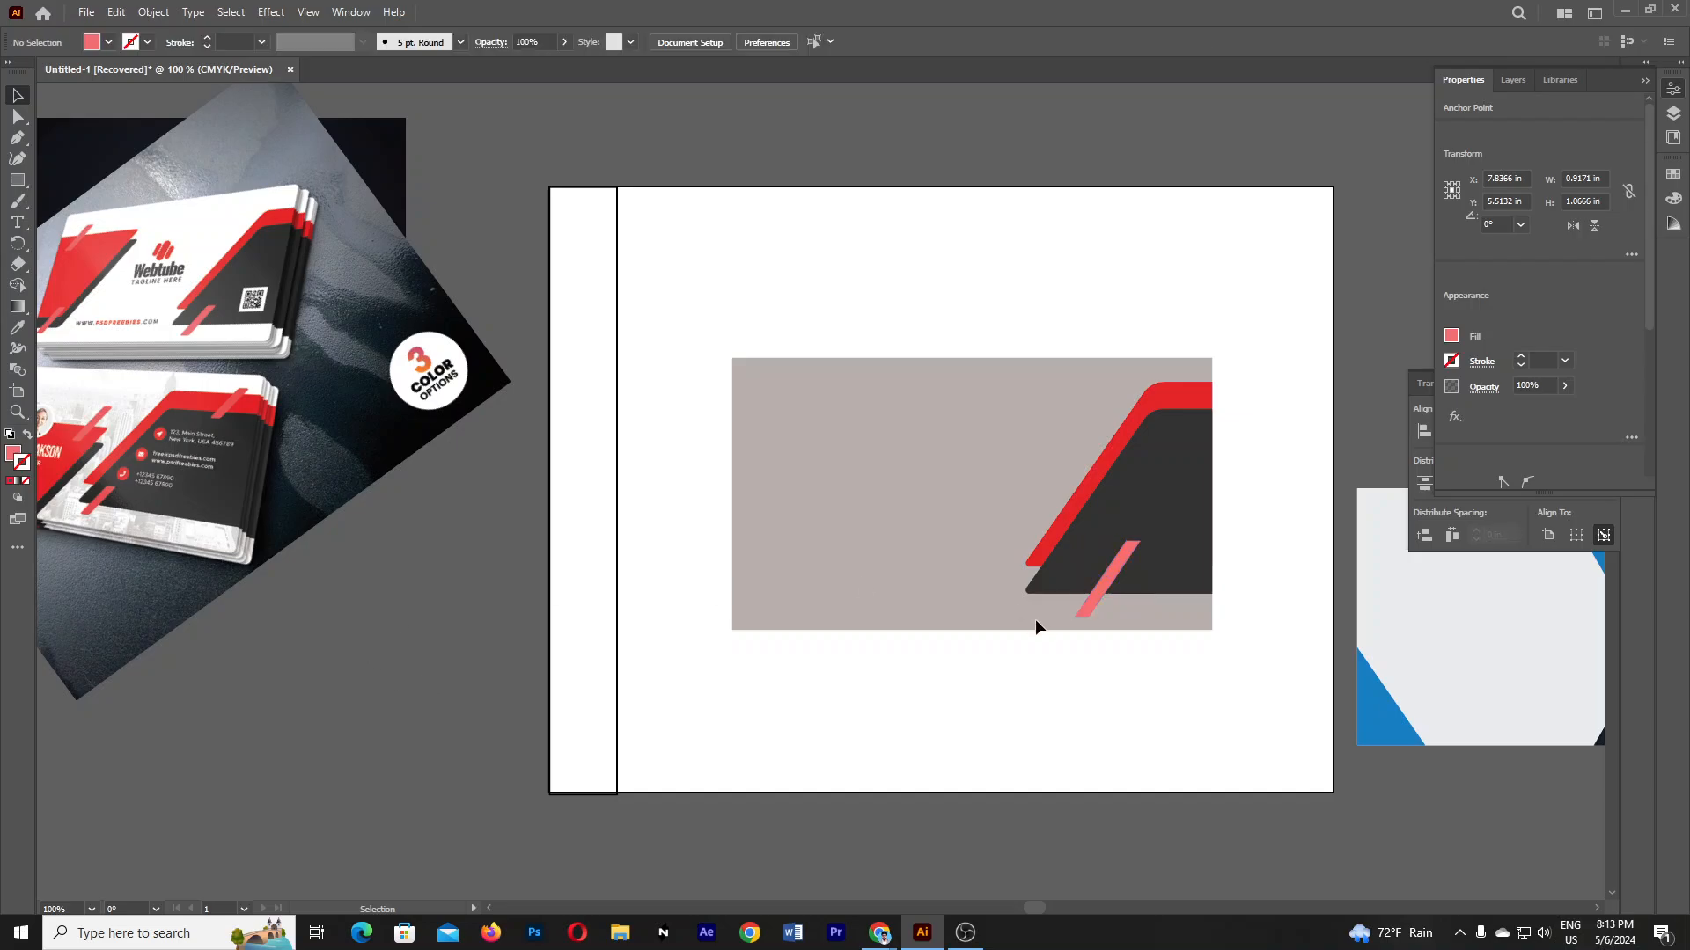
drag(1119, 564, 1097, 564)
- With the Pen tool, place corners at the card's left edge, top right, slanted lower right and bottom left
click(1181, 704)
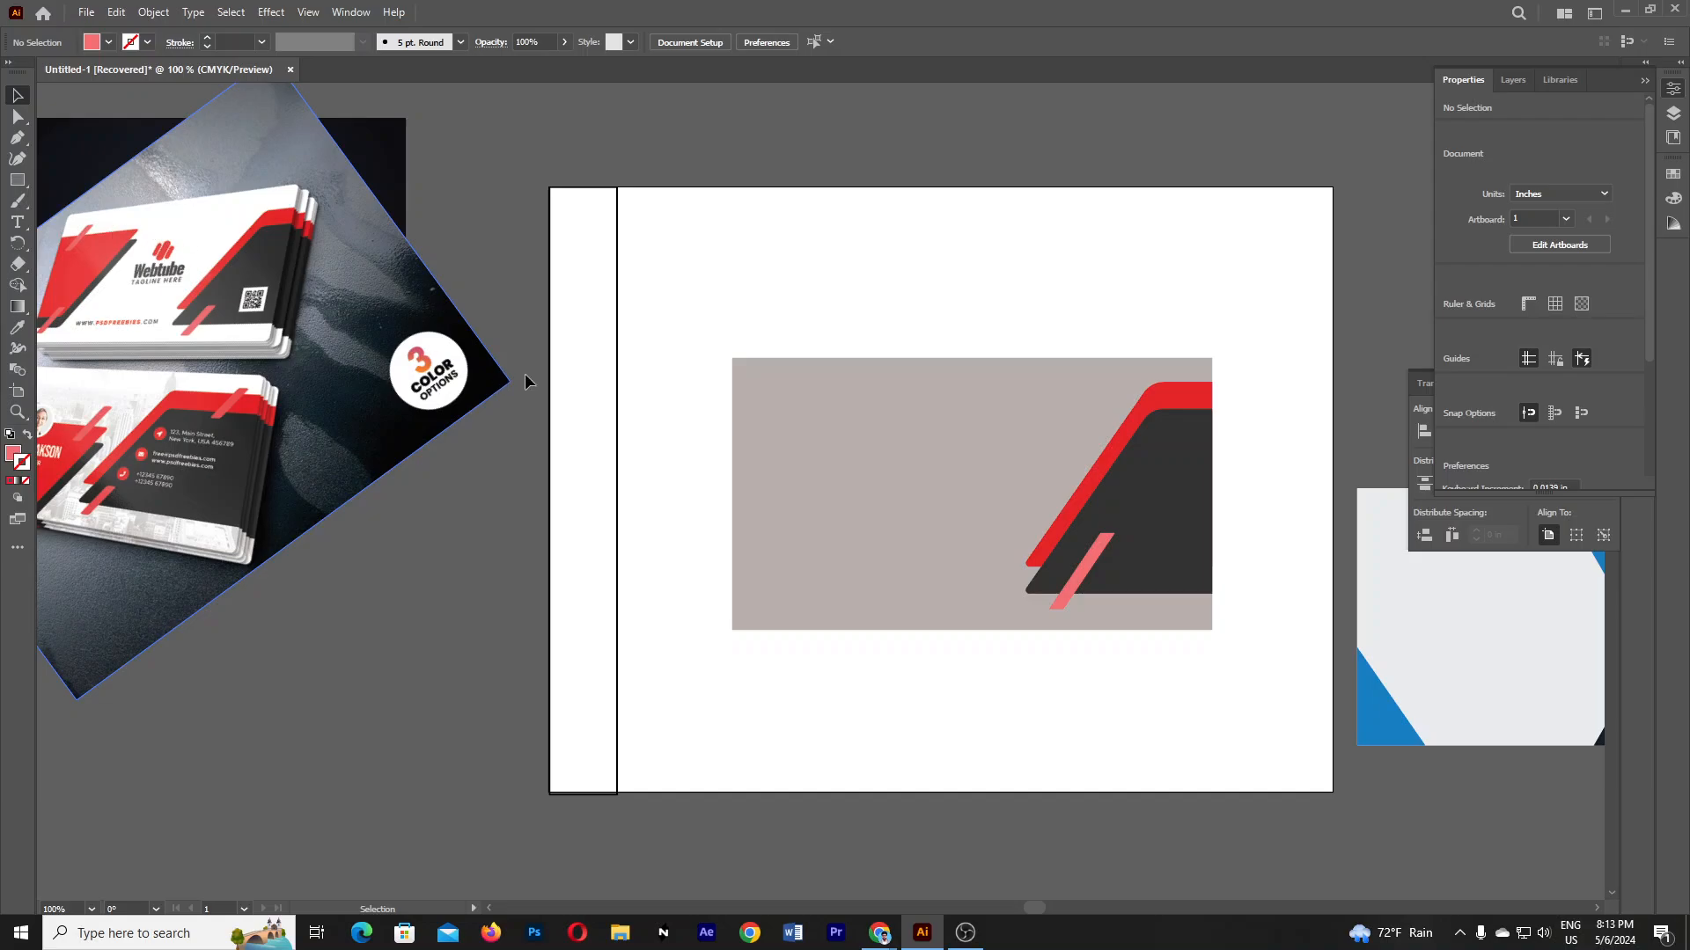
click(29, 181)
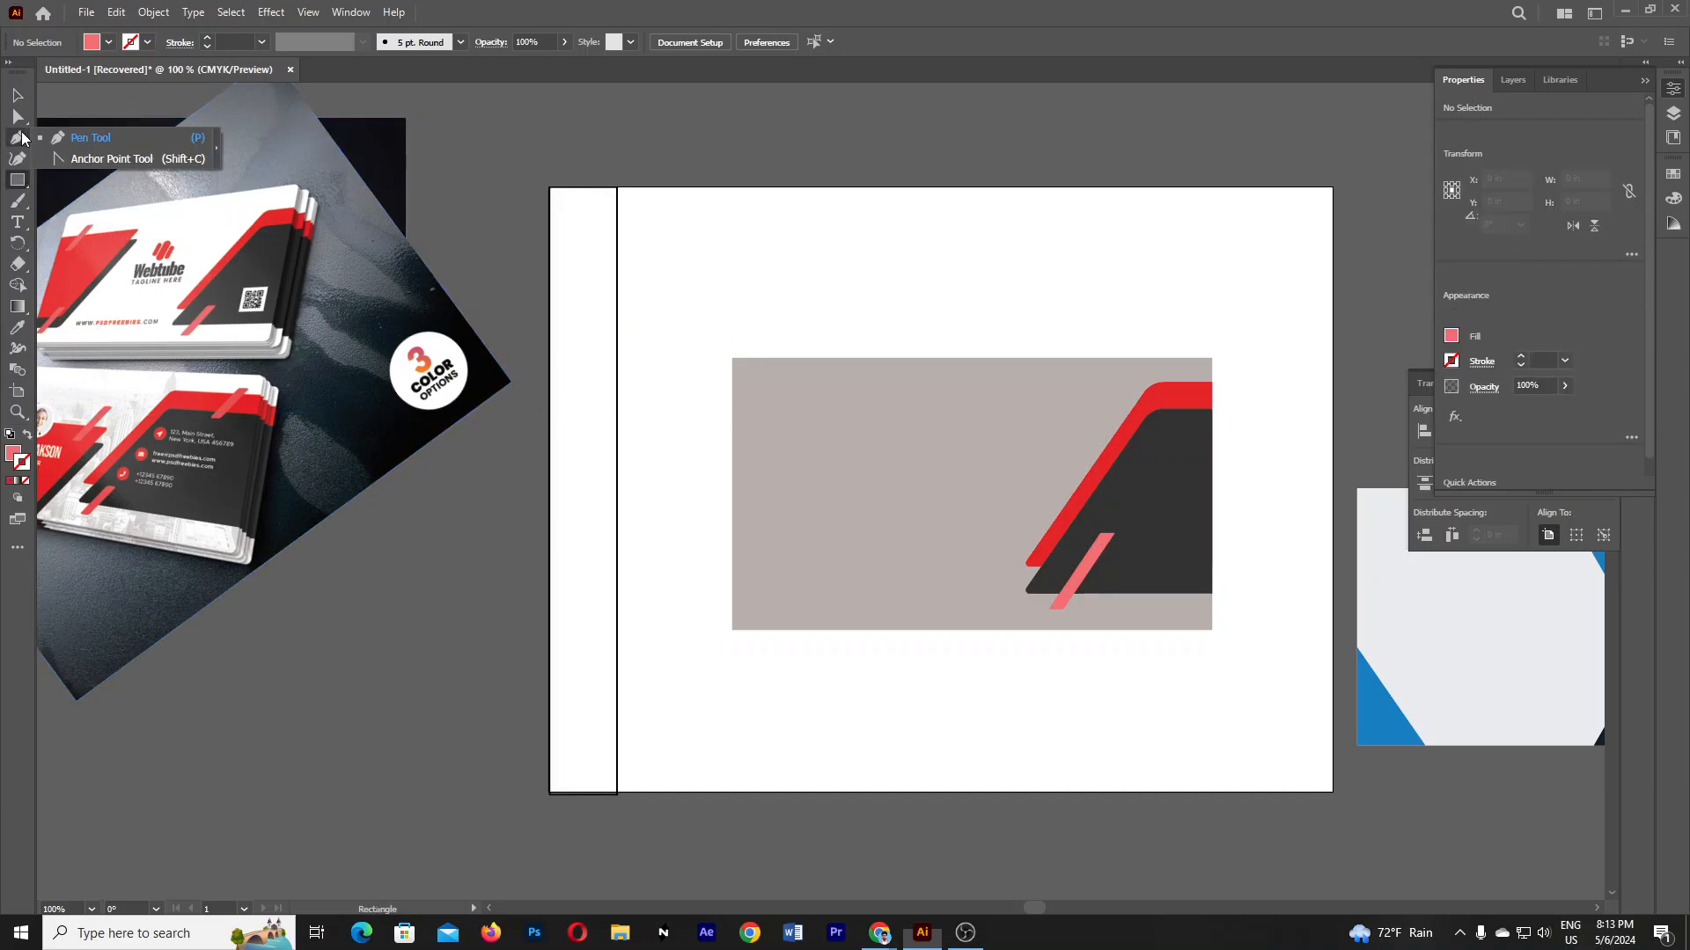
click(18, 137)
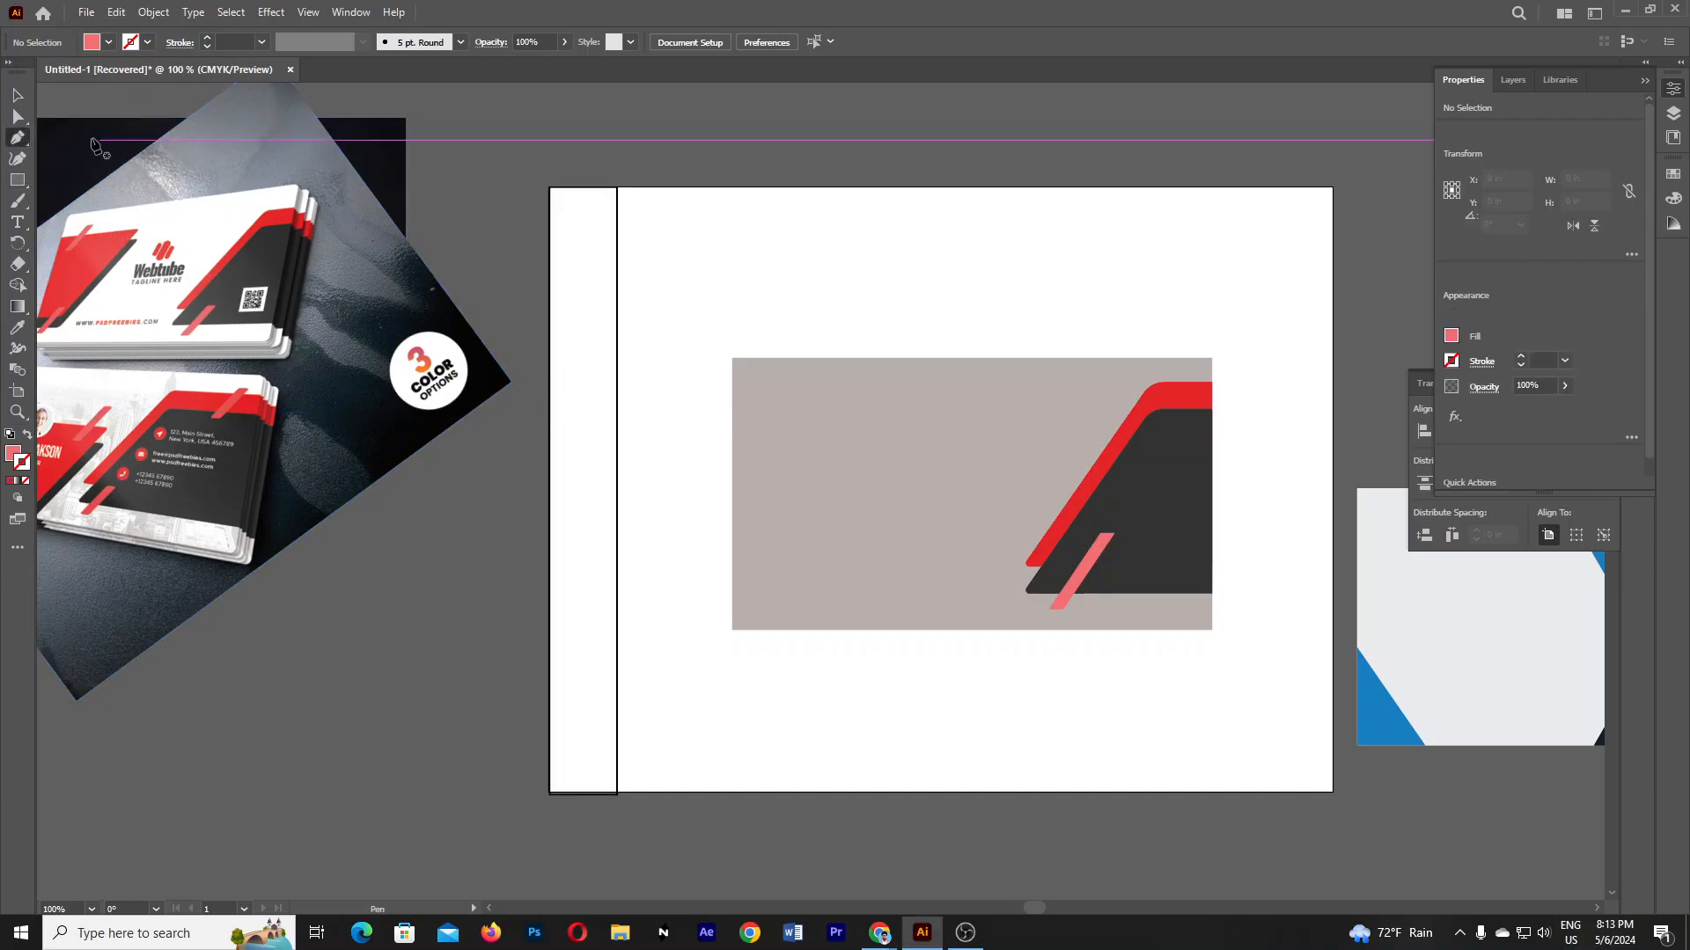
click(733, 401)
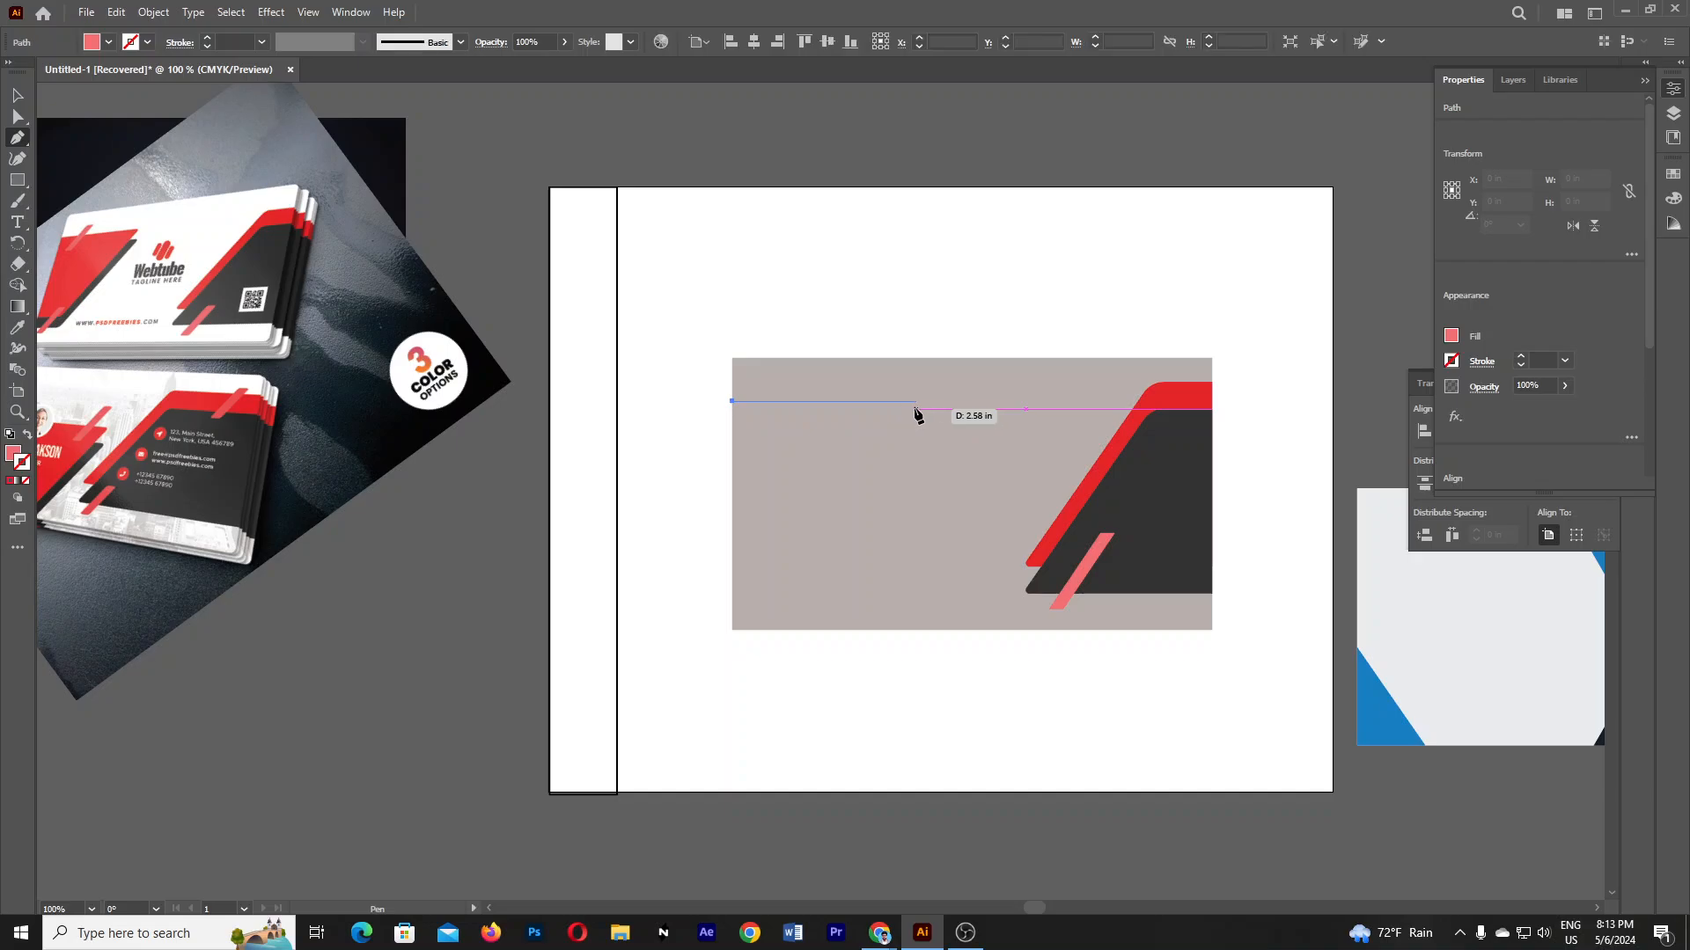
click(910, 401)
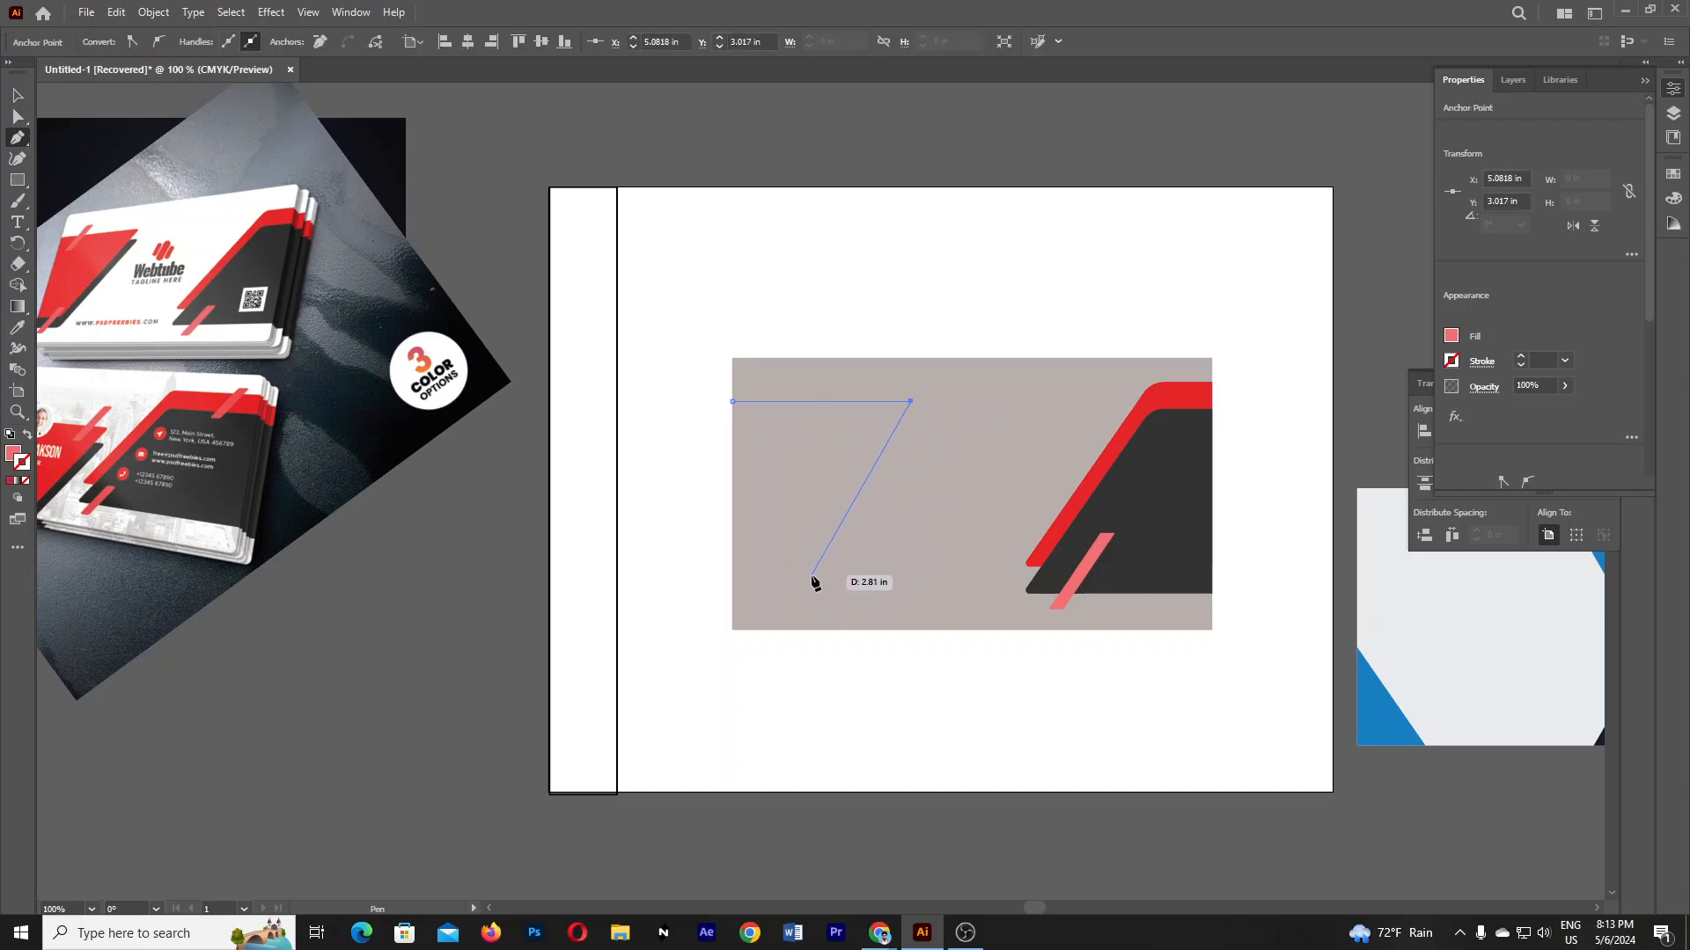
click(812, 573)
click(732, 574)
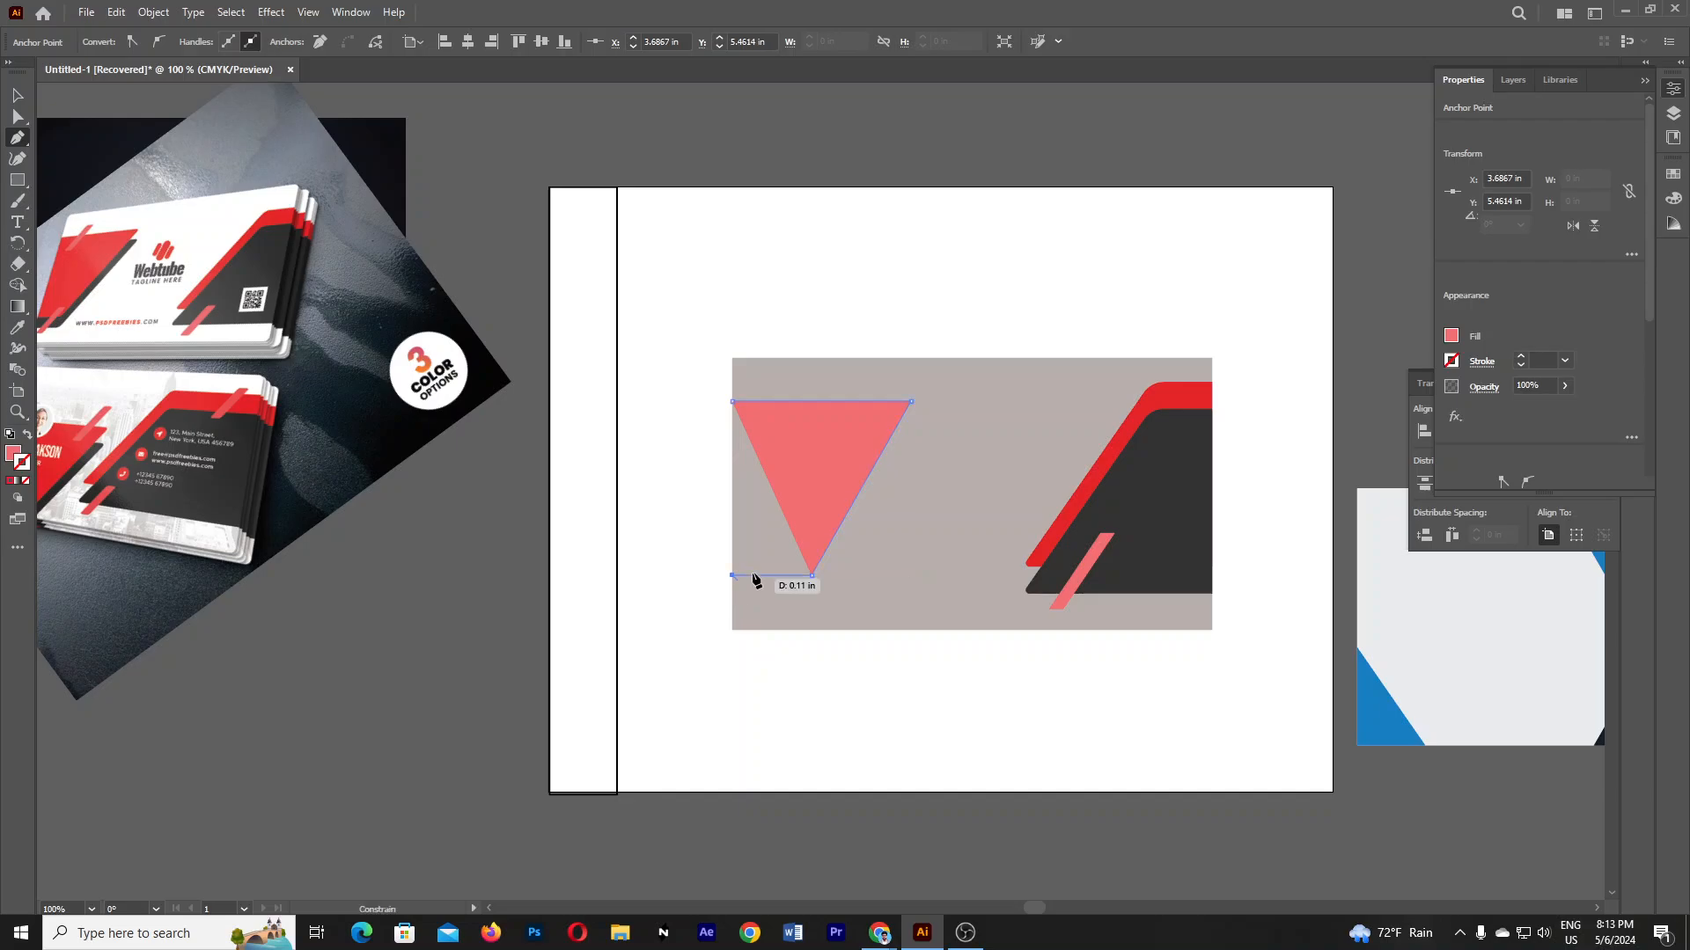
- Close the pen path and round its top-right corner with the live-corner widget
click(732, 401)
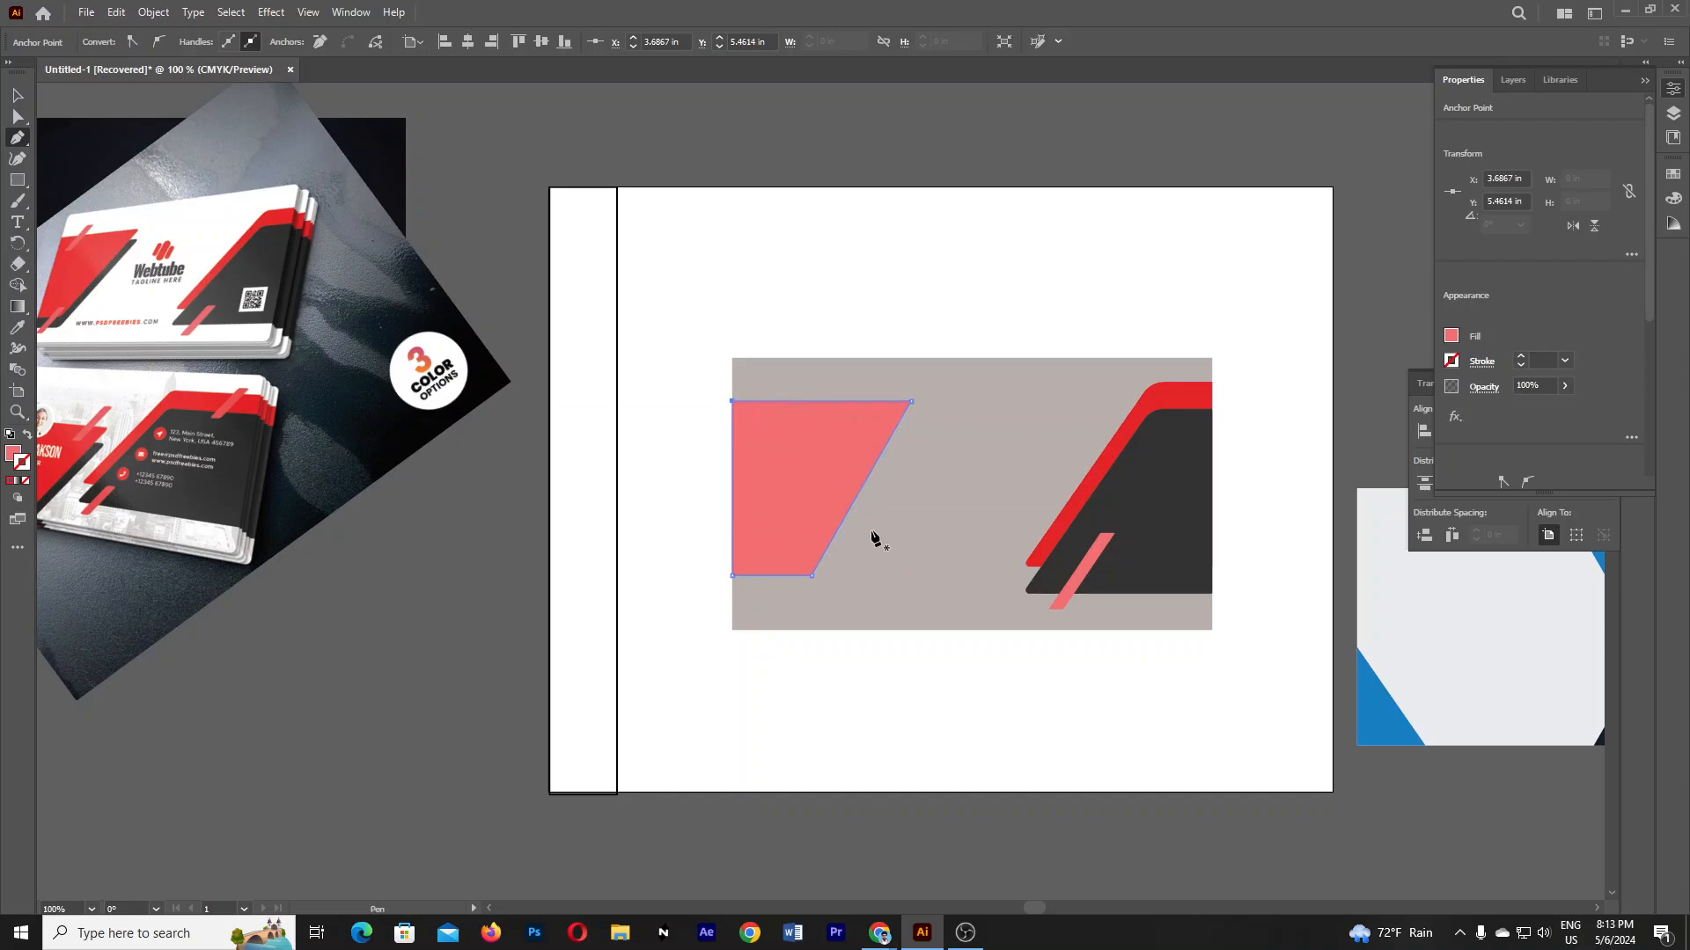
click(18, 119)
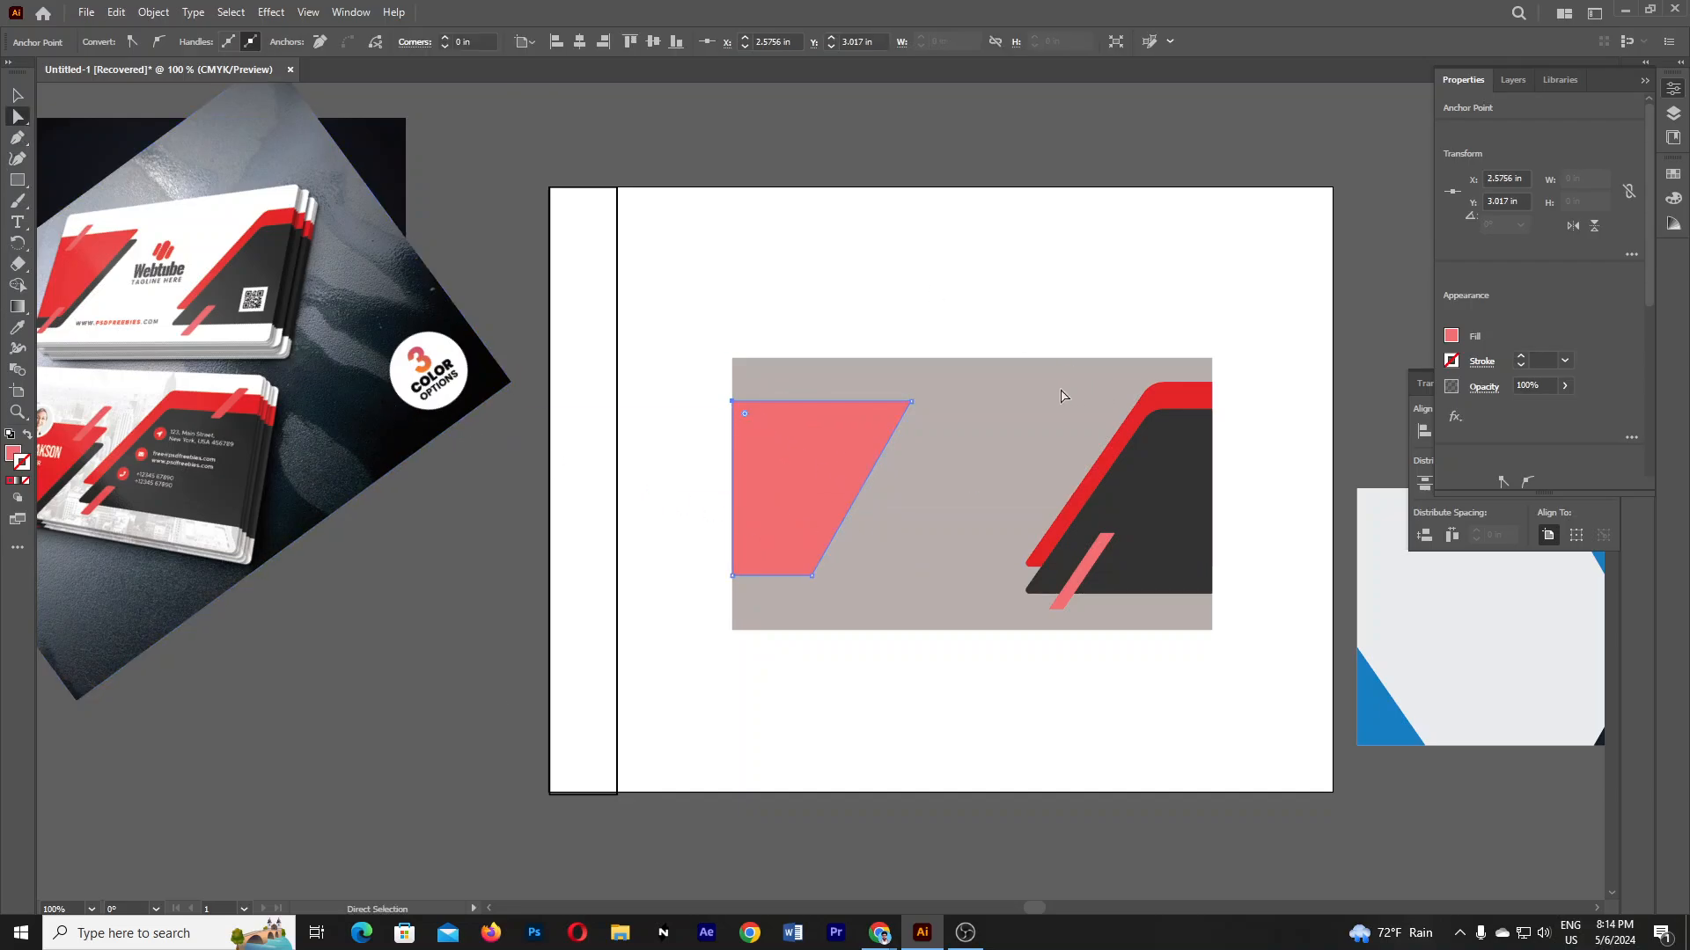
click(909, 401)
drag(895, 411, 893, 424)
click(1064, 842)
- Alt-drag a slightly lower copy, then colour the upper shape red and the copy dark grey
key(v)
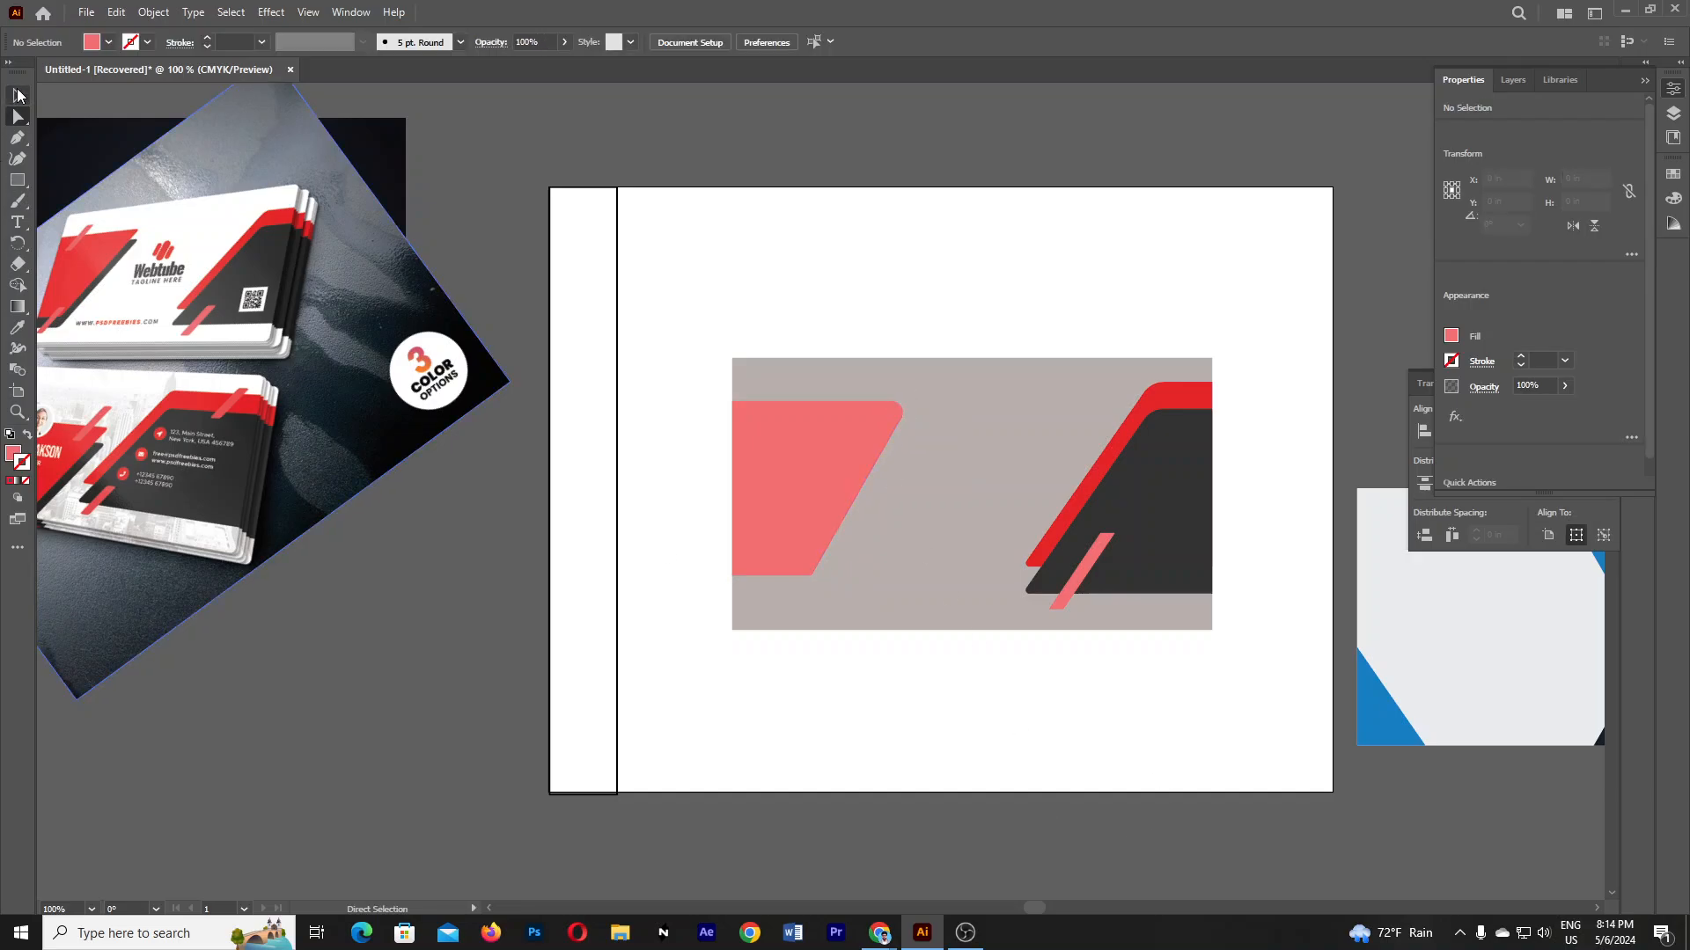
mouse_move(831, 494)
mouse_down()
mouse_move(820, 531)
mouse_move(820, 509)
mouse_up()
click(18, 333)
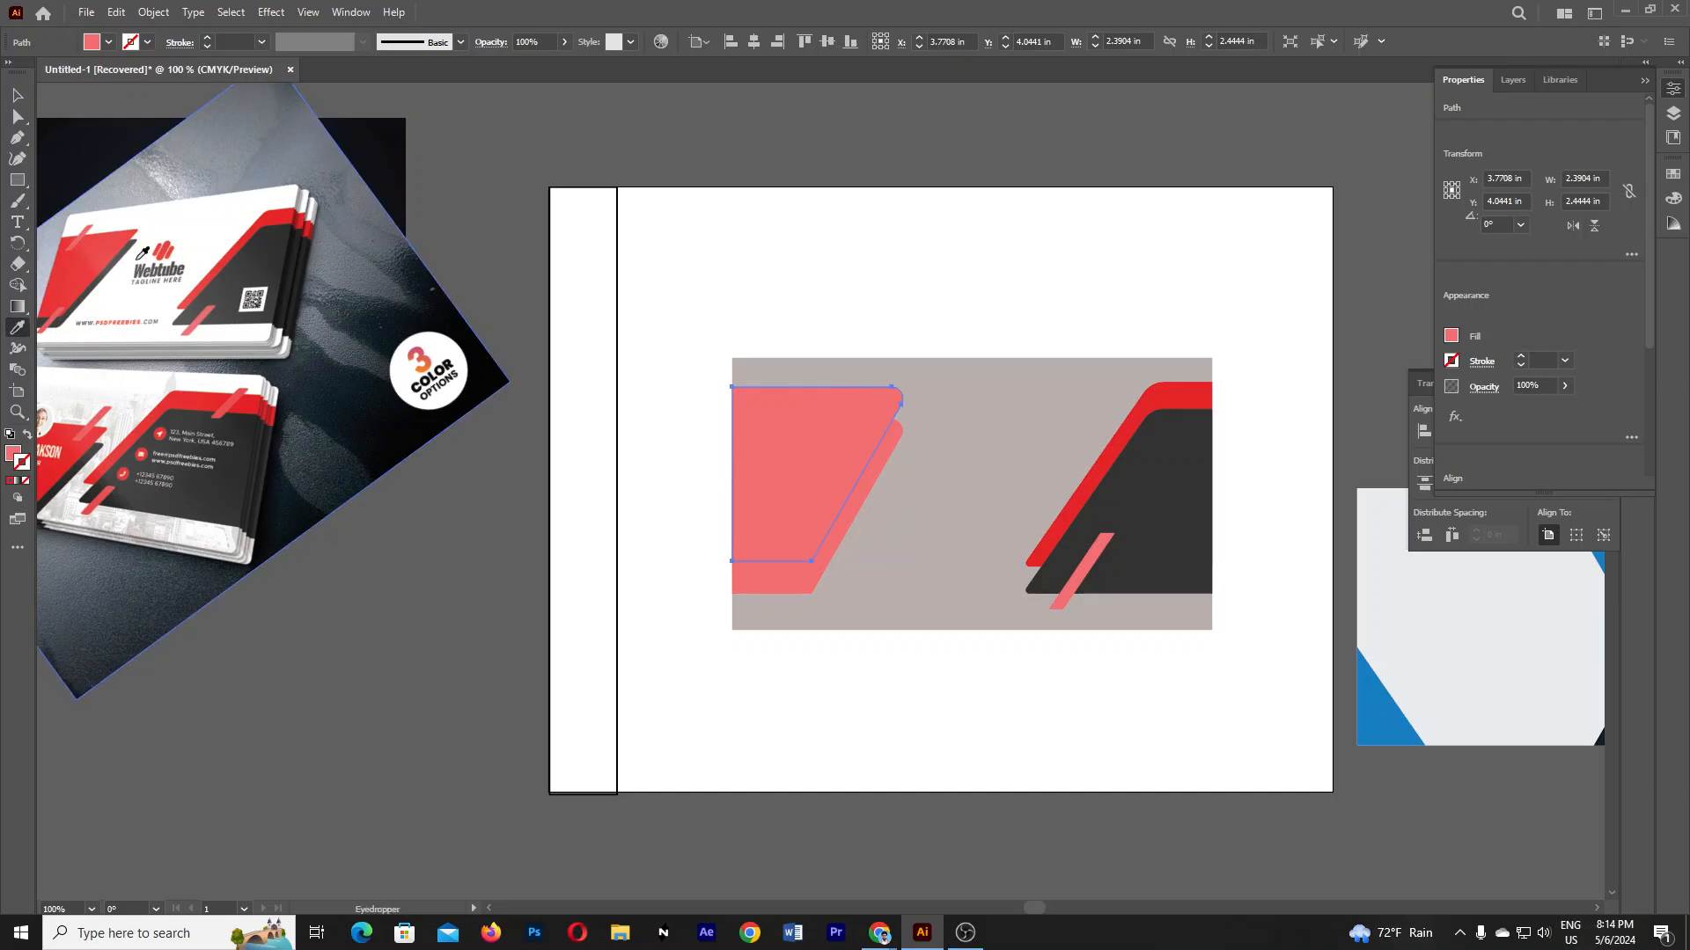
click(78, 267)
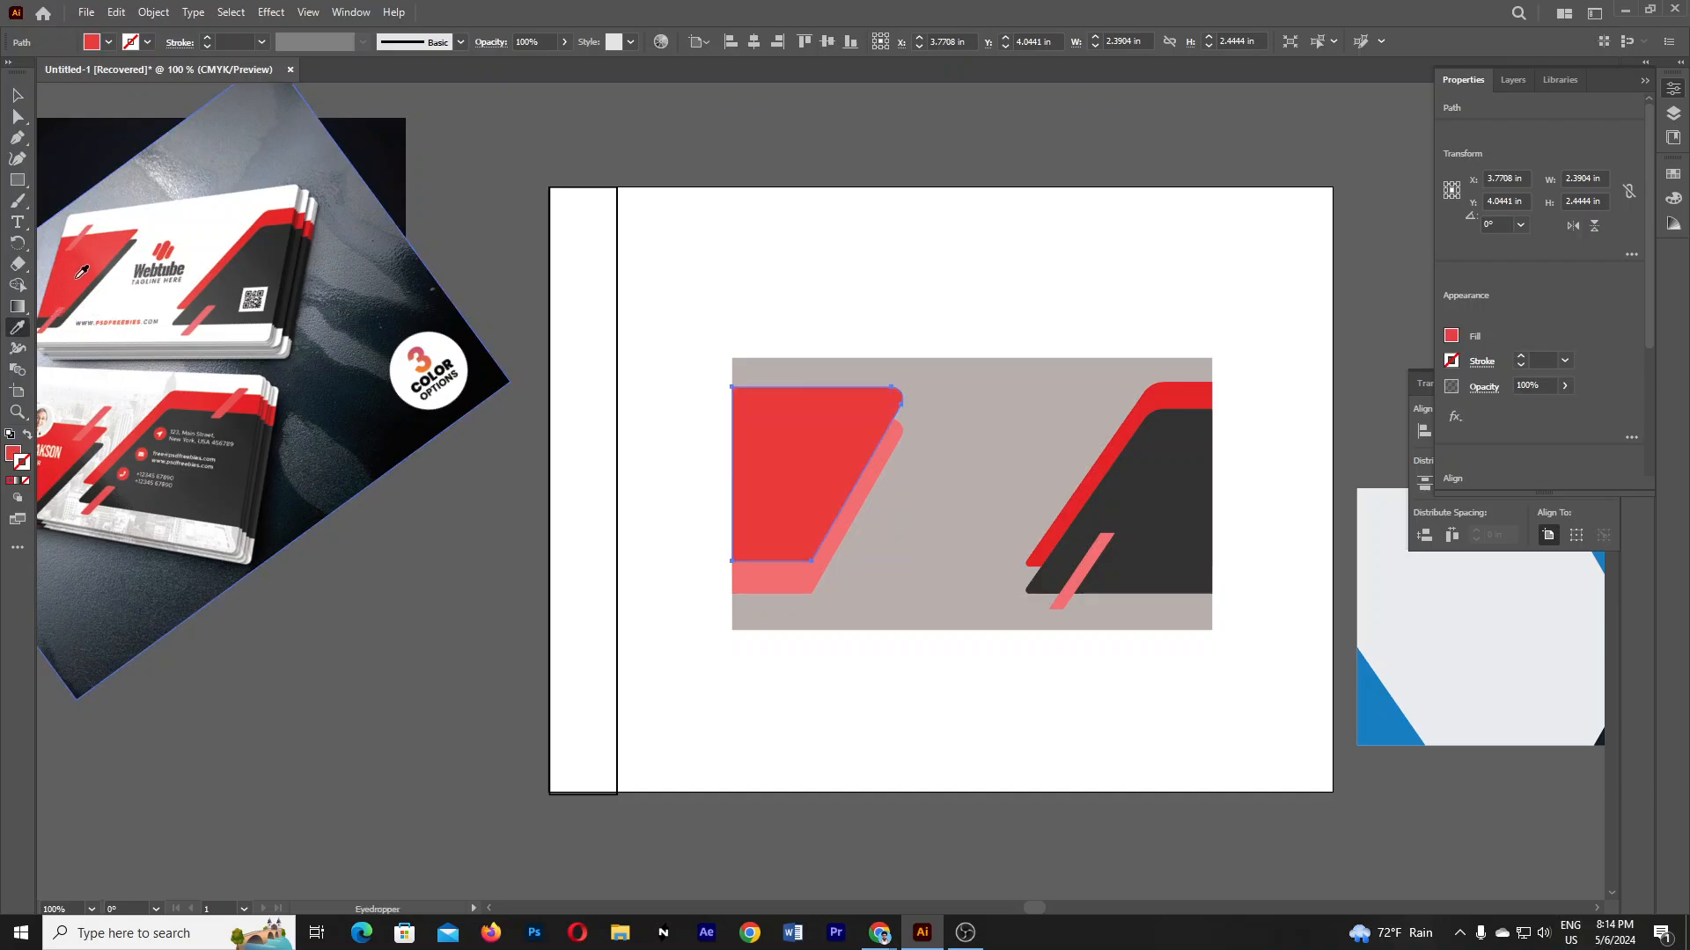
click(18, 95)
click(784, 584)
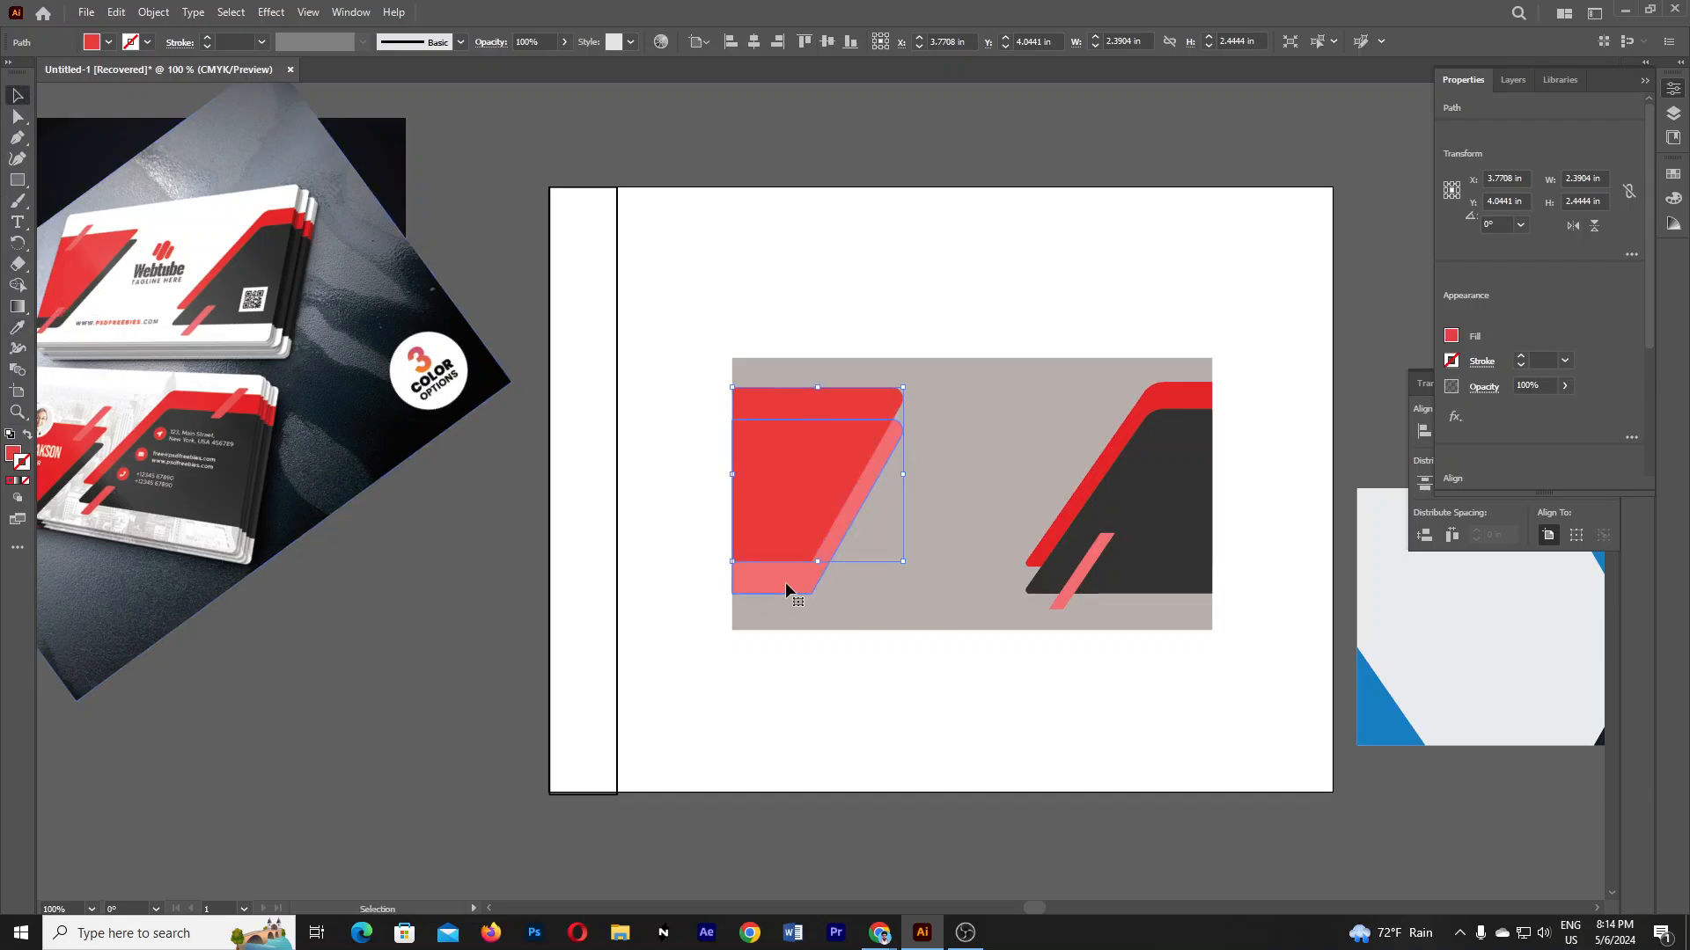
click(18, 327)
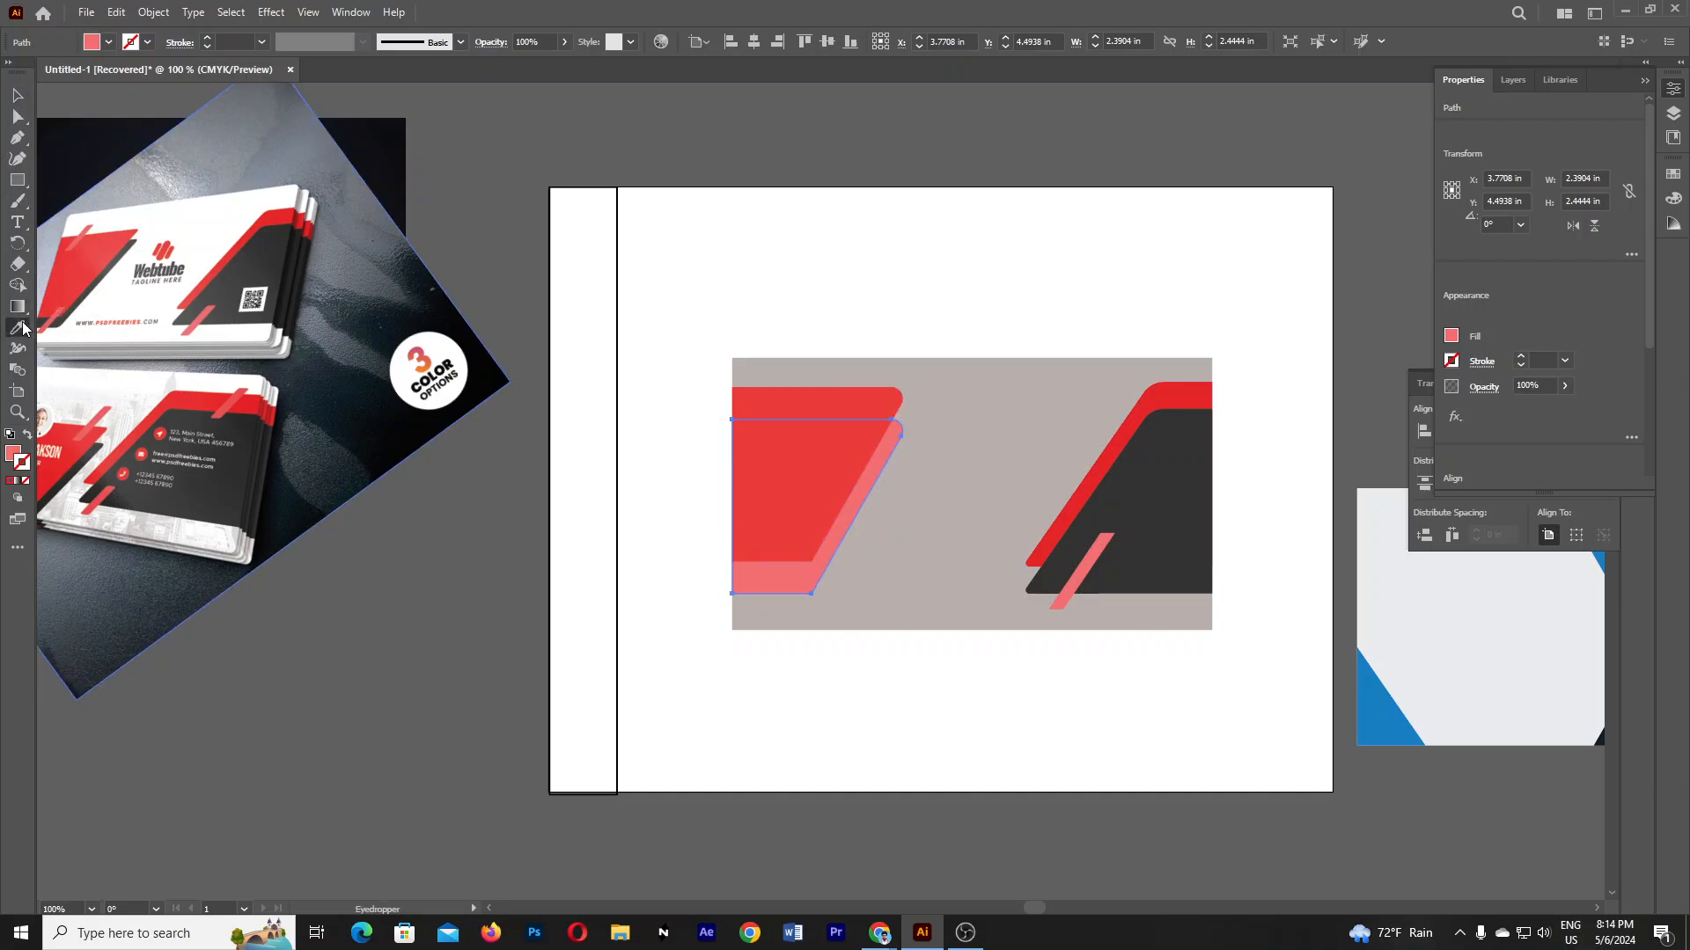
click(108, 271)
click(1135, 484)
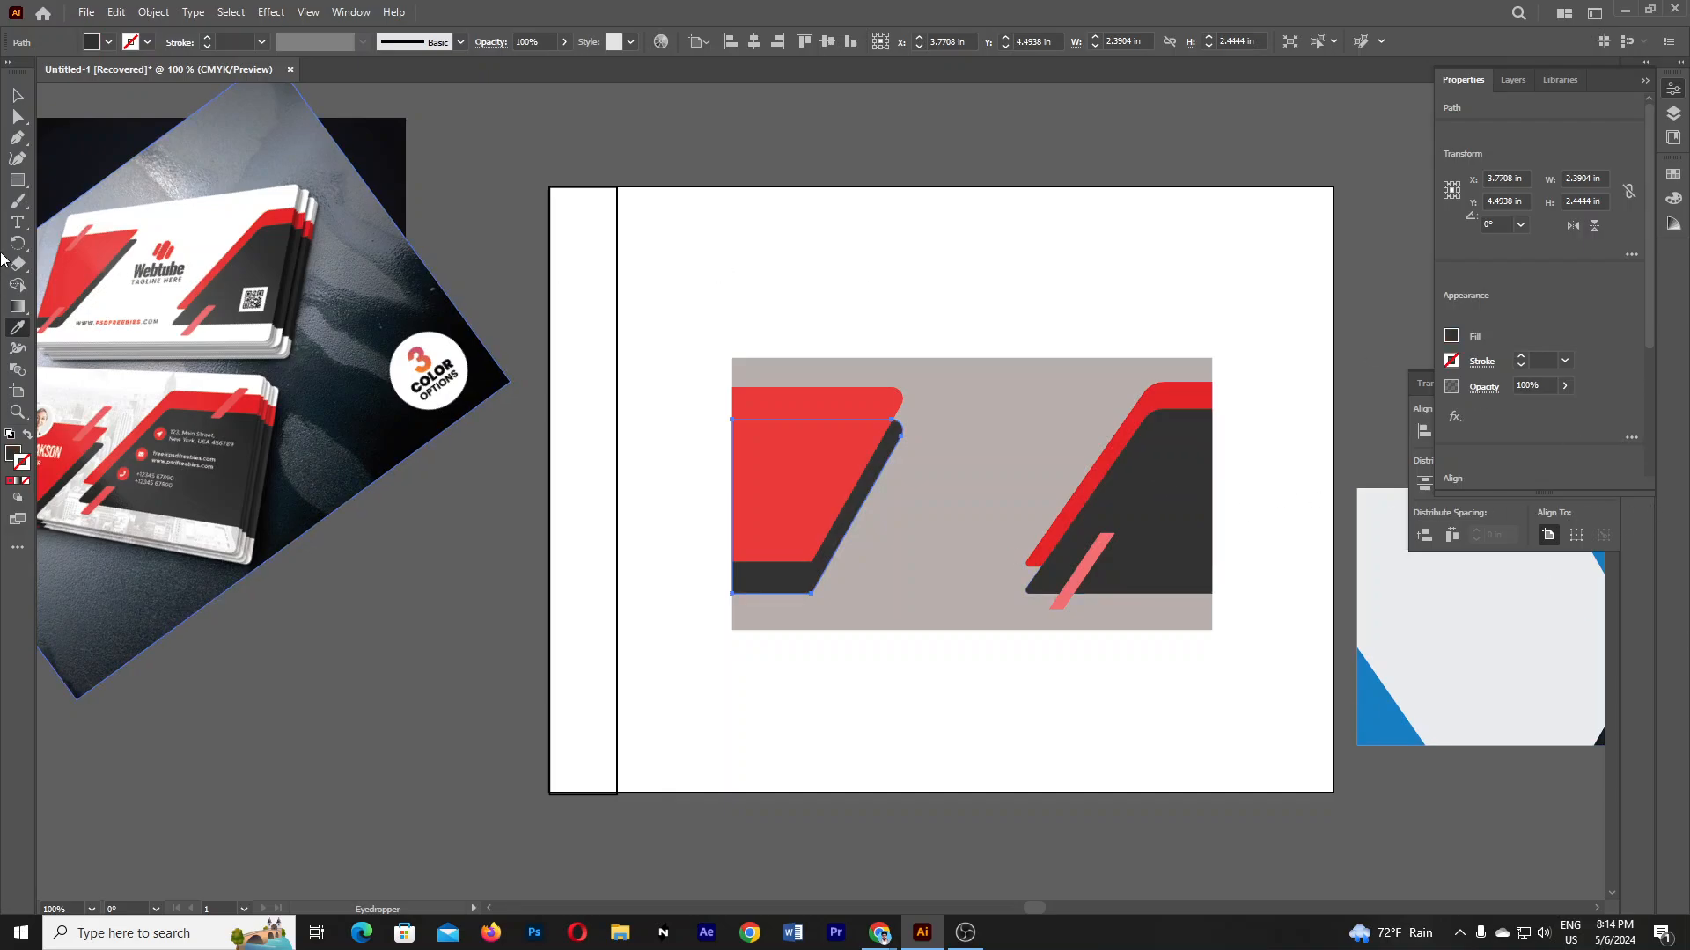
click(18, 95)
click(1143, 352)
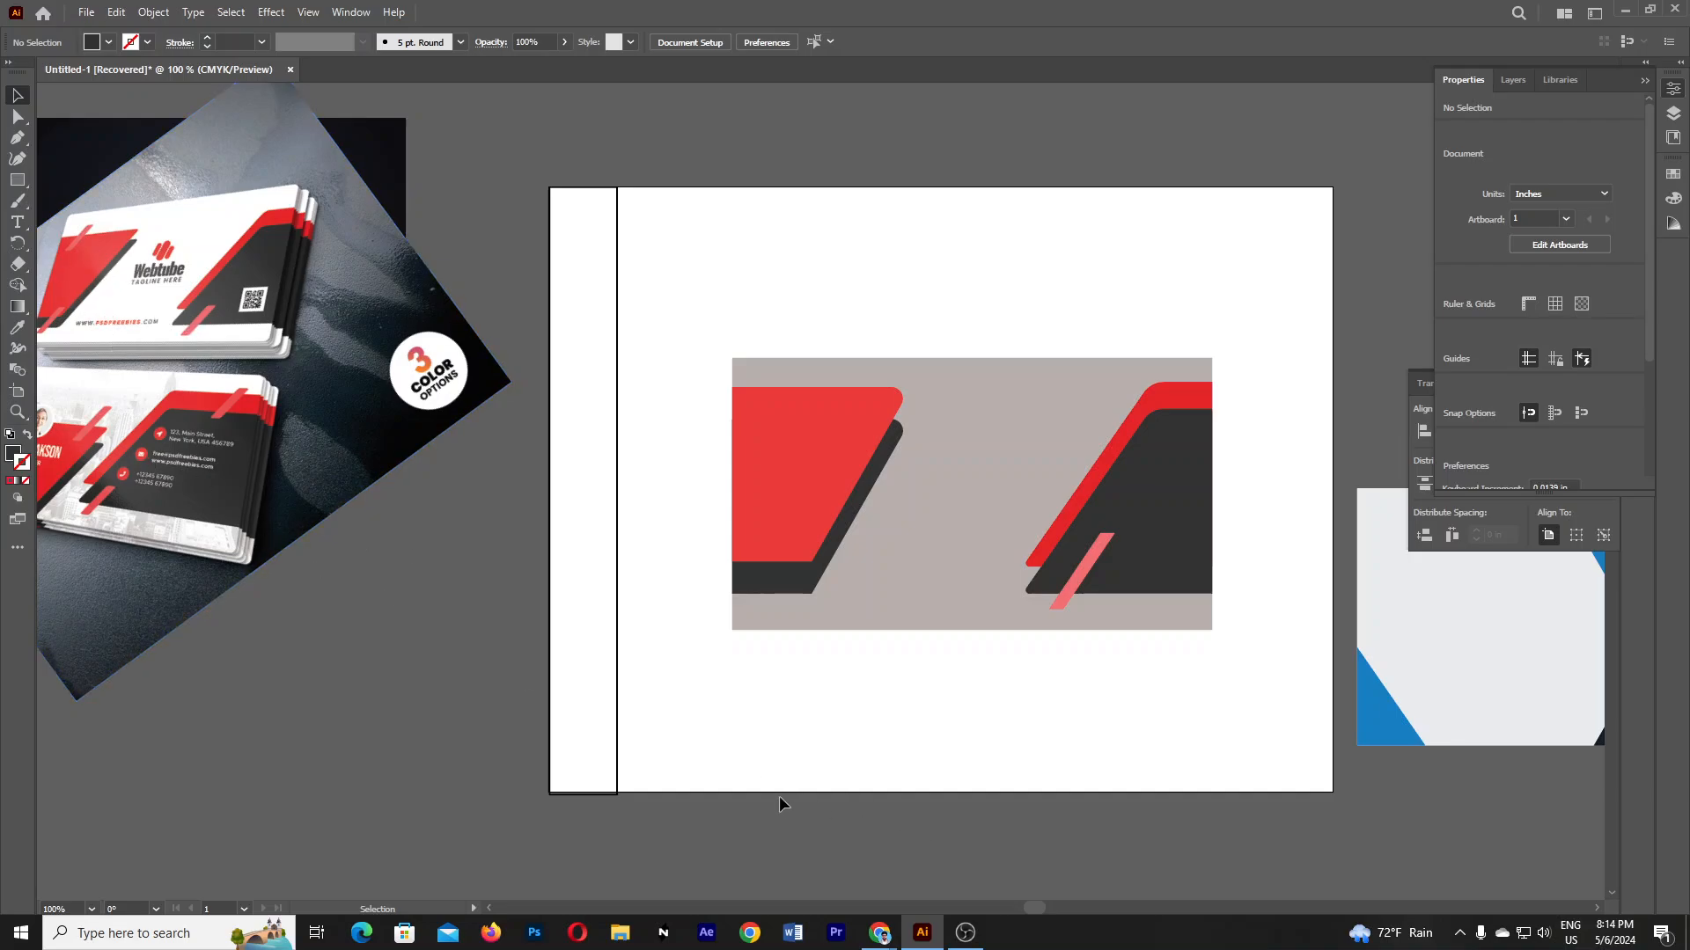
- Delete all coloured card shapes, the grey background rectangle and the narrow left strip
drag(355, 737, 398, 722)
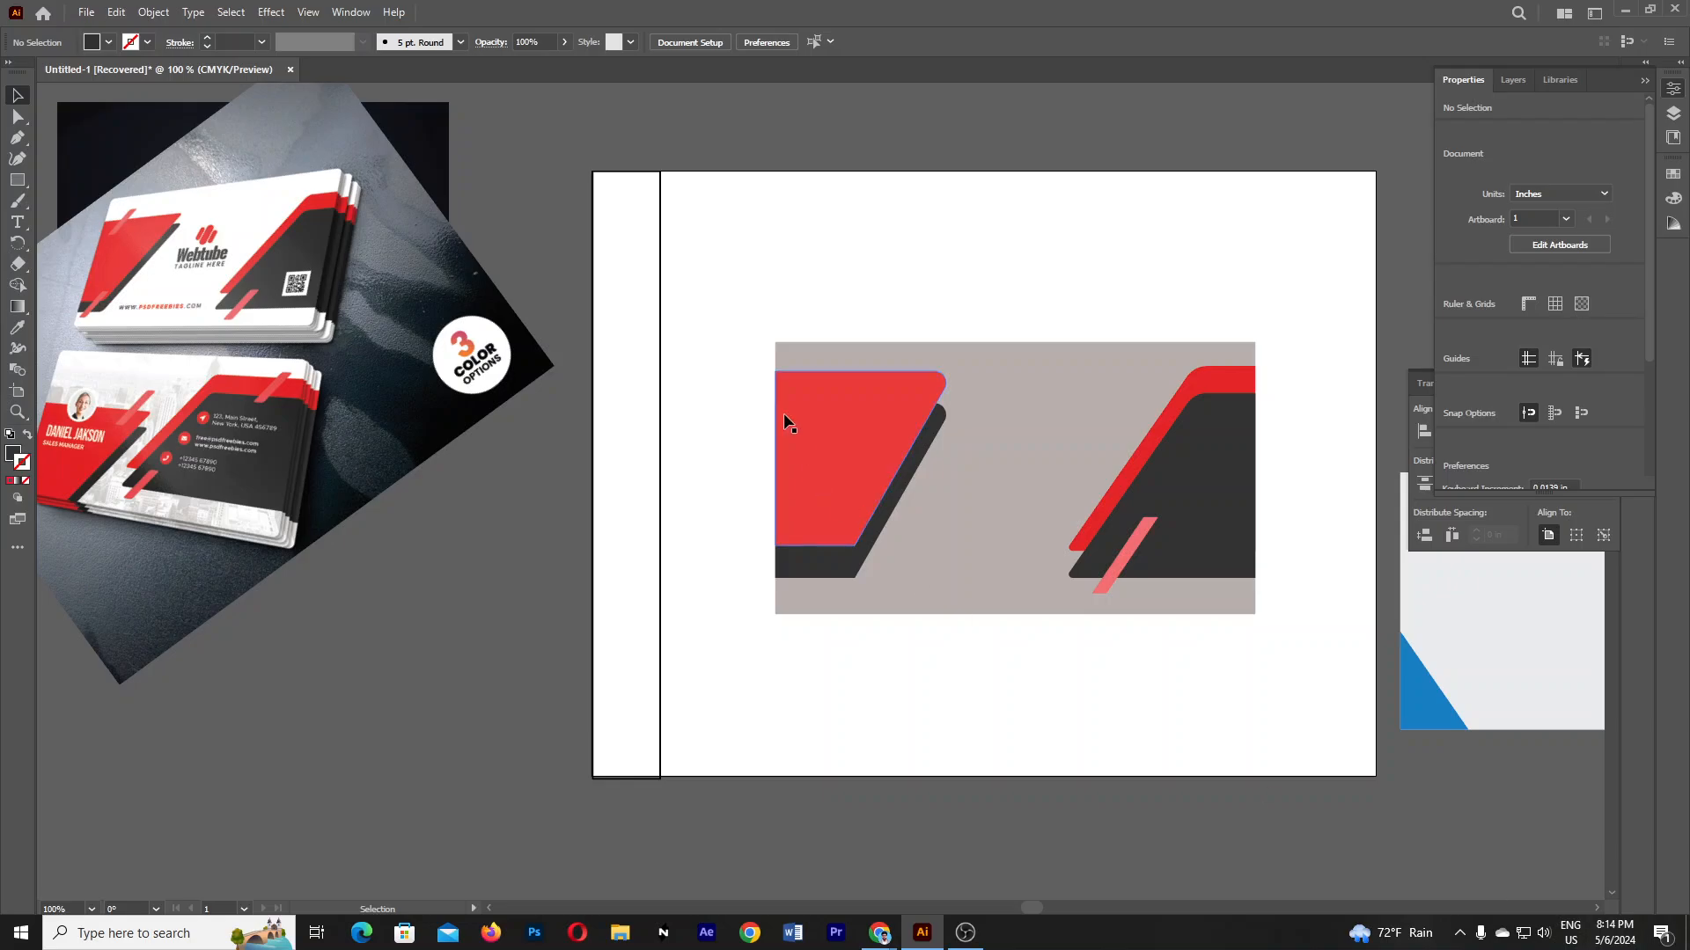
drag(748, 315, 1348, 682)
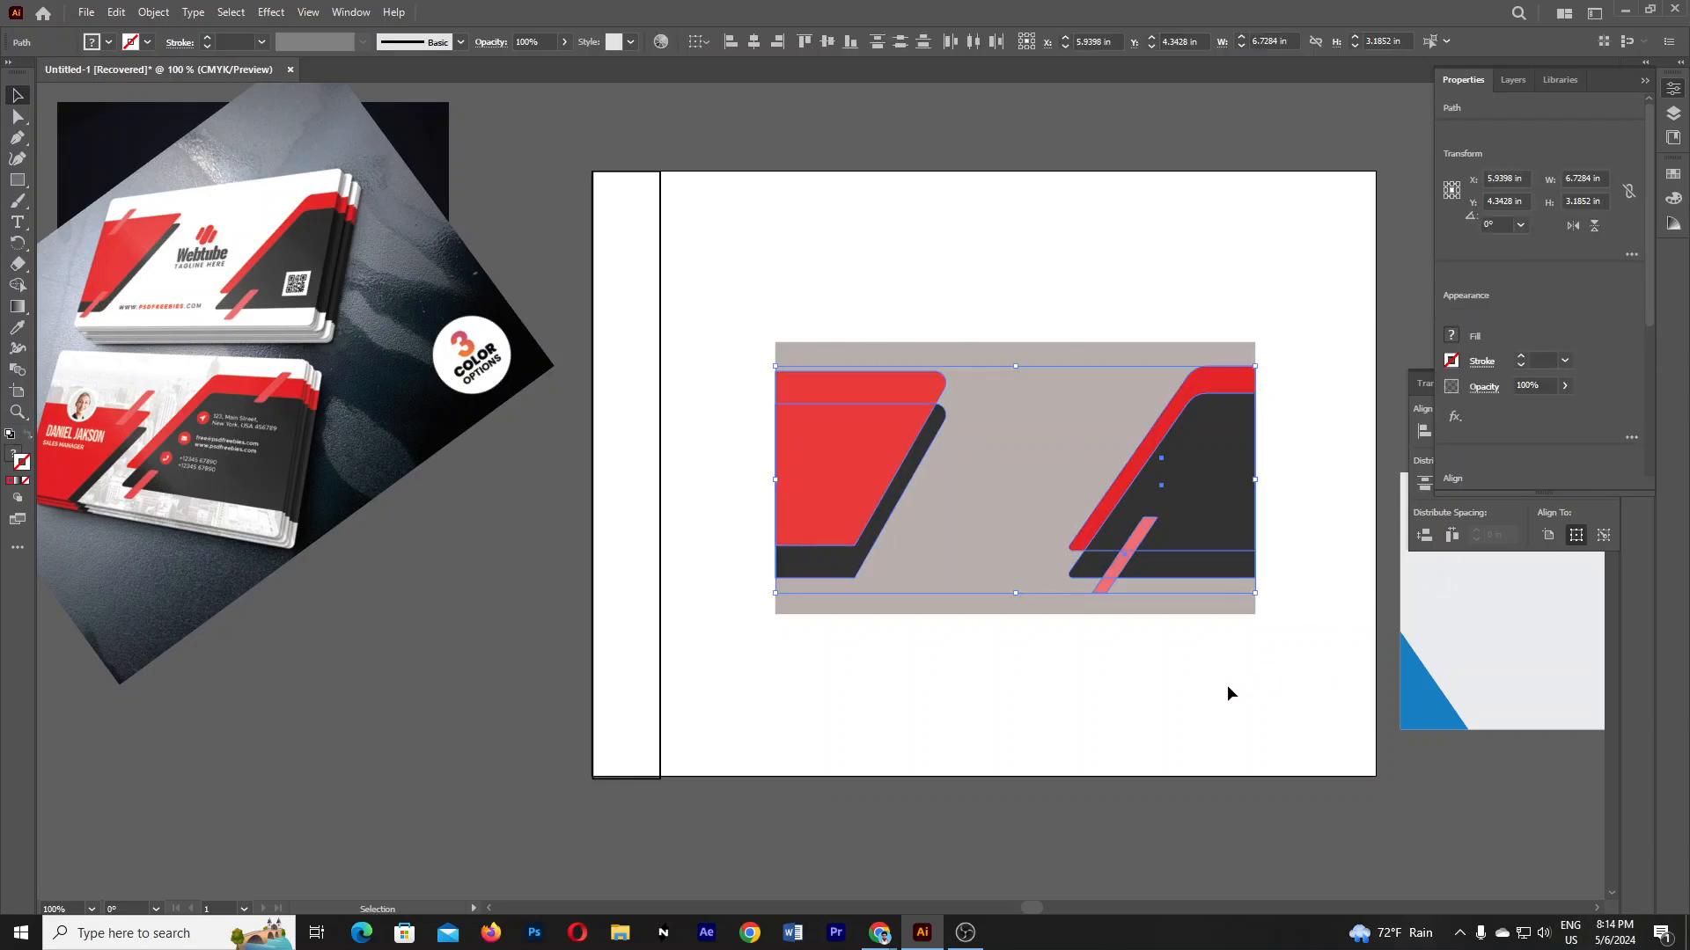
key(Delete)
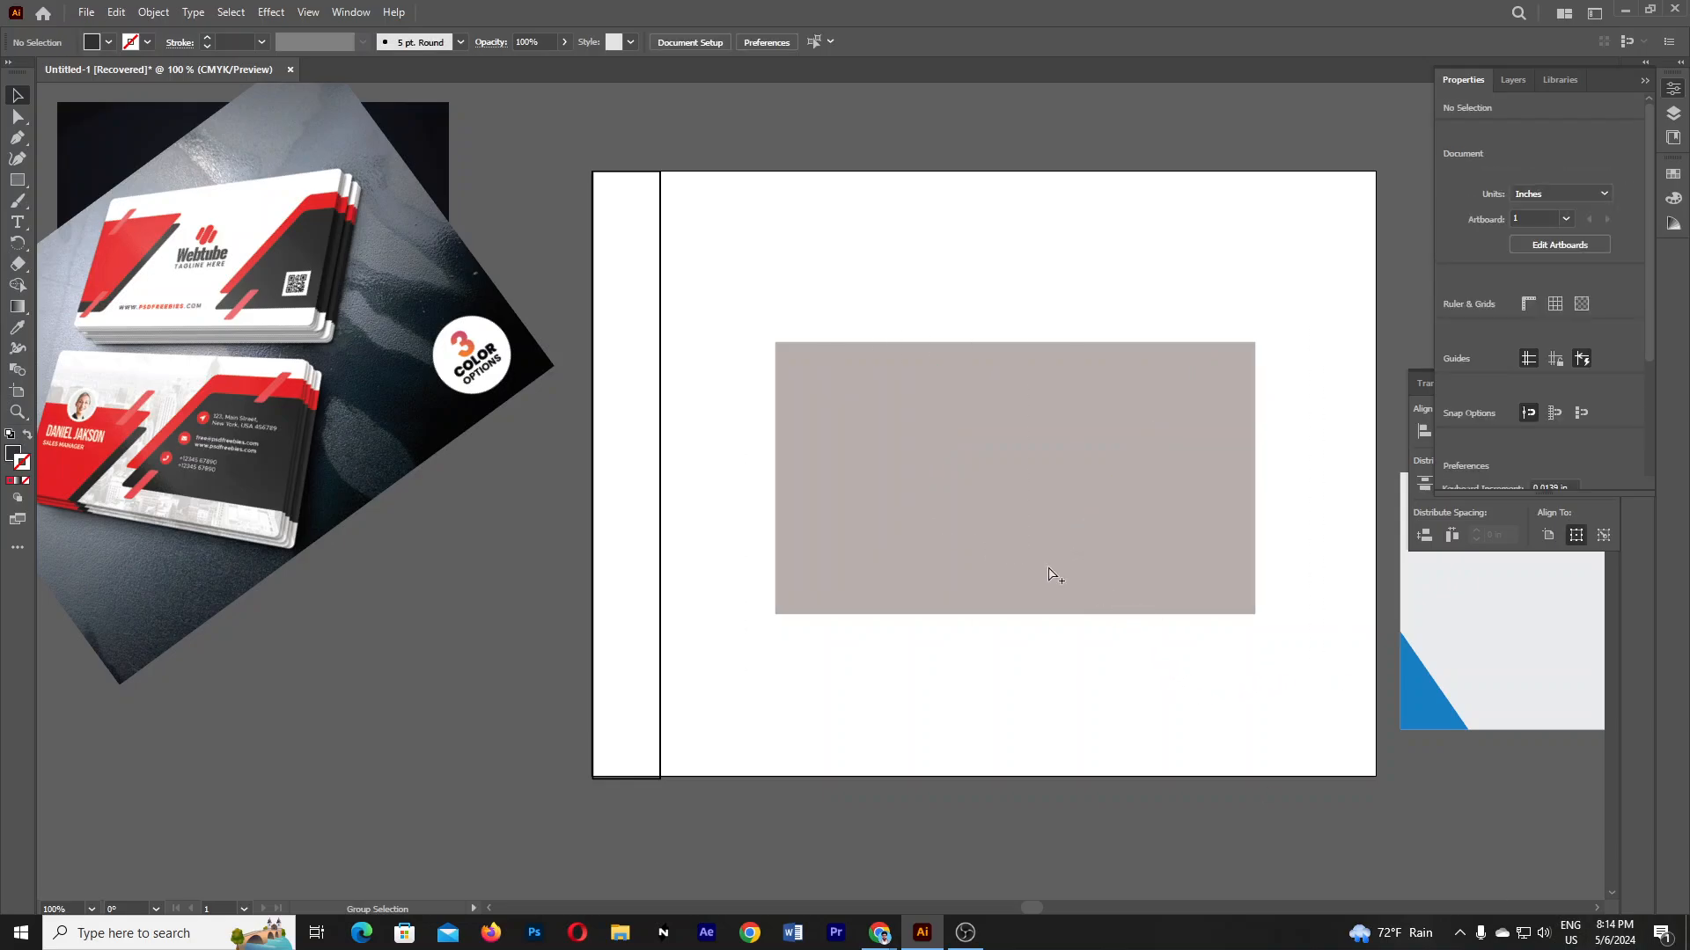
click(1049, 574)
key(Delete)
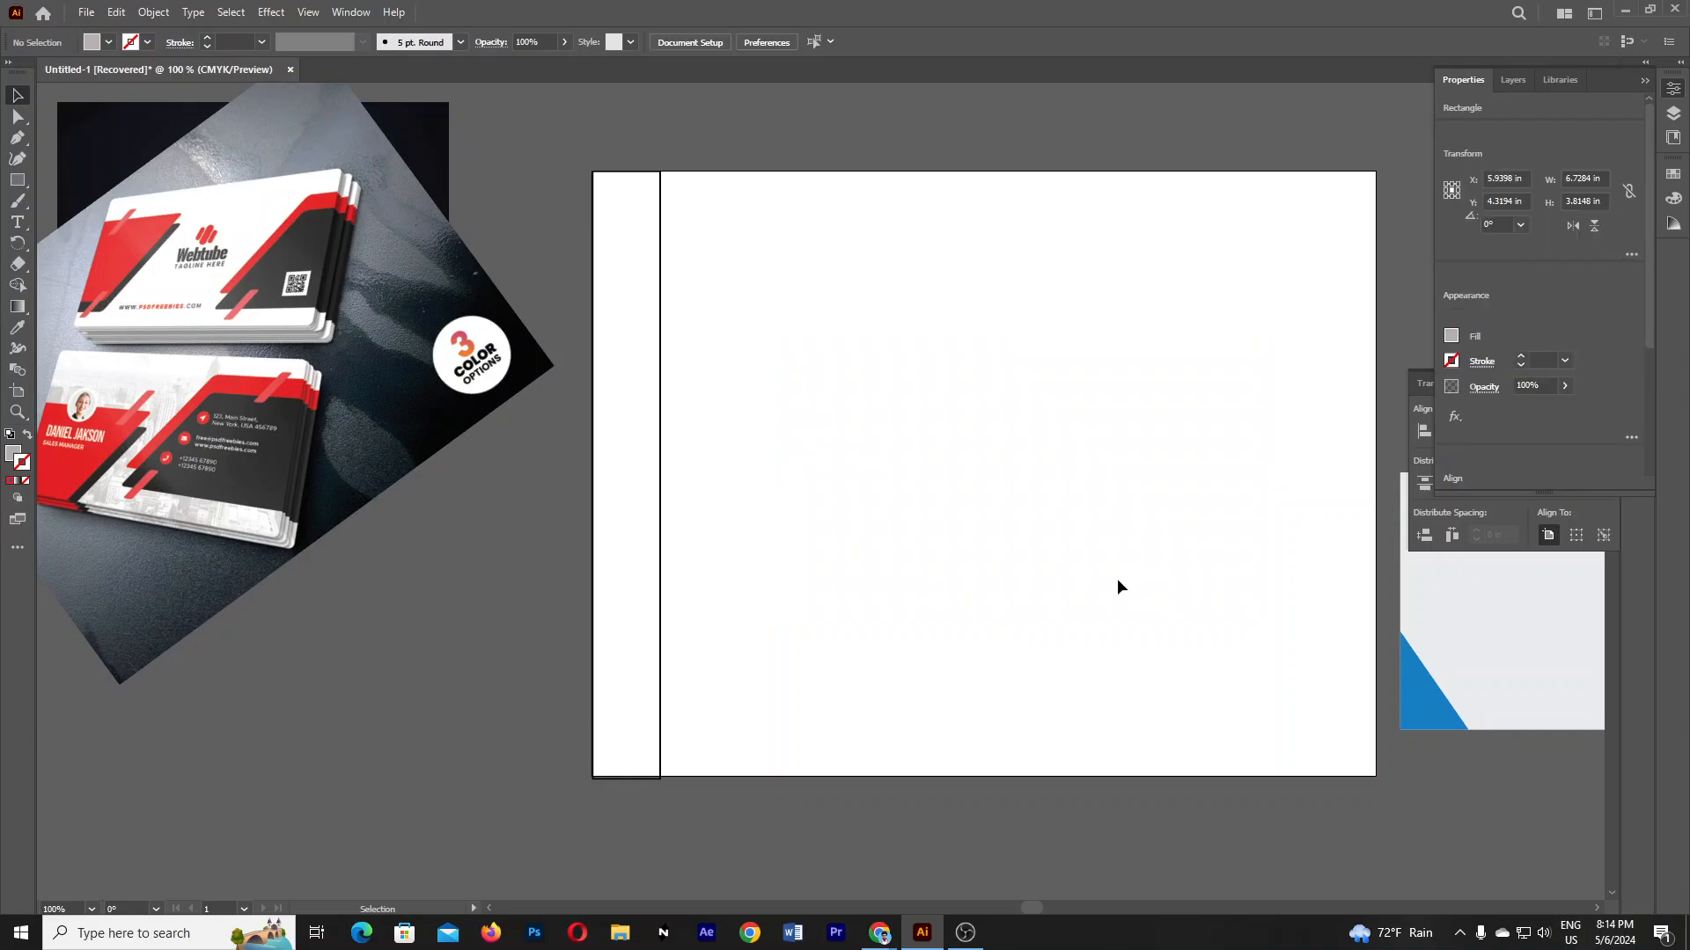
drag(658, 379, 806, 380)
key(Delete)
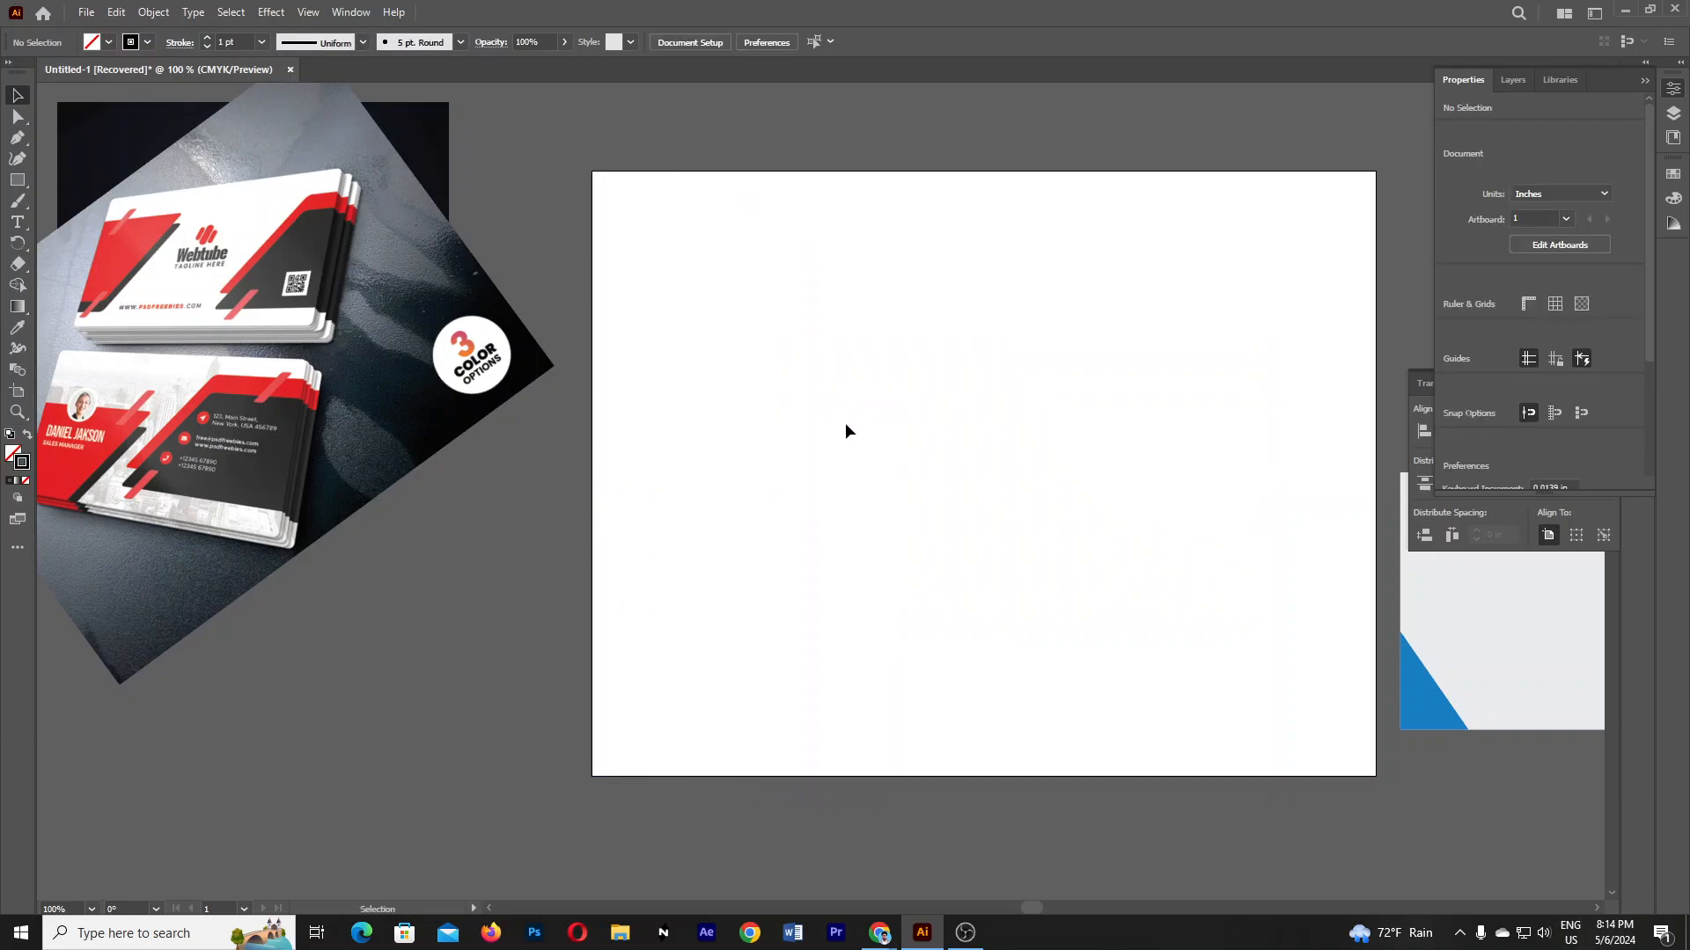
right_click(17, 187)
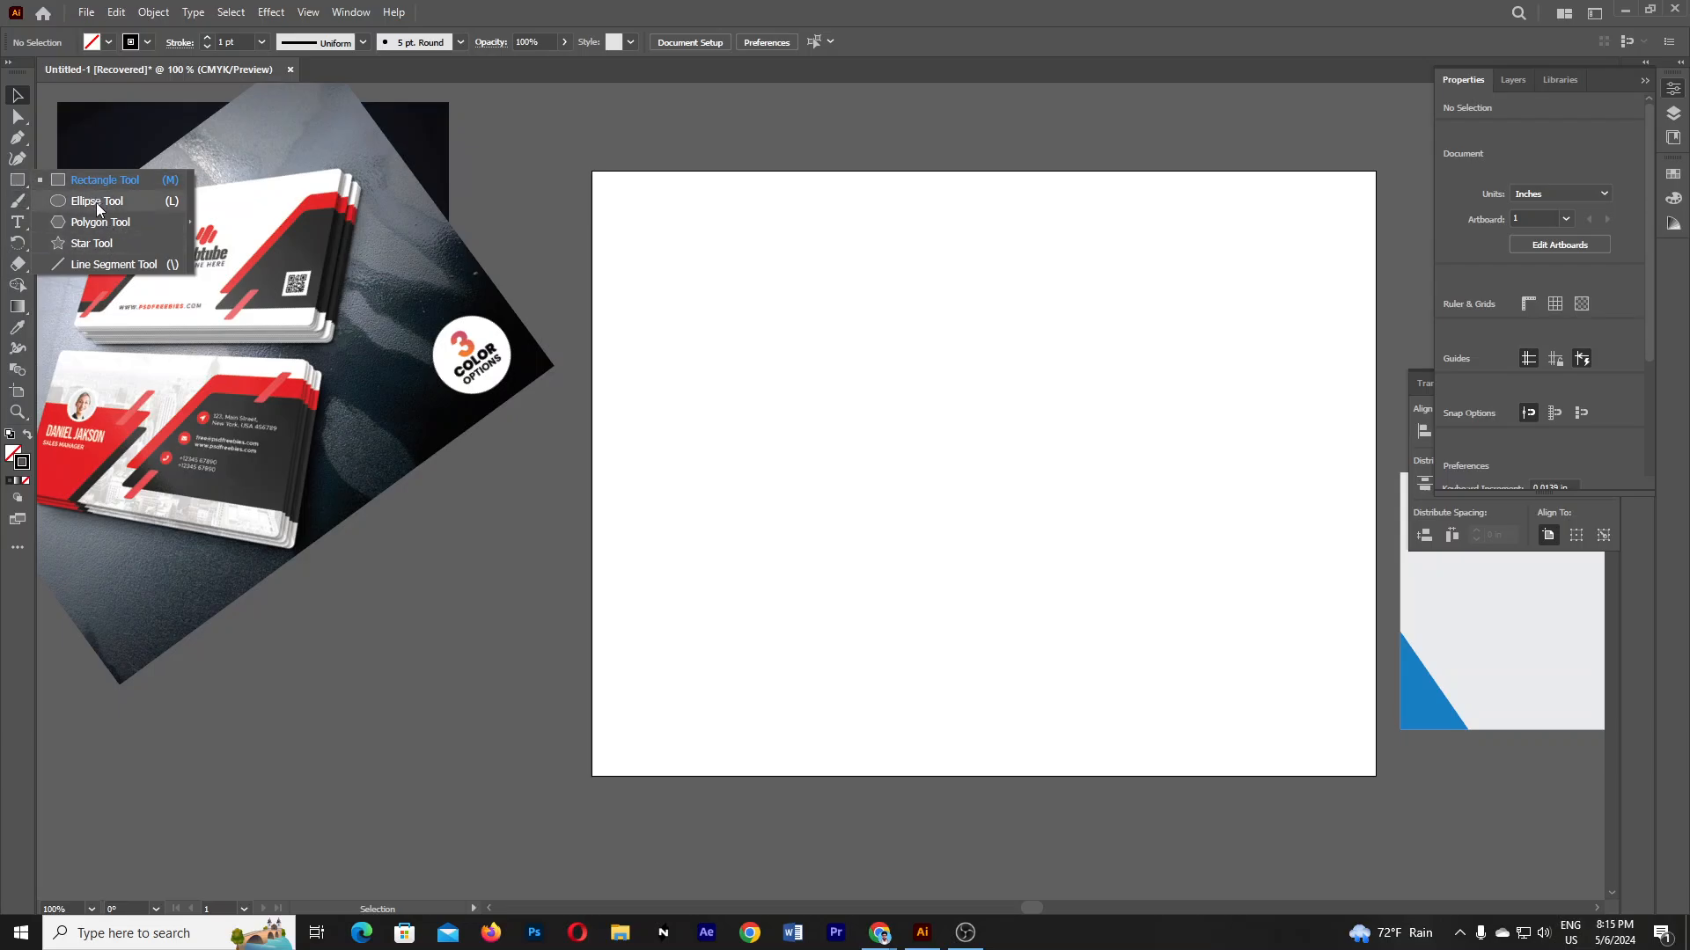
- Draw a 7.17 × 3.73 in card rectangle and fill it with the card image's red
click(86, 180)
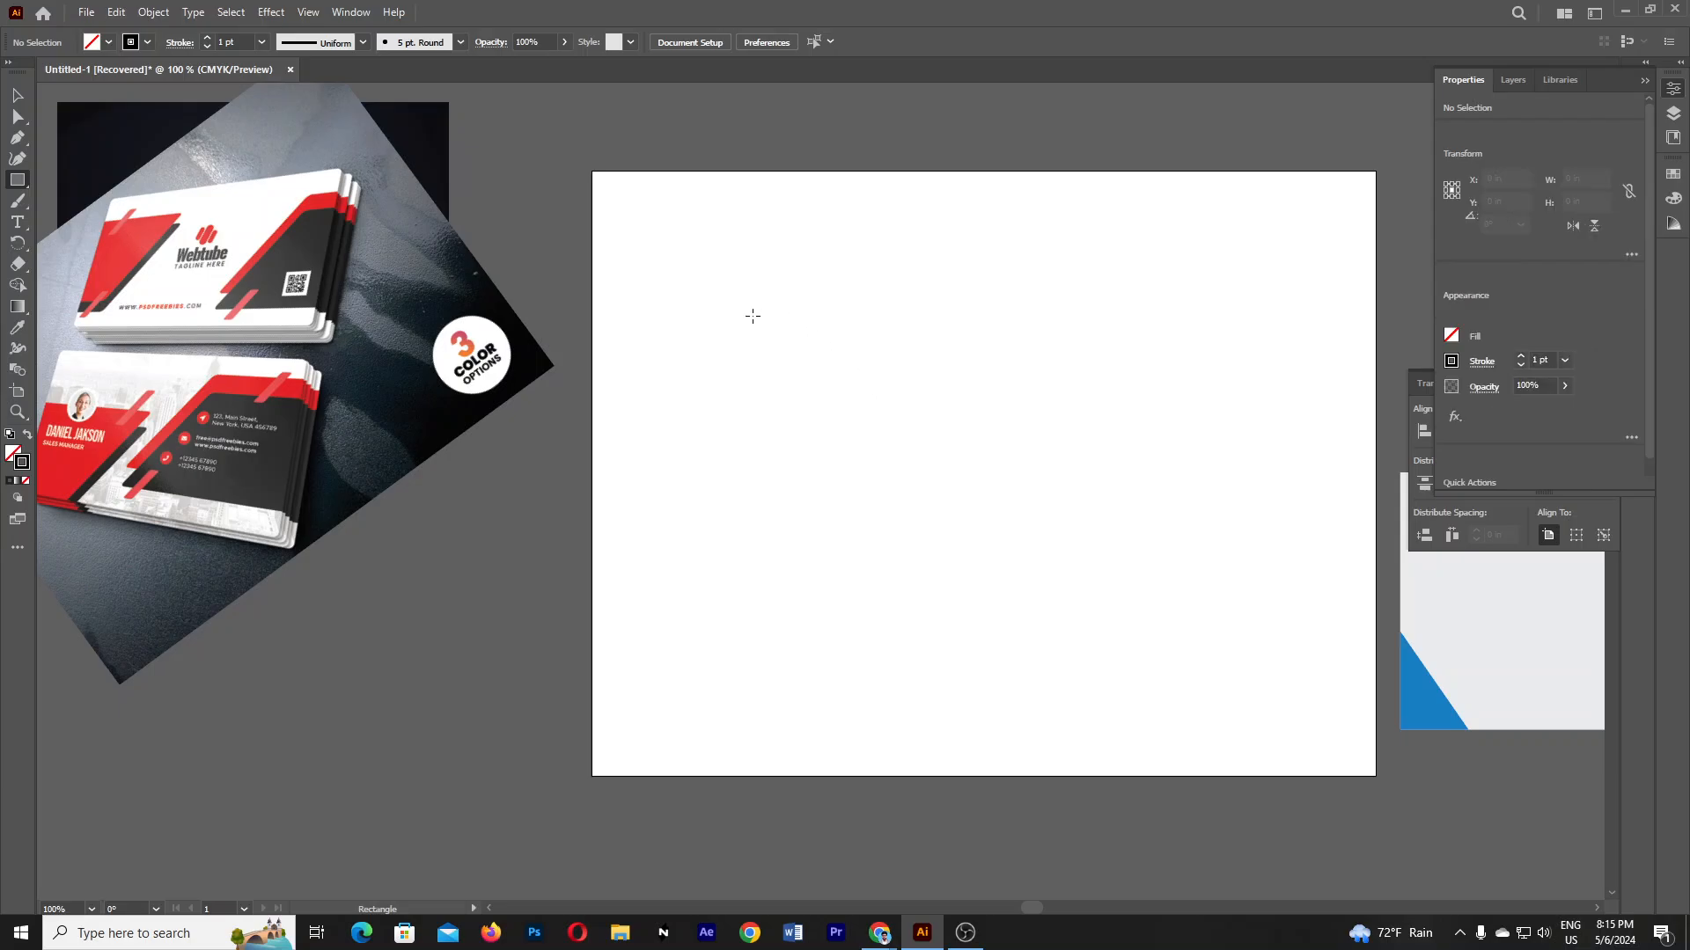
drag(750, 306, 1263, 572)
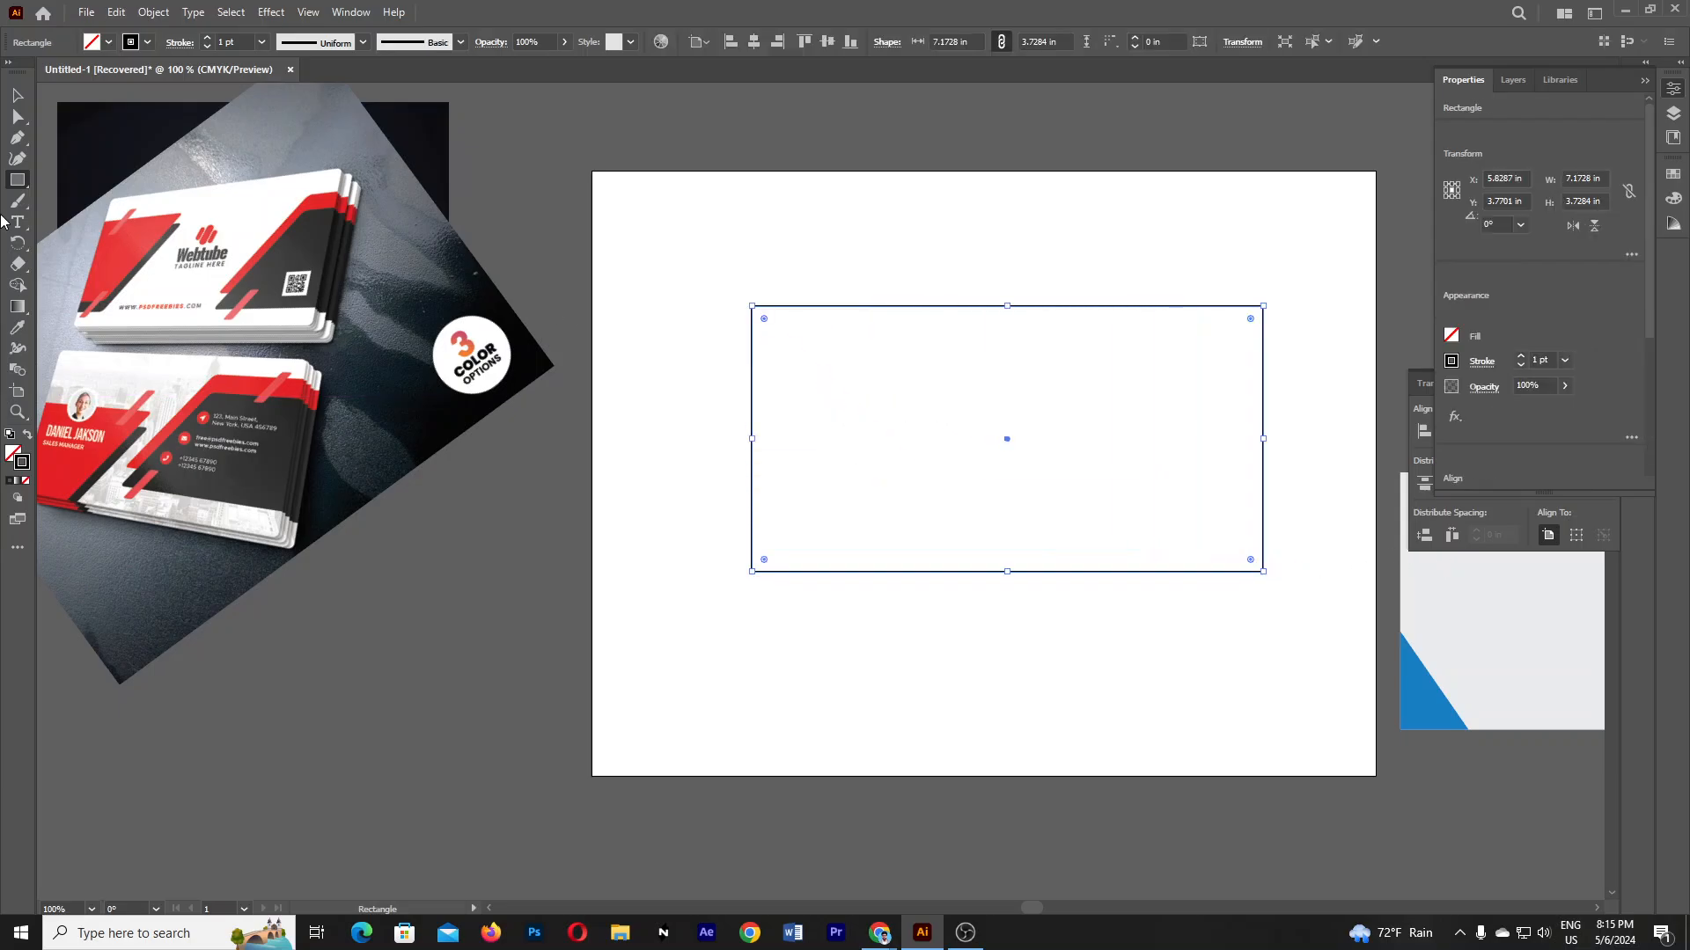
key(v)
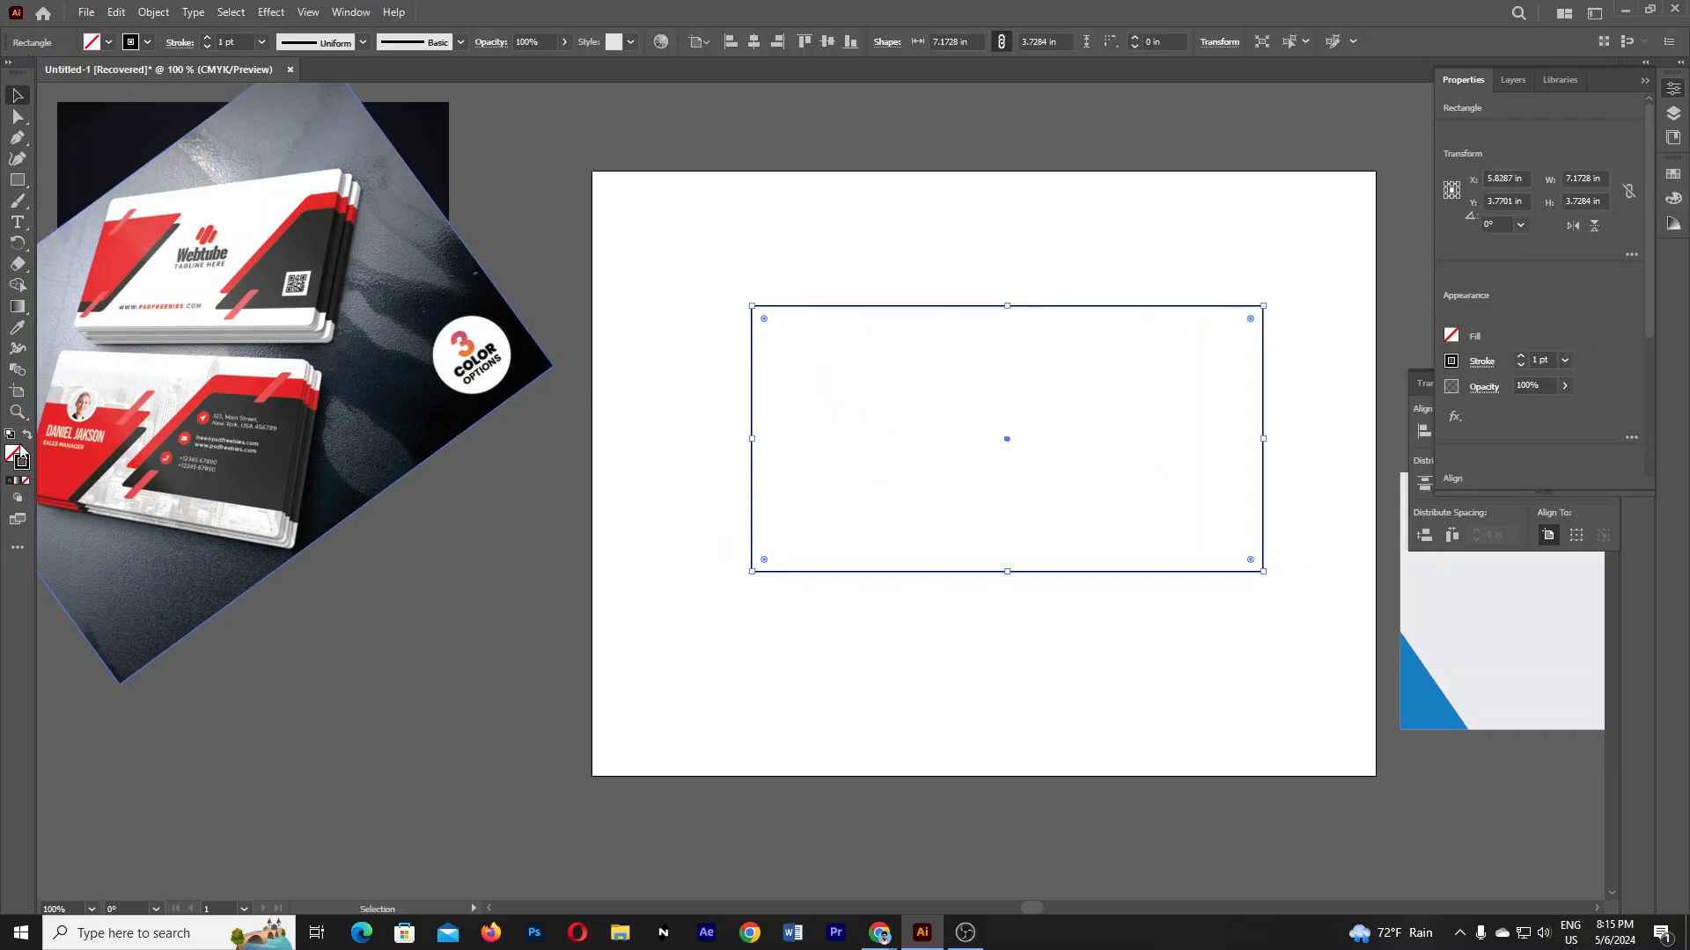
click(18, 327)
click(112, 268)
click(19, 97)
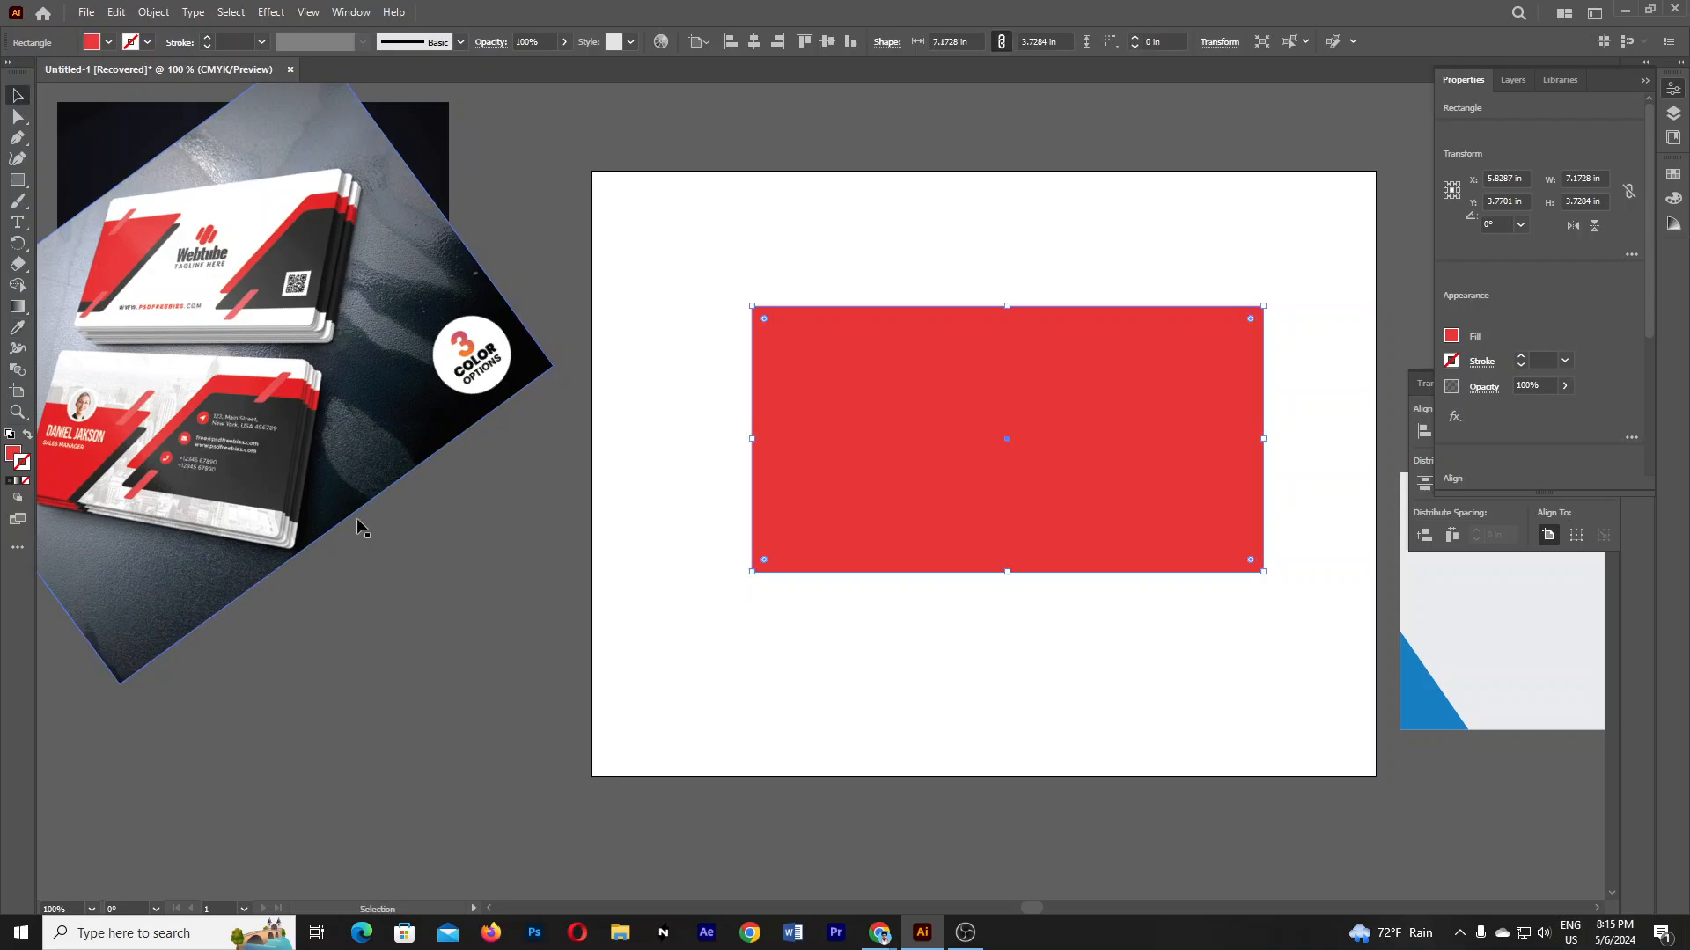
click(358, 520)
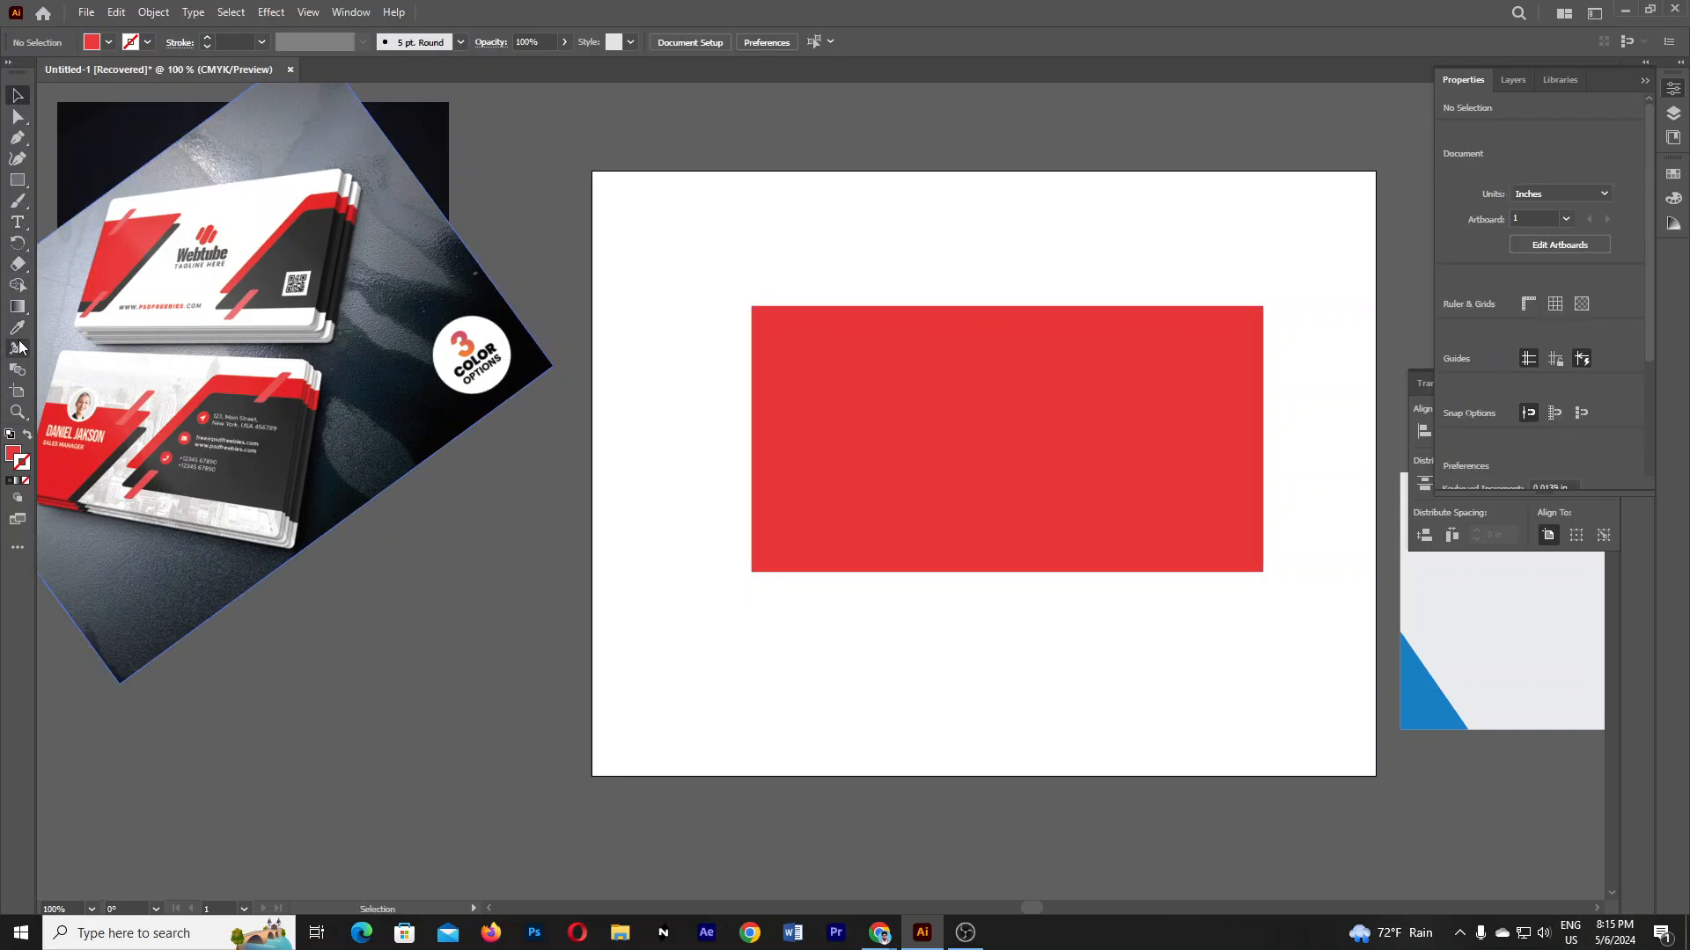
- Create a six-sided hexagon at the rectangle's top and fill it with the photo's dark grey
click(19, 182)
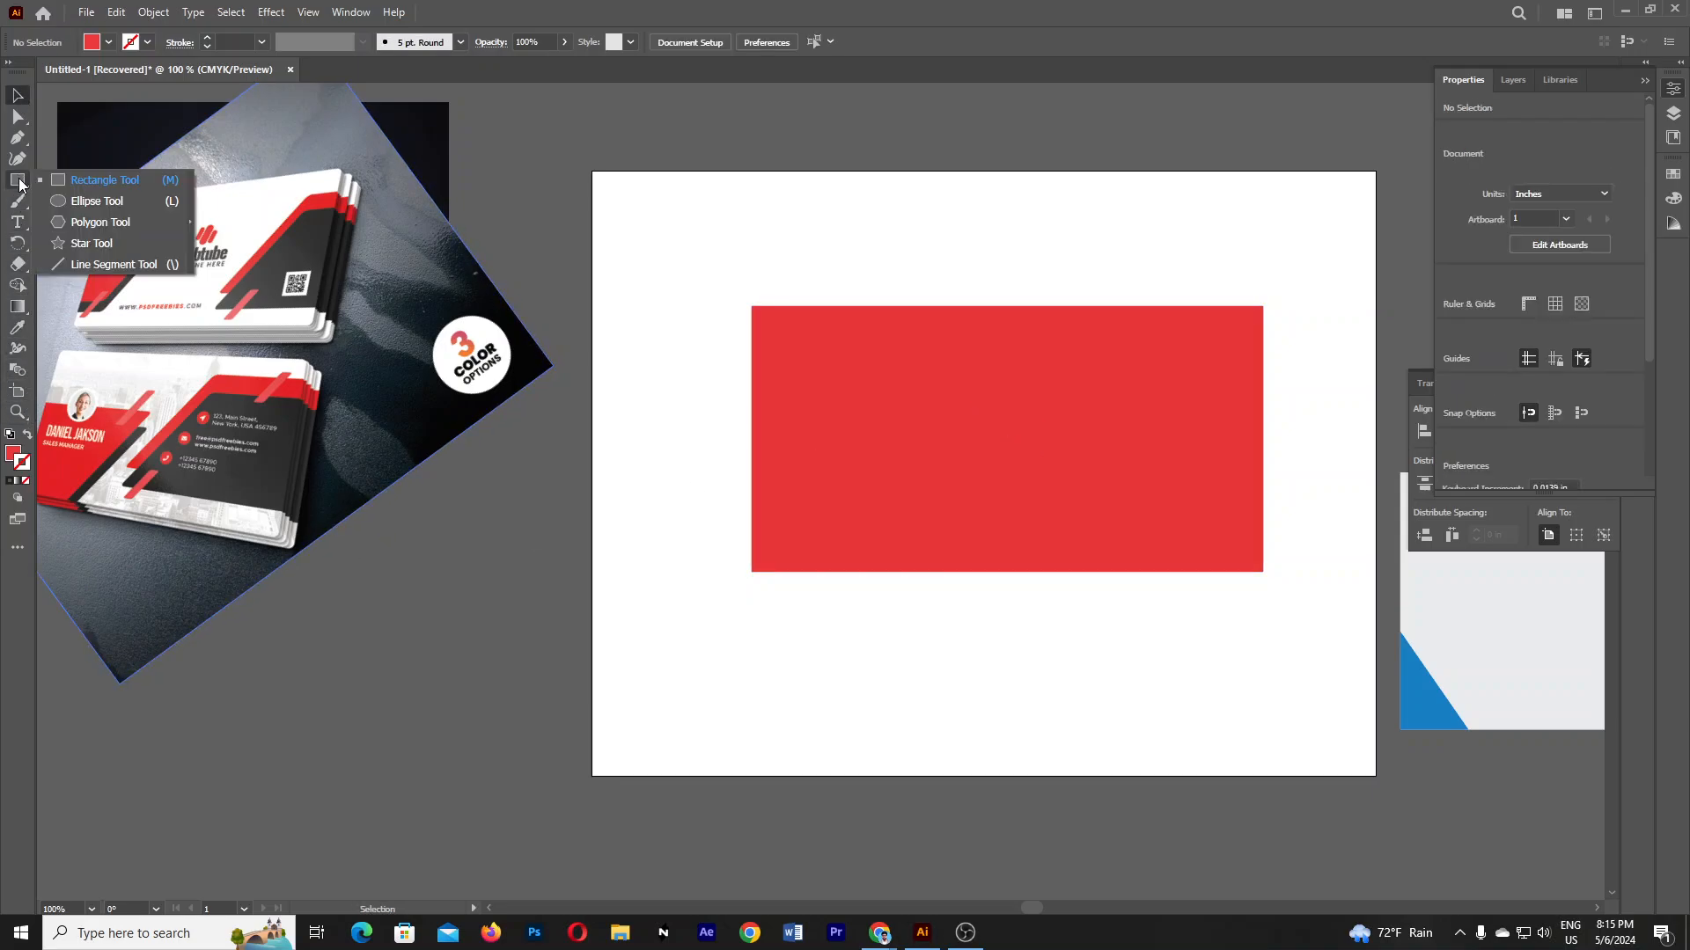
click(78, 218)
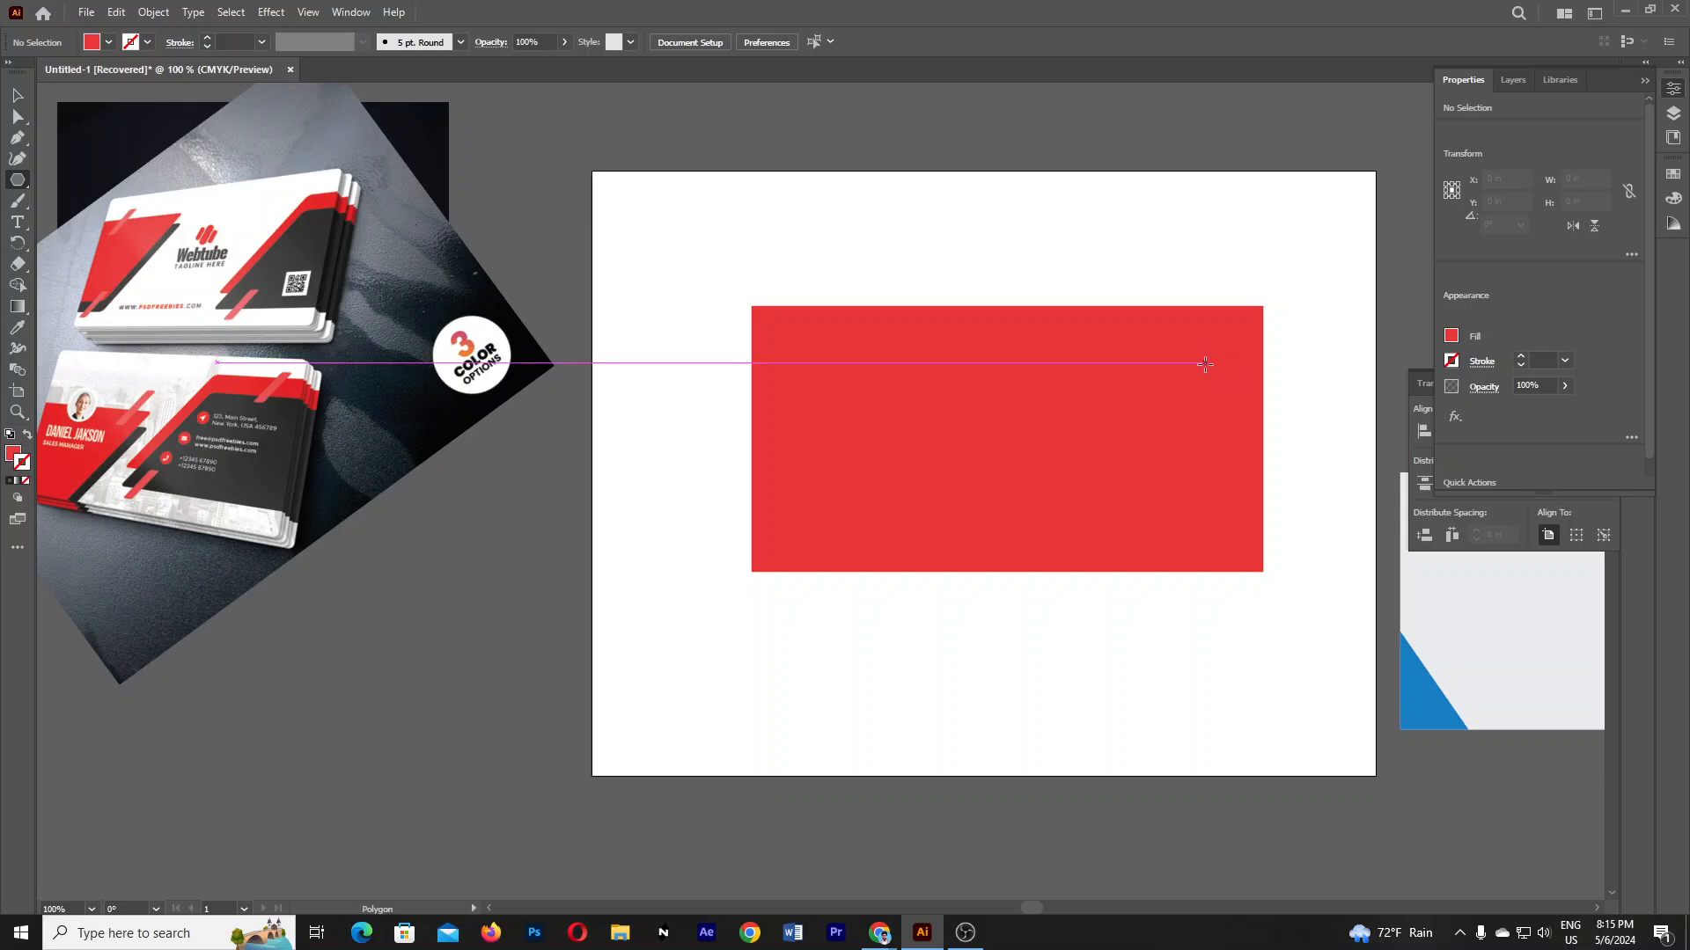
drag(1203, 361, 1260, 493)
key(ctrl+z)
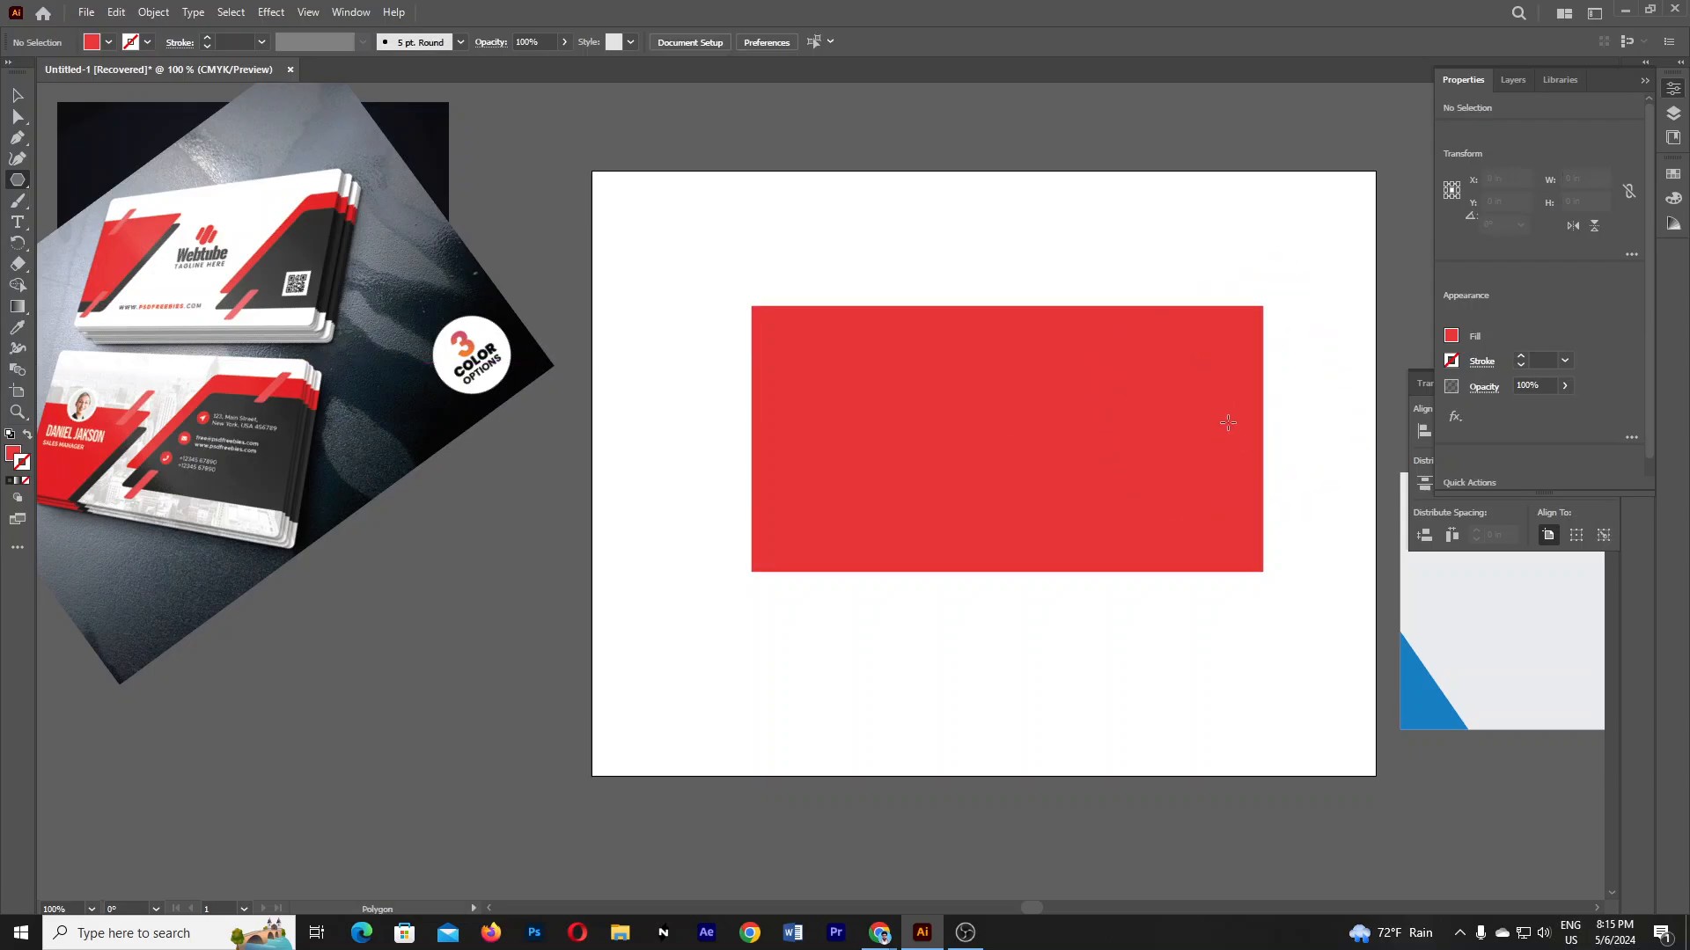
click(983, 228)
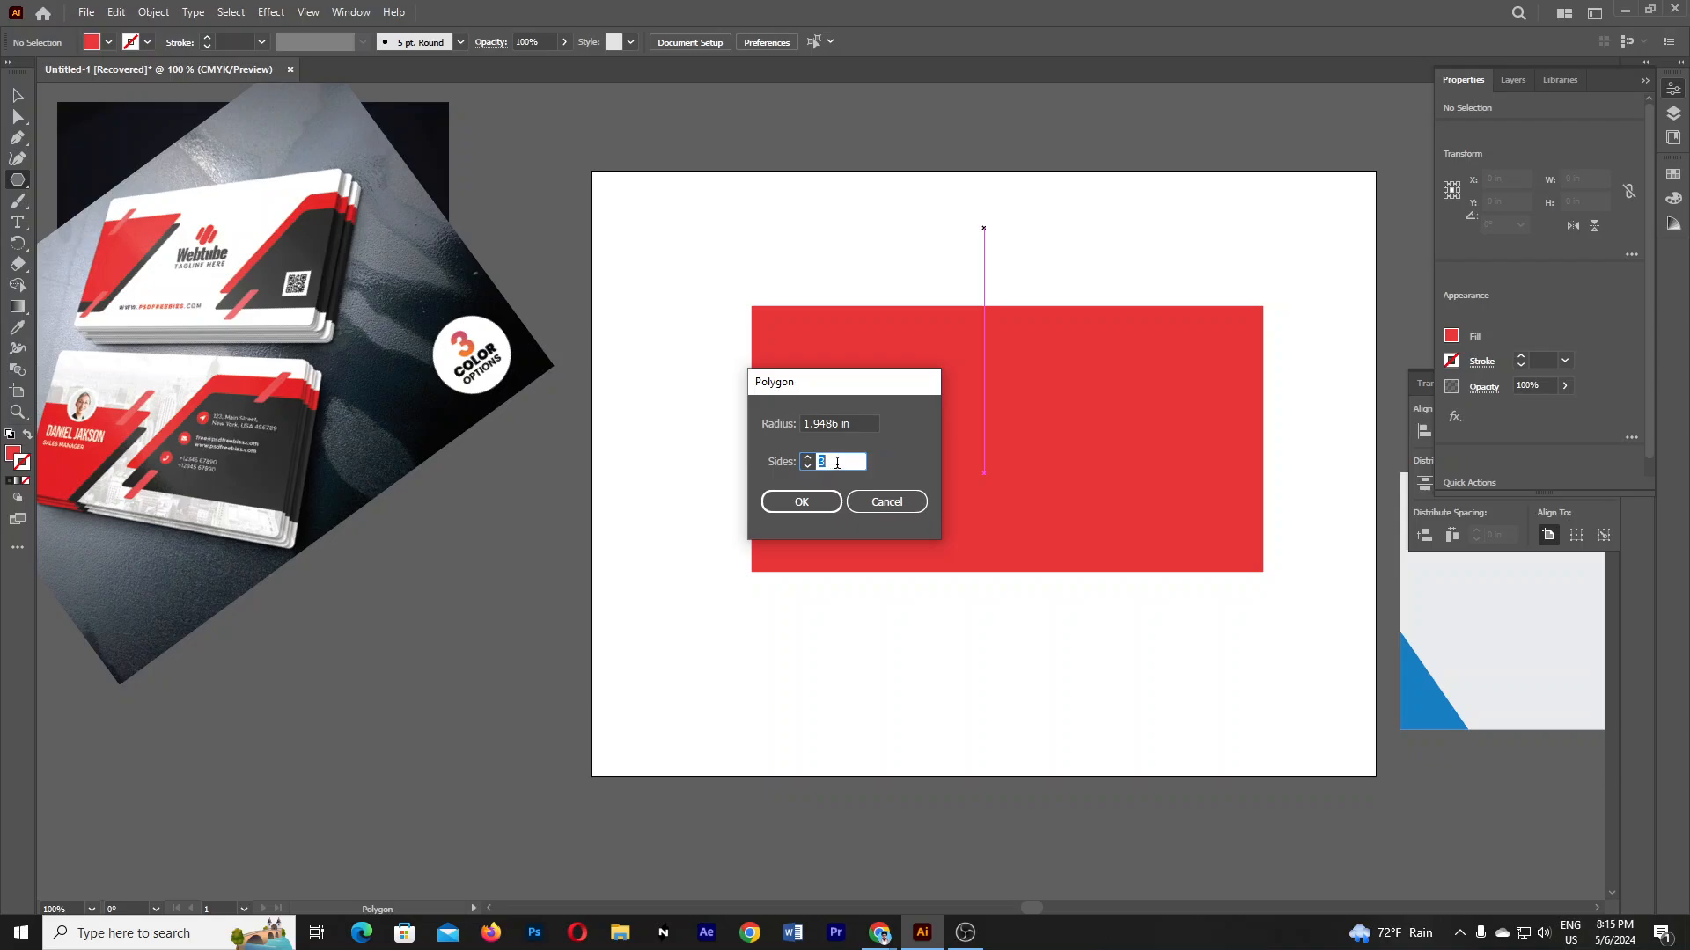
click(801, 502)
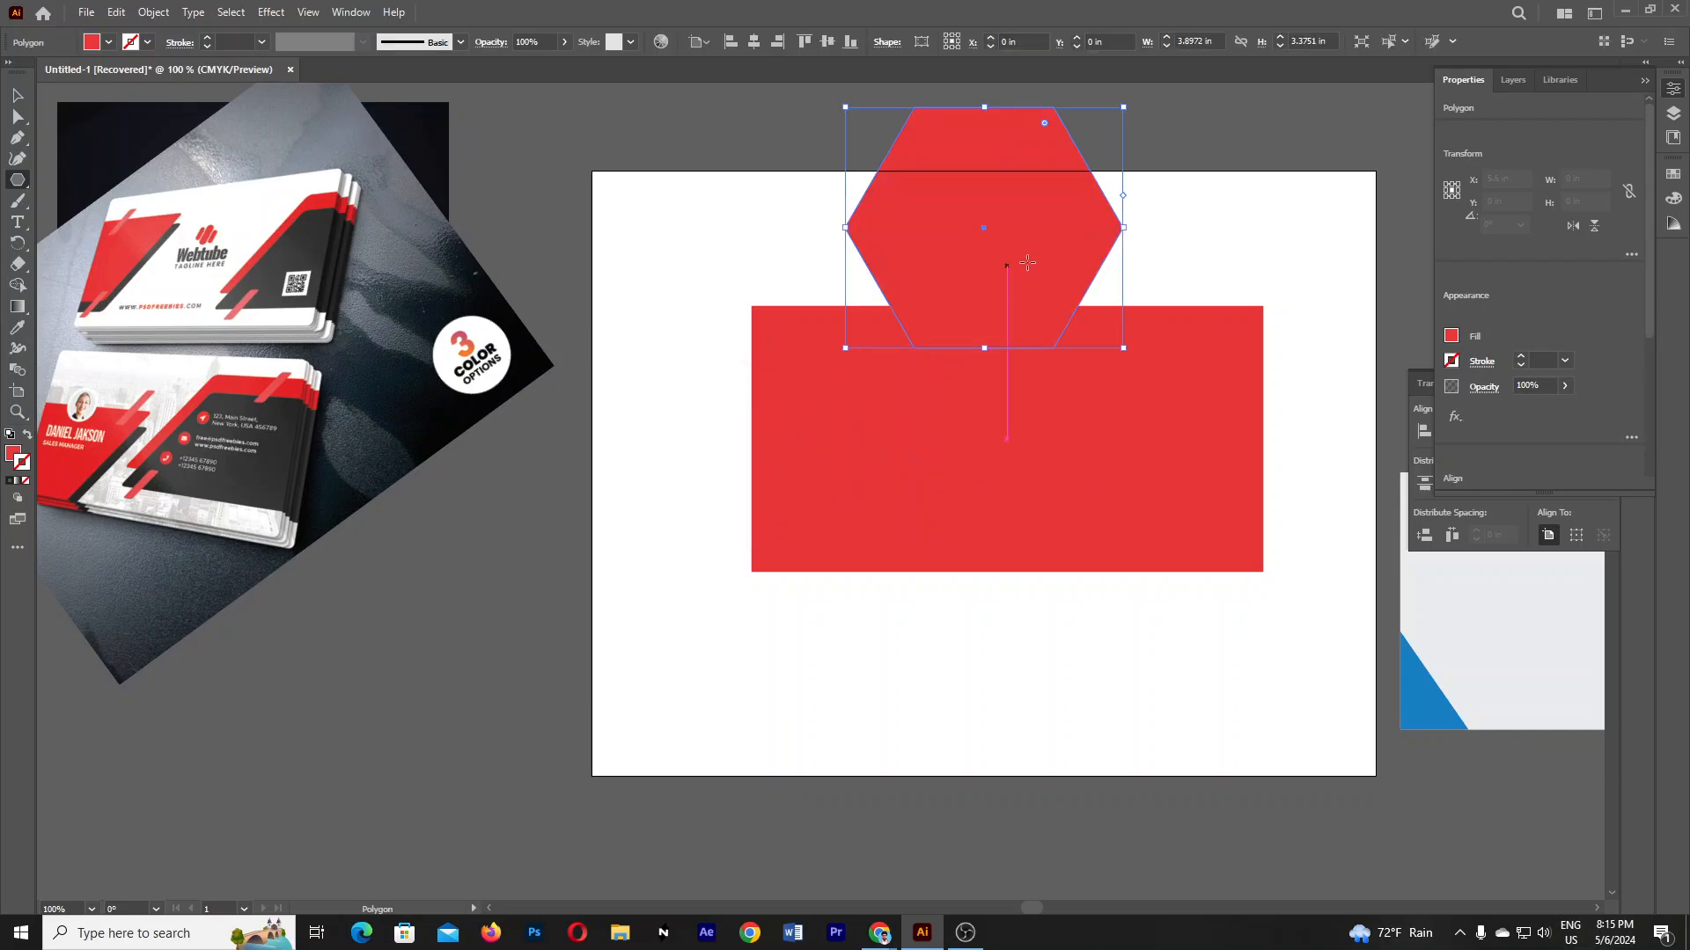
click(17, 94)
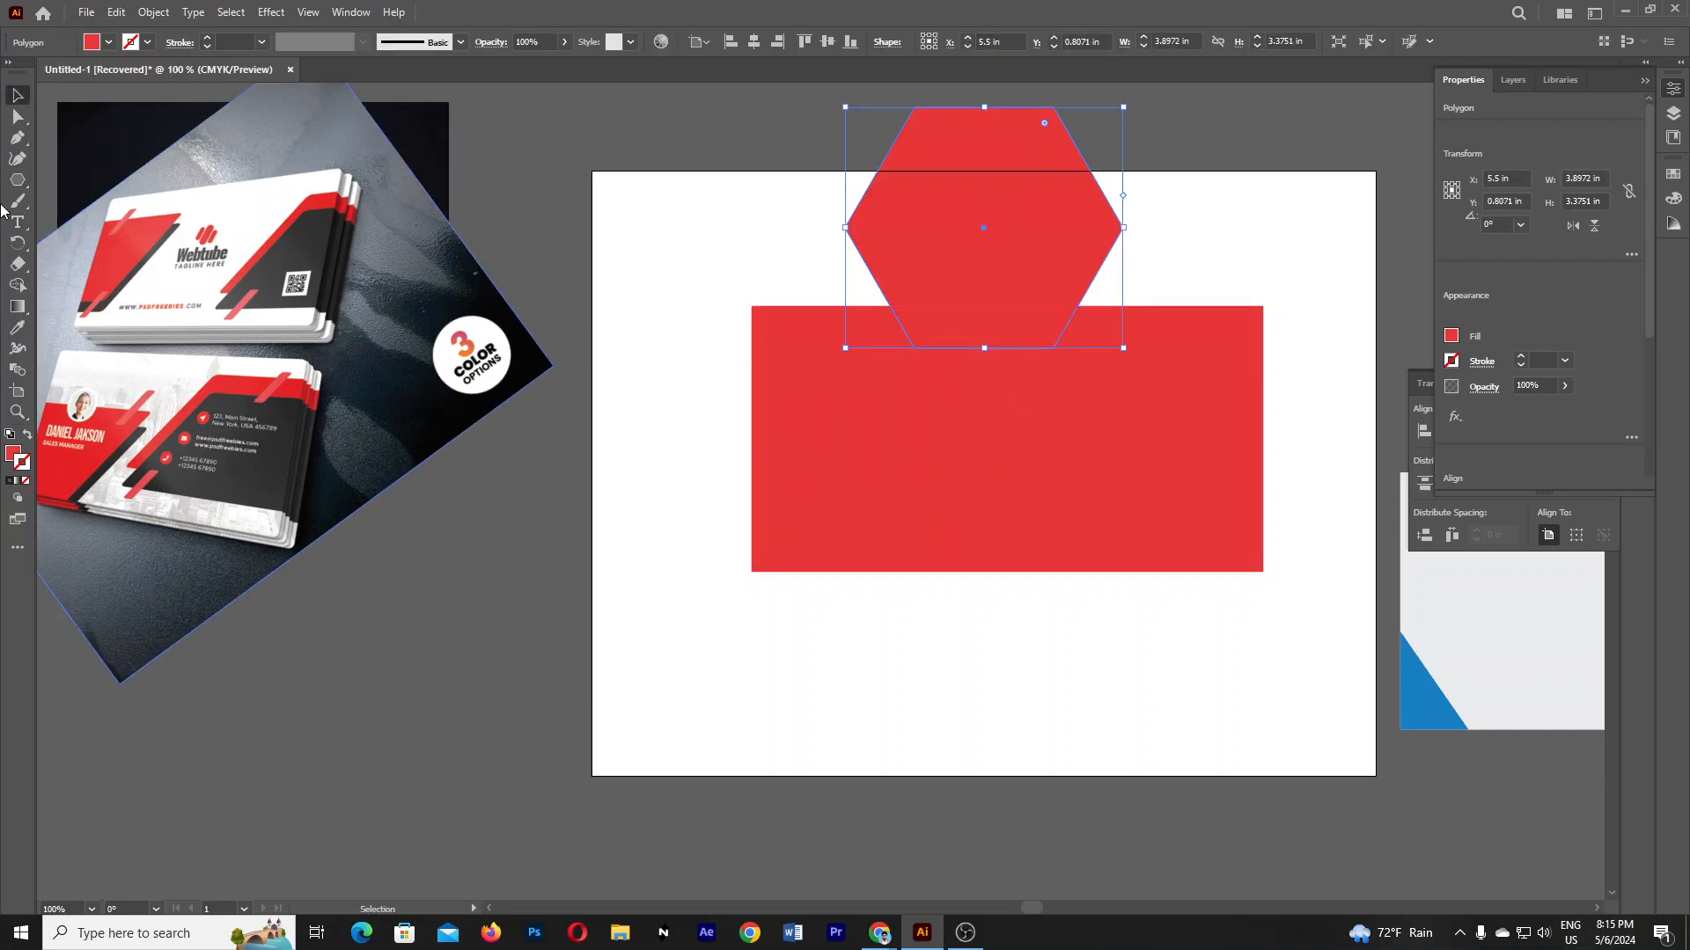
click(1171, 239)
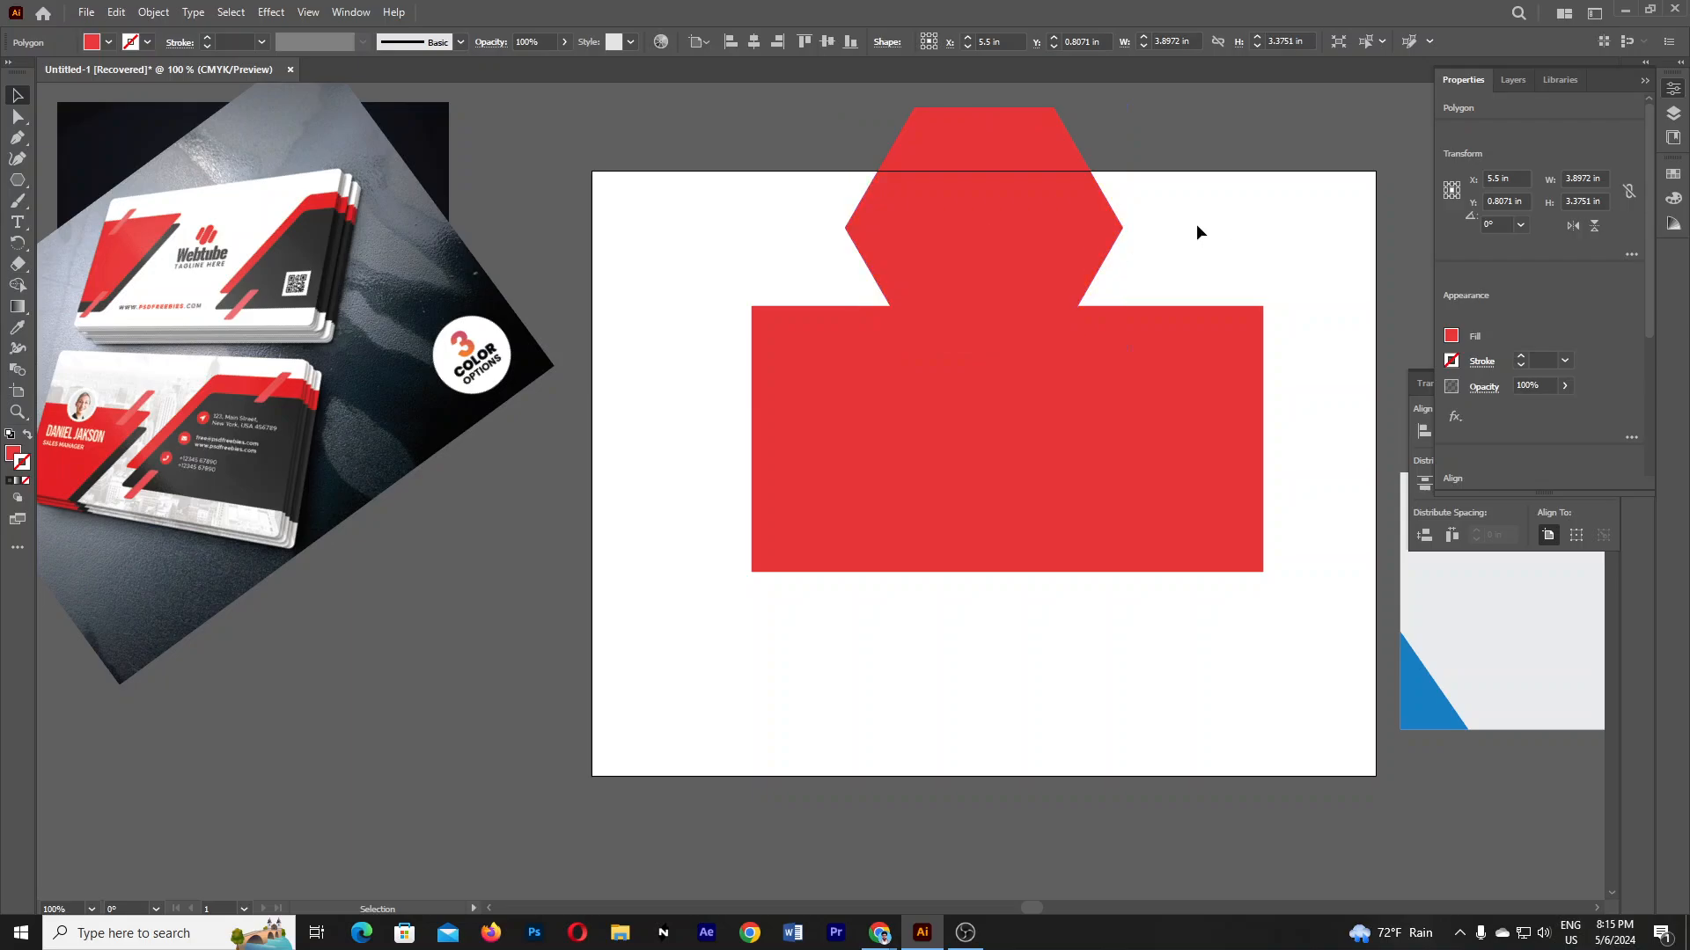
click(1073, 216)
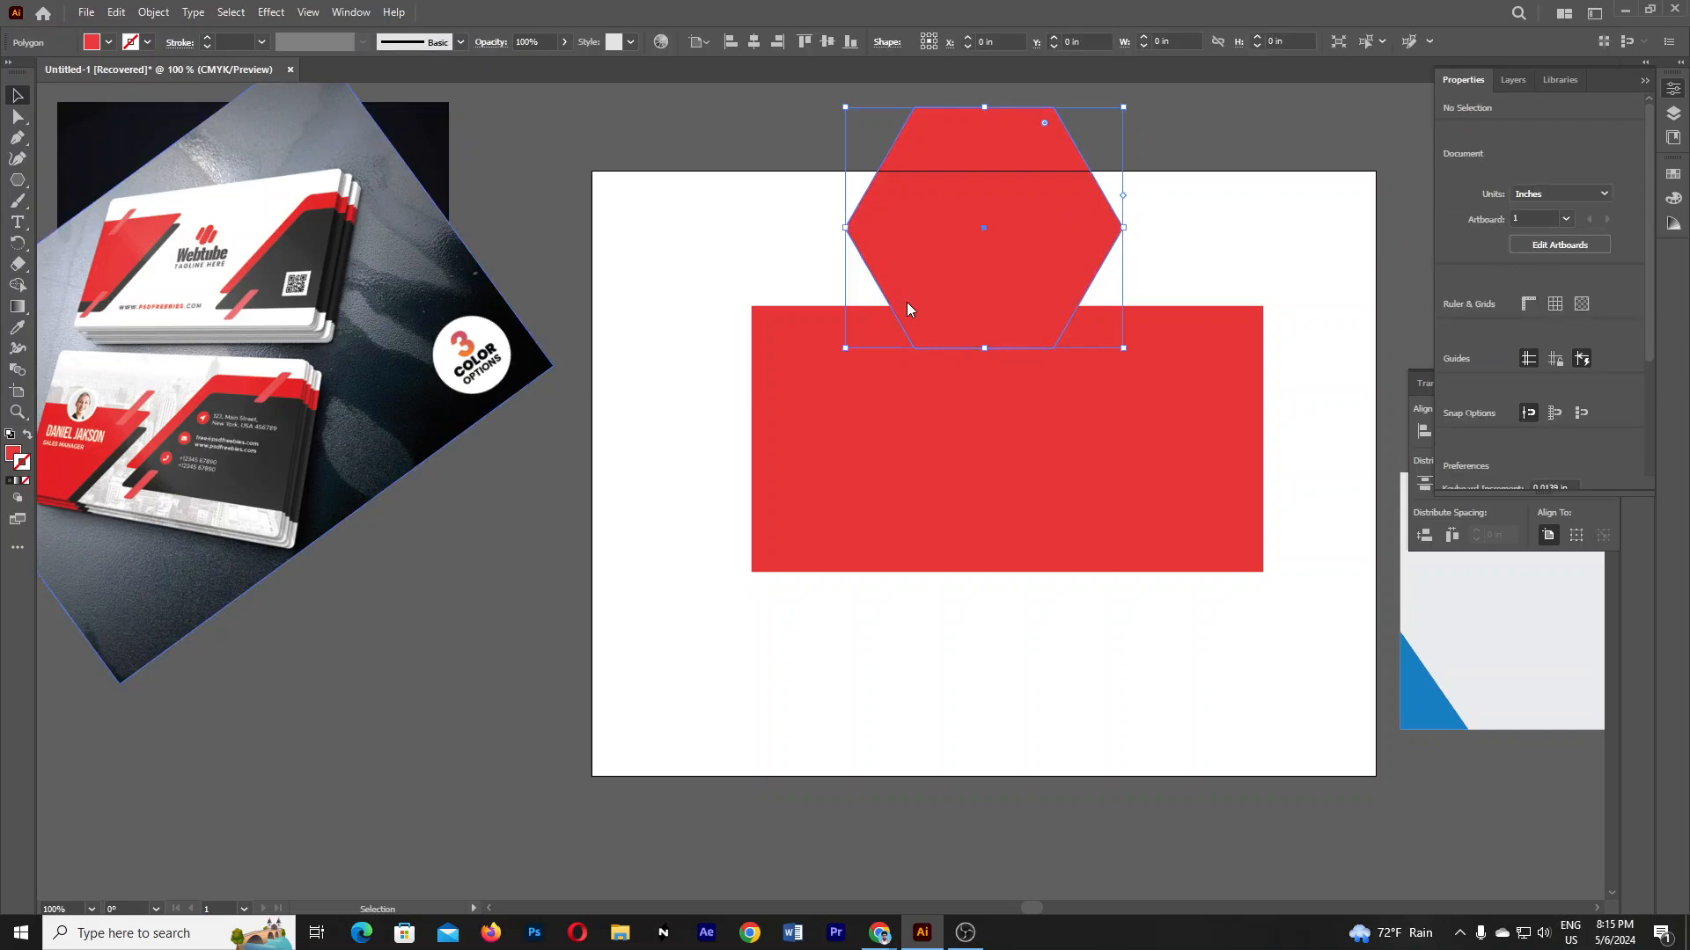
click(11, 332)
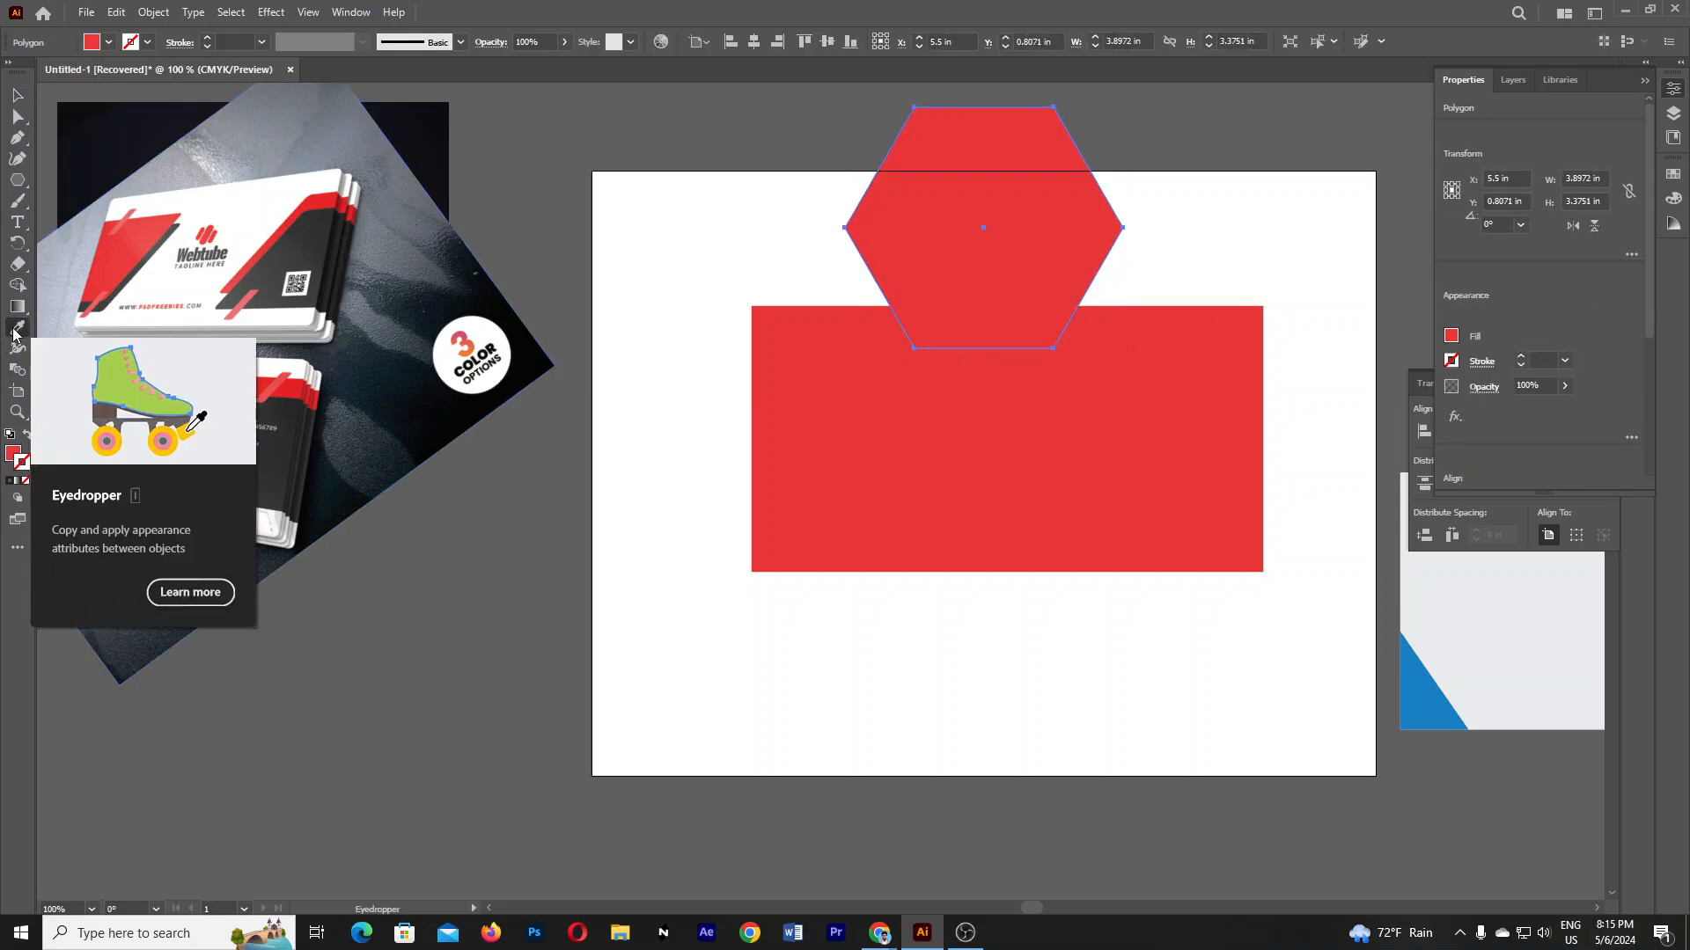
click(312, 236)
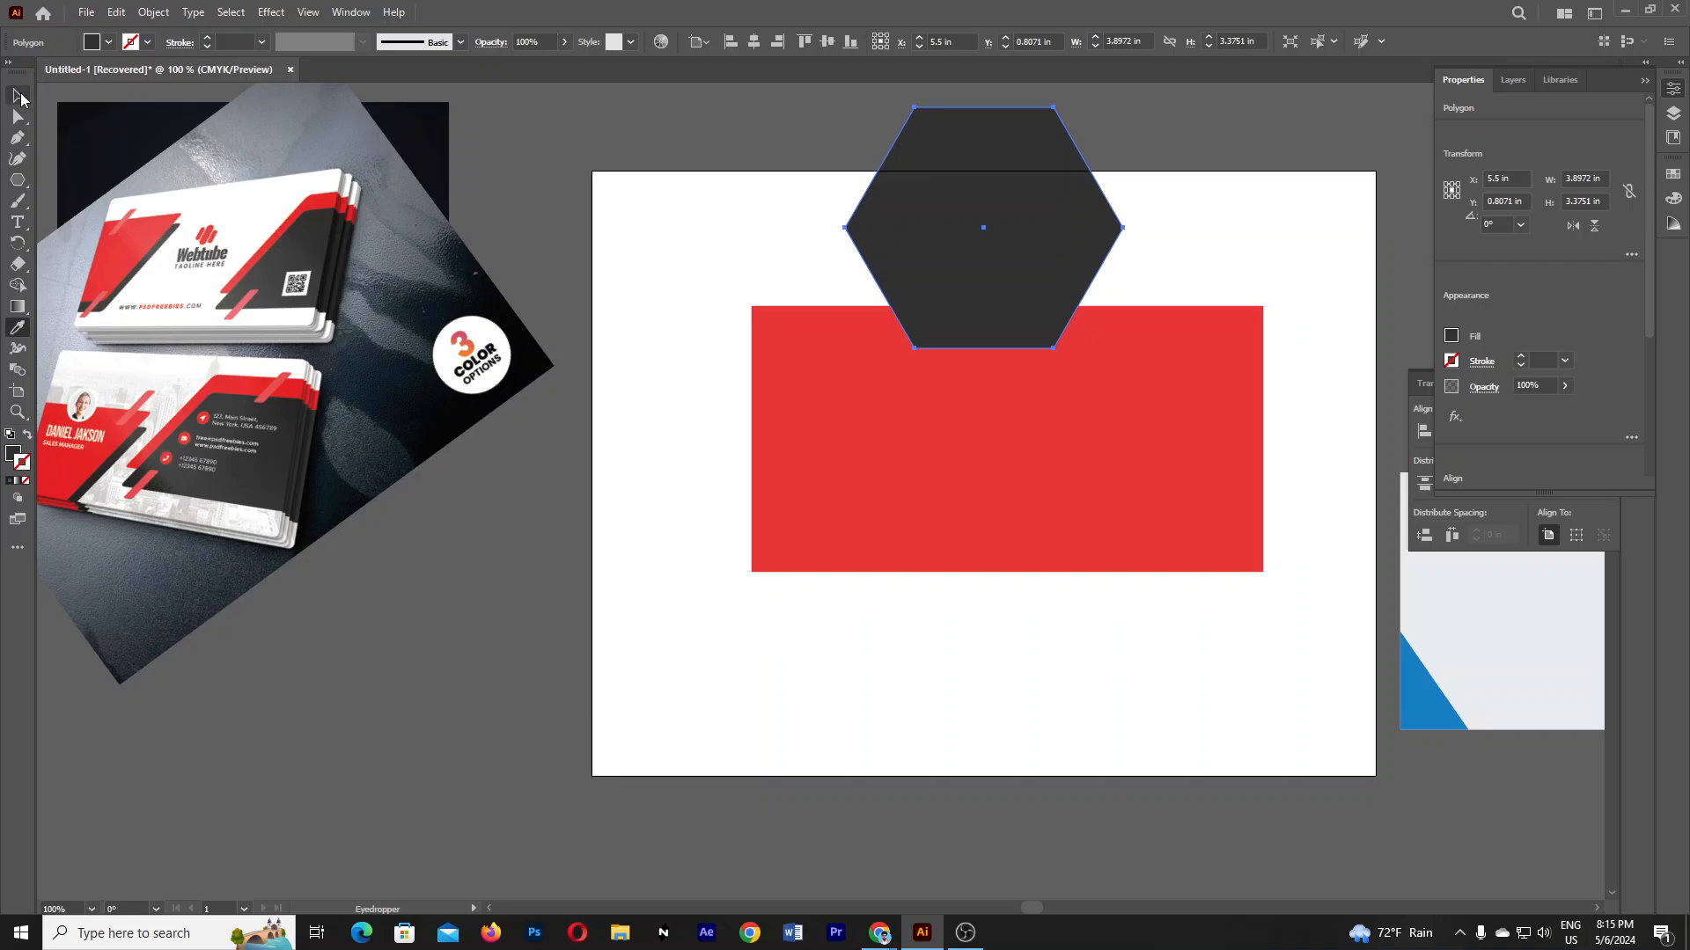
click(18, 95)
- Move the hexagon onto the rectangle's right end and enlarge it to 5.1741 × 4.4809 in
click(583, 128)
drag(1023, 139, 1294, 345)
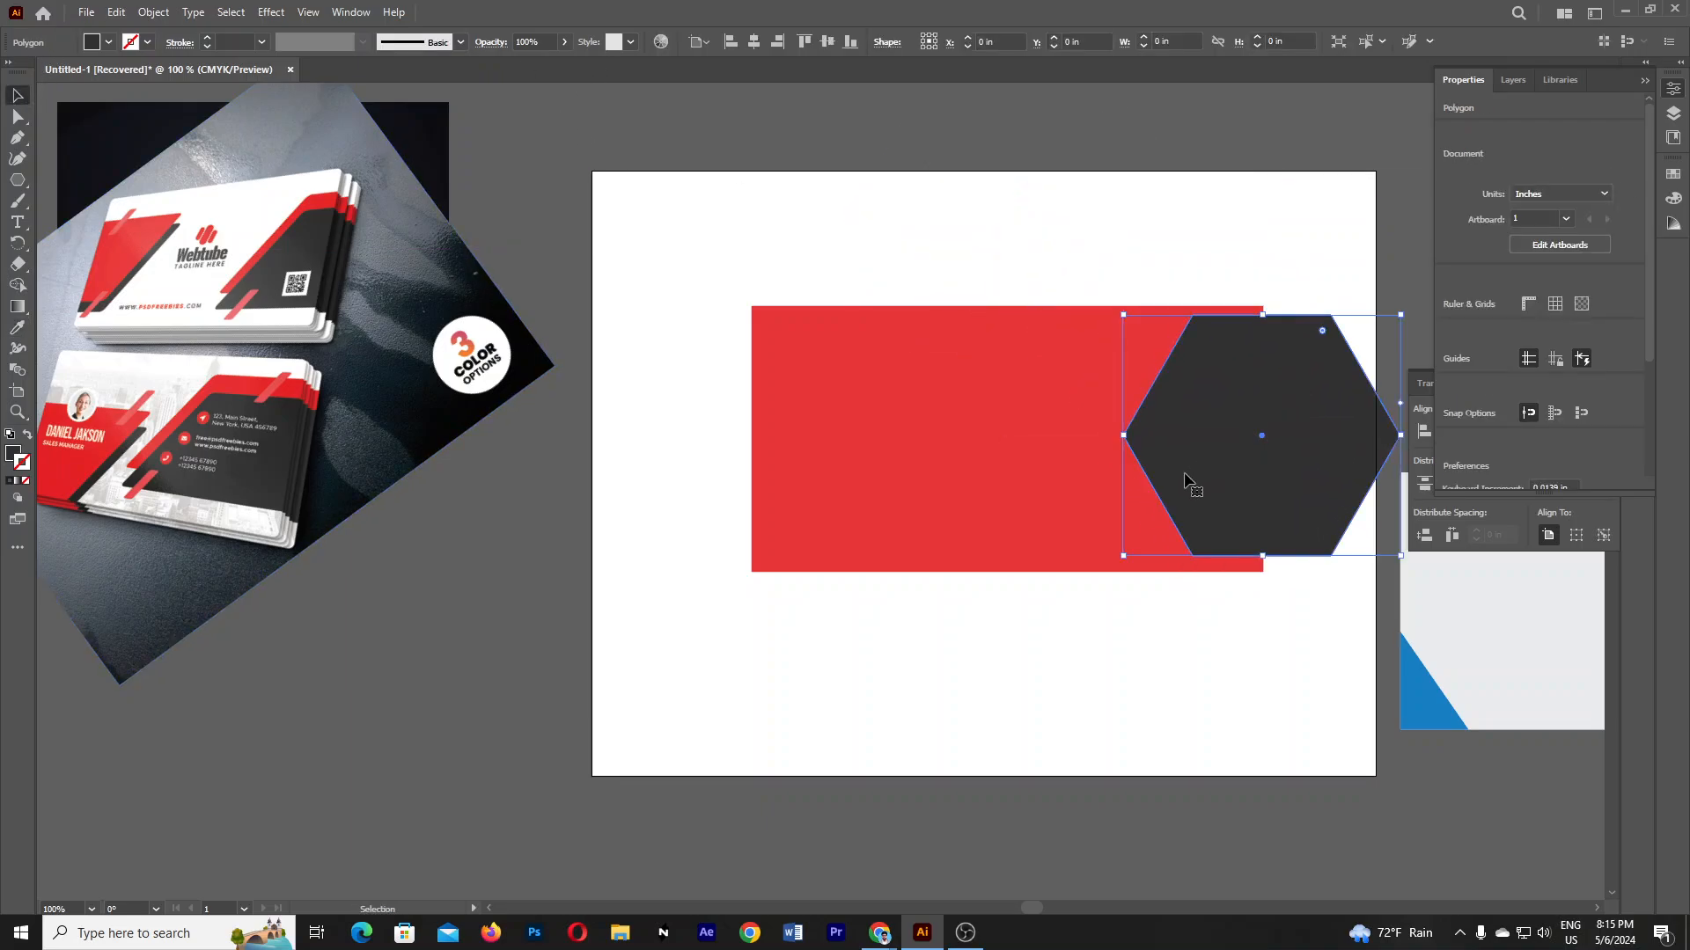
drag(1124, 556, 1077, 594)
drag(1282, 509, 1193, 512)
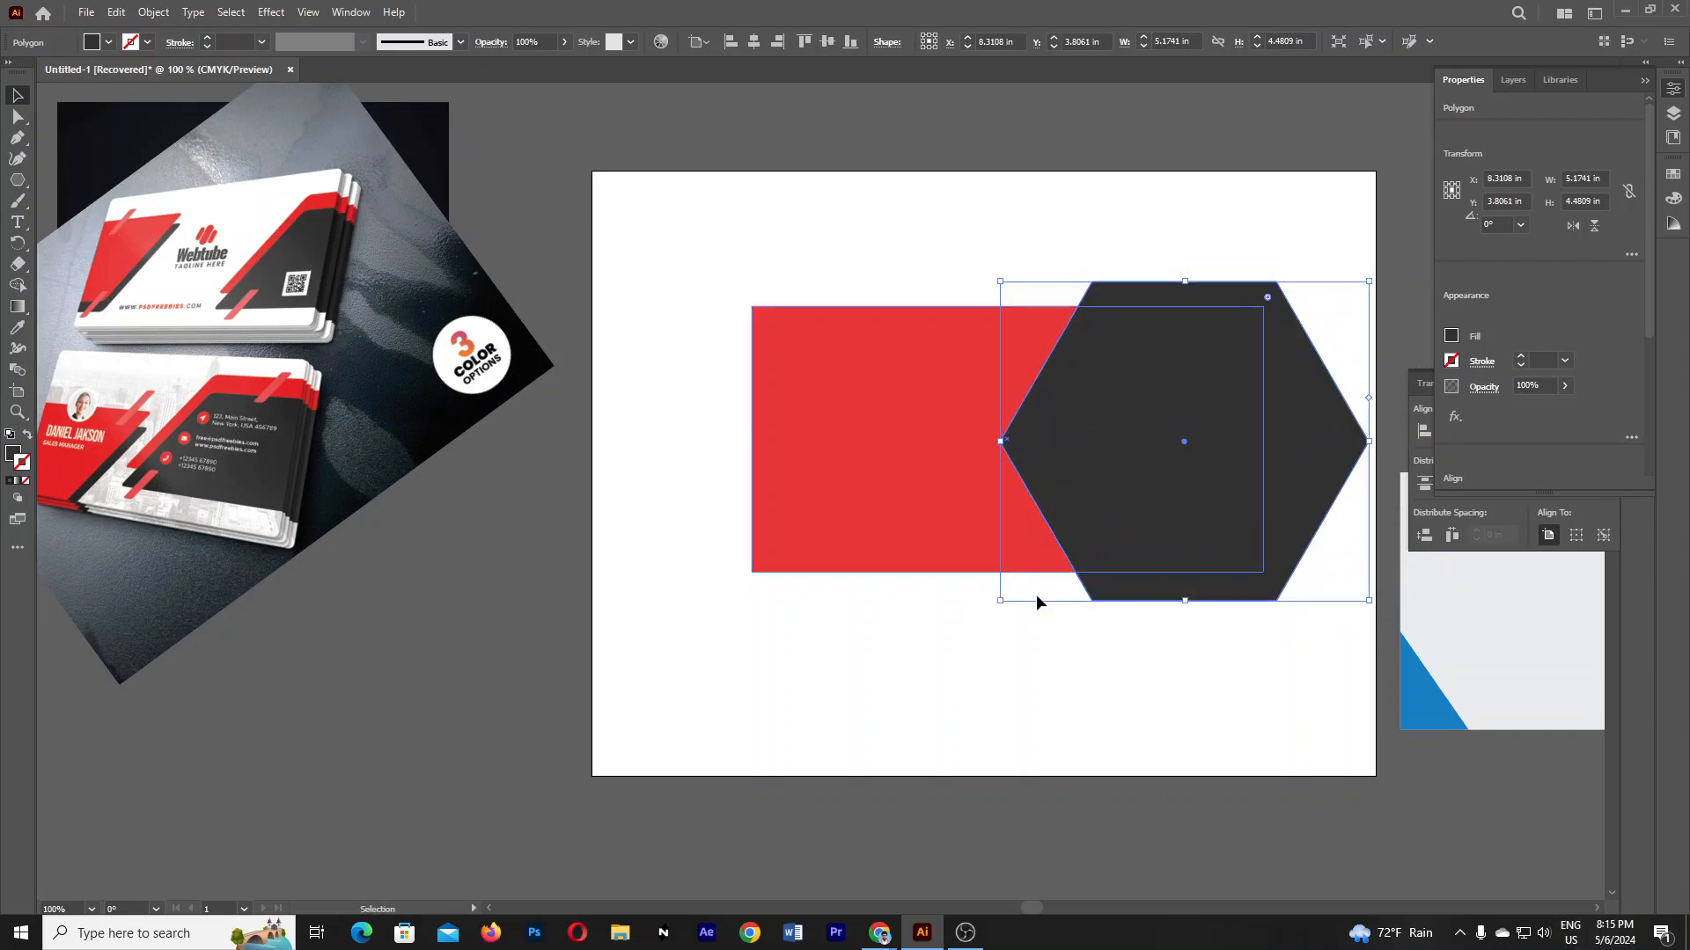
click(982, 659)
- Select both the hexagon and the red rectangle together
drag(1009, 642, 1235, 422)
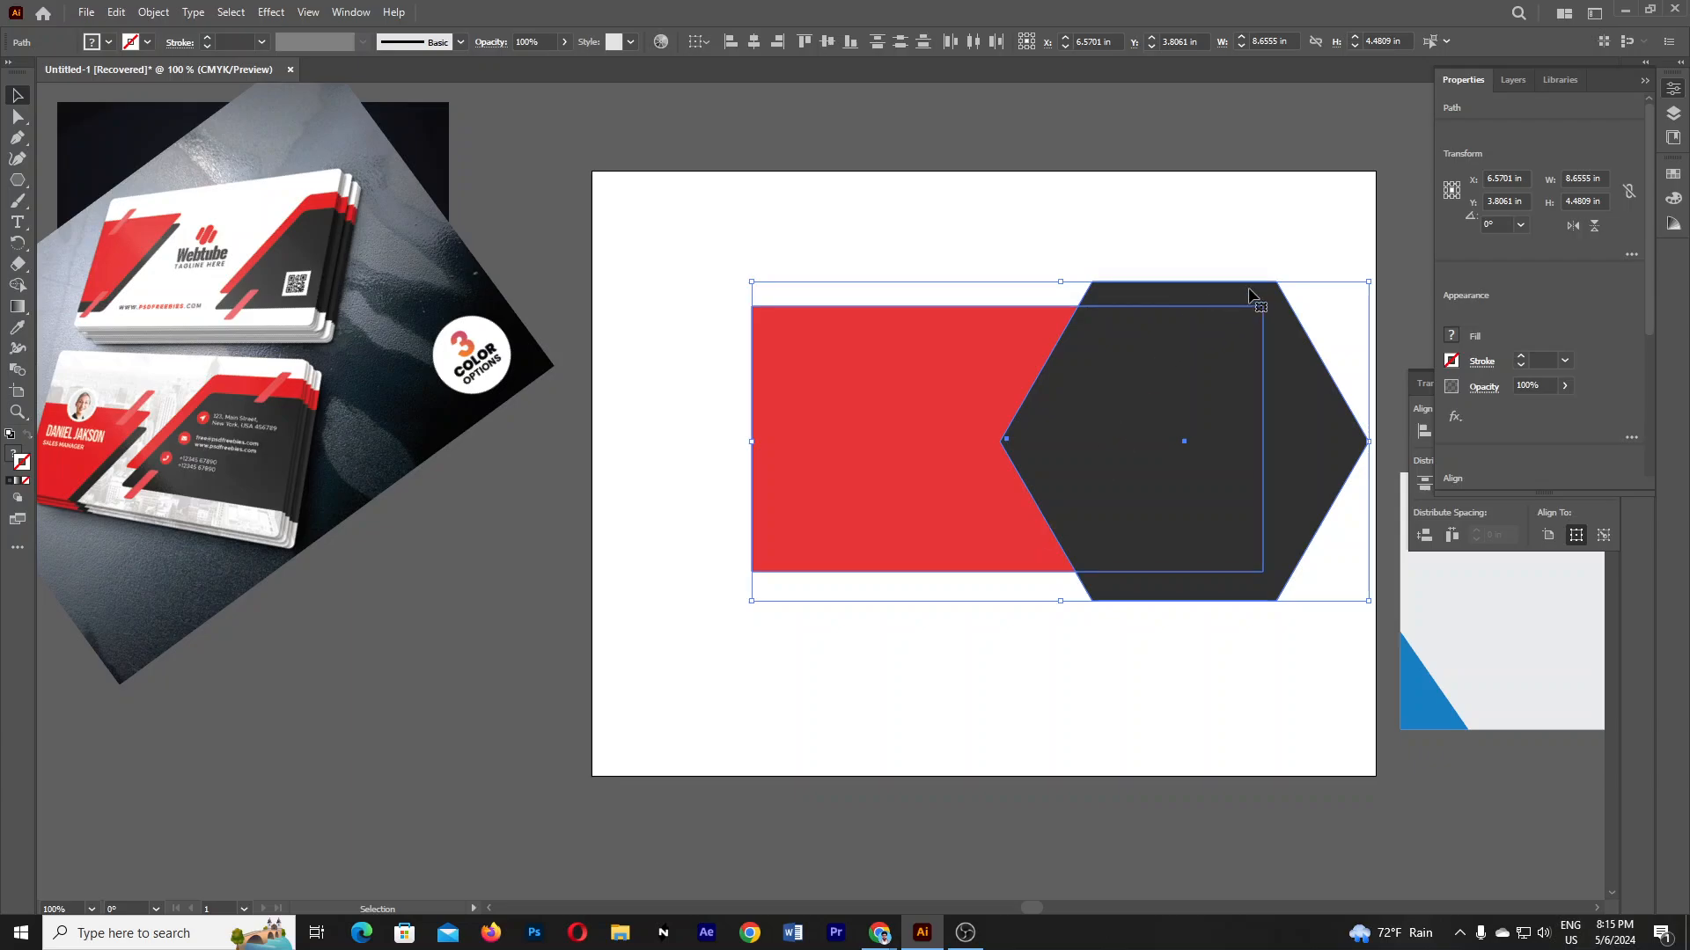
click(1276, 610)
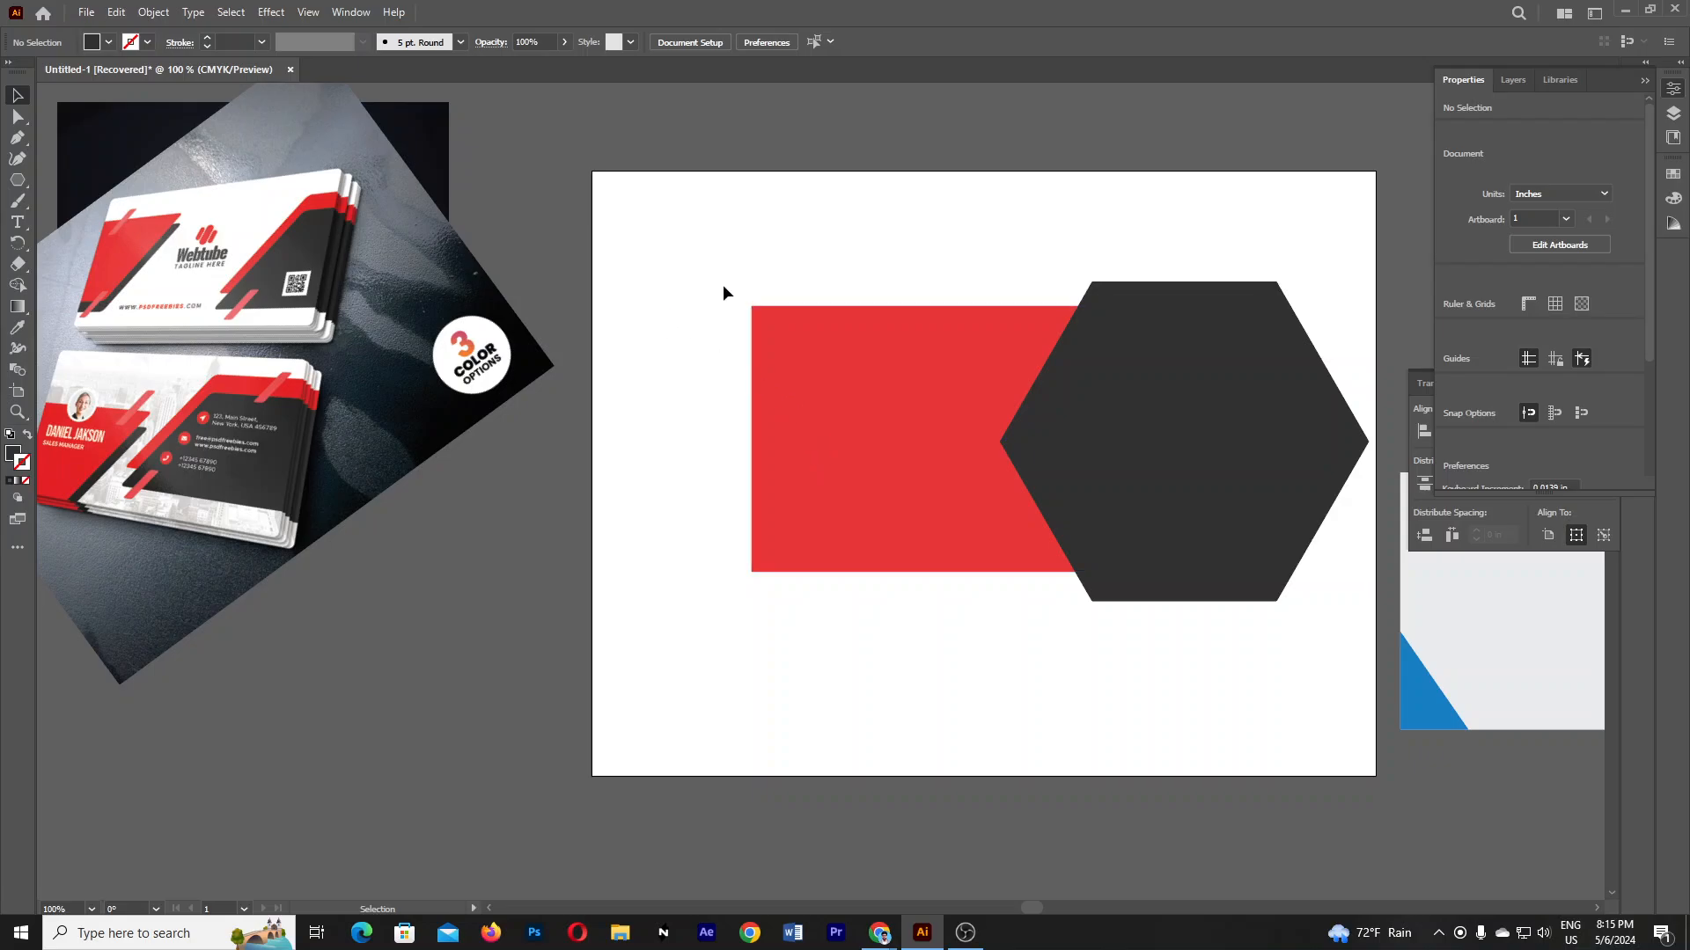
click(1298, 526)
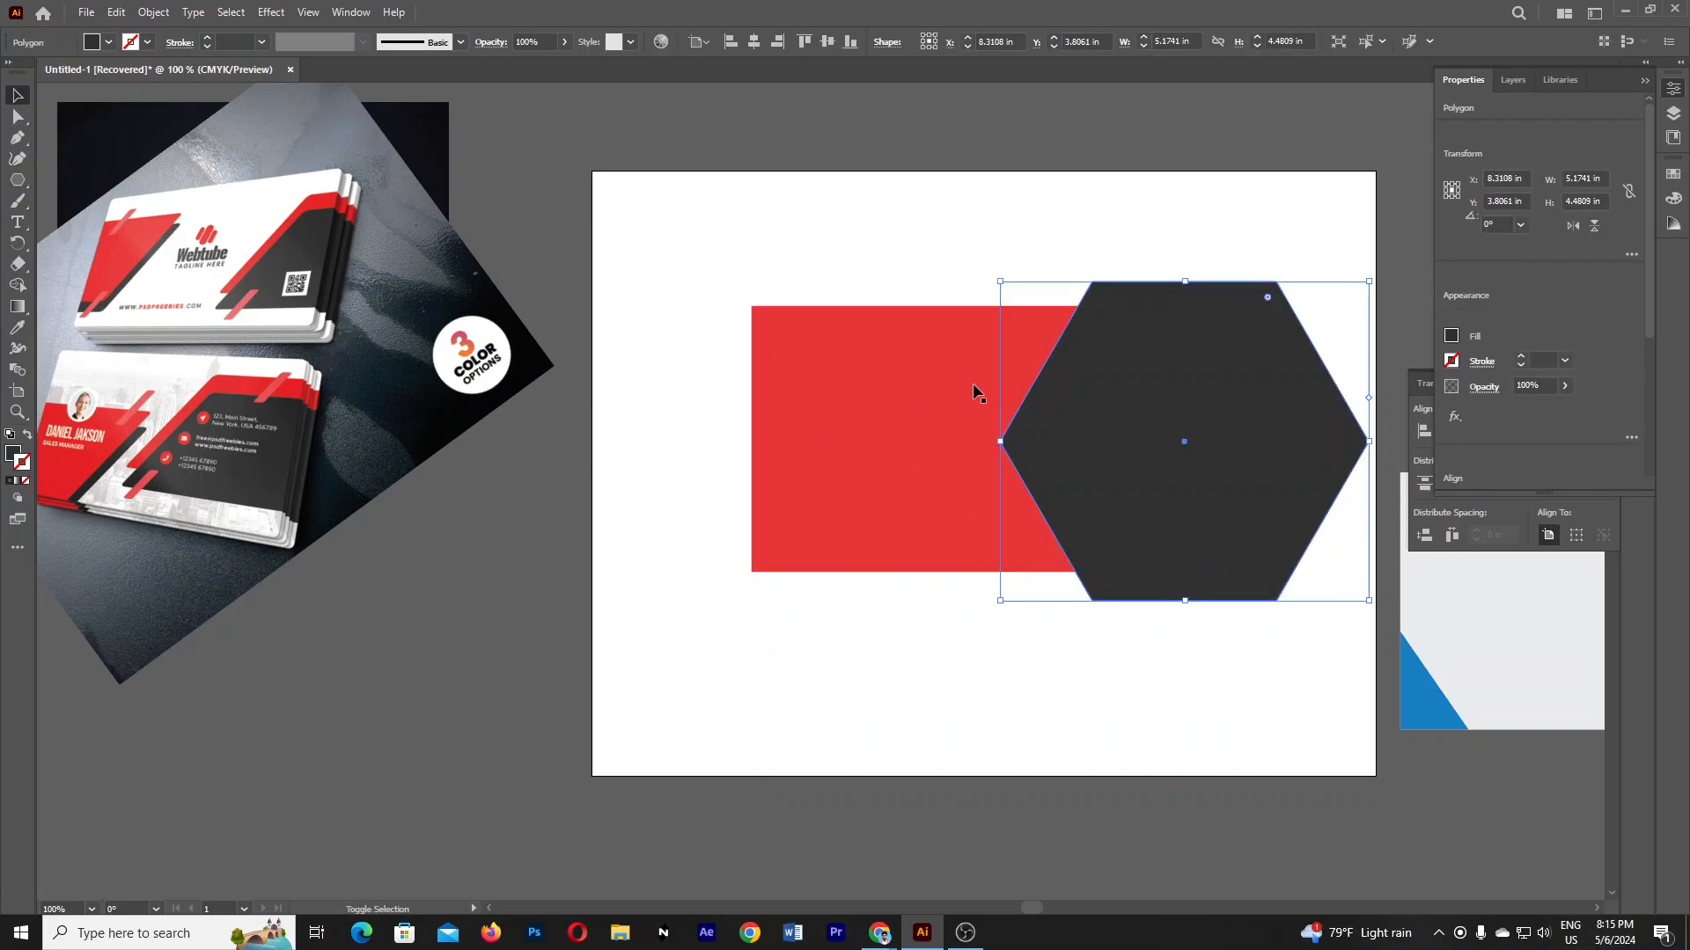
shift+click(924, 380)
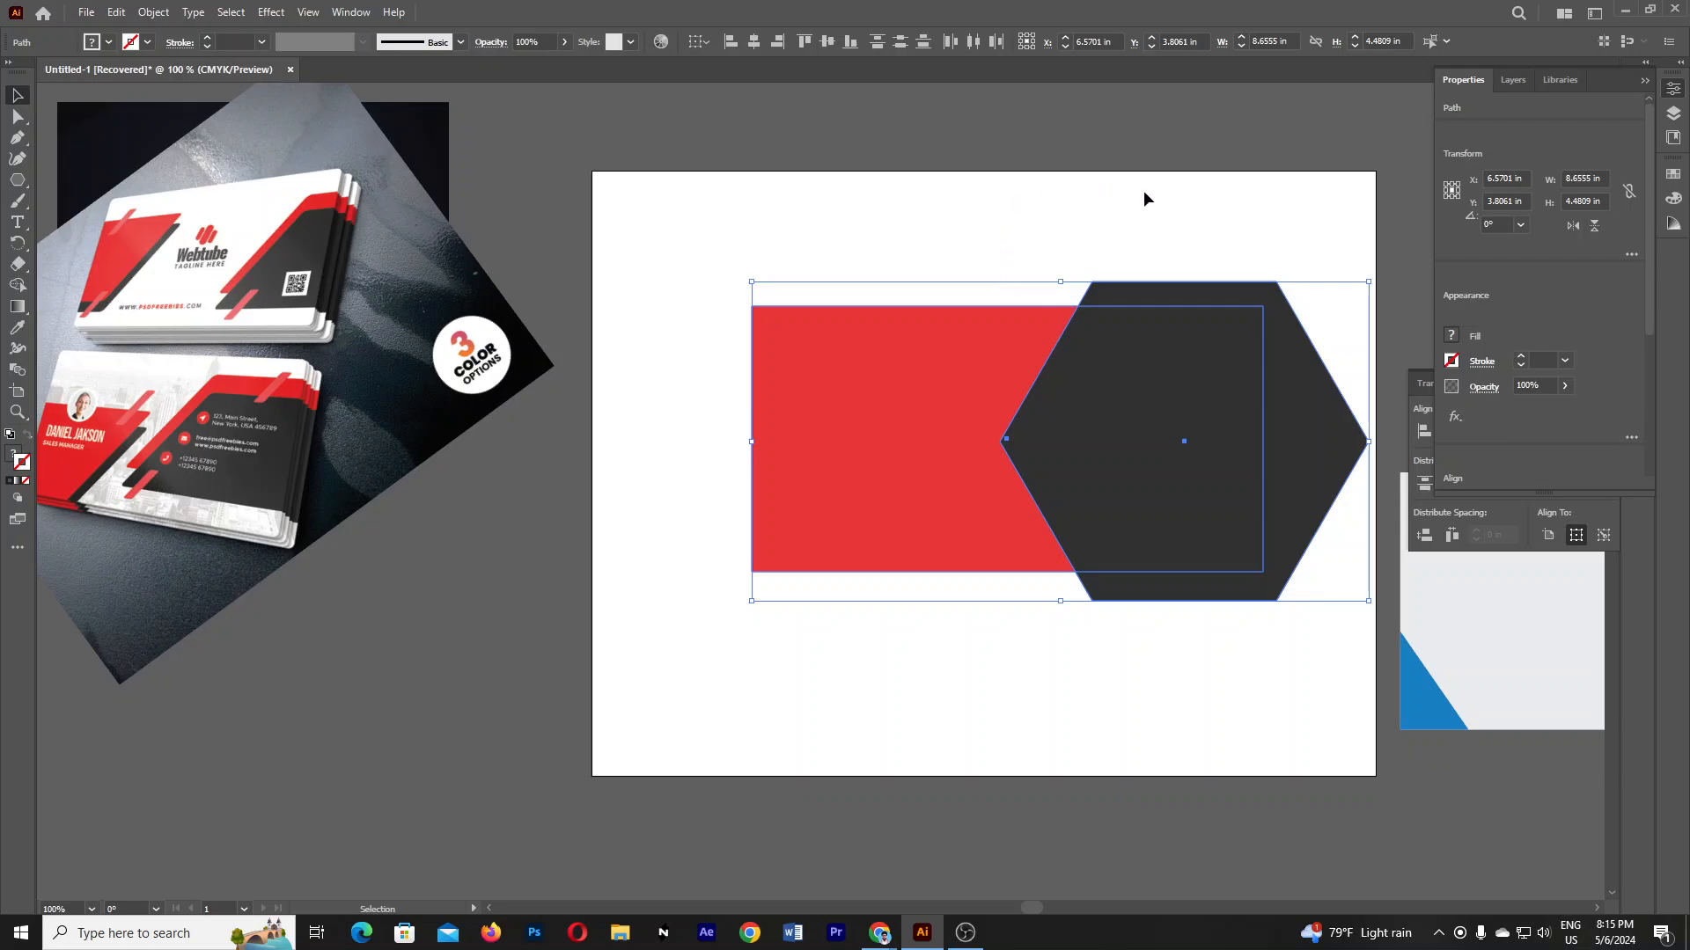
click(1647, 82)
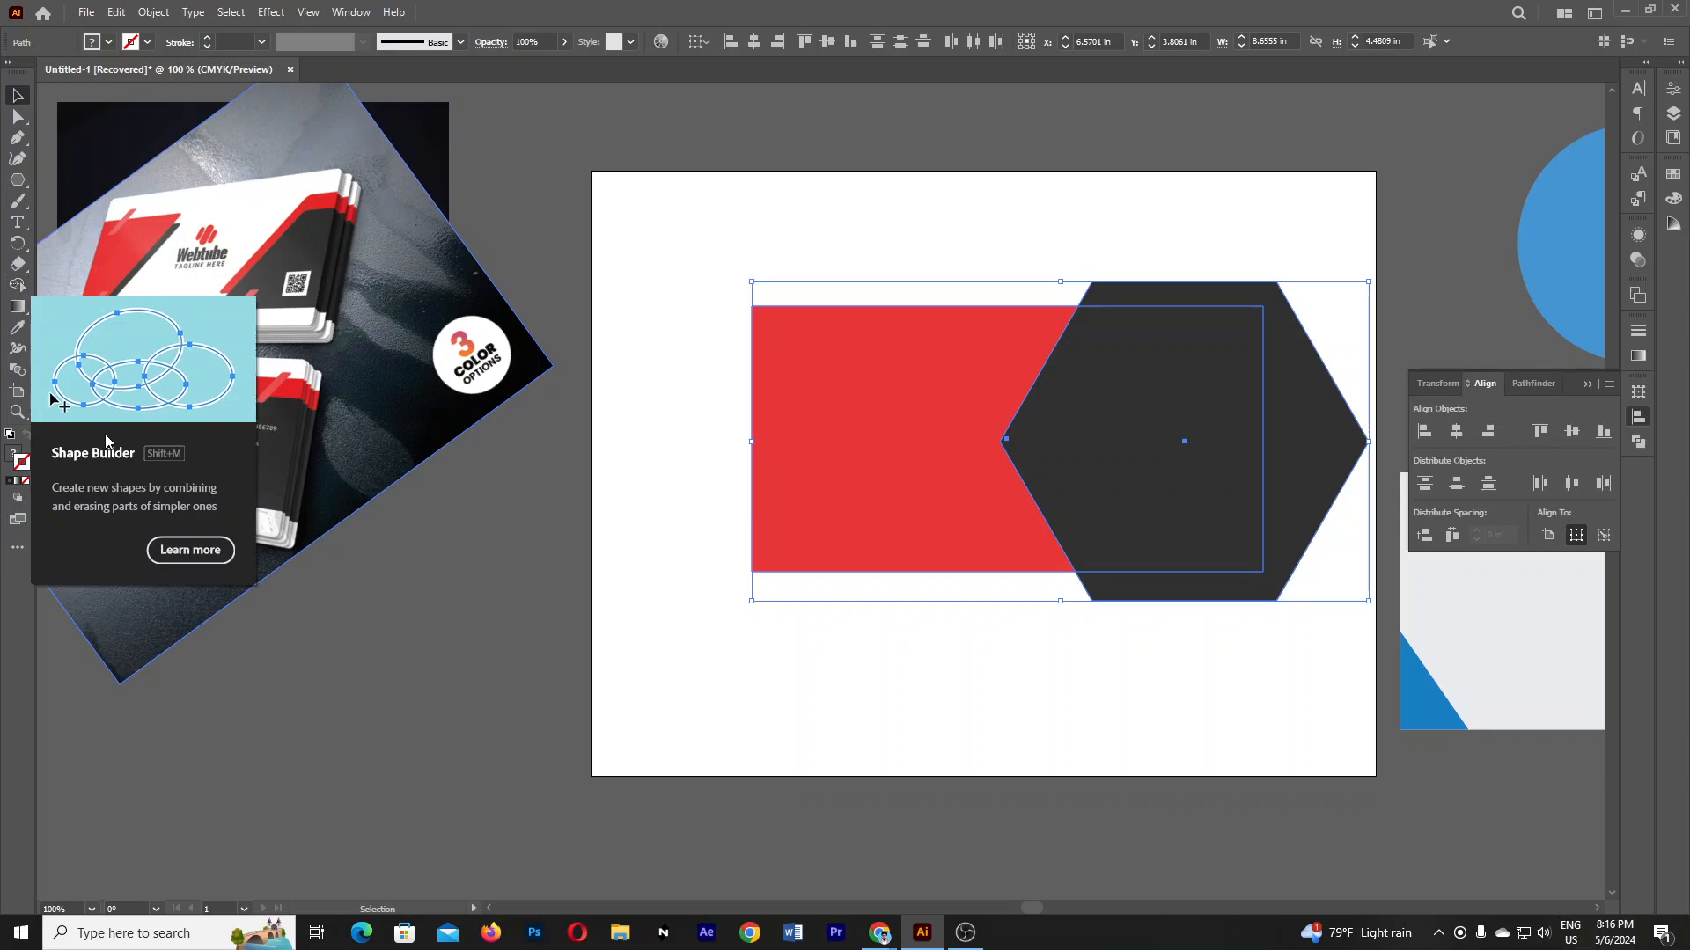
- Use the Shape Builder to delete the hexagon parts sticking out beyond the red rectangle
click(17, 285)
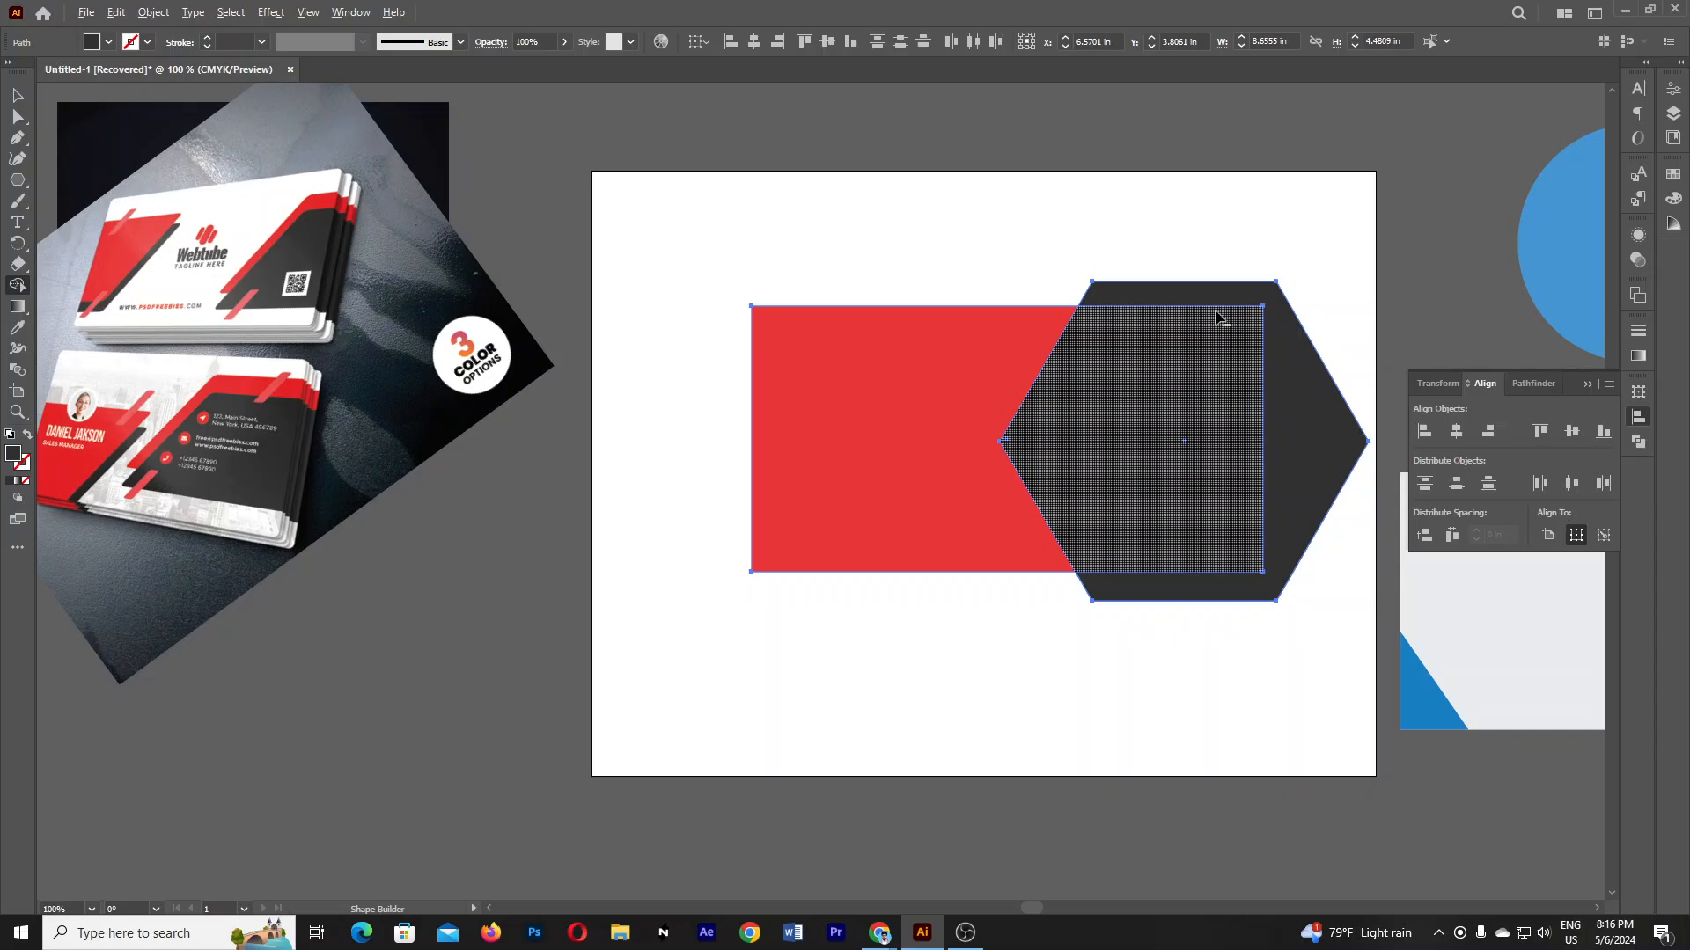
click(1207, 376)
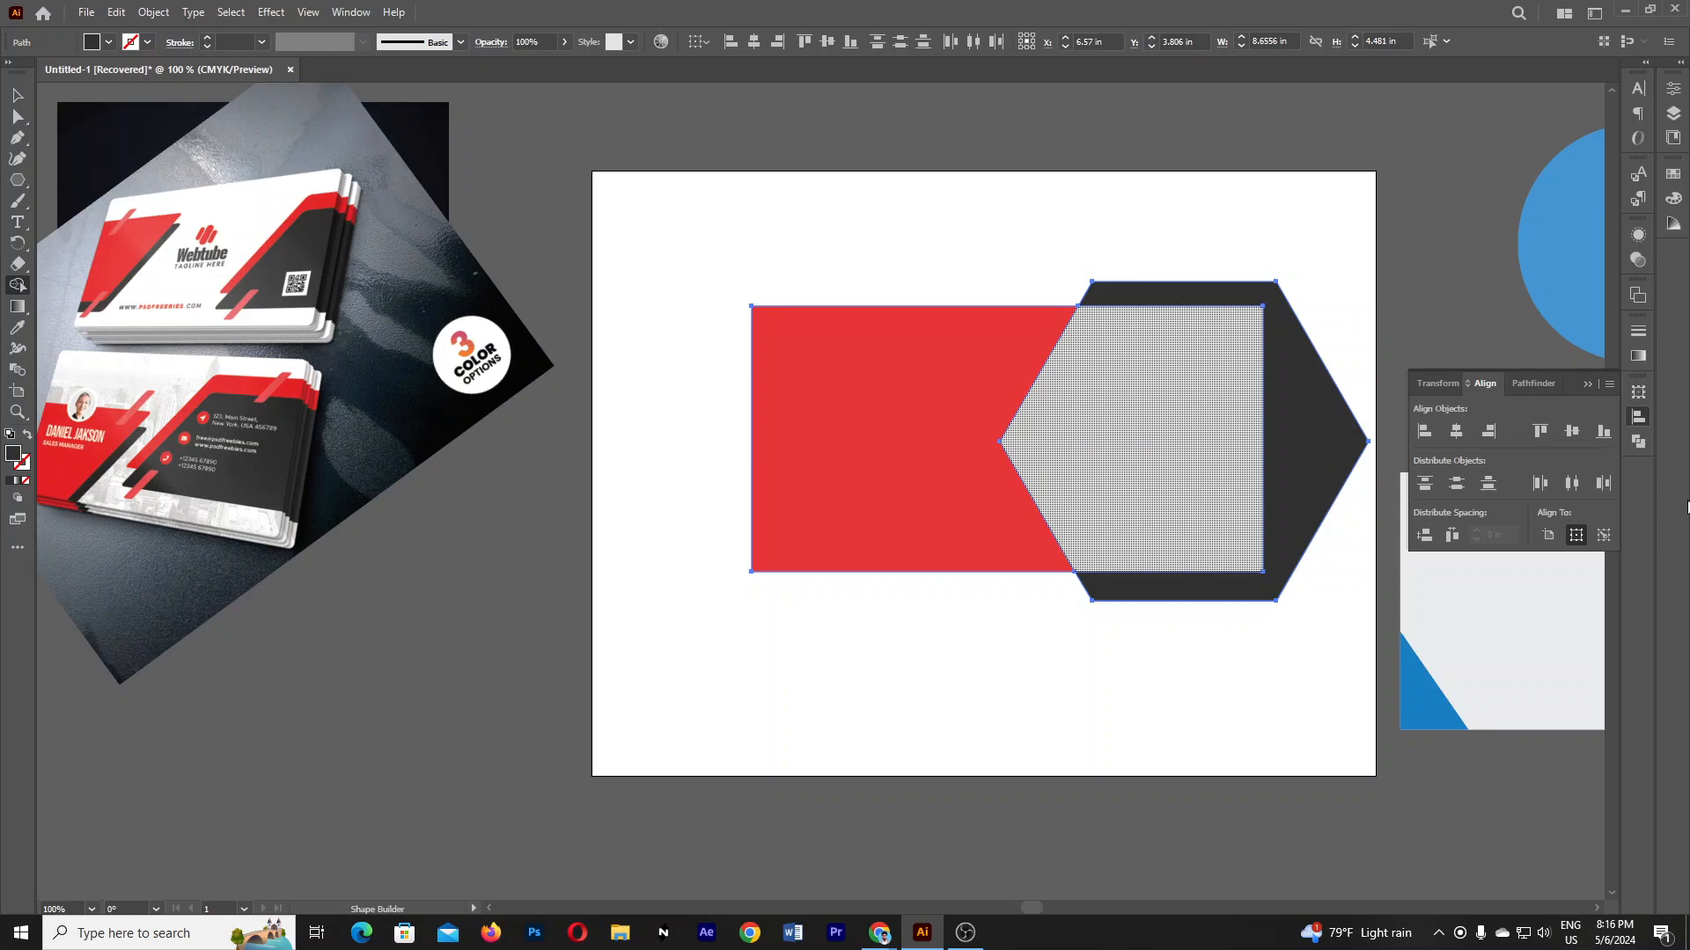
click(1211, 381)
key(ctrl+z)
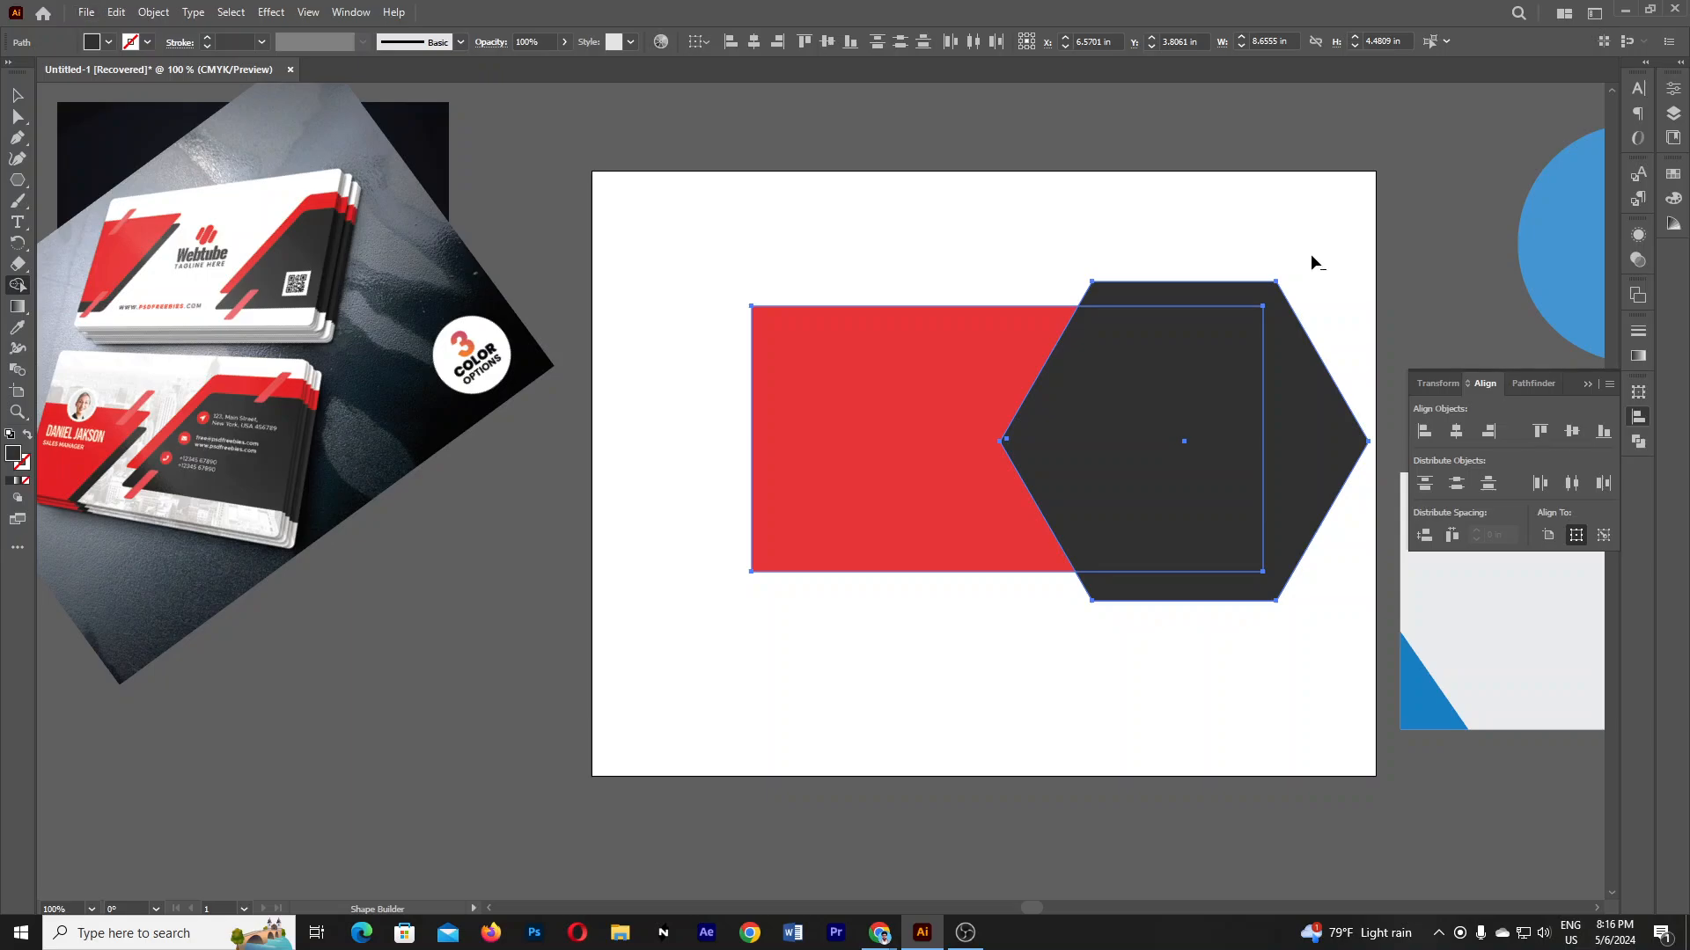
alt+click(1302, 458)
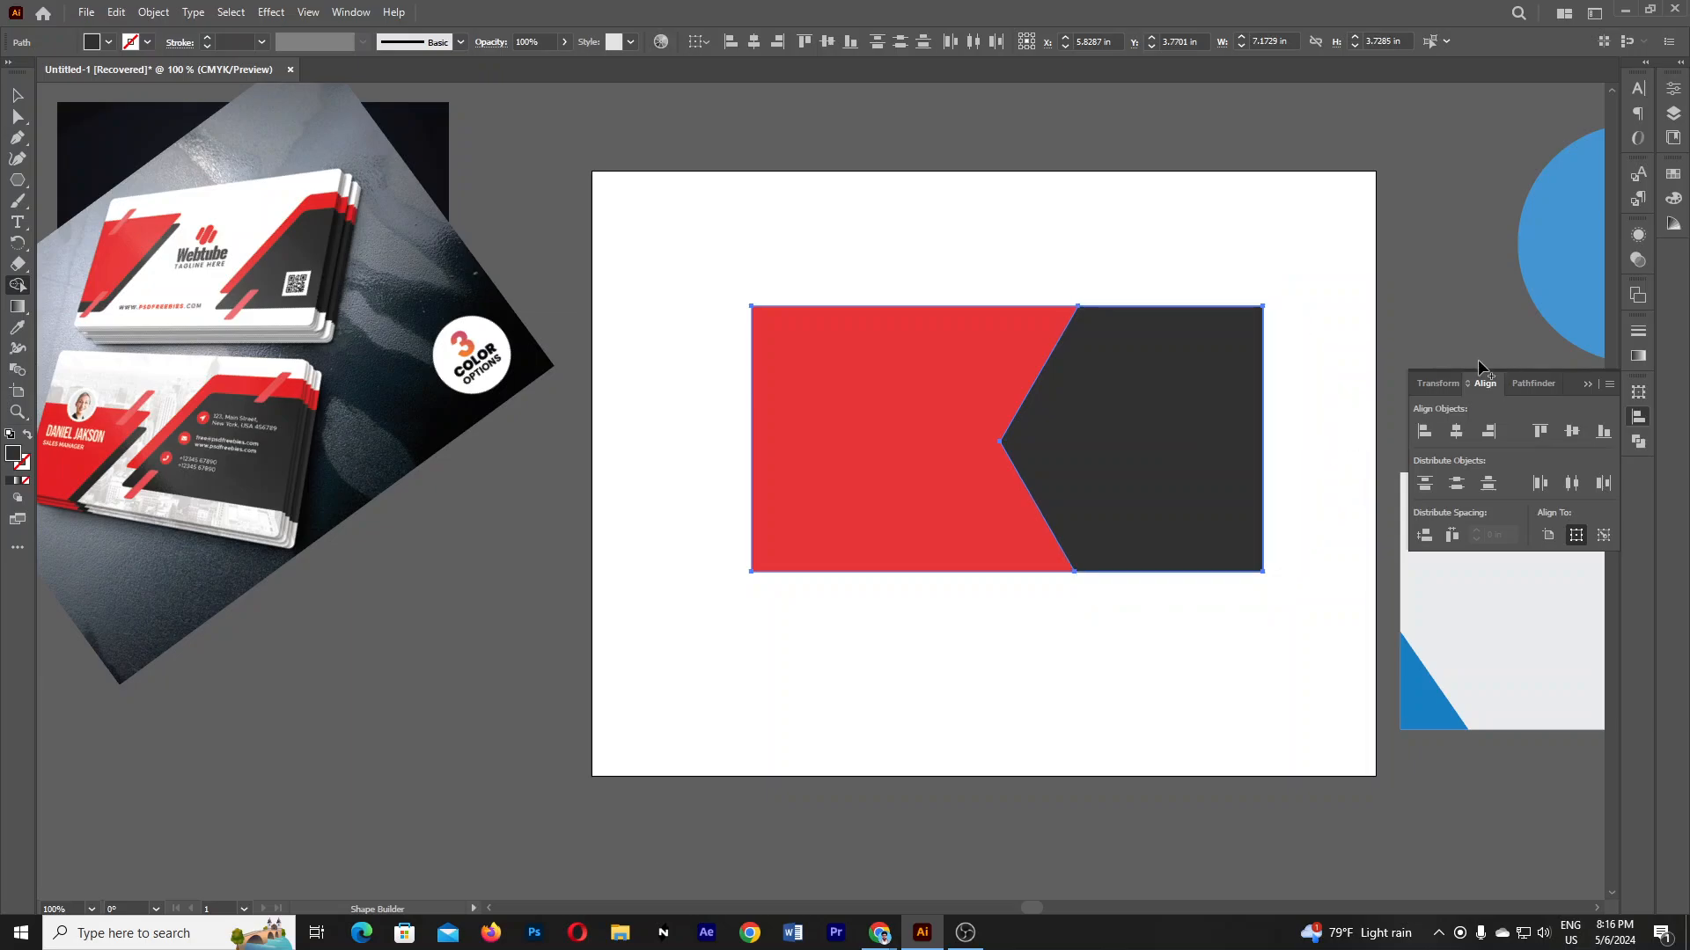
- Test-move the dark panel to confirm it is a separate shape, then undo the move
click(17, 94)
click(1179, 151)
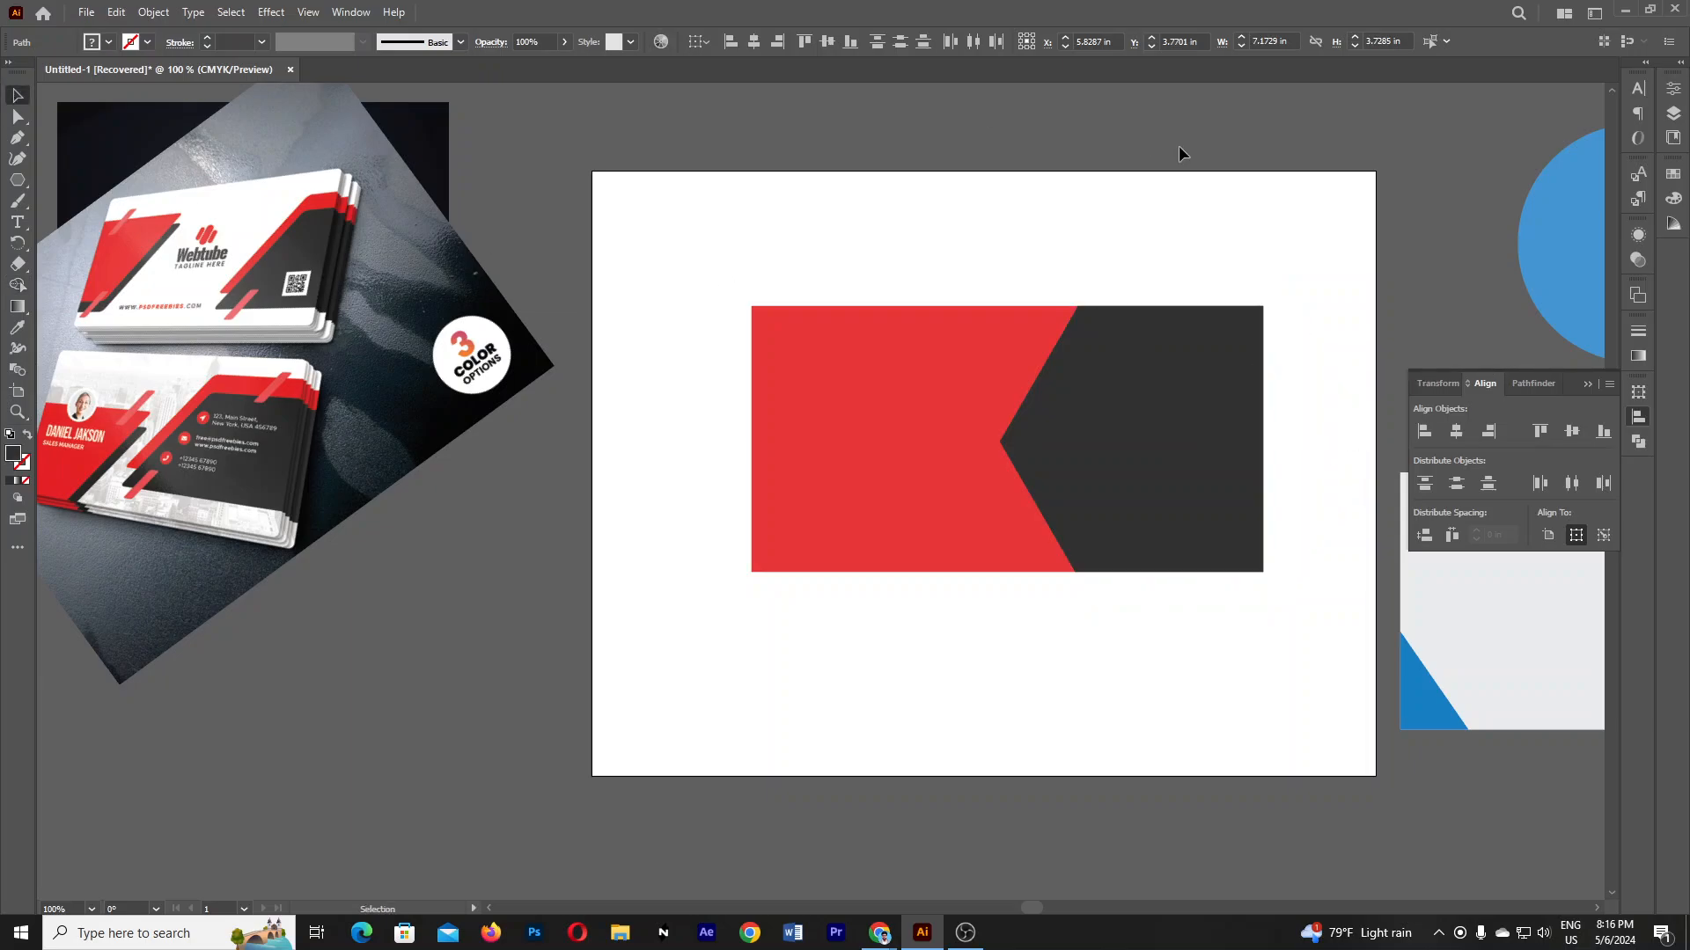
drag(1178, 462, 1380, 401)
key(ctrl+z)
click(1277, 232)
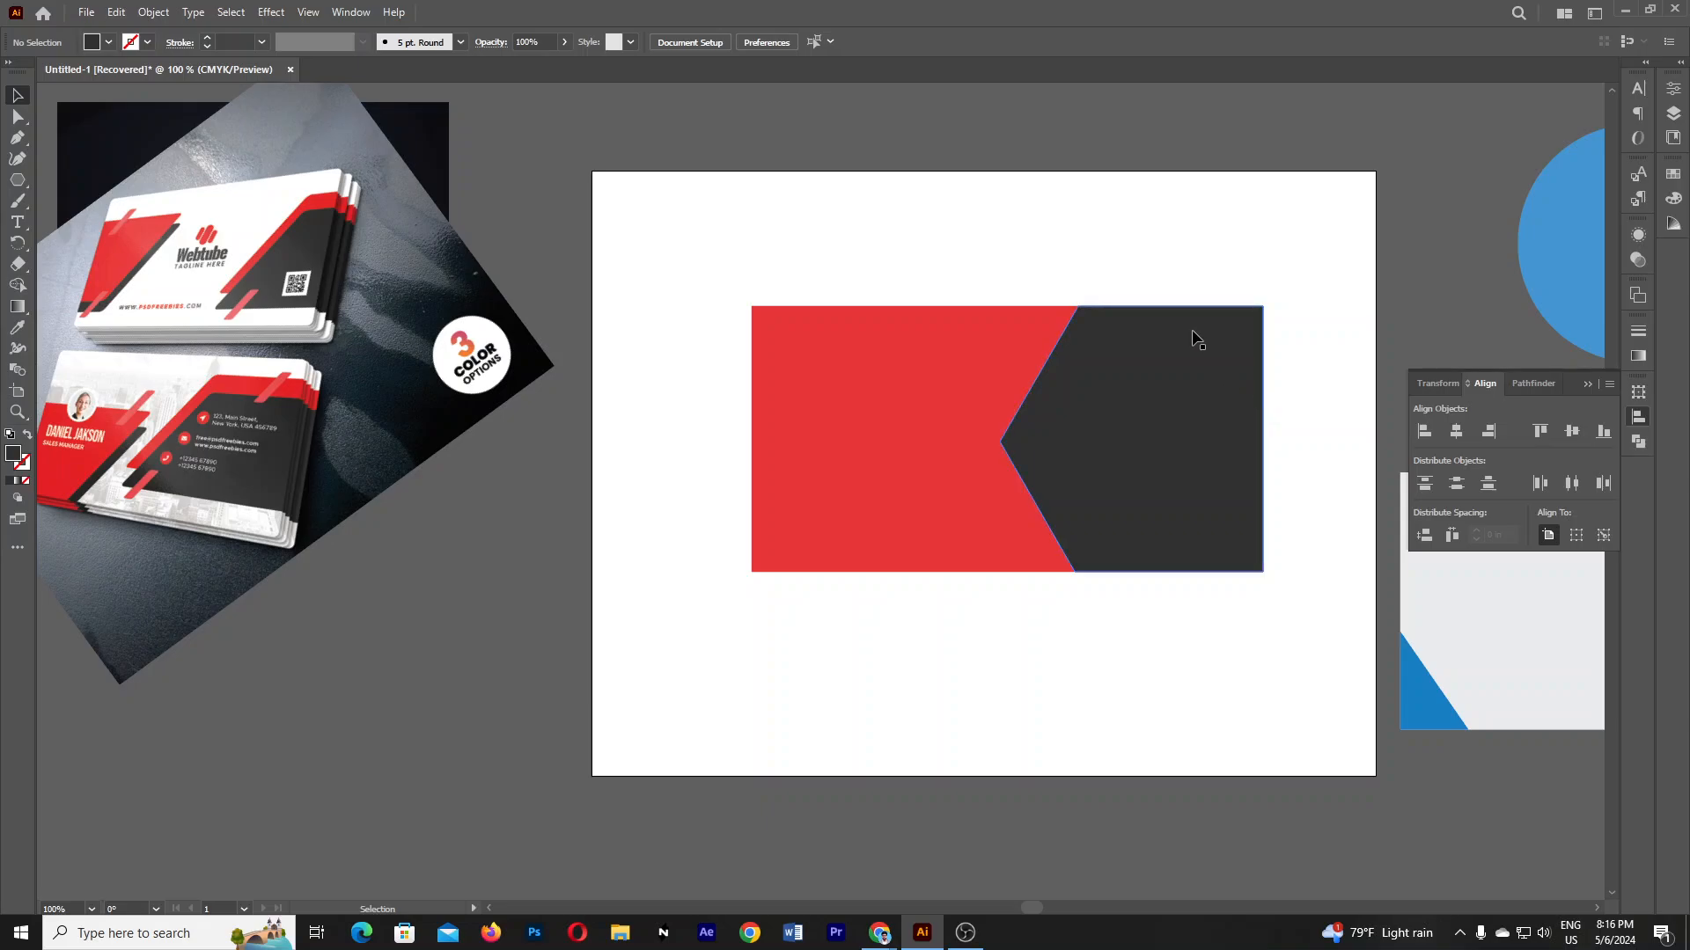
mouse_move(881, 939)
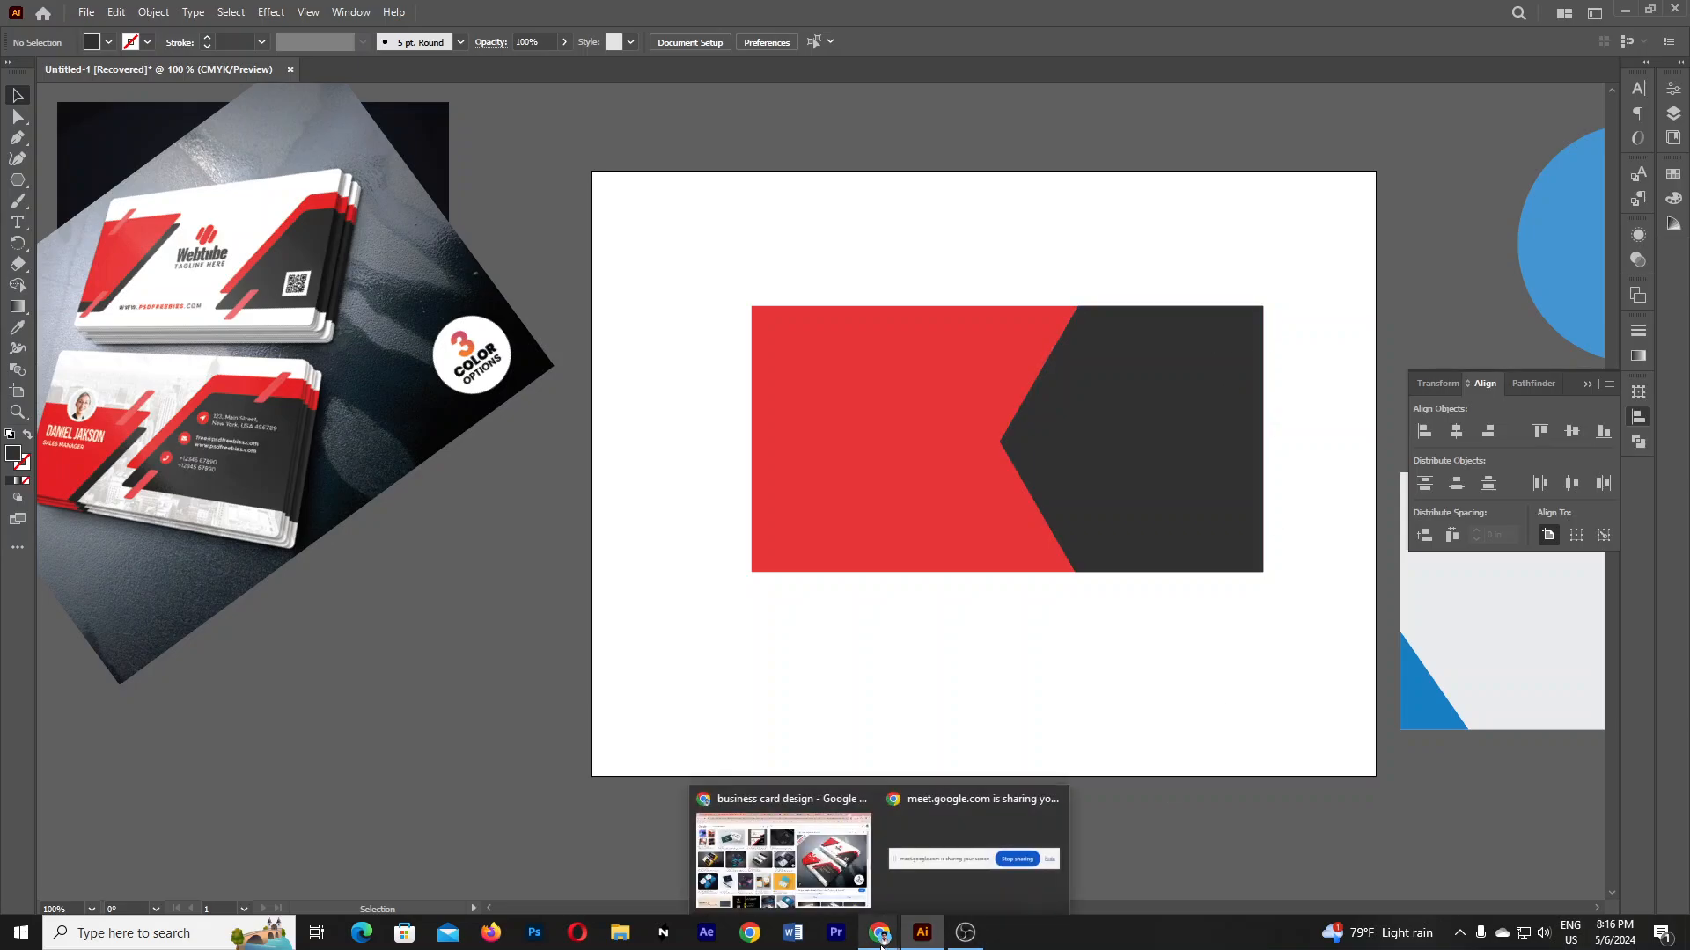
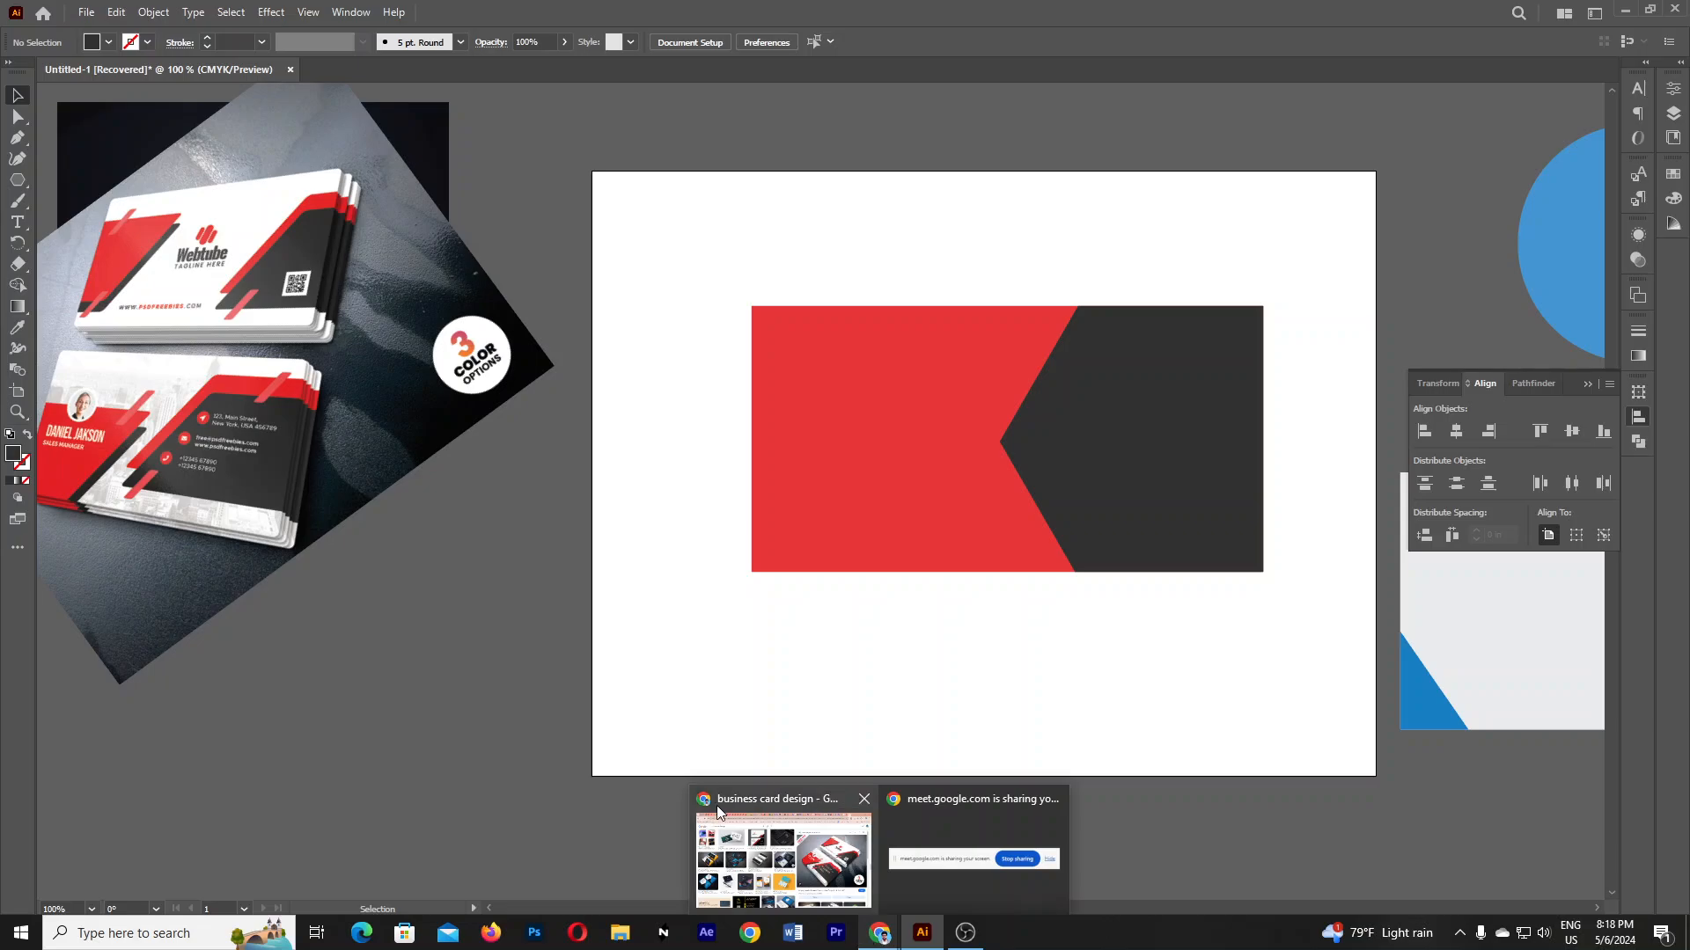
- Delete the dark chevron shape, leaving only the red card rectangle
drag(1103, 491, 564, 338)
key(ctrl+z)
click(1118, 577)
key(Delete)
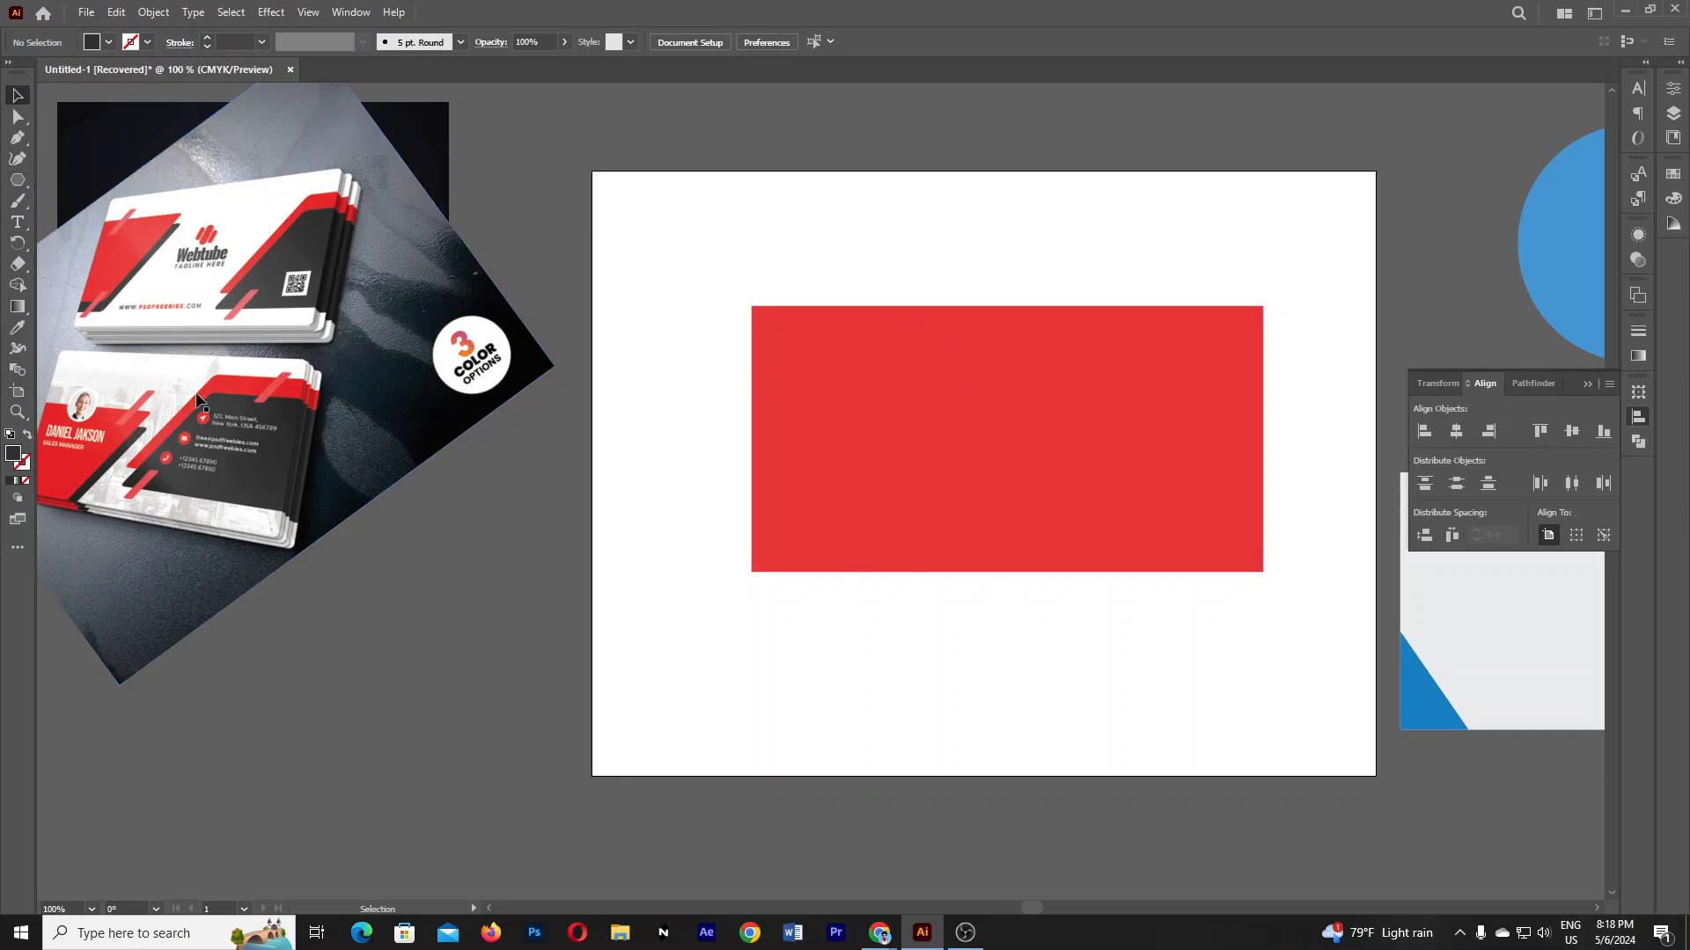
- Try a Pen path across the rectangle, then undo its corner anchor
key(p)
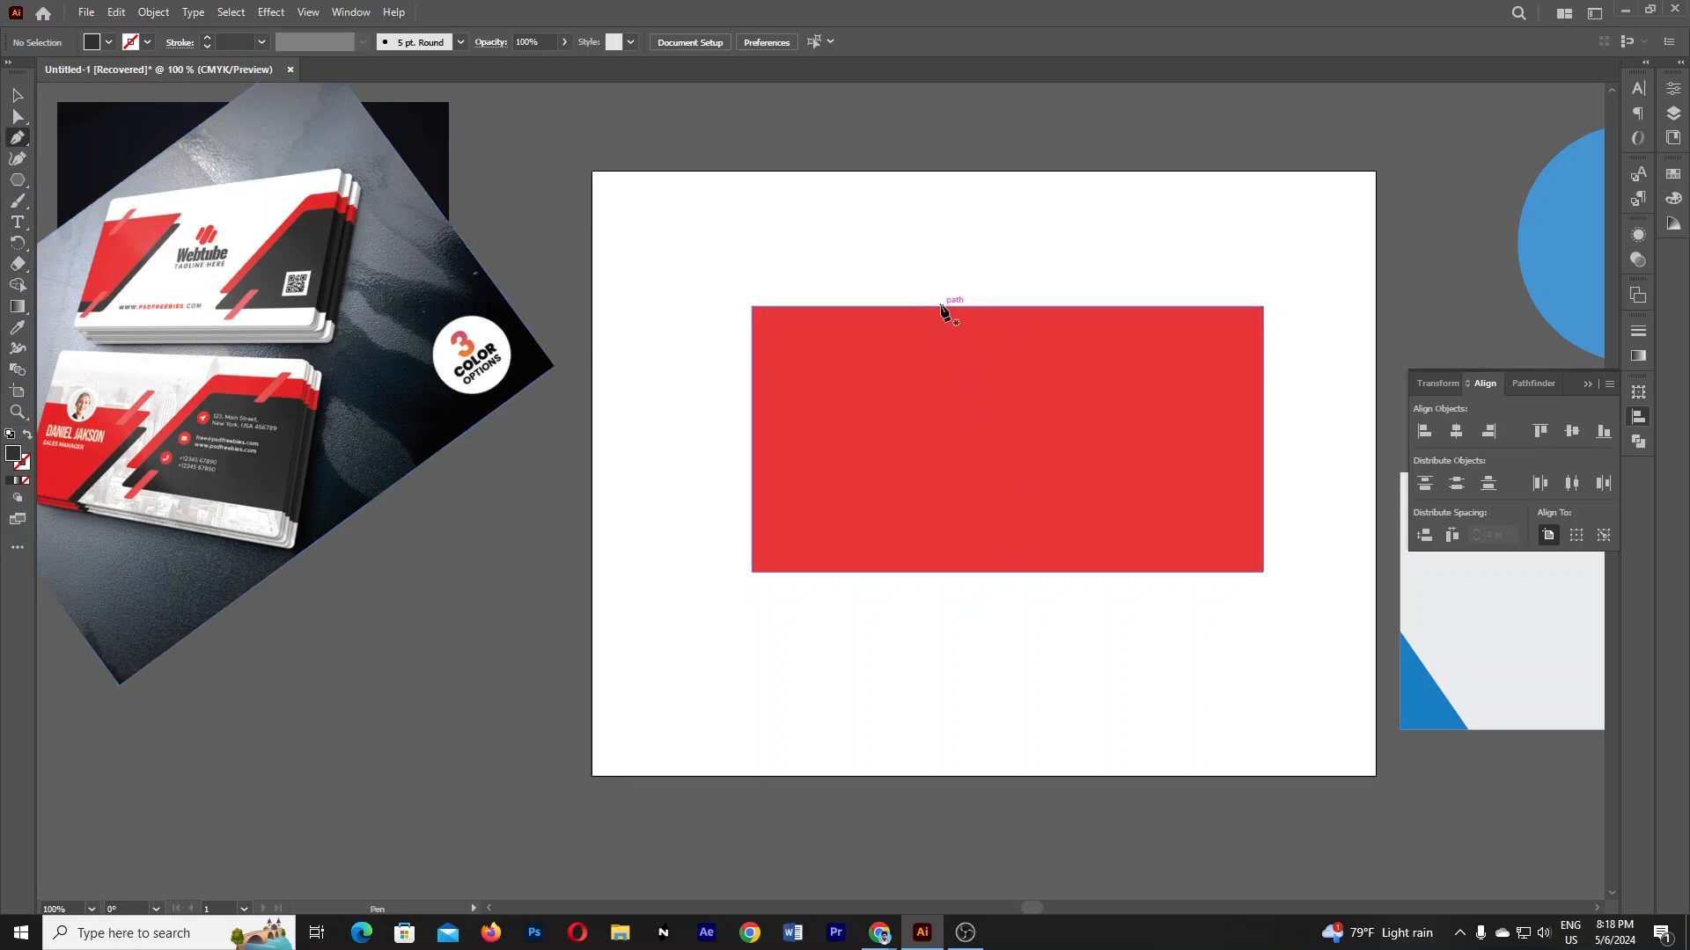
click(939, 306)
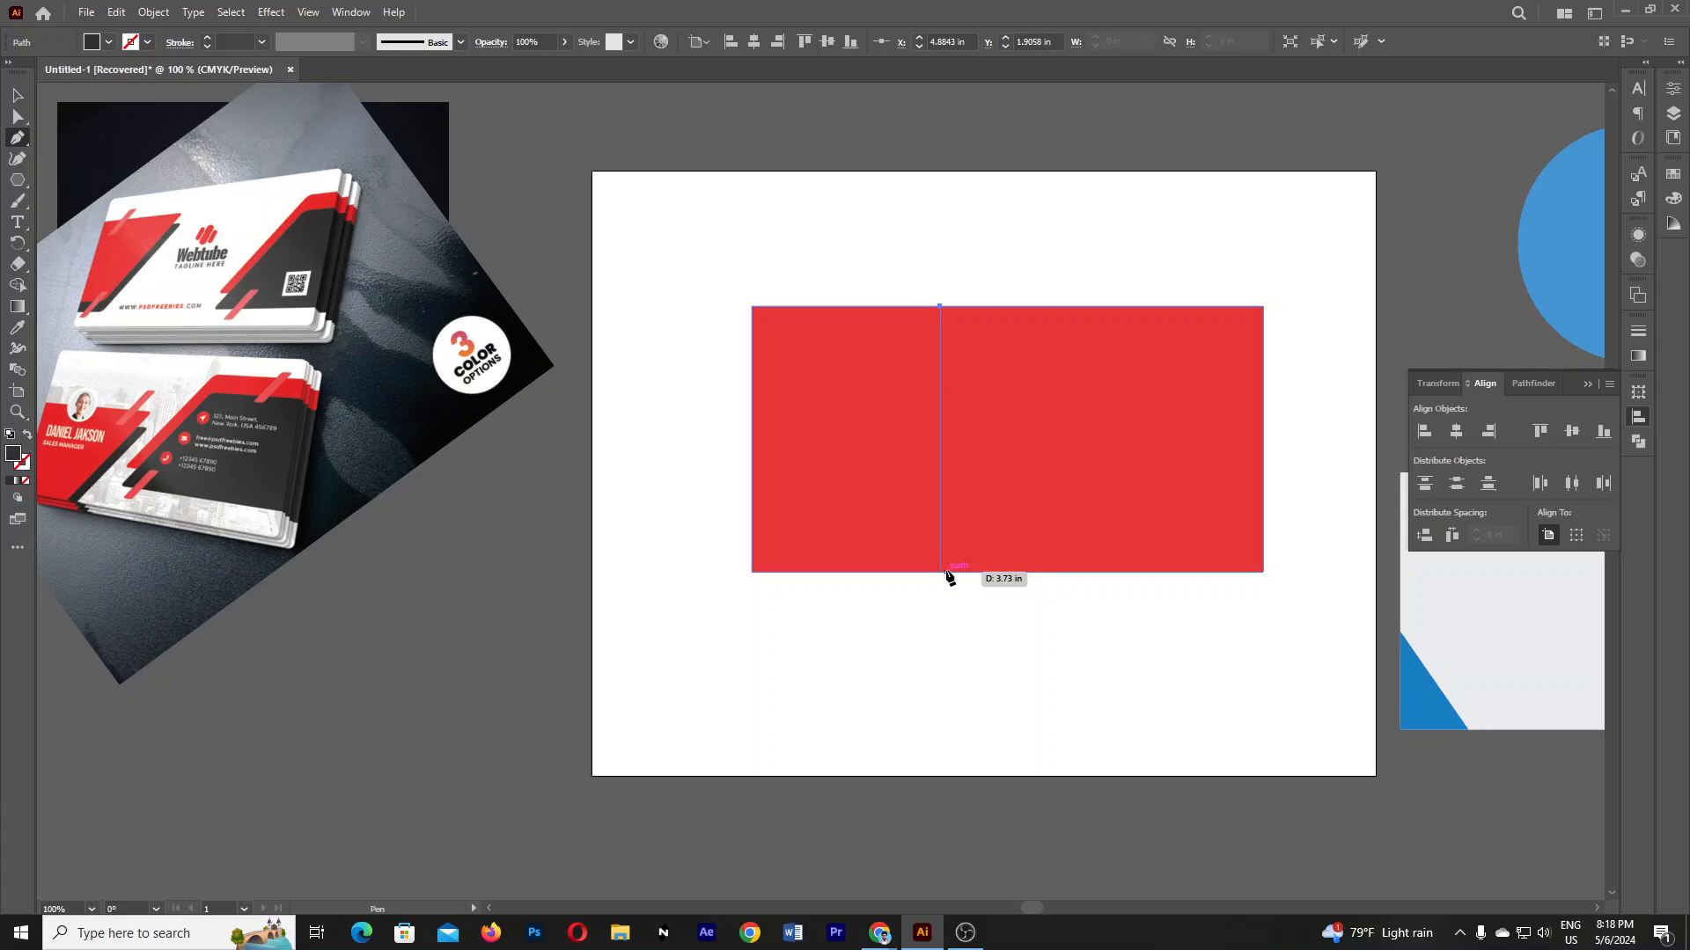
drag(940, 572, 858, 697)
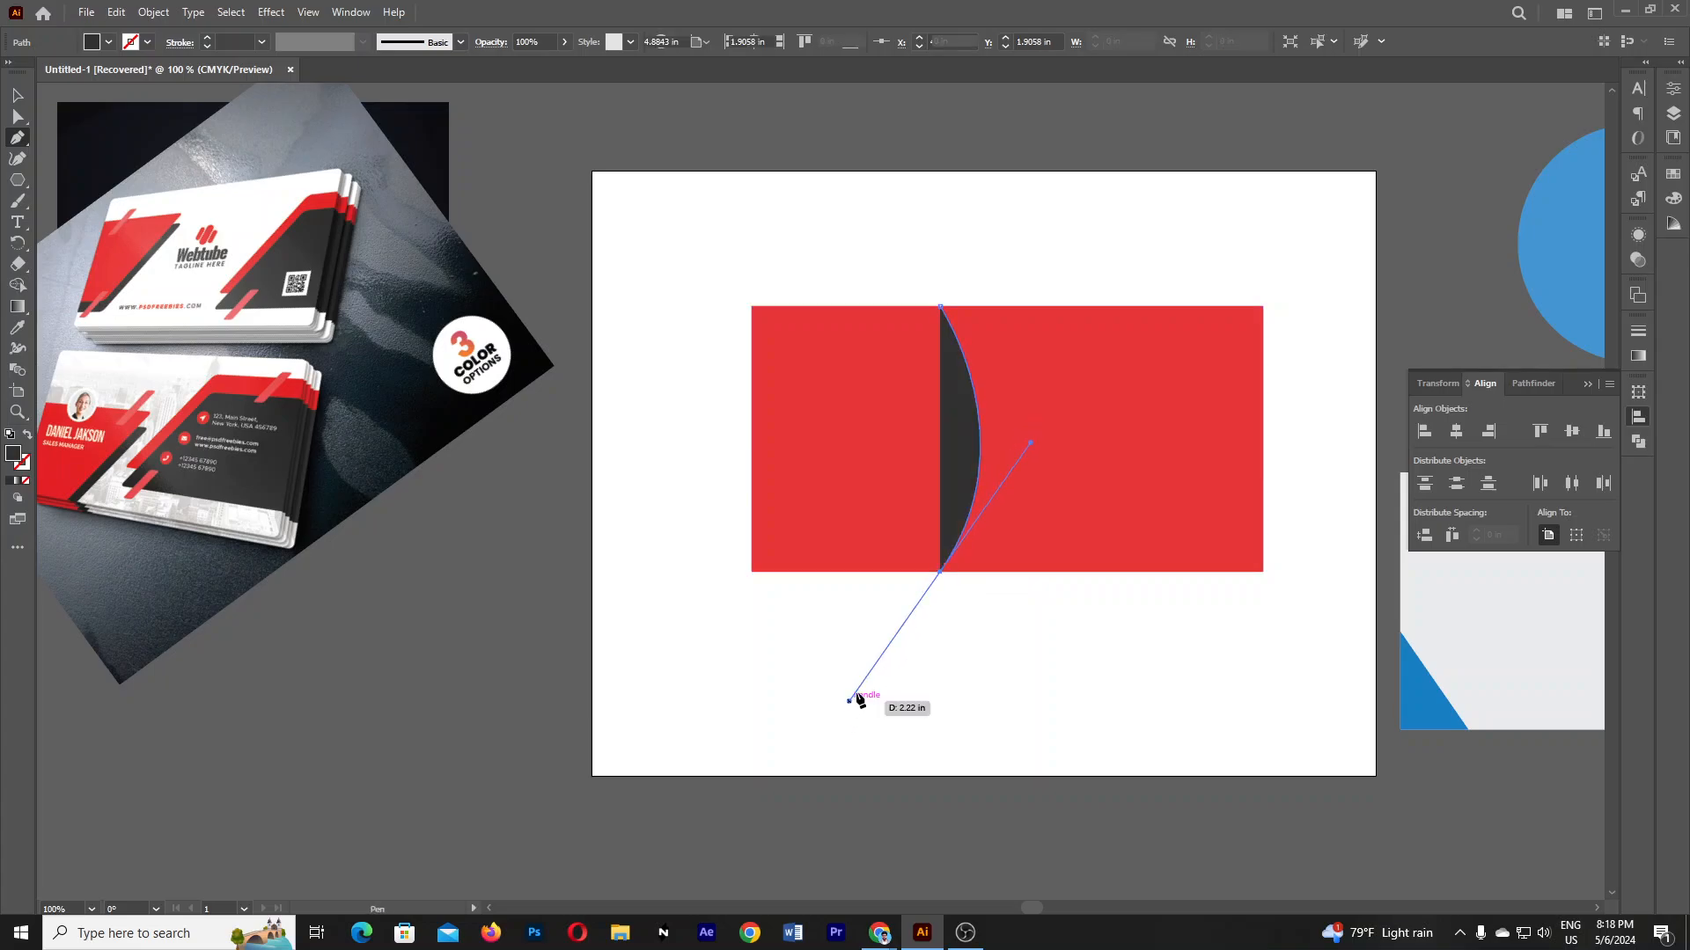
click(941, 572)
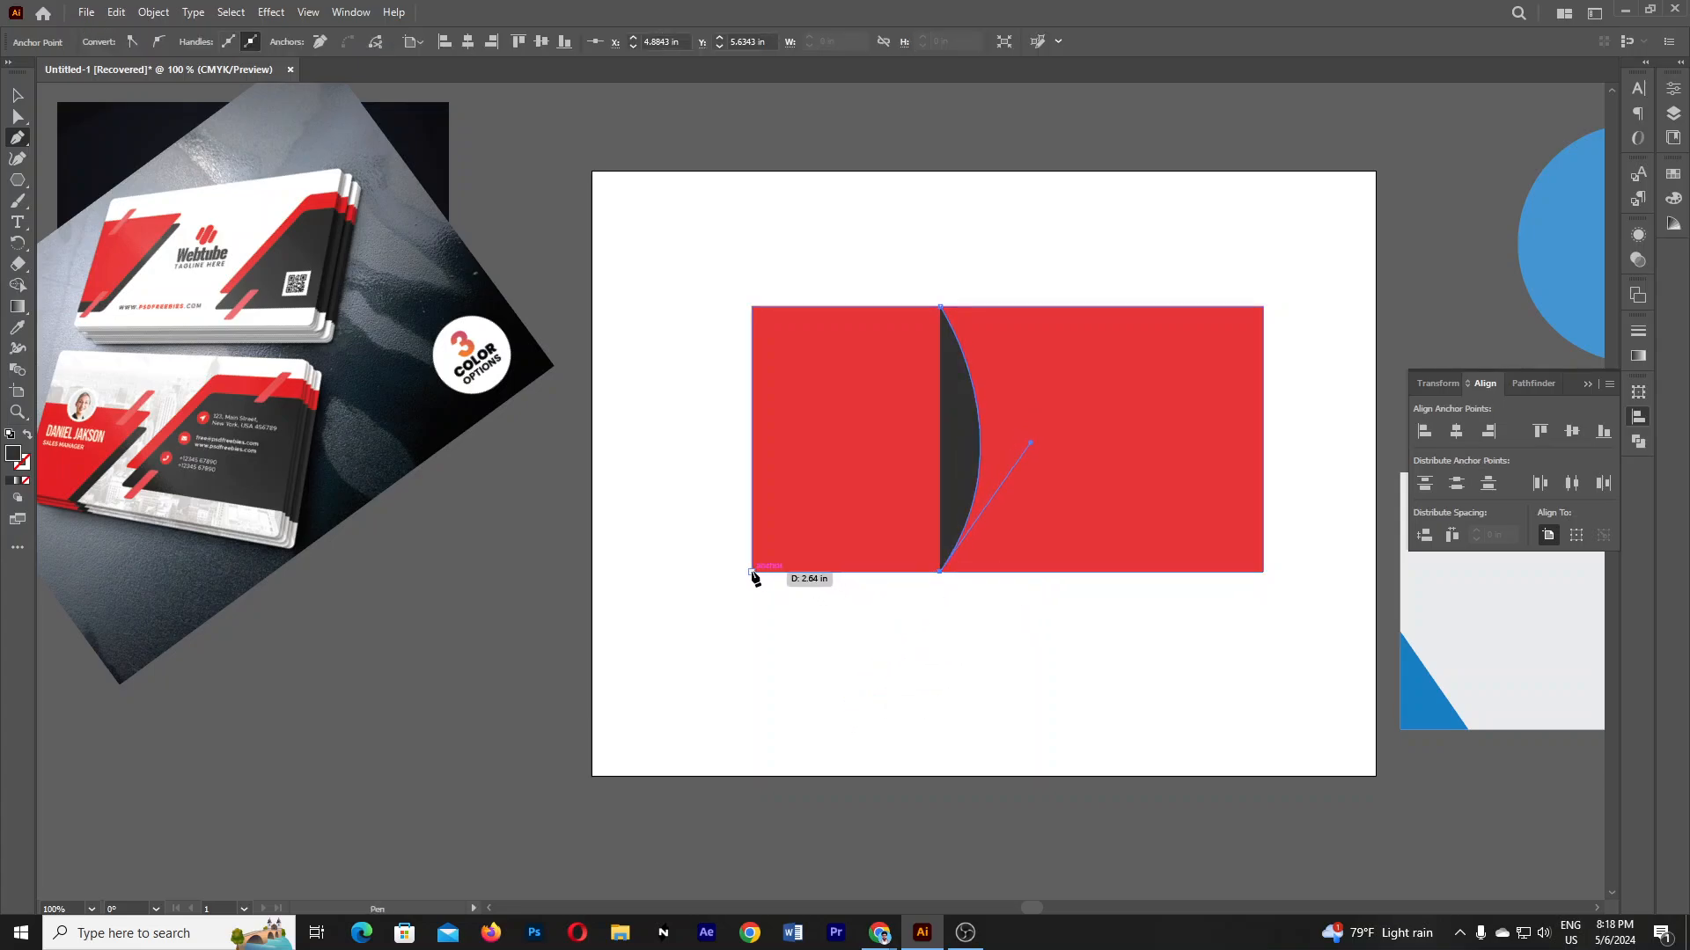
click(754, 572)
key(ctrl+z)
key(ctrl+z)
key(ctrl+z)
key(ctrl+z)
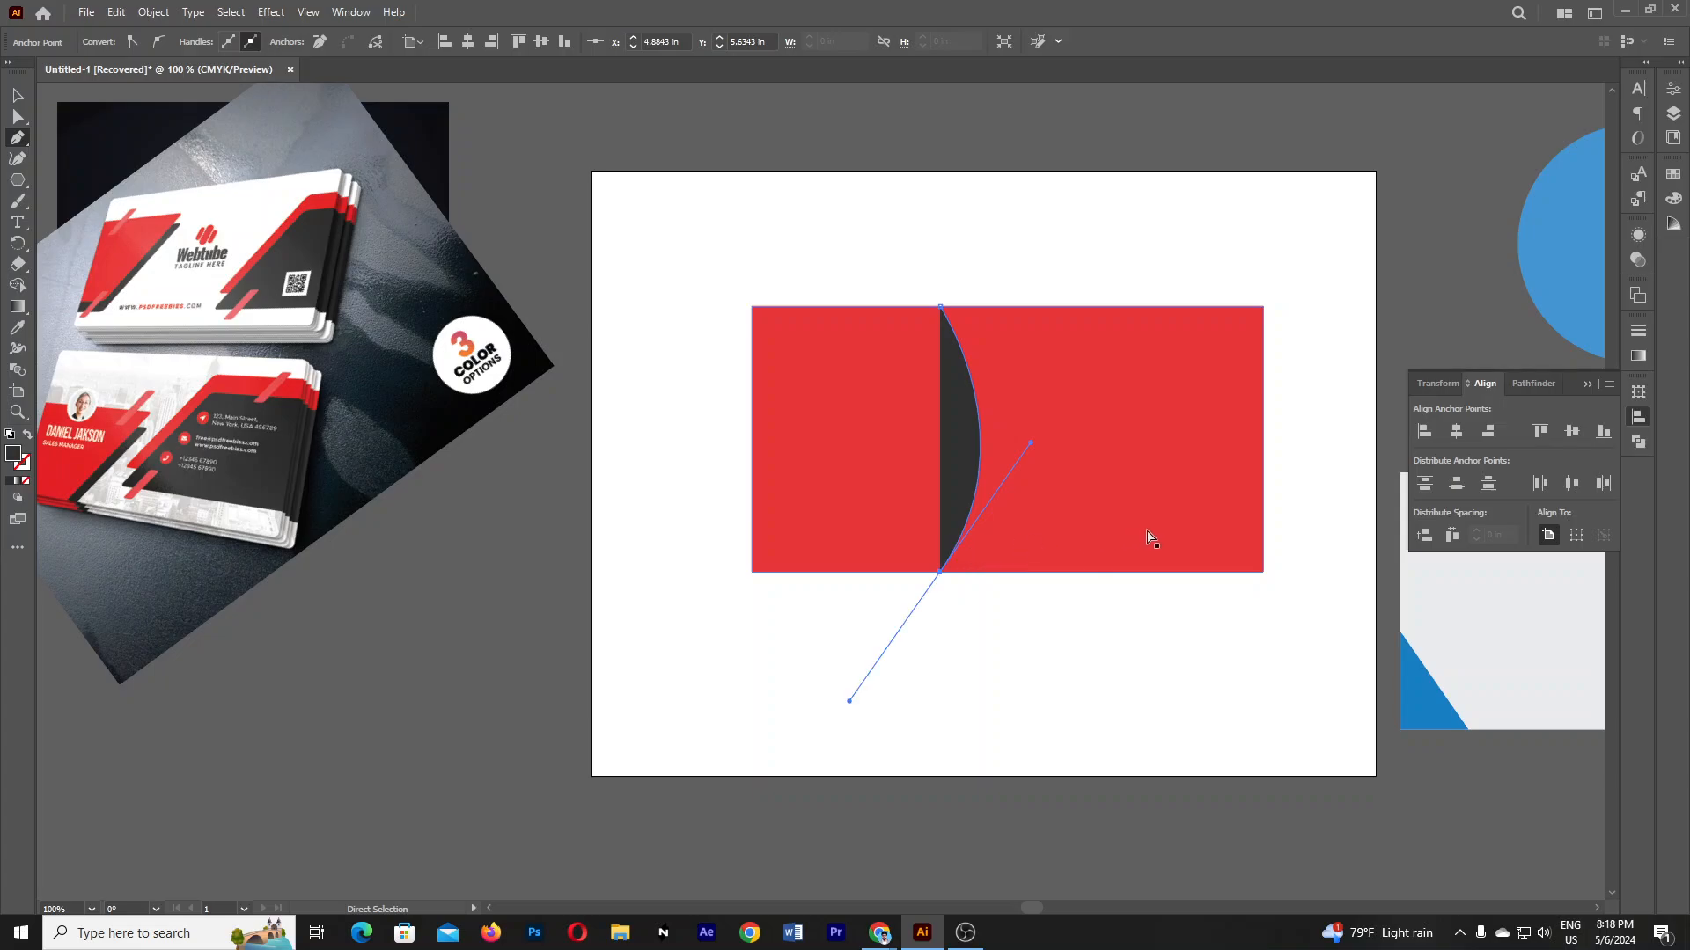
- Make the red rectangle taller, shift it left, and draw a large circle over its left side
click(17, 97)
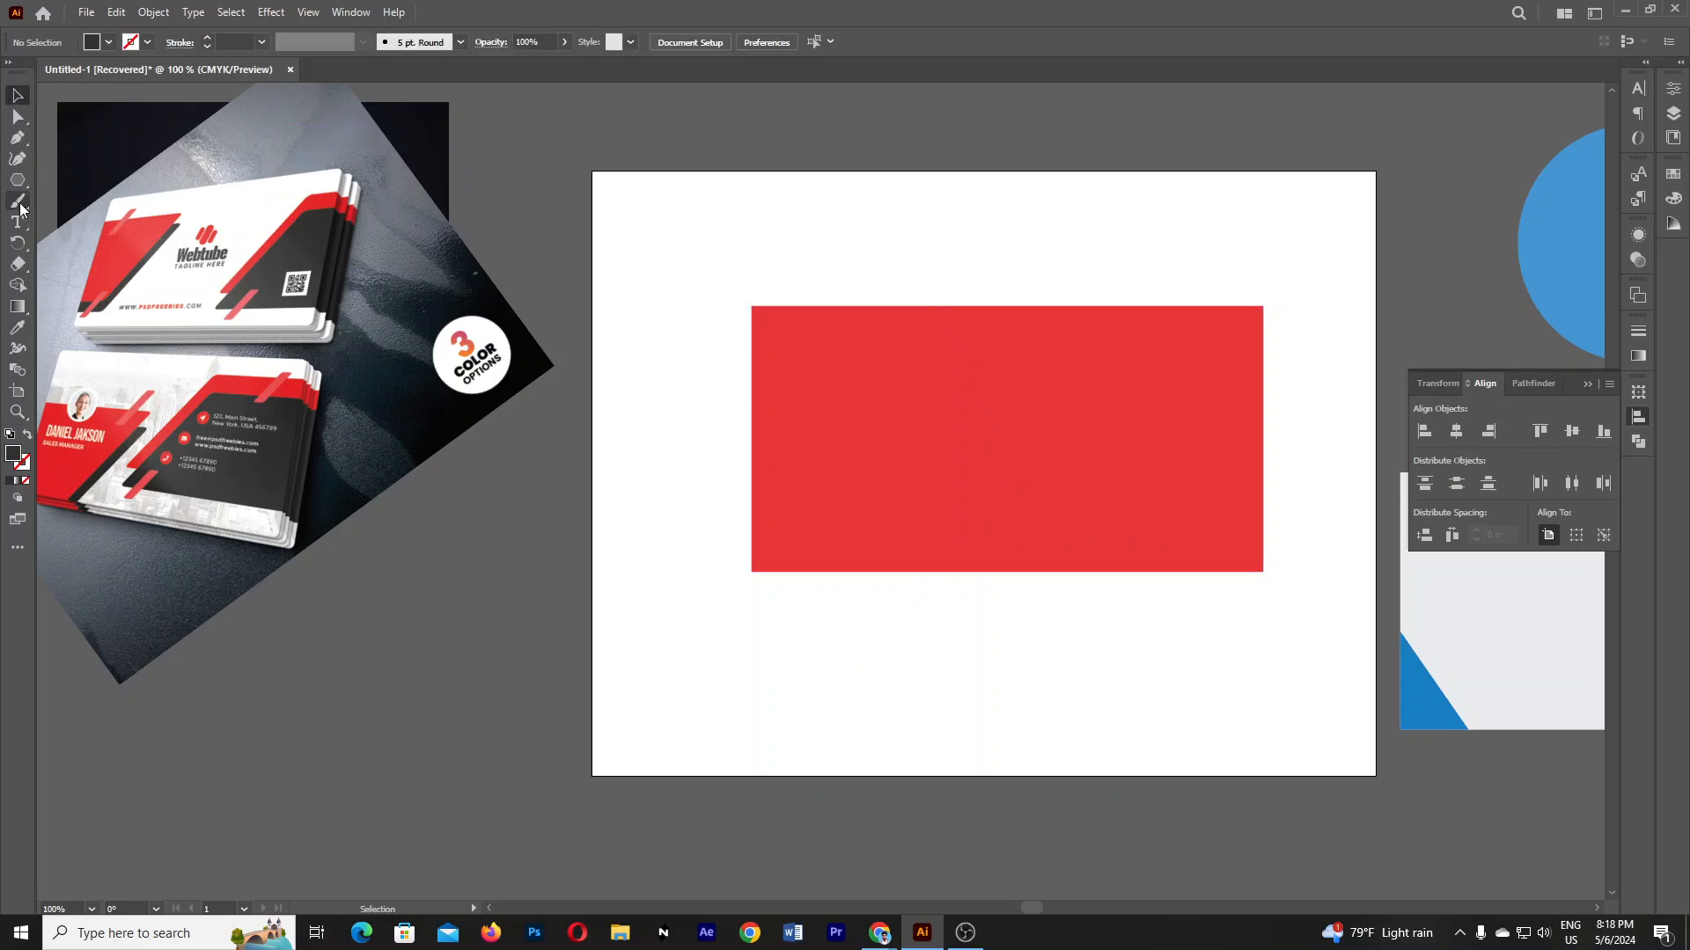
drag(953, 419, 957, 425)
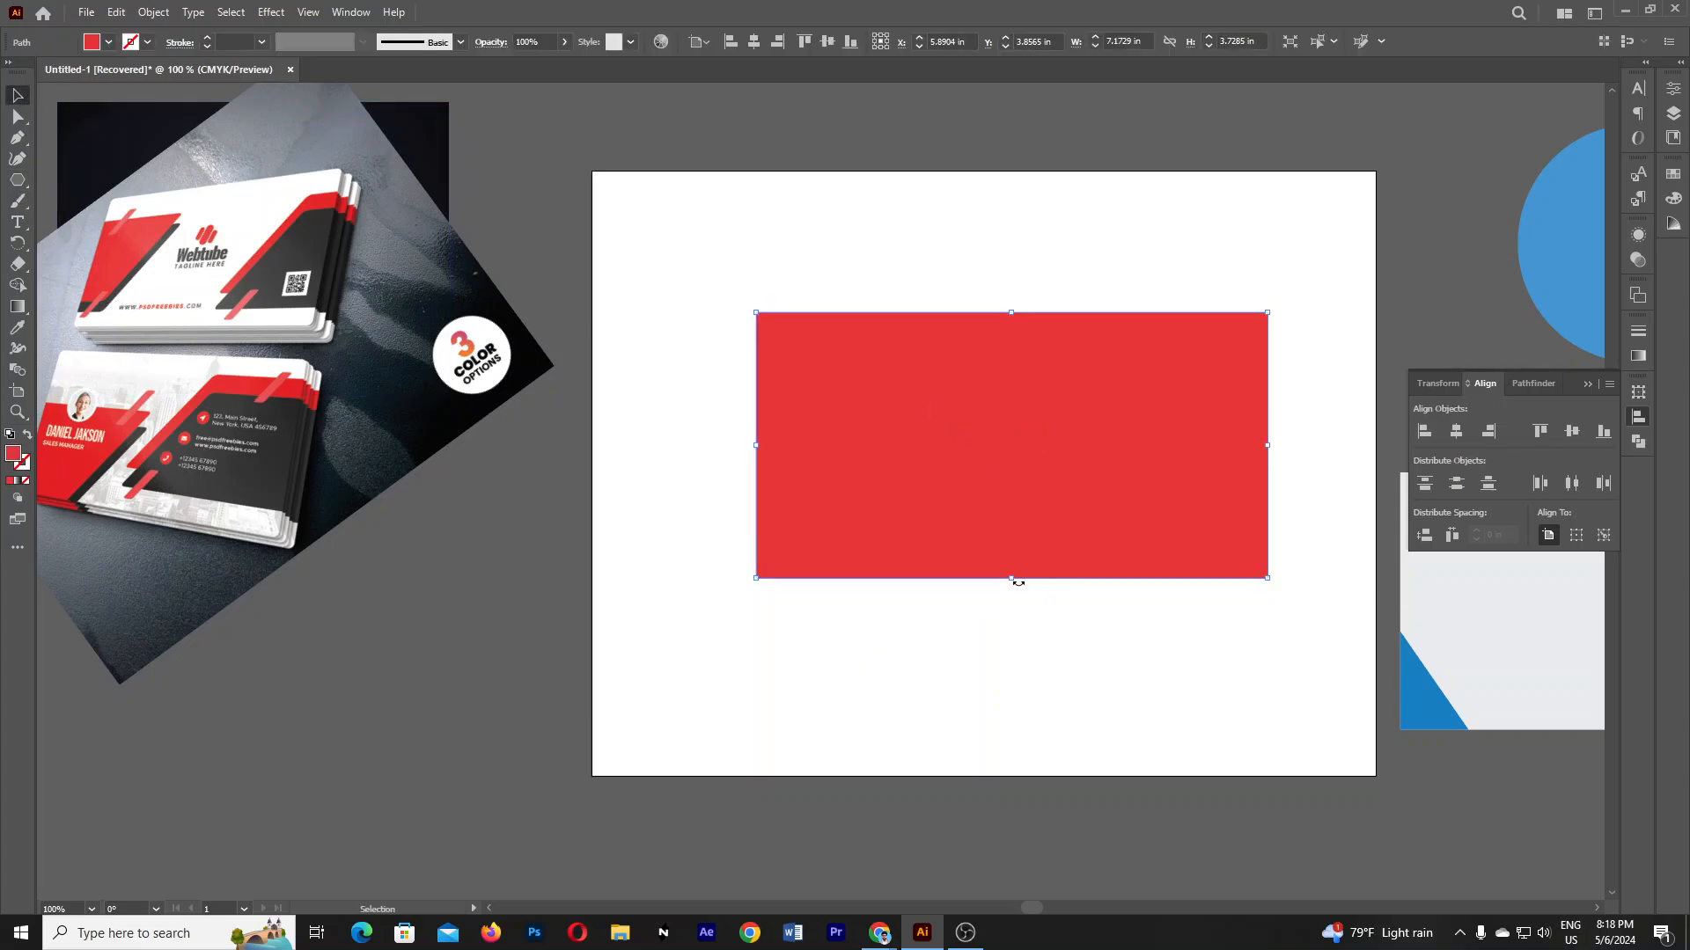
drag(1011, 578, 1011, 607)
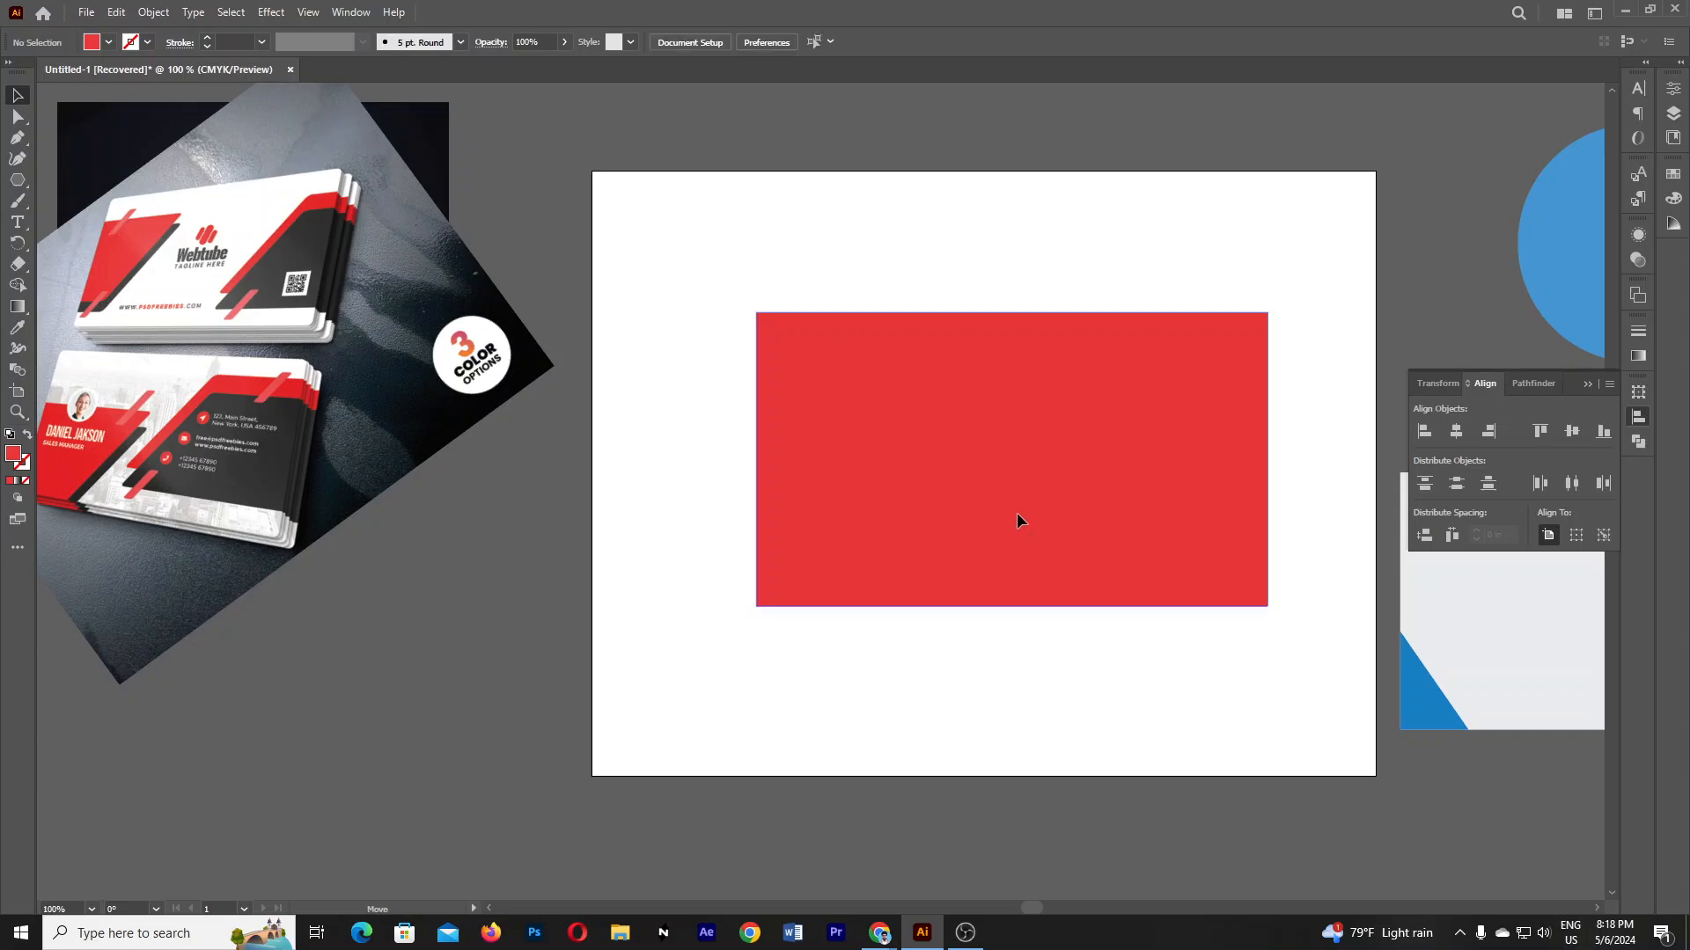
drag(1016, 512, 1005, 518)
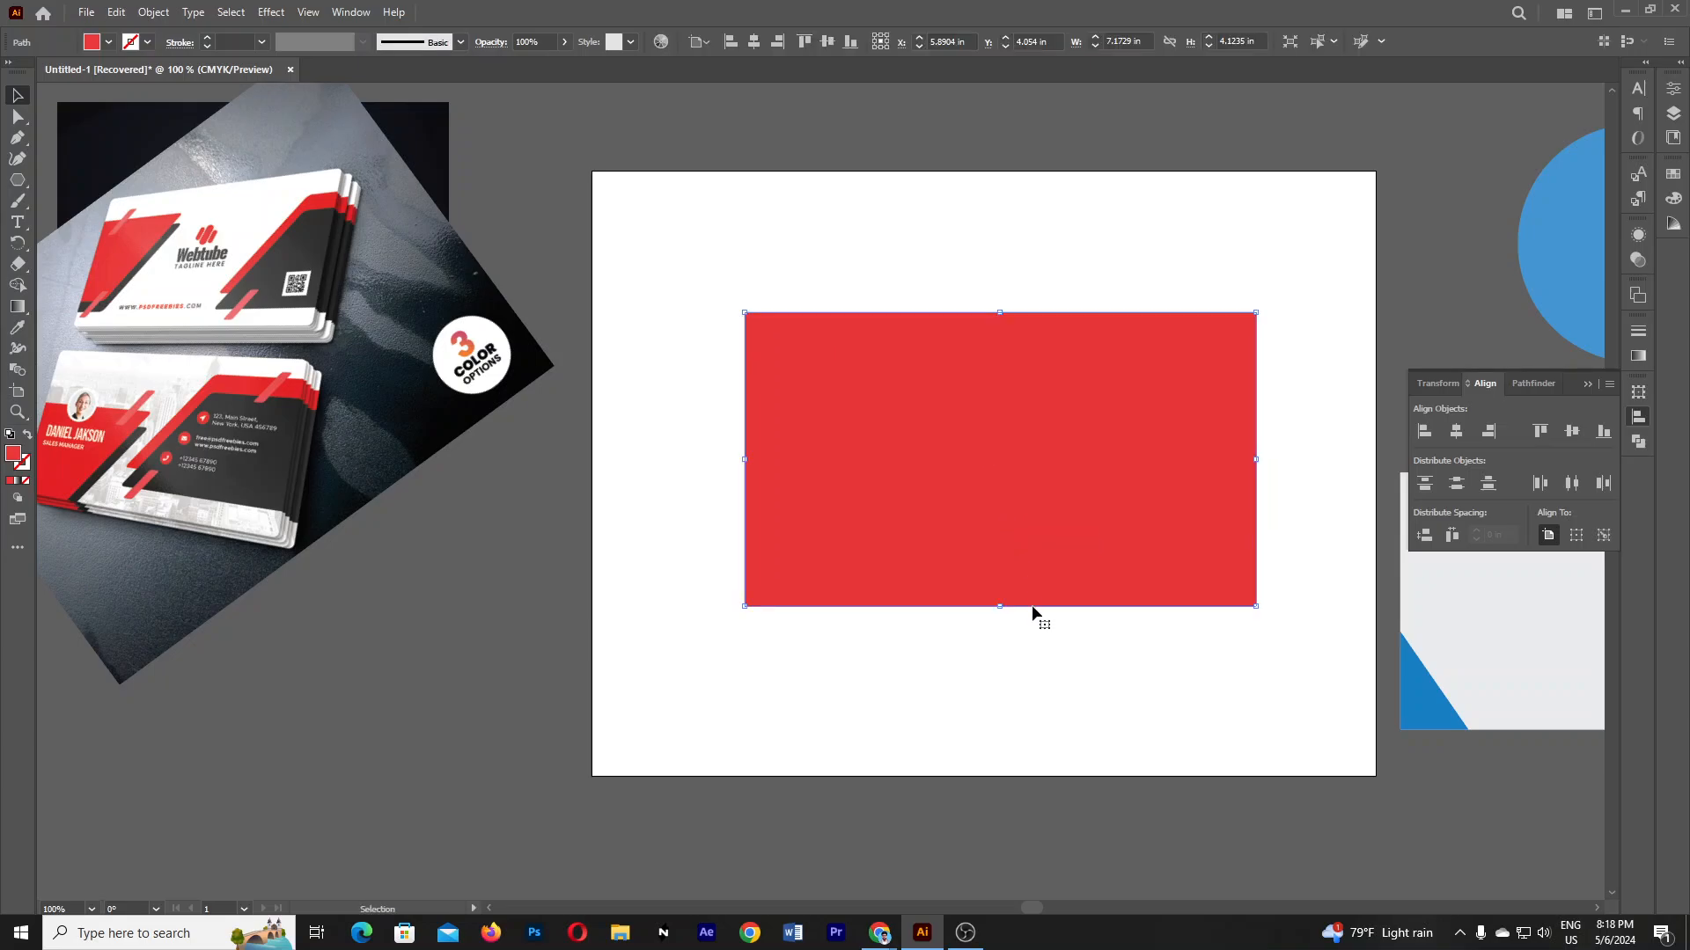
drag(20, 182, 101, 211)
mouse_move(779, 410)
mouse_down()
mouse_move(1067, 622)
mouse_move(1019, 599)
mouse_up()
- Give the circle the reference card's dark grey with the Eyedropper
click(16, 328)
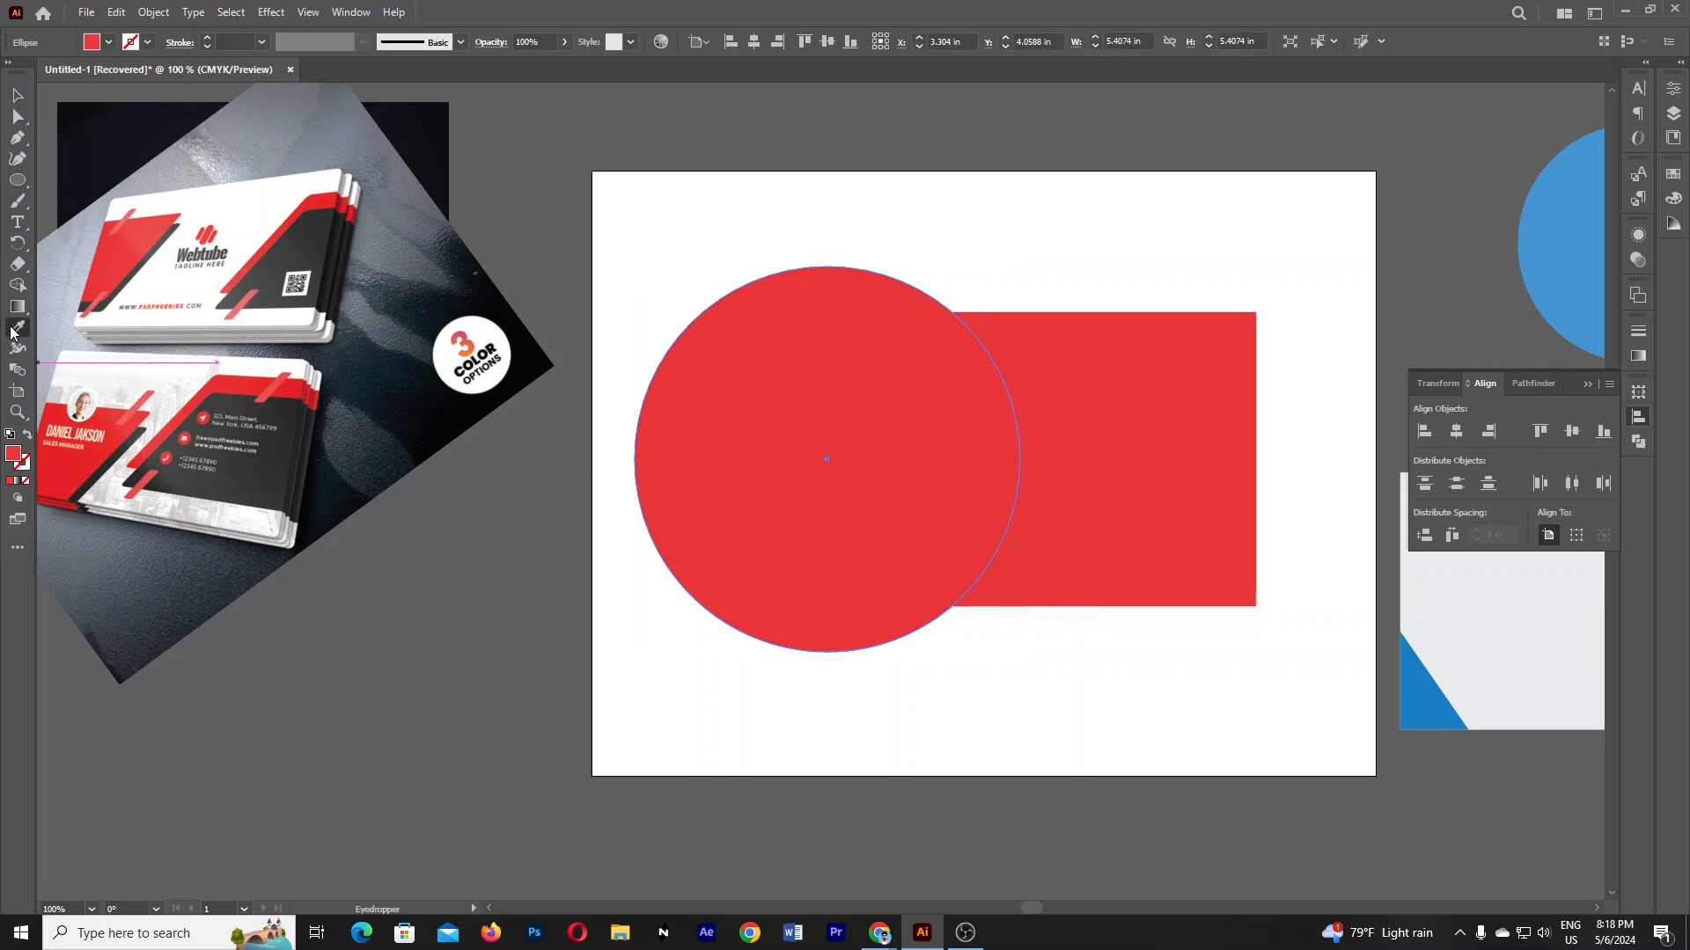
click(308, 240)
click(17, 94)
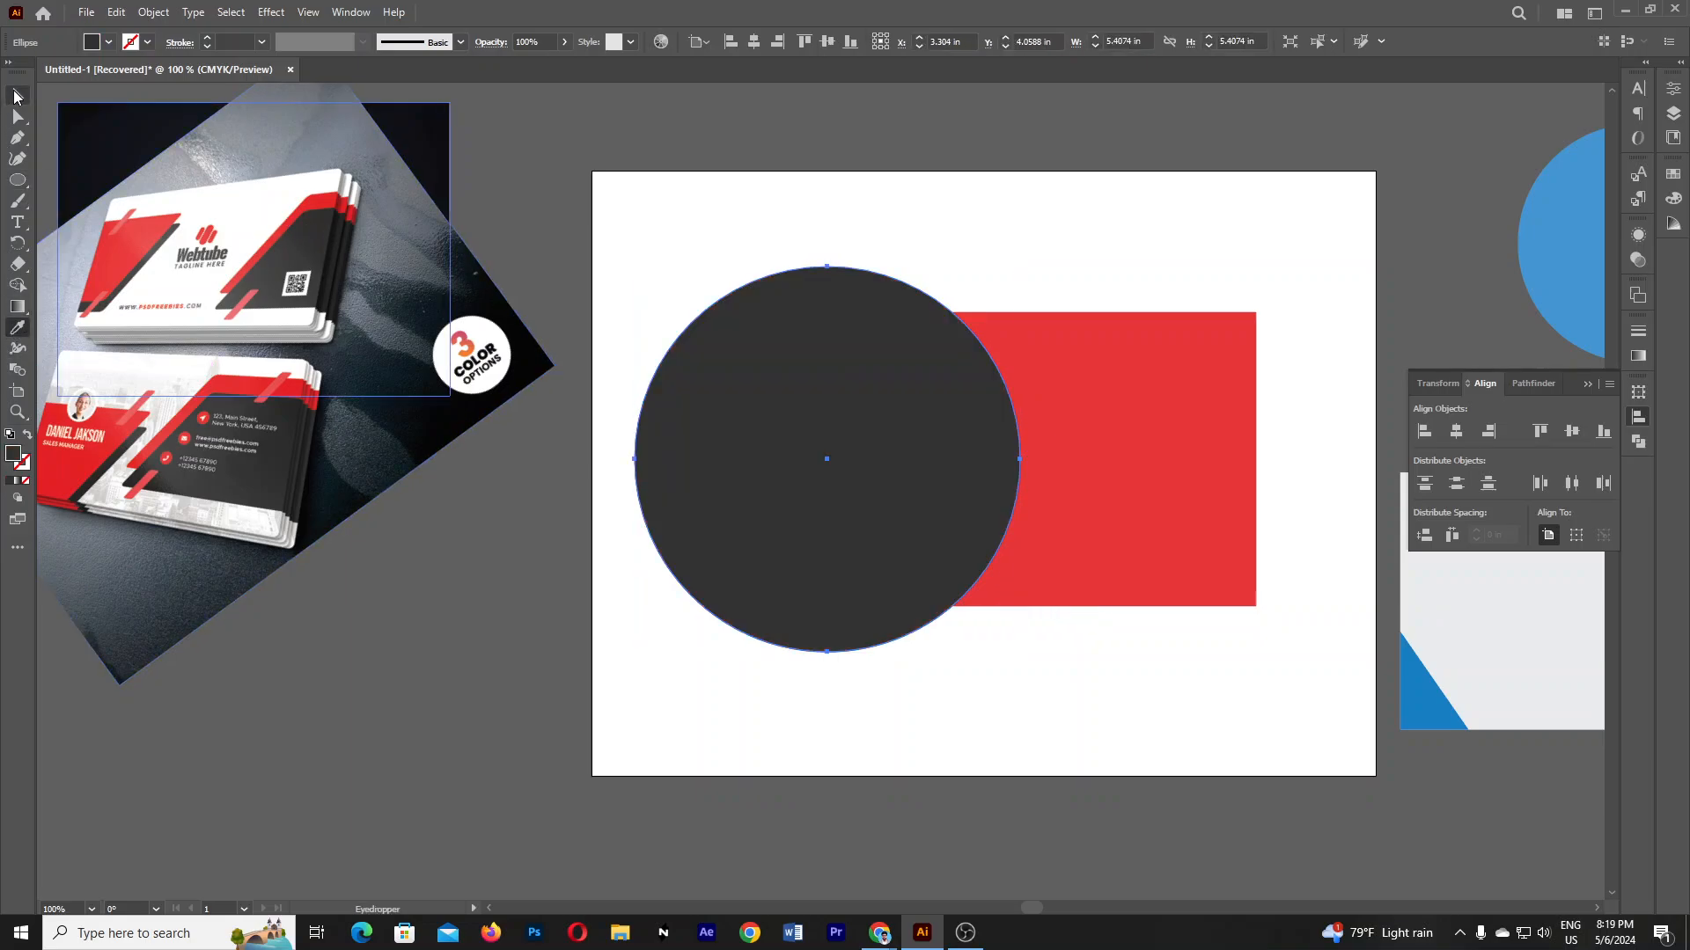
click(1137, 672)
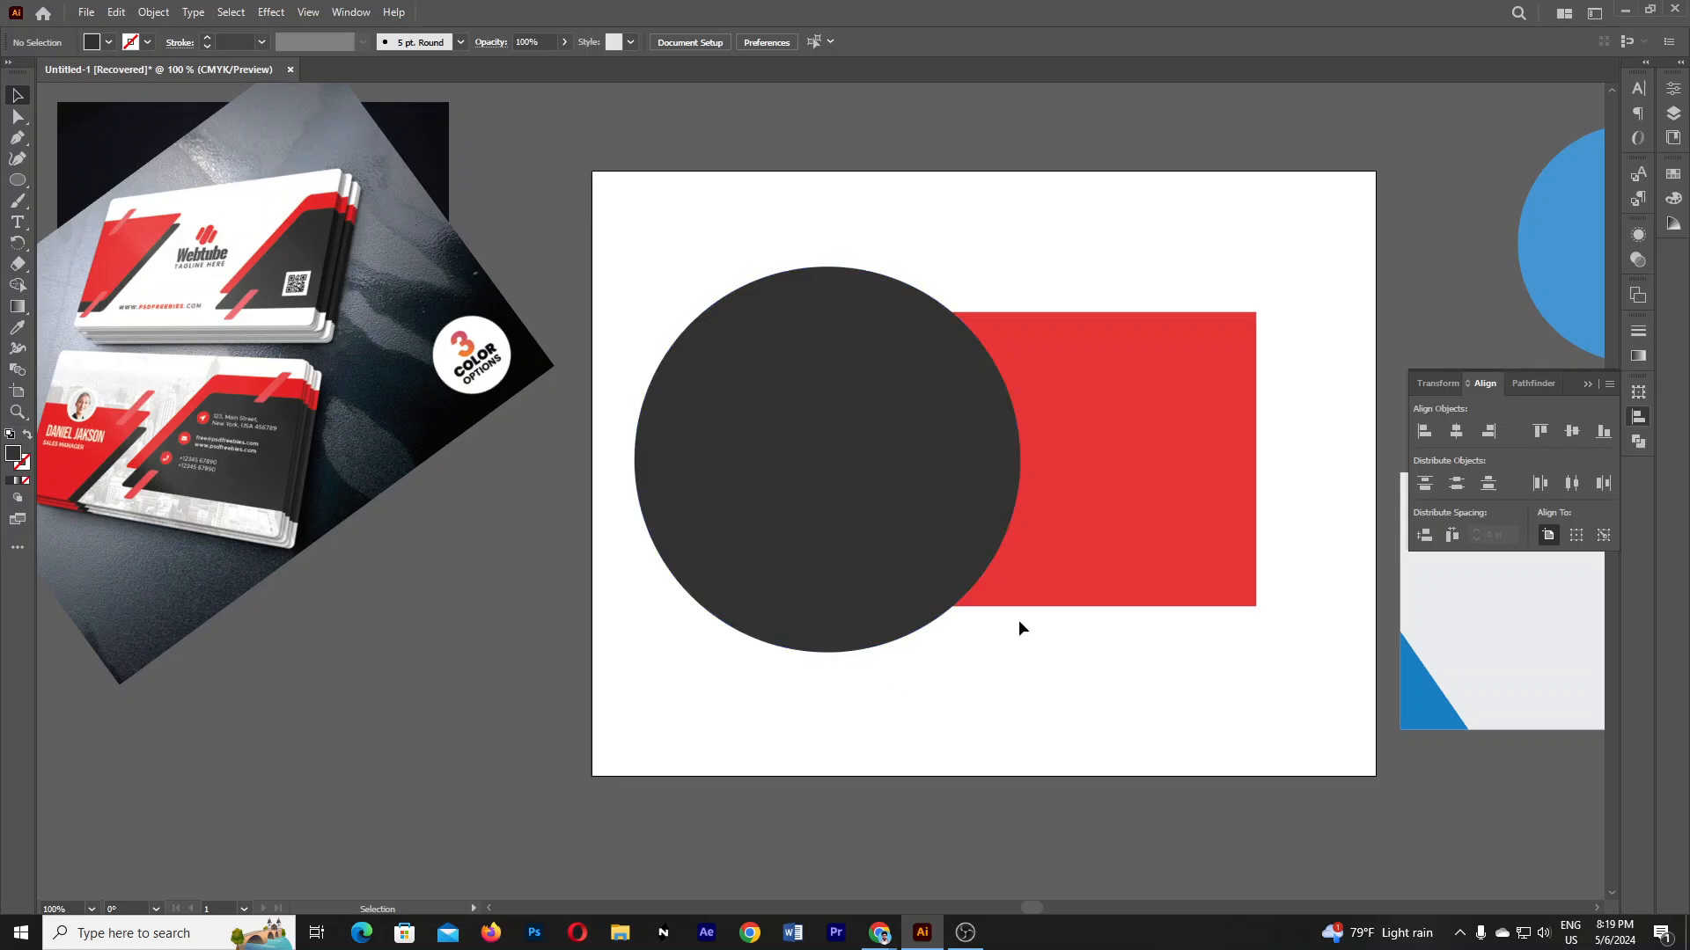
- Select the circle and rectangle and trim the circle's outer part with Shape Builder
drag(837, 720, 899, 679)
drag(853, 194, 1078, 530)
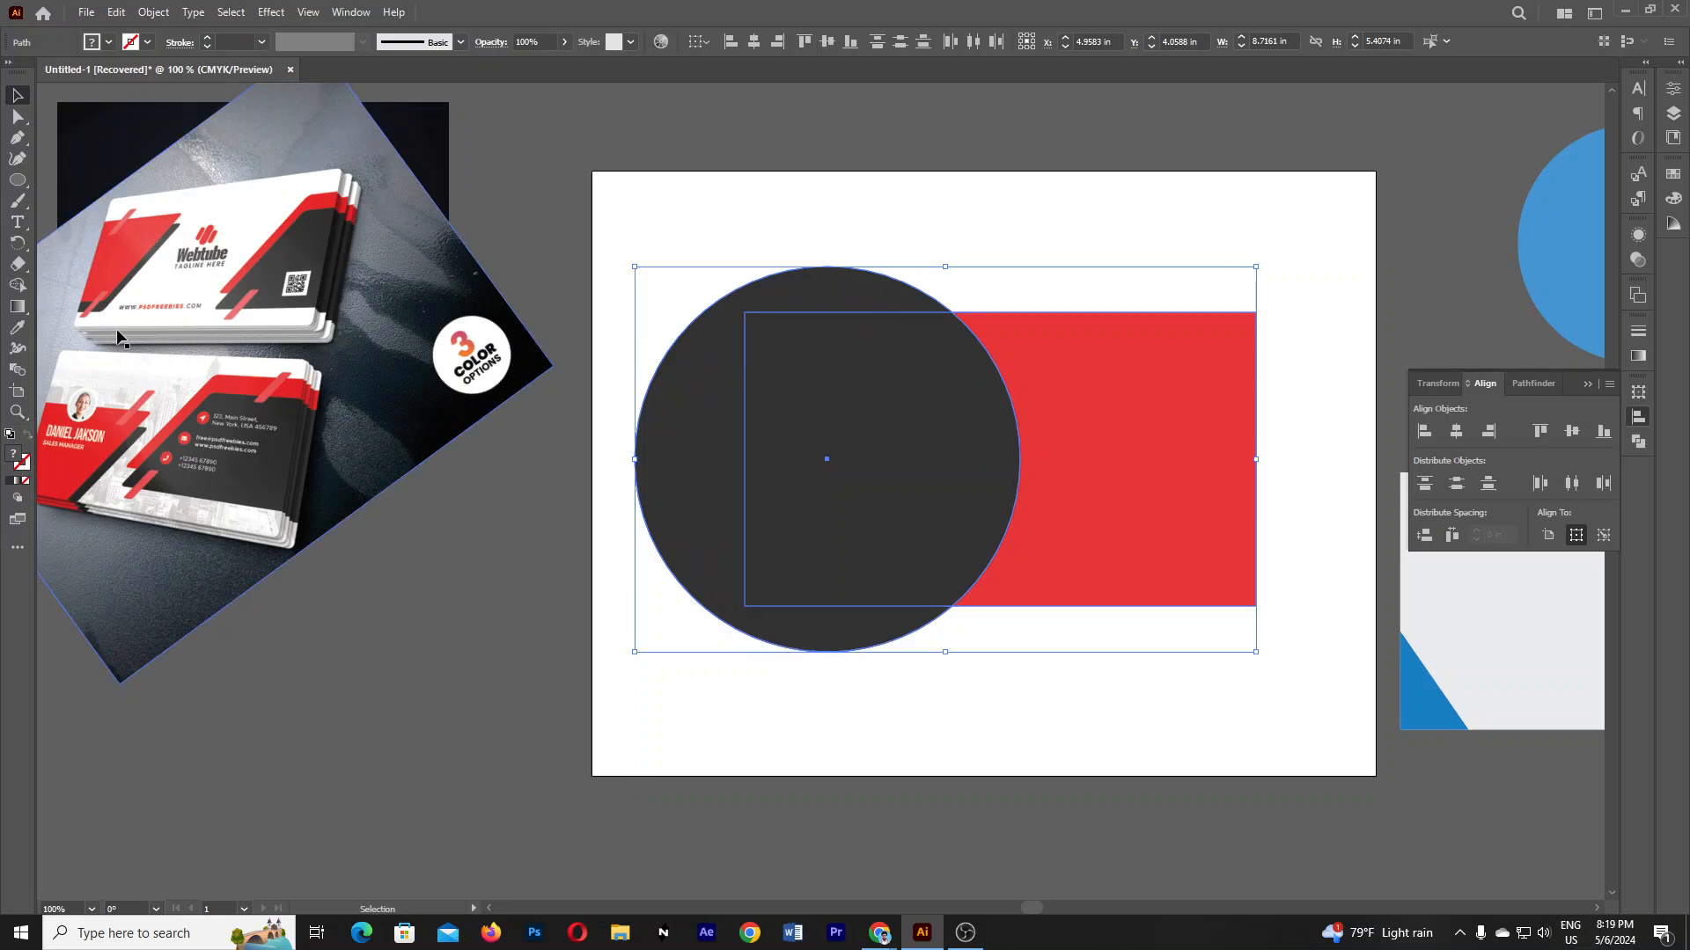
key(shift+m)
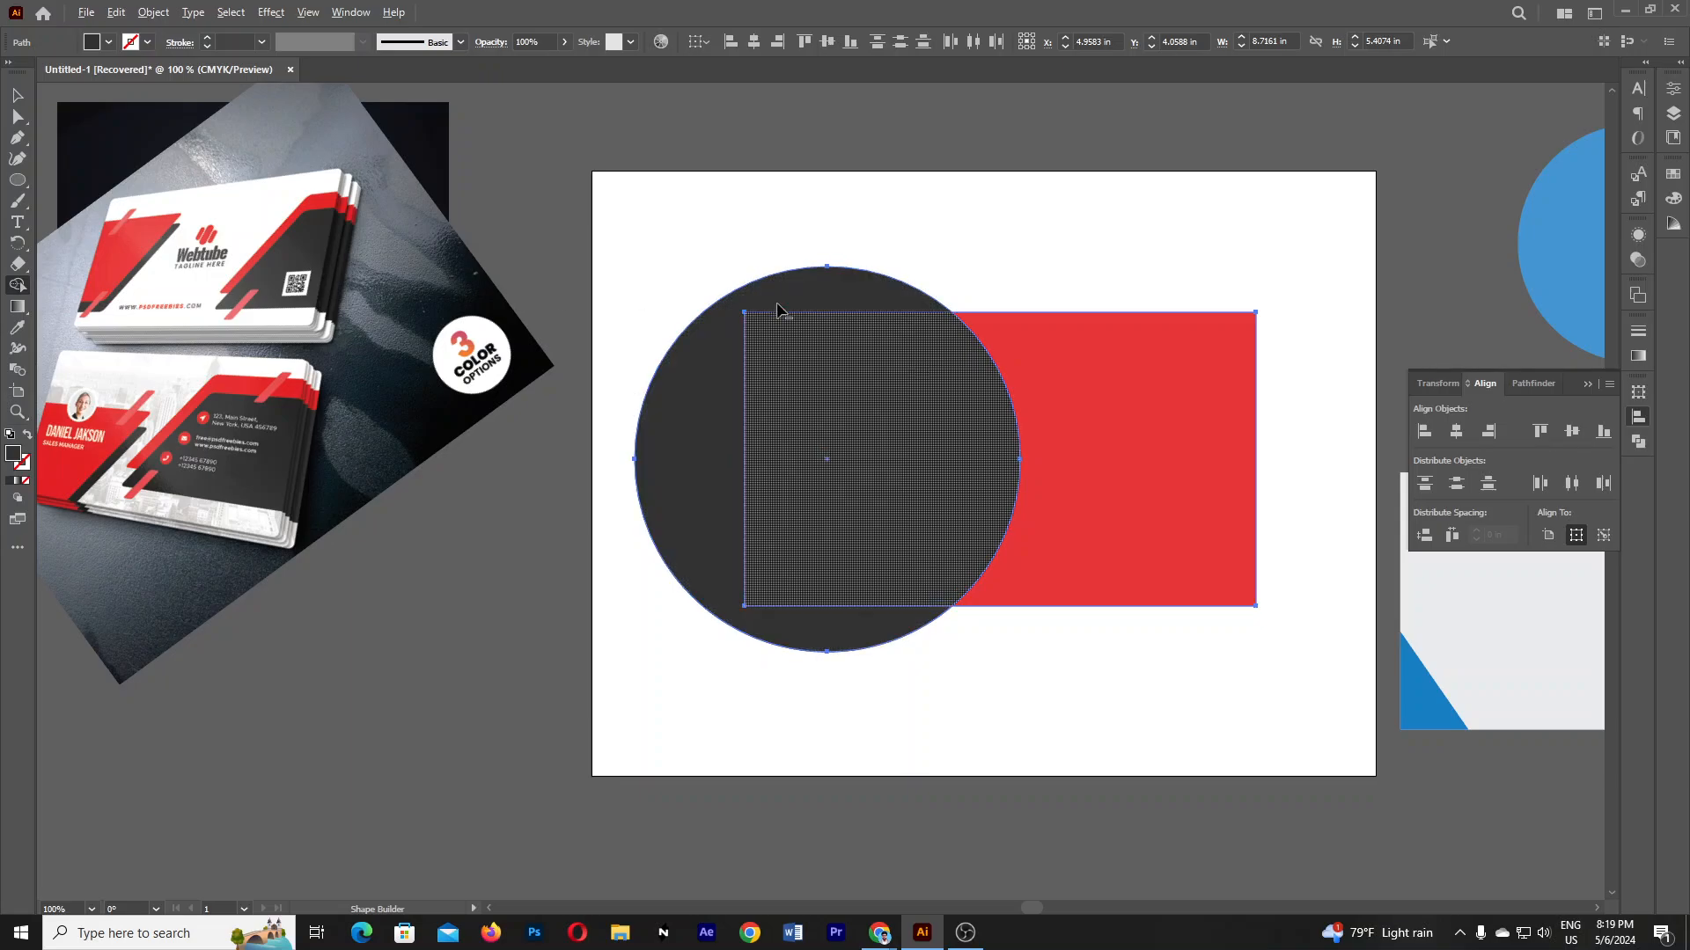
alt+click(704, 408)
- Test-move the dark arc panel to confirm it is separate, then undo the moves
key(v)
click(598, 769)
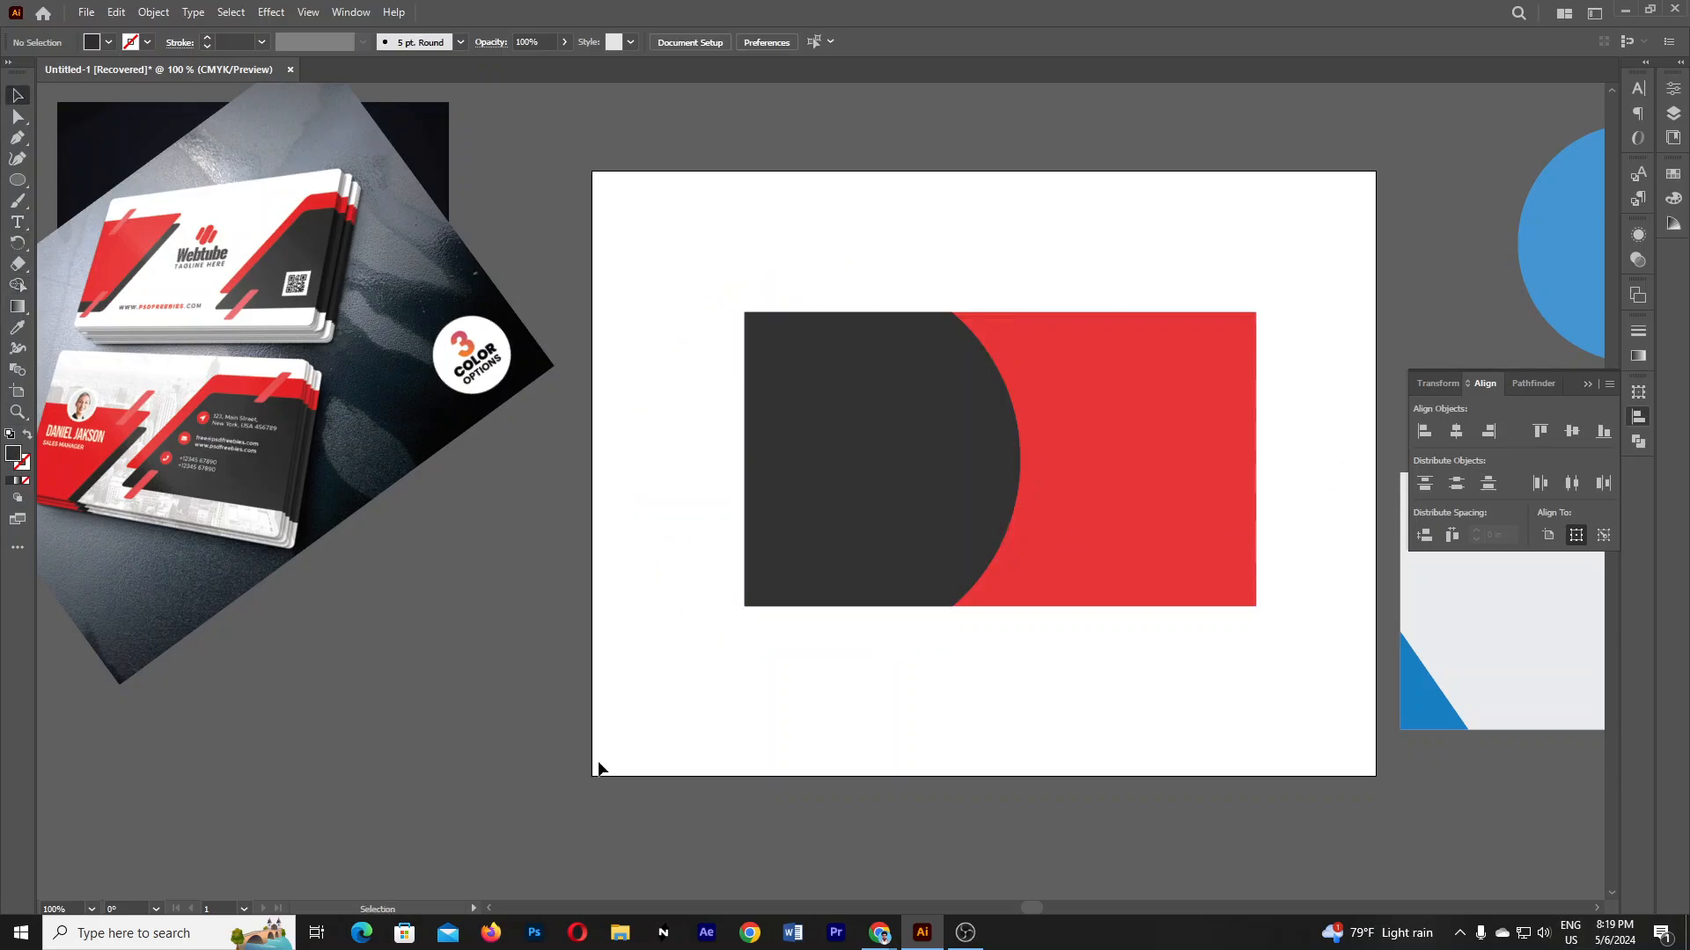
drag(994, 518, 866, 513)
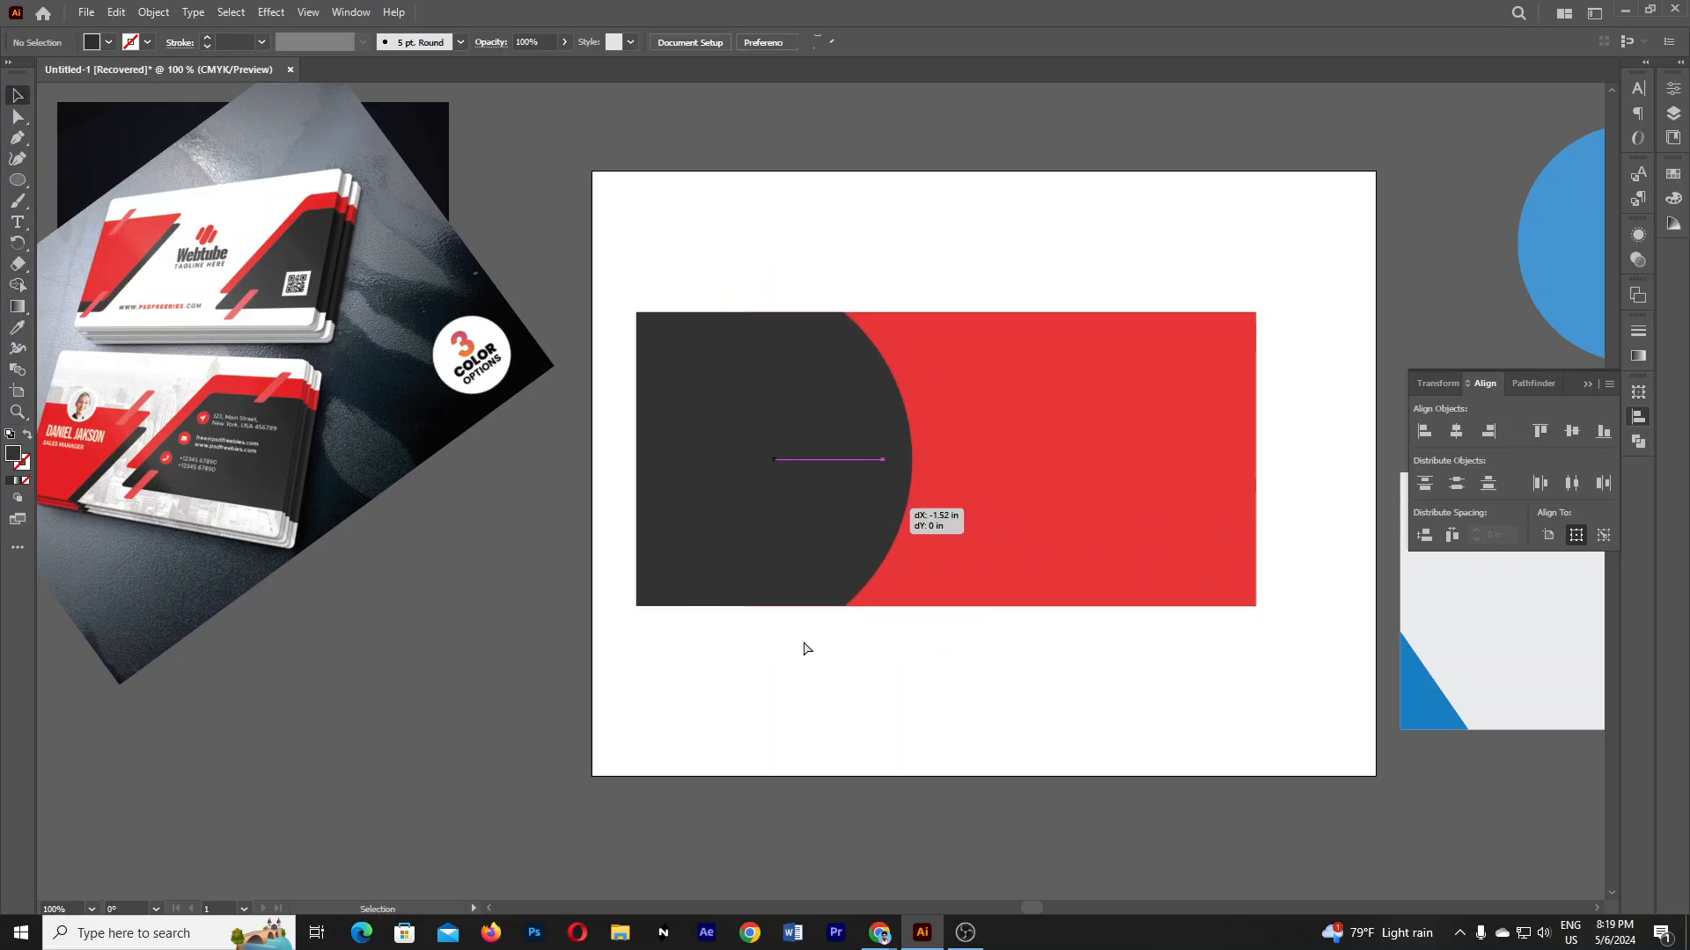
drag(804, 648, 798, 657)
key(ctrl+z)
drag(988, 431, 782, 678)
key(ctrl+z)
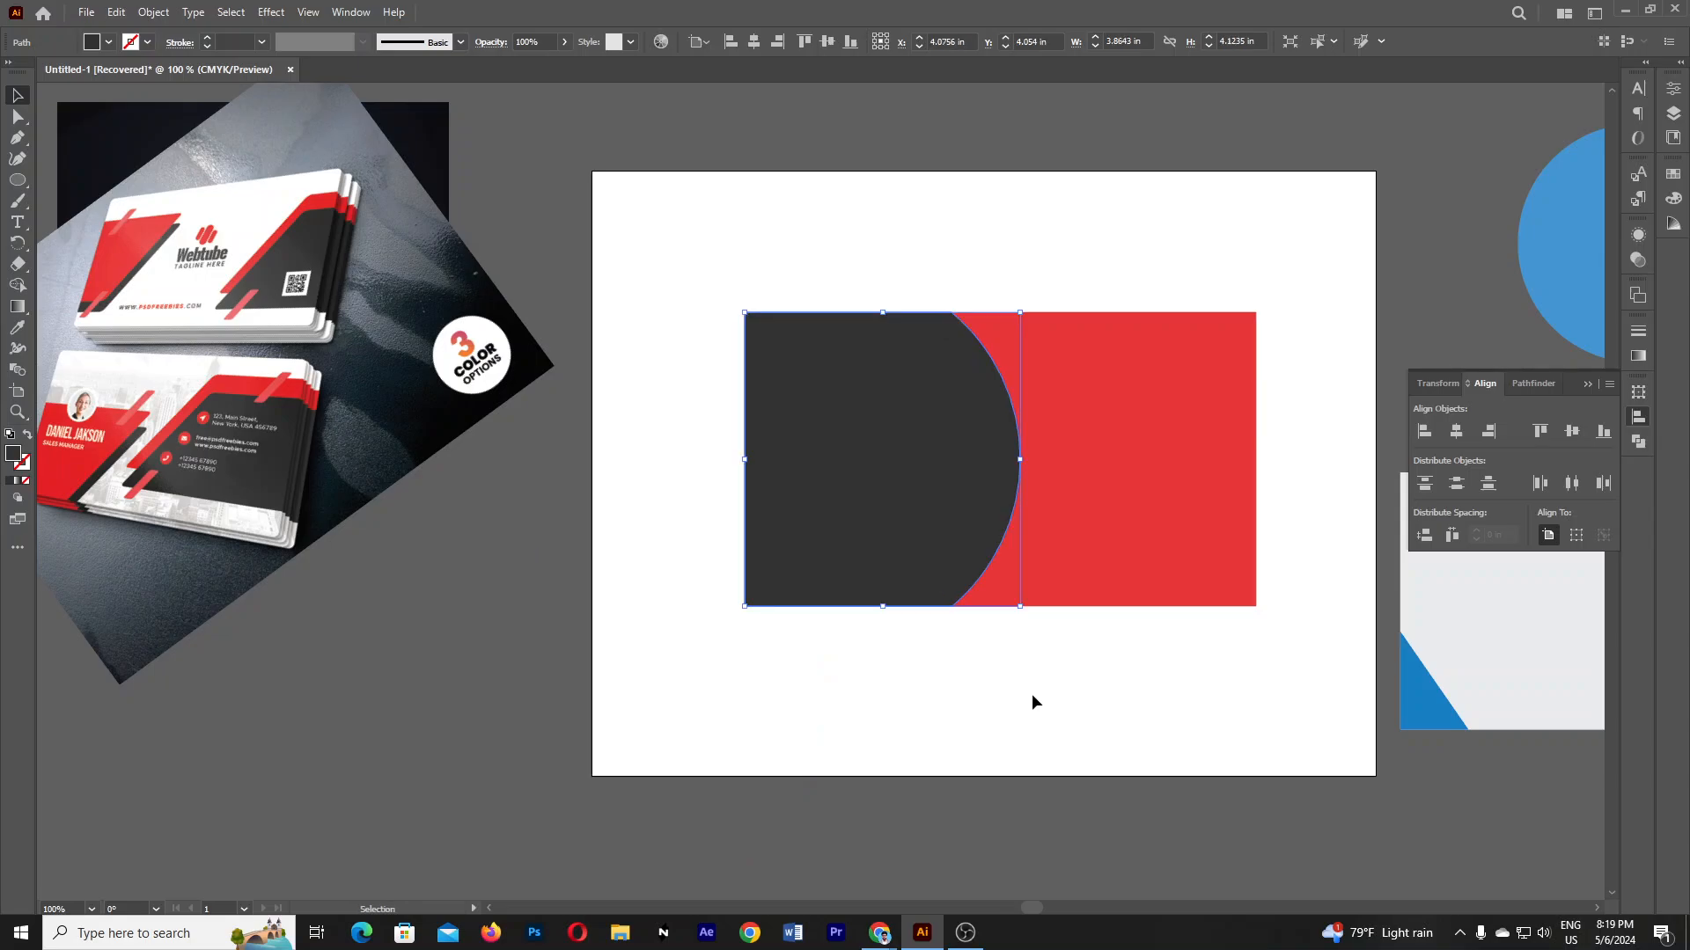
click(1033, 695)
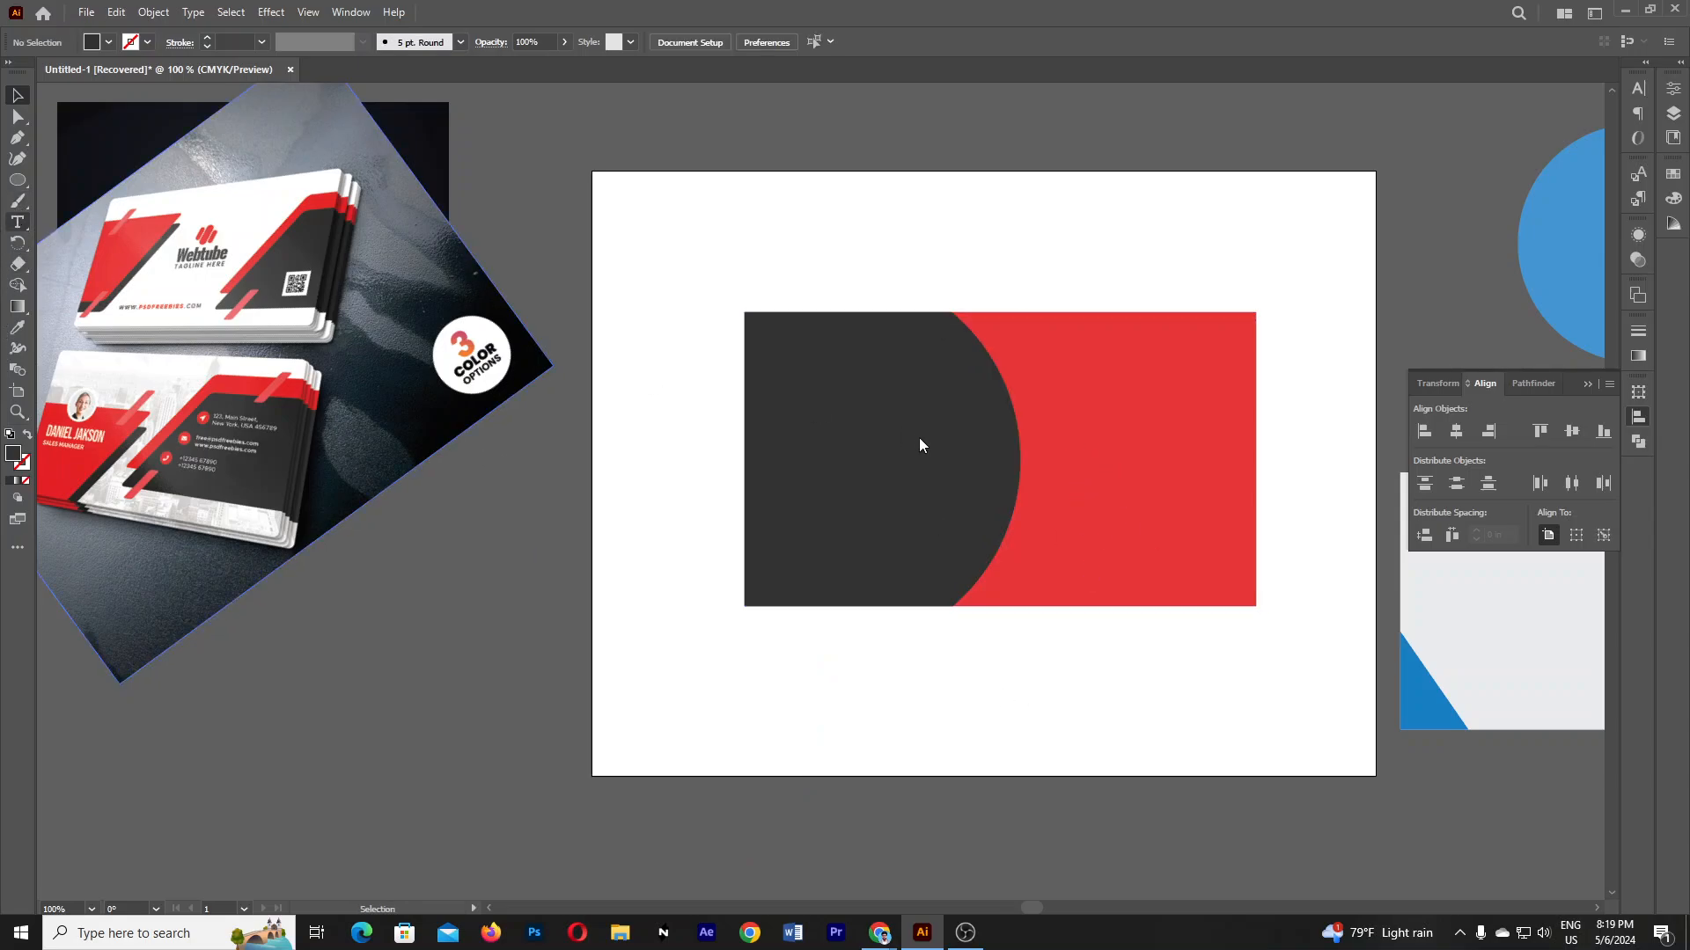
- Type the person's name in a text box on the dark panel
key(t)
click(811, 440)
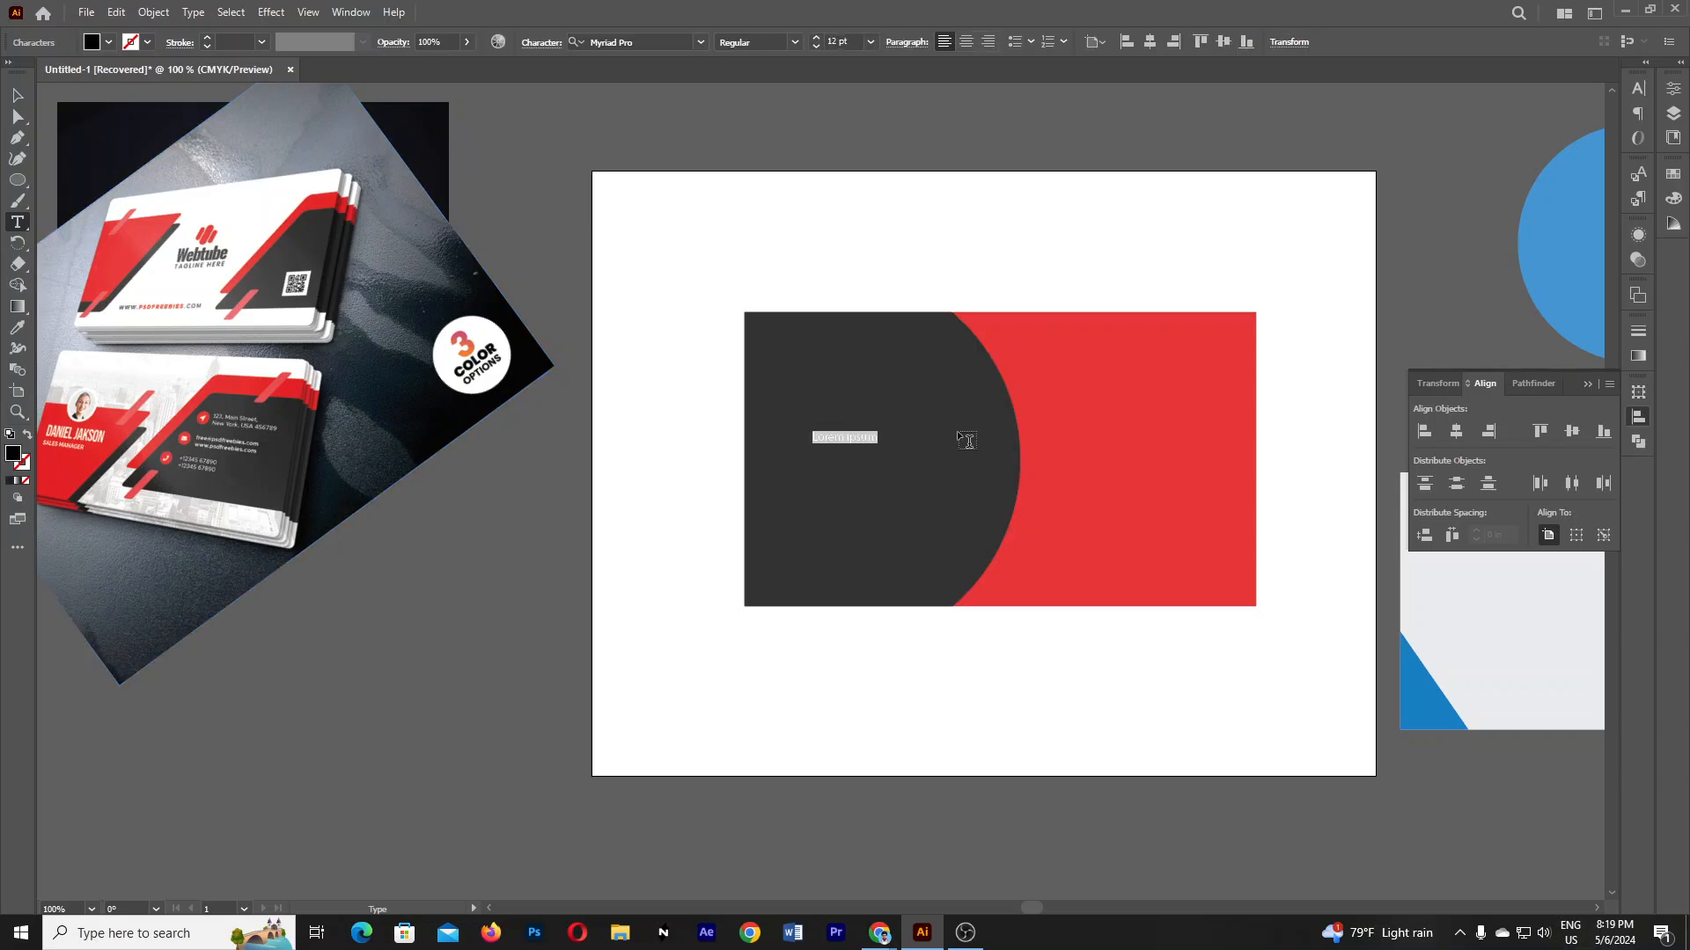
- Make the name text white and enlarge it higher on the panel
click(18, 328)
click(718, 246)
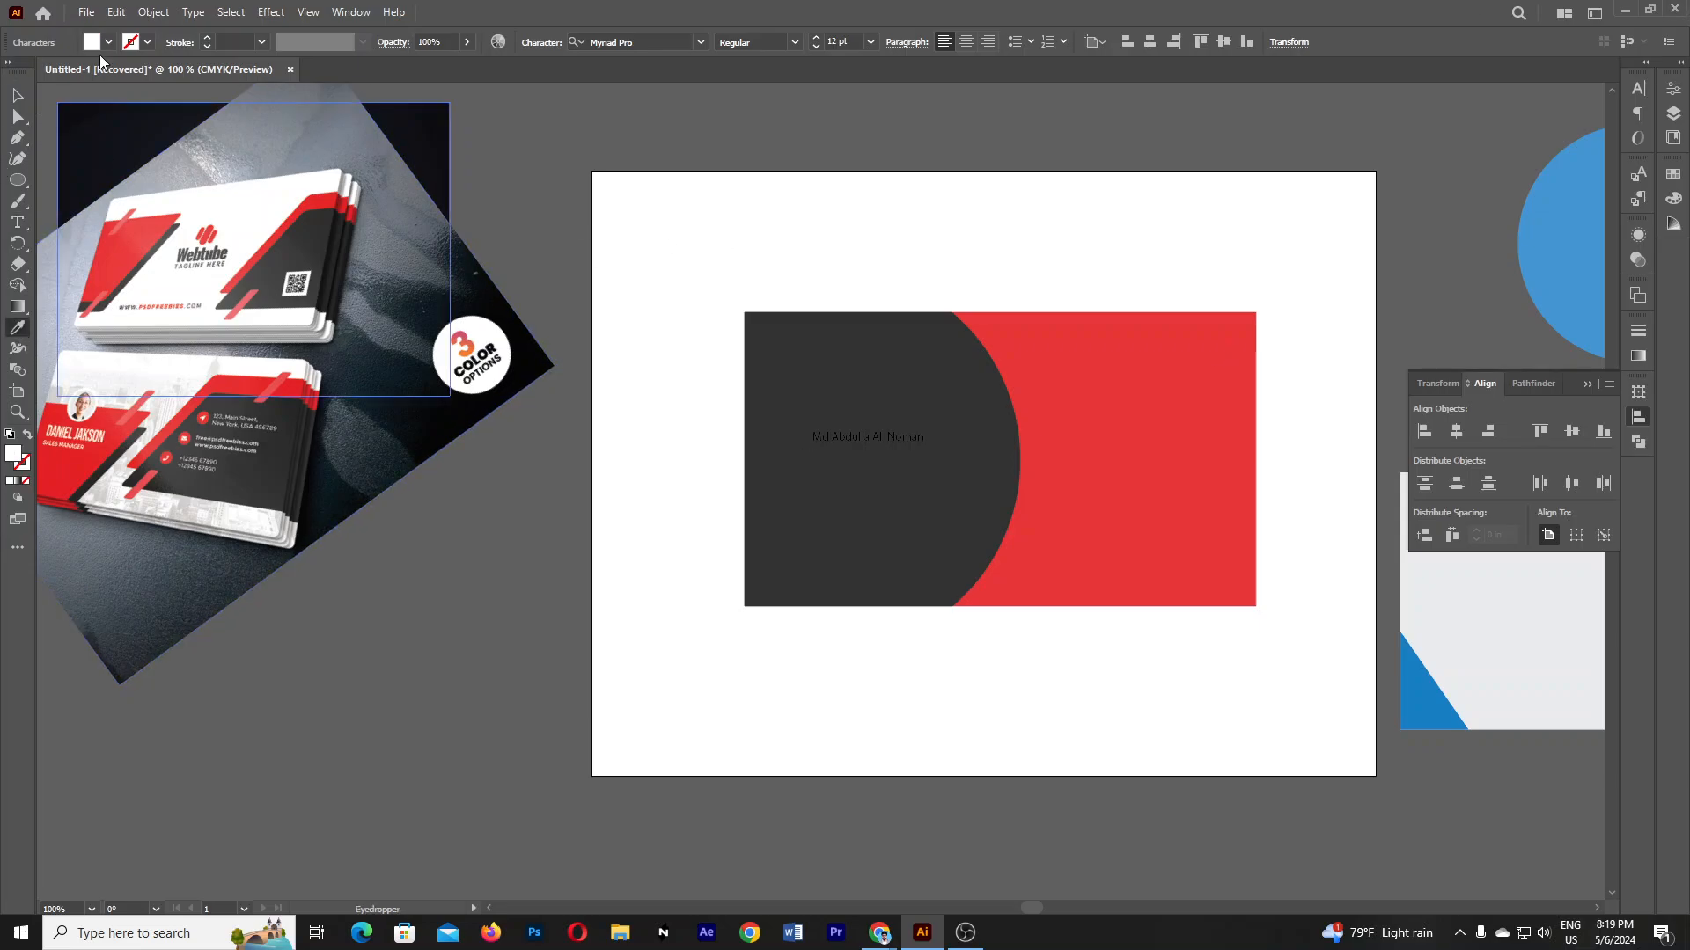
click(19, 96)
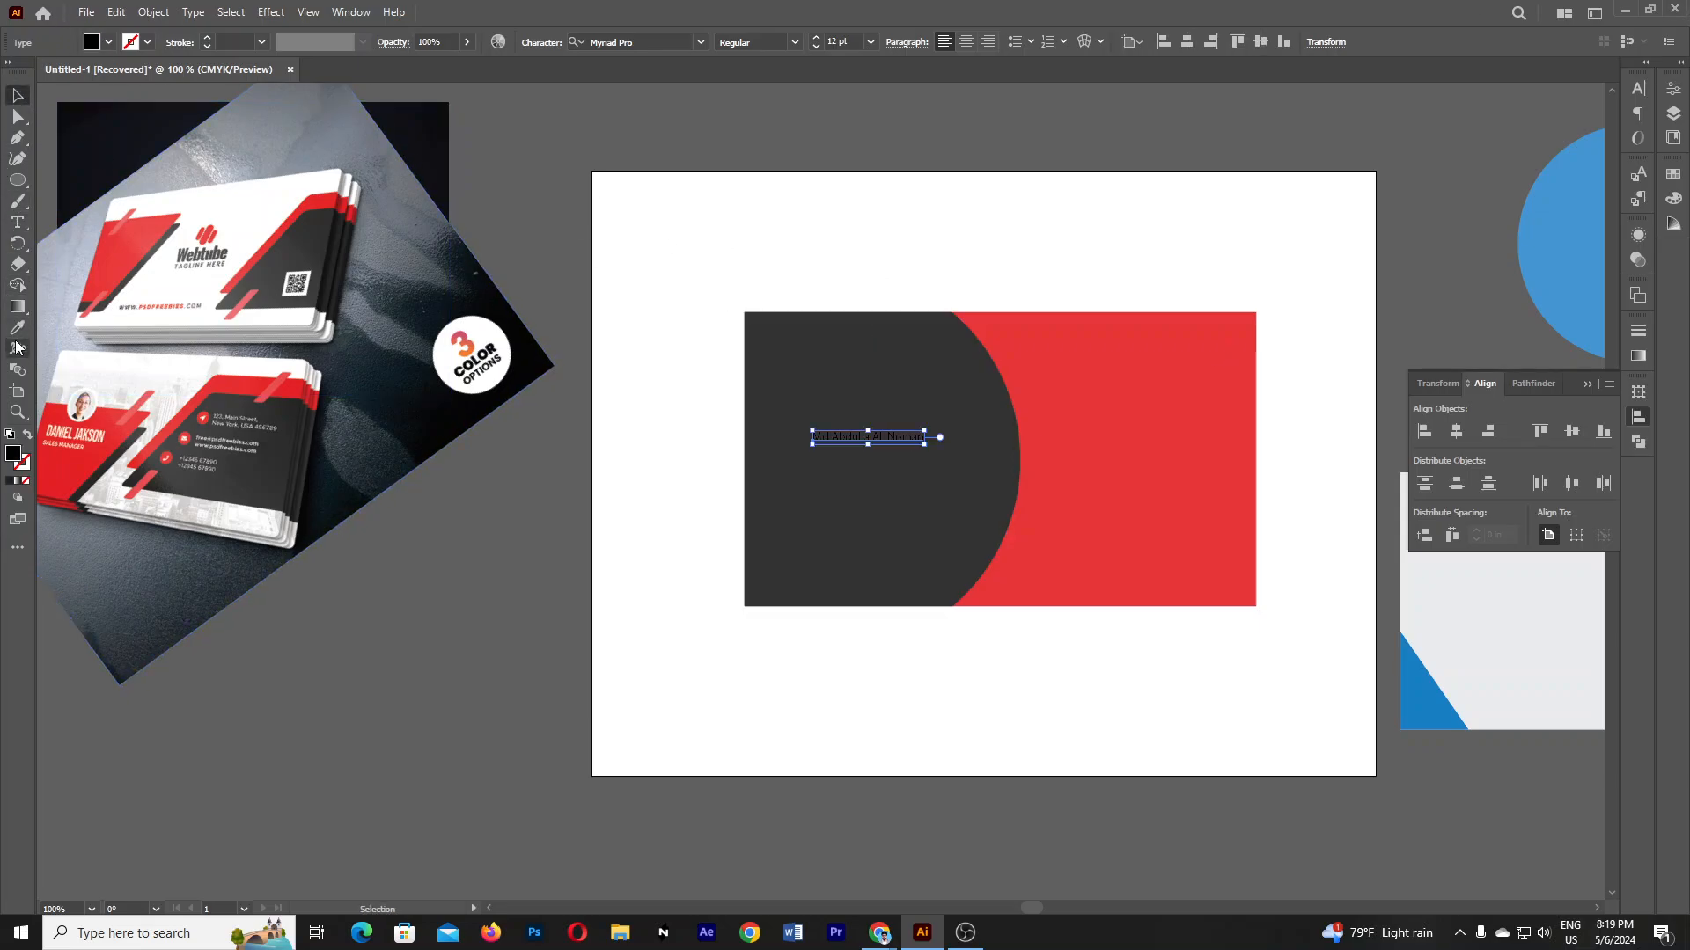
click(17, 328)
click(975, 228)
click(18, 95)
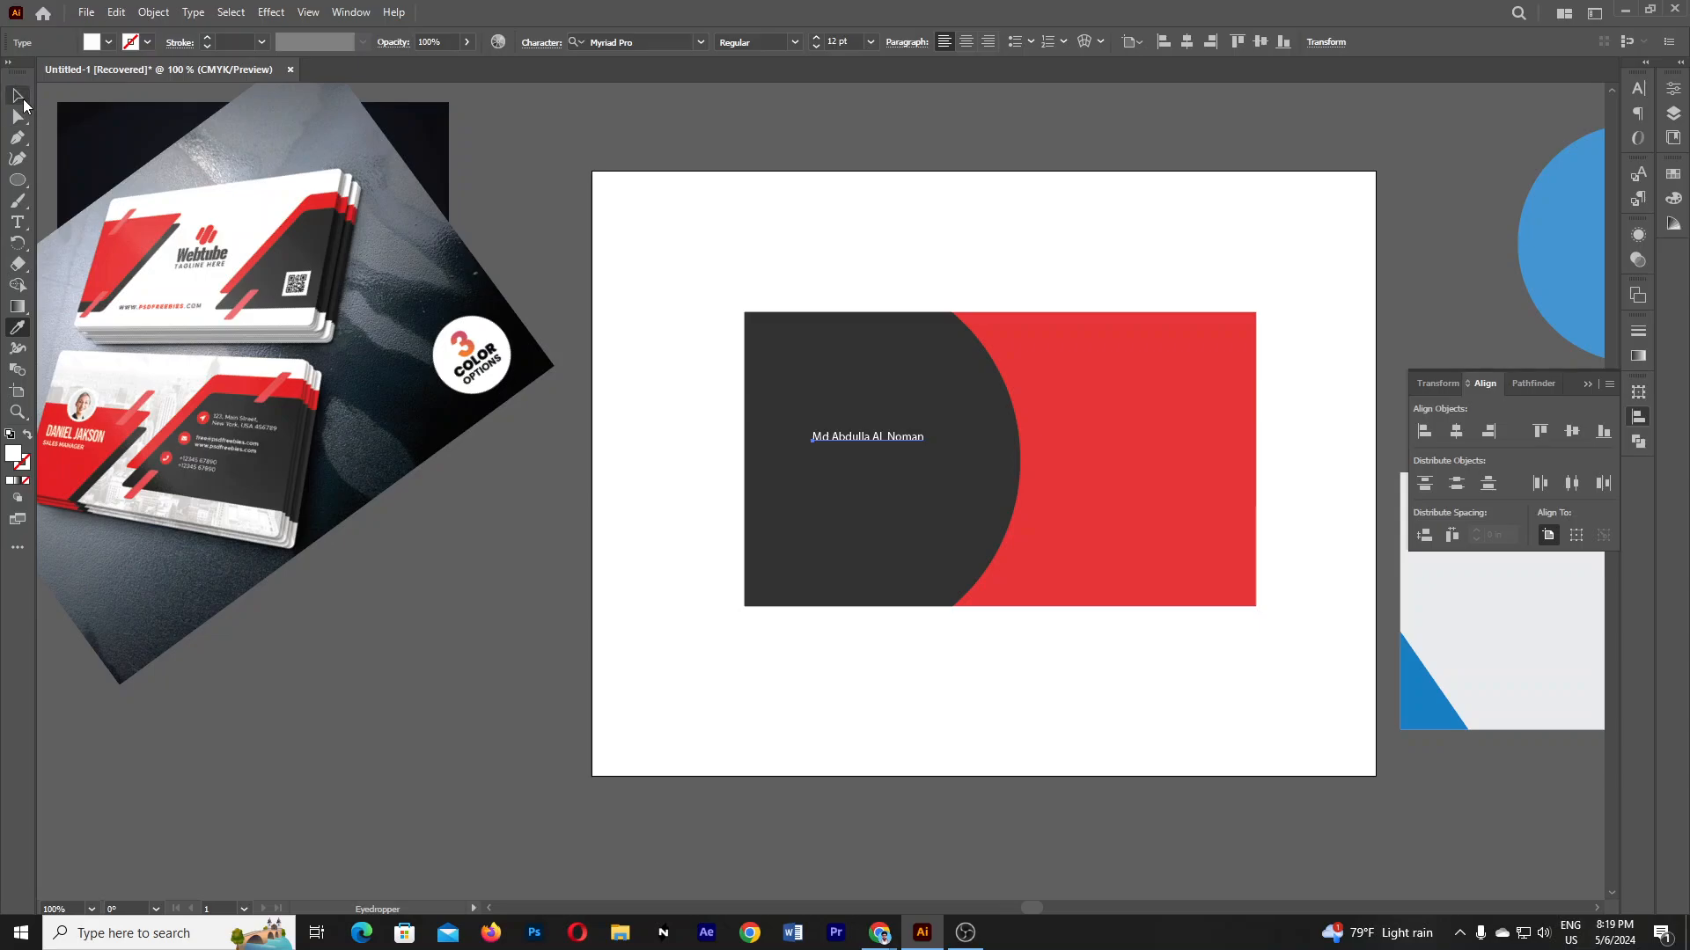
drag(932, 449, 882, 549)
- Copy the name into a smaller subtitle and four stacked lines near the panel bottom
click(859, 300)
click(1015, 789)
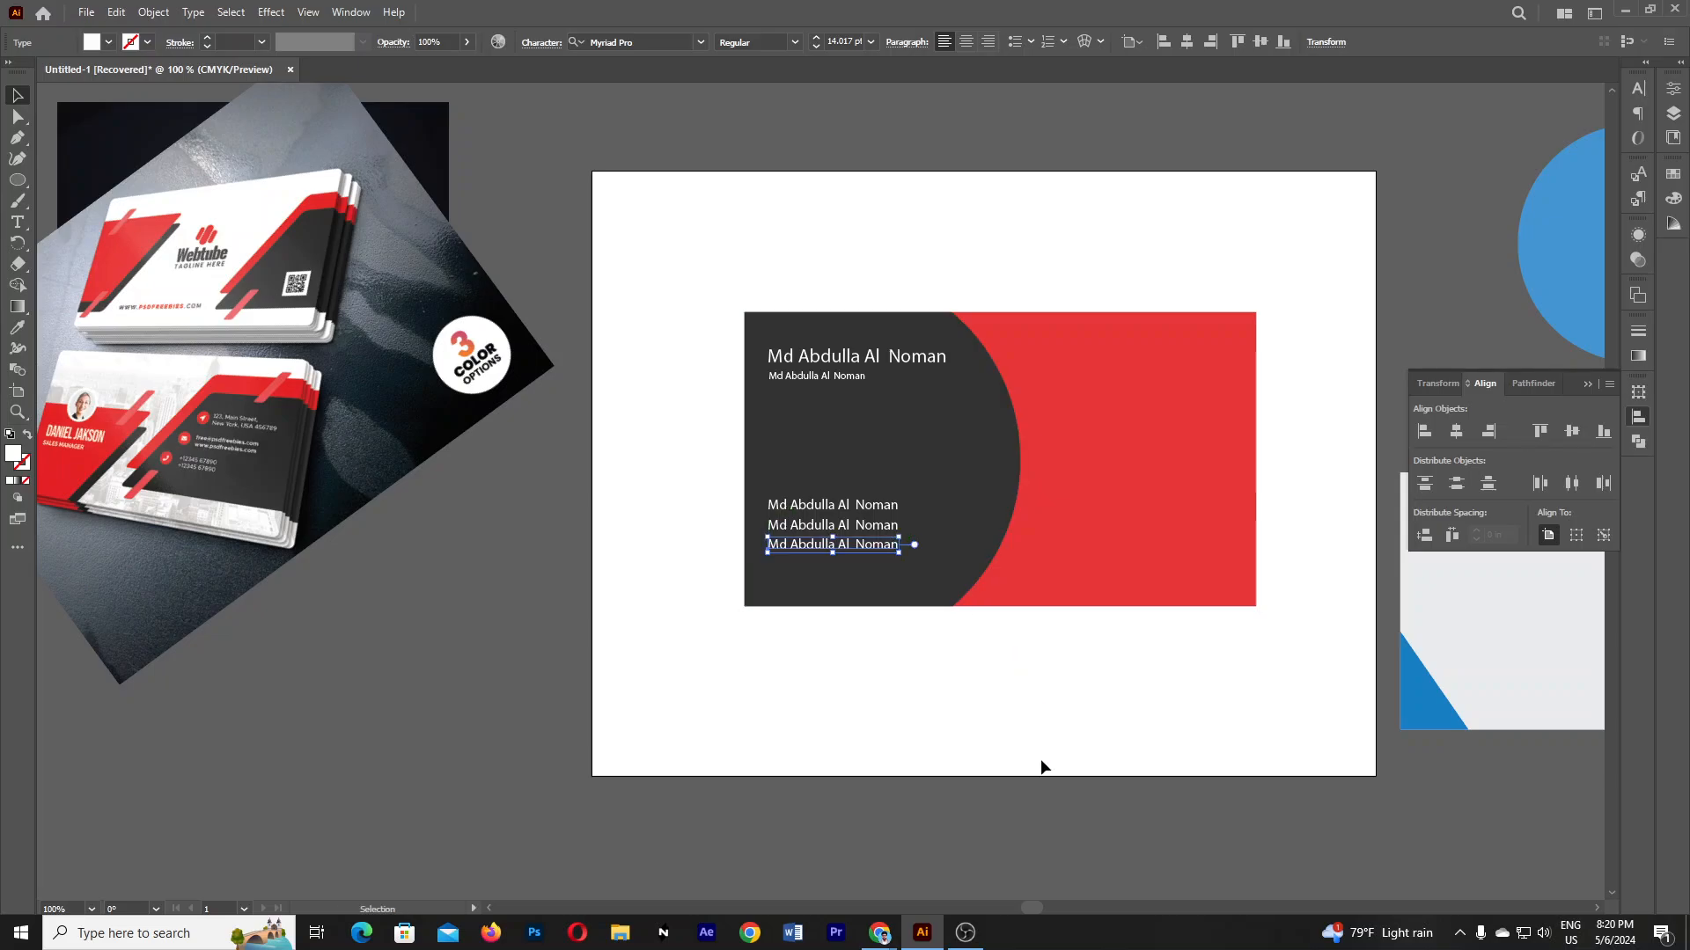
click(1041, 765)
click(881, 512)
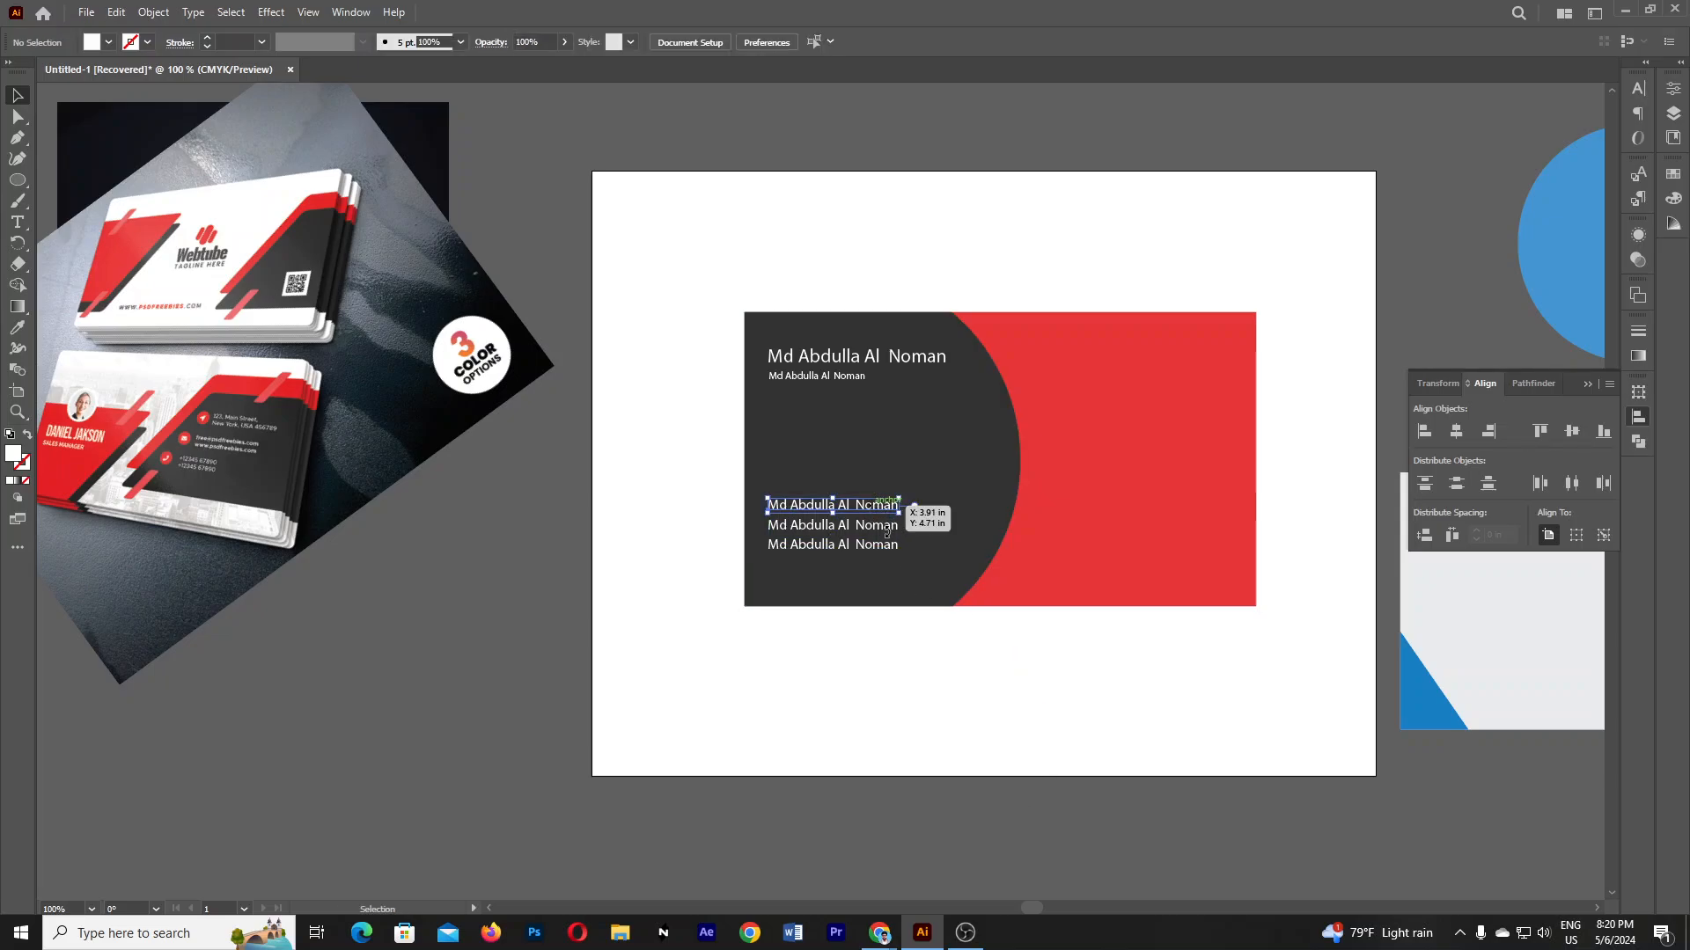
shift+click(882, 545)
shift+click(874, 528)
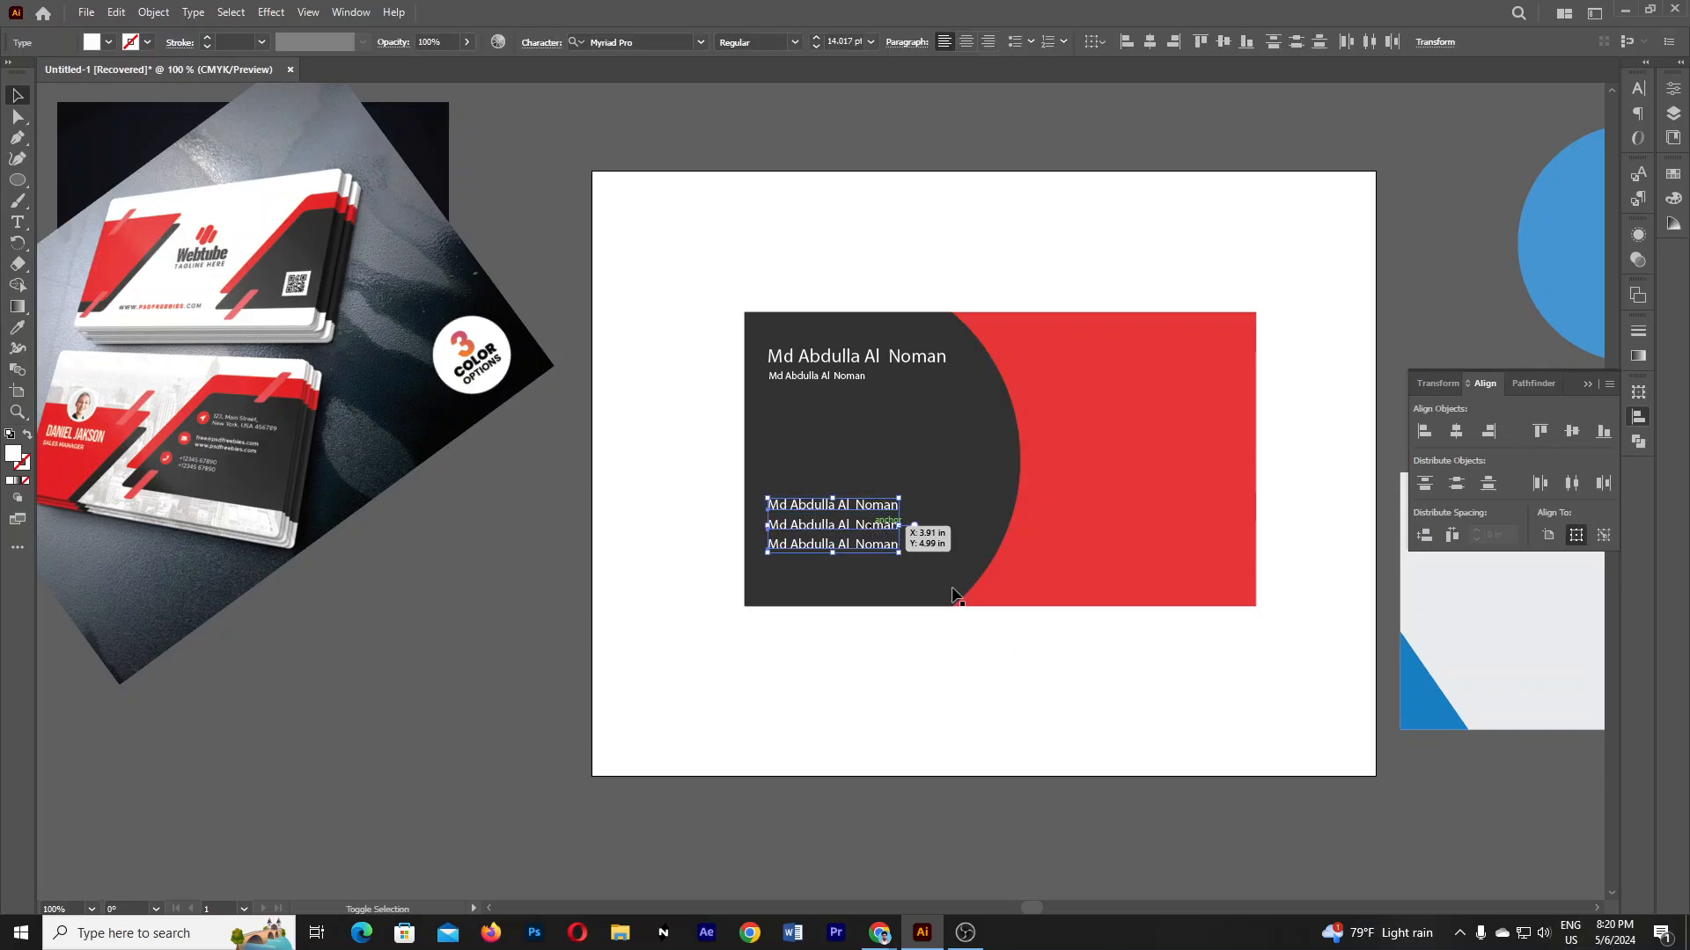
click(1029, 767)
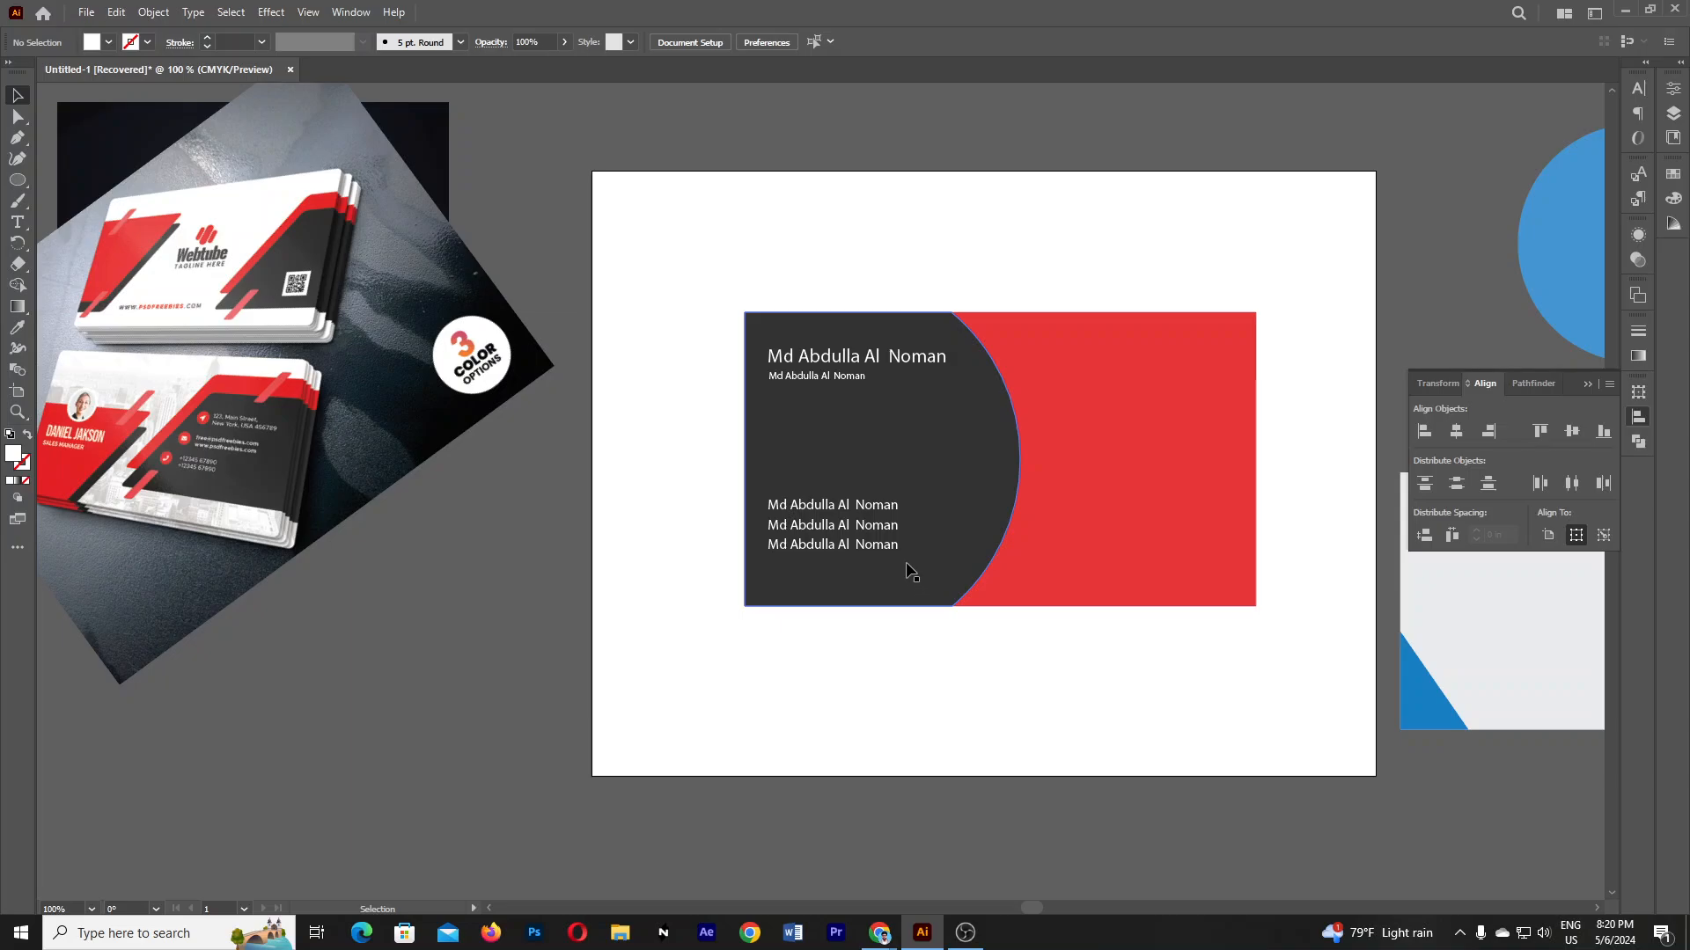
drag(882, 514, 864, 569)
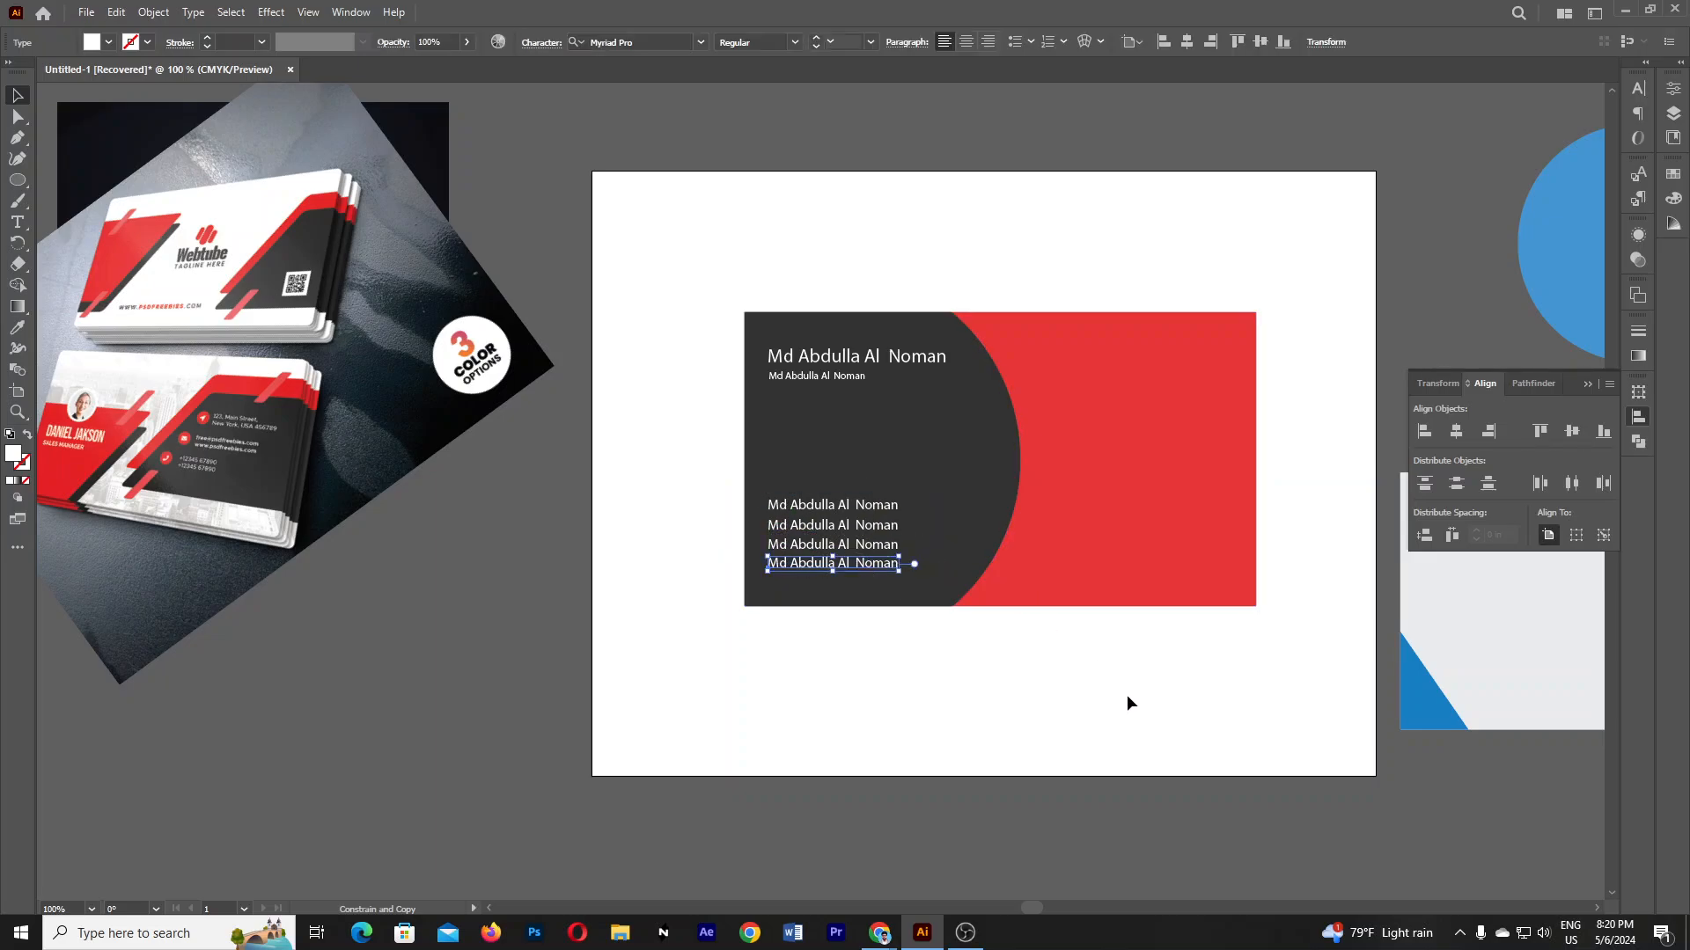
click(1075, 699)
- Draw a white circle on the red area, then delete it
click(19, 182)
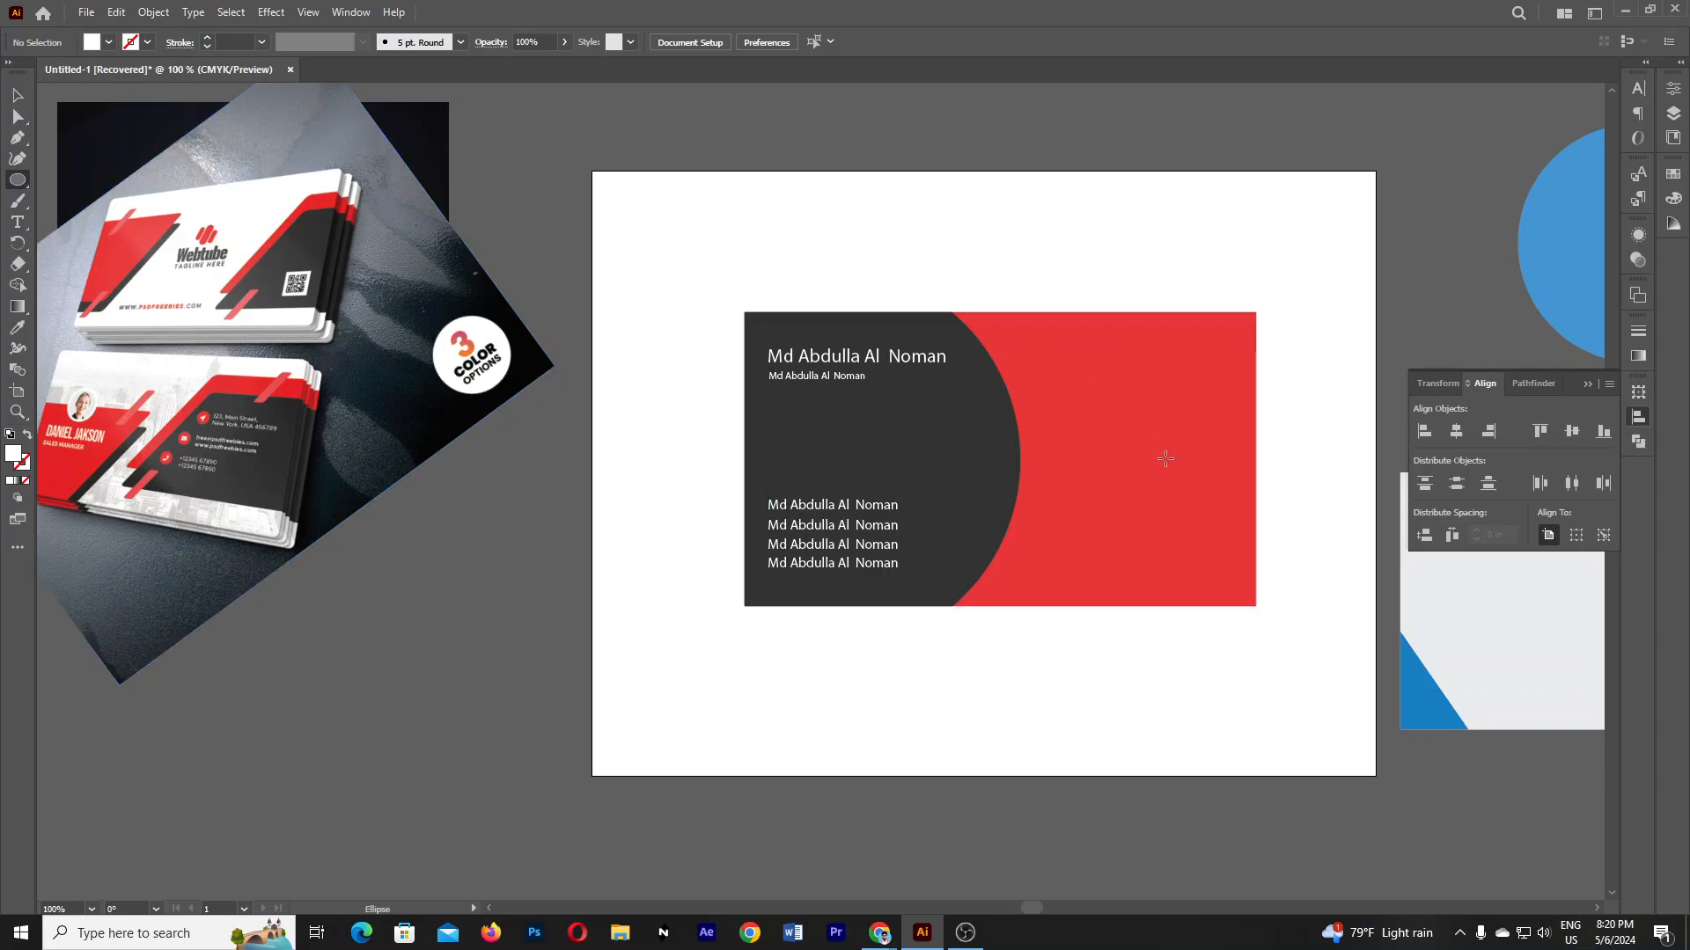
mouse_move(1111, 436)
mouse_down()
mouse_move(1184, 483)
mouse_move(1141, 477)
mouse_up()
click(17, 94)
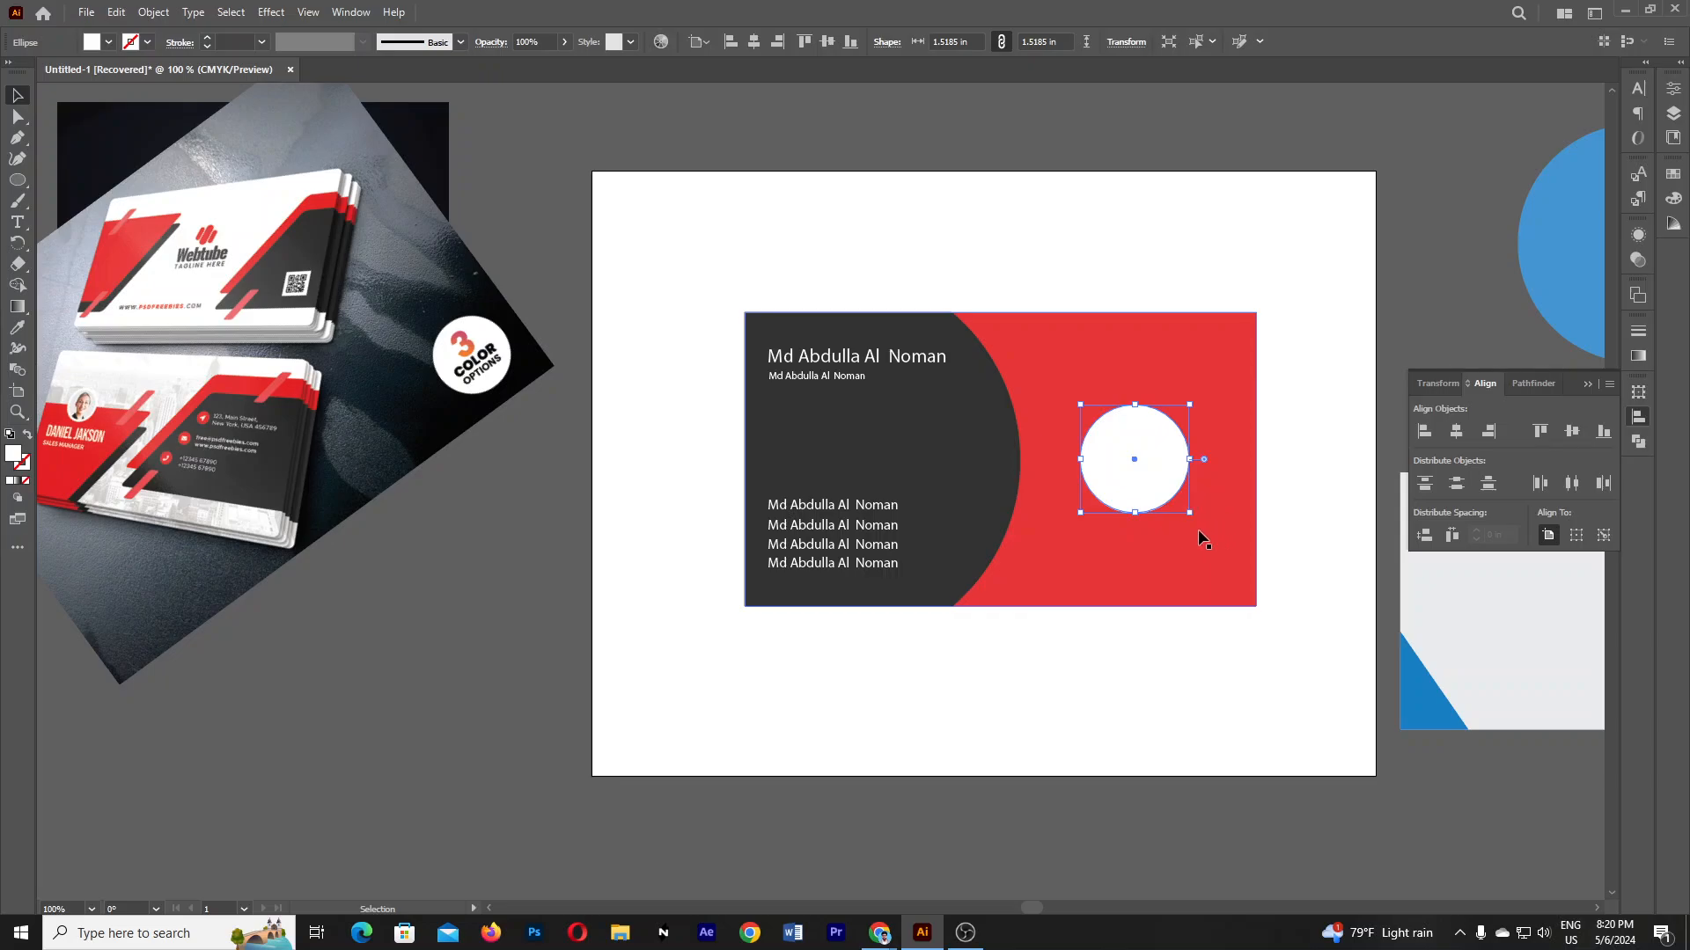
key(Delete)
- Draw a white square placeholder on the red area of the card
drag(15, 186, 106, 179)
drag(1119, 433, 1171, 489)
key(alt+space)
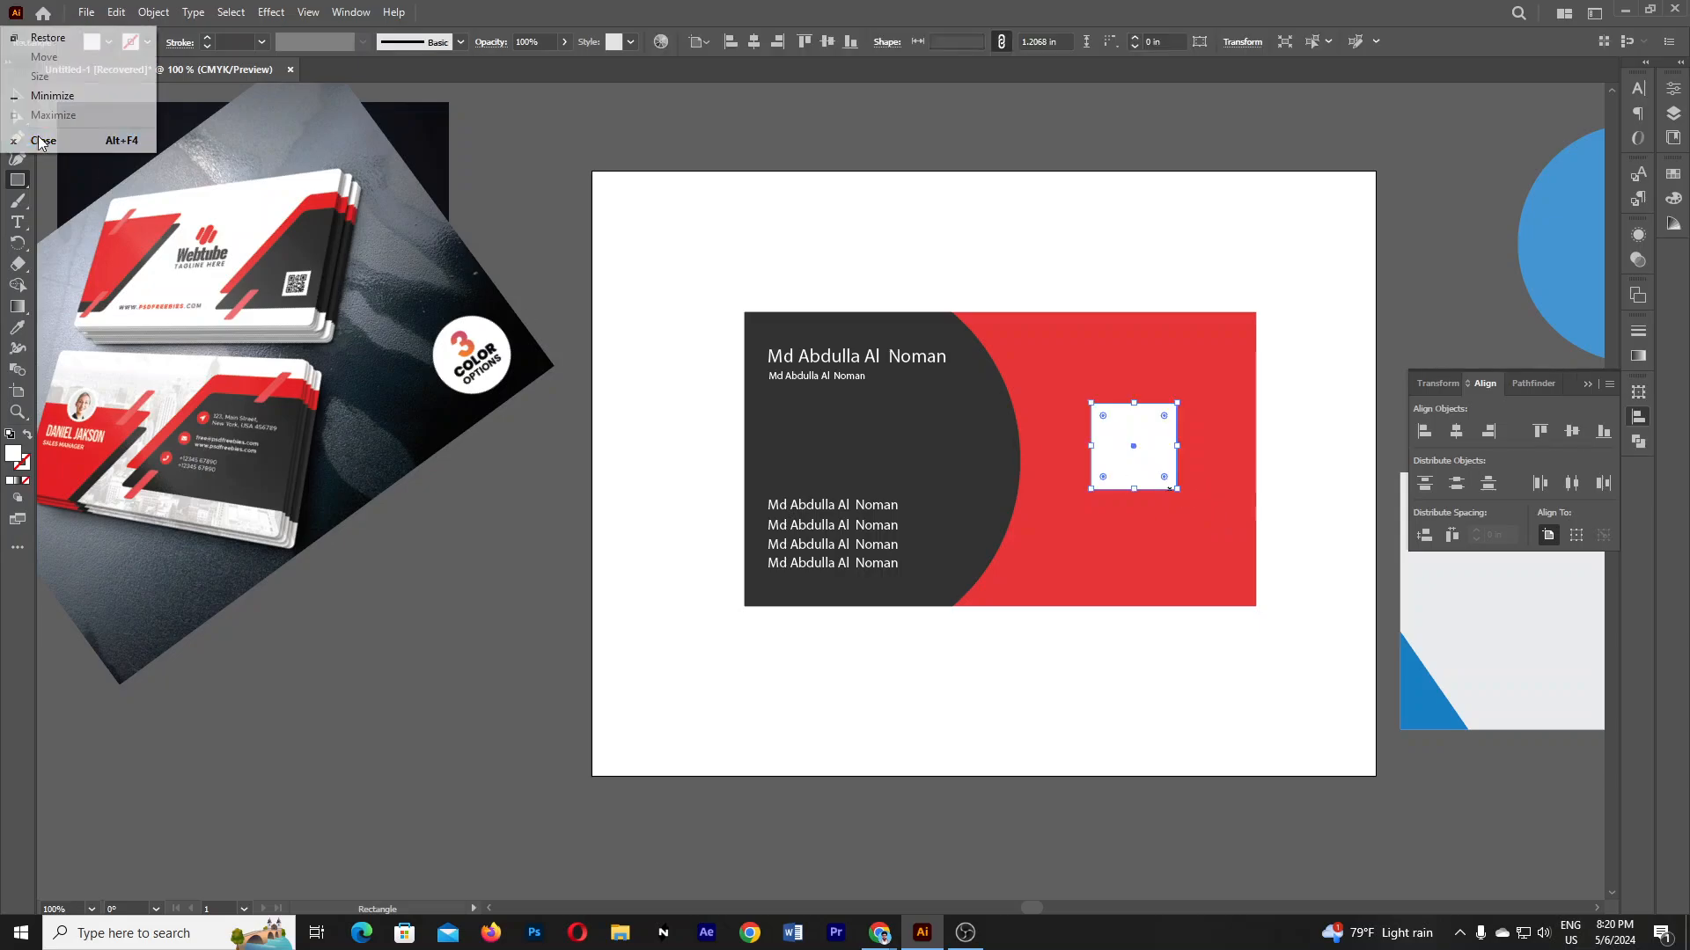
key(Escape)
- Select every business card object and delete the whole design
key(v)
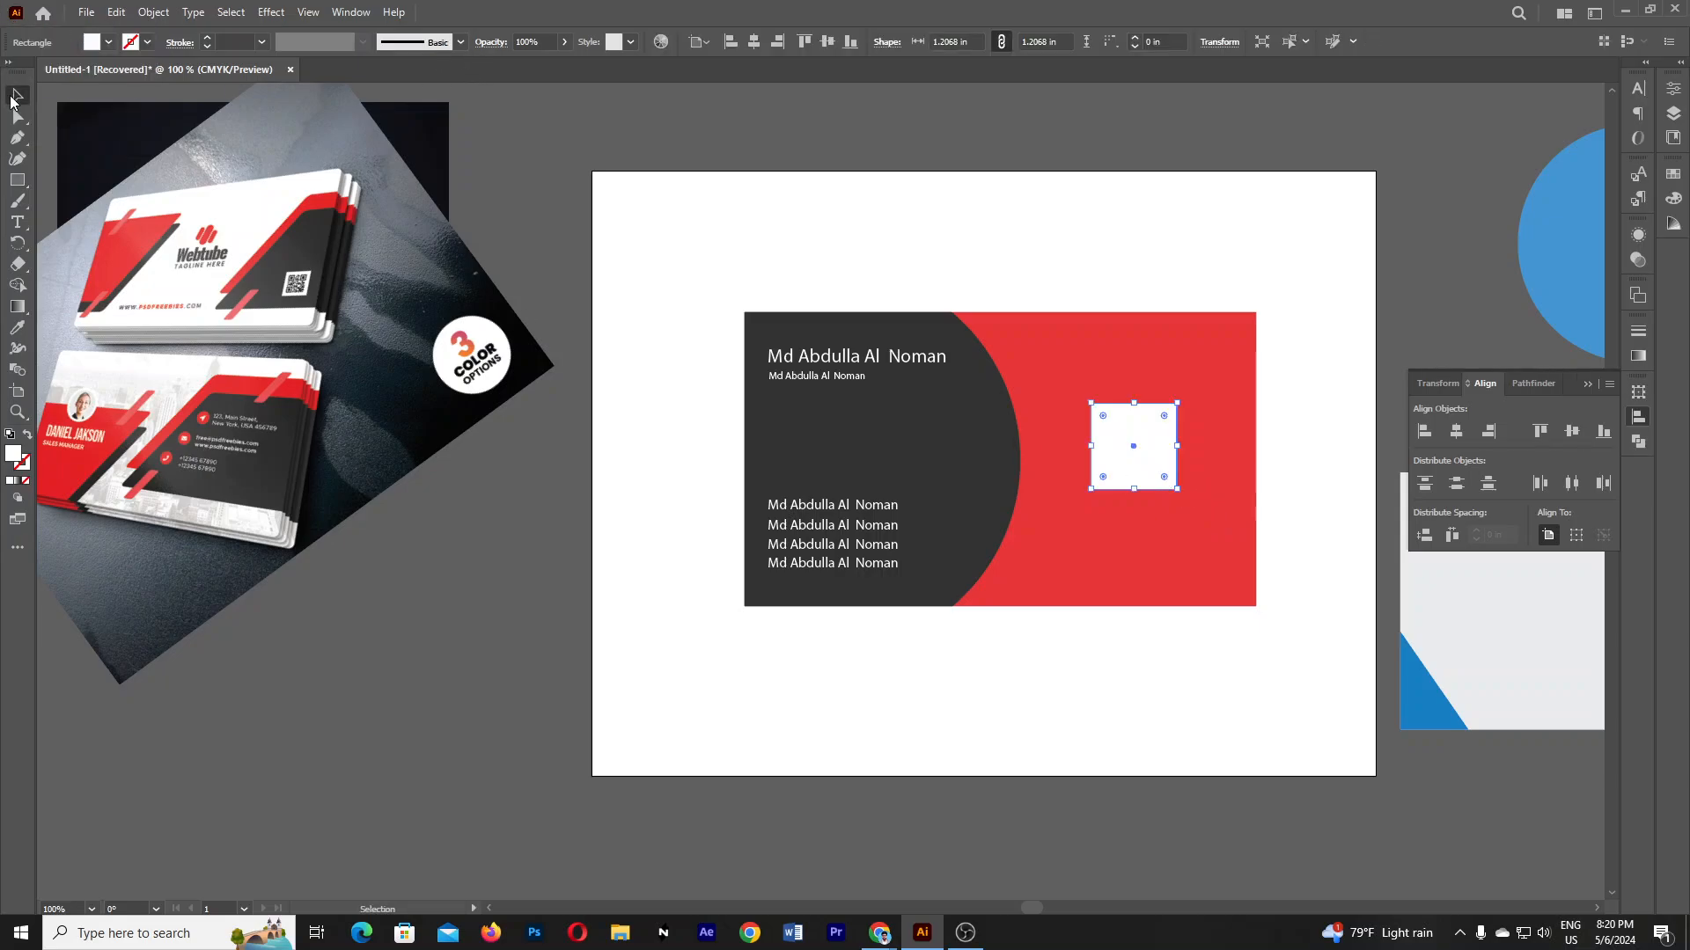
click(676, 199)
scroll(1300, 324, down, 2)
scroll(1276, 321, down, 1)
scroll(1257, 291, up, 2)
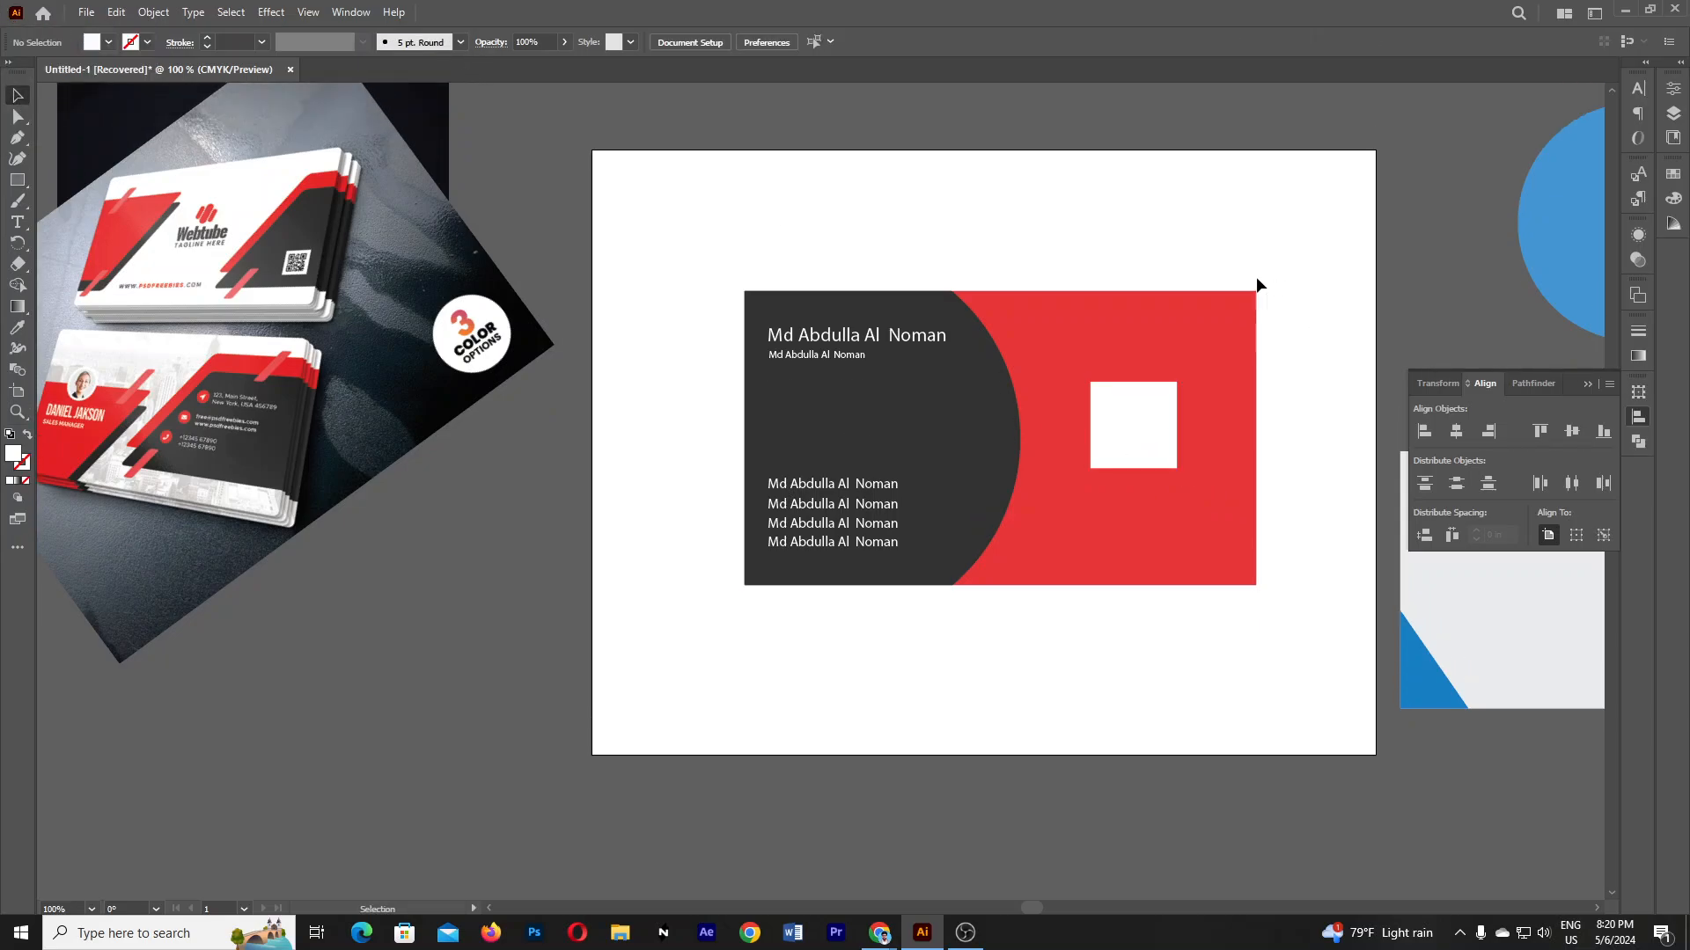
drag(1025, 542, 1355, 684)
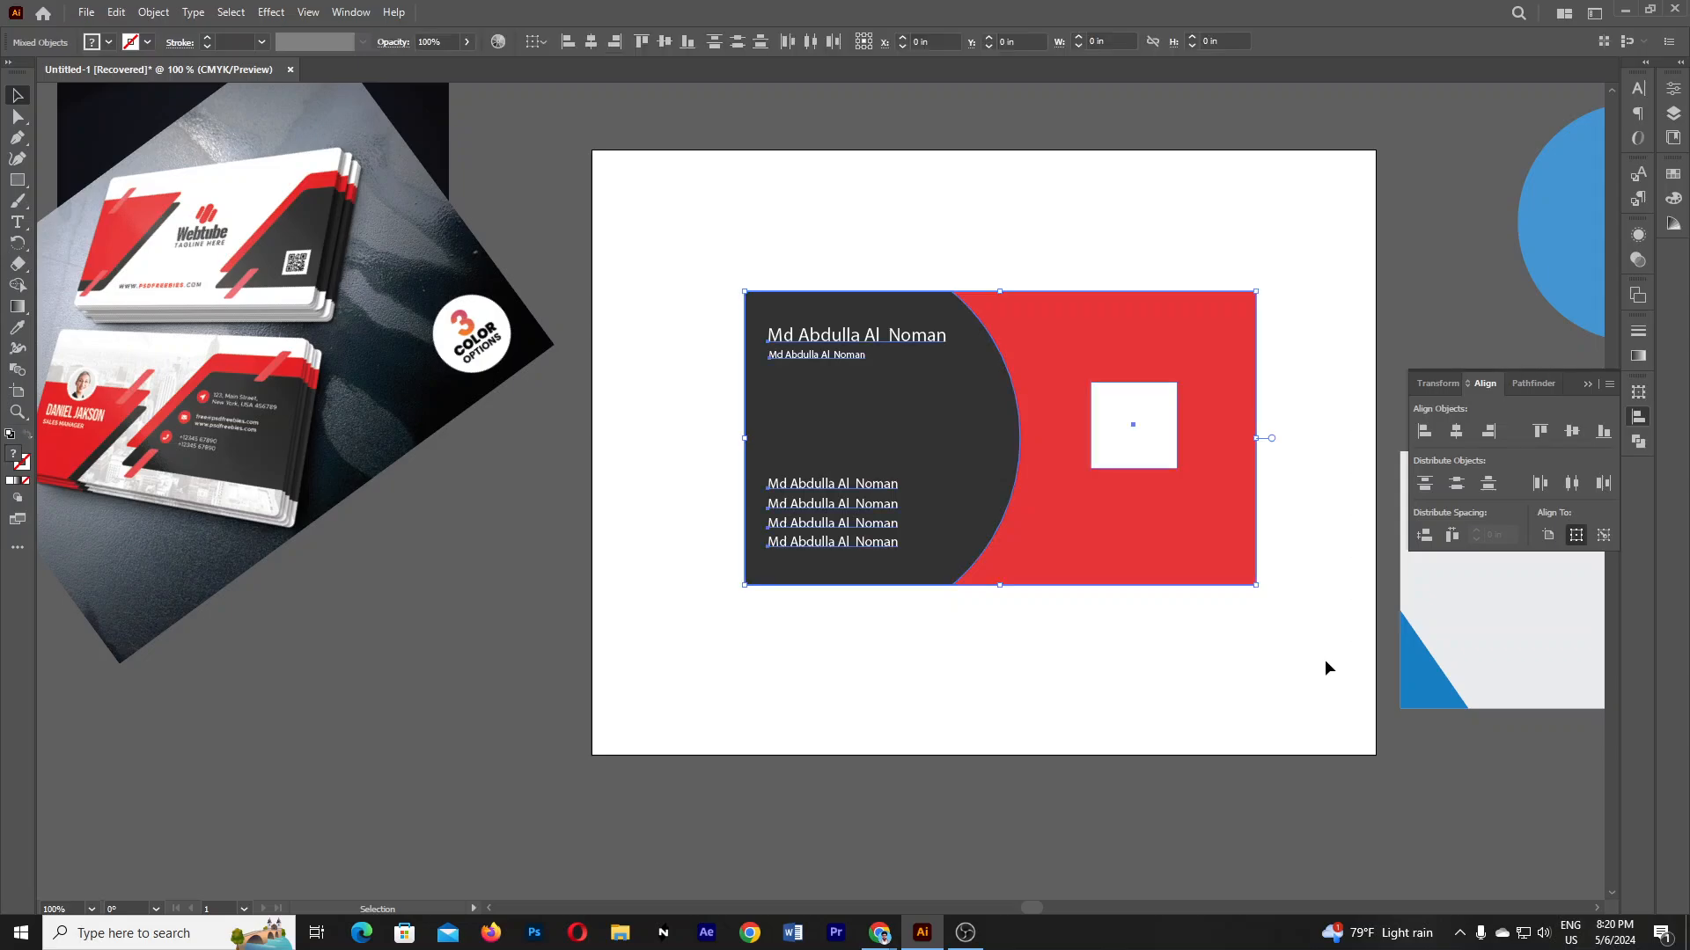
key(Delete)
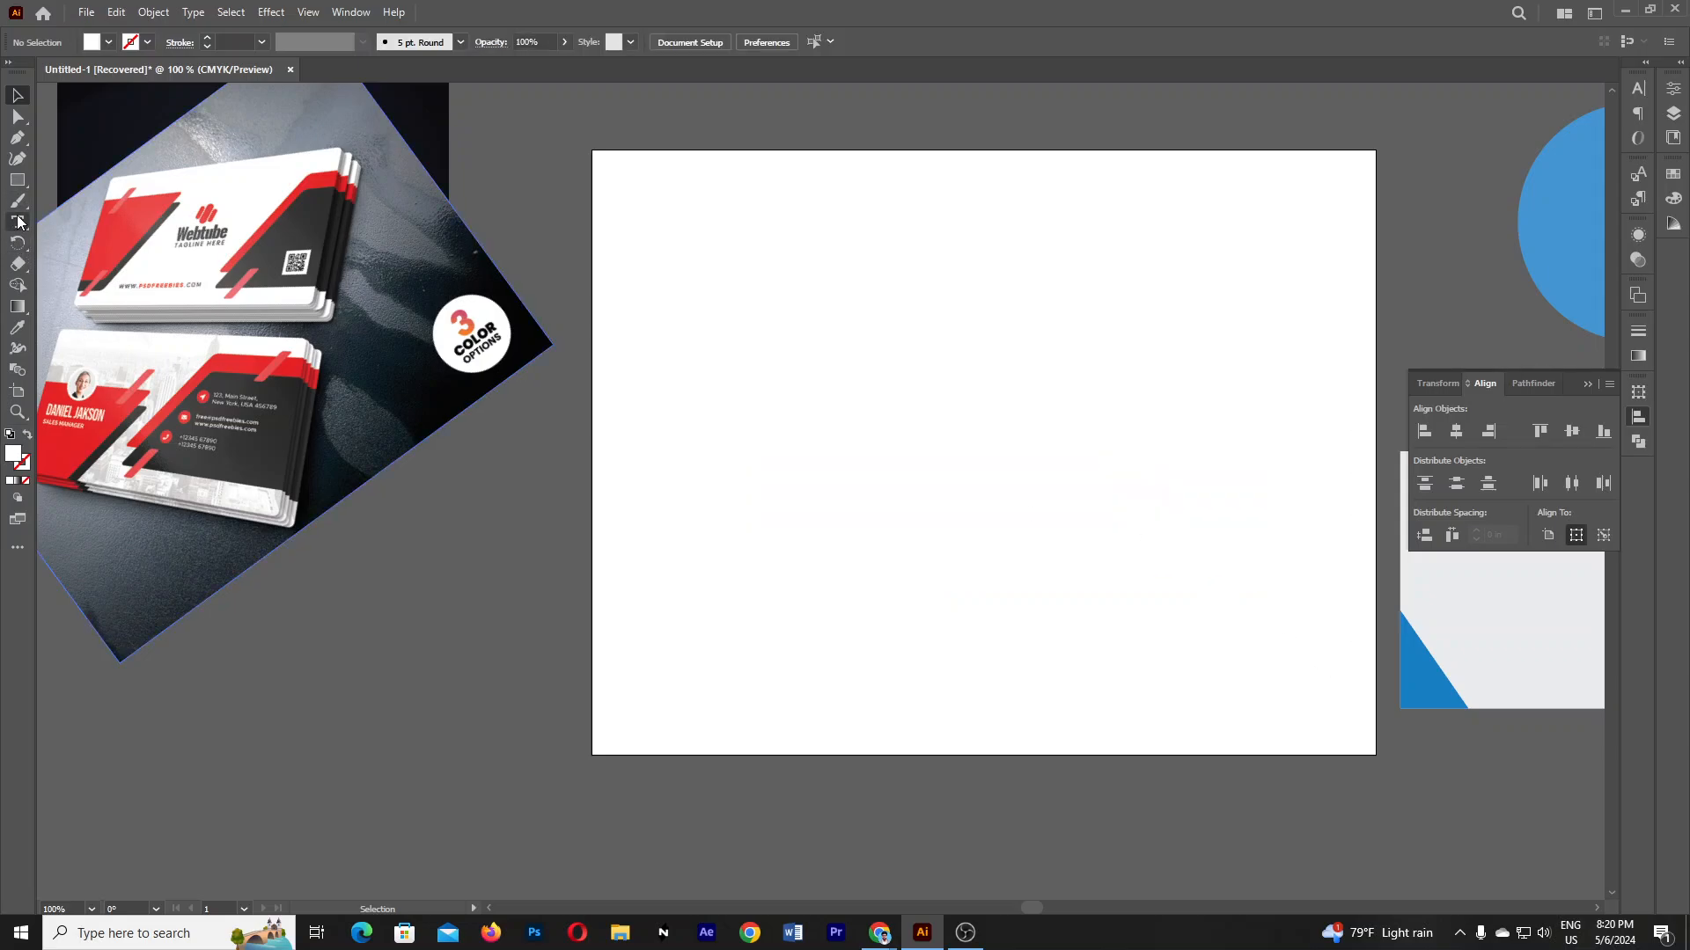
- Delete the red and blue reference card images from the canvas
click(17, 181)
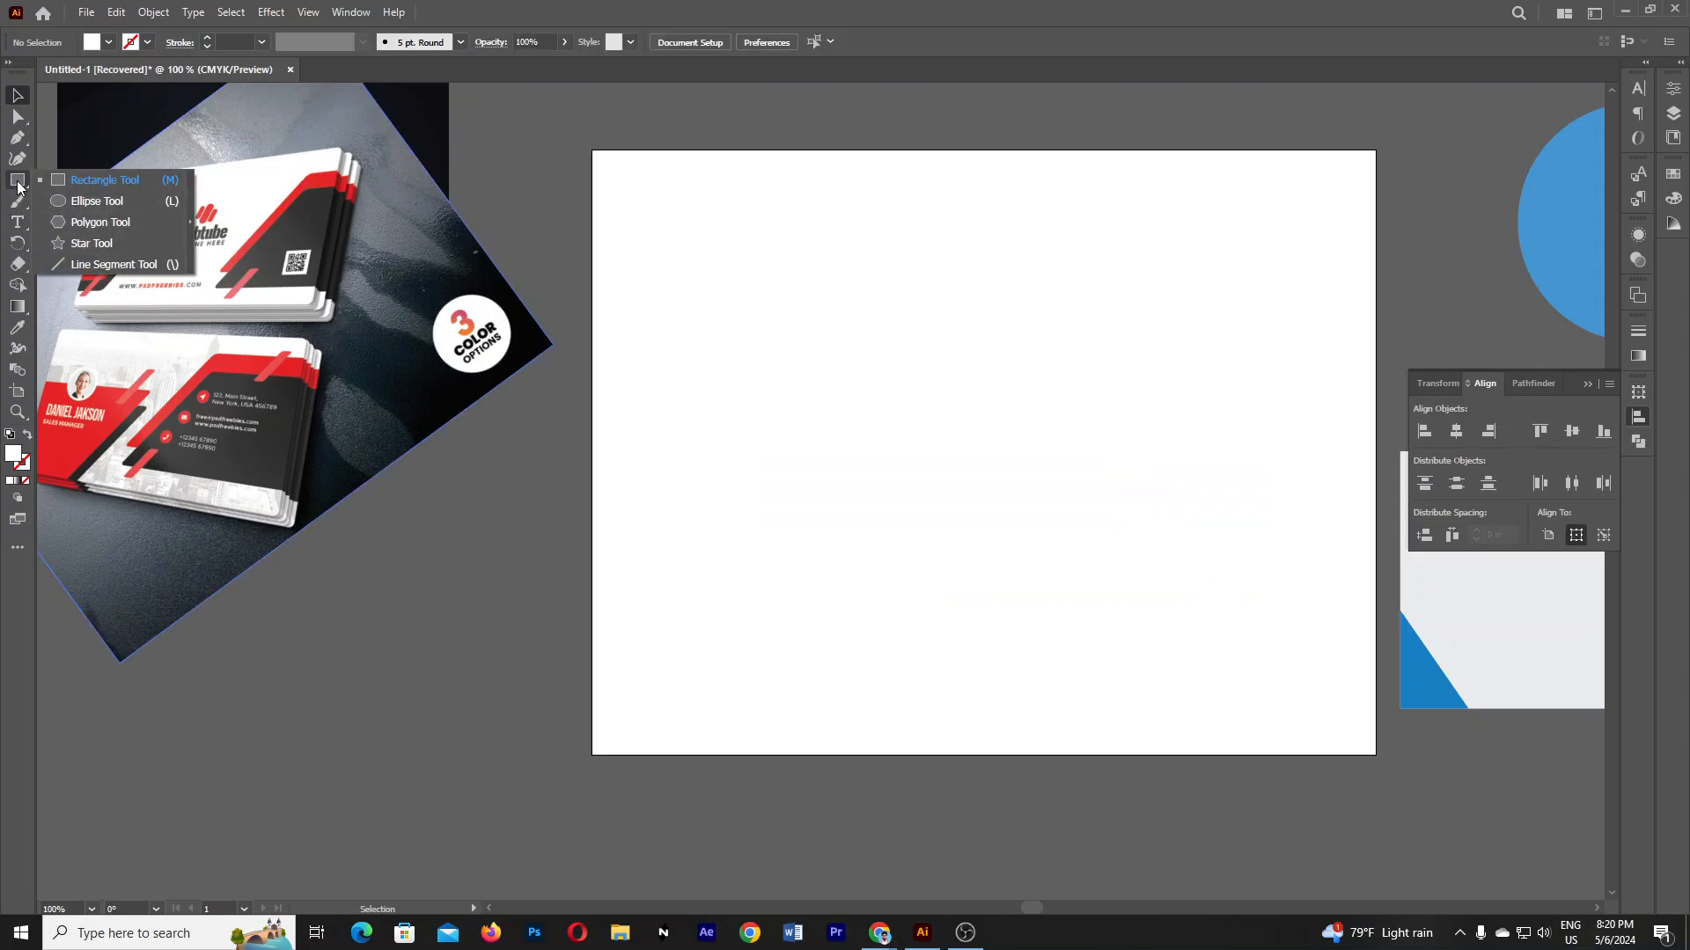
click(17, 183)
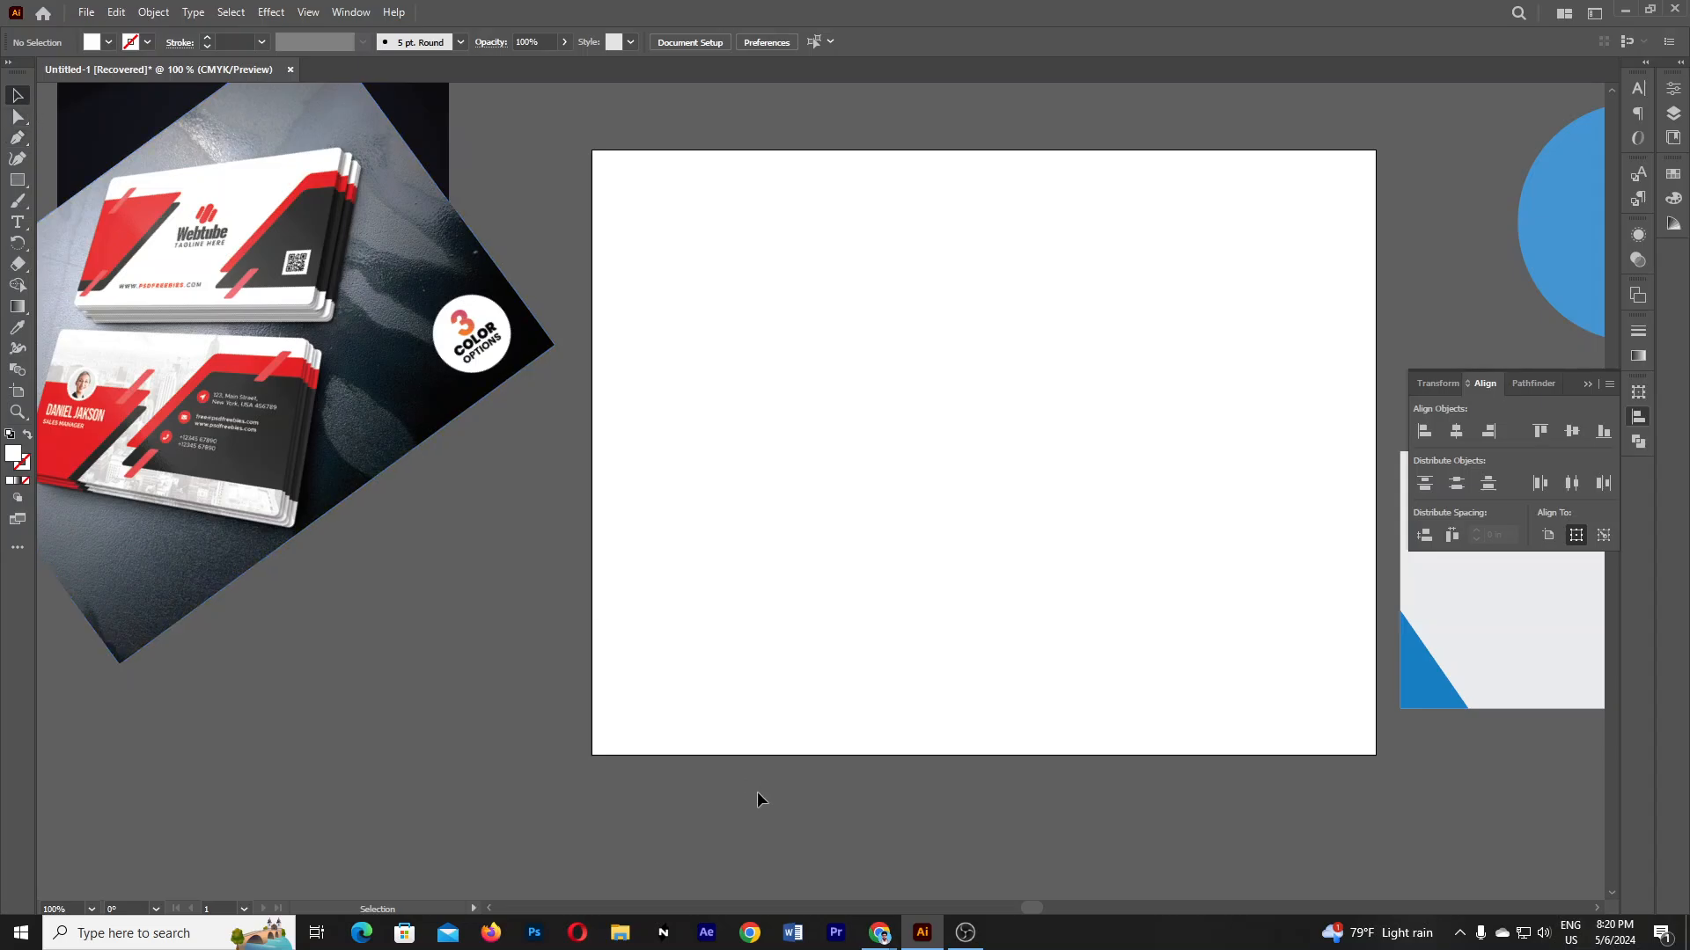
click(366, 362)
key(Delete)
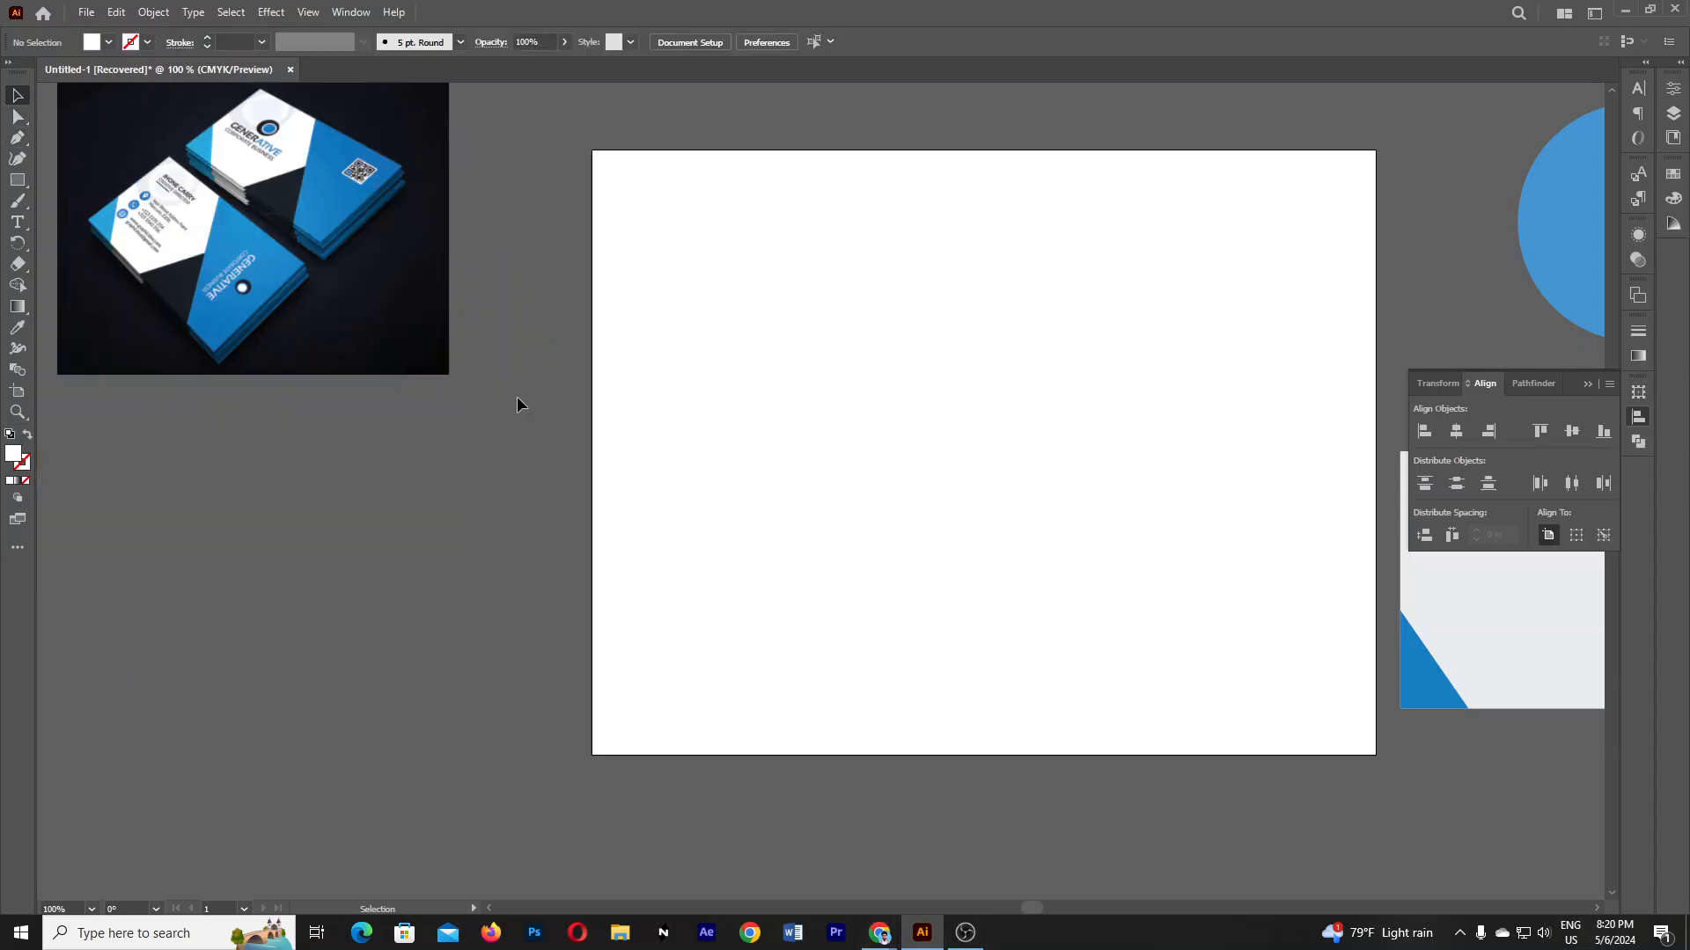
scroll(440, 389, up, 2)
click(358, 388)
key(Delete)
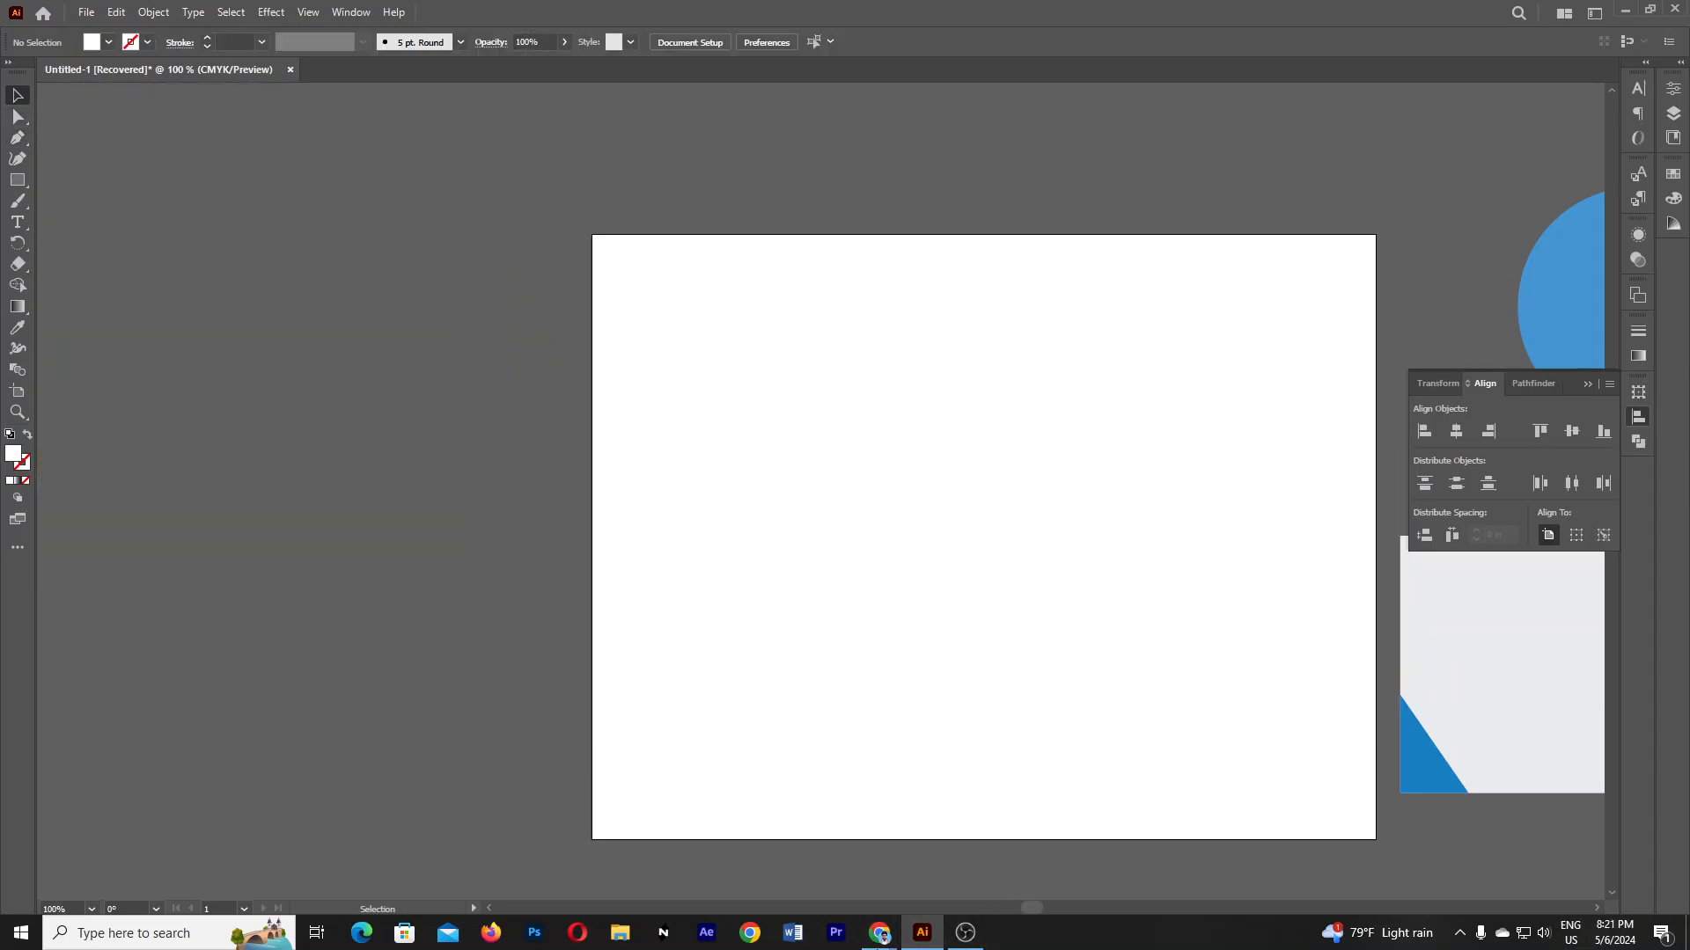
- Bring Chrome forward and switch to the Google Meet tab
mouse_move(880, 934)
click(783, 845)
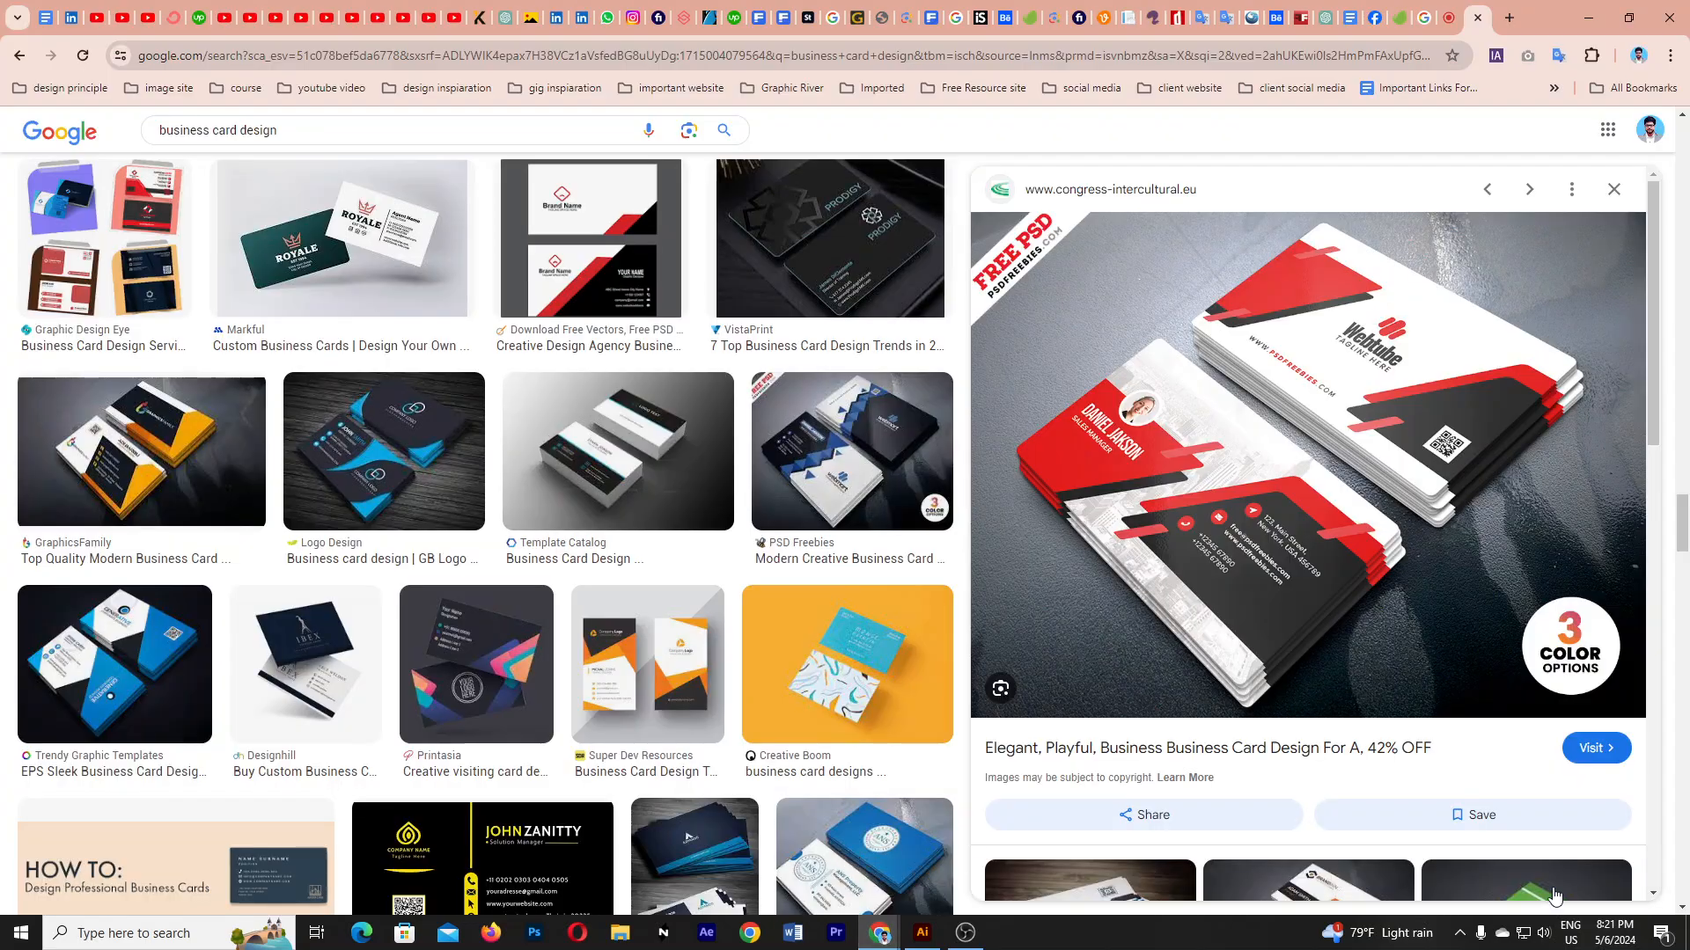
click(1452, 19)
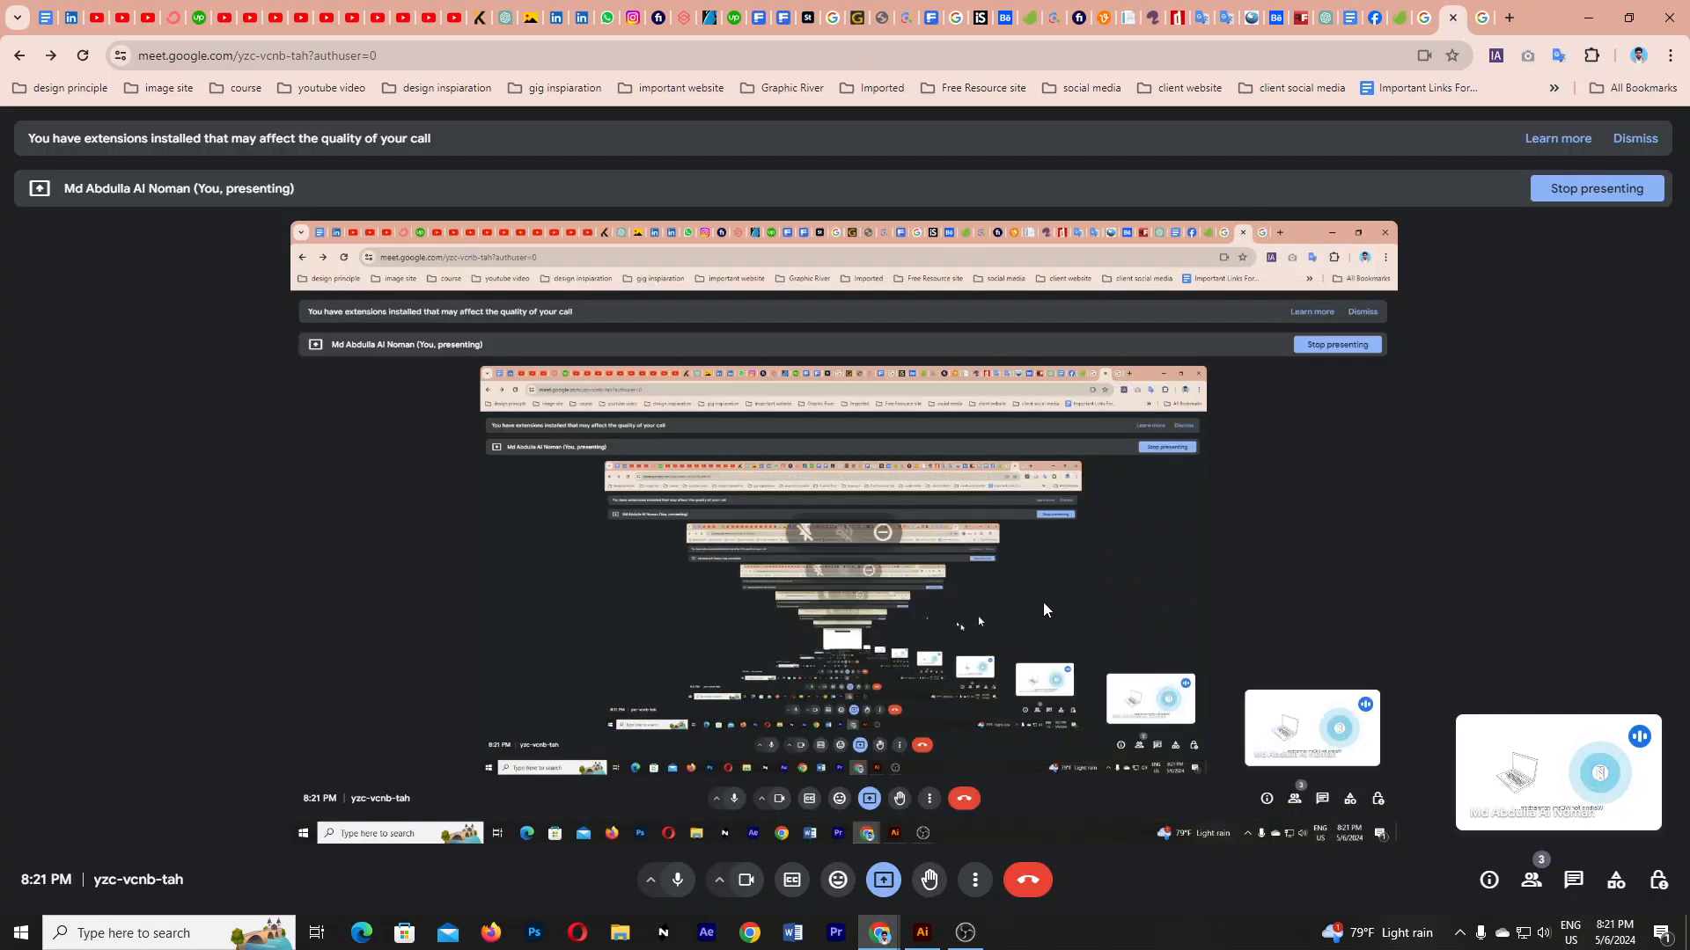